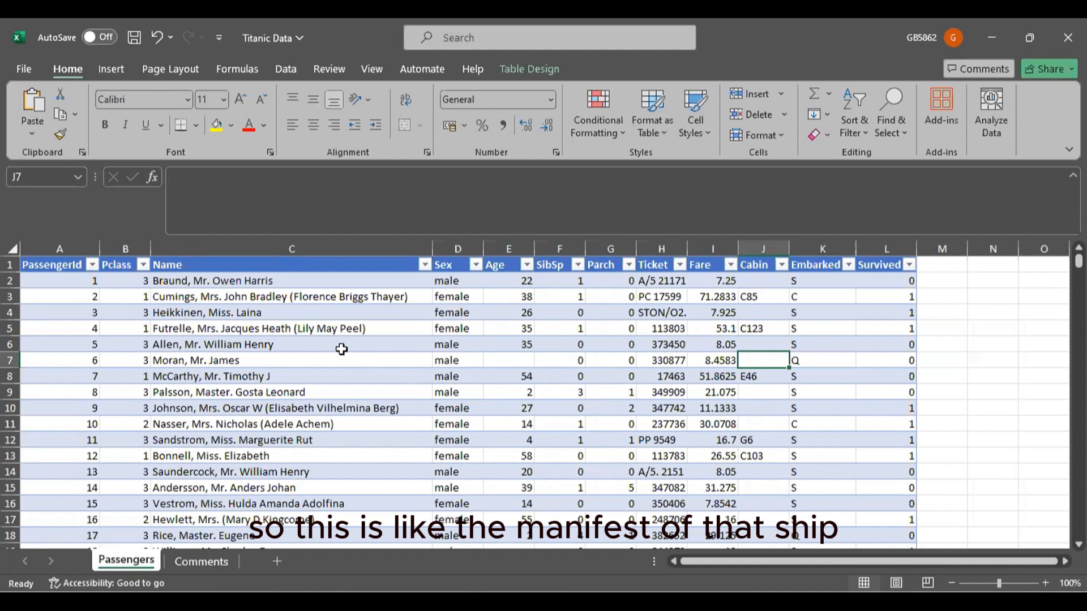
Step: Select the PassengerId column from its header down to the last record to check how many passengers are listed
click(341, 349)
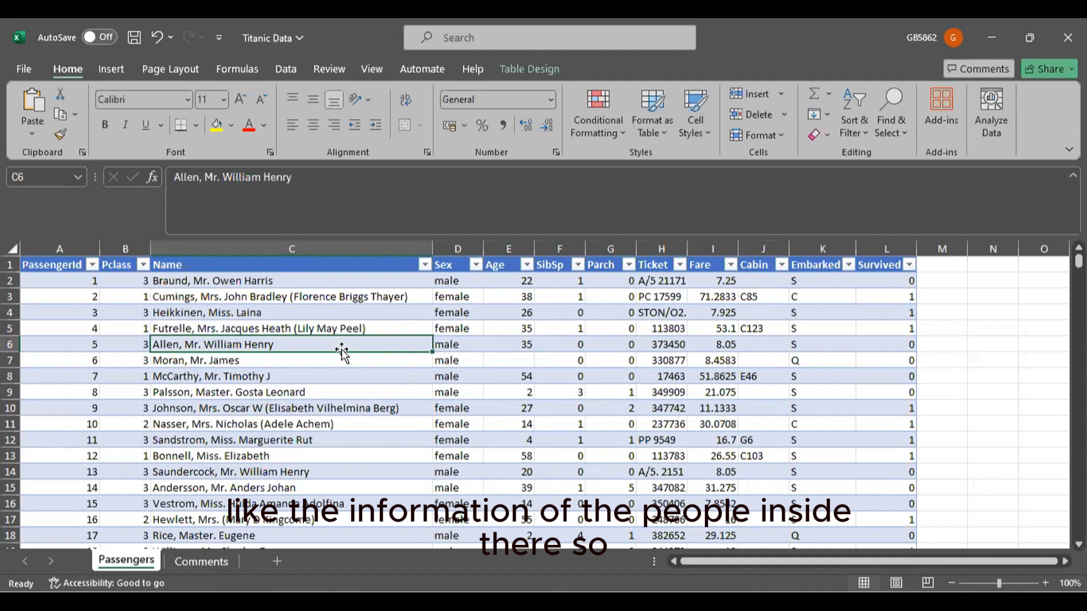
click(82, 281)
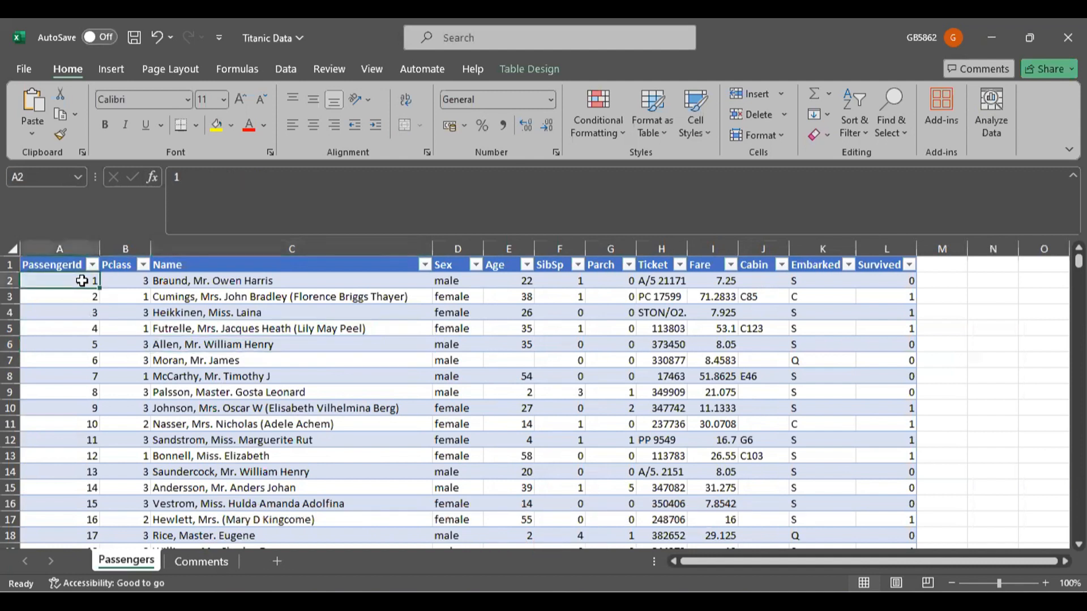
click(65, 267)
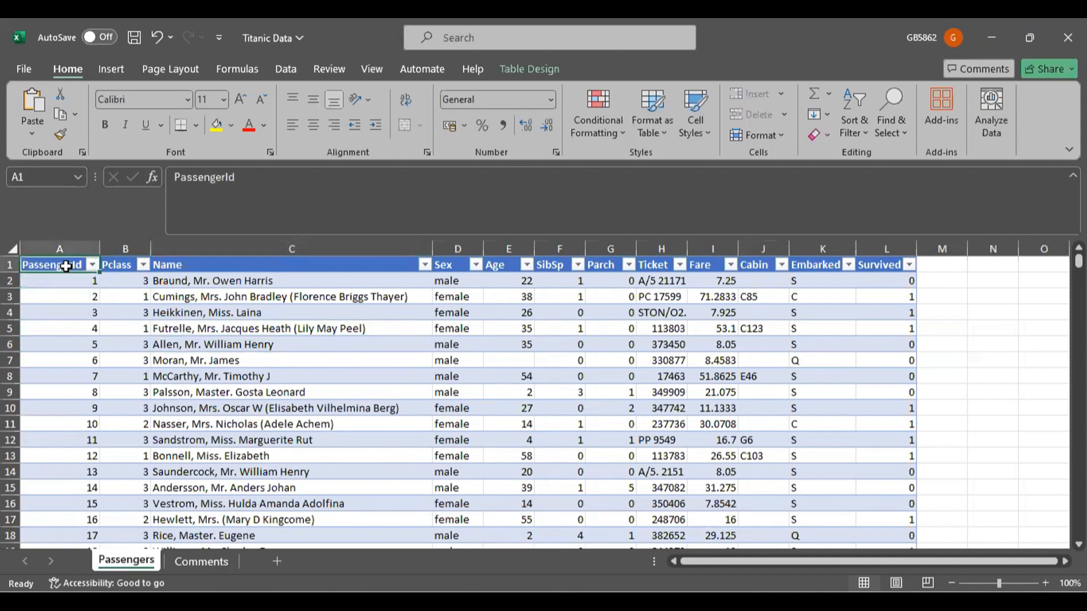
key(ctrl+shift+Down)
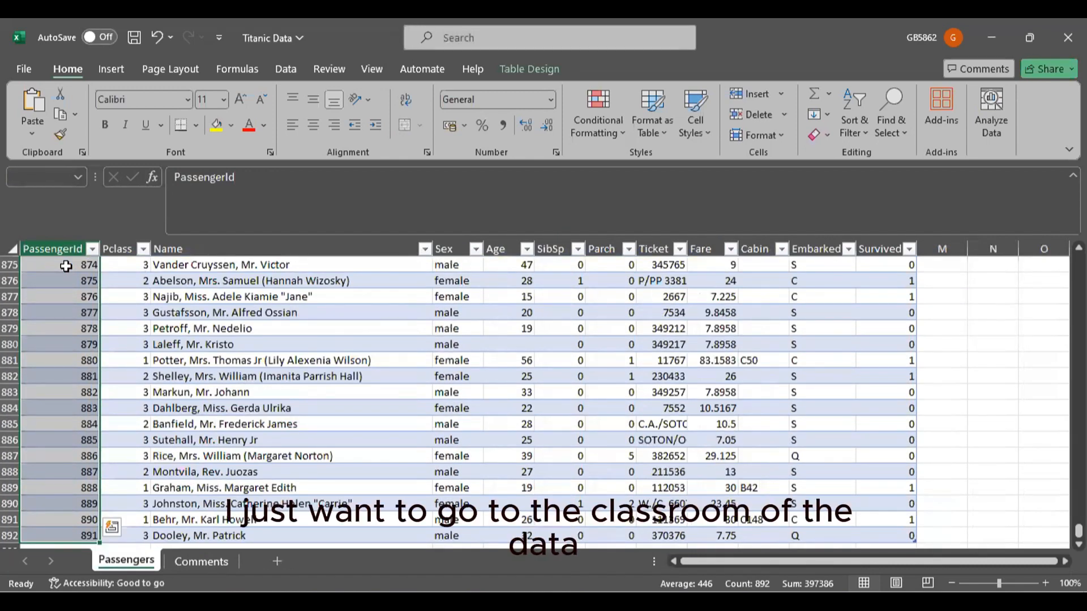
scroll(96, 376, down, 1)
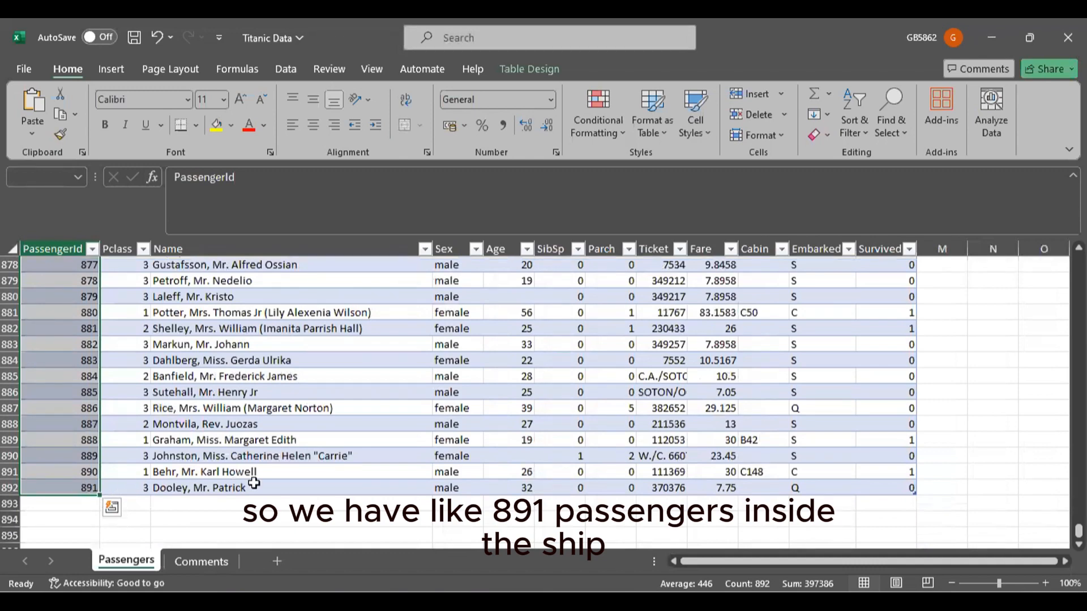
drag(1078, 531, 1078, 260)
Step: Review the passenger table's name in its design settings and the PassengerId column
click(552, 387)
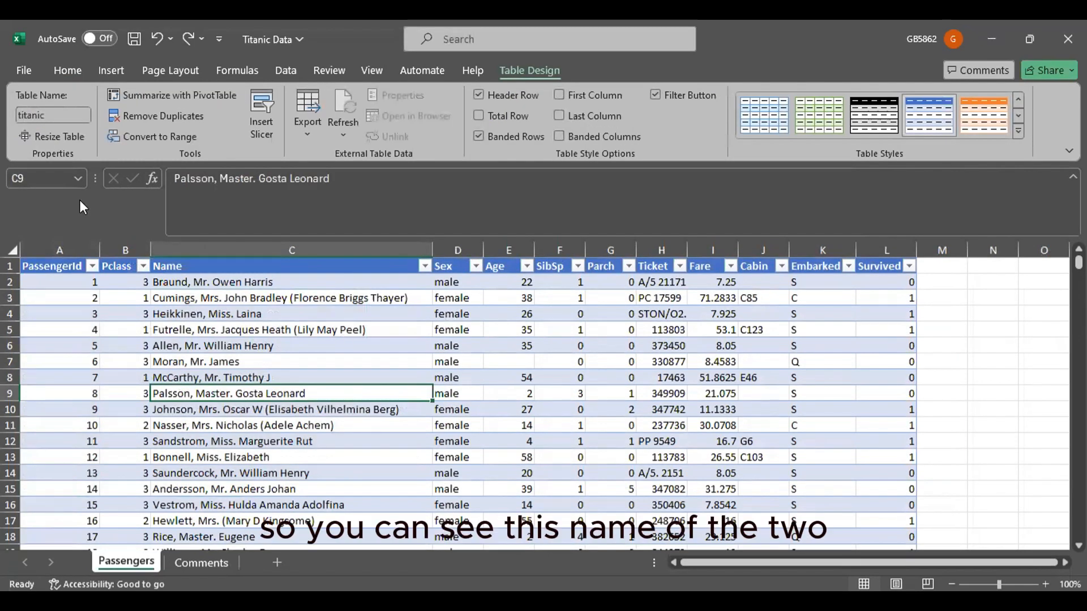
drag(12, 88, 99, 132)
mouse_move(109, 255)
mouse_down()
mouse_move(57, 113)
mouse_move(94, 139)
mouse_up()
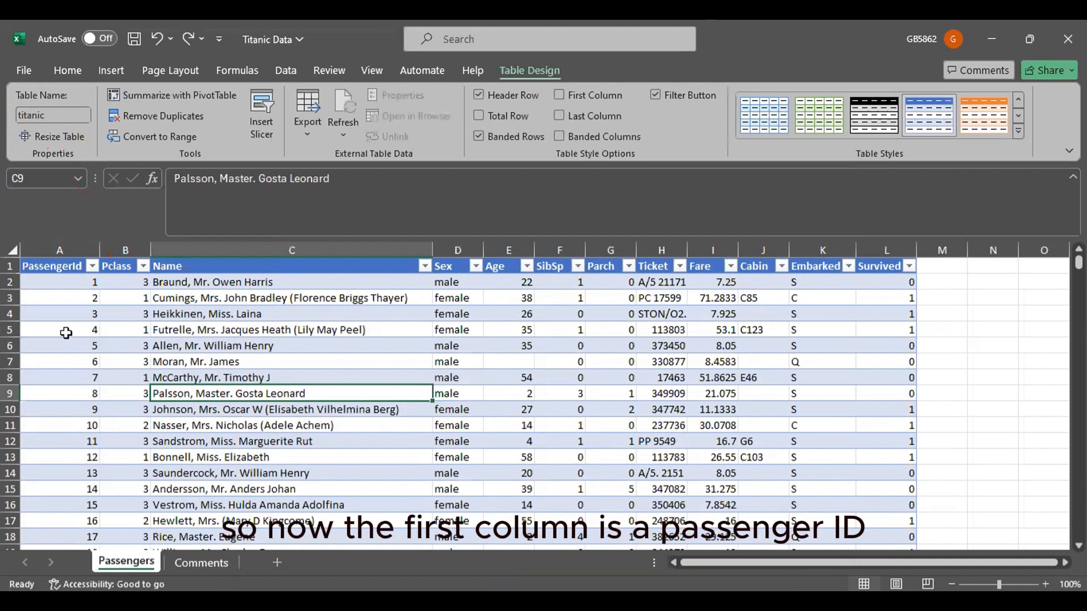
mouse_move(20, 244)
mouse_down()
mouse_move(95, 363)
mouse_move(105, 475)
mouse_up()
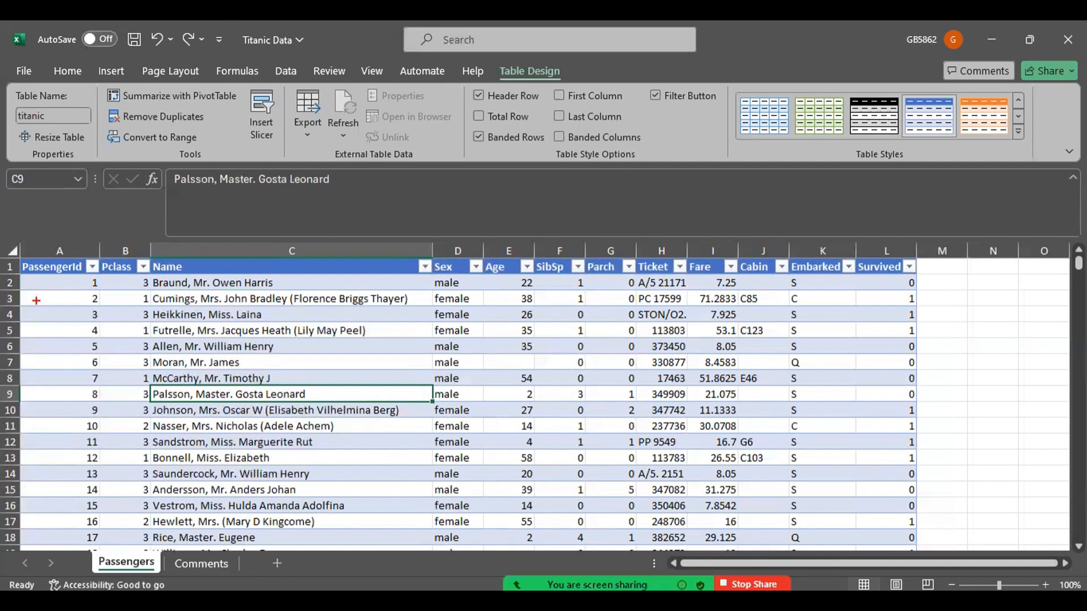
drag(12, 256, 97, 317)
Step: Select the passenger records in rows 2, 7 and 11 in turn to read their entries
drag(78, 282, 870, 288)
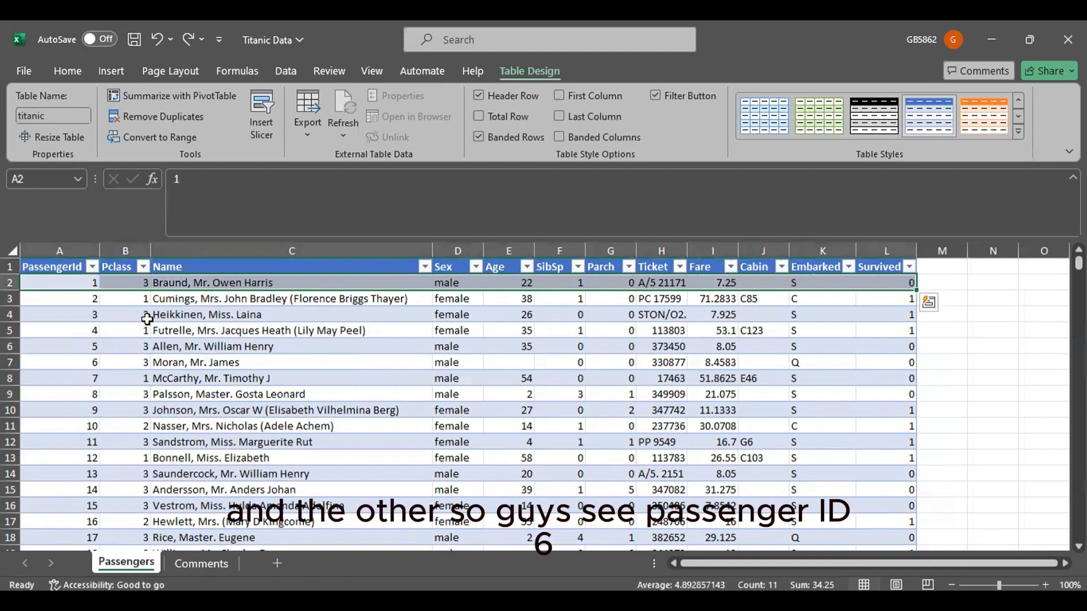
click(116, 328)
drag(72, 366, 852, 362)
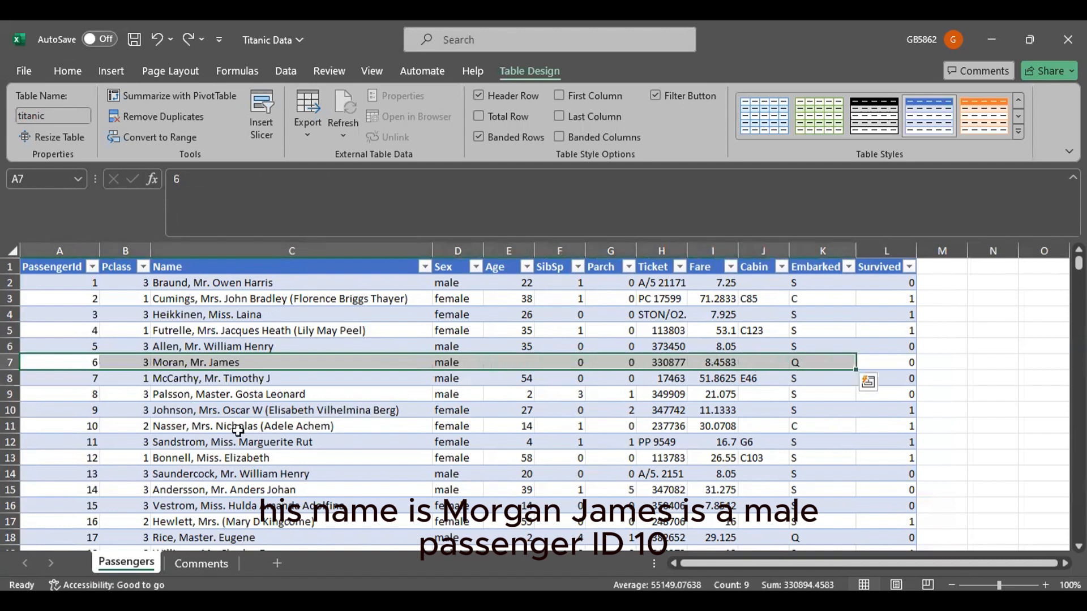
click(86, 429)
drag(116, 429, 676, 428)
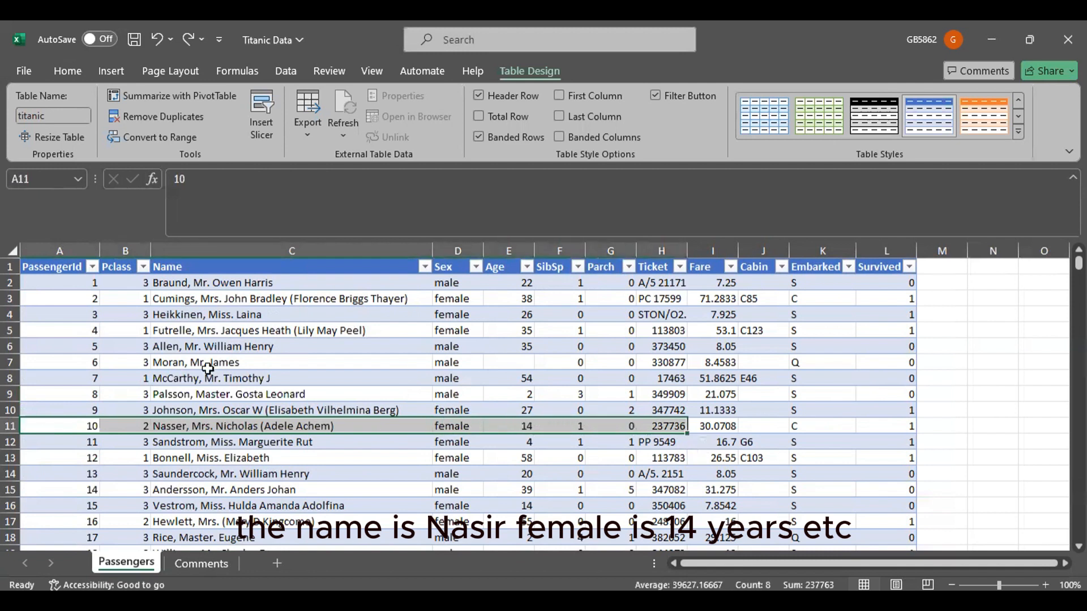
Step: Select the Pclass column's data and check which classes its filter list offers, without applying a filter
click(120, 300)
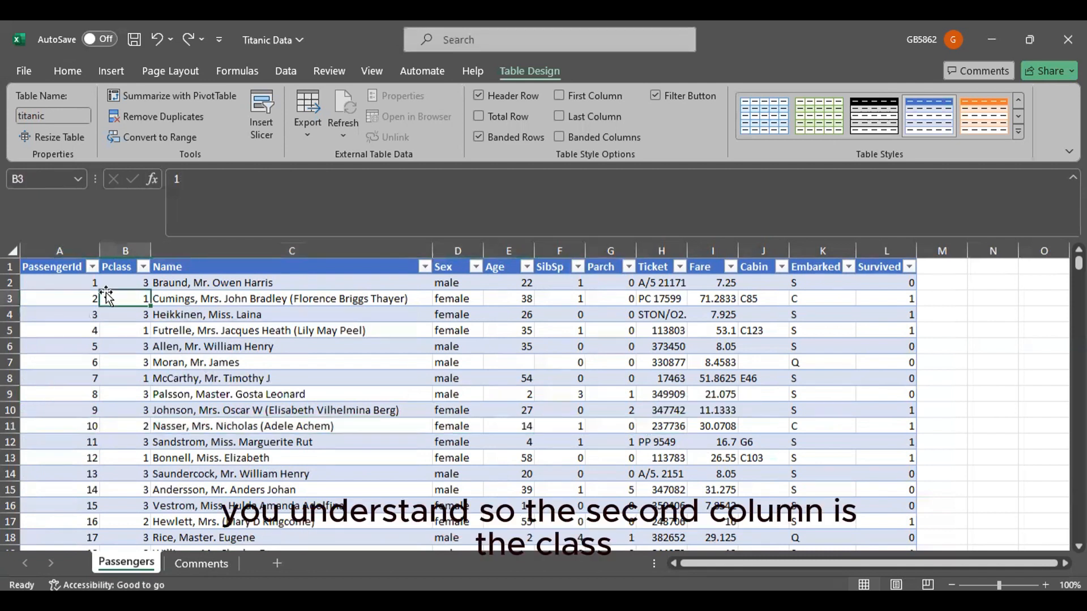
click(123, 258)
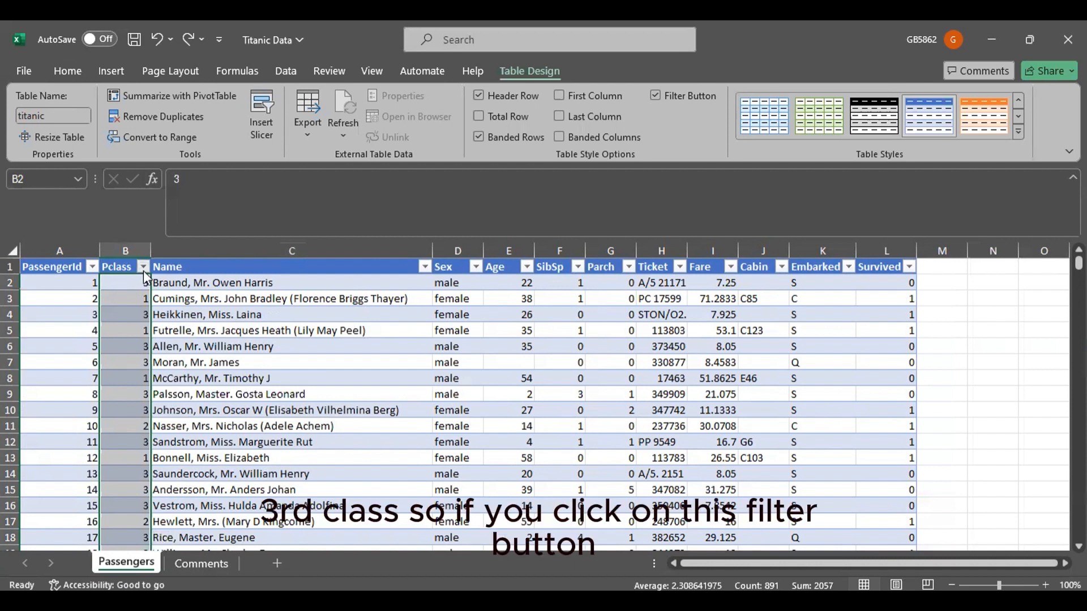
click(145, 269)
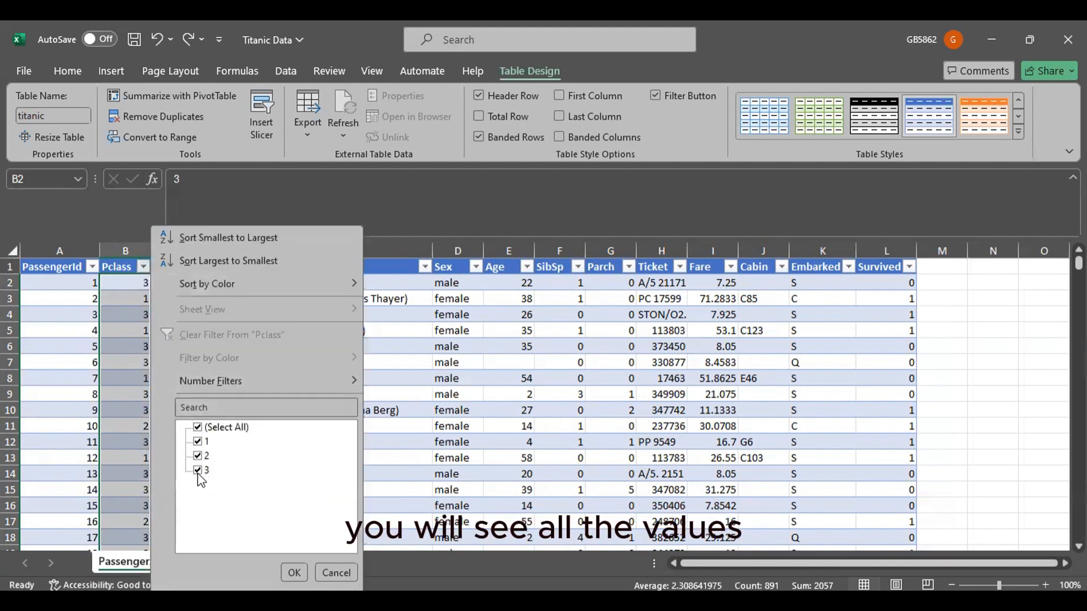
click(331, 573)
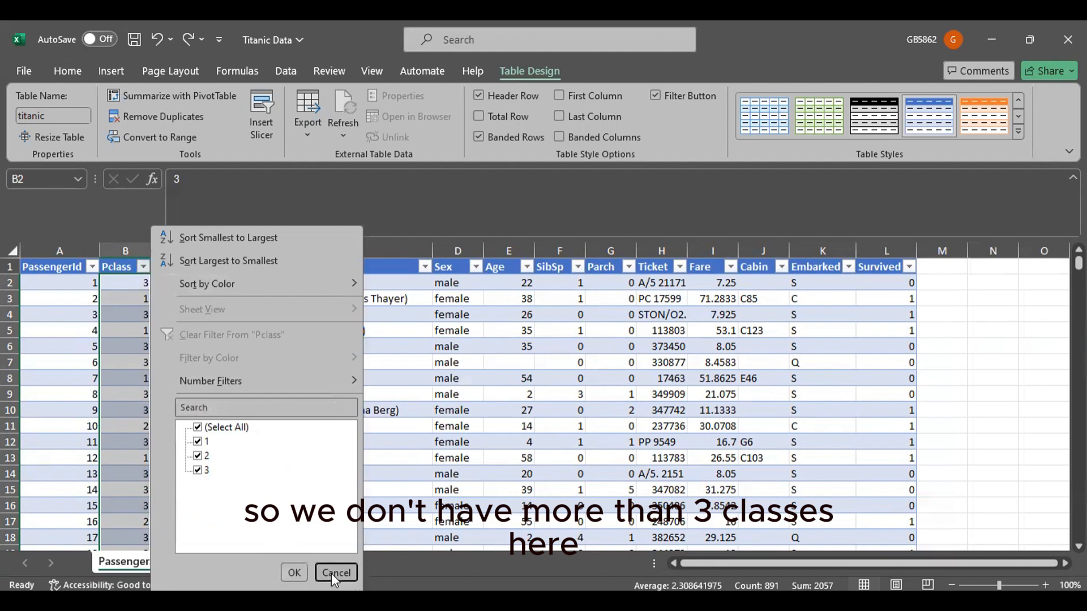
Step: Look through the distinct values in the filter lists of the Name and Sex columns without filtering the table
click(261, 267)
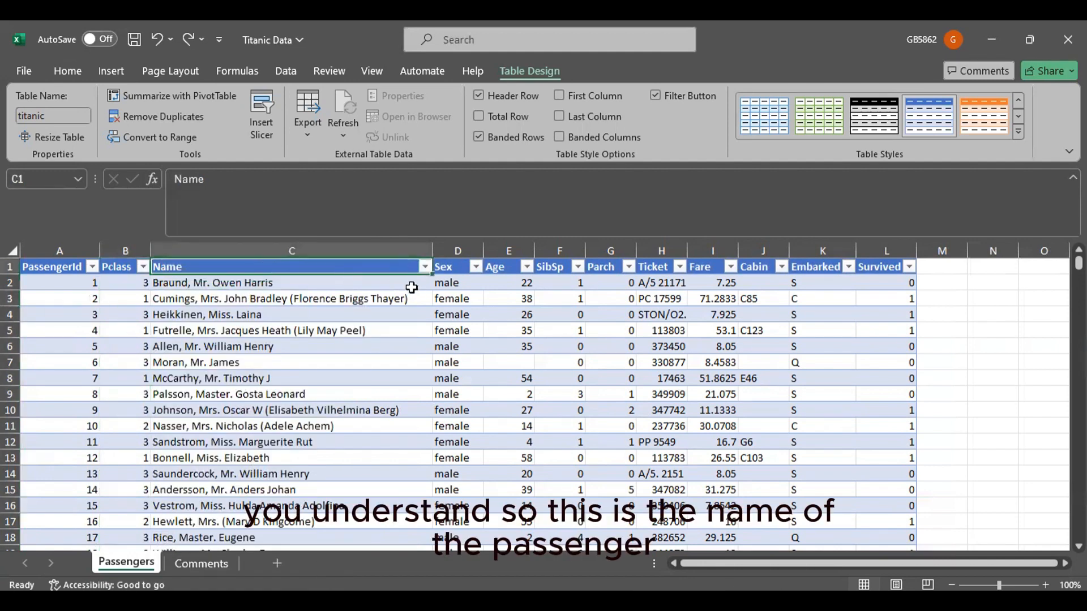
click(425, 268)
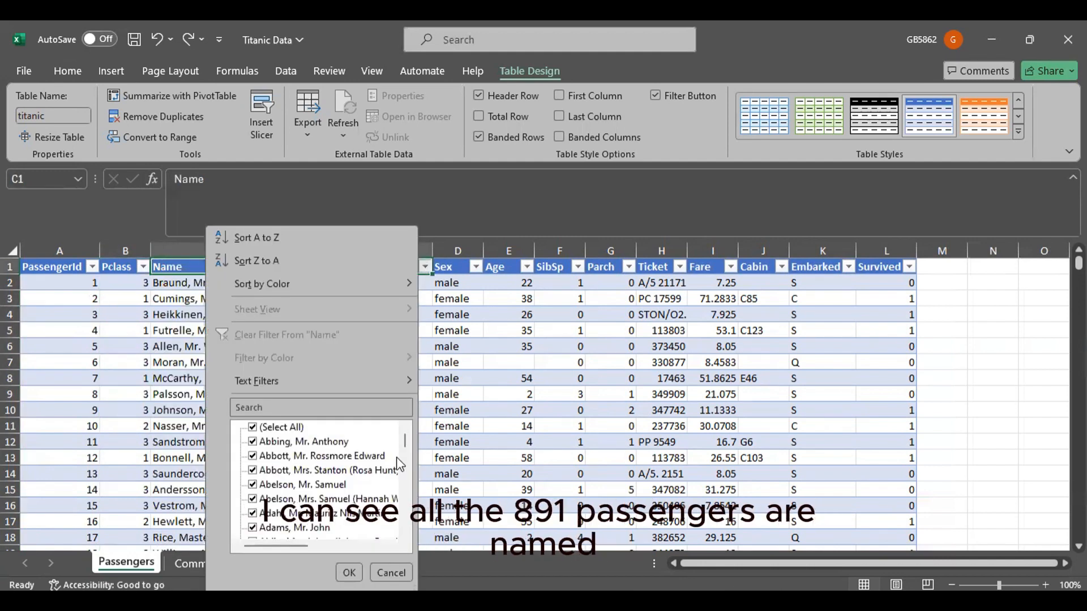
click(399, 566)
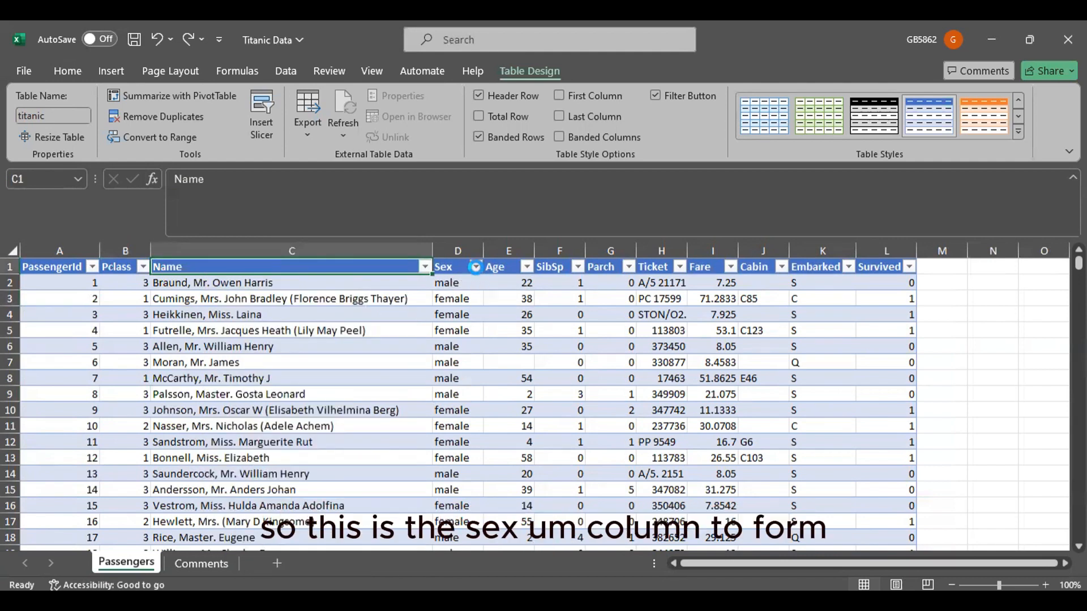
click(476, 268)
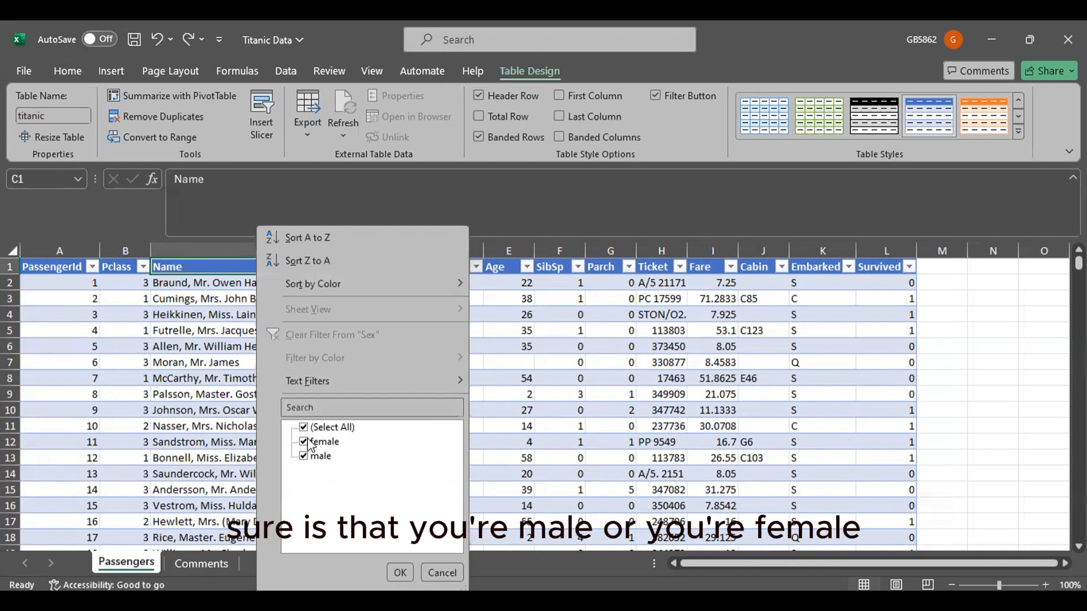
click(441, 573)
Step: Examine the Age column's filter values from the lowest to the end of the list, rechecking the Sex values, without filtering
click(528, 267)
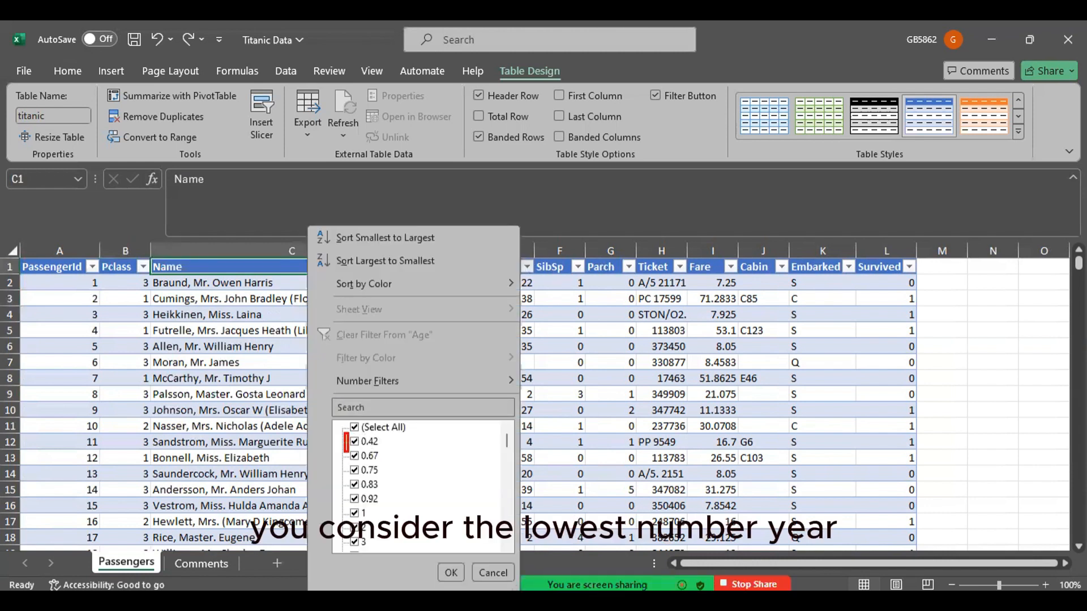
drag(343, 431, 392, 451)
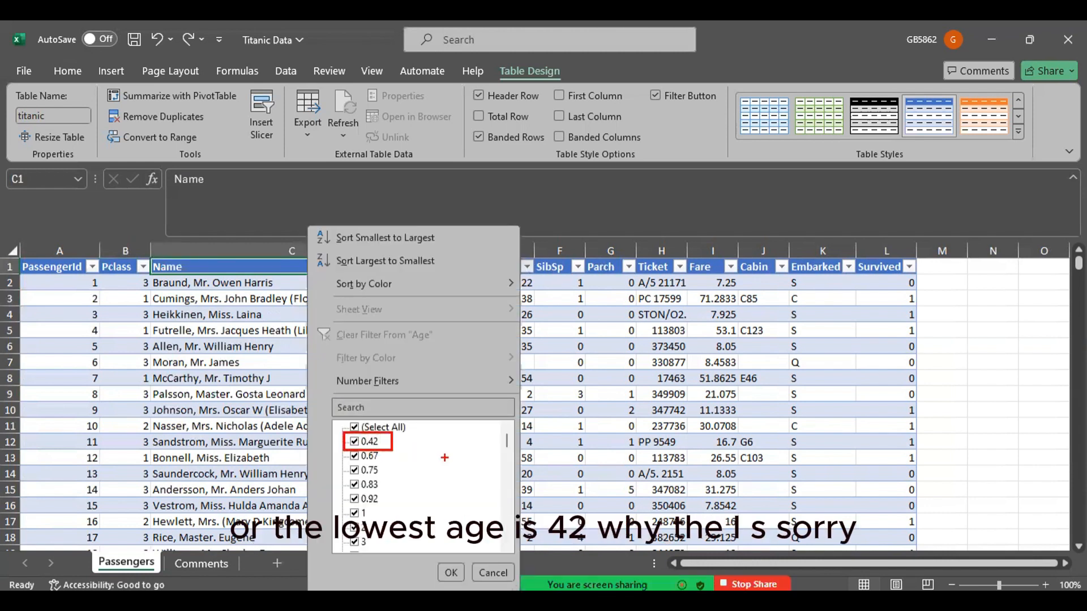
key(Escape)
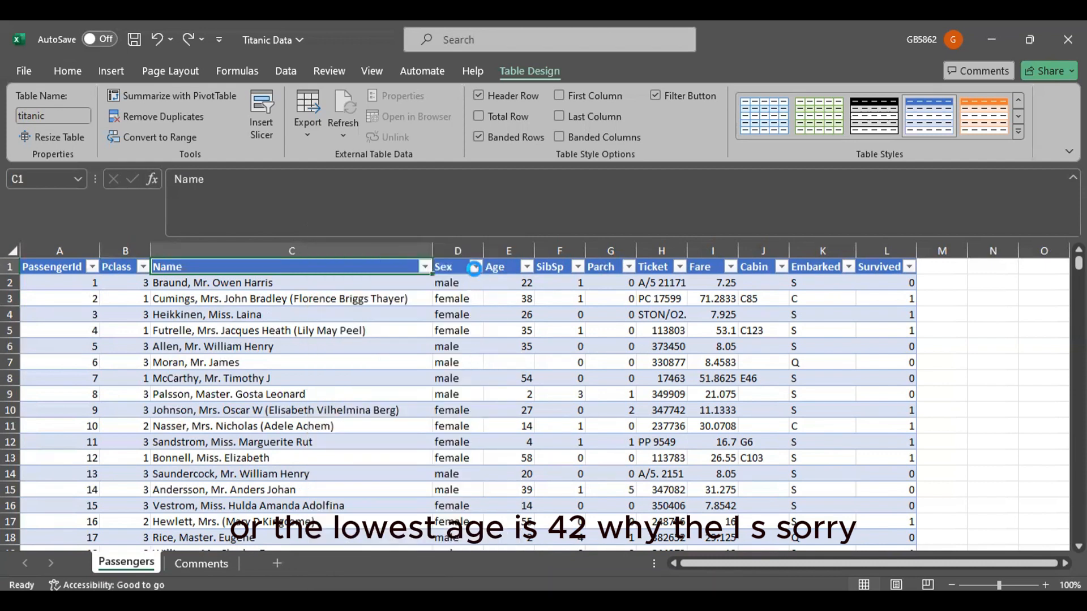
click(476, 267)
click(441, 572)
click(513, 269)
click(527, 266)
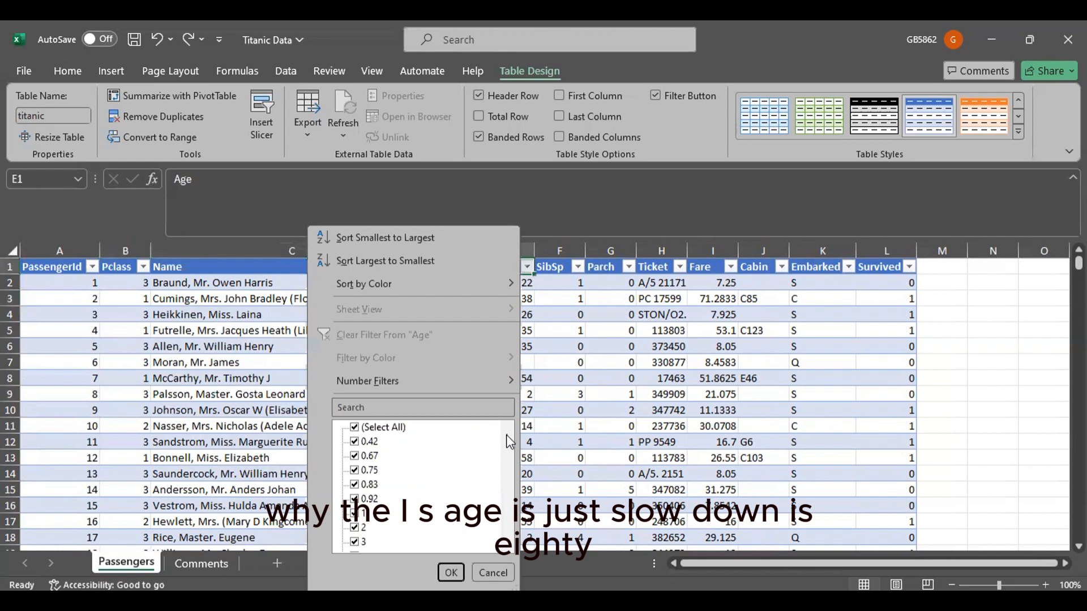
drag(506, 436, 508, 548)
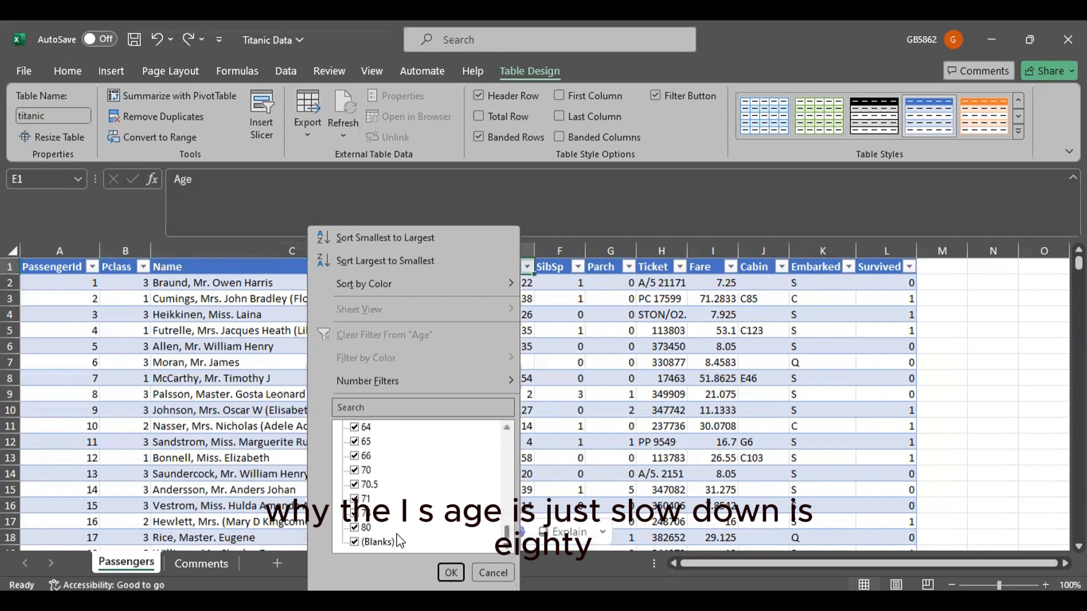
click(499, 574)
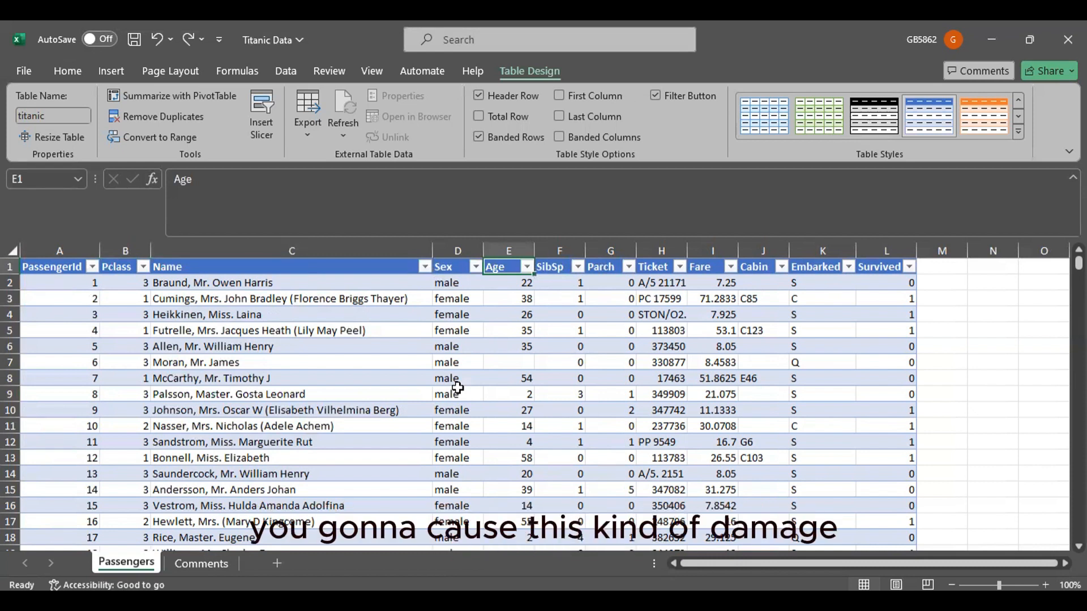
Step: Select the Age and SibSp columns and inspect the SibSp values in rows 3 and 18
click(519, 251)
click(560, 251)
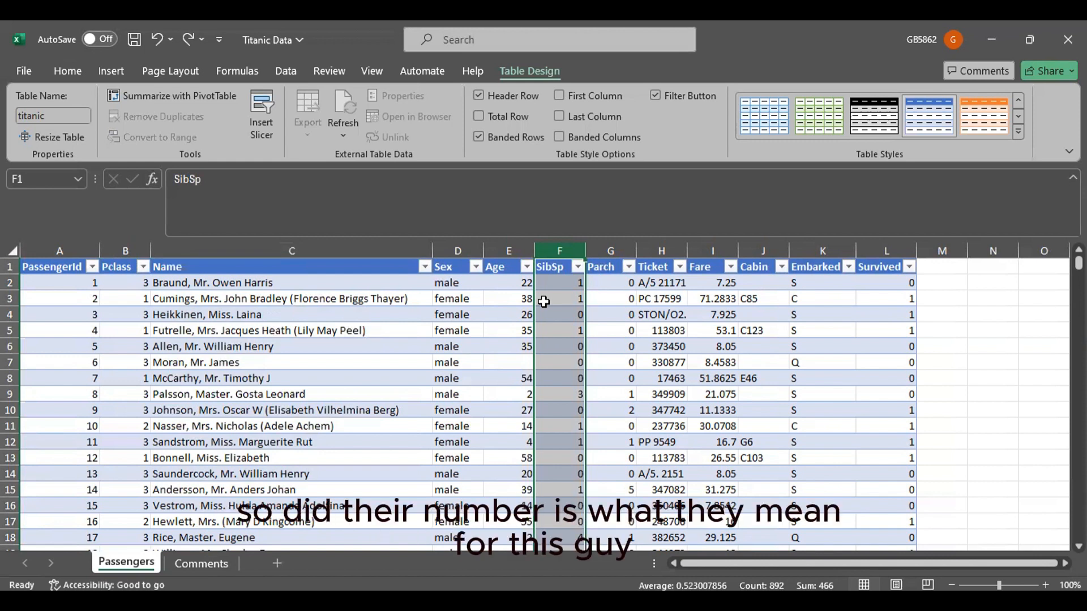
click(560, 295)
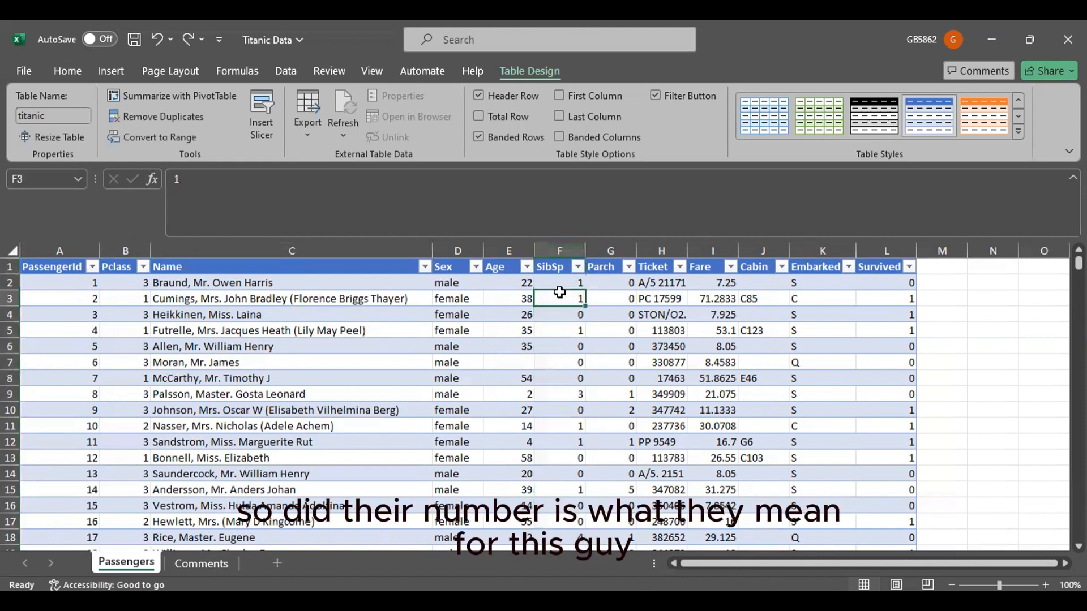
click(577, 533)
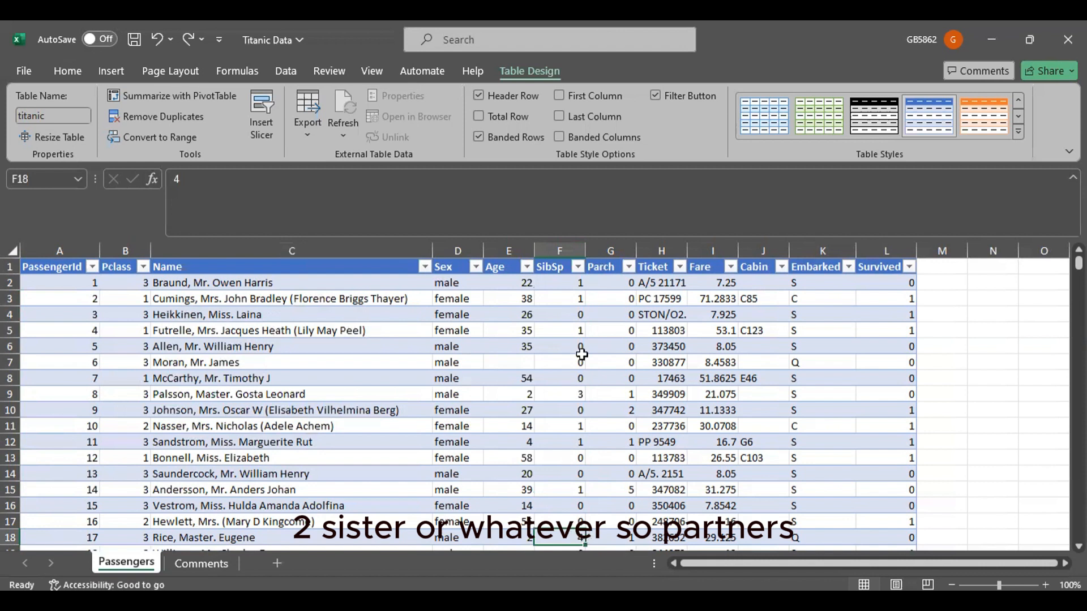
Step: Examine the Parch column, comparing the value in row 10 with that passenger's SibSp and Sex entries
click(610, 267)
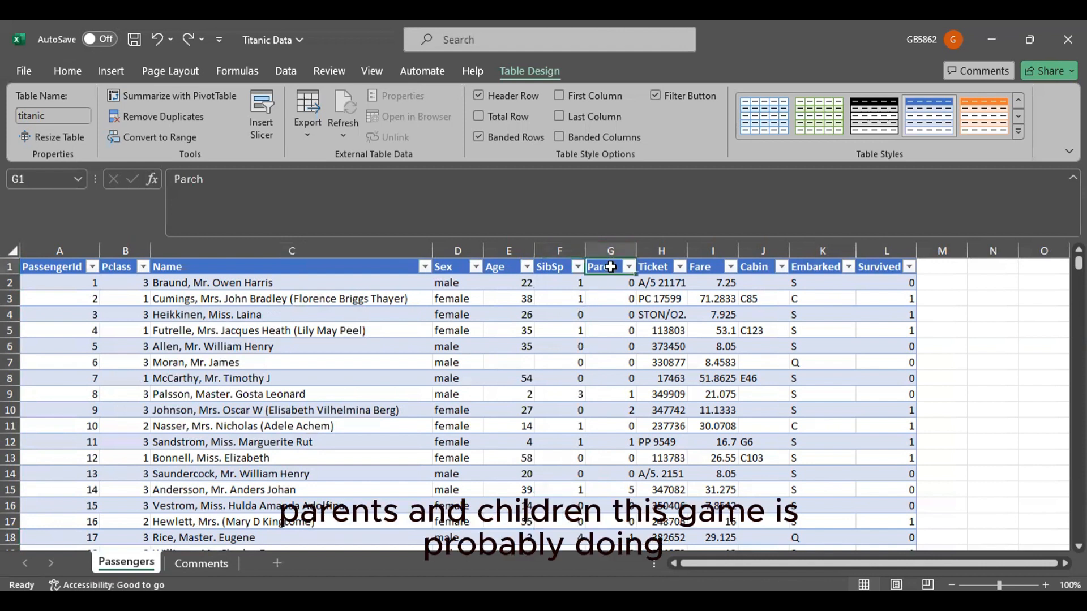
click(623, 409)
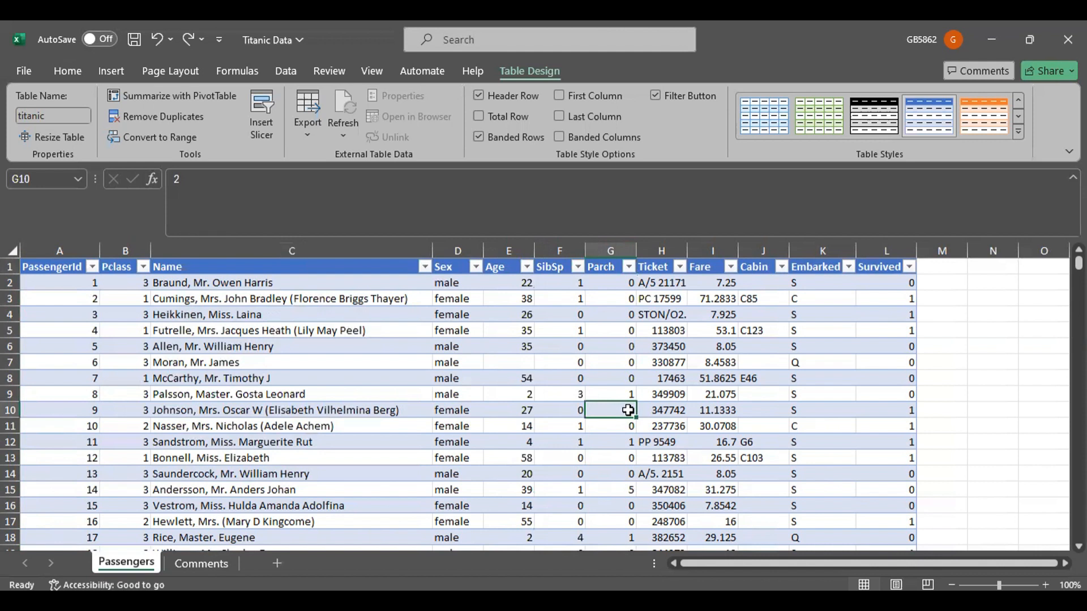
drag(627, 411, 563, 408)
click(466, 408)
click(613, 410)
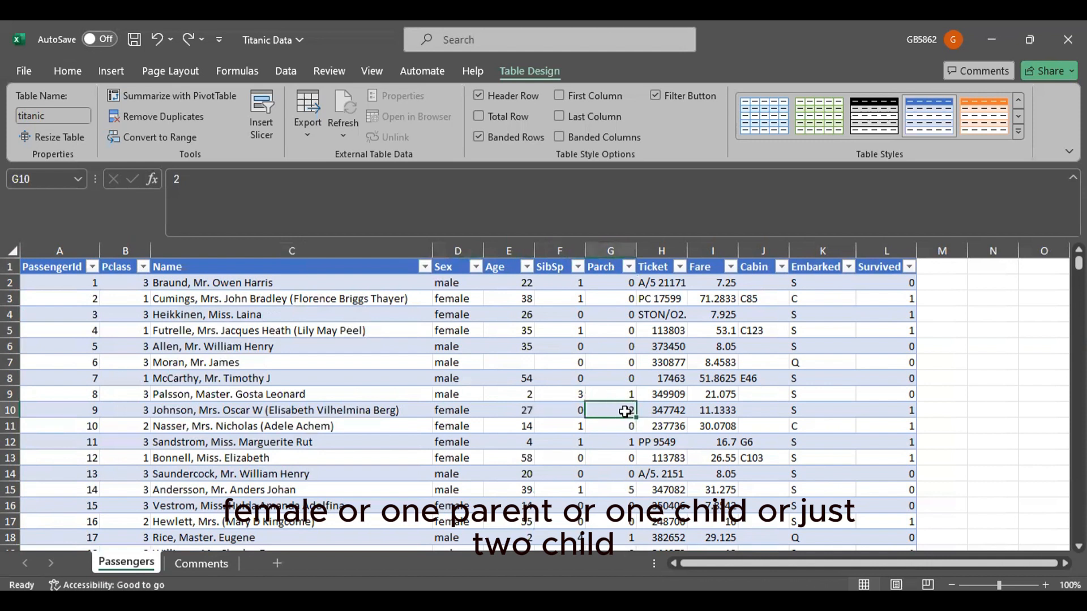
Step: Select the Ticket, Fare, Cabin and Embarked columns one after another to review their contents
click(668, 250)
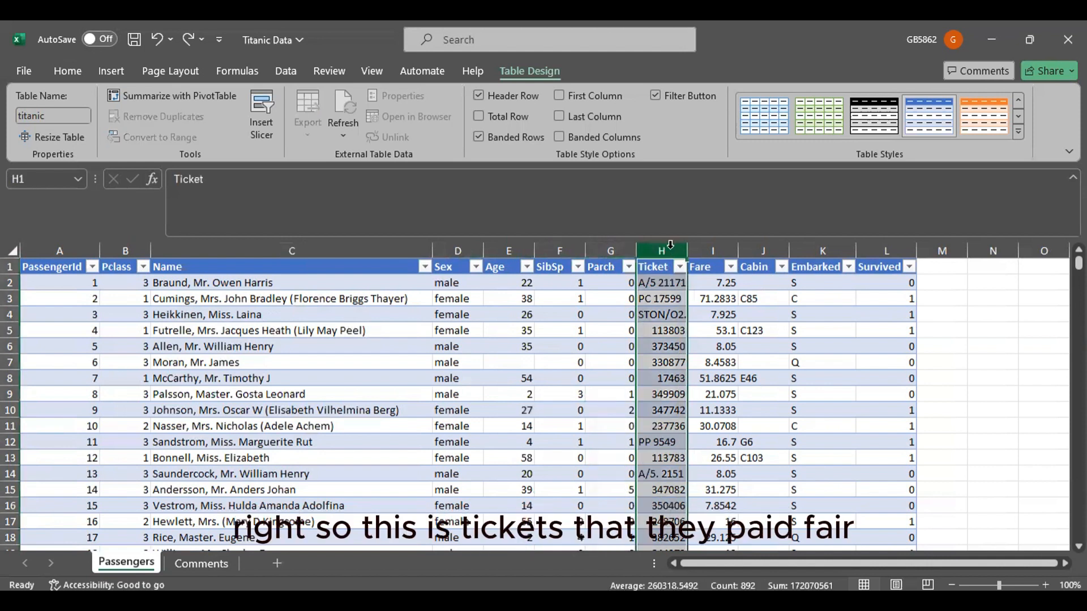
click(712, 250)
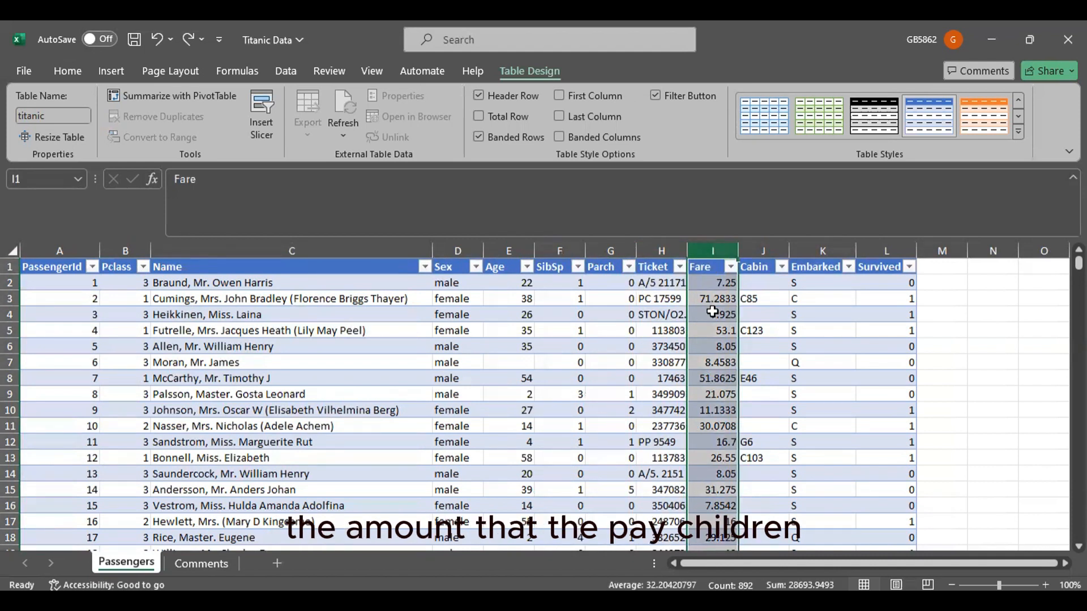
click(762, 249)
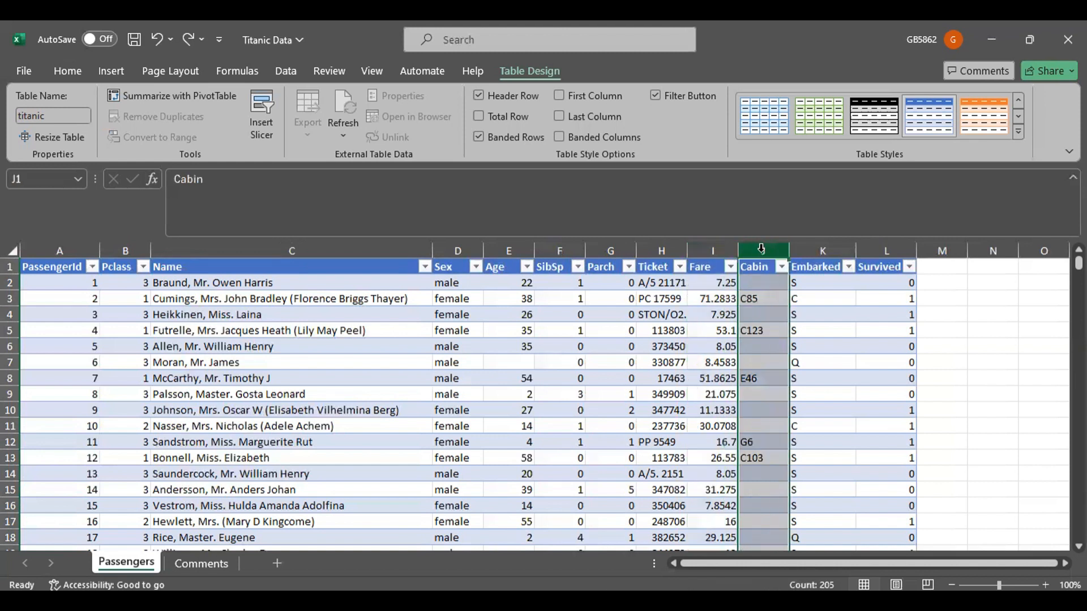
click(831, 250)
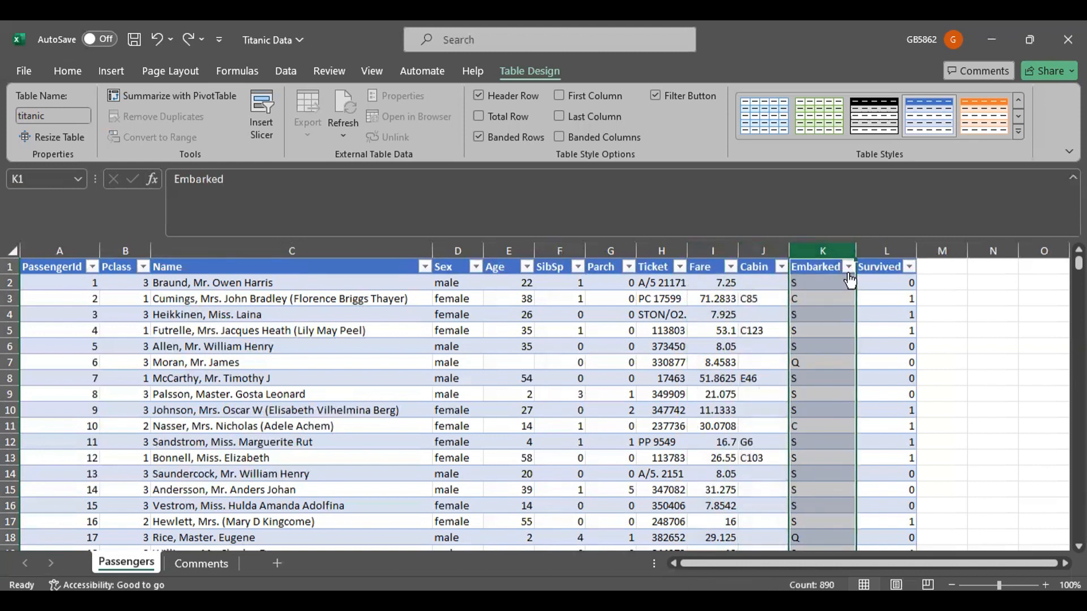
Step: Examine the Embarked column's filter values without filtering, and inspect its codes in rows 2, 3 and 7
click(848, 266)
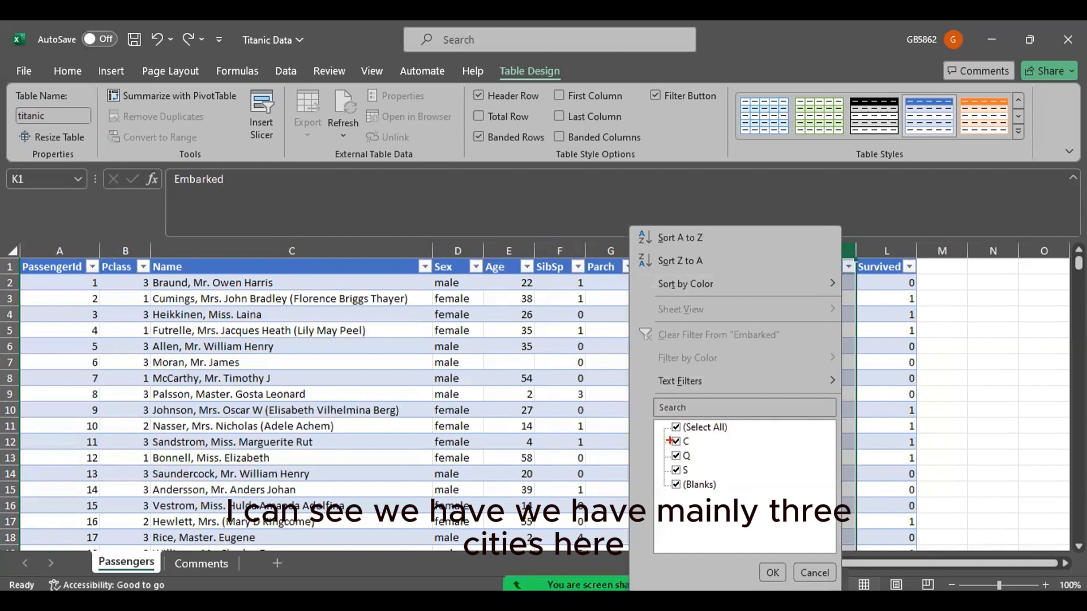
mouse_move(681, 445)
mouse_down()
mouse_move(719, 477)
mouse_move(703, 491)
mouse_move(719, 495)
mouse_up()
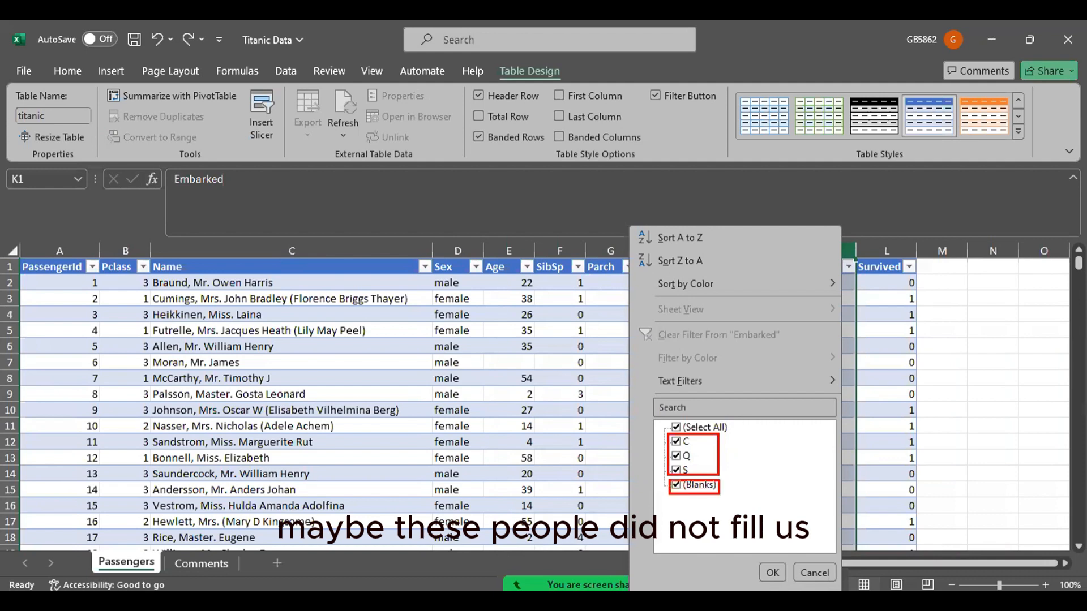
key(Escape)
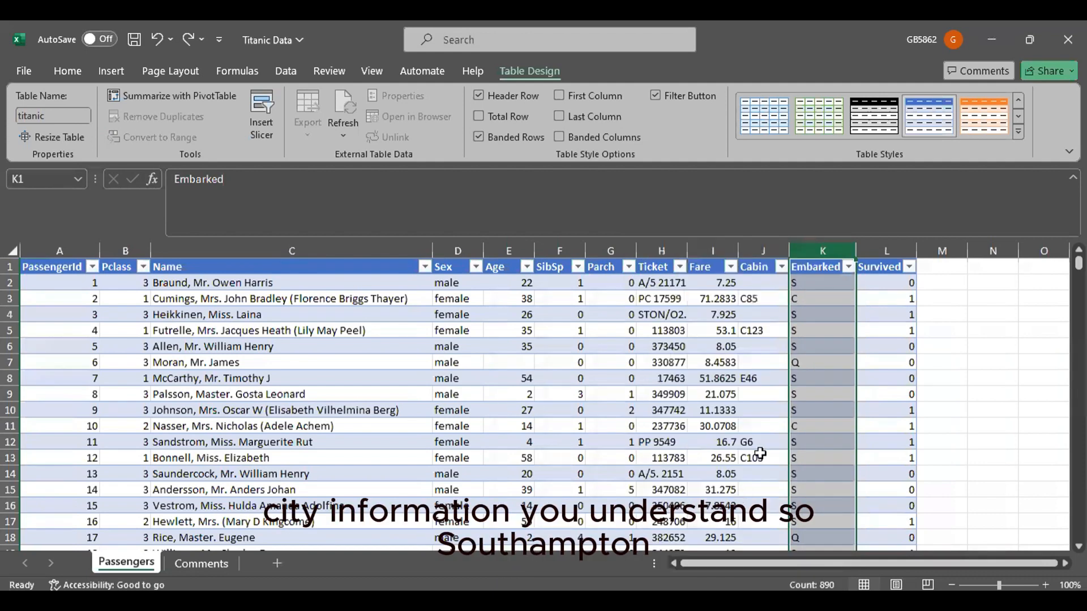
click(804, 286)
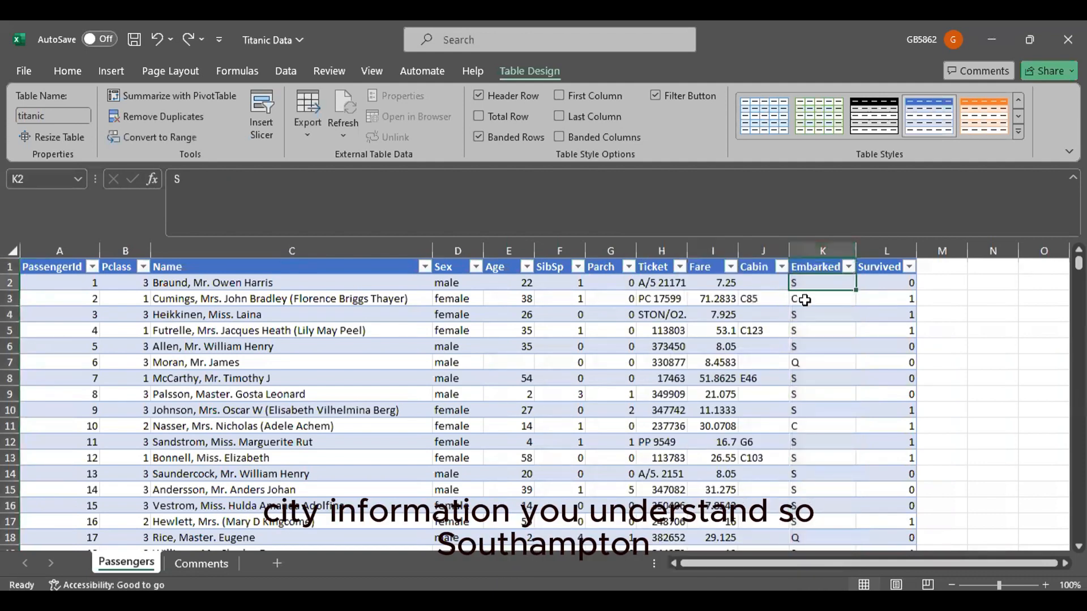
click(803, 299)
click(808, 362)
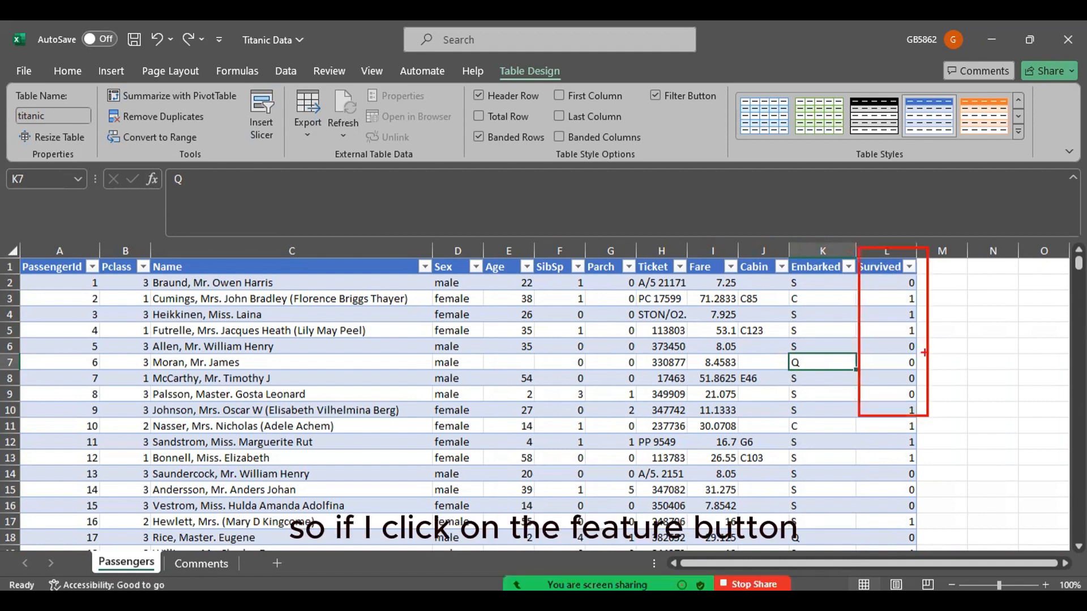
Step: Examine the Survived column's filter values with all values kept, and inspect the row 2 record and the Survived entries in rows 6 to 9
click(909, 267)
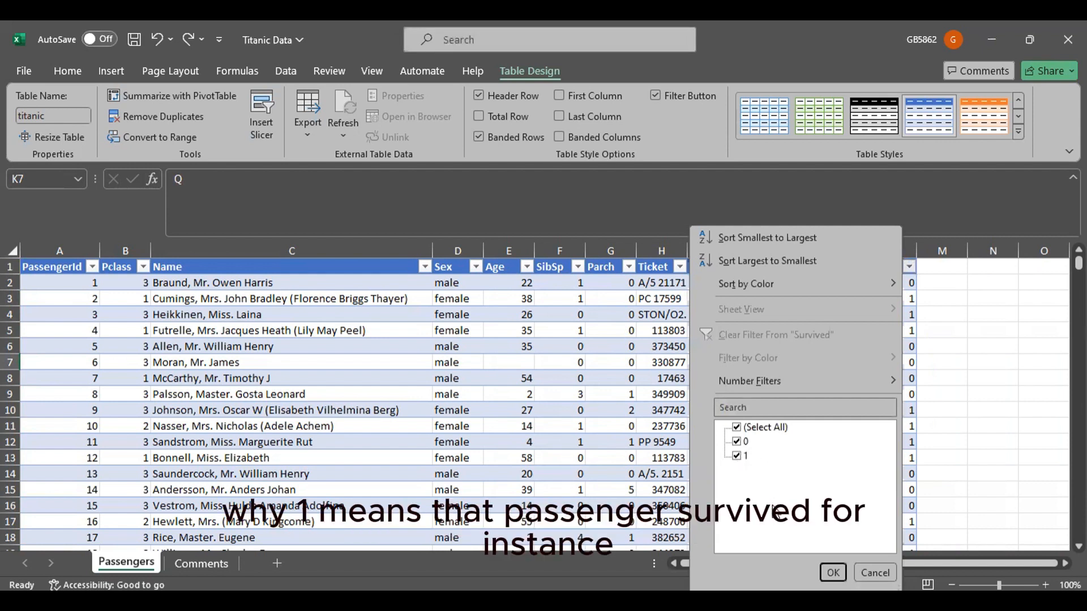
click(830, 572)
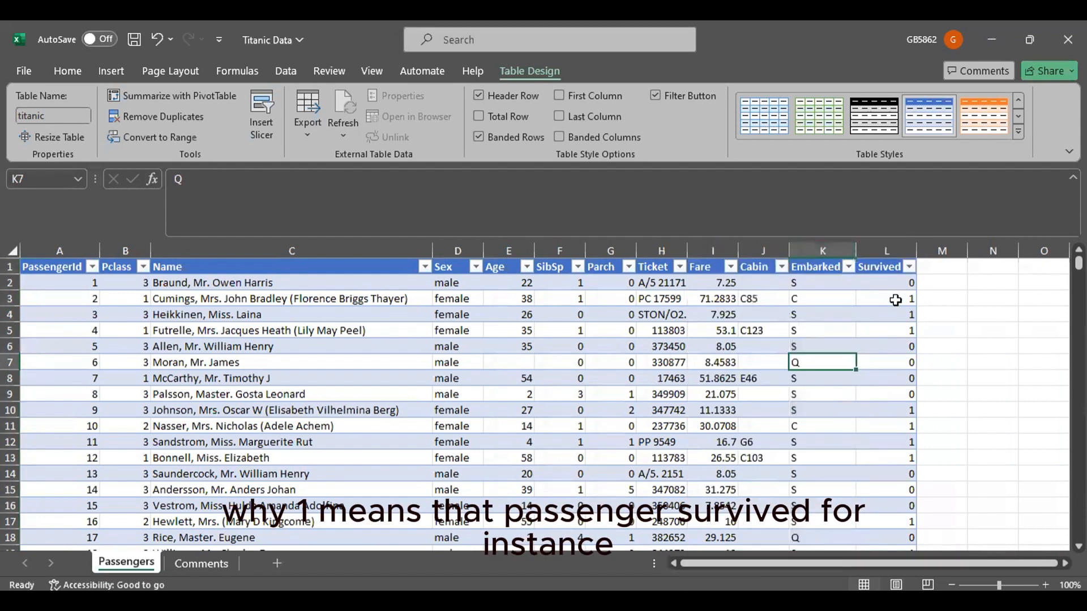
drag(886, 283, 83, 283)
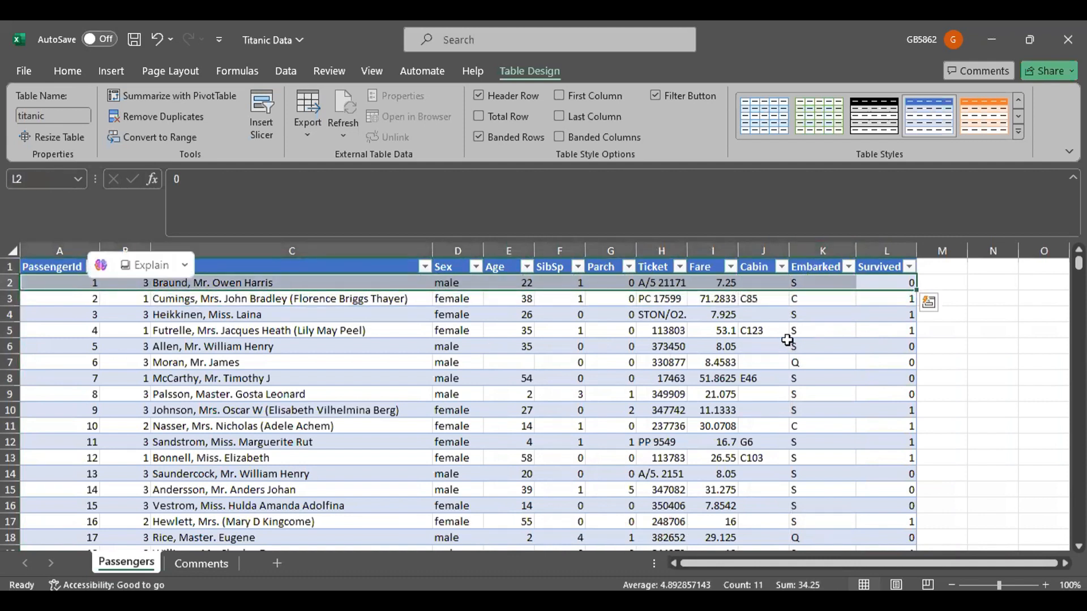
drag(893, 300, 905, 399)
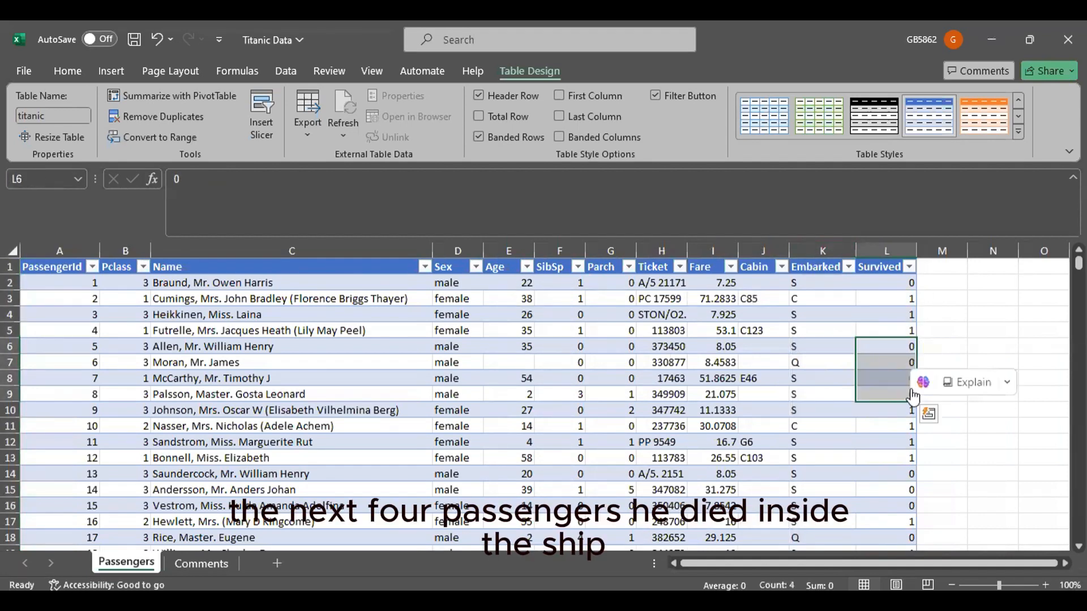
key(ctrl+c)
click(955, 315)
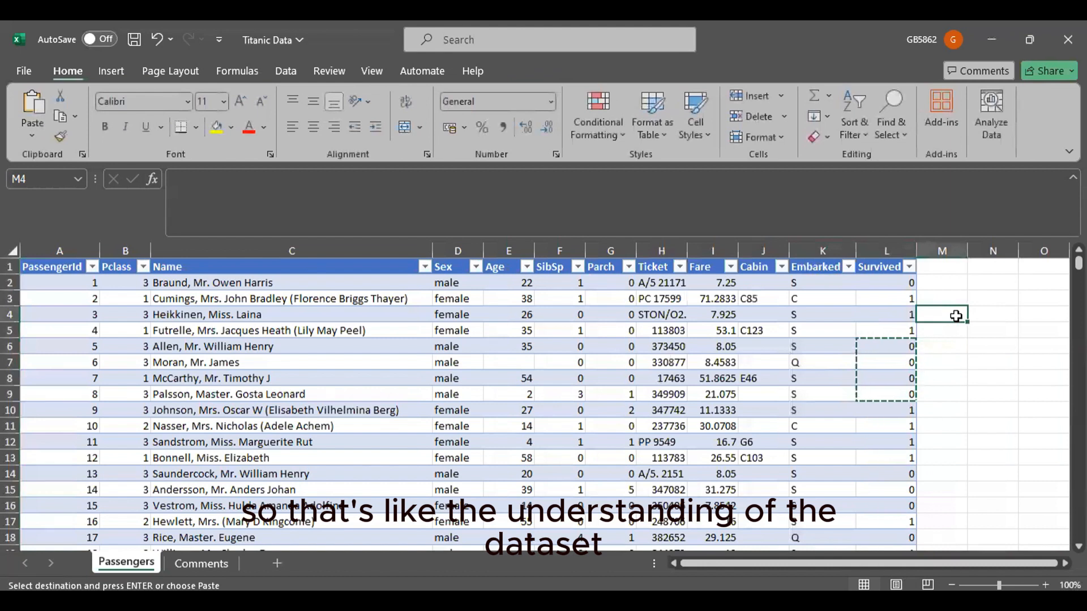
key(Escape)
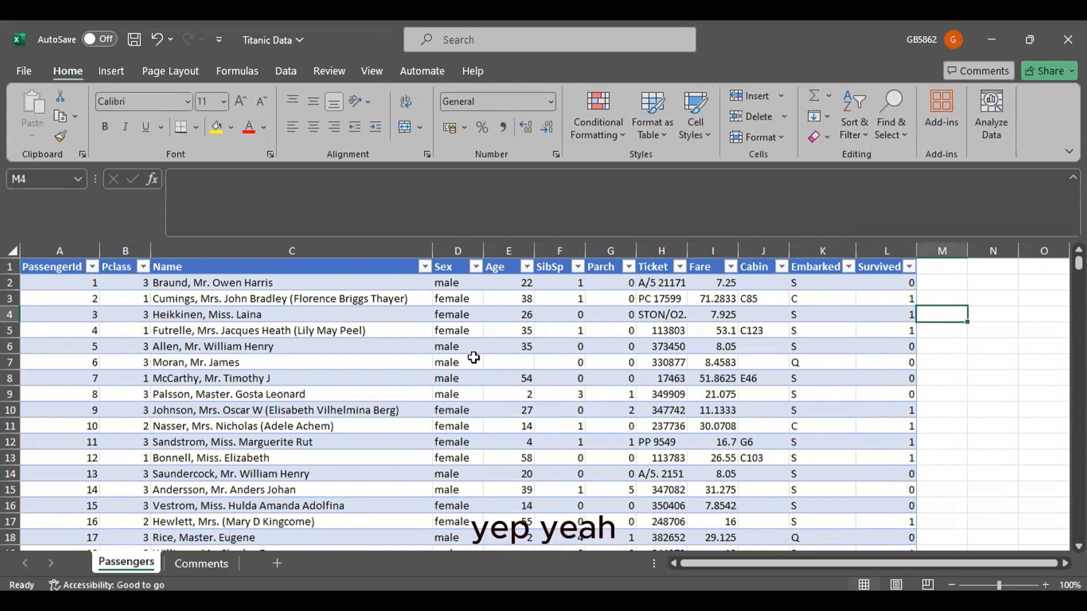
Step: Open the Comments sheet and review its title and the Column and Data type headings of the column explanations
click(201, 564)
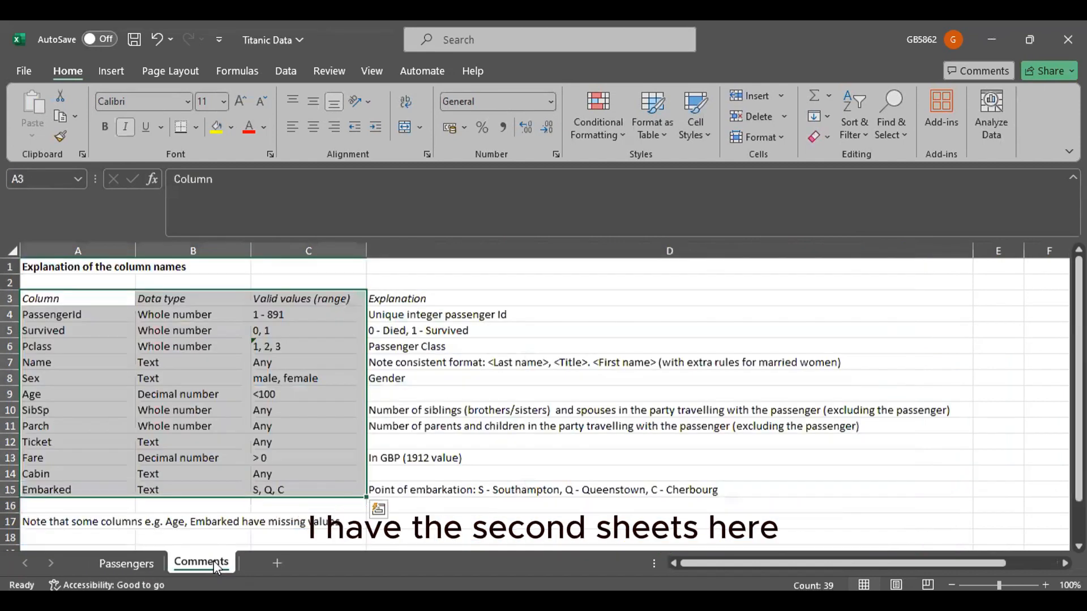
drag(78, 266, 165, 272)
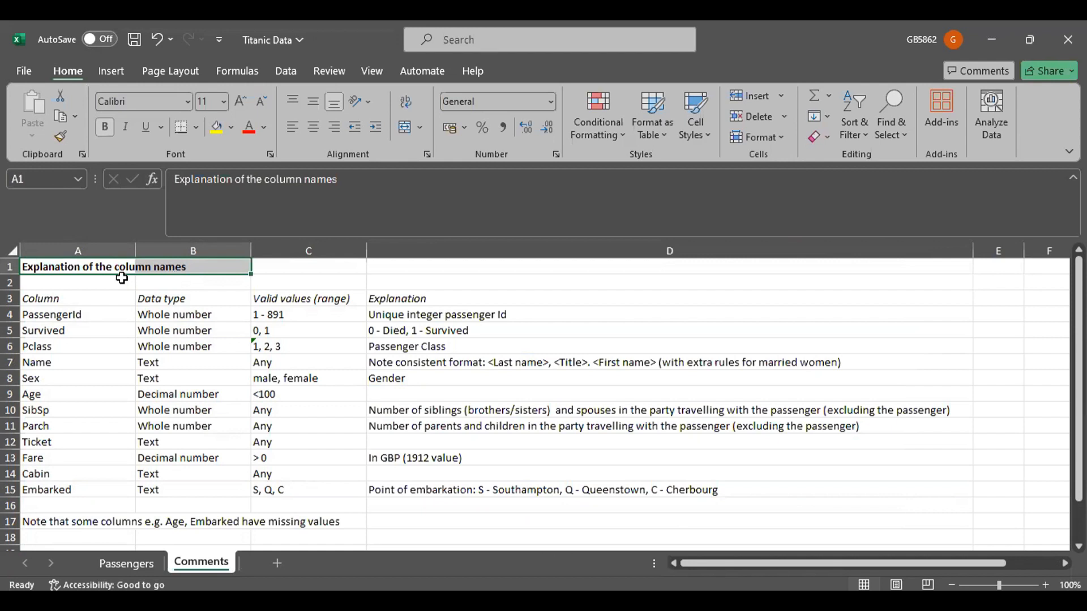
mouse_move(20, 289)
mouse_down()
mouse_move(68, 307)
mouse_move(147, 307)
mouse_up()
drag(70, 318, 131, 320)
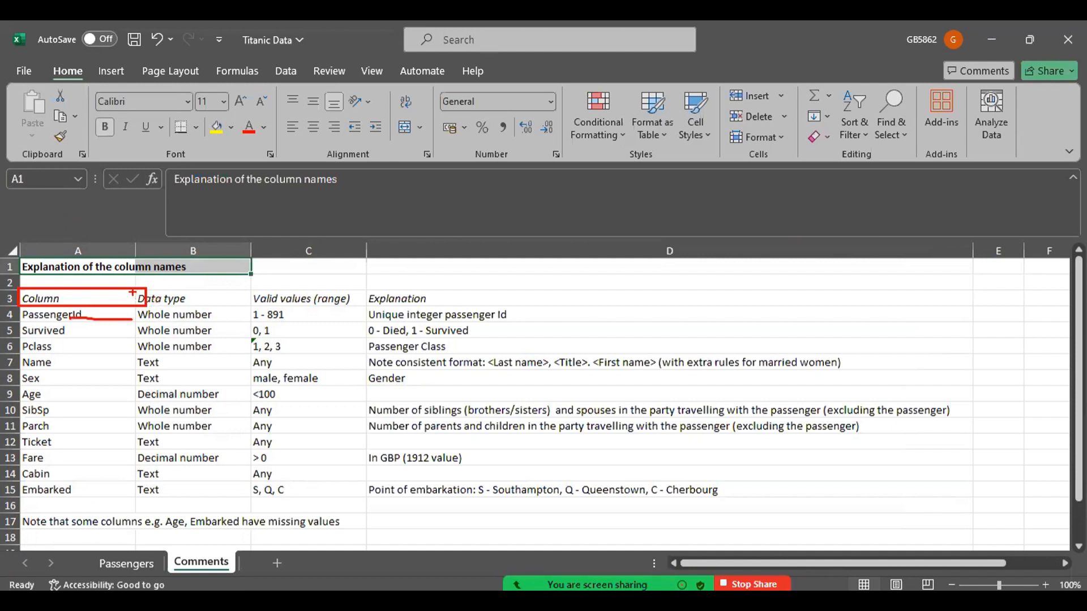
mouse_move(132, 292)
mouse_down()
mouse_move(211, 318)
mouse_move(245, 439)
mouse_move(242, 504)
mouse_up()
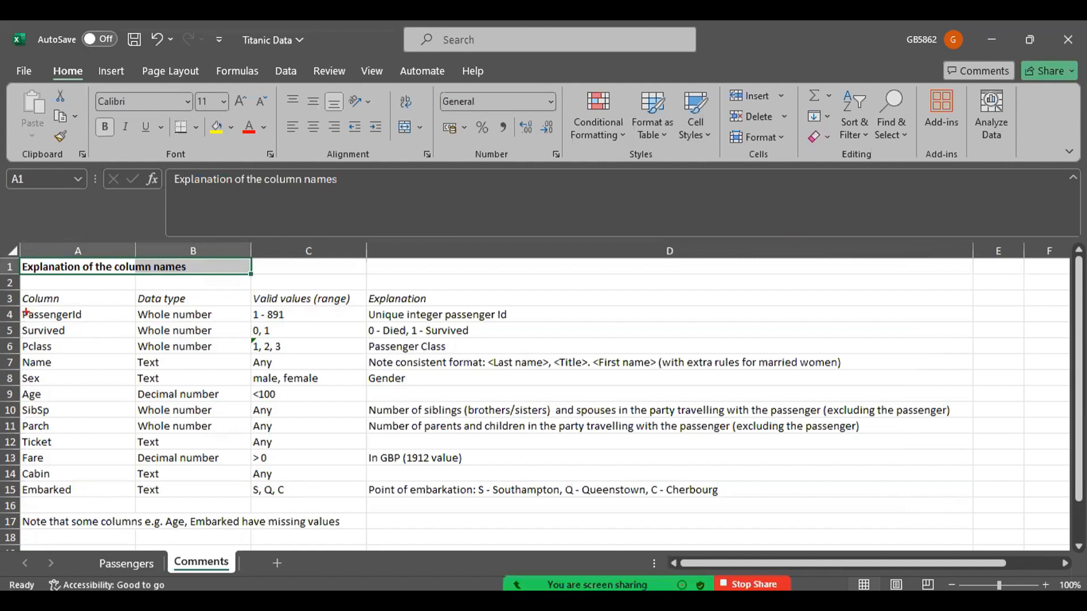
Step: Review the data types listed for PassengerId, Name and Age in the column explanations
mouse_move(20, 311)
mouse_down()
mouse_move(121, 325)
mouse_move(233, 323)
mouse_move(245, 309)
mouse_up()
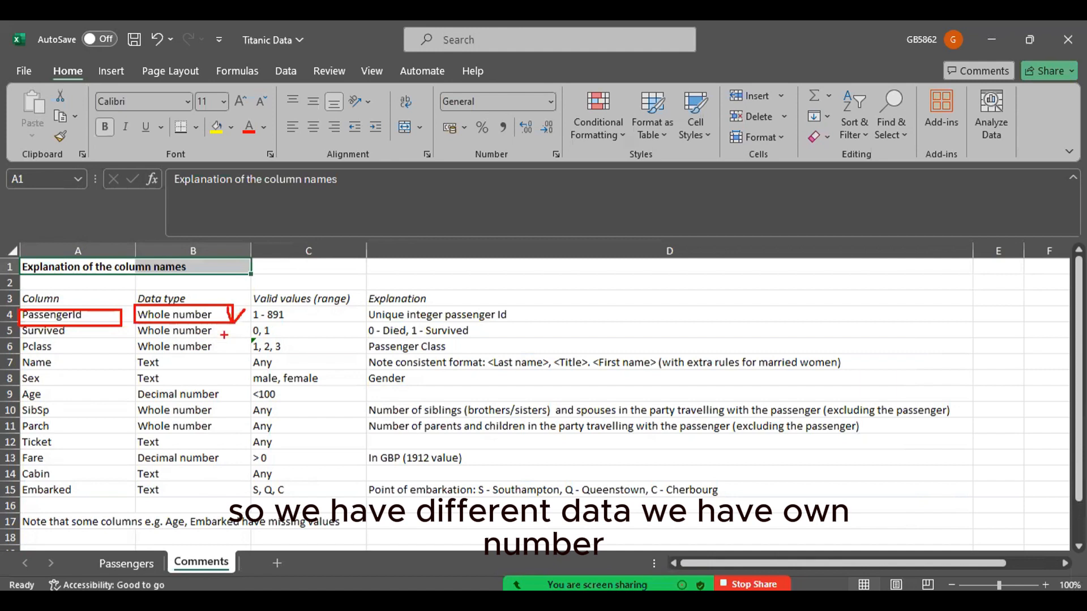
drag(217, 359, 251, 348)
mouse_move(226, 388)
mouse_down()
mouse_move(231, 404)
mouse_move(244, 387)
mouse_up()
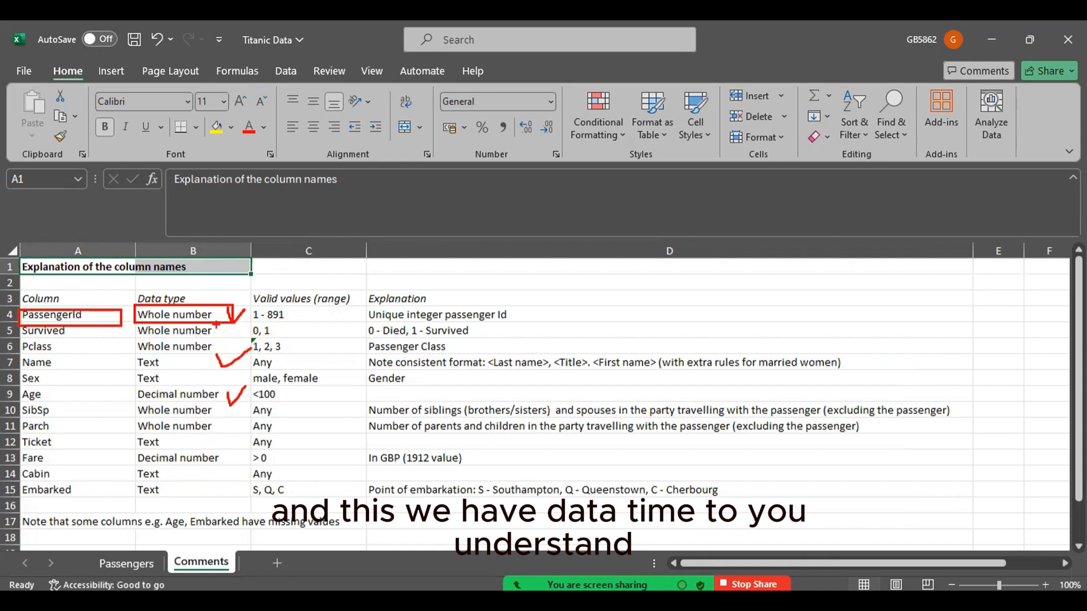
click(210, 314)
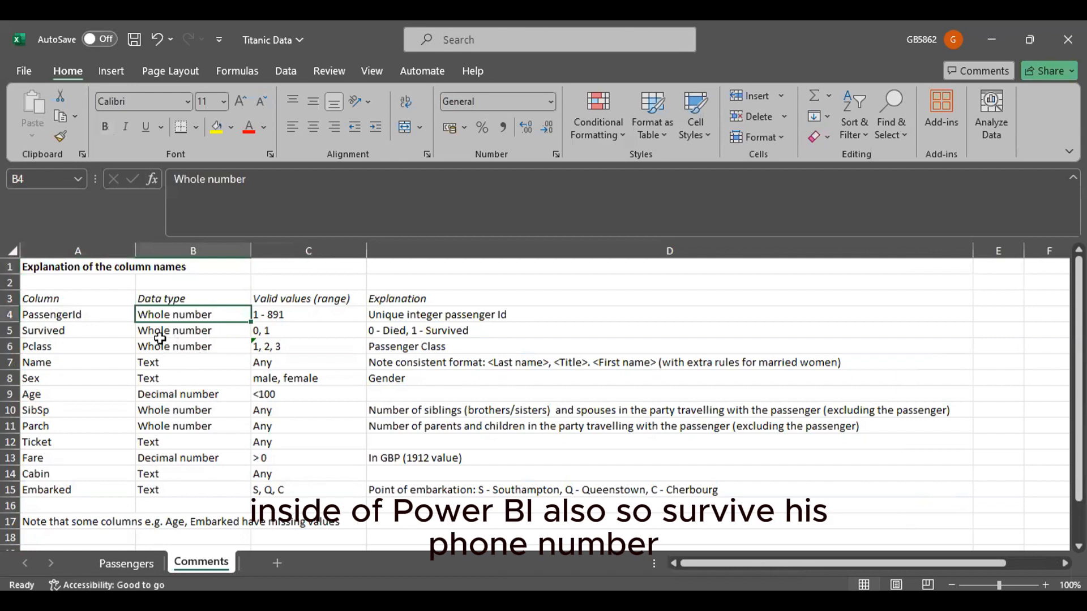
Step: Inspect the data type and valid values listed for Survived and Pclass, including the Pclass explanation
click(134, 332)
drag(136, 332, 185, 333)
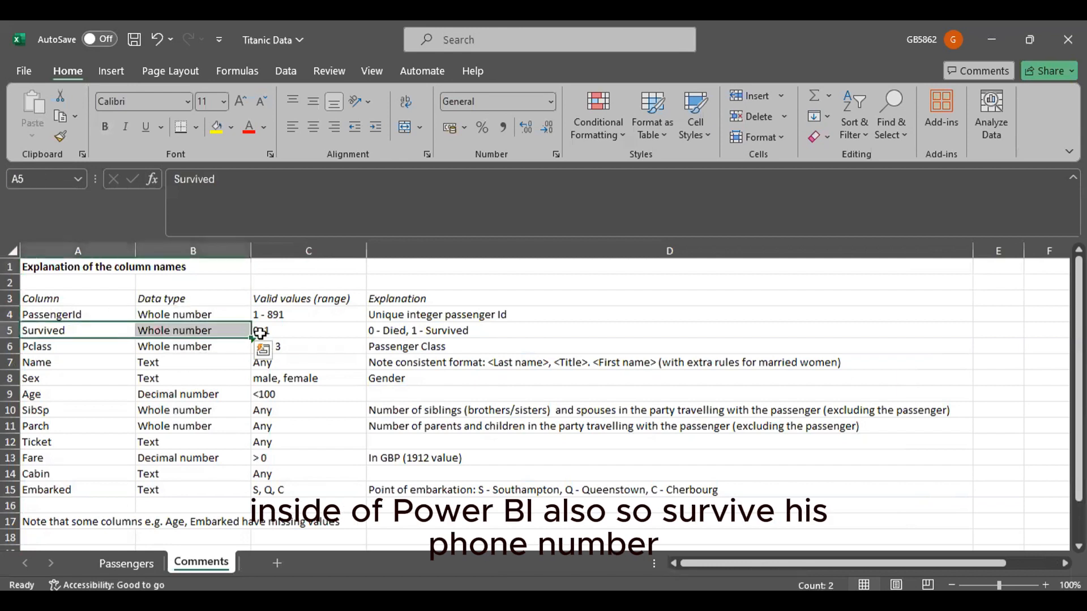
click(261, 331)
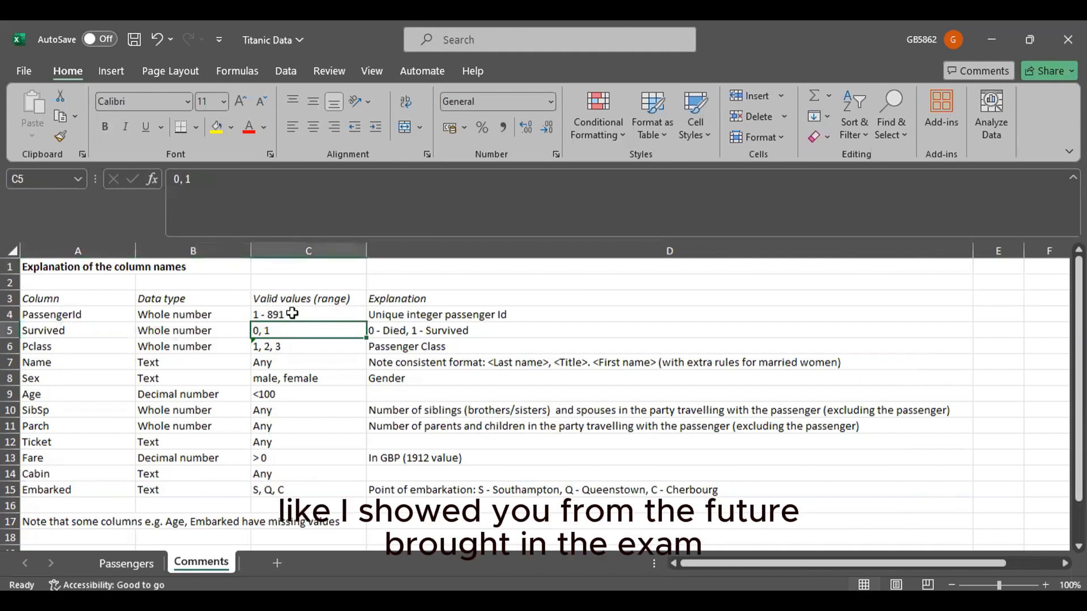
click(170, 347)
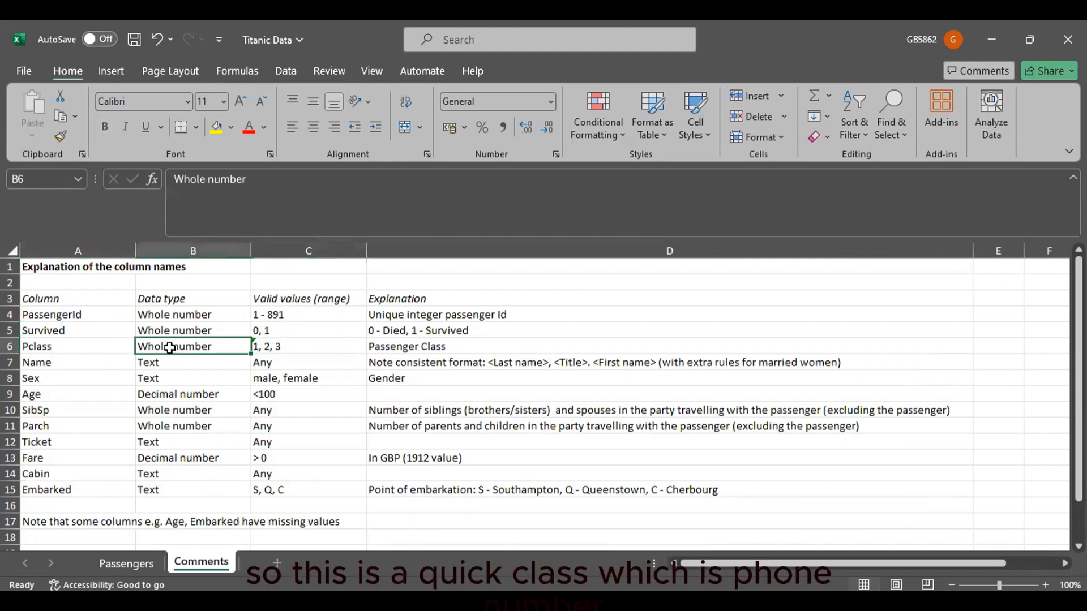
click(279, 346)
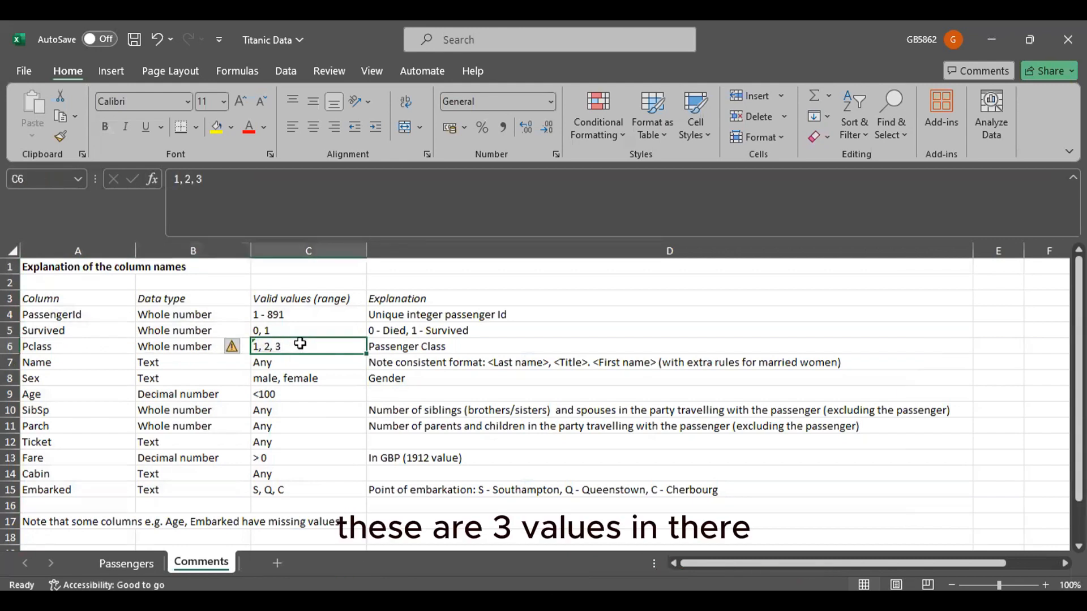
click(401, 347)
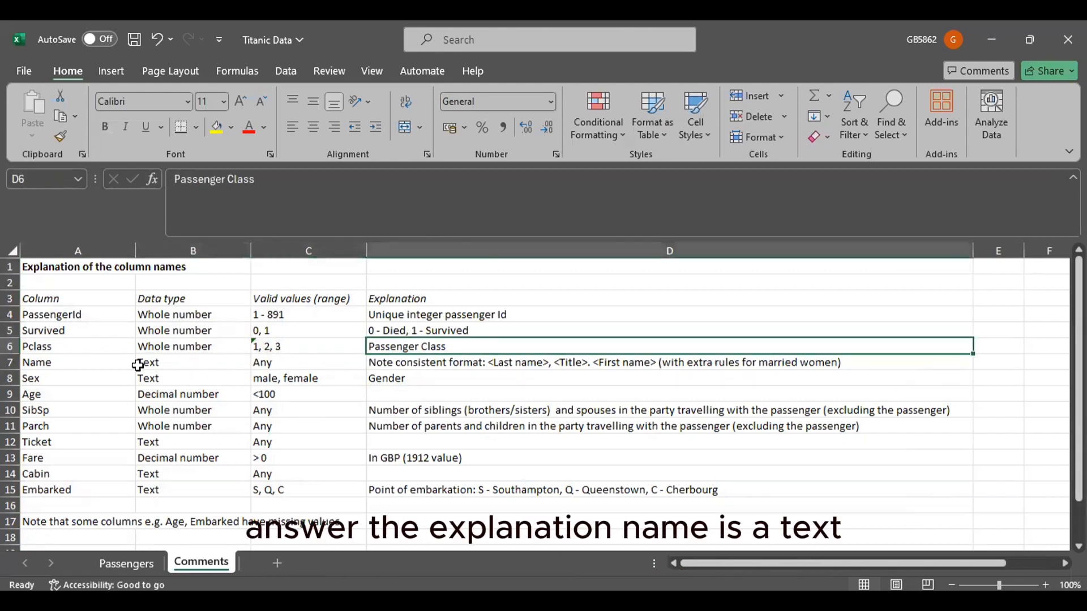
Step: Review the data types listed for Name and Sex, and inspect the valid values of Sex
drag(52, 365, 219, 362)
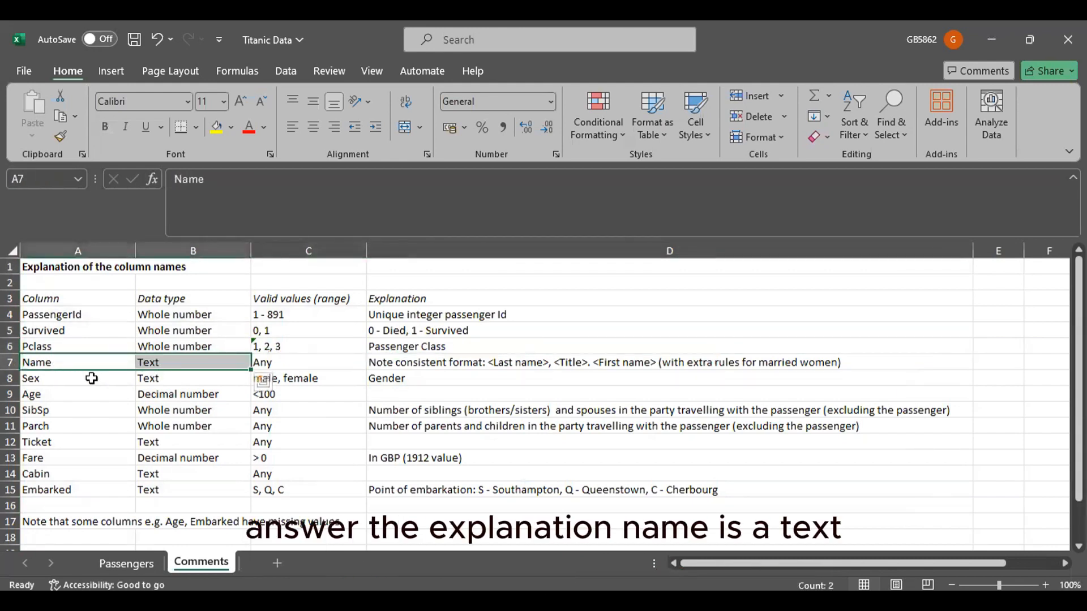
drag(91, 378, 153, 379)
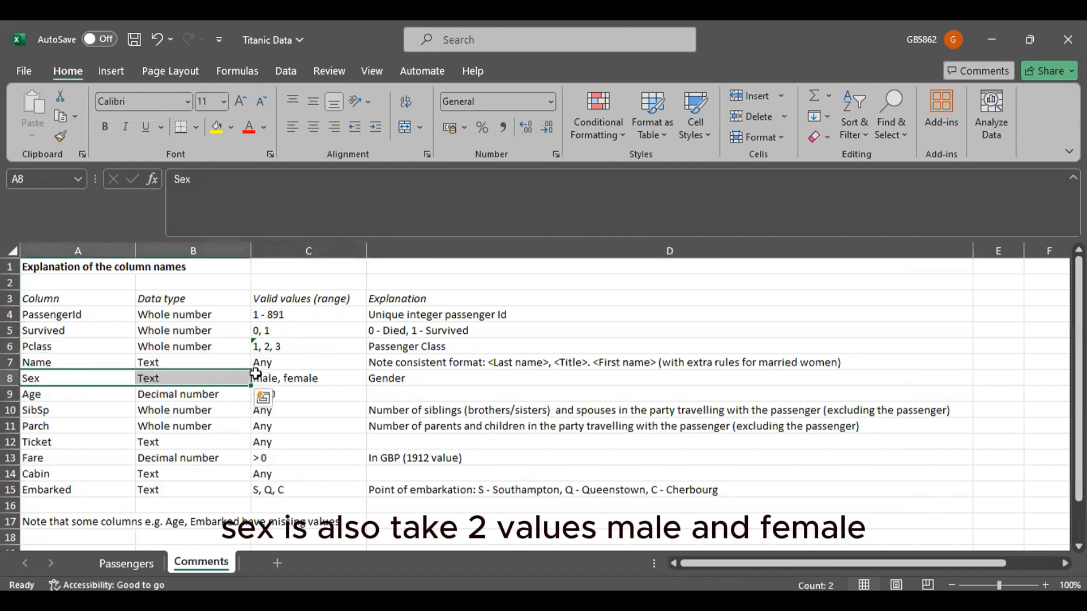
click(313, 374)
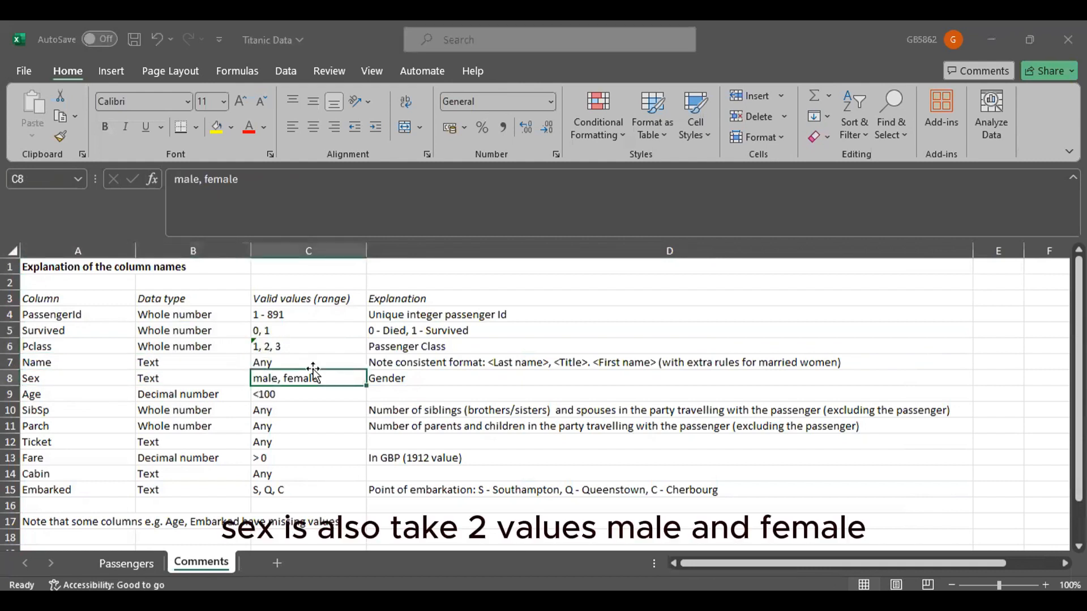
Step: Review the SibSp data type and the explanations given for SibSp and Parch
drag(42, 410, 179, 409)
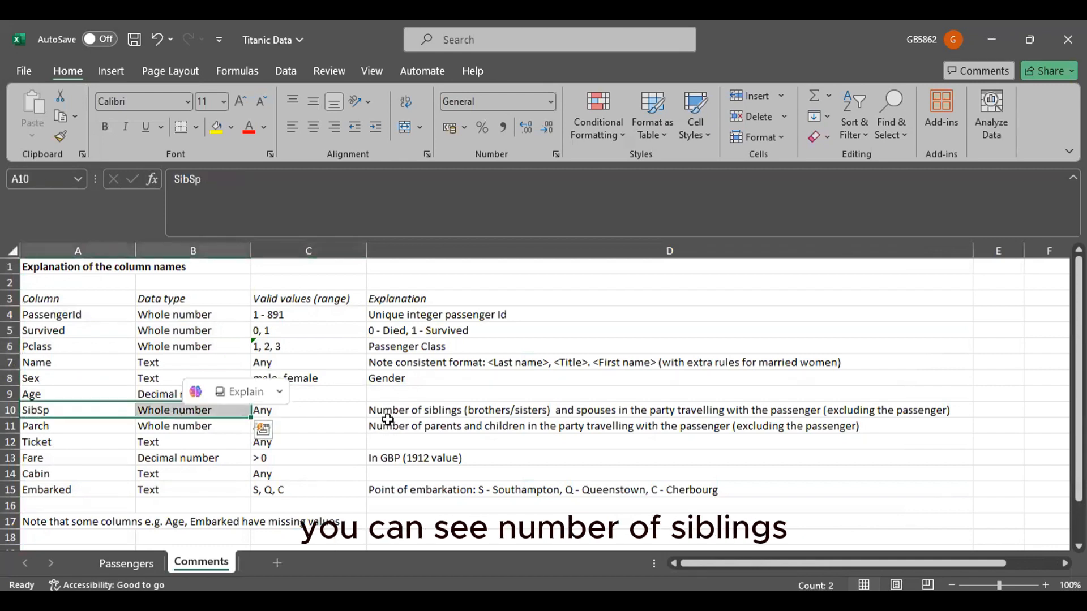
mouse_move(361, 396)
mouse_down()
mouse_move(396, 430)
mouse_move(976, 421)
mouse_up()
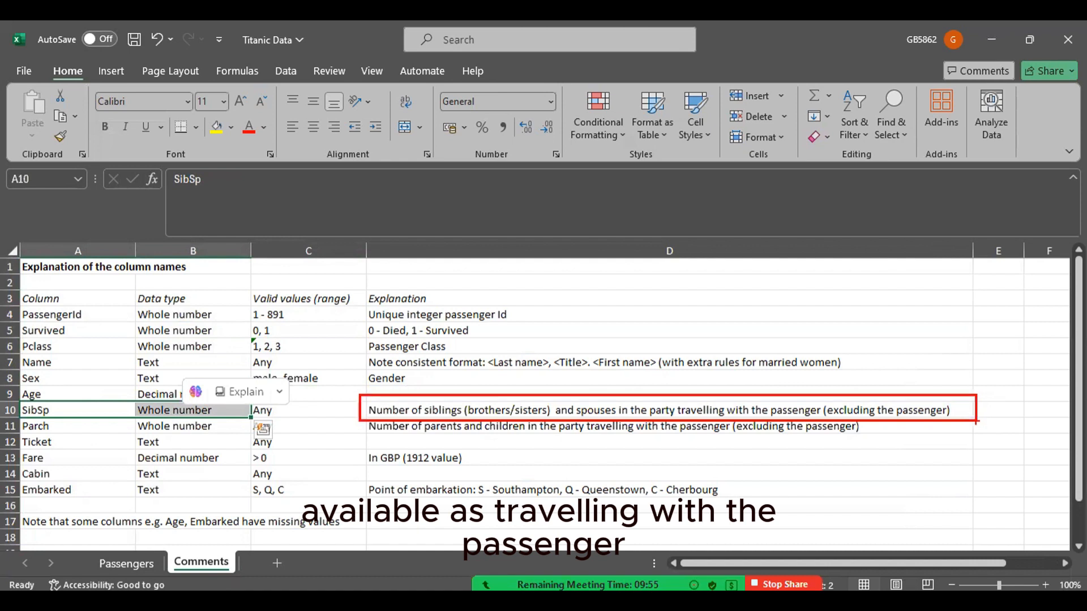
drag(56, 436, 671, 441)
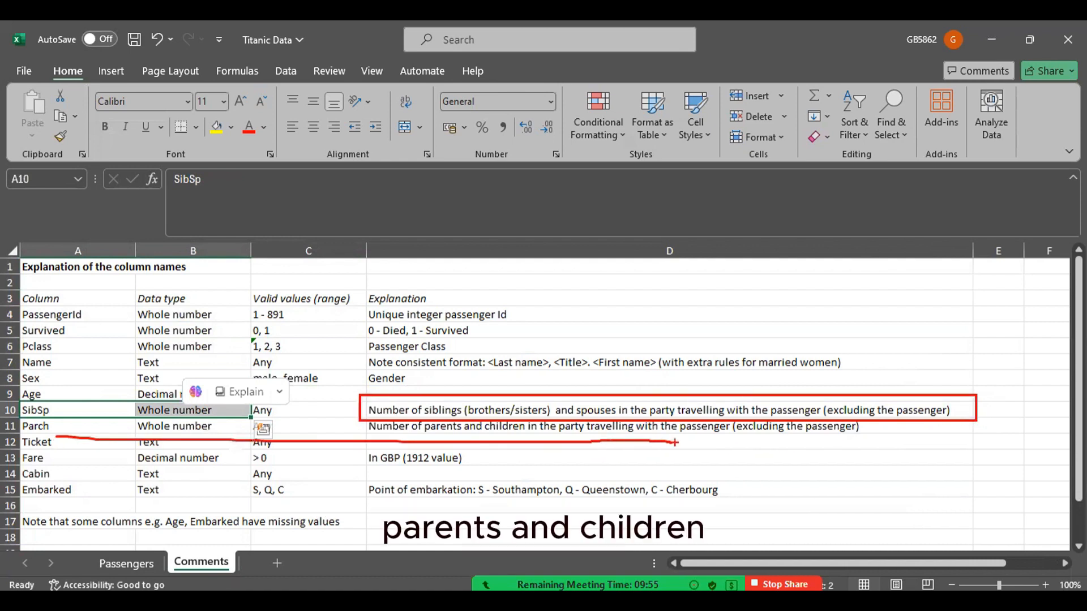
Step: Inspect the Fare row's data type and its explanation, leaving no copy selection active
drag(39, 457, 211, 462)
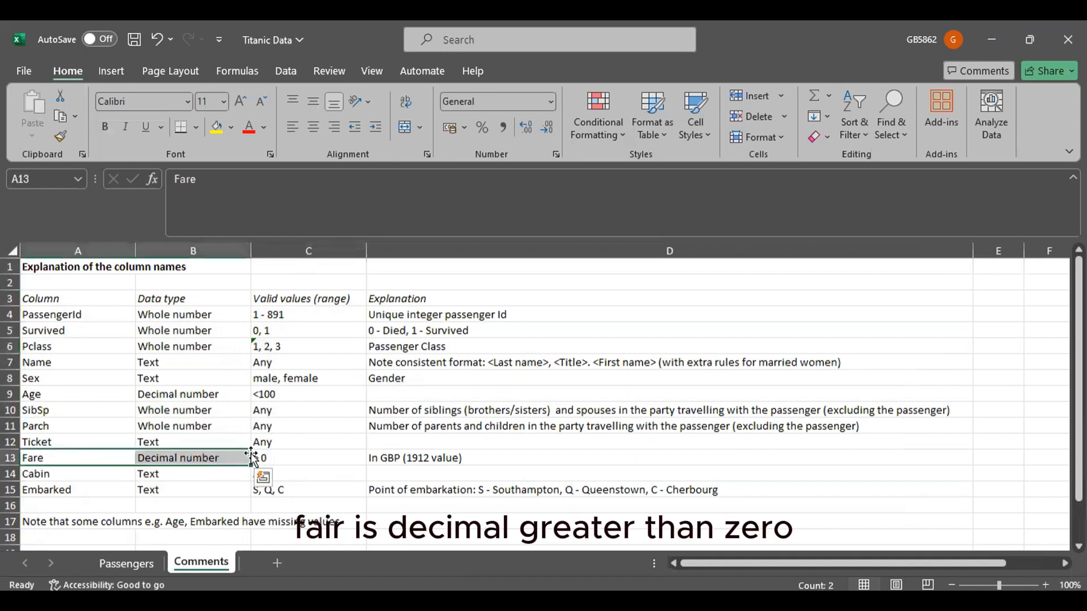
key(ctrl+c)
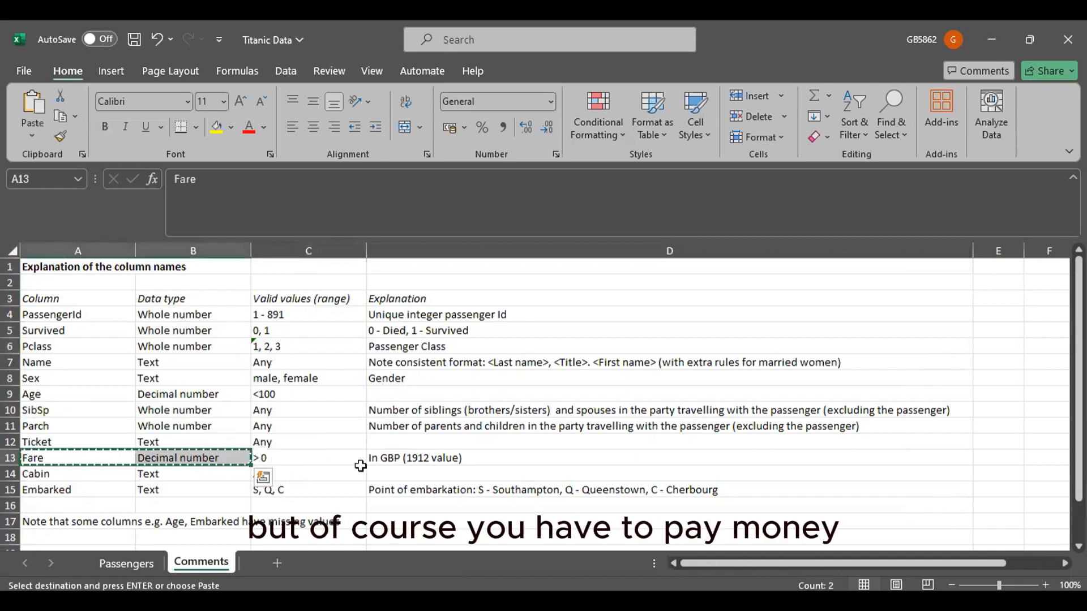
click(360, 467)
click(394, 459)
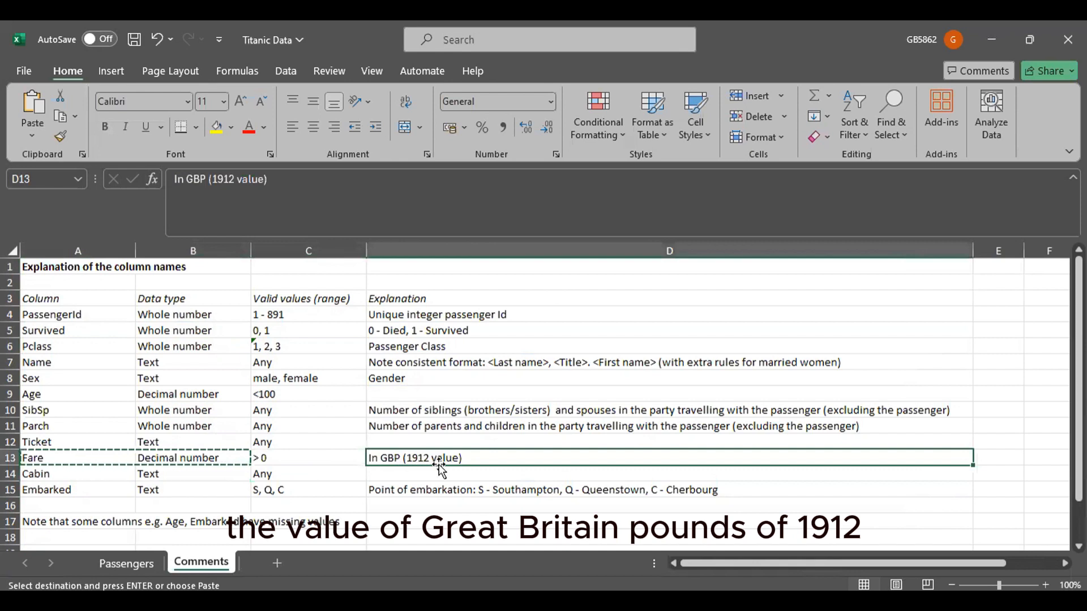
key(Escape)
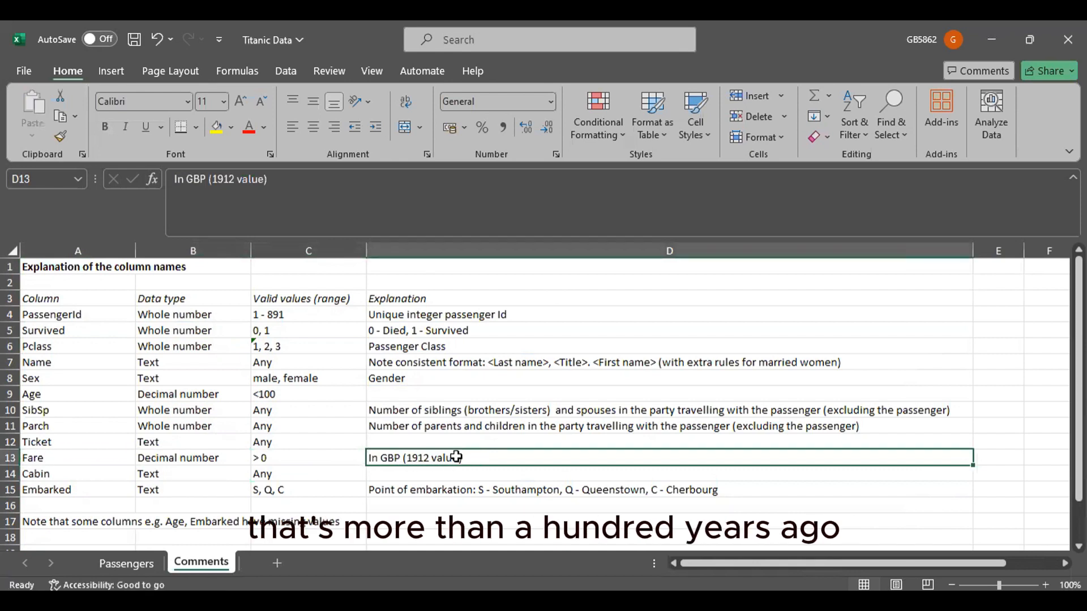
Step: Review the Cabin row's description and inspect the data type and valid values listed for Embarked
drag(59, 474, 368, 485)
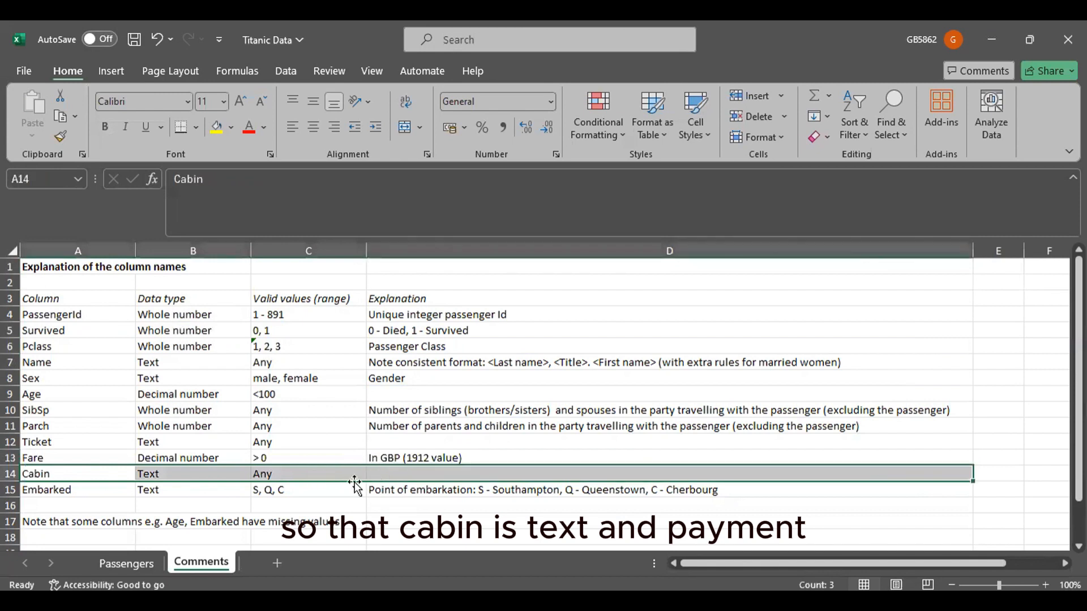
click(122, 493)
drag(121, 493, 267, 491)
click(266, 491)
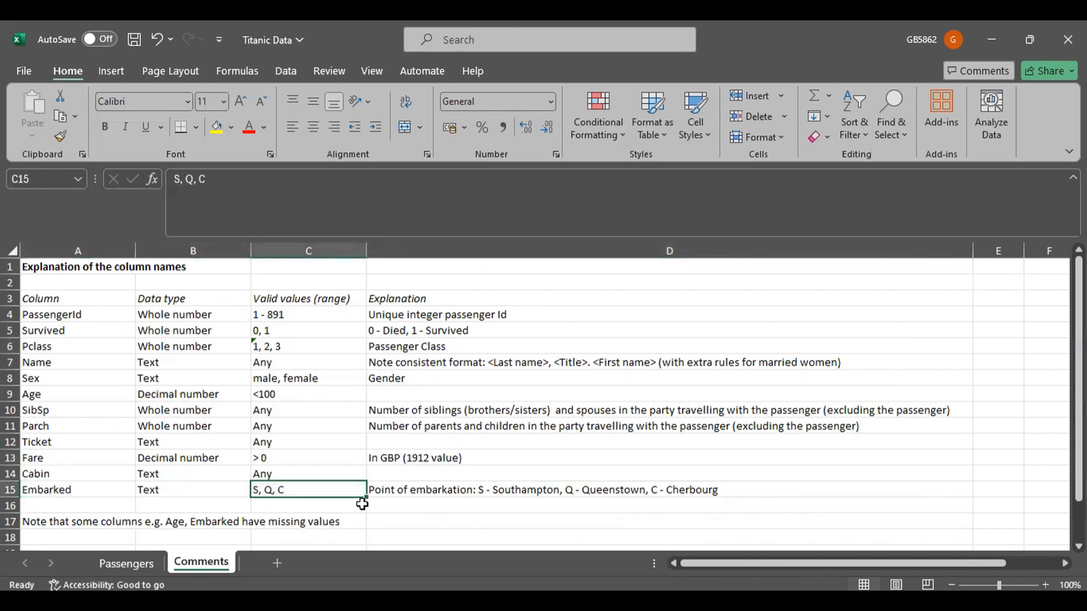
Step: Review the explanation given for Embarked and return to the Passengers sheet's data table
click(419, 491)
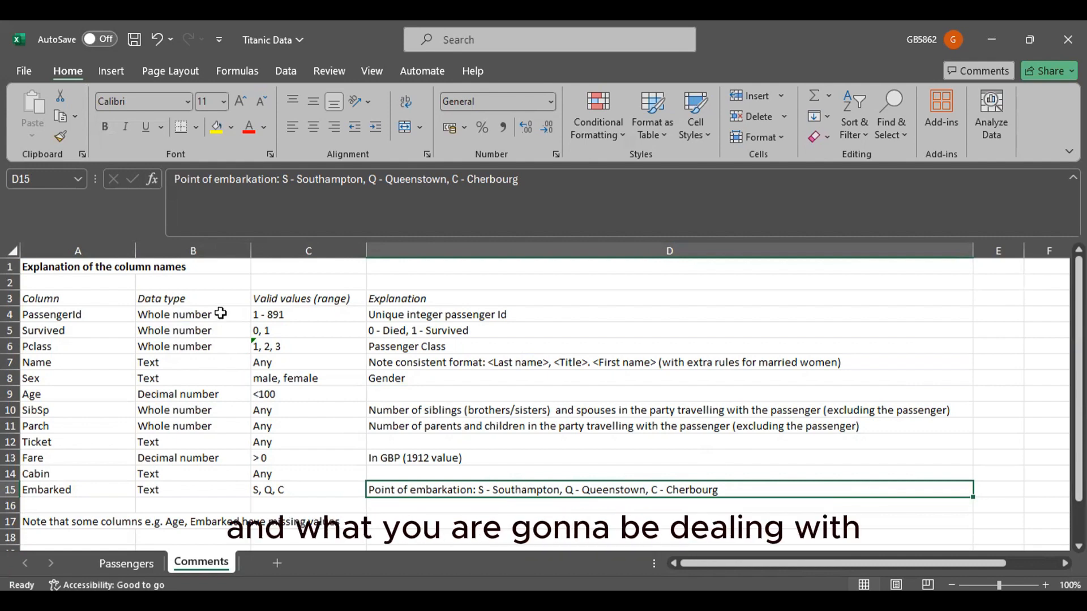
click(135, 564)
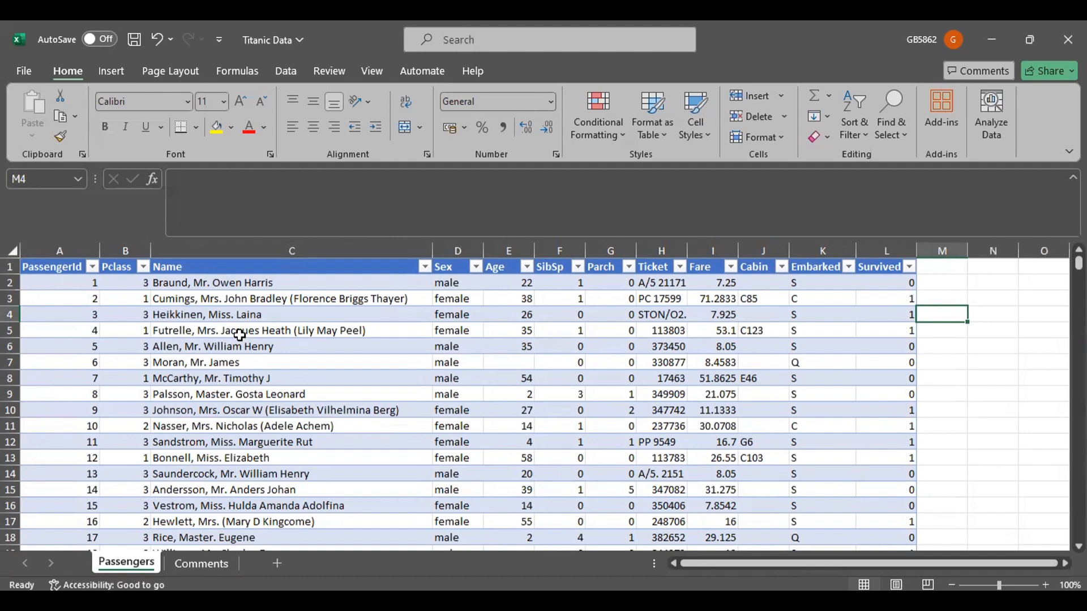
click(282, 314)
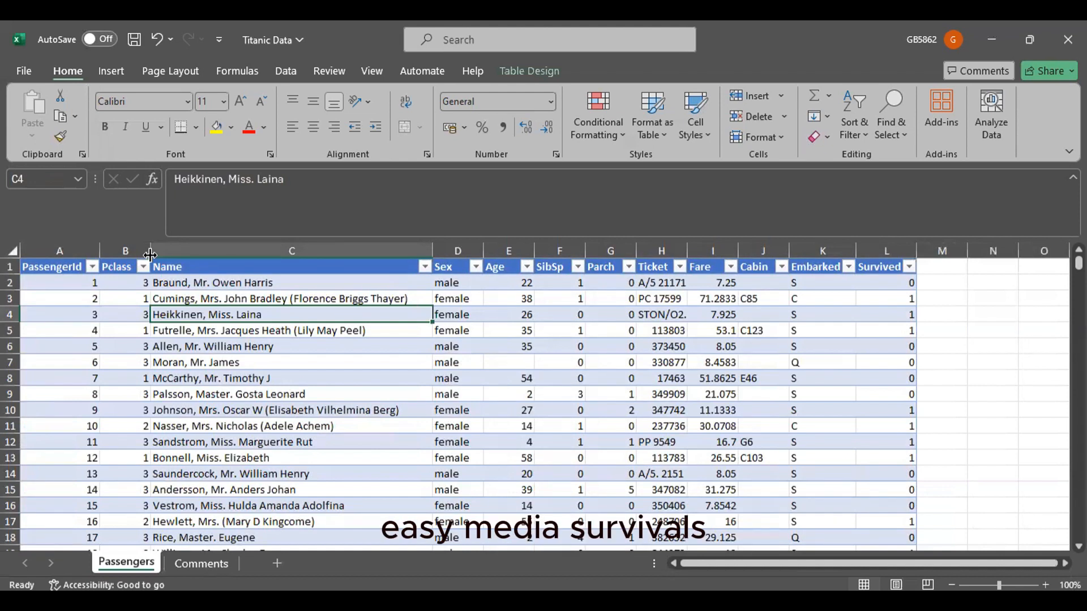
Step: Copy the table's header row from PassengerId to Survived and switch to the Sider chat in Chrome, ready to write a message
click(60, 268)
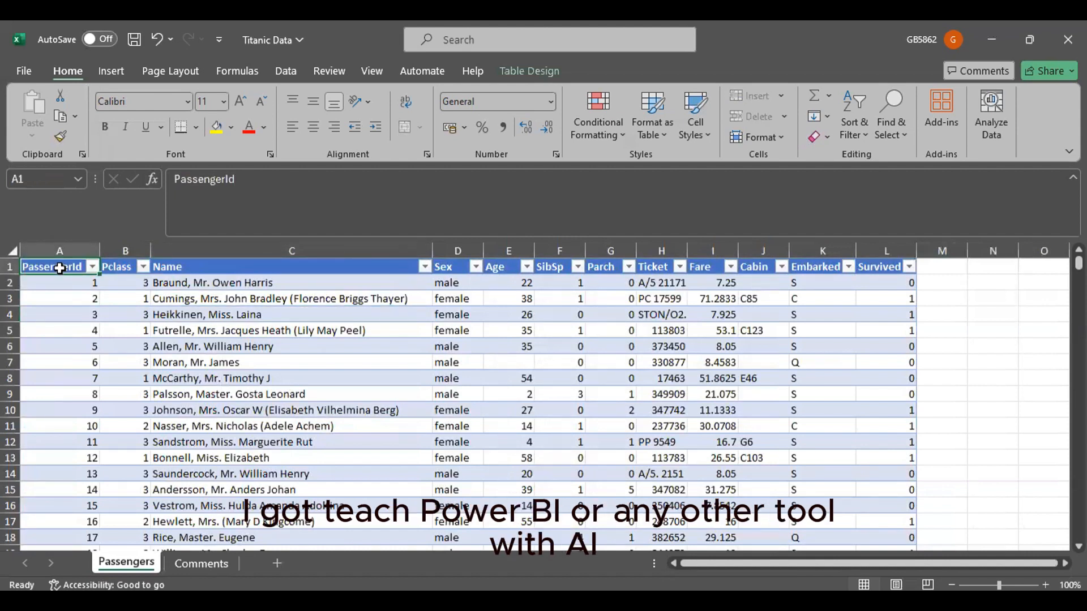
click(193, 300)
click(72, 264)
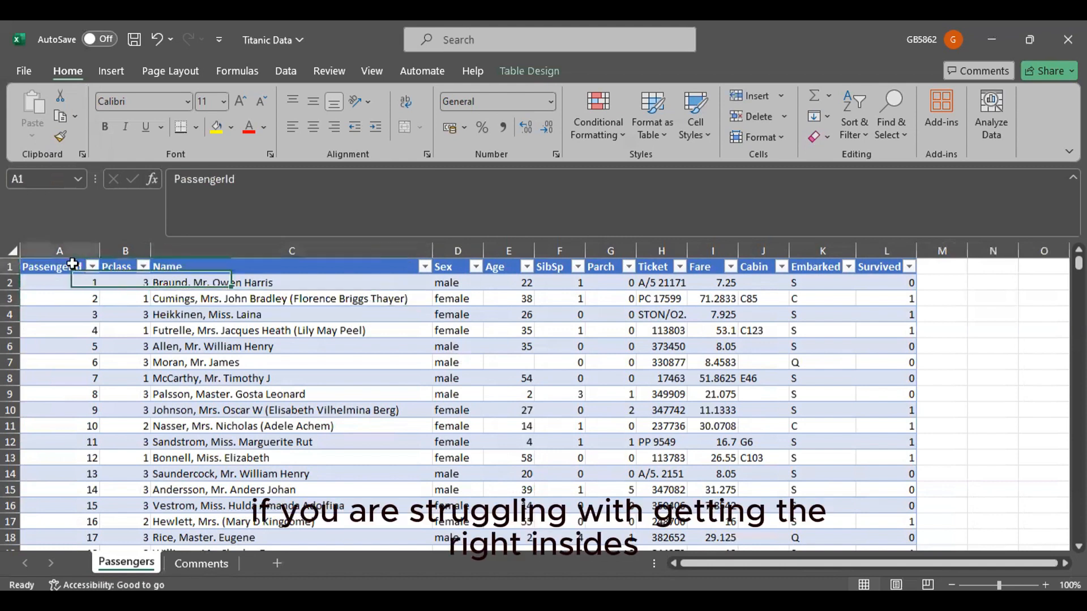
drag(73, 264, 890, 253)
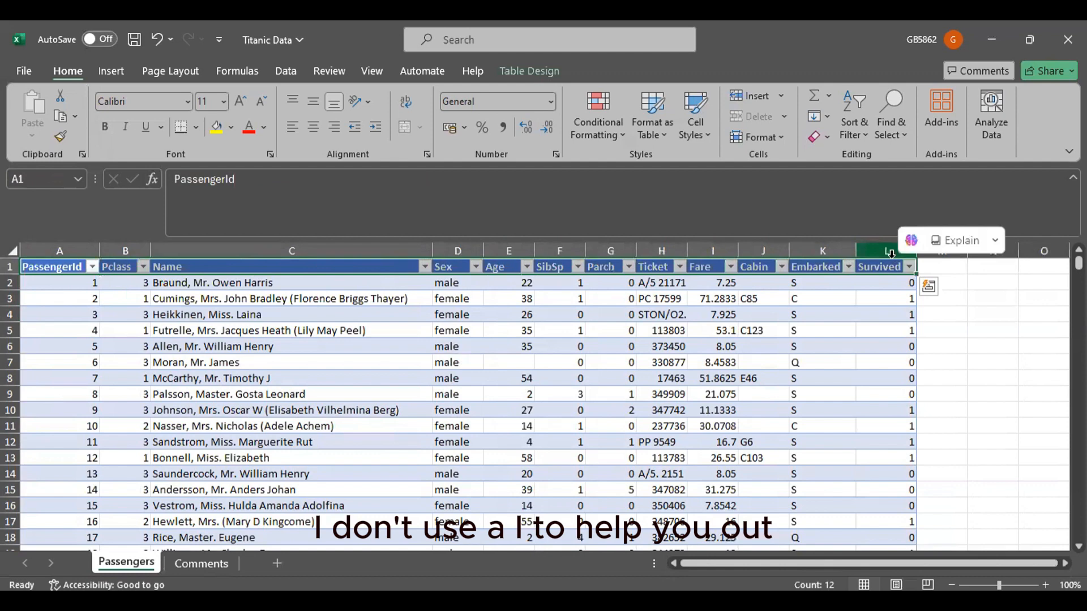
key(ctrl+c)
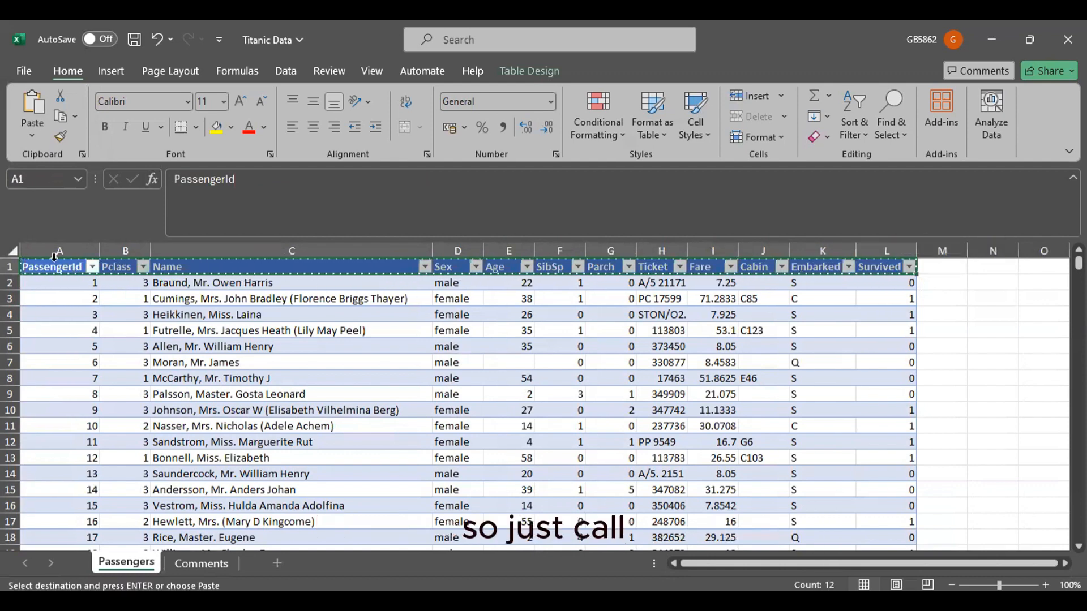
key(alt+Tab)
click(523, 492)
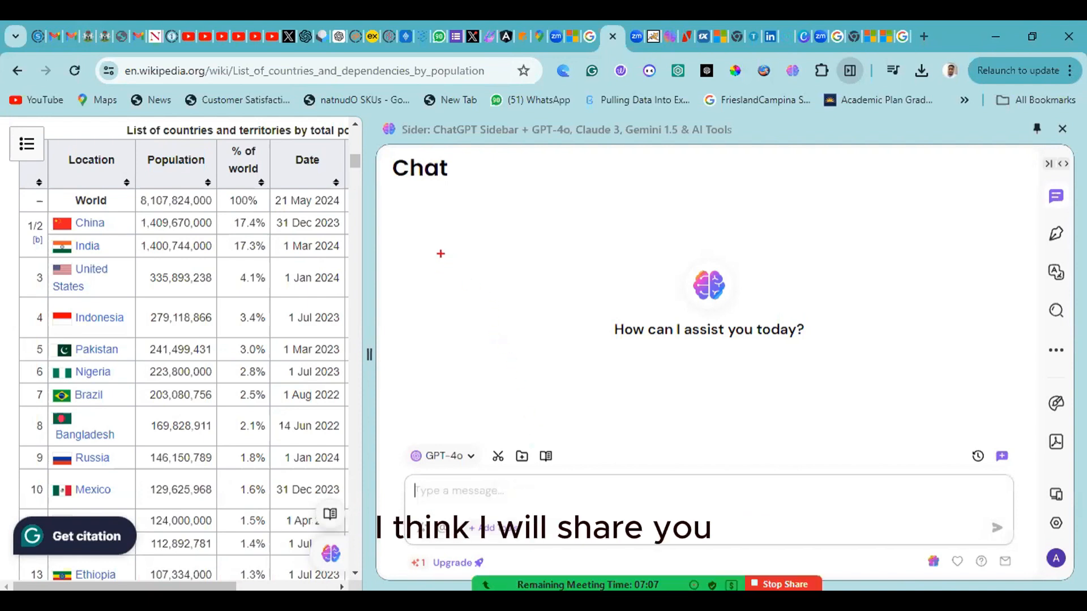
Step: Handwrite the letters R, A, C, E and F in red across the empty chat area with the annotation pen
mouse_move(430, 244)
mouse_down()
mouse_move(416, 261)
mouse_move(524, 283)
mouse_up()
drag(483, 245, 545, 223)
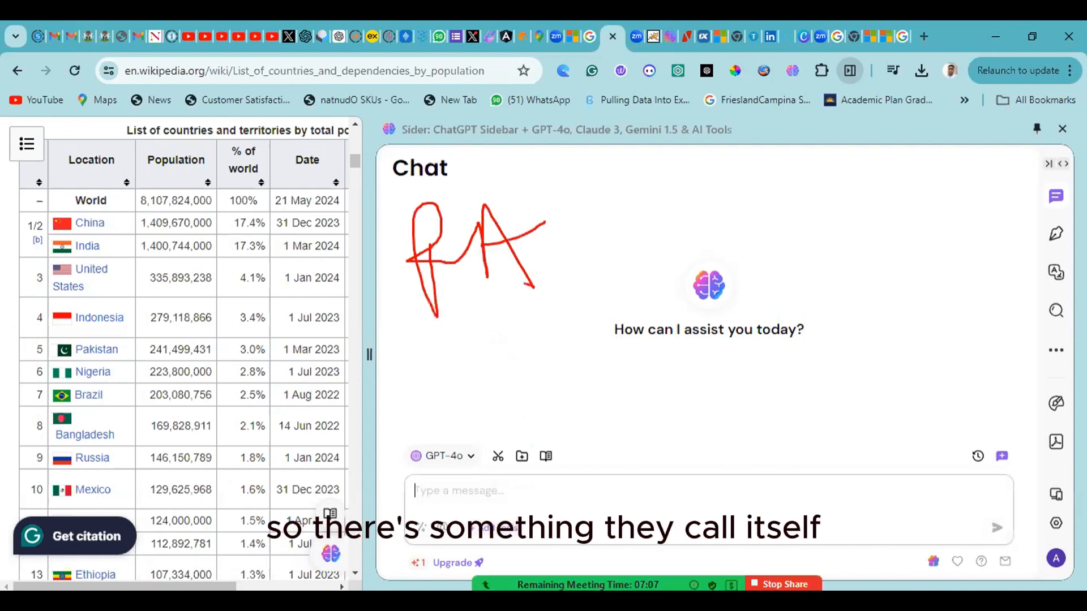
drag(609, 185, 649, 242)
mouse_move(679, 184)
mouse_down()
mouse_move(702, 249)
mouse_move(753, 192)
mouse_move(771, 266)
mouse_up()
drag(757, 230, 794, 214)
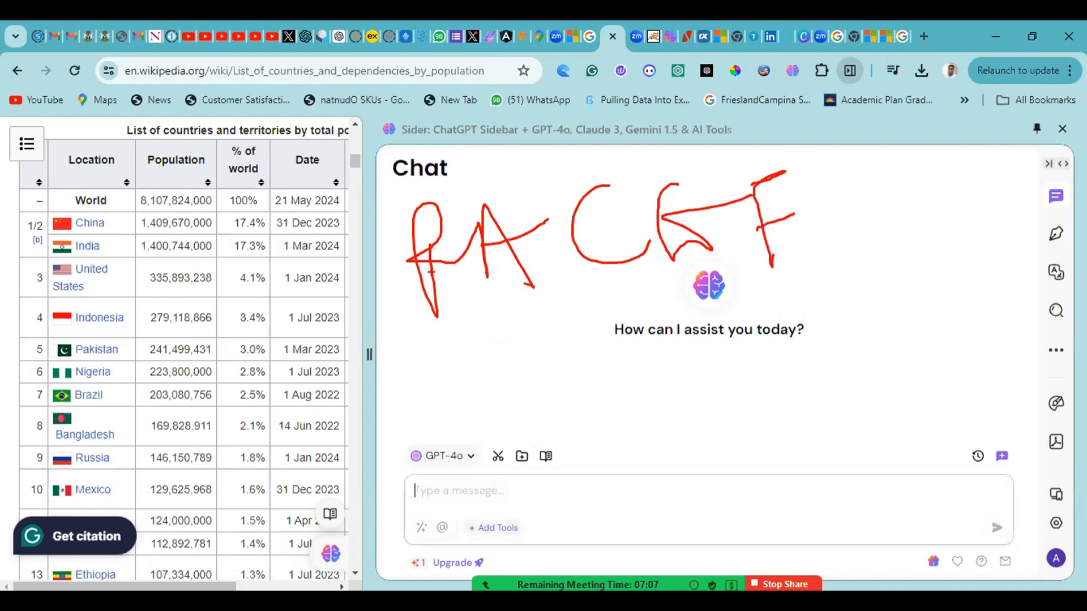
Step: Mark up the handwritten prompt-framework letters one after another by circling R, C and E and drawing a branch from A
mouse_move(430, 271)
mouse_down()
mouse_move(473, 279)
mouse_move(439, 184)
mouse_move(387, 264)
mouse_move(462, 259)
mouse_move(459, 250)
mouse_up()
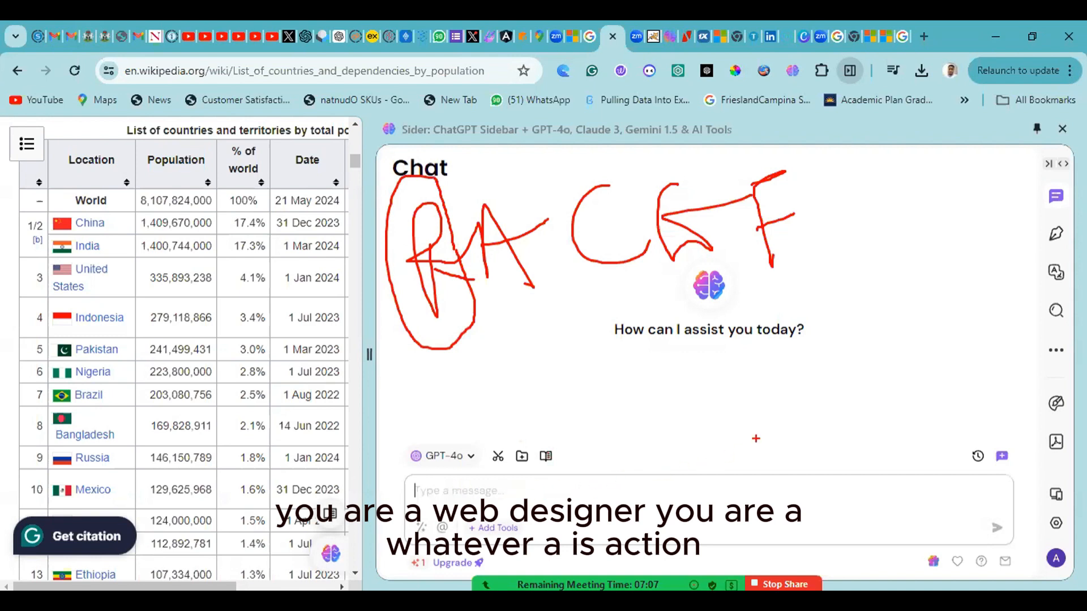
mouse_move(506, 285)
mouse_down()
mouse_move(565, 357)
mouse_move(542, 389)
mouse_move(582, 374)
mouse_move(598, 402)
mouse_move(652, 401)
mouse_up()
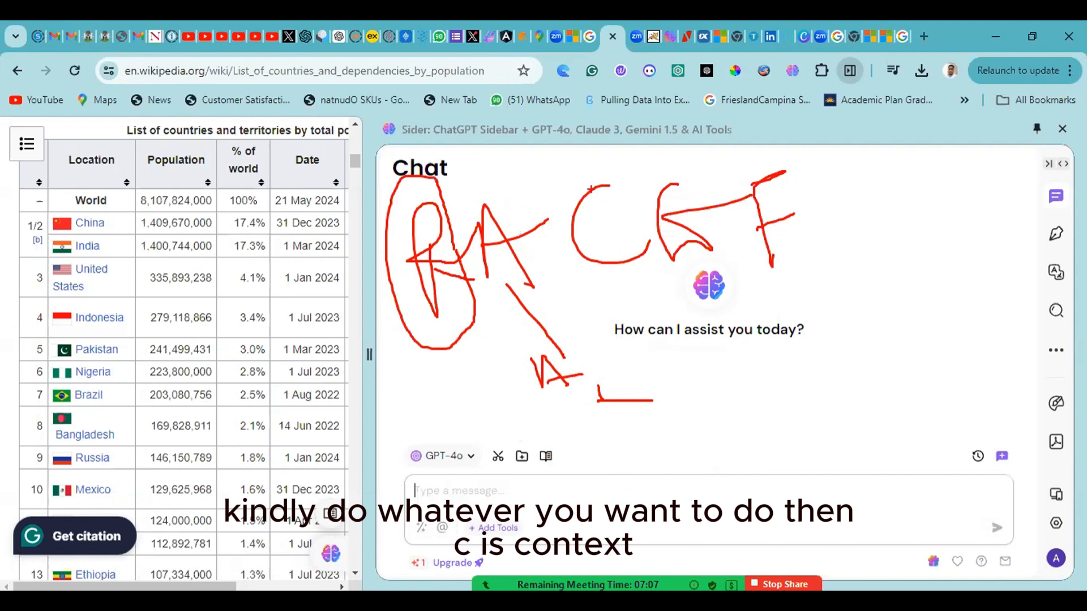
mouse_move(603, 163)
mouse_down()
mouse_move(544, 249)
mouse_move(656, 215)
mouse_move(601, 170)
mouse_up()
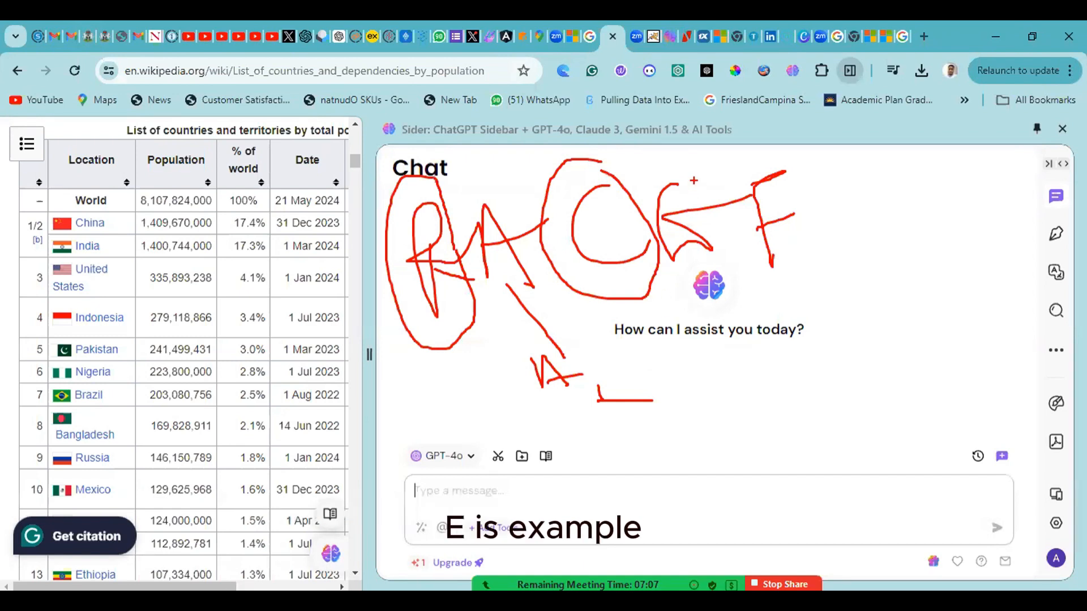
mouse_move(694, 173)
mouse_down()
mouse_move(634, 283)
mouse_move(730, 306)
mouse_move(695, 189)
mouse_up()
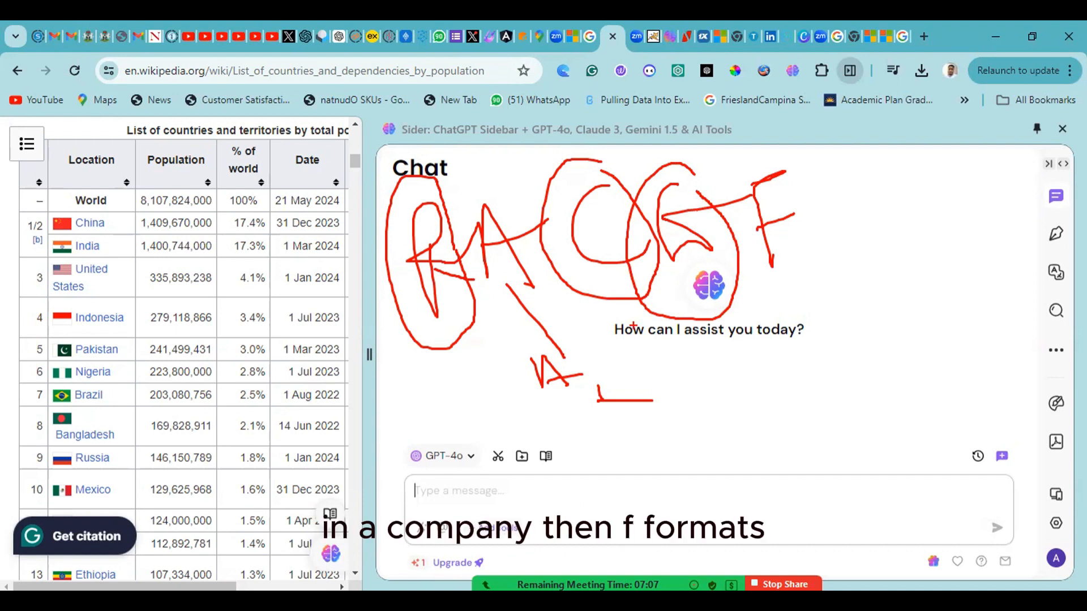
drag(794, 210, 807, 240)
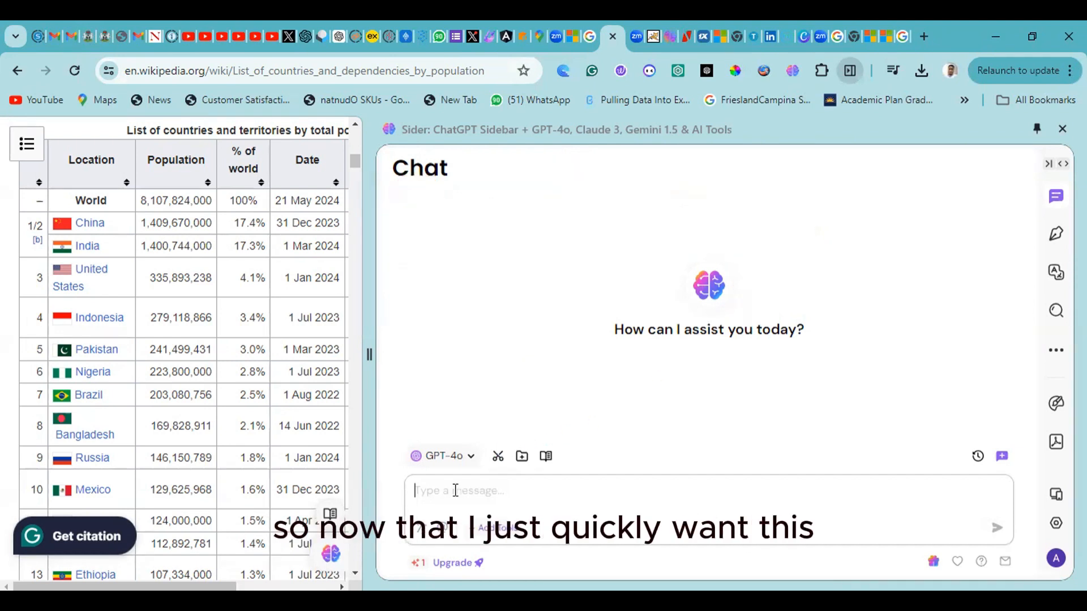
Step: Begin the chat prompt with the role line "You re a professional Data Analyst." followed by a blank line
text(You re a)
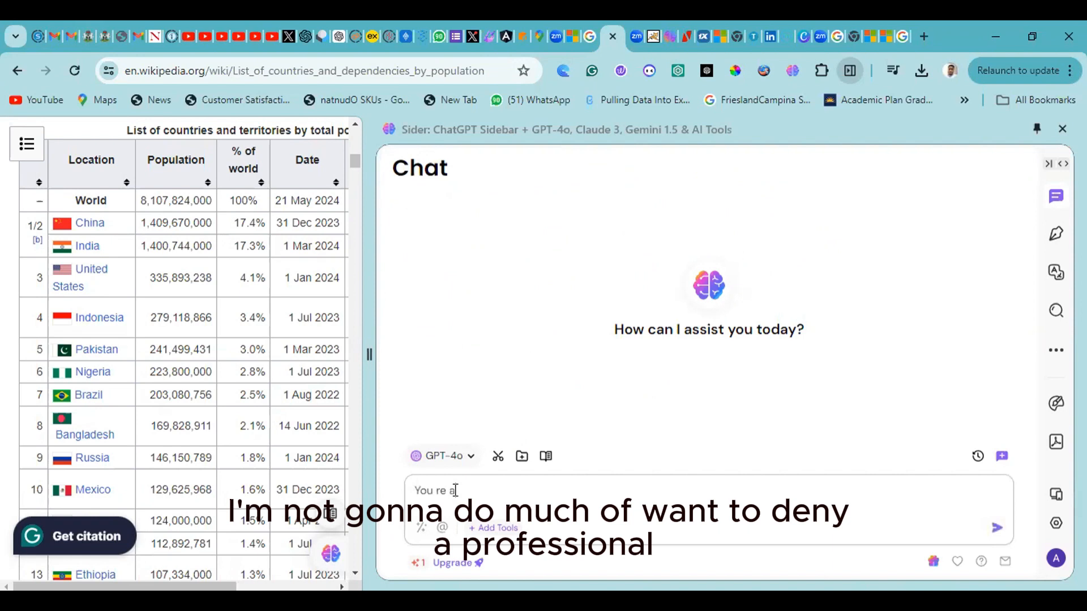
text( prog)
key(BackSpace)
text(fession)
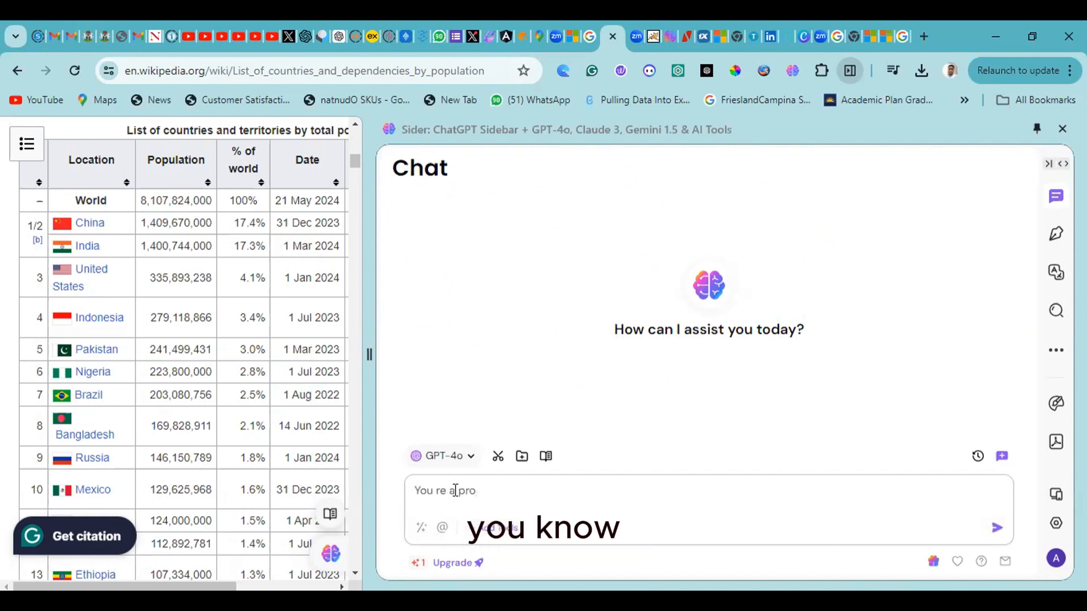
text(al )
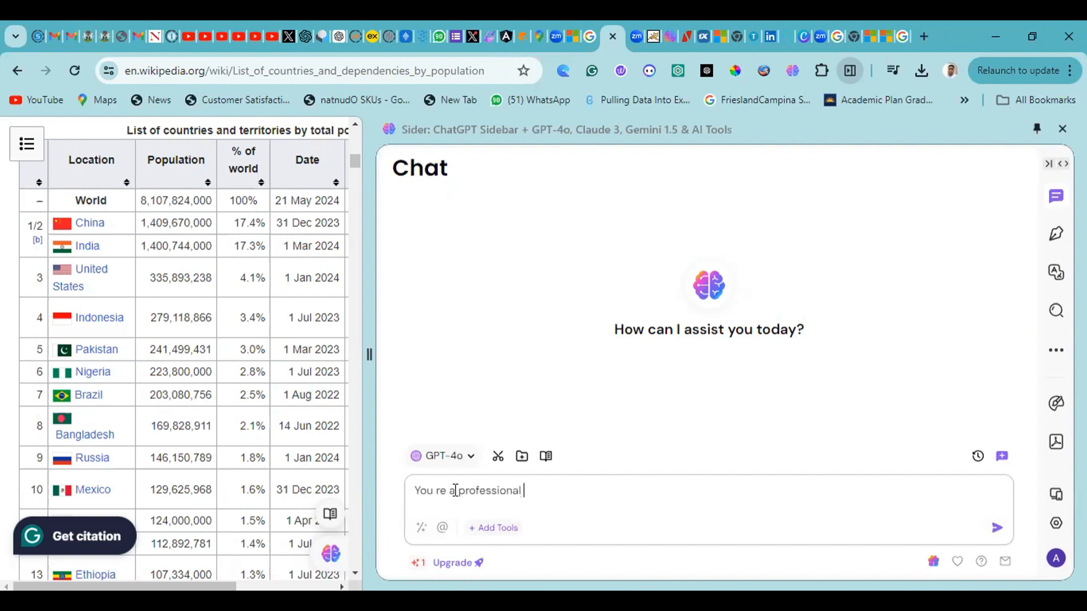
text(Data Analyst)
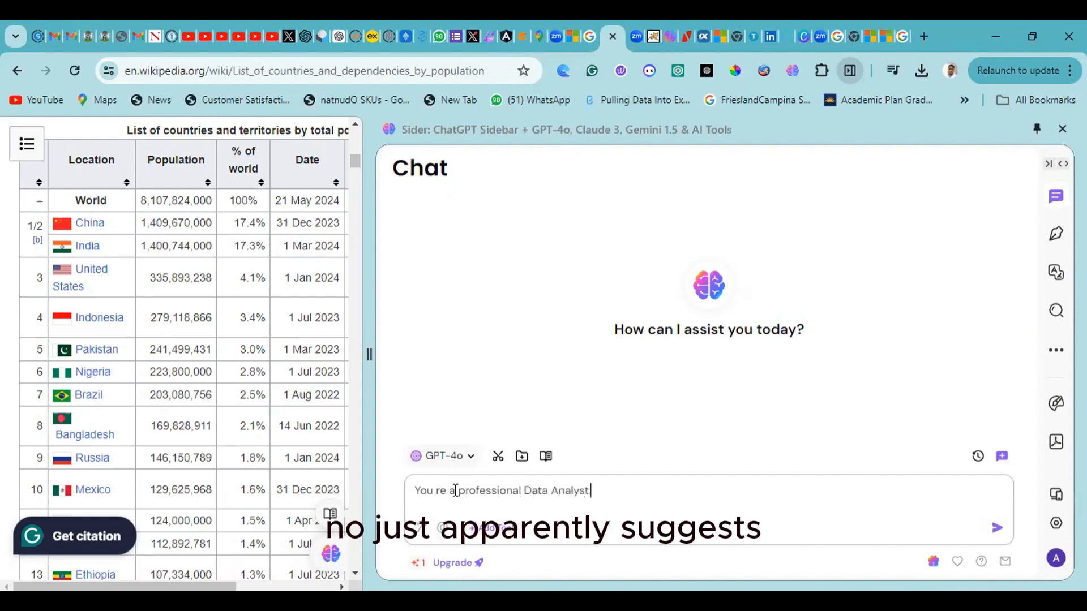
text(.)
key(shift+Return)
key(shift+Return)
Step: Add the request "Kindly suggest insights that can be derived from this dataset" to the prompt, followed by a blank line
text(Kin)
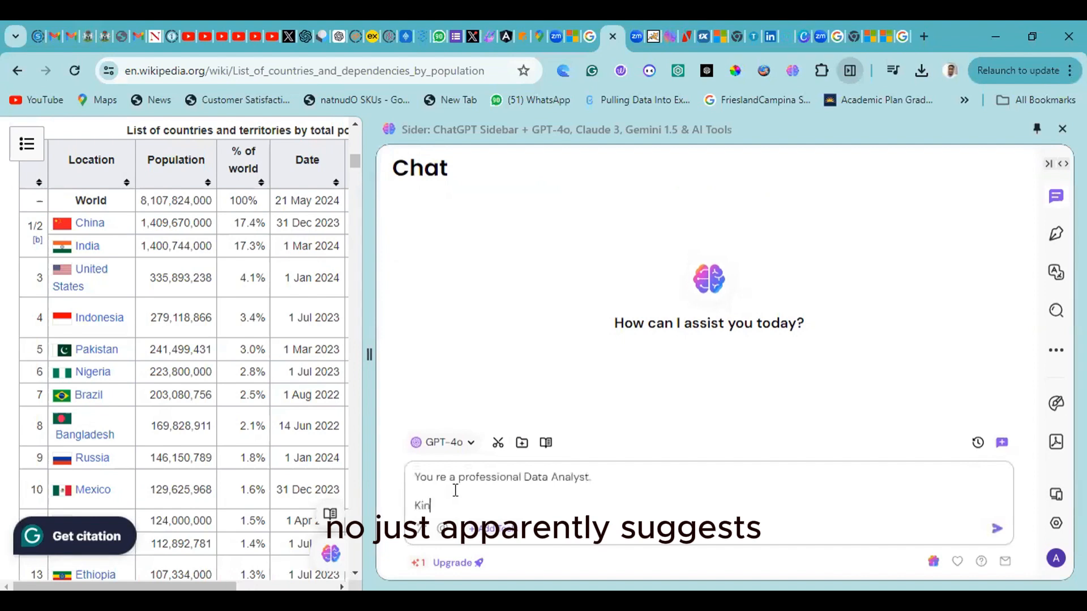
text(dly su)
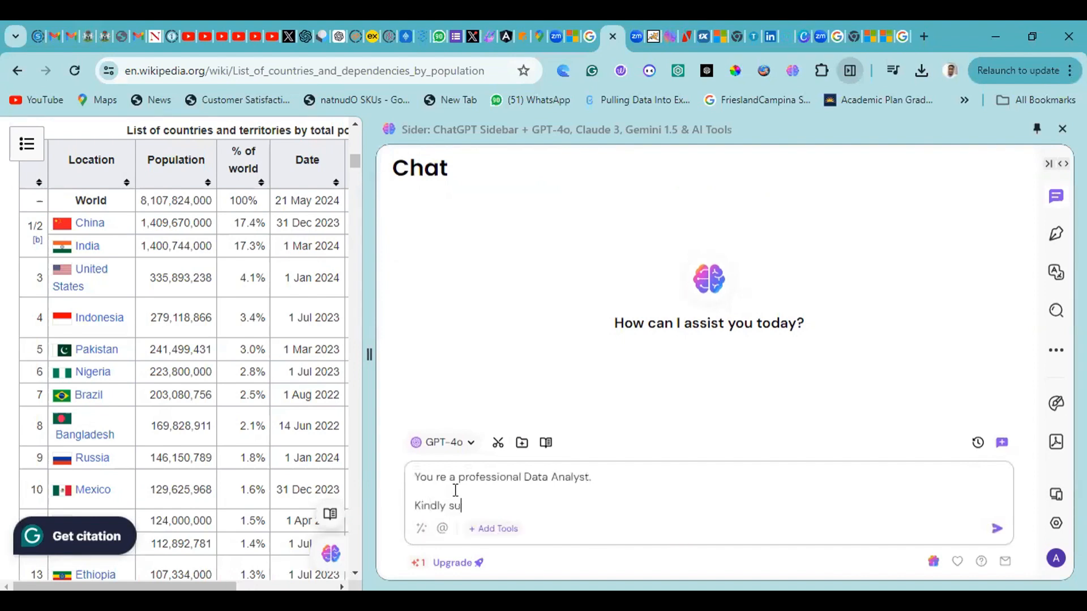
text(ggest ins)
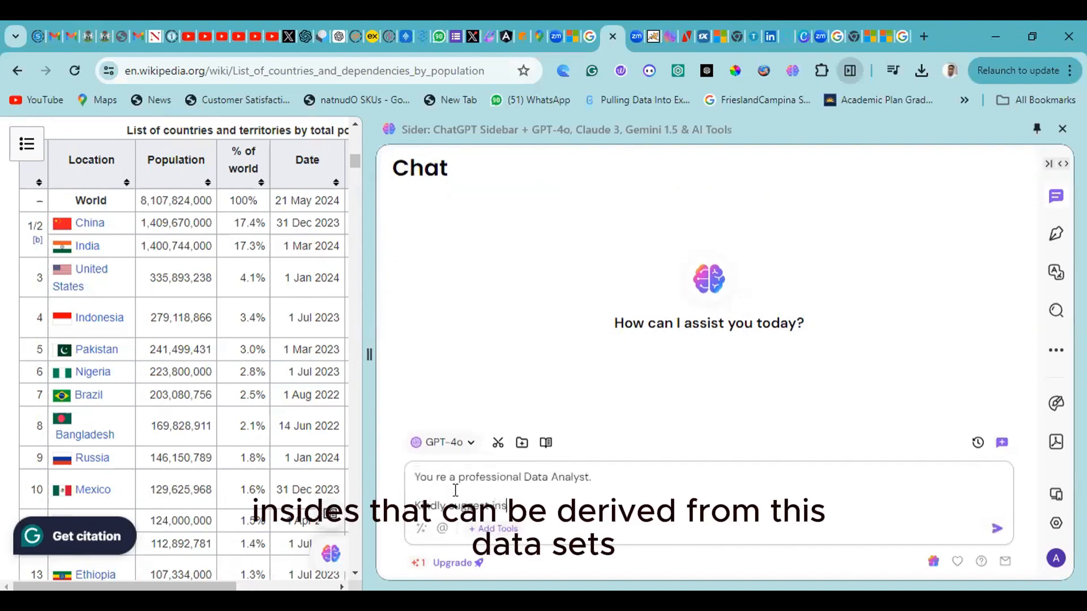
text(ights that can be derived from this datase)
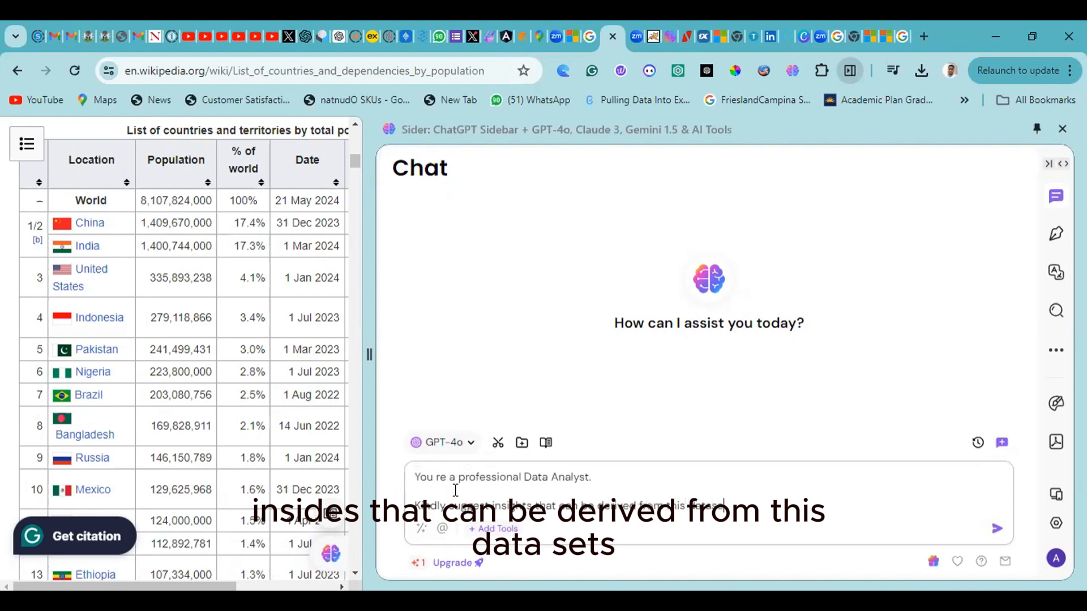
text(t)
key(shift+Return)
key(shift+Return)
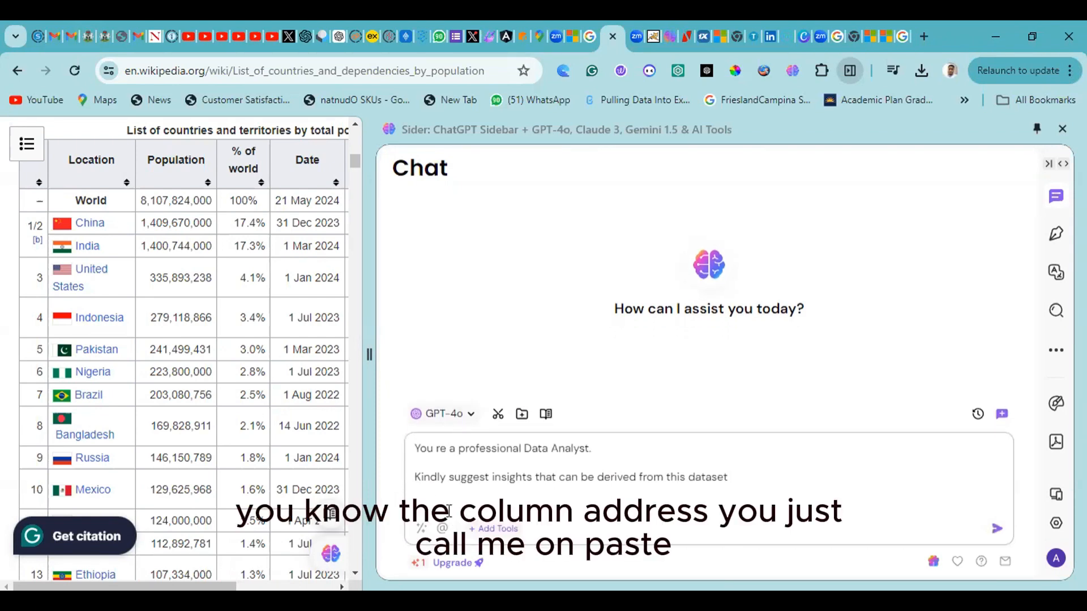
Step: Paste the copied column headers as plain text below the request and send the prompt
right_click(418, 505)
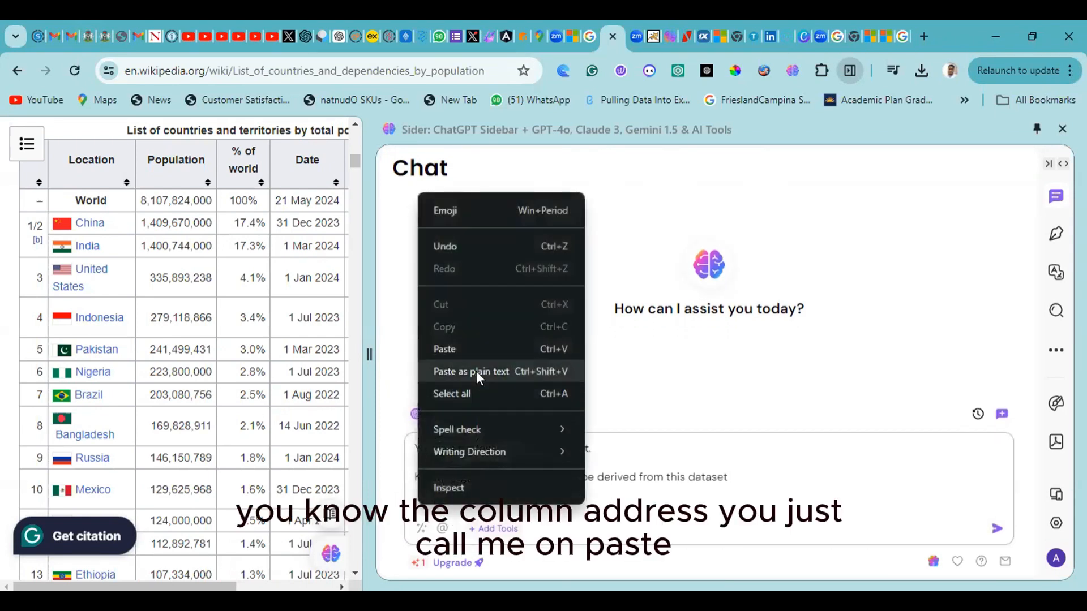
click(476, 372)
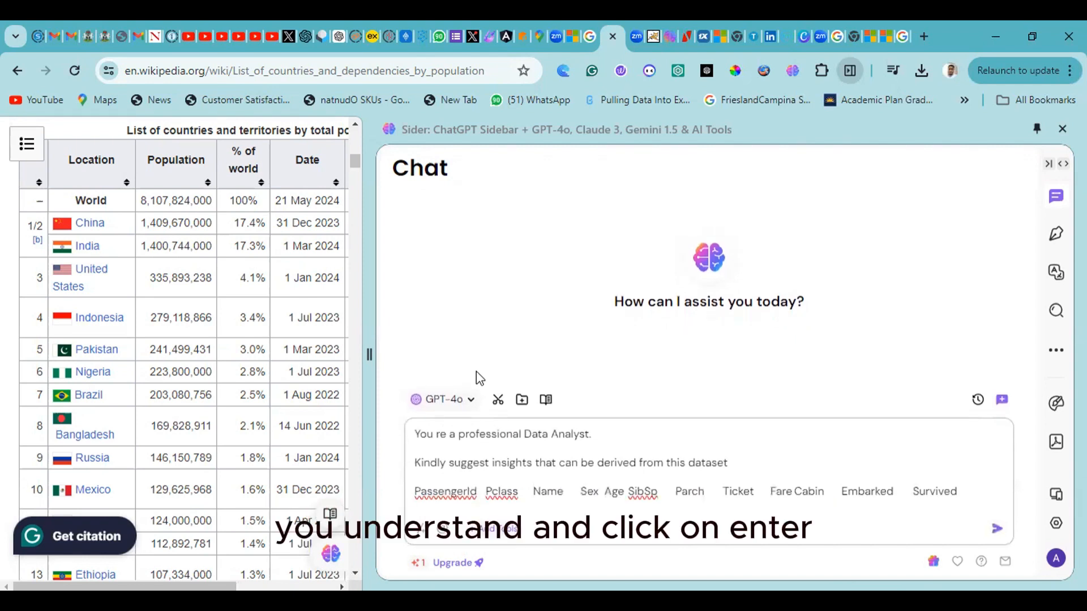
key(Return)
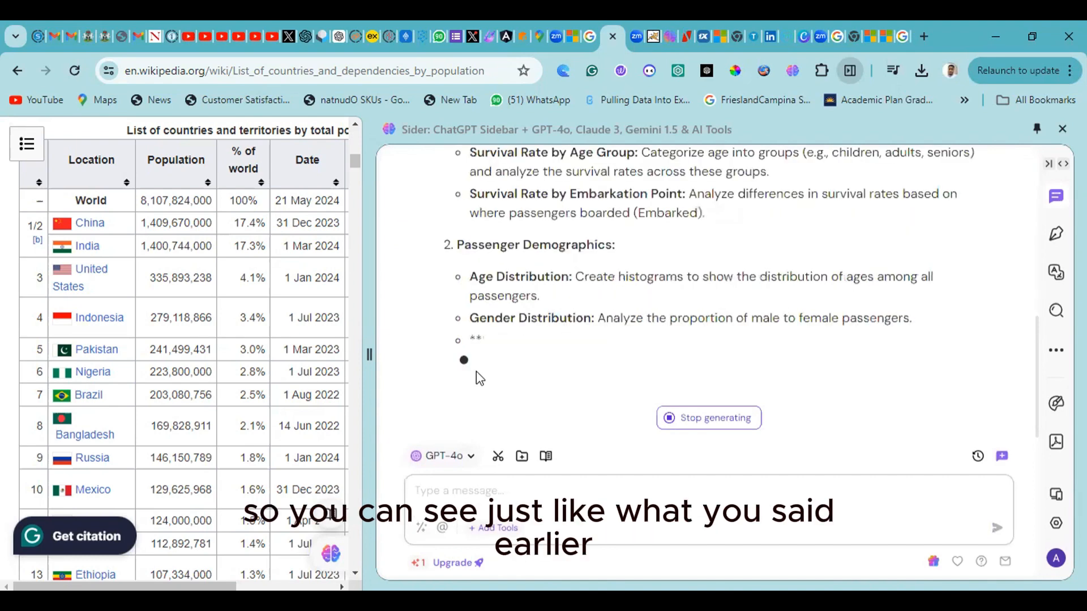
Step: Review the Survival Rate Analysis suggestions in the reply, highlighting the overall, class, gender, age group and embarkation point items
scroll(521, 283, up, 5)
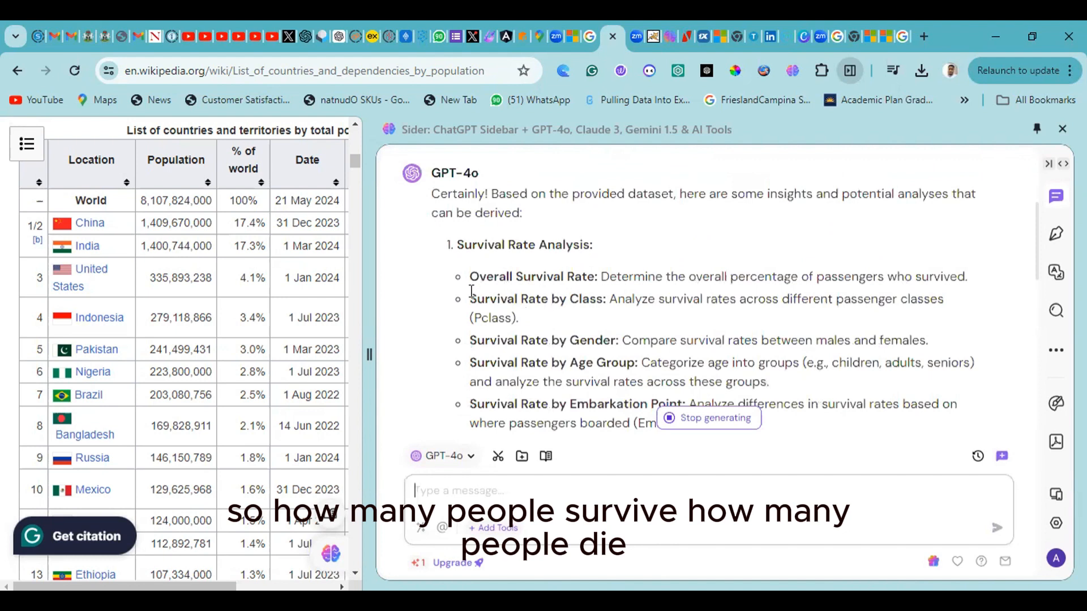
drag(477, 299, 608, 303)
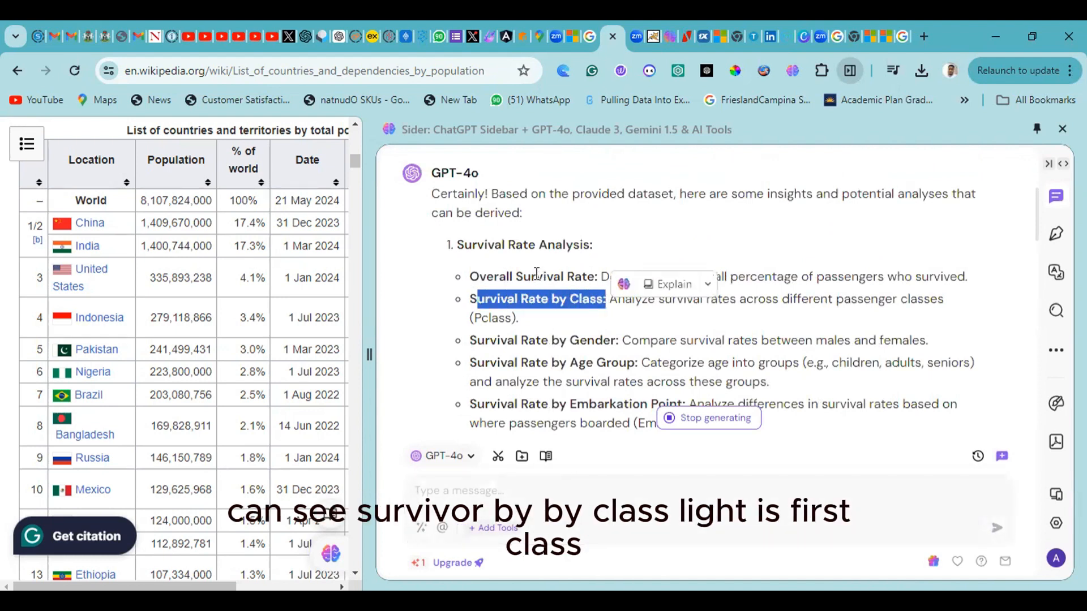
drag(478, 277, 922, 296)
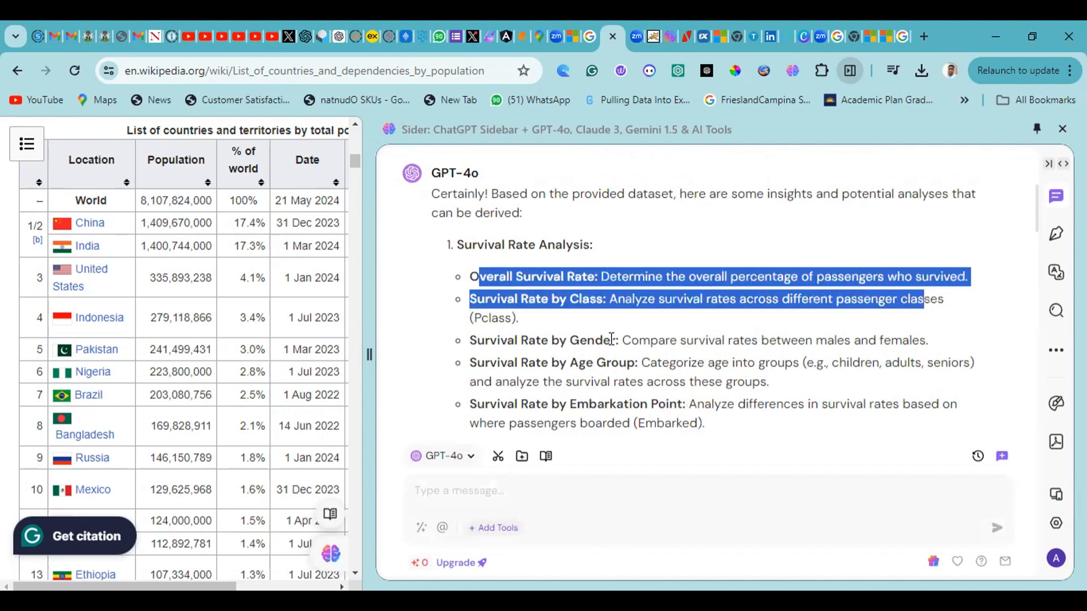
drag(615, 340, 564, 363)
drag(478, 404, 684, 407)
Step: Skim the remaining suggested analyses and highlight Bar Charts in the list of visualization and statistical techniques
scroll(531, 334, down, 4)
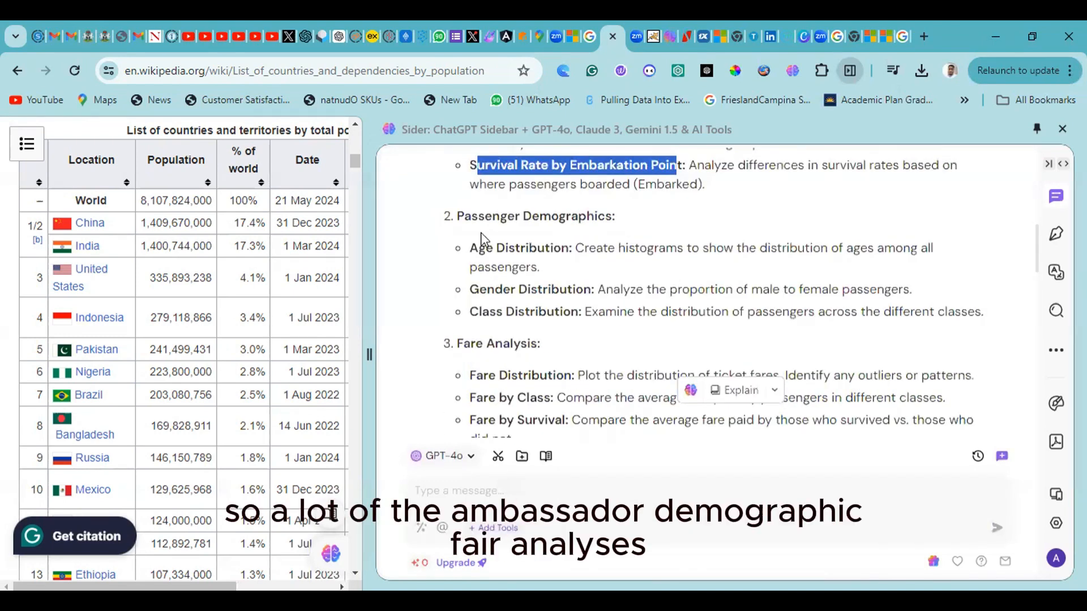
scroll(485, 352, down, 1)
scroll(485, 352, down, 4)
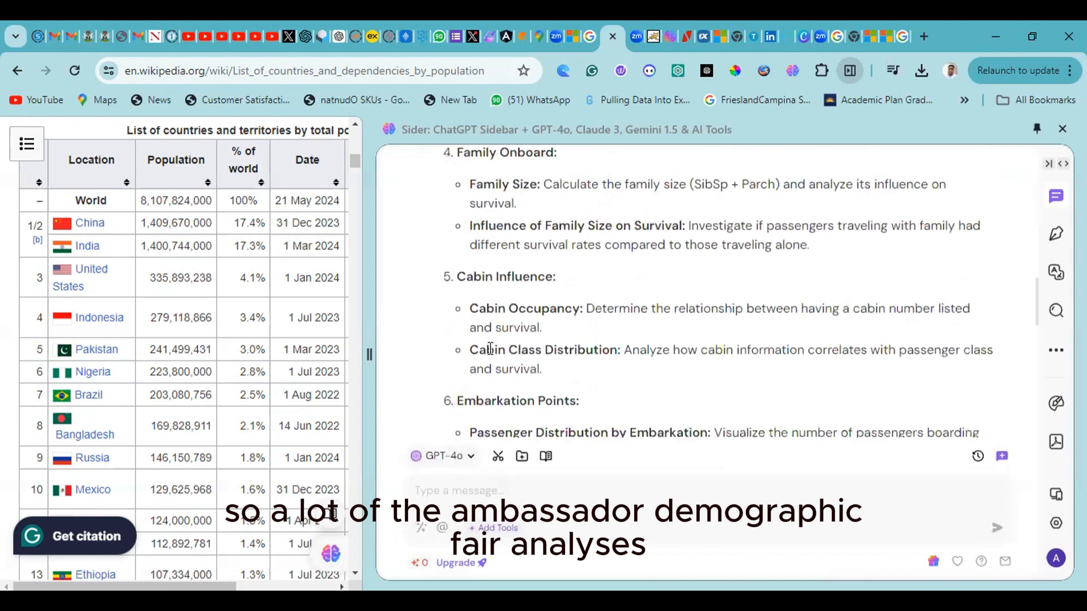
scroll(484, 300, down, 7)
scroll(498, 310, down, 5)
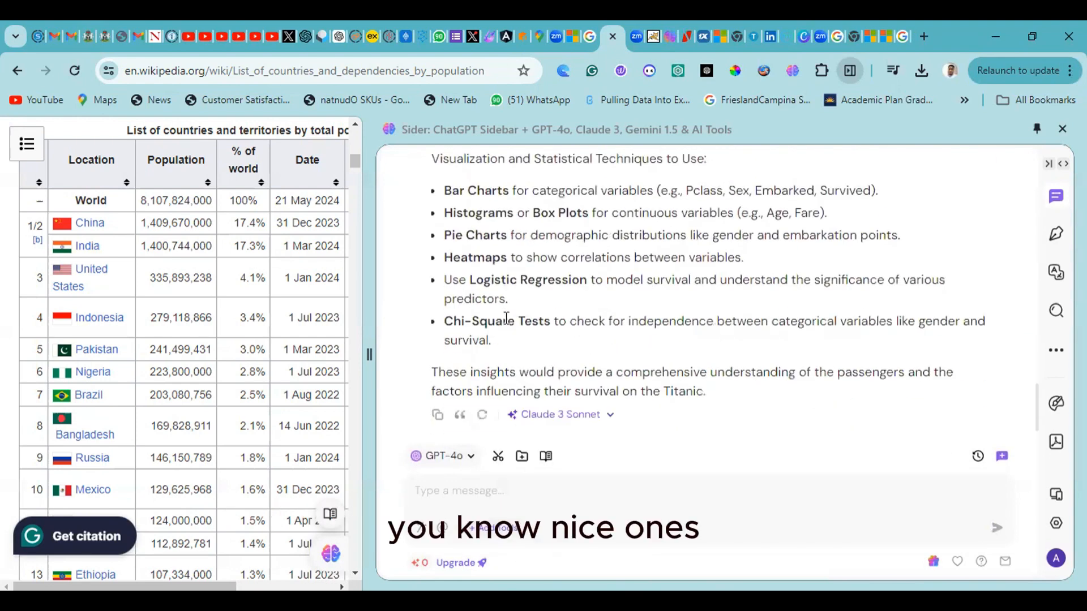
scroll(504, 305, up, 3)
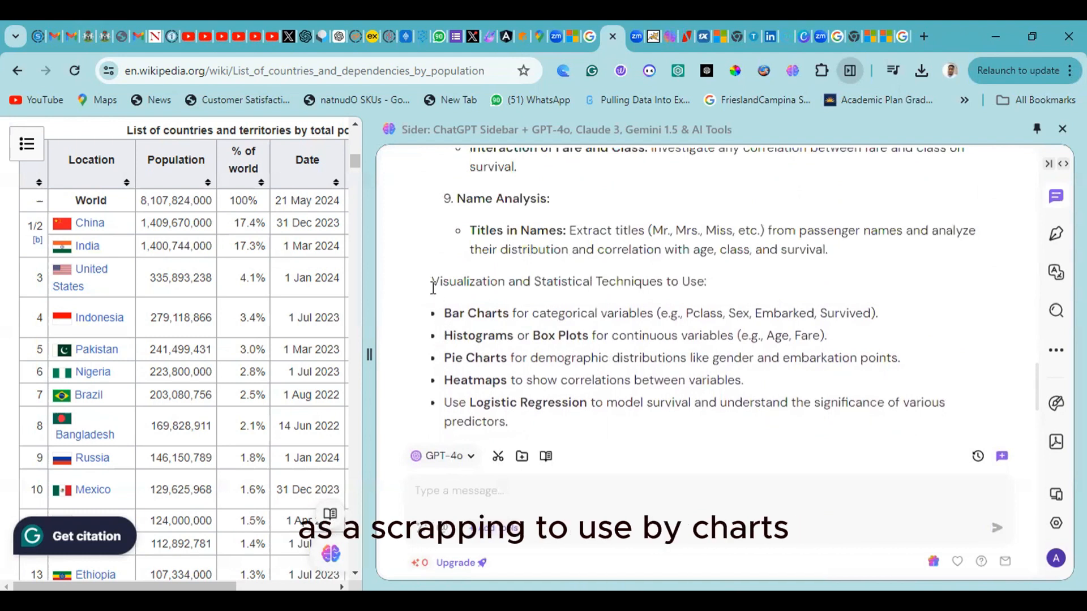
double_click(451, 313)
drag(495, 313, 496, 314)
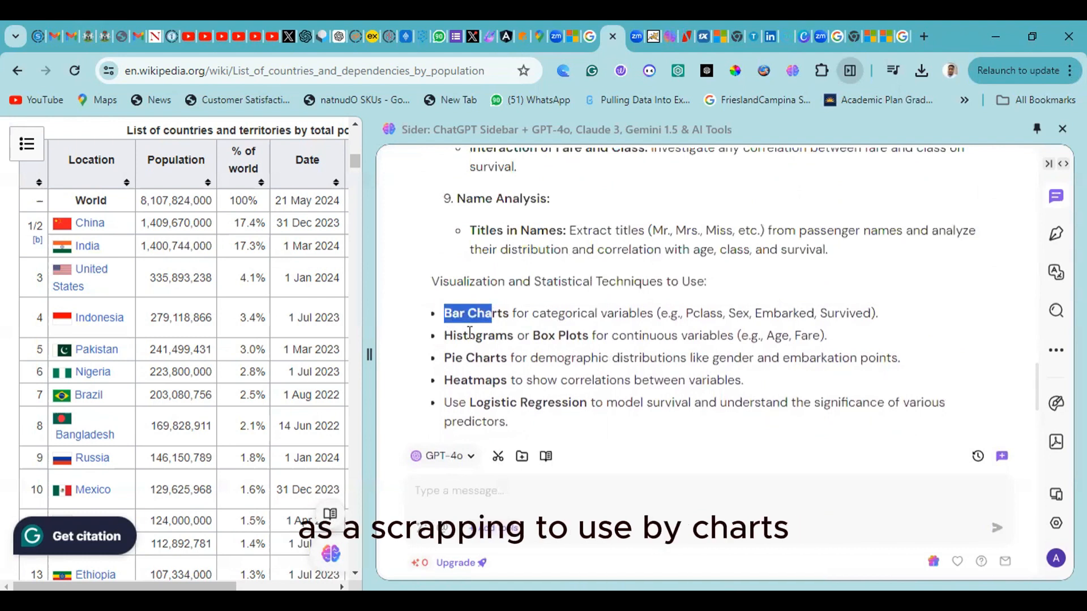
Step: Read the rest of the suggested statistical techniques through the closing summary, and go back over the earlier suggestions
scroll(503, 374, down, 1)
scroll(504, 374, down, 2)
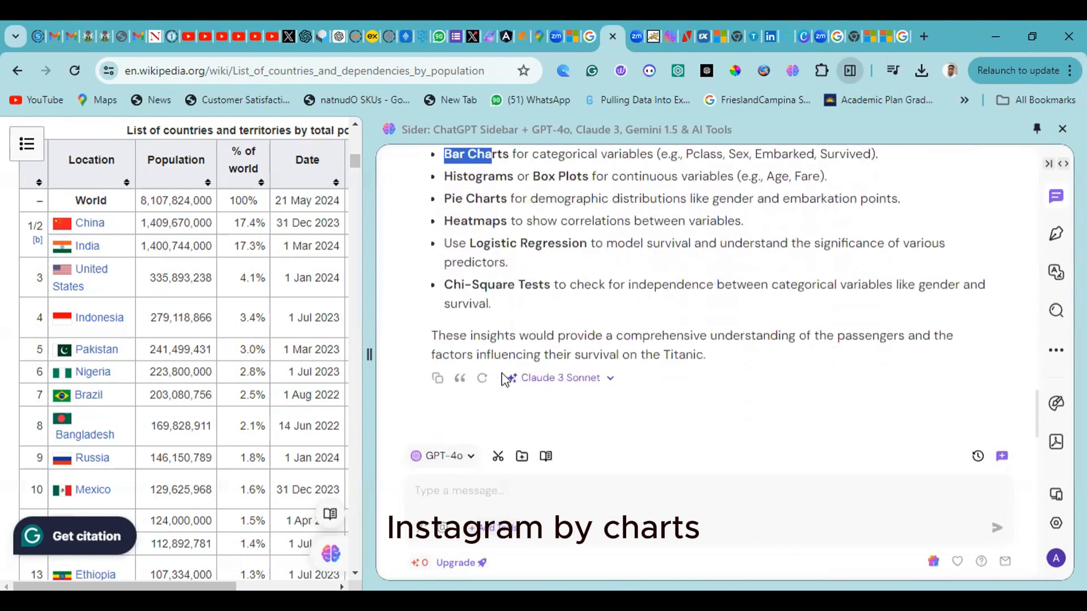
scroll(510, 362, up, 10)
scroll(511, 347, up, 2)
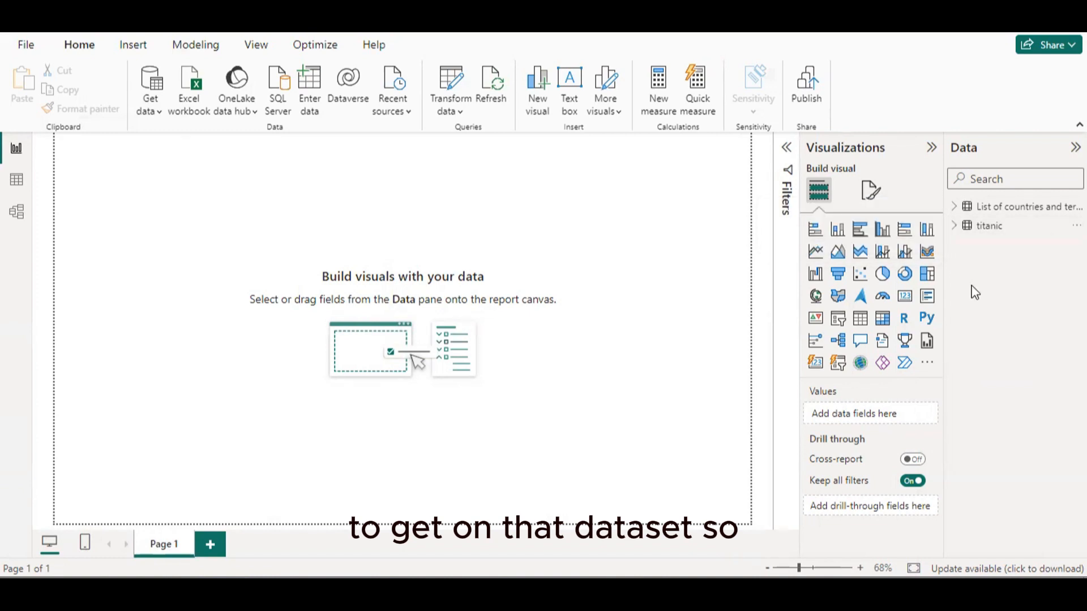
Step: Build a clustered column chart of Survived and PassengerId from the titanic table, without Name, and move it lower on the page
click(954, 227)
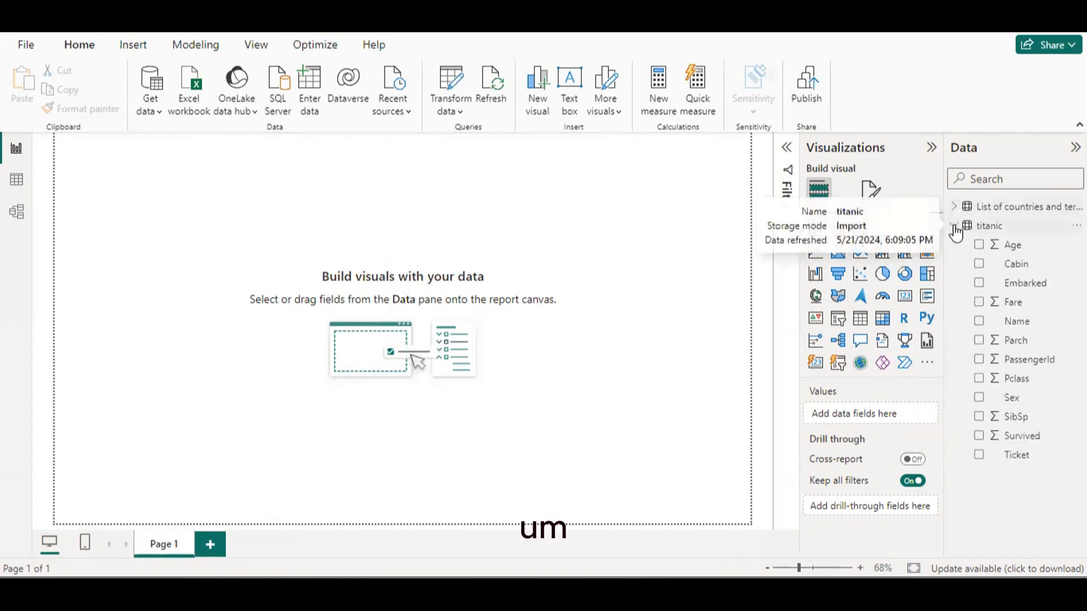
click(786, 147)
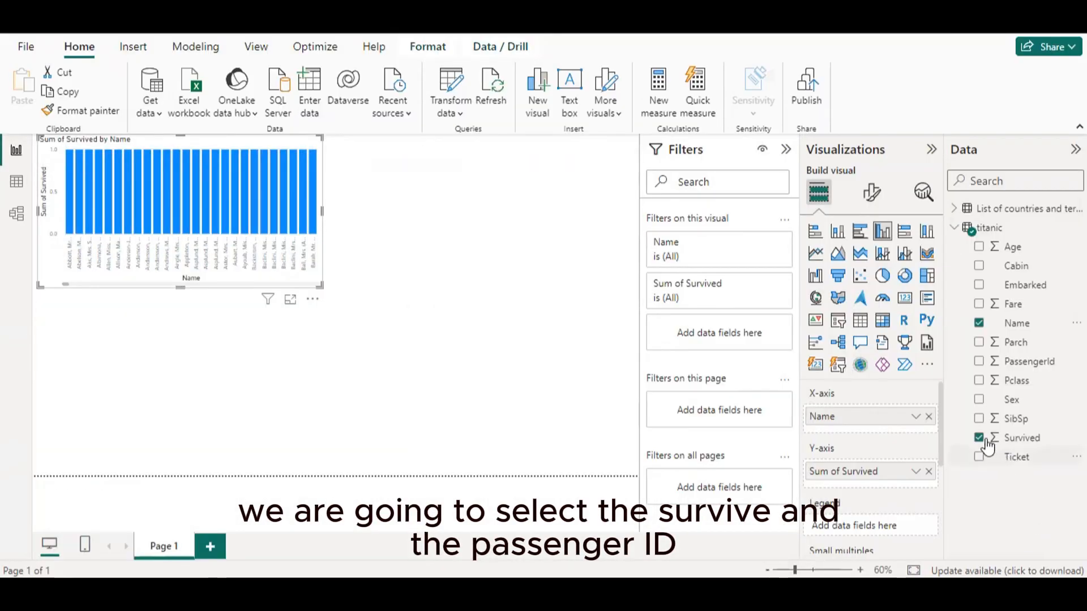
click(979, 324)
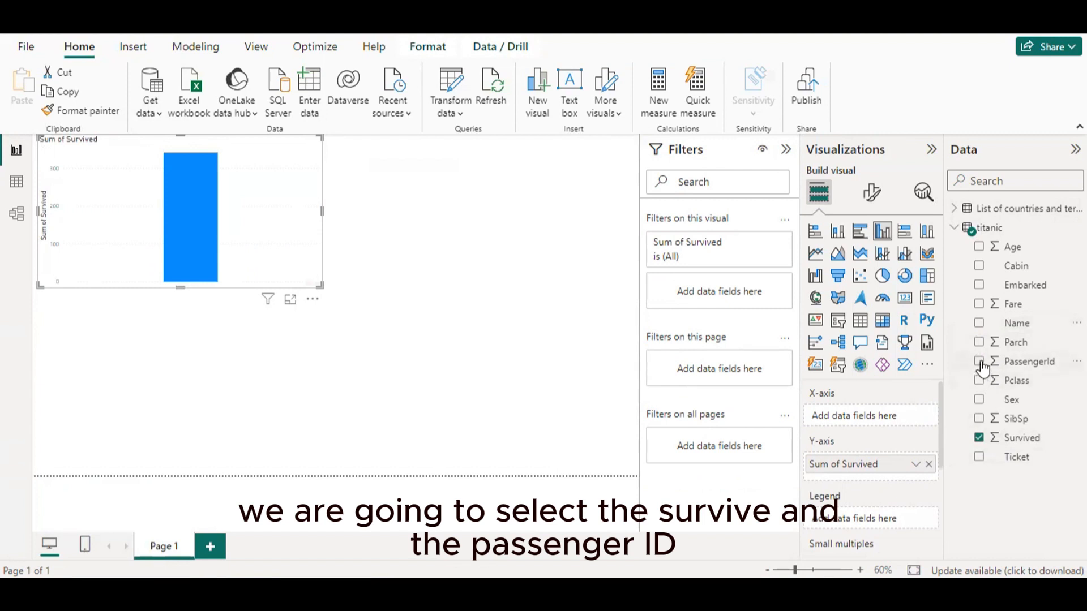
click(979, 362)
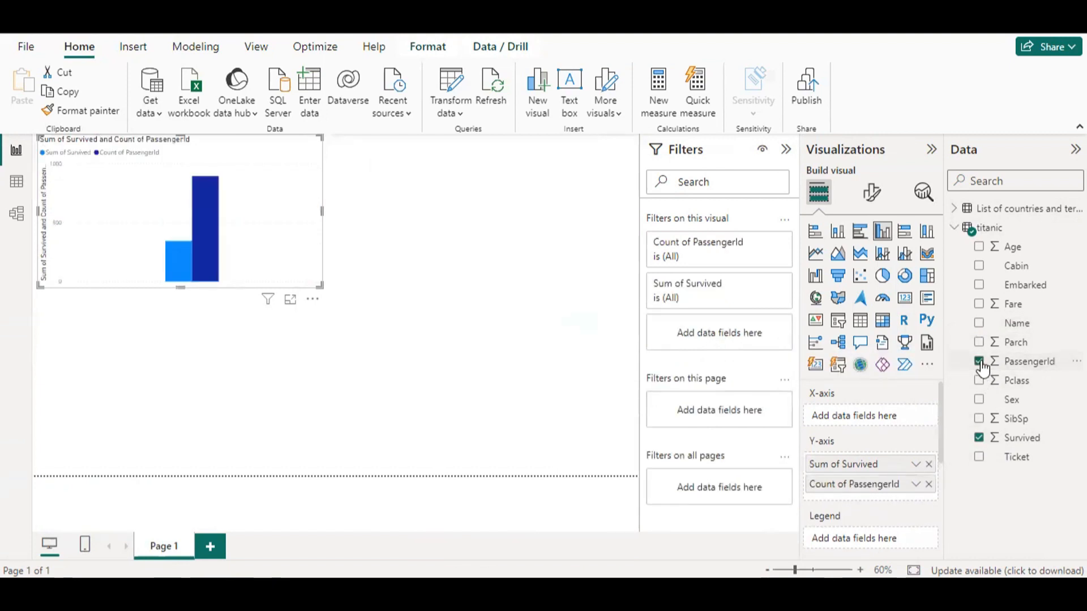
drag(313, 308, 363, 400)
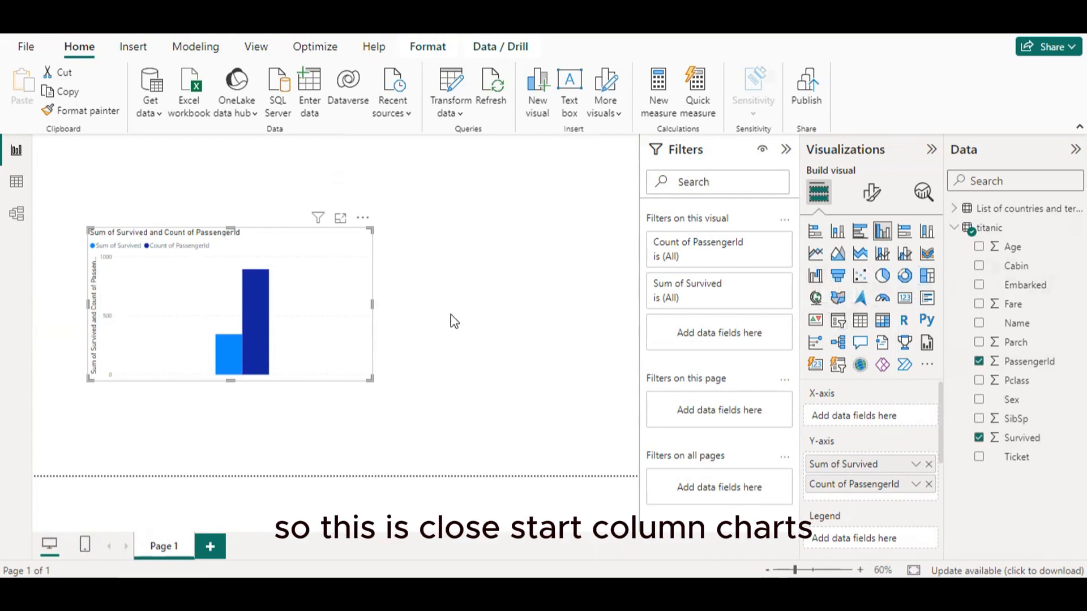
mouse_move(345, 317)
mouse_down()
mouse_move(808, 232)
mouse_move(894, 229)
mouse_move(871, 218)
mouse_up()
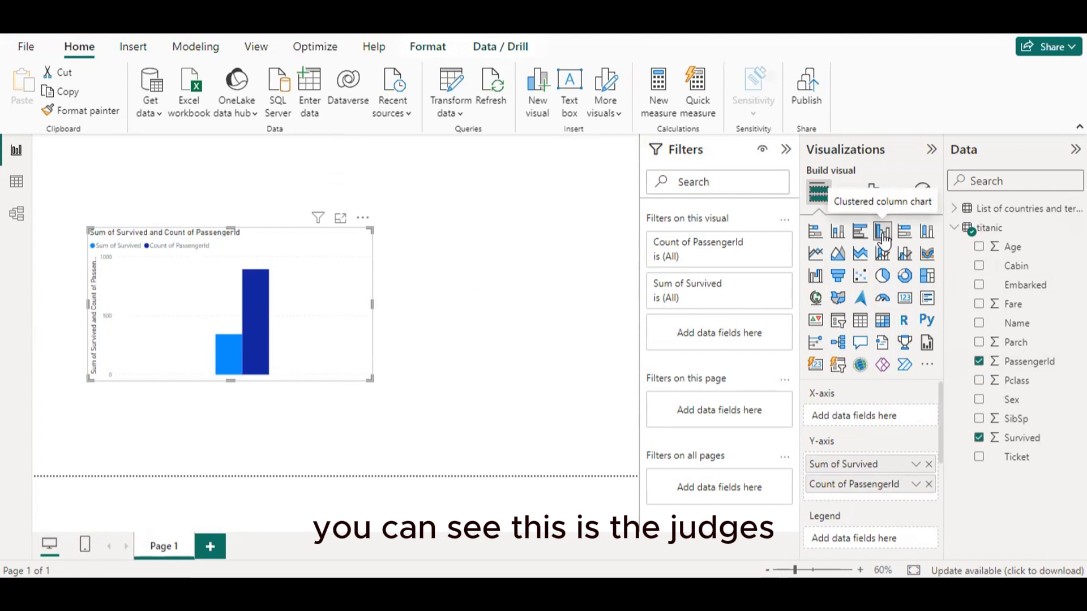
Step: Show the chart in focus mode and inspect the values of the PassengerId and Survived columns
click(339, 219)
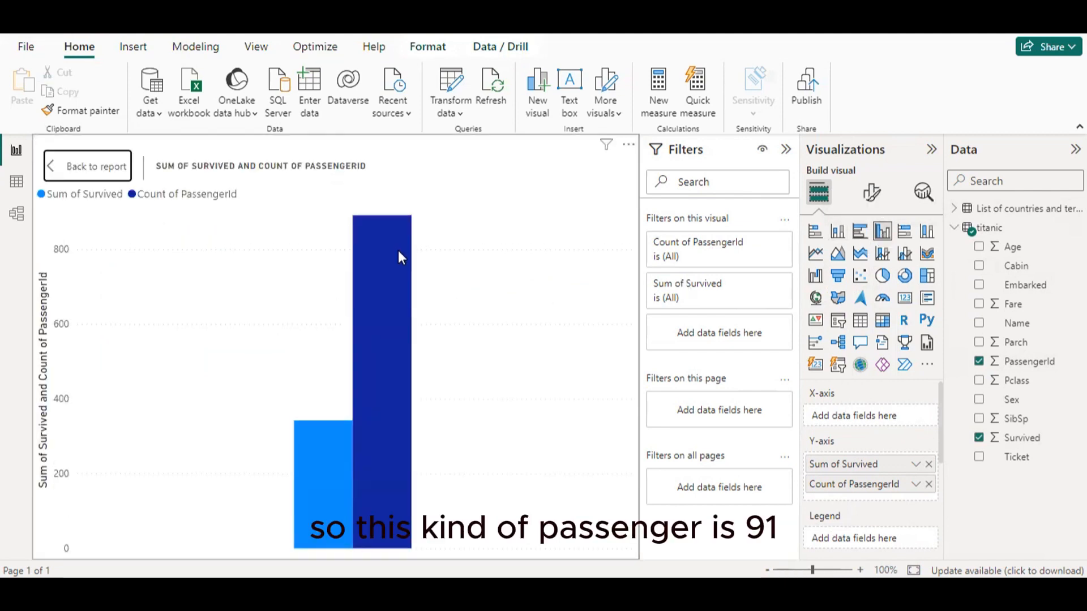
mouse_move(400, 257)
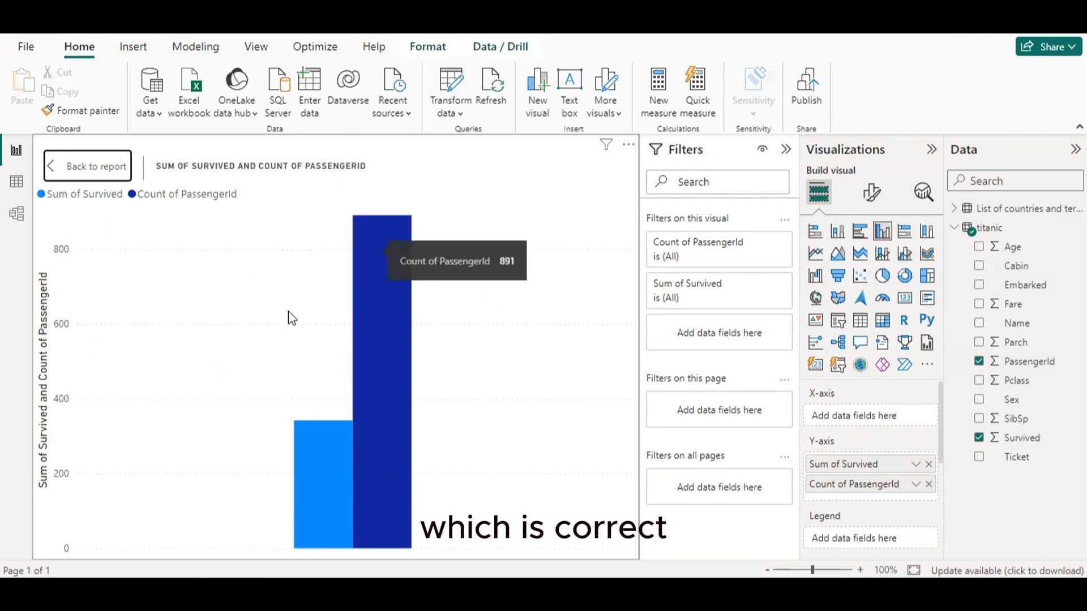
mouse_move(311, 458)
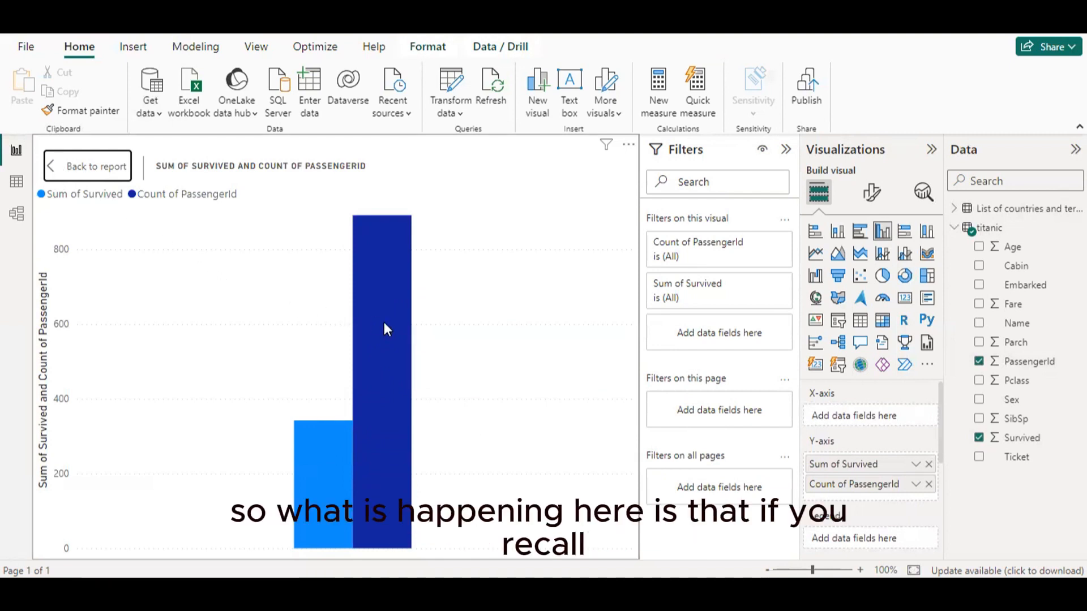
Step: Annotate the enlarged chart by hand with "0 – Died" and "1 – Survived"
mouse_move(225, 220)
mouse_down()
mouse_move(293, 246)
mouse_move(484, 245)
mouse_up()
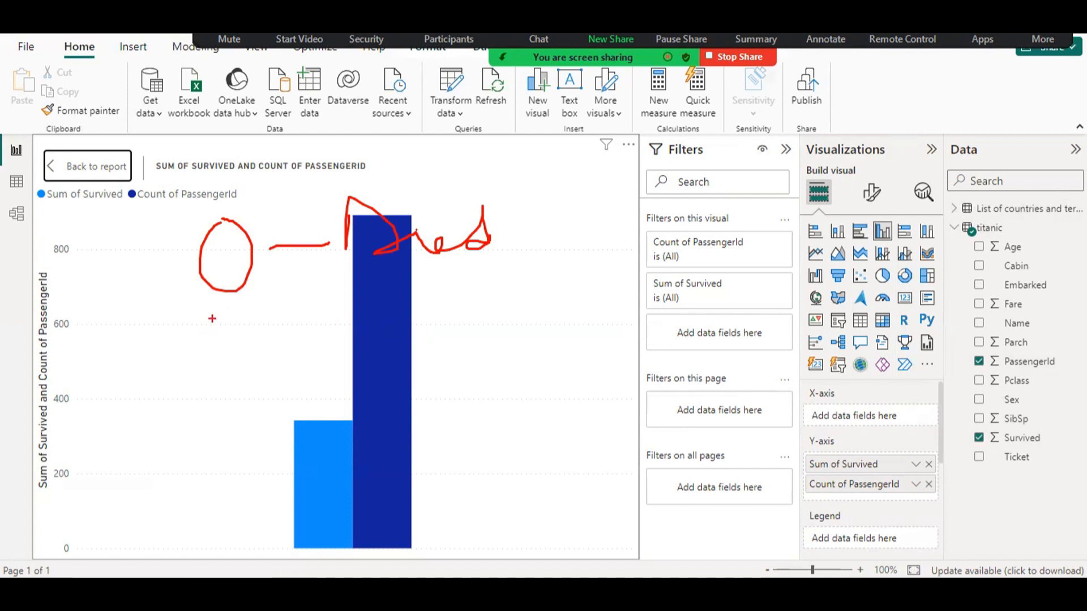
drag(213, 319, 214, 375)
drag(281, 337, 352, 330)
mouse_move(392, 291)
mouse_down()
mouse_move(454, 313)
mouse_move(471, 292)
mouse_move(537, 310)
mouse_move(609, 258)
mouse_move(622, 290)
mouse_up()
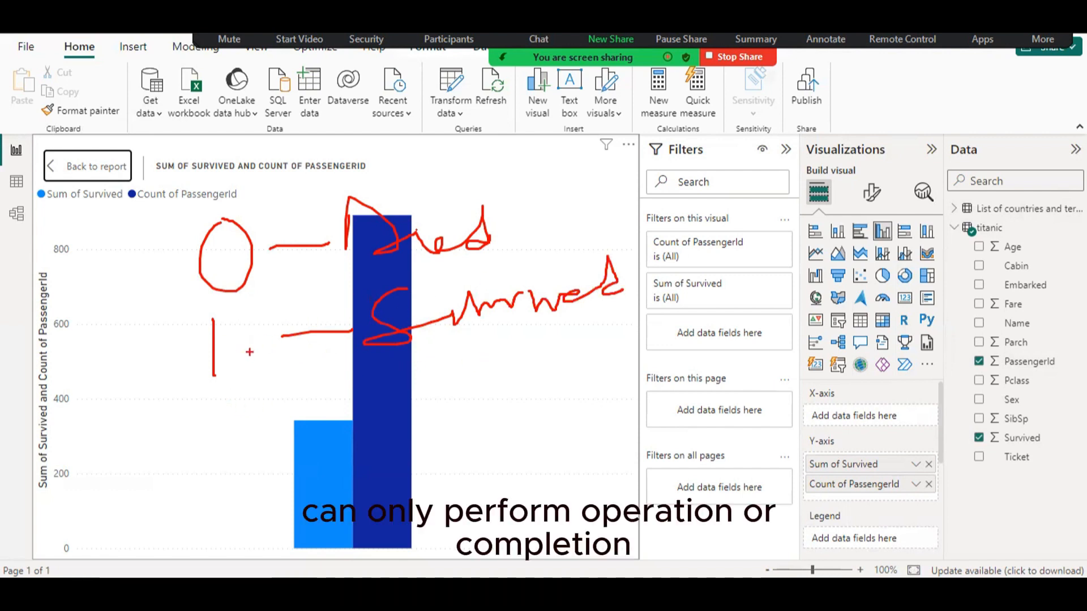
Step: Circle the handwritten 1 and write the running addition "1+1+1+" below the Survived note
mouse_move(241, 315)
mouse_down()
mouse_move(164, 328)
mouse_move(266, 379)
mouse_move(232, 312)
mouse_up()
mouse_move(254, 371)
mouse_down()
mouse_move(342, 385)
mouse_move(373, 404)
mouse_up()
mouse_move(411, 345)
mouse_down()
mouse_move(425, 391)
mouse_move(464, 356)
mouse_up()
drag(479, 337, 481, 401)
mouse_move(513, 319)
mouse_down()
mouse_move(537, 392)
mouse_move(560, 356)
mouse_move(589, 387)
mouse_up()
drag(617, 319, 628, 396)
drag(610, 369, 665, 355)
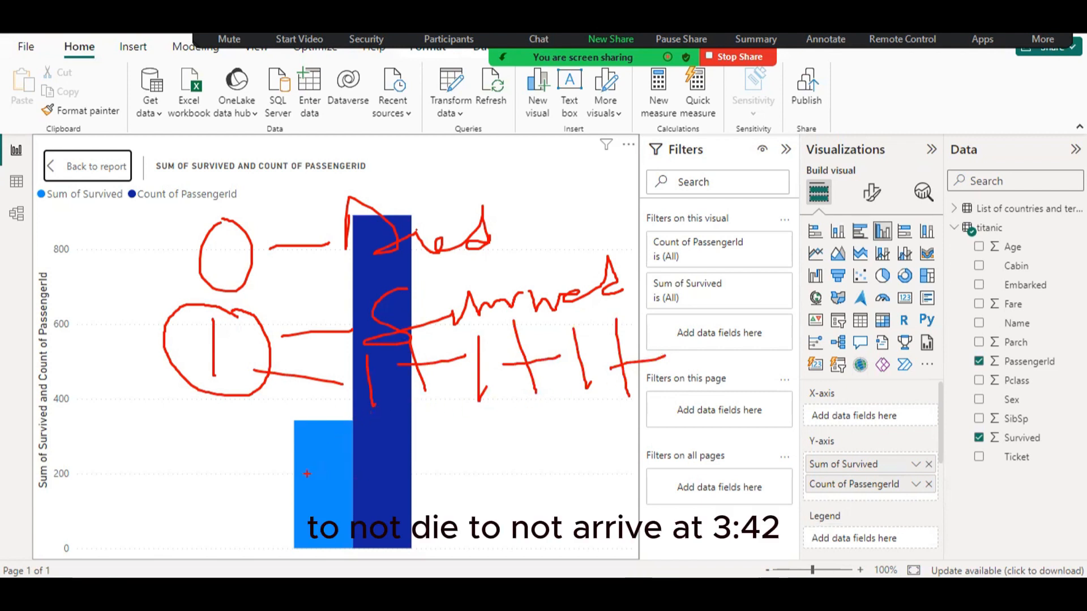
Step: Write 342 on the Survived column and "0+0+0+" above the Died note, and clear all annotations
mouse_move(284, 485)
mouse_down()
mouse_move(308, 494)
mouse_move(340, 470)
mouse_move(387, 482)
mouse_up()
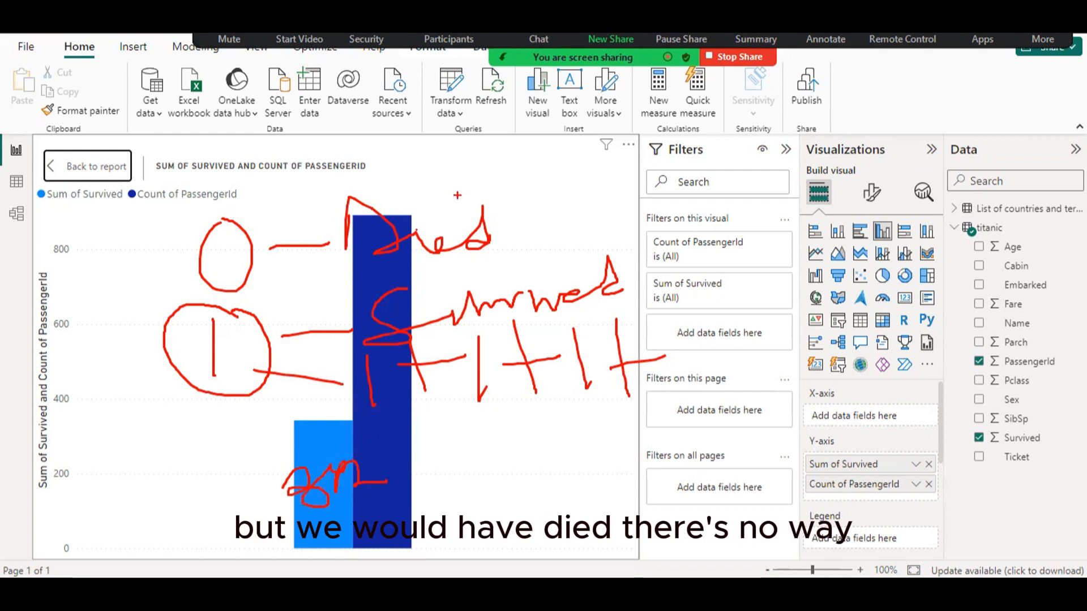
mouse_move(458, 174)
mouse_down()
mouse_move(452, 198)
mouse_move(486, 172)
mouse_move(507, 215)
mouse_move(532, 185)
mouse_move(541, 196)
mouse_move(569, 176)
mouse_move(583, 201)
mouse_up()
mouse_move(555, 188)
mouse_down()
mouse_move(640, 171)
mouse_move(775, 170)
mouse_move(845, 145)
mouse_up()
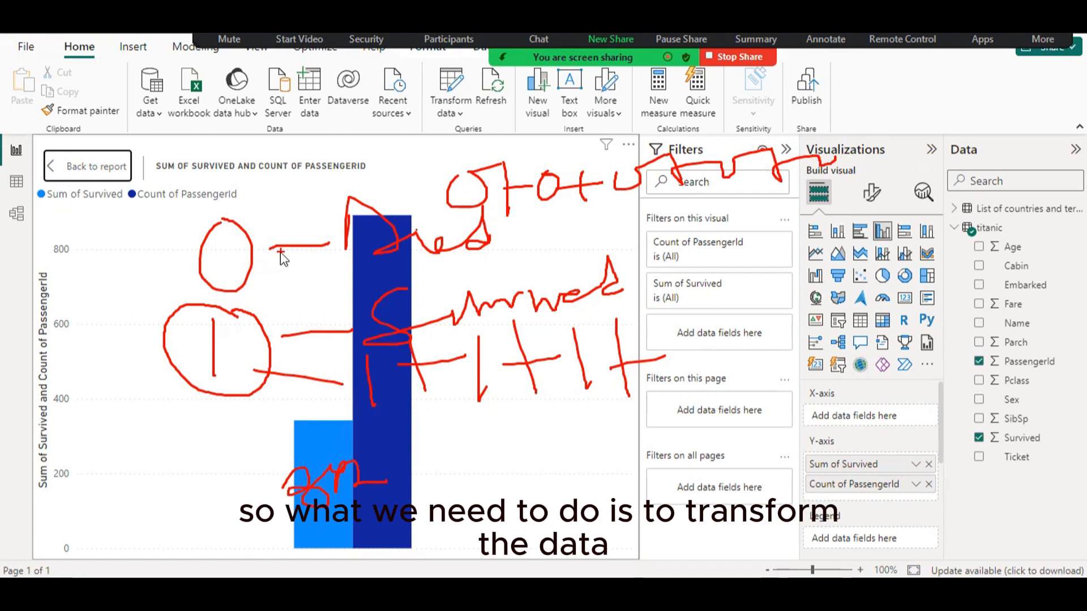
key(Escape)
key(ctrl+2)
Step: Sketch the recoding of 0 to Died and 1 to Survived over the chart, with lines leading on from both labels
mouse_move(233, 214)
mouse_down()
mouse_move(228, 275)
mouse_move(225, 218)
mouse_up()
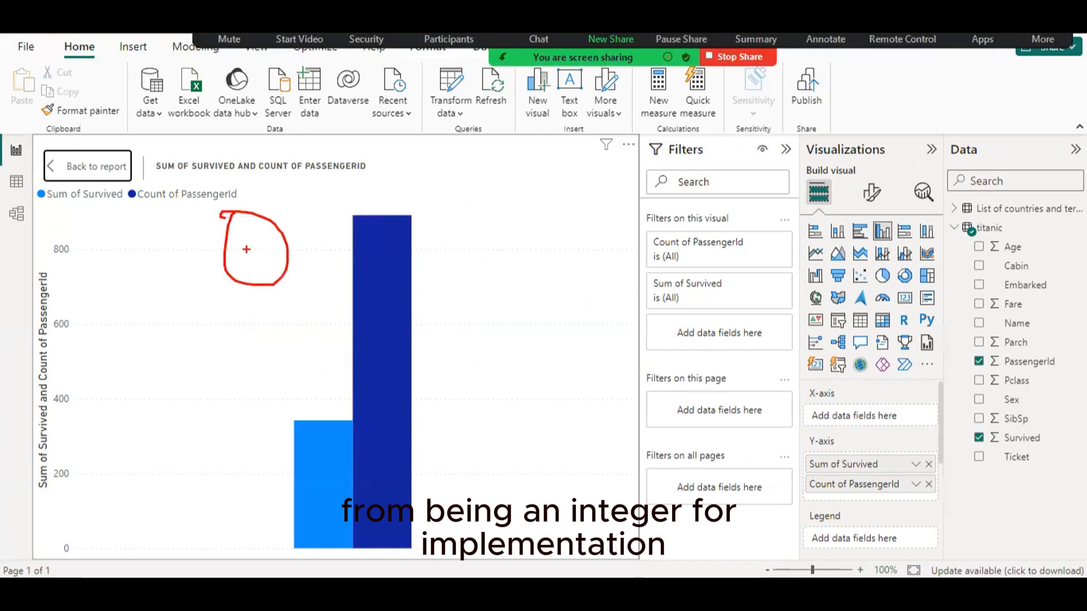
drag(256, 306, 253, 380)
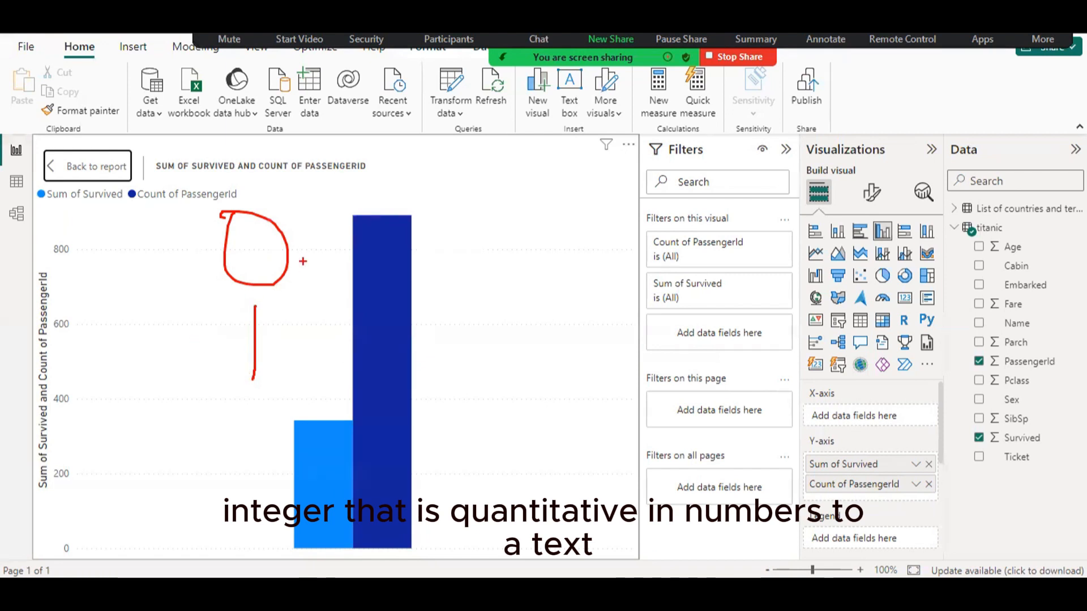
drag(304, 259, 427, 260)
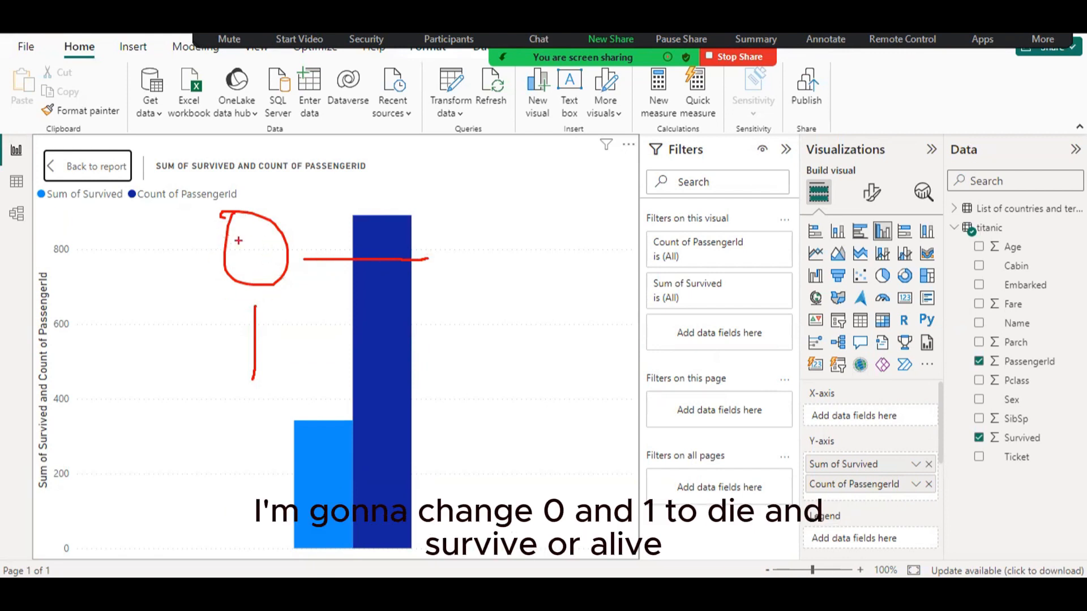
mouse_move(449, 230)
mouse_down()
mouse_move(440, 286)
mouse_move(438, 276)
mouse_move(516, 252)
mouse_move(583, 264)
mouse_up()
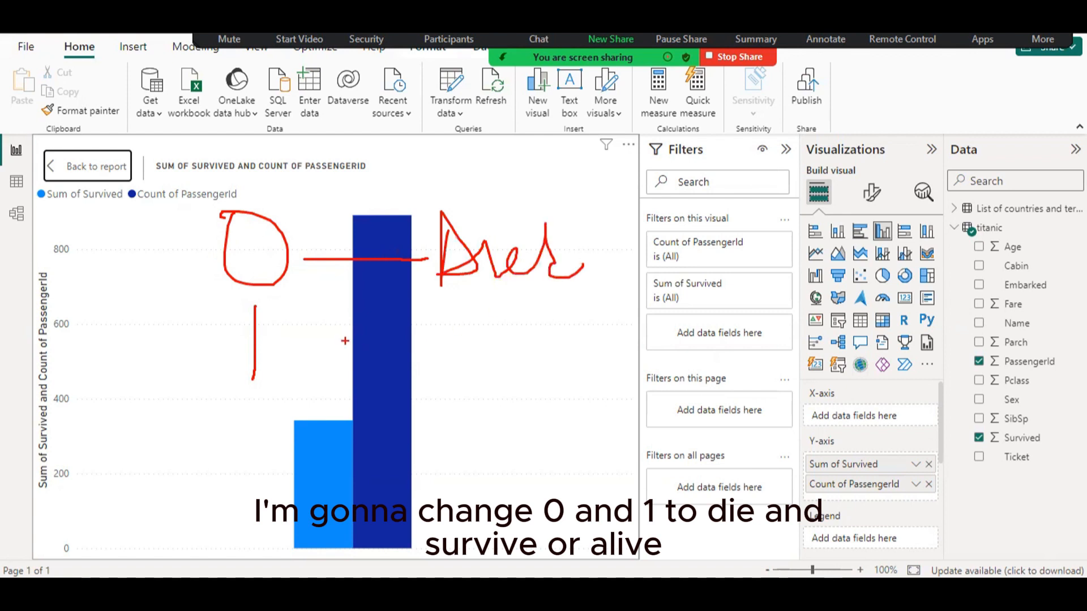
drag(313, 346, 396, 348)
mouse_move(461, 320)
mouse_down()
mouse_move(436, 376)
mouse_move(601, 351)
mouse_move(654, 297)
mouse_move(708, 356)
mouse_up()
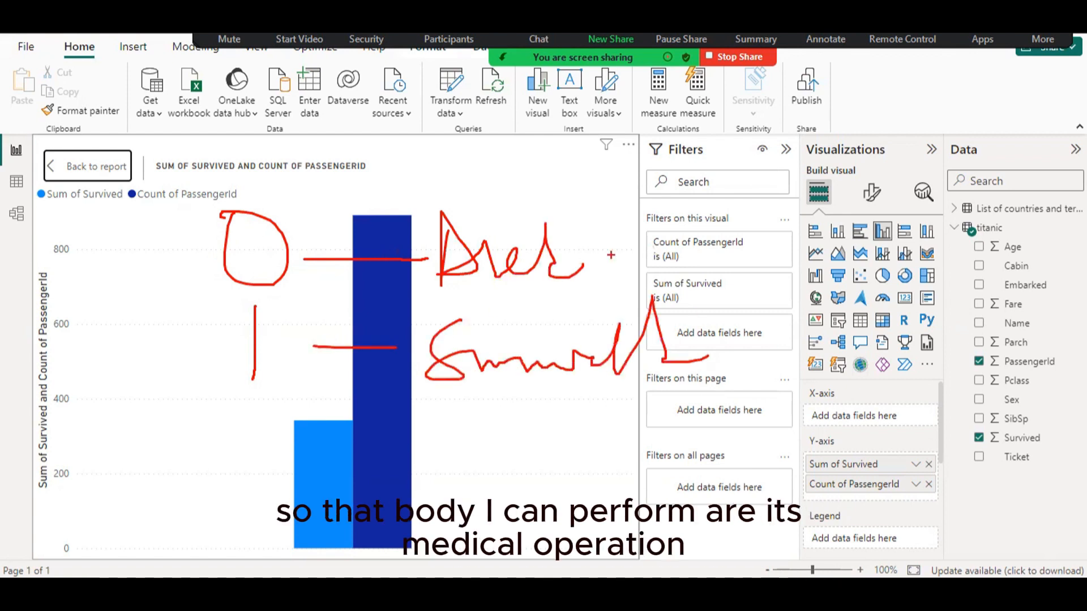
drag(594, 249, 719, 229)
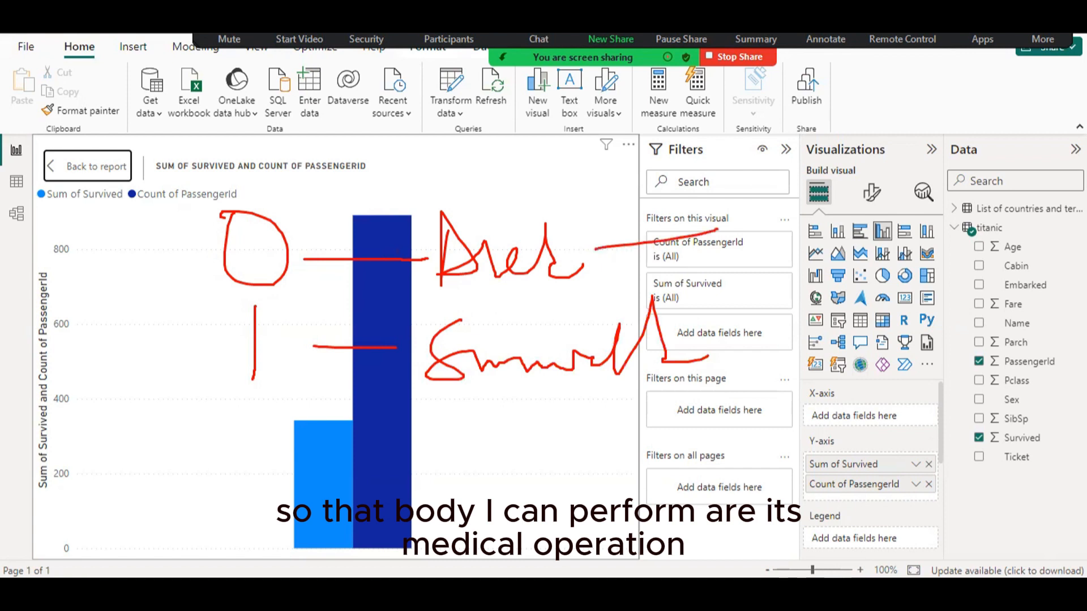
mouse_move(771, 196)
mouse_down()
mouse_move(758, 229)
mouse_move(892, 216)
mouse_up()
drag(753, 337, 844, 332)
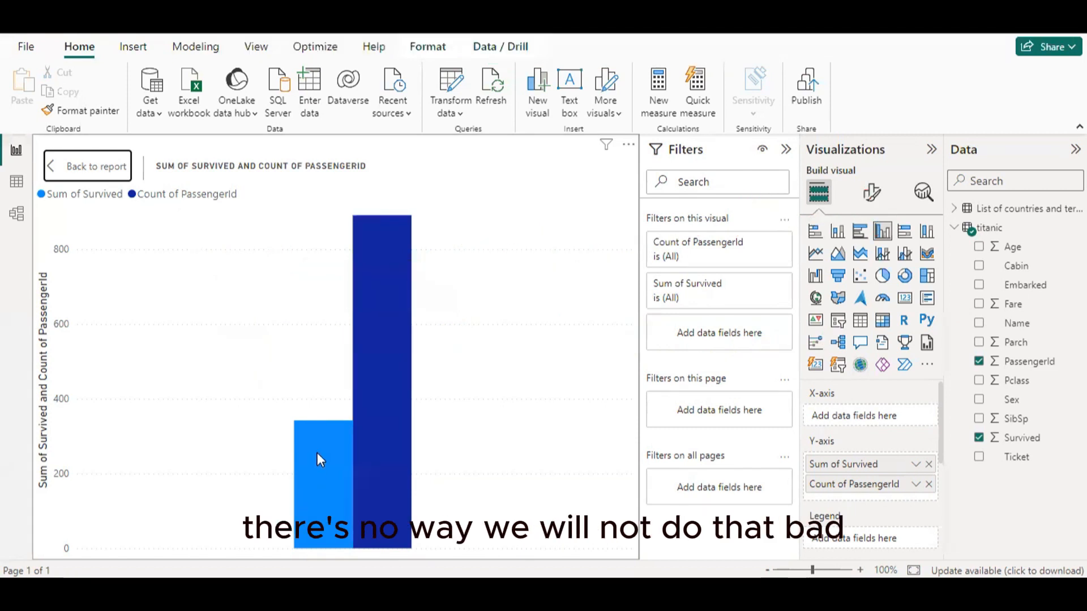
Step: Inspect the Sum of Survived column's value, return to the report page and select the chart
mouse_move(345, 474)
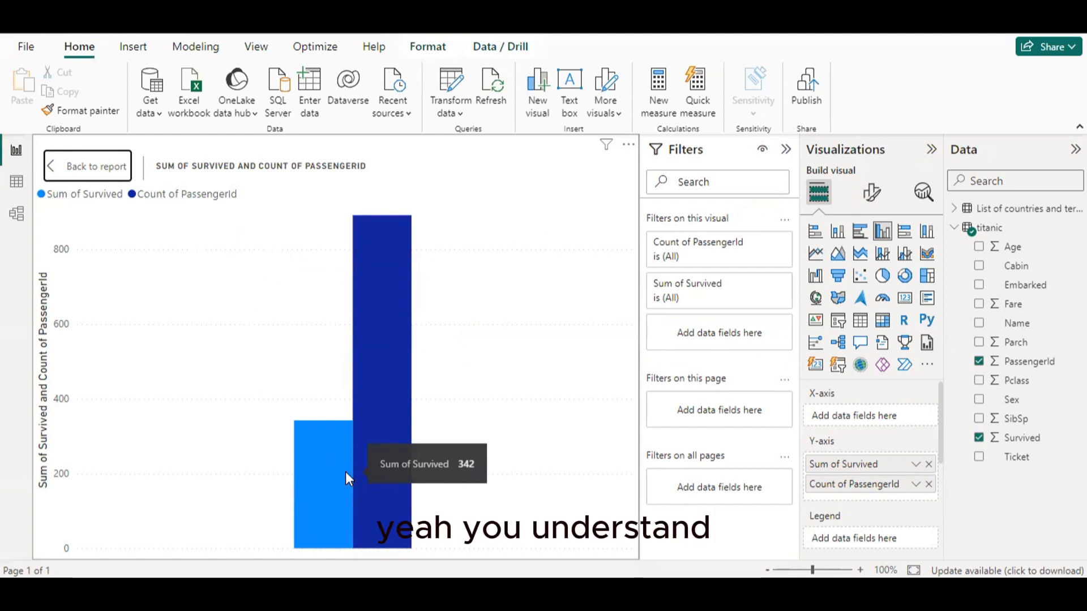
click(70, 166)
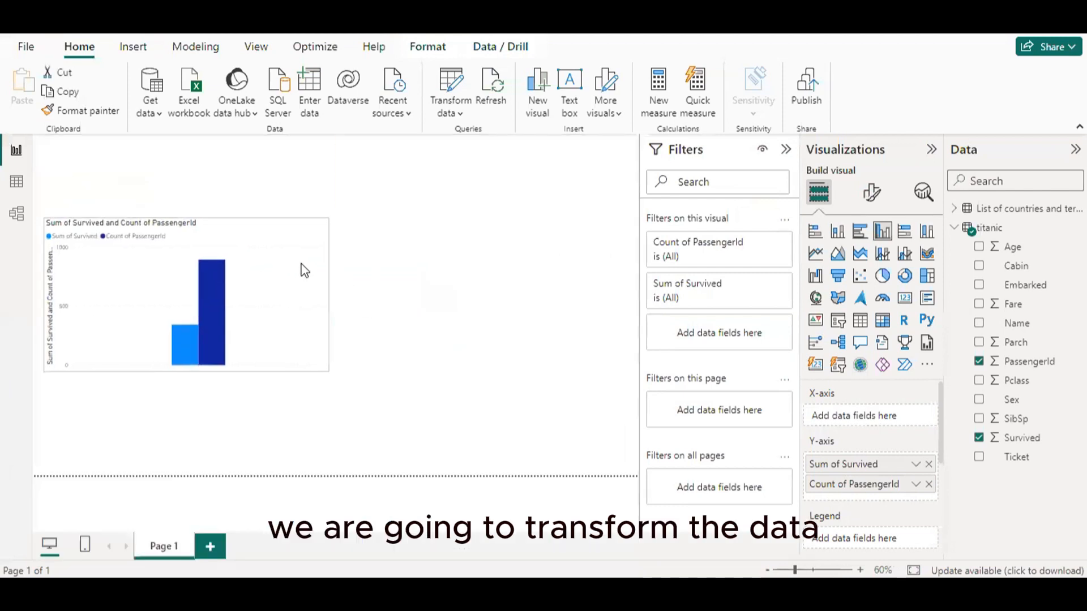
click(304, 270)
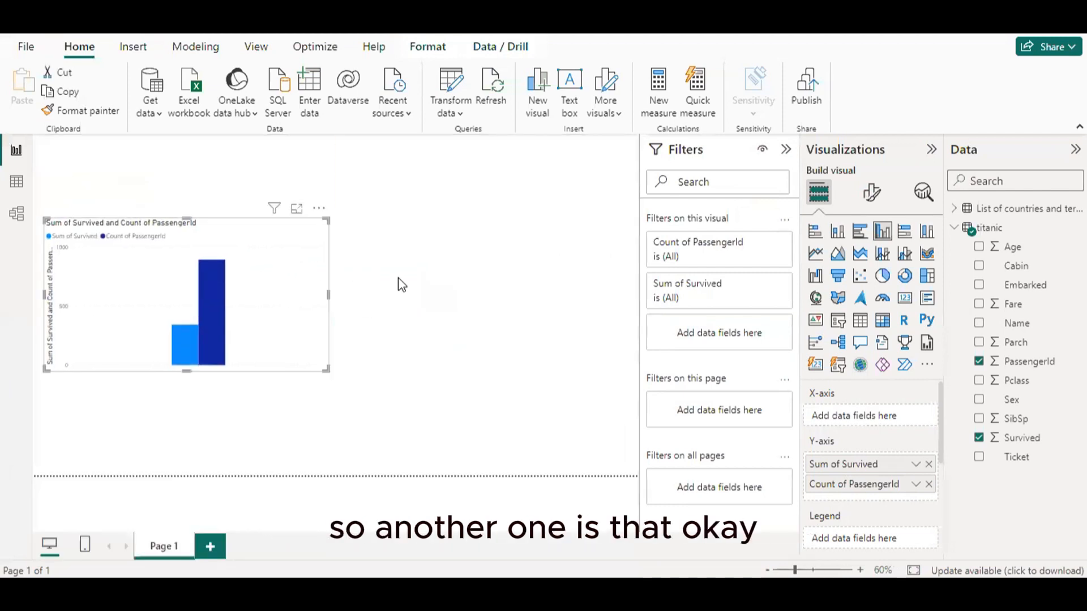
Step: Create a separate column chart from the PassengerId and Pclass fields of the titanic table
click(475, 227)
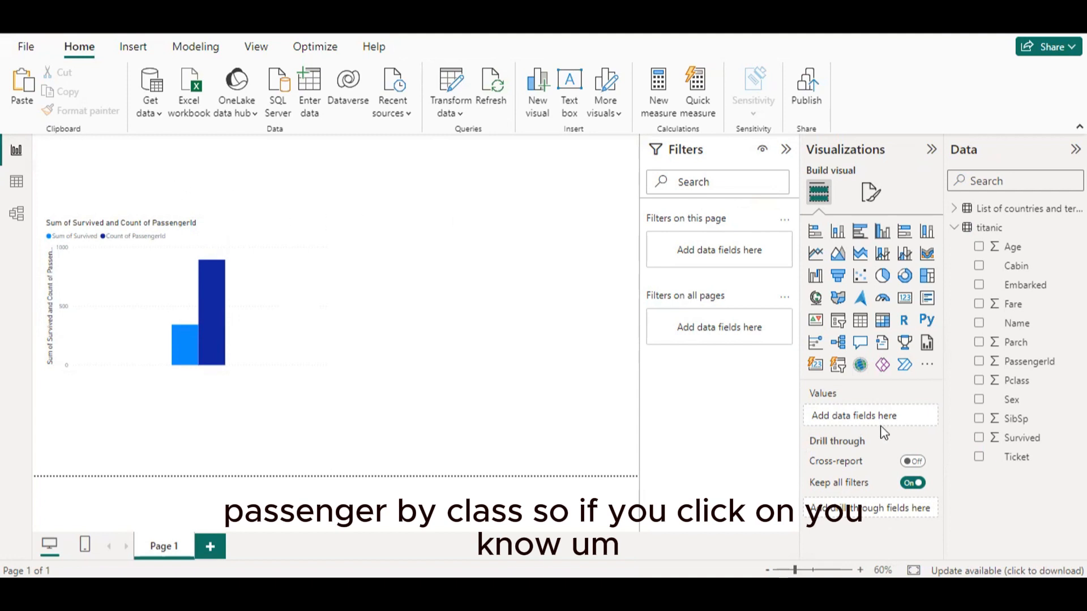
click(980, 363)
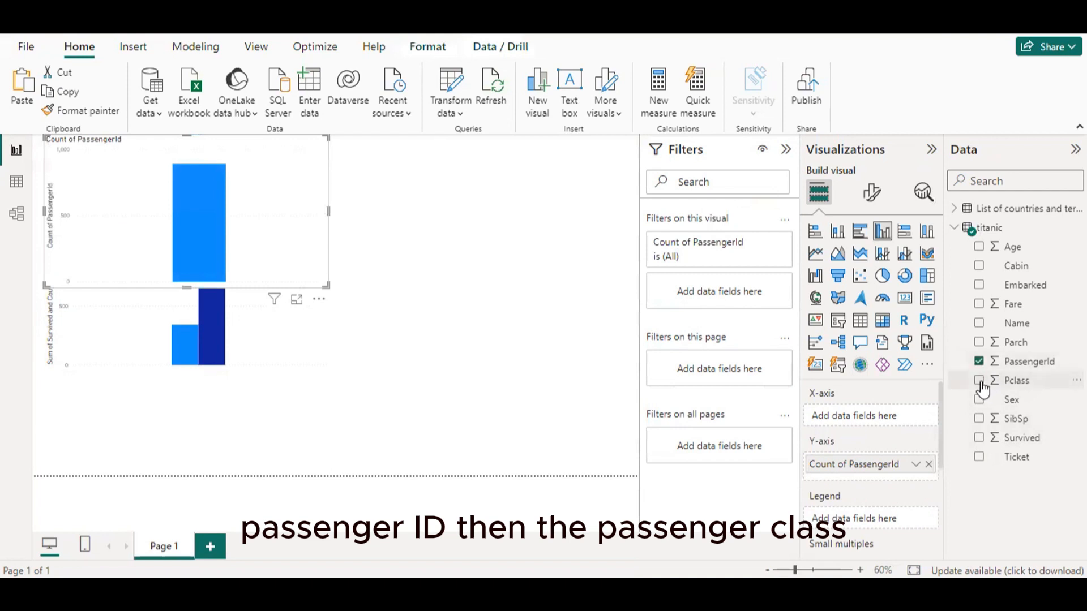
click(980, 383)
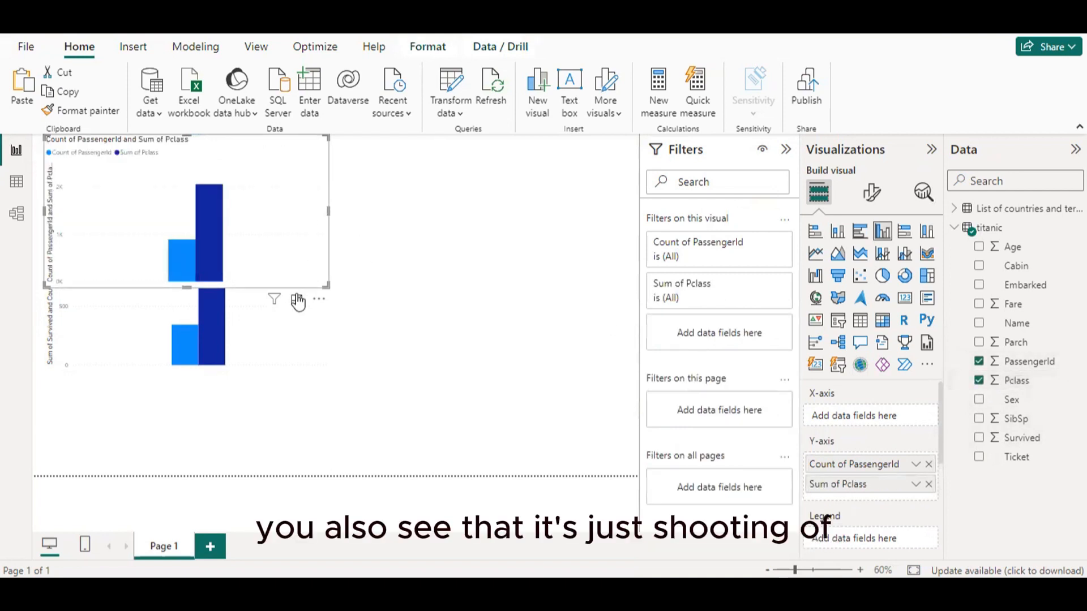
Step: Show the passenger class chart in focus mode and sketch three rectangles of different heights as the expected class columns
click(297, 300)
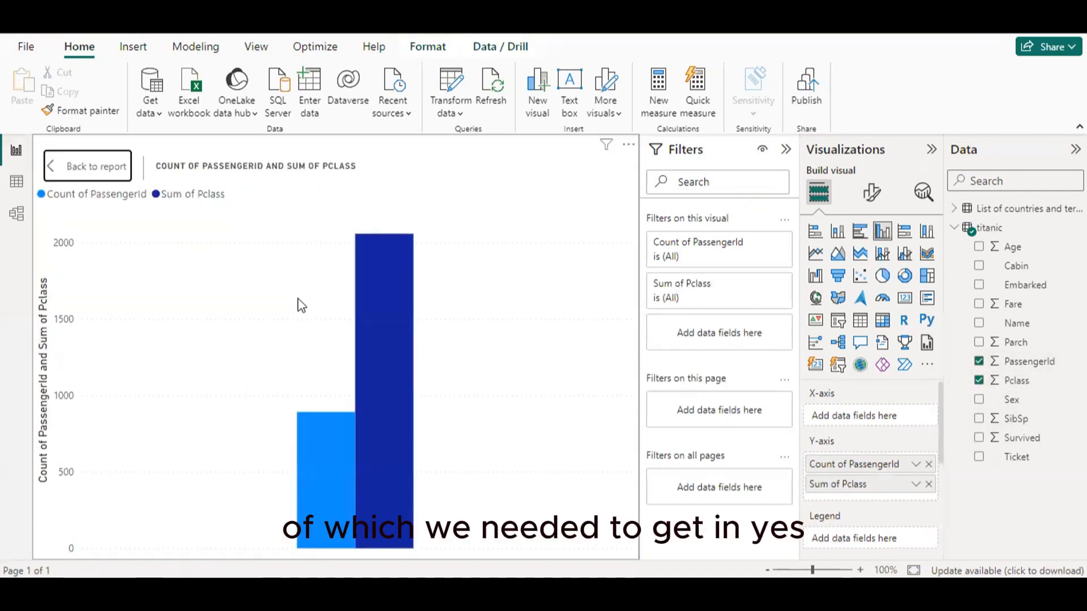
mouse_move(106, 261)
mouse_down()
mouse_move(138, 263)
mouse_move(157, 395)
mouse_up()
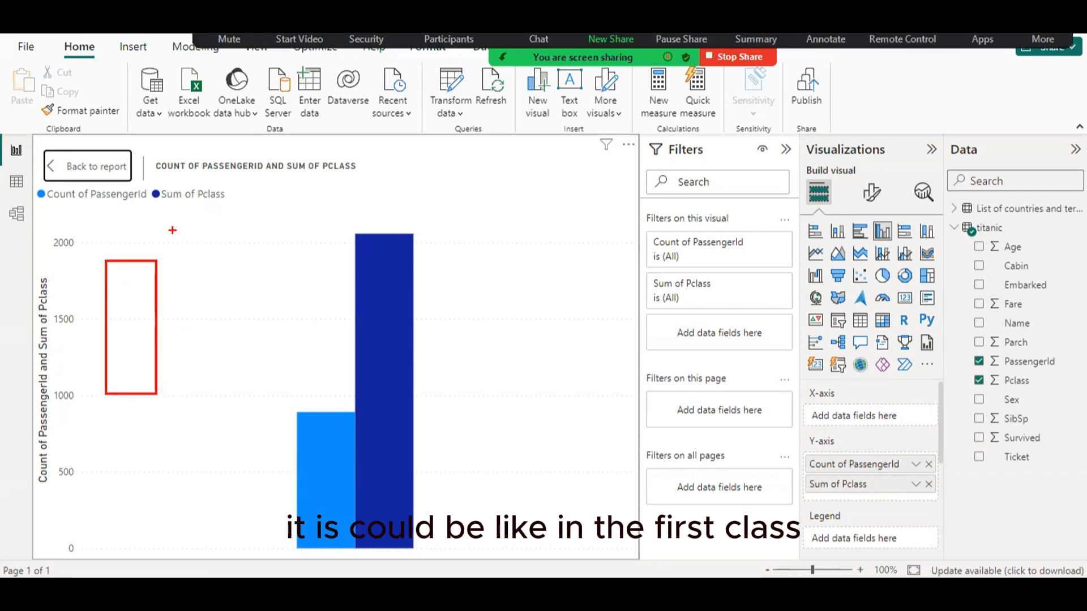
drag(174, 215, 220, 394)
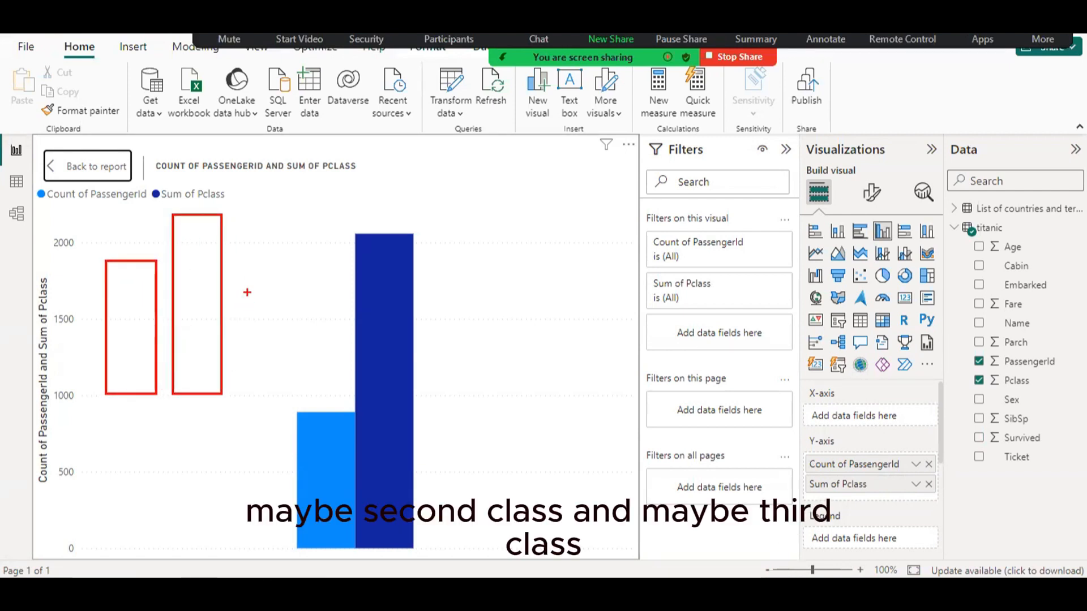
mouse_move(238, 296)
mouse_down()
mouse_move(266, 319)
mouse_move(274, 400)
mouse_move(284, 396)
mouse_up()
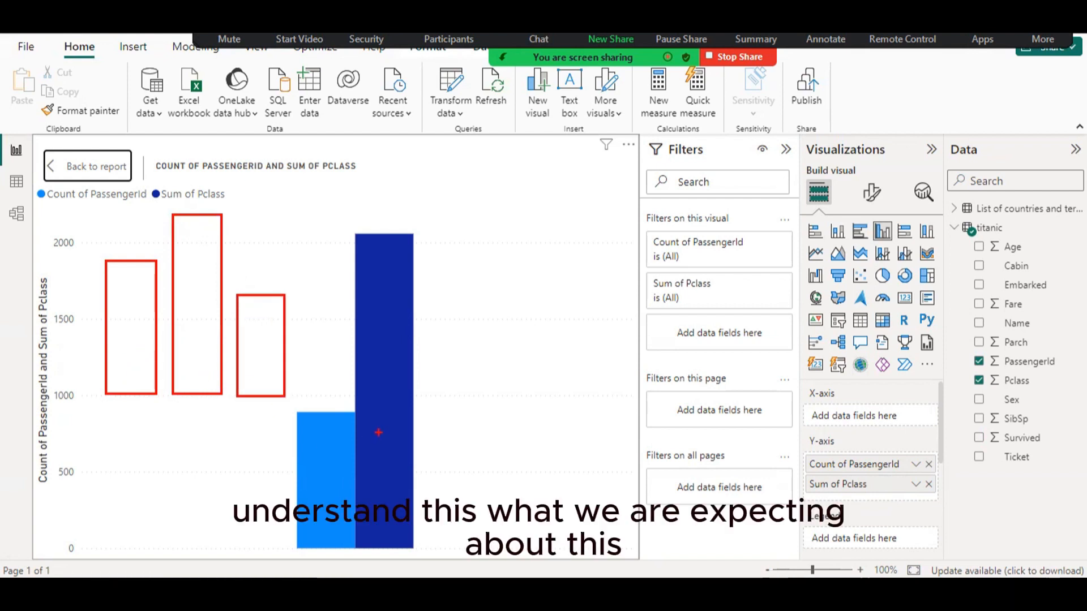
Step: Clear the sketched rectangles, inspect the Sum of Pclass column and return to the report page
key(Escape)
mouse_move(381, 428)
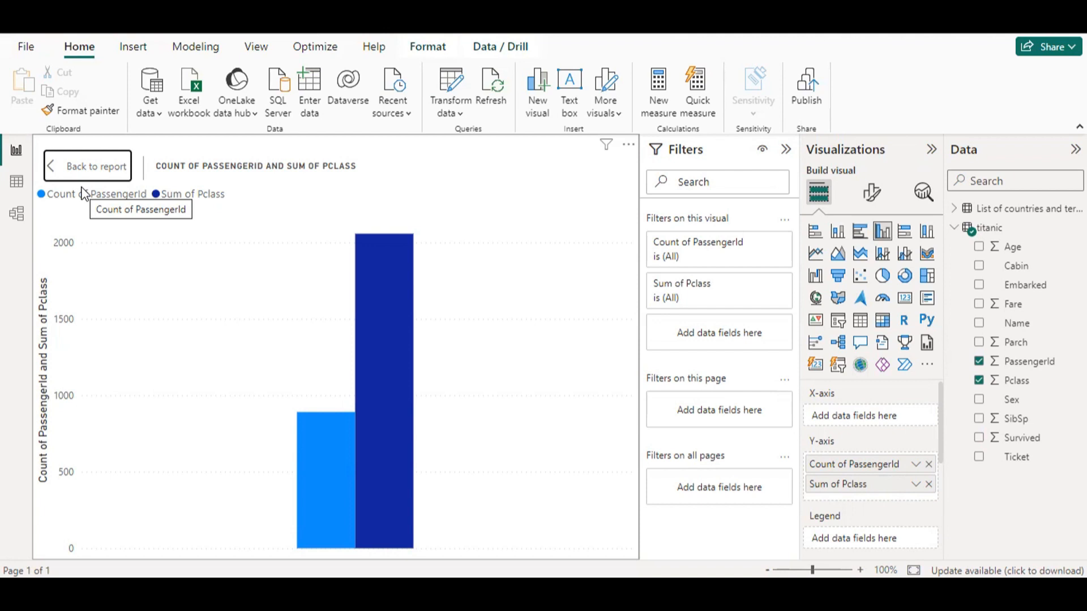
click(54, 167)
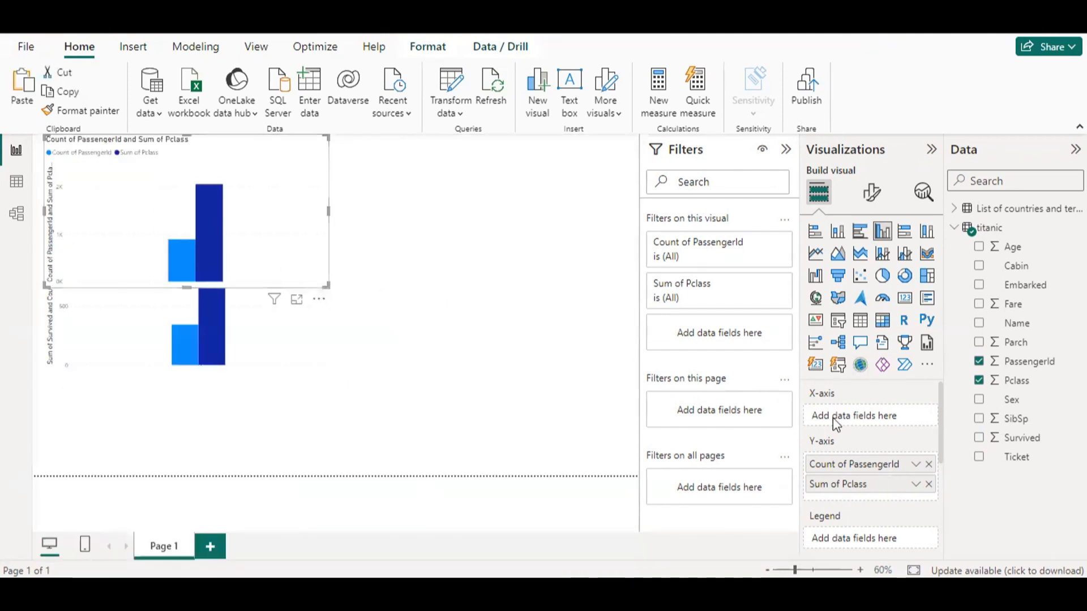
Step: Replace Pclass with Embarked on the X-axis of the passenger count chart and move the chart beside the survival chart
click(928, 485)
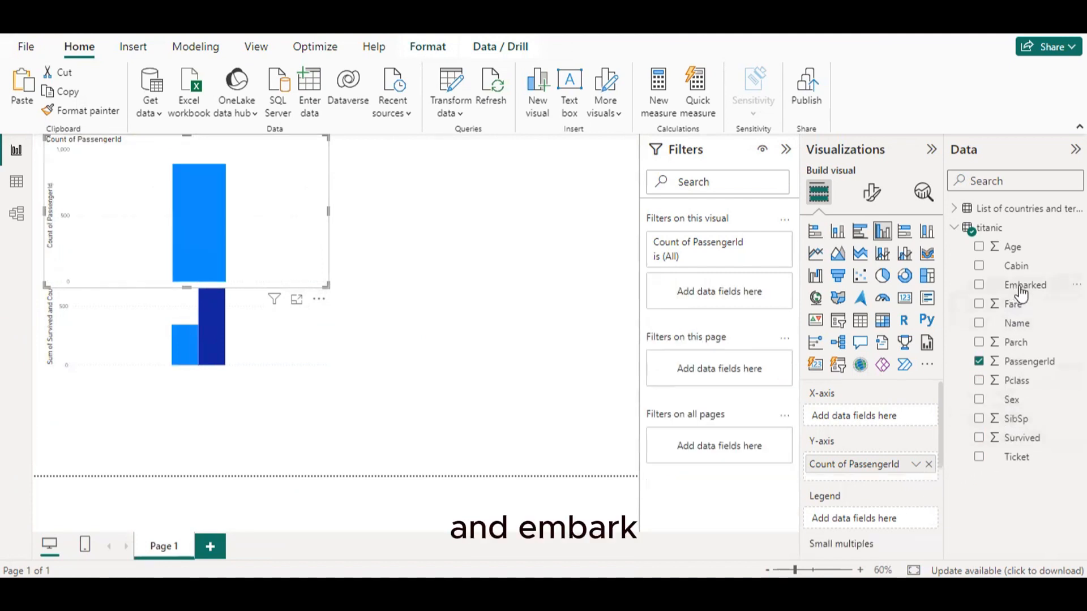
drag(1021, 294, 890, 423)
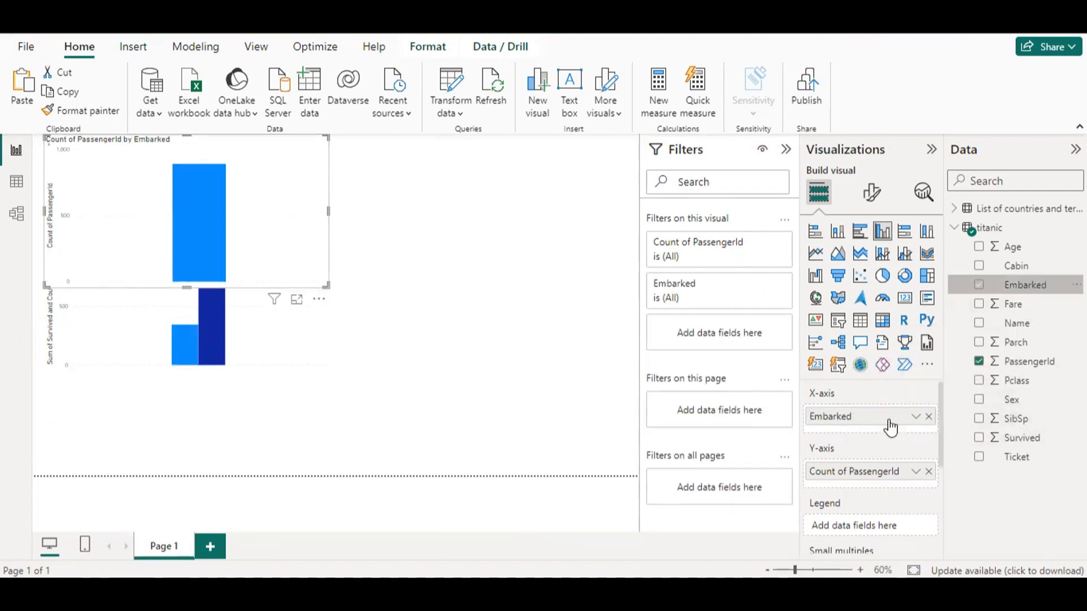
drag(262, 219, 475, 245)
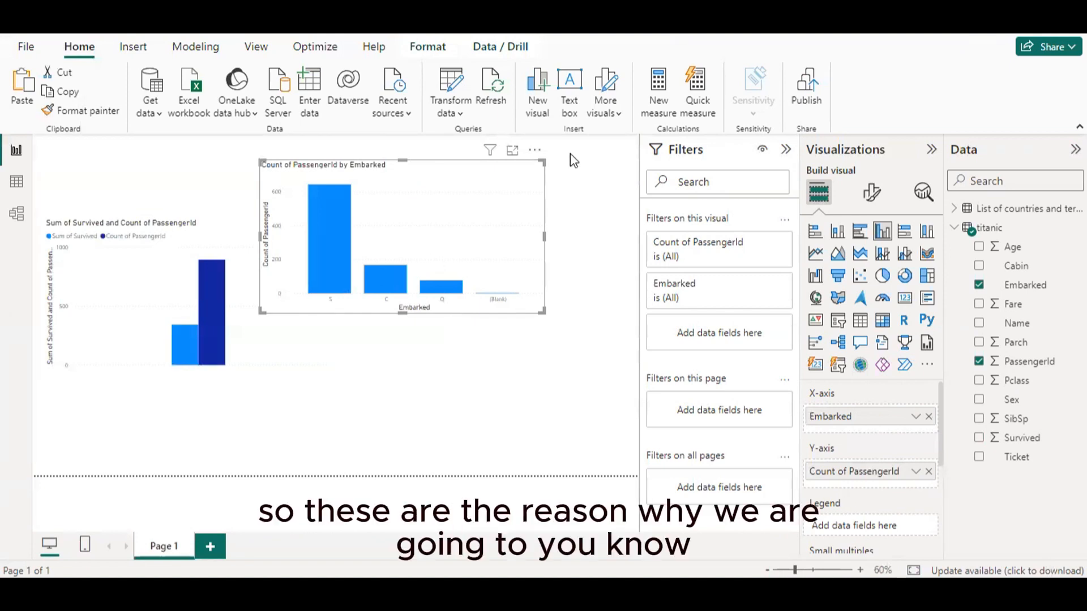
Step: Delete the chart of PassengerId count by Embarked and open the report's data in the Power Query Editor
click(536, 151)
click(579, 206)
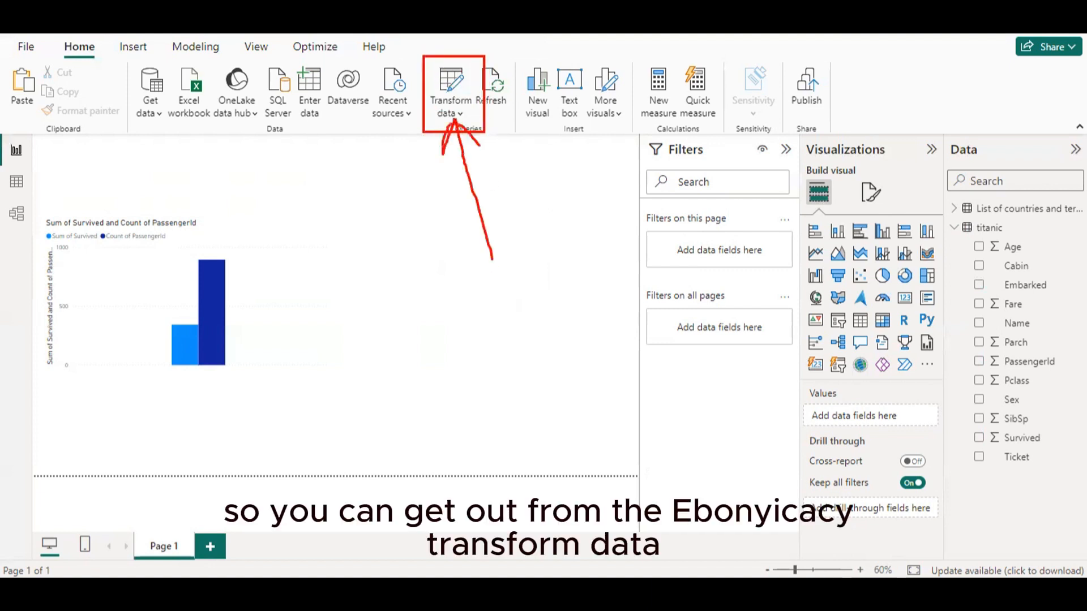
click(461, 114)
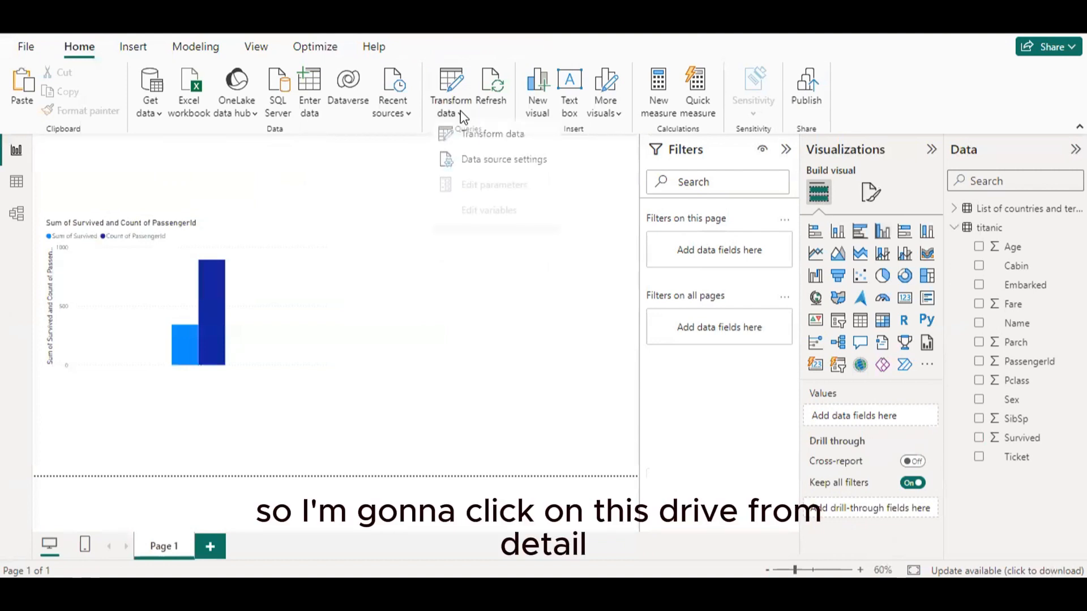
click(492, 136)
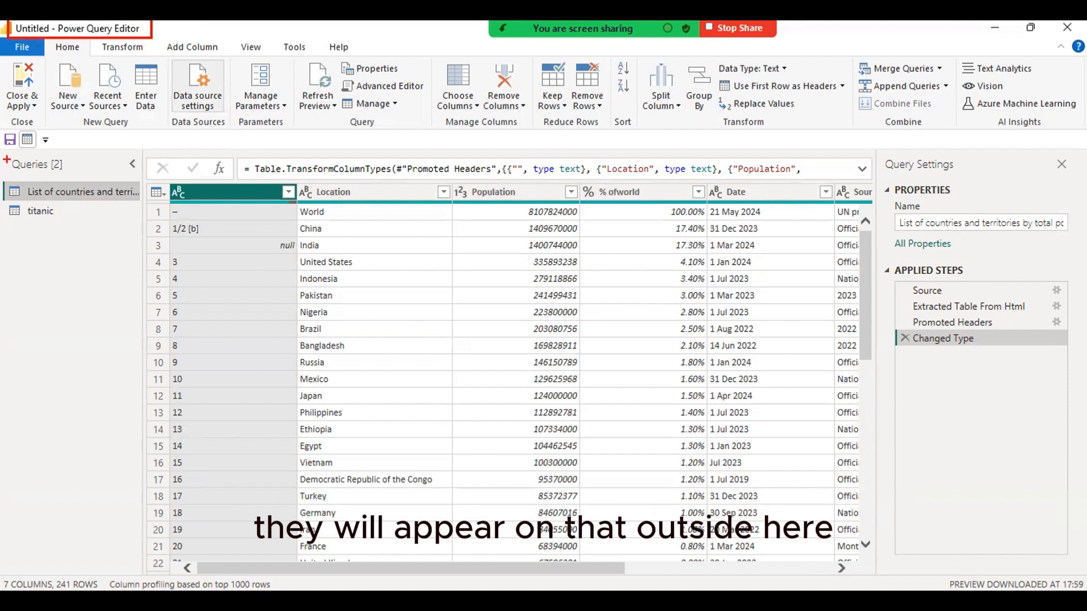
Step: Outline the Queries heading, mark the two listed tables with freehand ticks and clear the markings
mouse_move(8, 155)
mouse_down()
mouse_move(92, 173)
mouse_move(110, 152)
mouse_move(71, 166)
mouse_move(44, 151)
mouse_move(103, 182)
mouse_up()
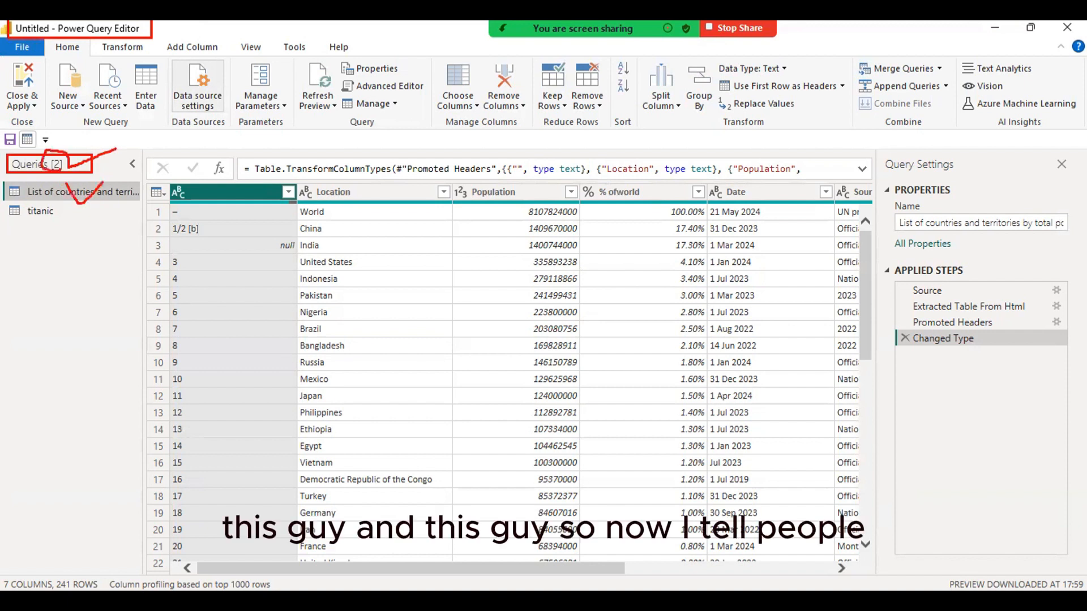
drag(58, 210, 107, 205)
key(Escape)
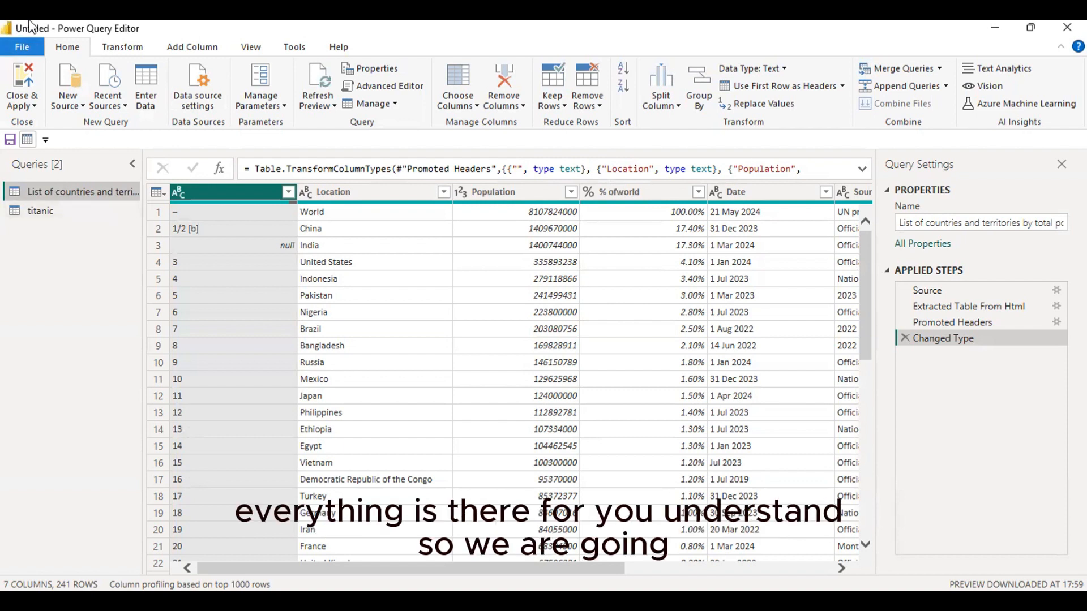
Step: Open the titanic query and dismiss the notice about the age of its preview
click(66, 212)
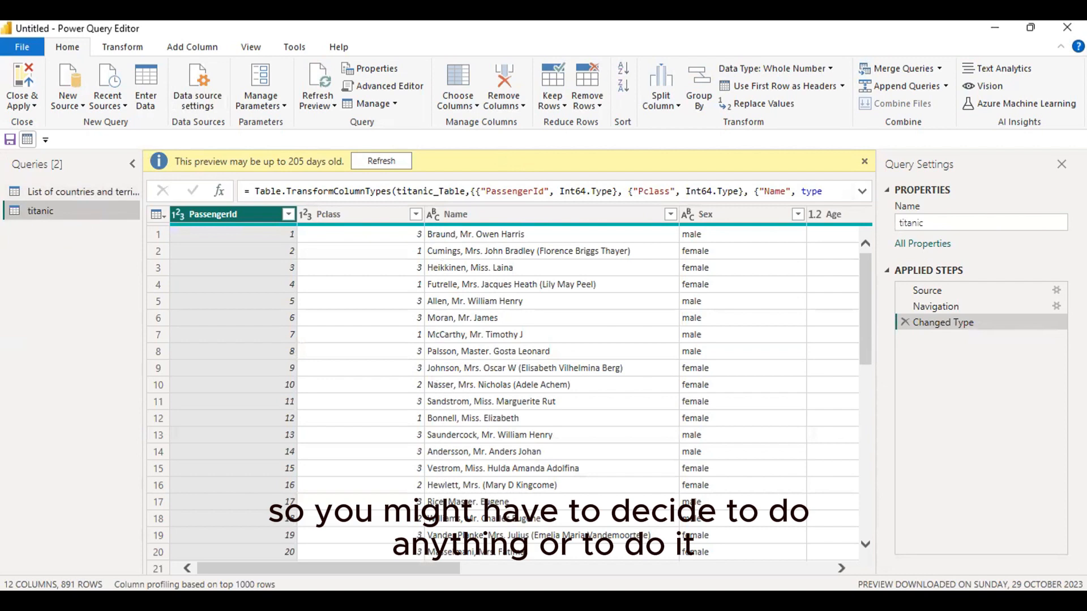
drag(417, 564, 298, 566)
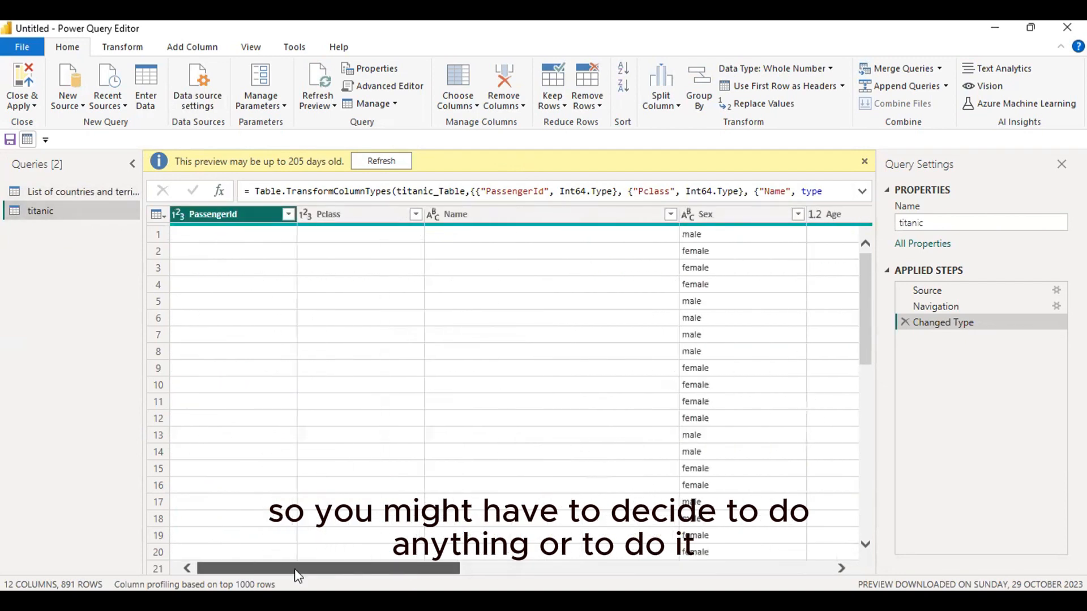
click(865, 162)
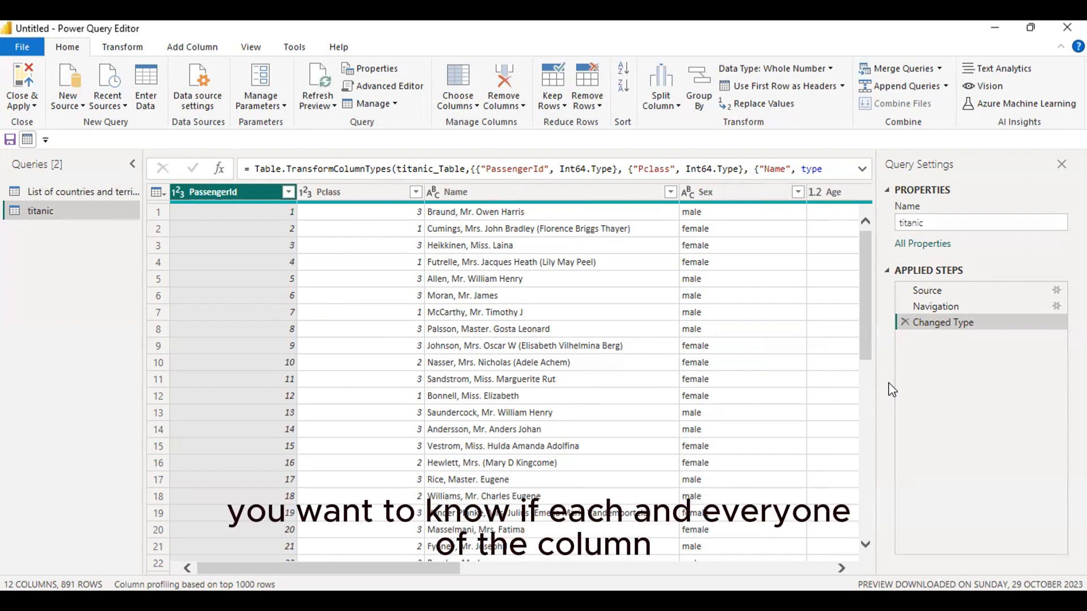
Step: Check the titanic query's columns one by one, from Pclass, Name and Sex to Age, SibSp and Parch
click(375, 190)
click(494, 191)
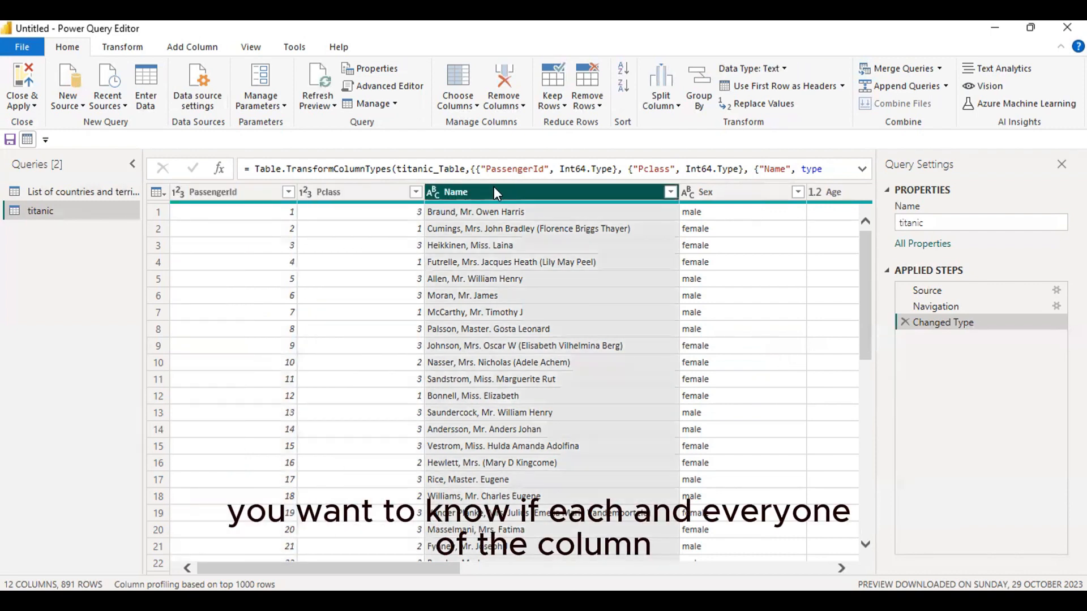
click(717, 192)
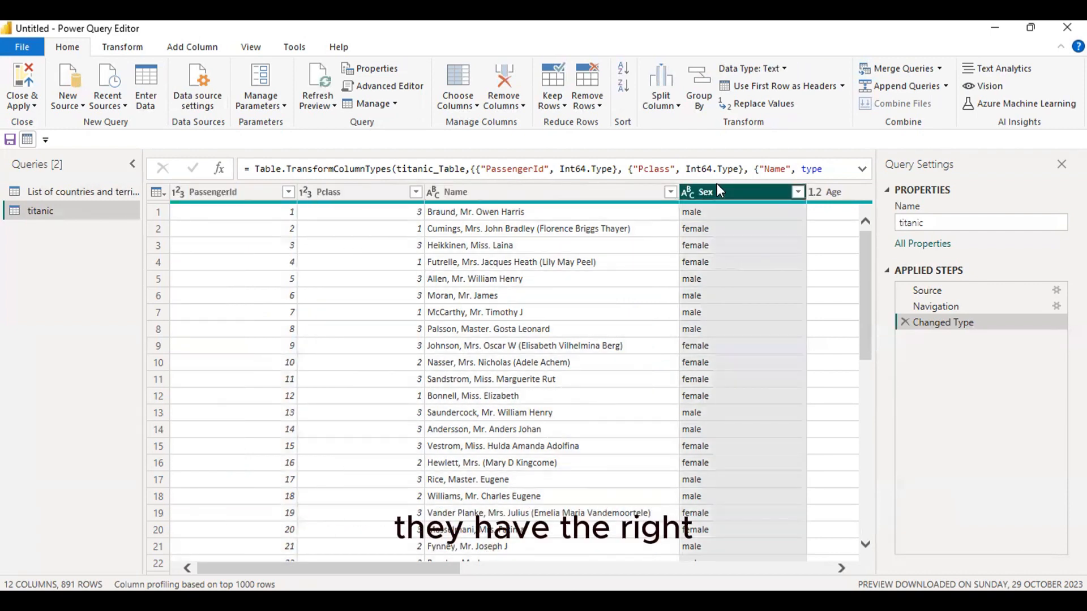
click(817, 191)
drag(445, 568, 605, 577)
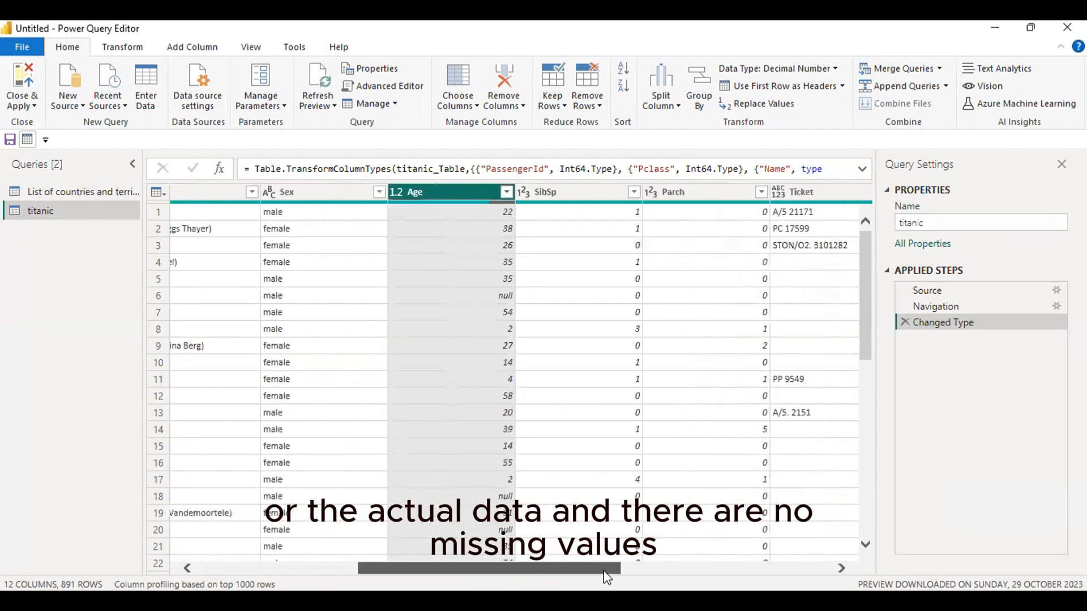
click(565, 187)
click(692, 190)
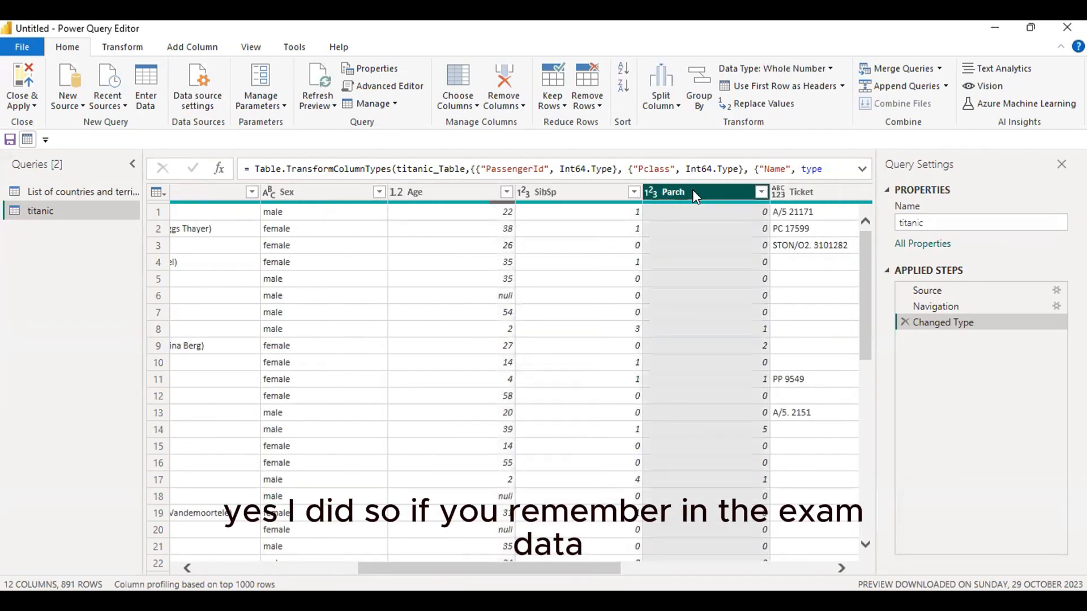
Step: Switch to the Titanic Data workbook in Excel and select the note about missing values on the Comments sheet
mouse_move(491, 601)
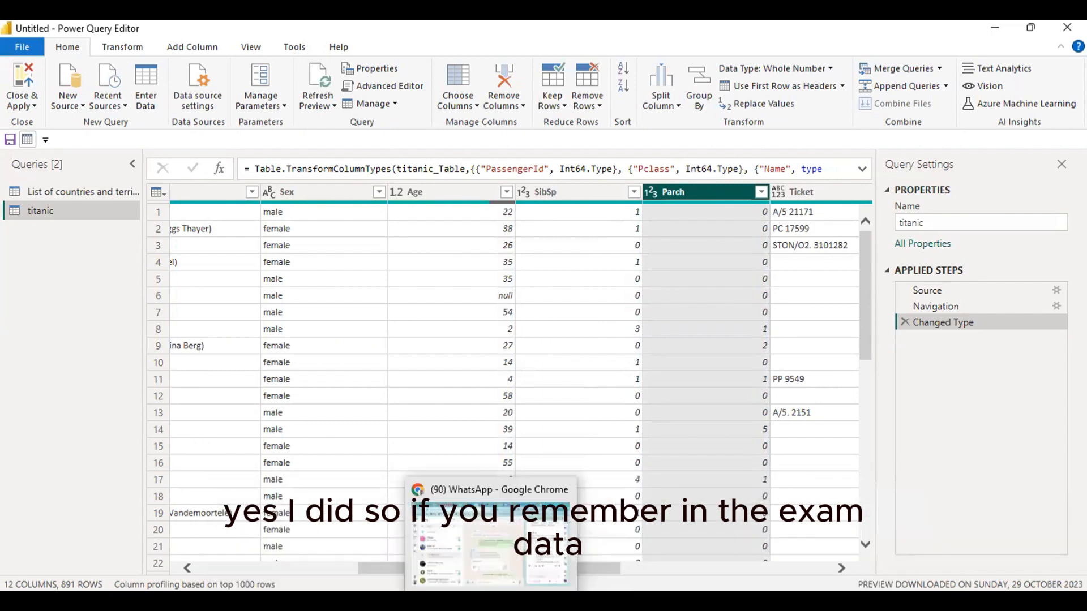
mouse_move(455, 601)
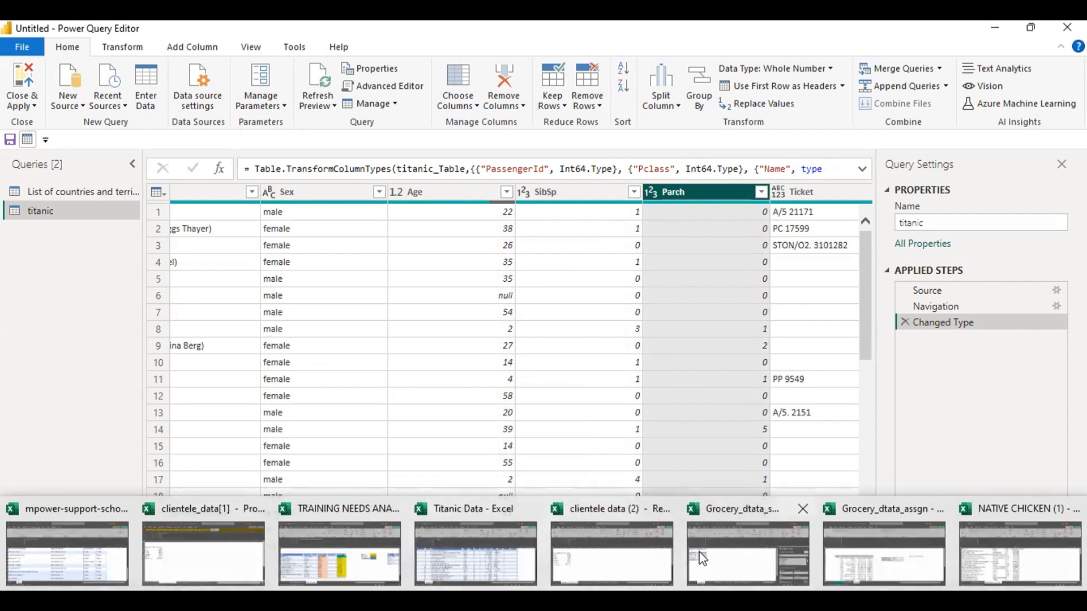
click(481, 543)
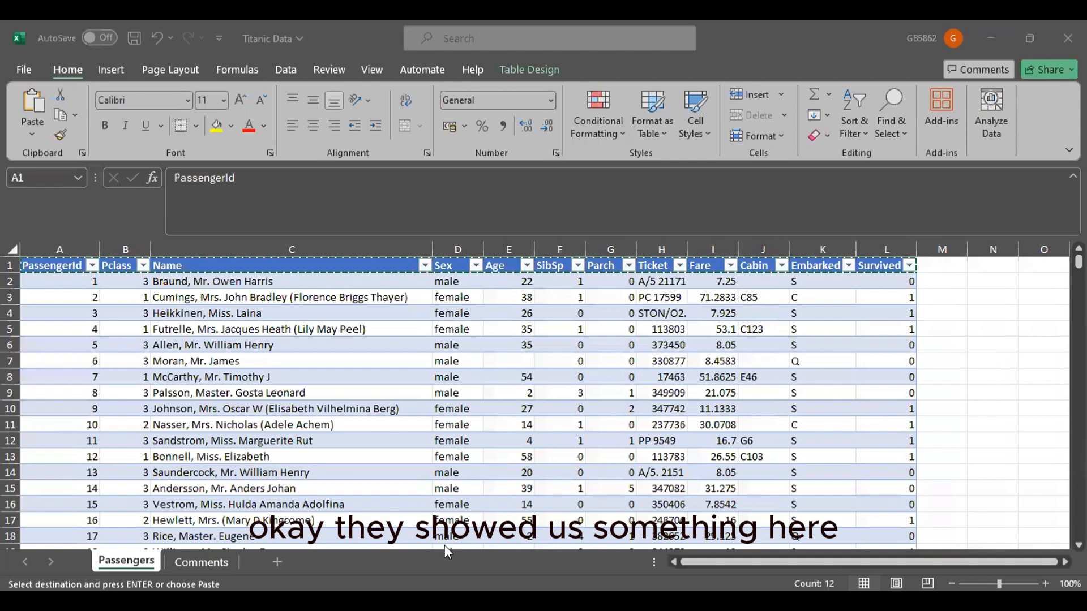
click(208, 559)
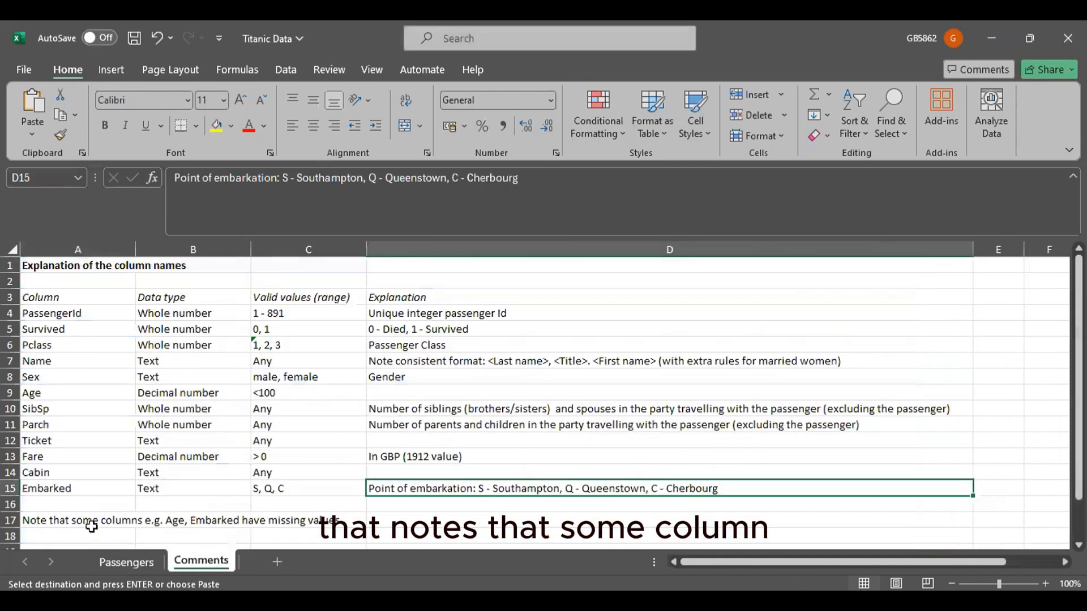
drag(92, 527, 286, 520)
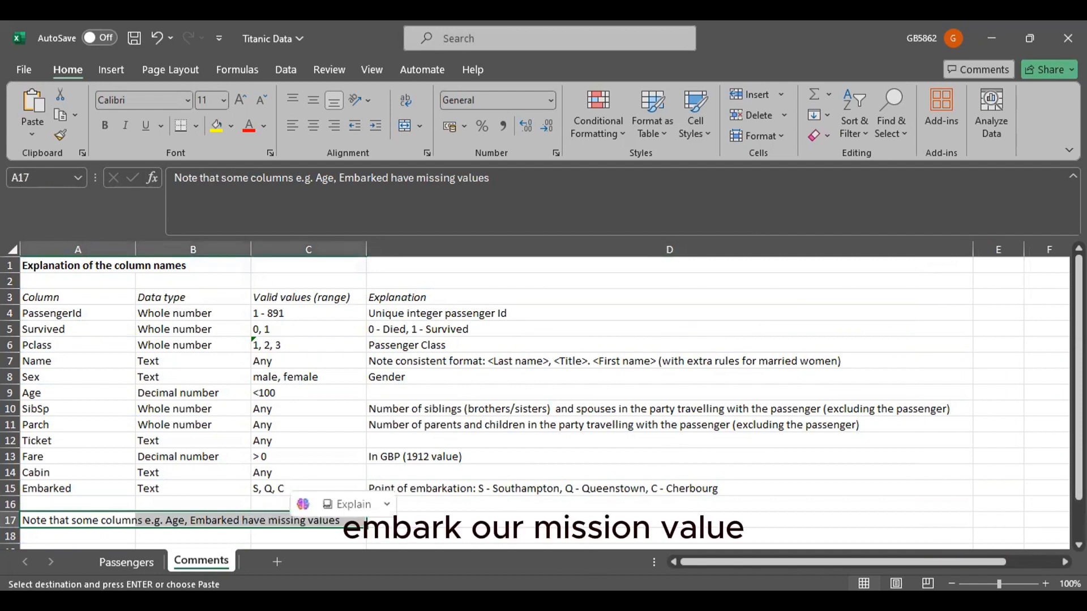
Step: Return to the Power Query Editor, outline and clear the row of ribbon categories, and show the View options
mouse_move(561, 601)
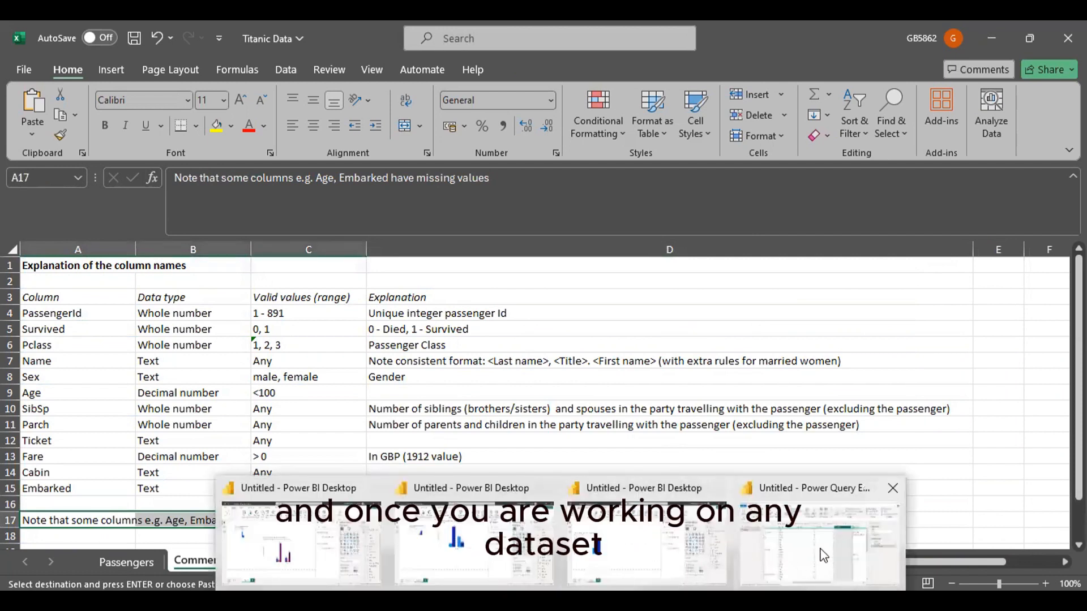
click(824, 556)
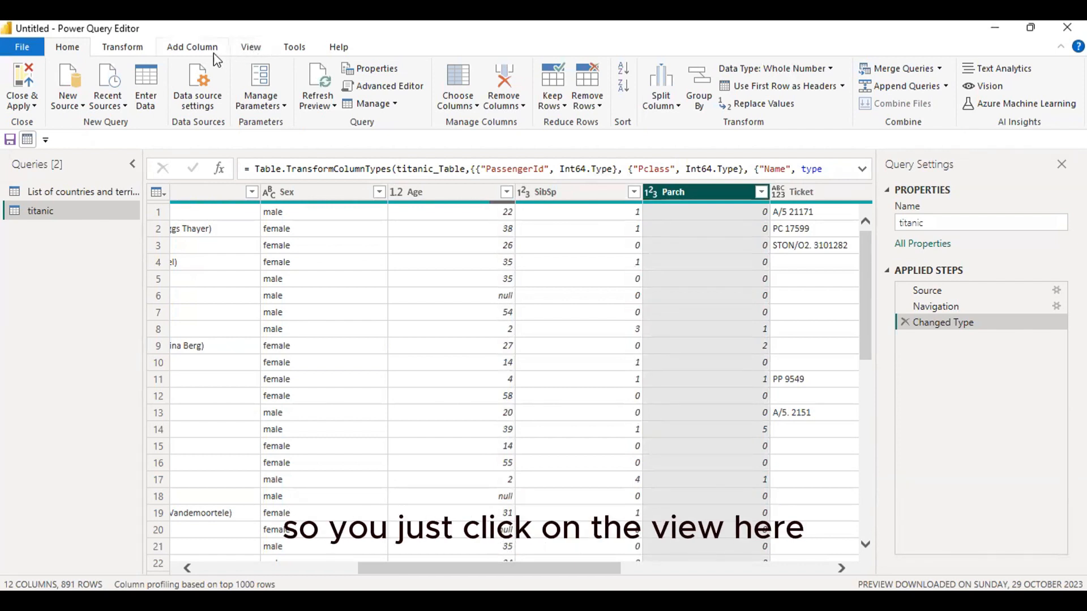
key(ctrl+2)
mouse_move(50, 38)
mouse_down()
mouse_move(72, 55)
mouse_move(373, 59)
mouse_up()
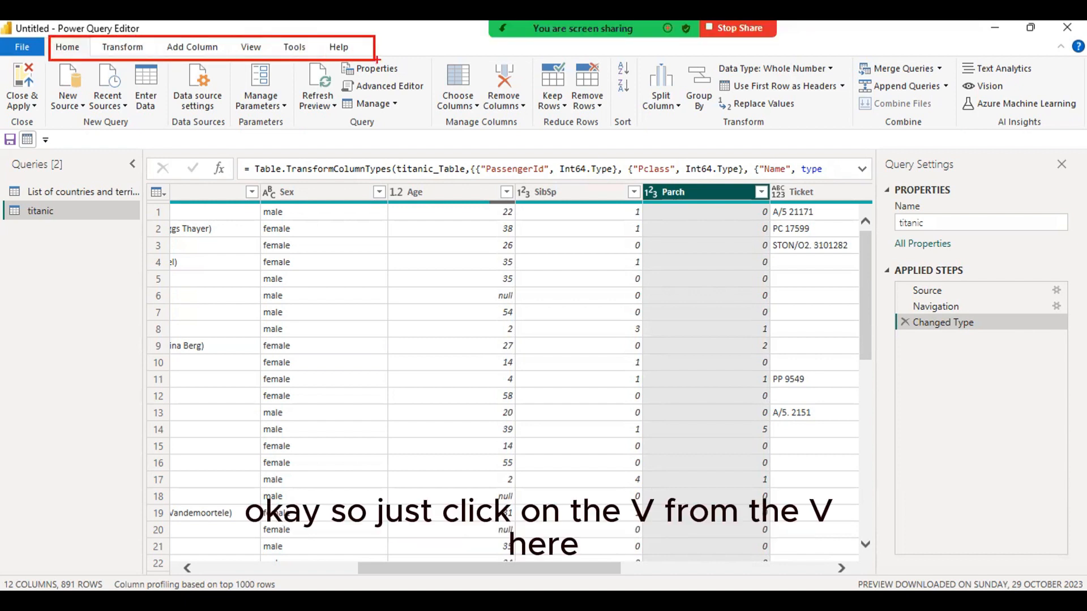
key(Escape)
click(253, 49)
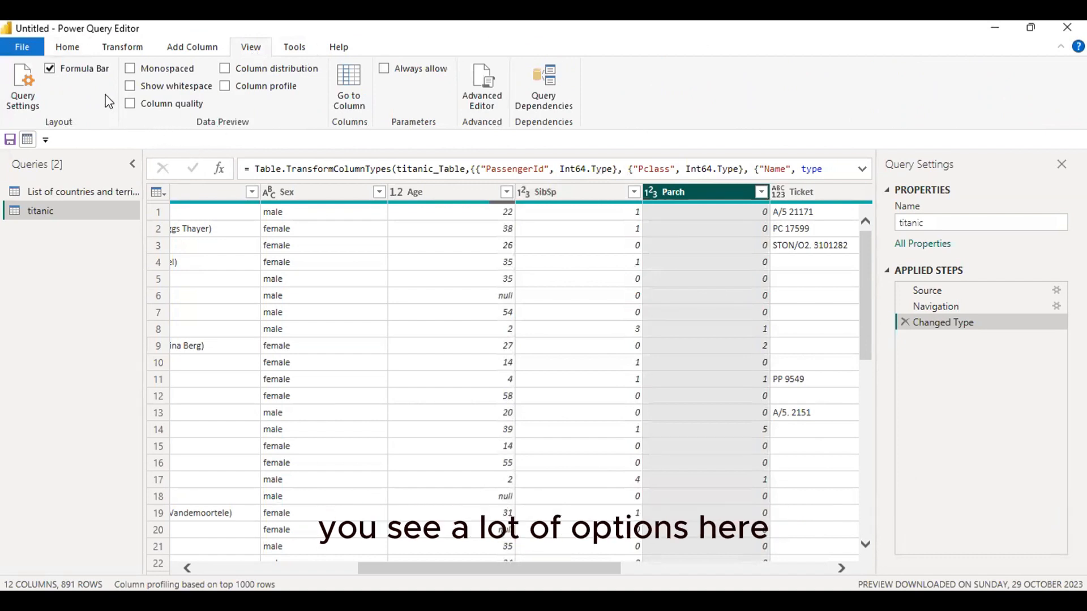
Step: Mark the Column quality, Column profile and Column distribution options with freehand ticks and clear the marks
key(ctrl+2)
drag(123, 102, 140, 97)
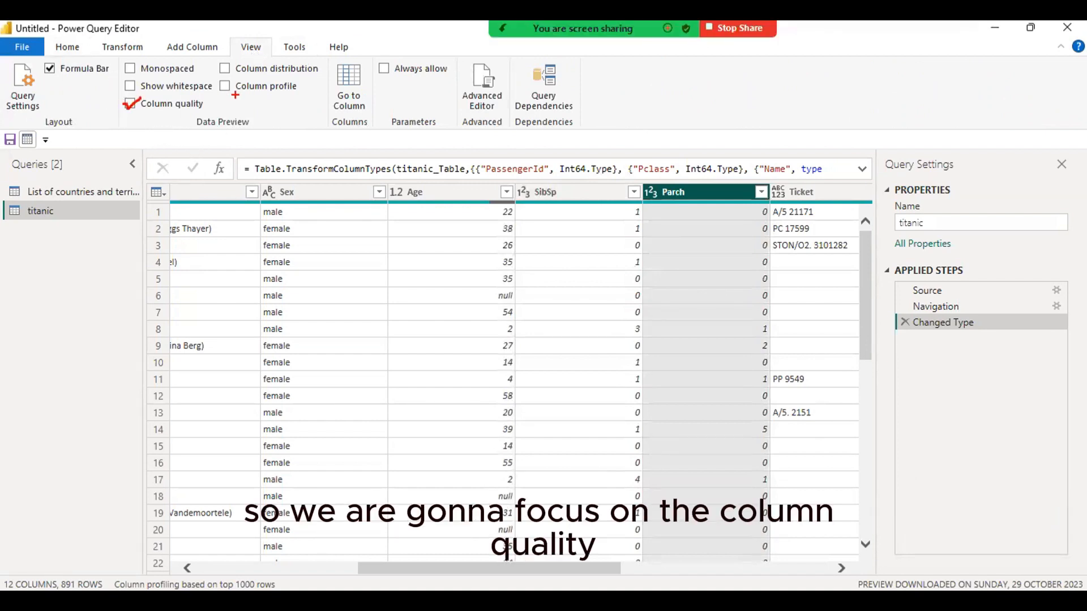
mouse_move(222, 81)
mouse_down()
mouse_move(249, 83)
mouse_move(246, 56)
mouse_up()
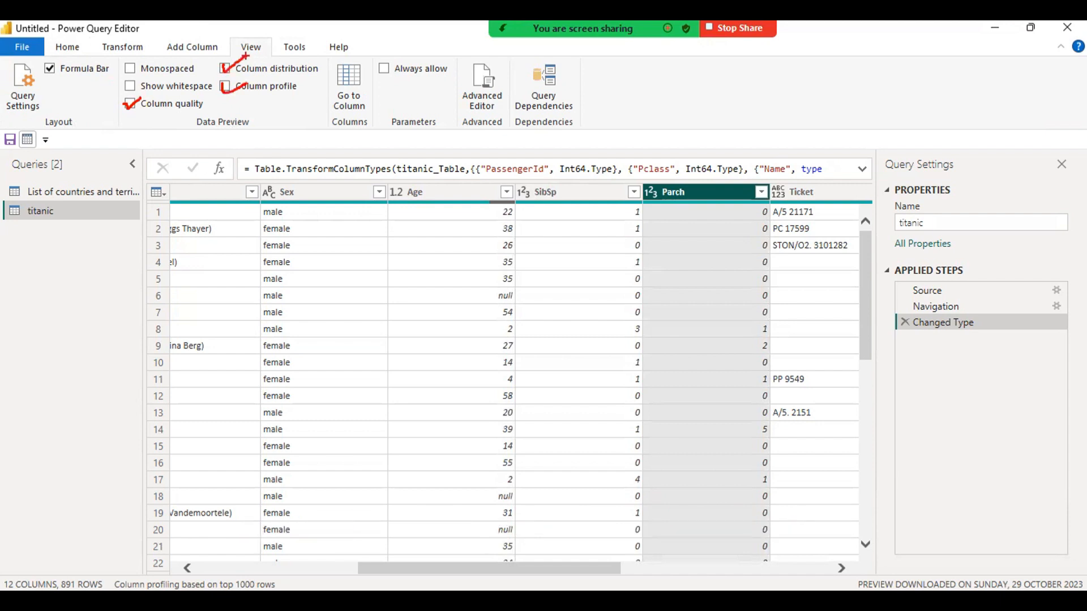
key(Escape)
Step: Turn on Column quality for the titanic query and examine the valid, error and empty percentages of its columns
drag(380, 569, 206, 564)
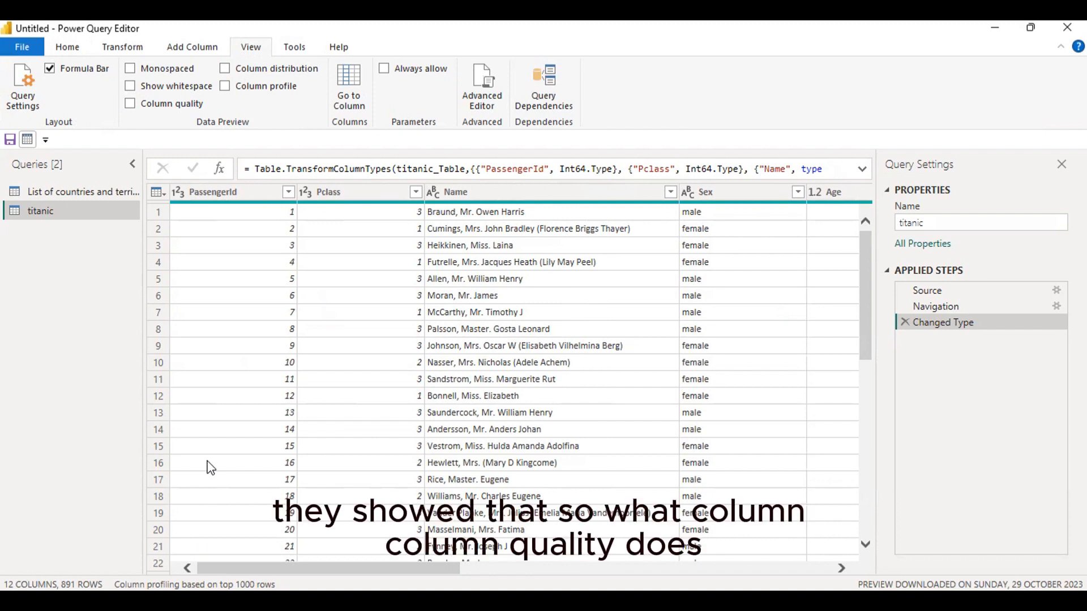
click(130, 108)
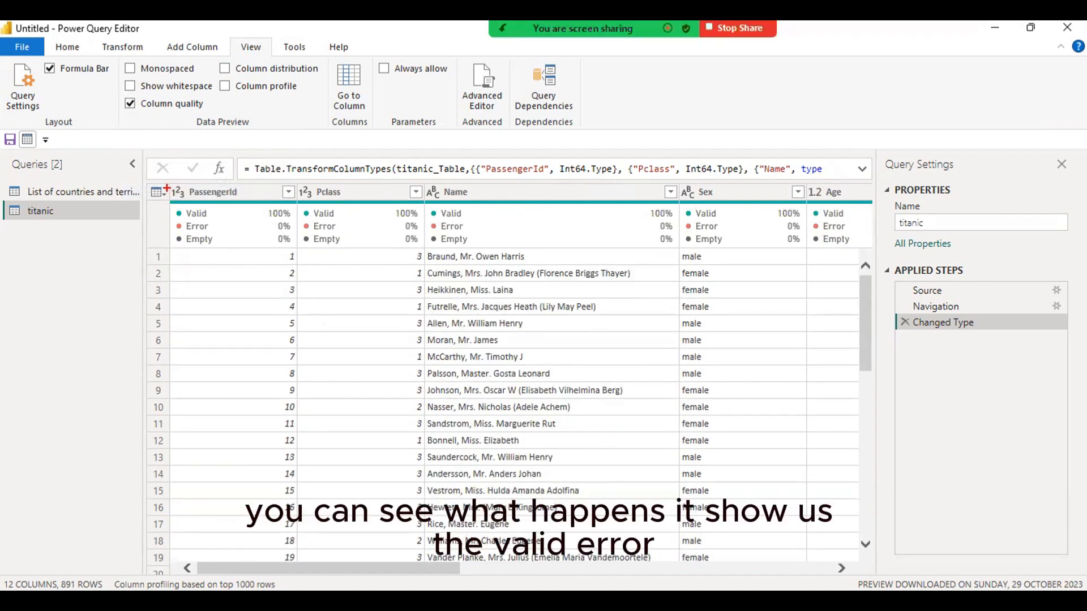
mouse_move(168, 189)
mouse_down()
mouse_move(184, 227)
mouse_move(309, 249)
mouse_move(886, 257)
mouse_up()
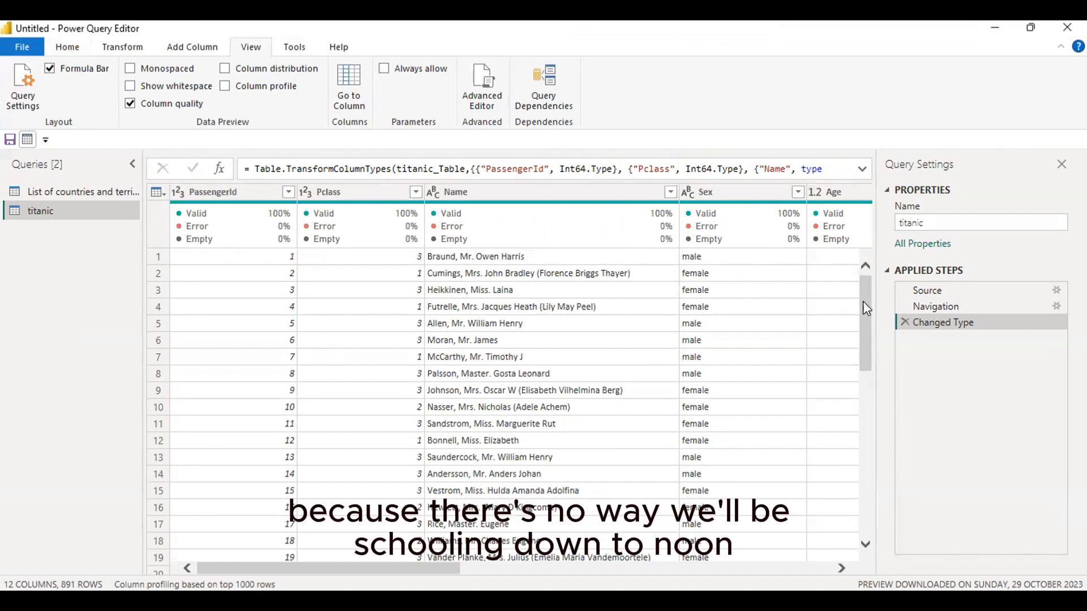
mouse_move(865, 321)
mouse_down()
mouse_move(859, 583)
mouse_move(847, 254)
mouse_up()
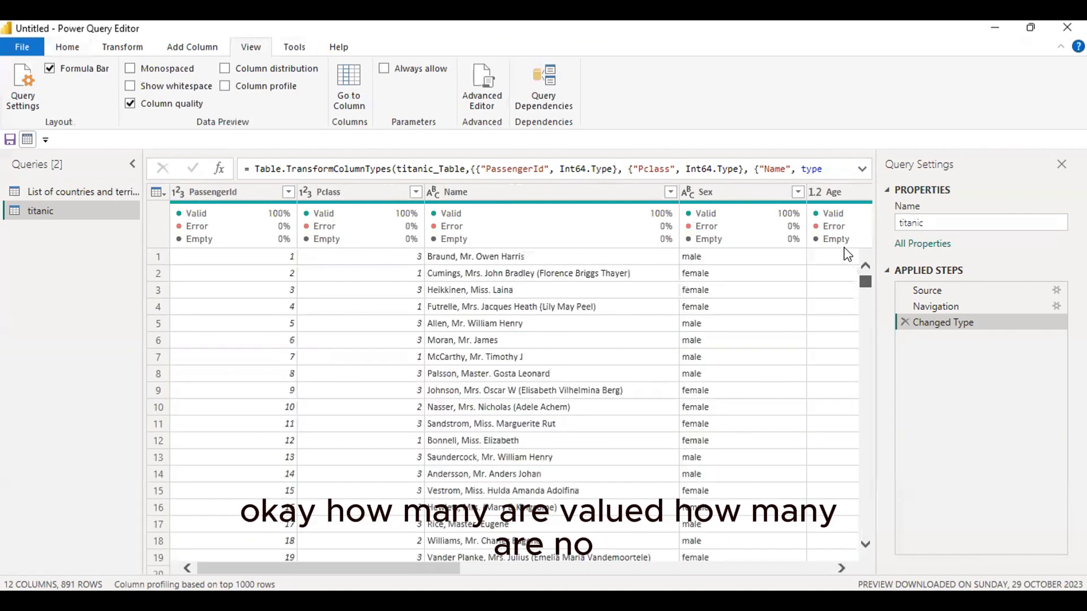
Step: Annotate PassengerId's Valid and Error lines, box its values with a handwritten "Ten" as a text example, and clear the drawing
key(ctrl+2)
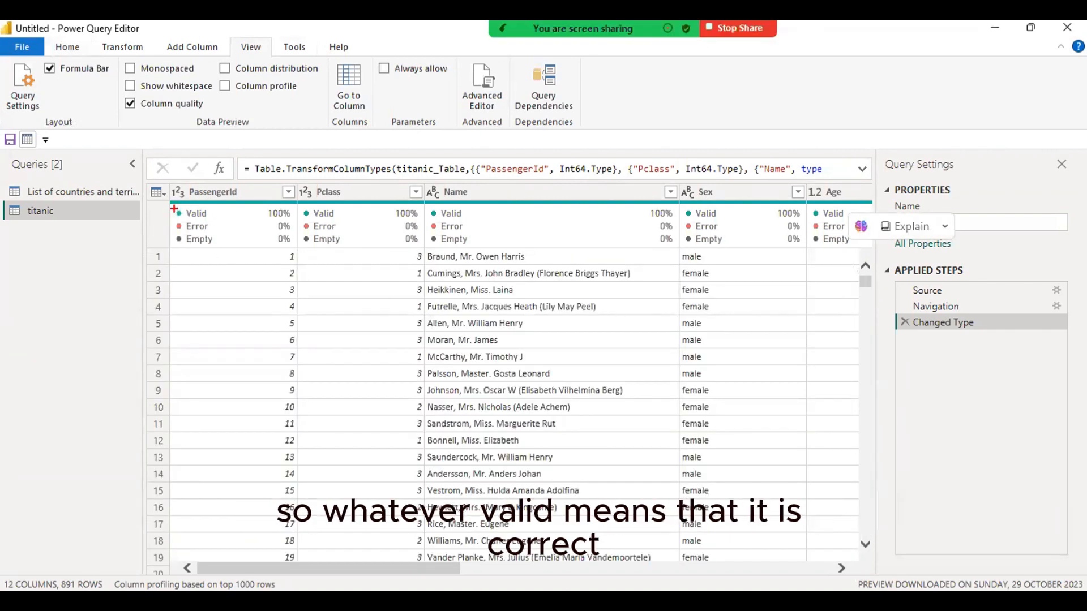
mouse_move(174, 209)
mouse_down()
mouse_move(304, 219)
mouse_move(270, 197)
mouse_move(190, 202)
mouse_move(224, 233)
mouse_up()
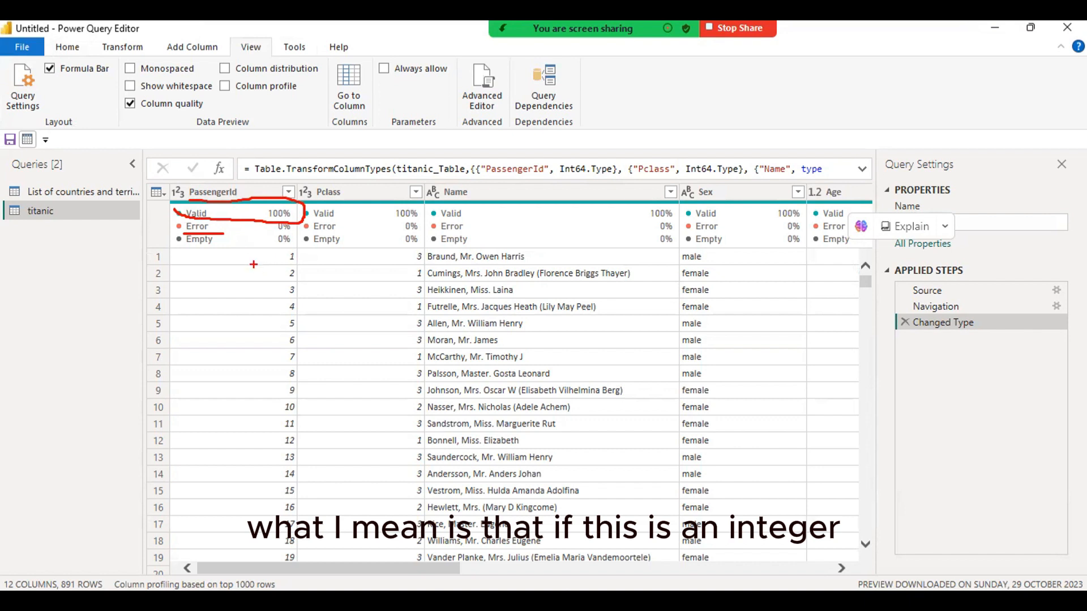
mouse_move(186, 251)
mouse_down()
mouse_move(289, 297)
mouse_move(299, 508)
mouse_up()
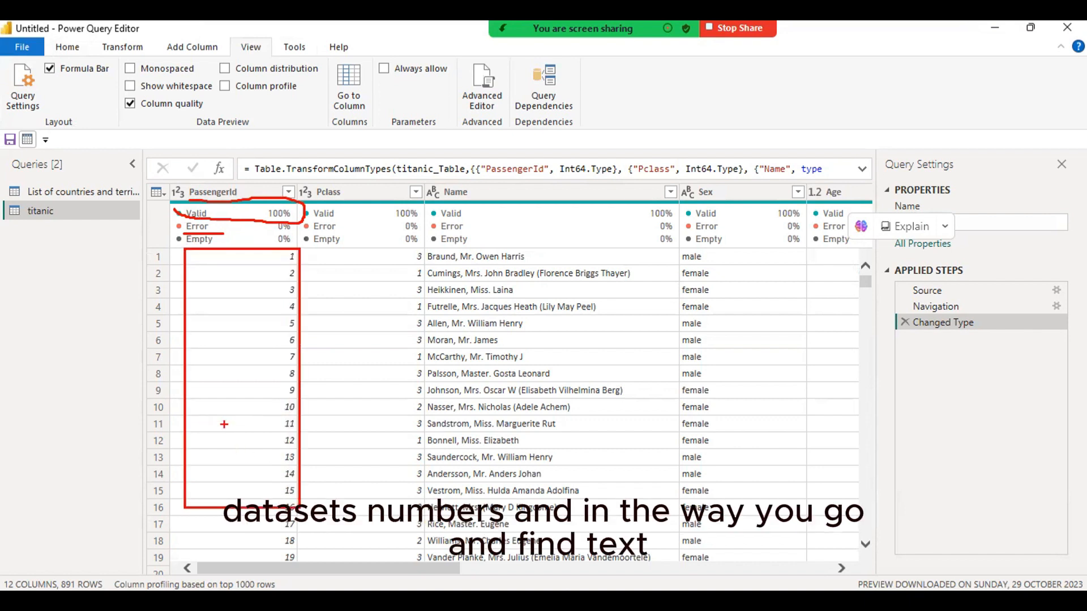
mouse_move(215, 399)
mouse_down()
mouse_move(215, 412)
mouse_move(230, 395)
mouse_up()
drag(225, 404, 247, 409)
mouse_move(252, 410)
mouse_down()
mouse_move(256, 400)
mouse_move(273, 410)
mouse_up()
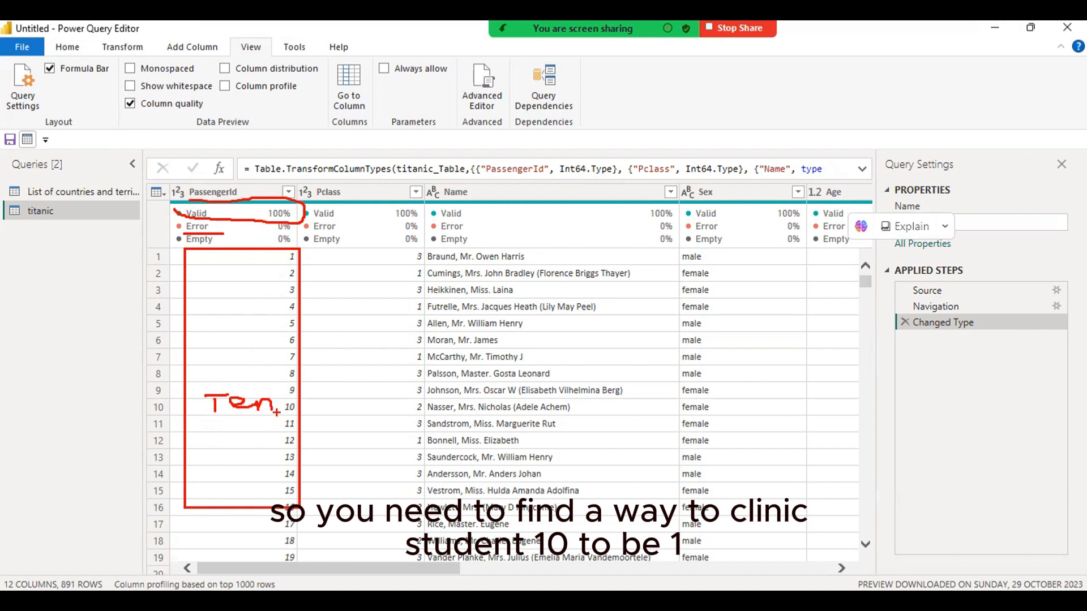
key(Escape)
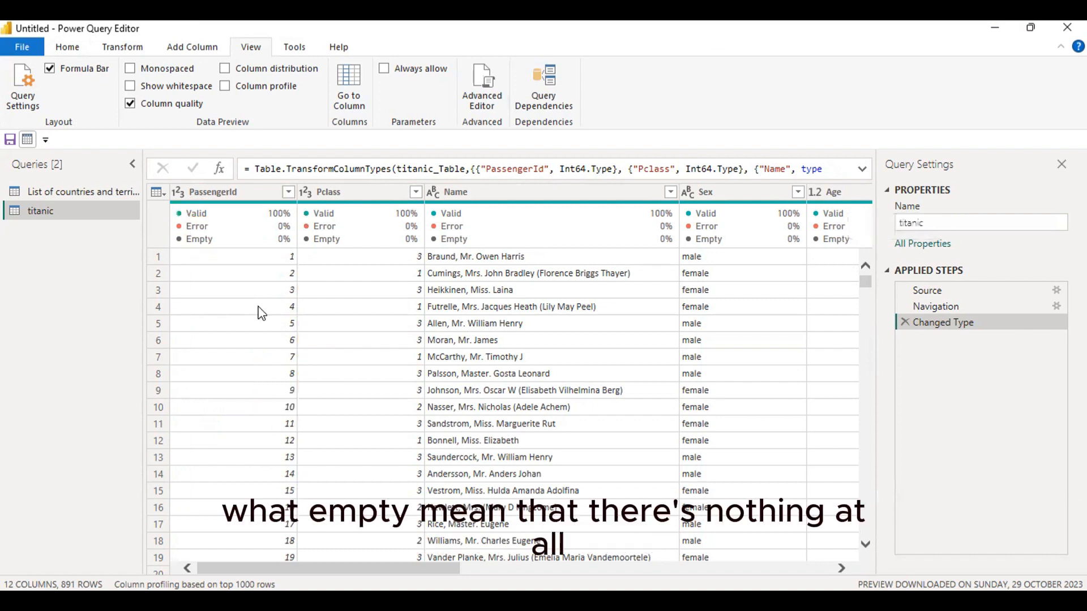
Step: Box PassengerId's Empty line, underline several of its rows as examples of blank values, and clear the drawing
key(ctrl+2)
mouse_move(182, 231)
mouse_down()
mouse_move(203, 247)
mouse_move(298, 244)
mouse_up()
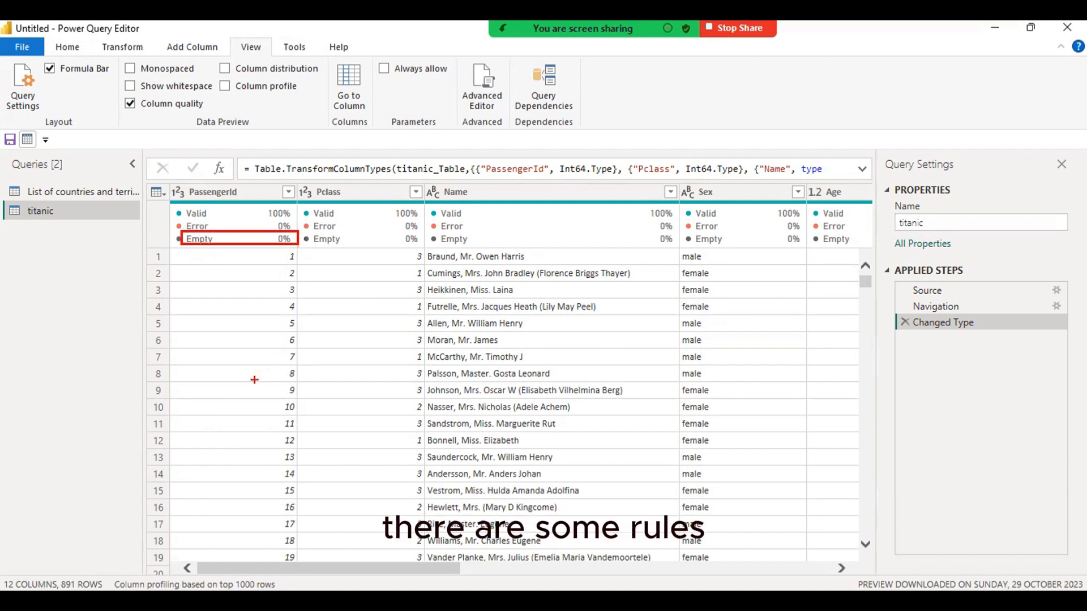
mouse_move(255, 380)
mouse_down()
mouse_move(292, 373)
mouse_move(298, 402)
mouse_up()
drag(251, 444, 281, 447)
mouse_move(256, 484)
mouse_down()
mouse_move(300, 491)
mouse_move(291, 499)
mouse_up()
drag(257, 511, 290, 520)
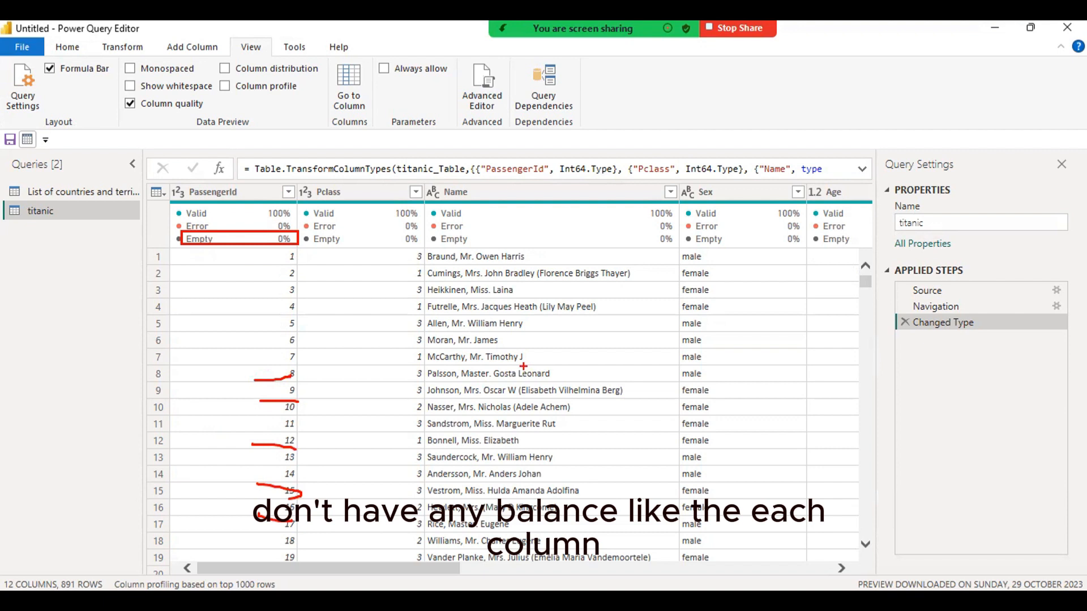
key(Escape)
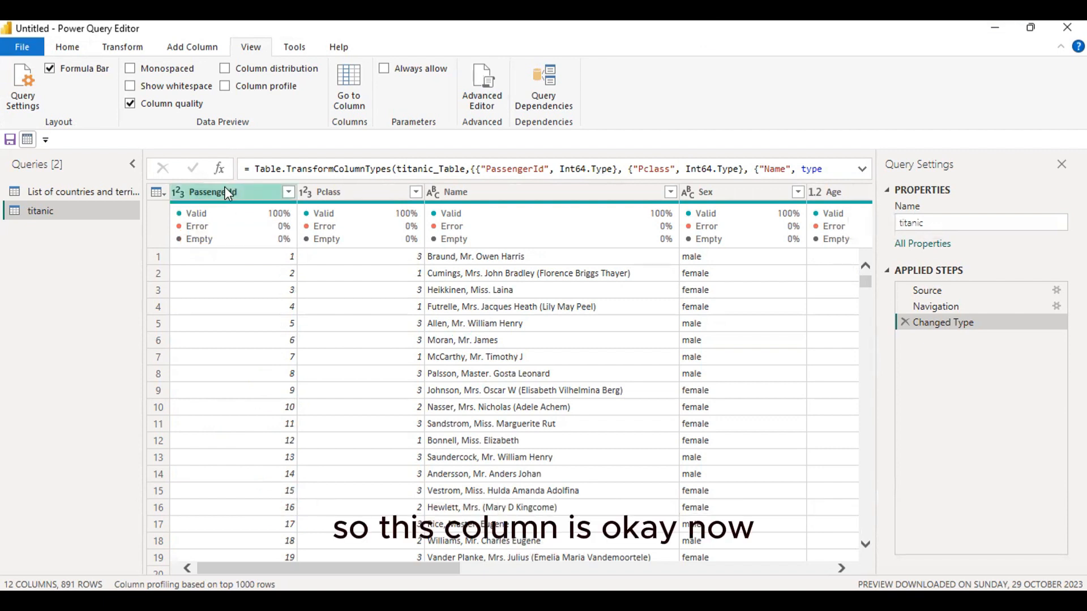
Step: Review the column quality figures of PassengerId, Pclass, Name, Sex, Age and SibSp one after another
click(227, 192)
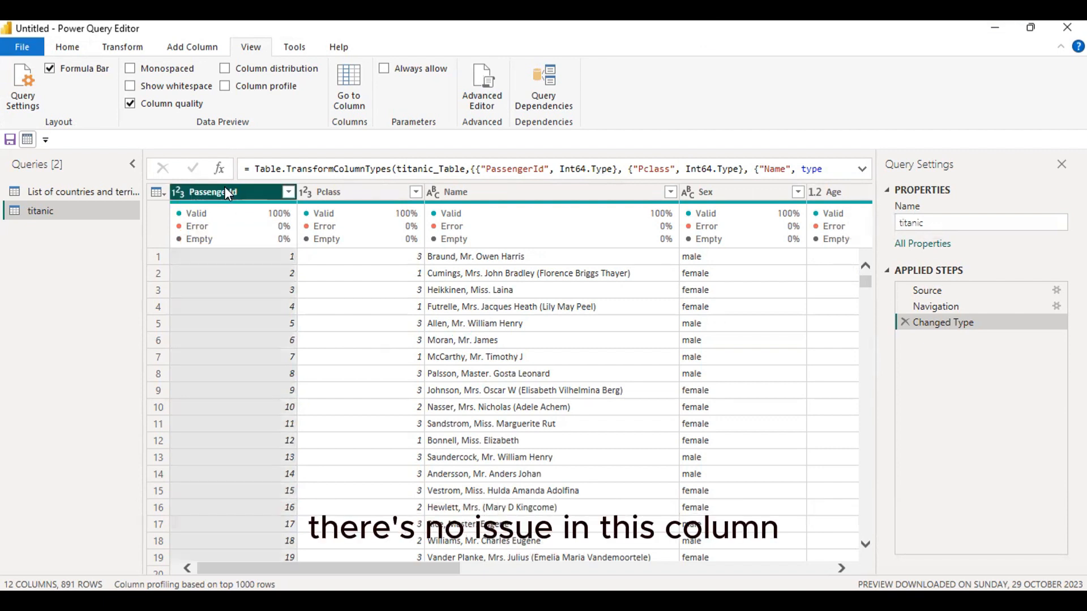
click(348, 197)
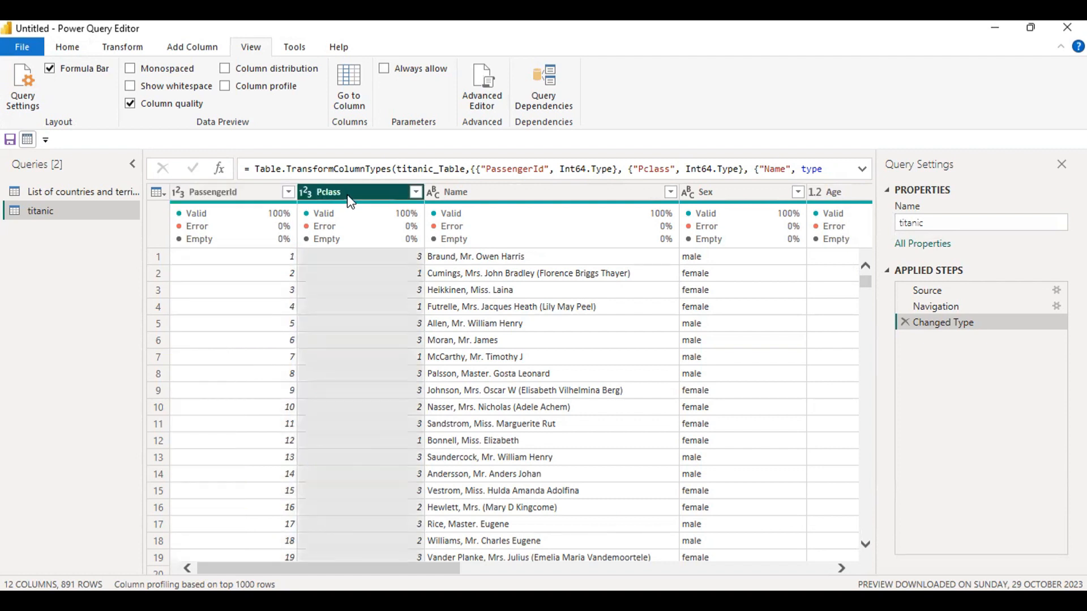
click(473, 186)
drag(431, 564, 564, 564)
click(397, 192)
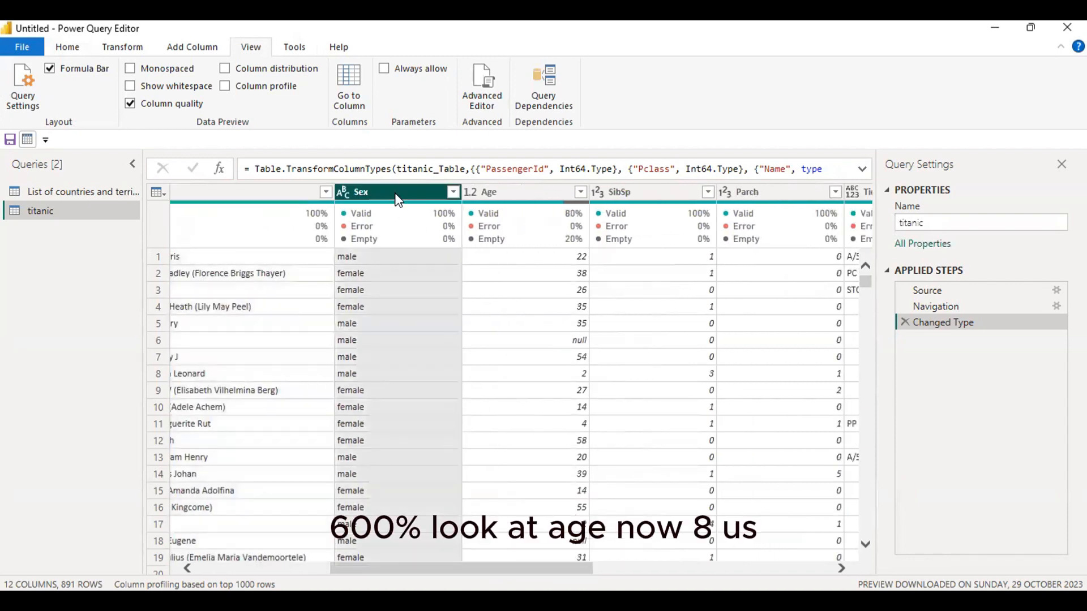
click(504, 193)
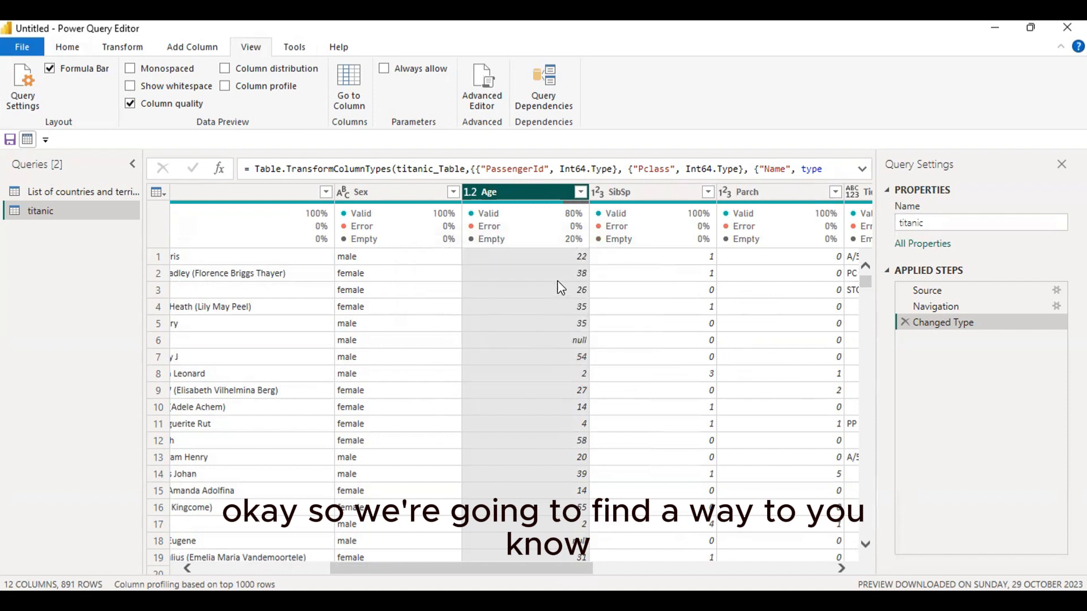
click(637, 192)
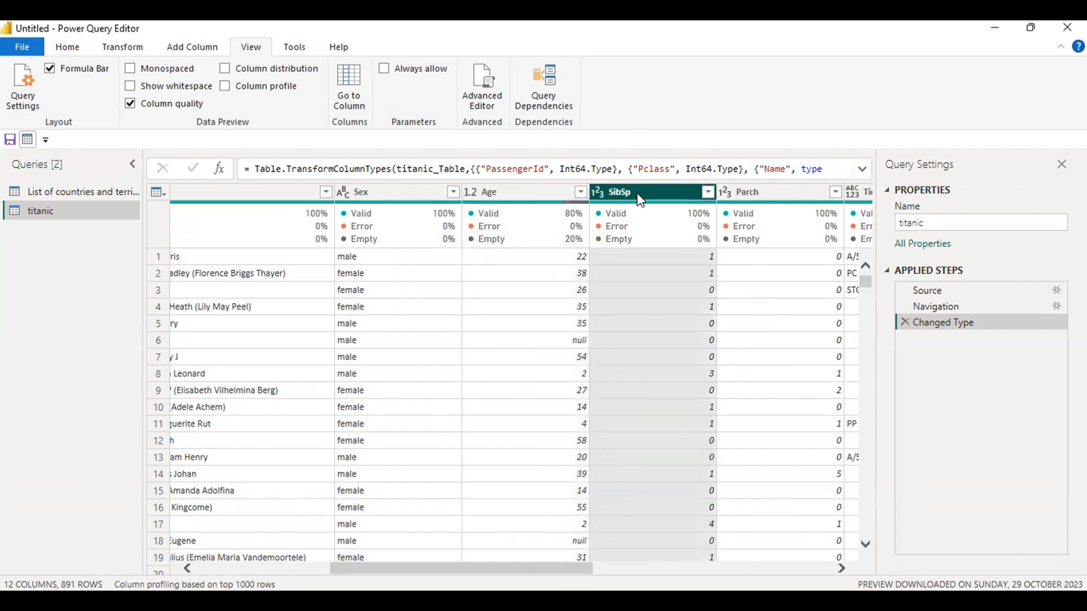
Step: Filter the Age column to only its null rows, then delete the Filtered Rows step after viewing them
click(581, 192)
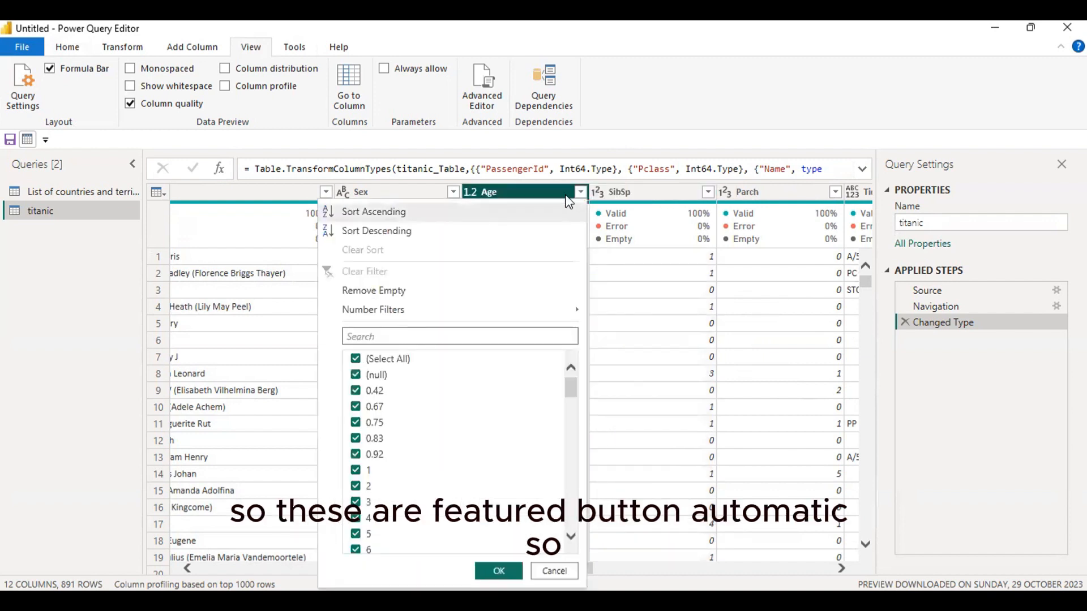
click(357, 358)
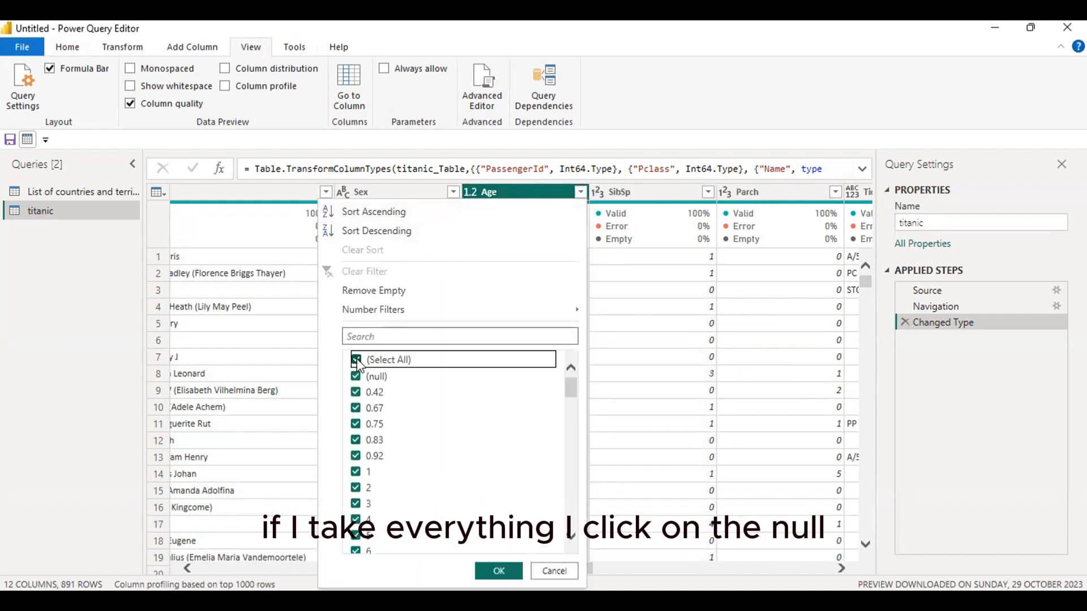
click(357, 376)
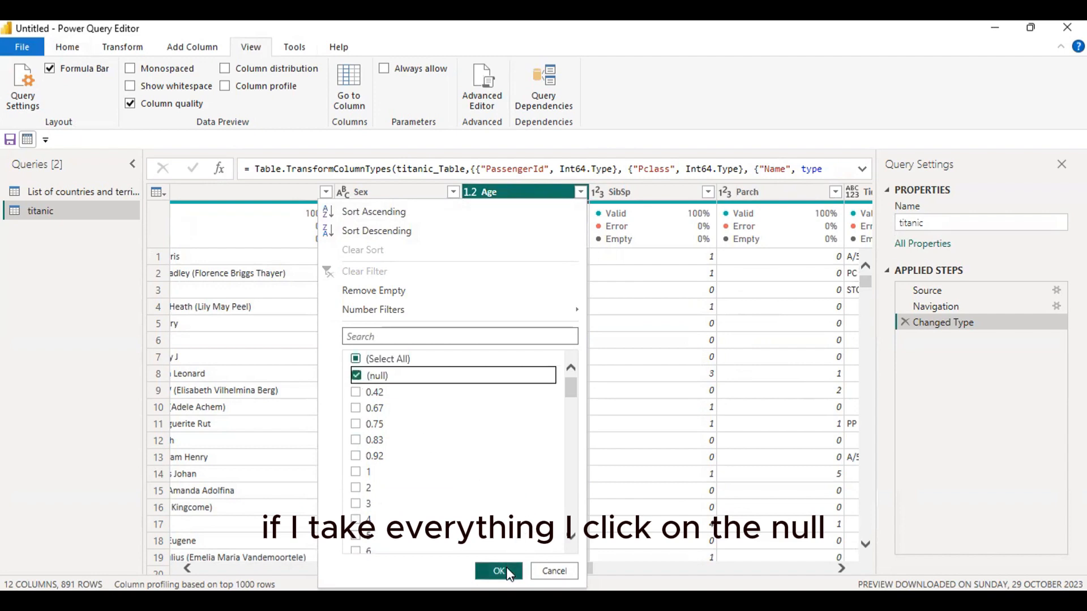
click(499, 571)
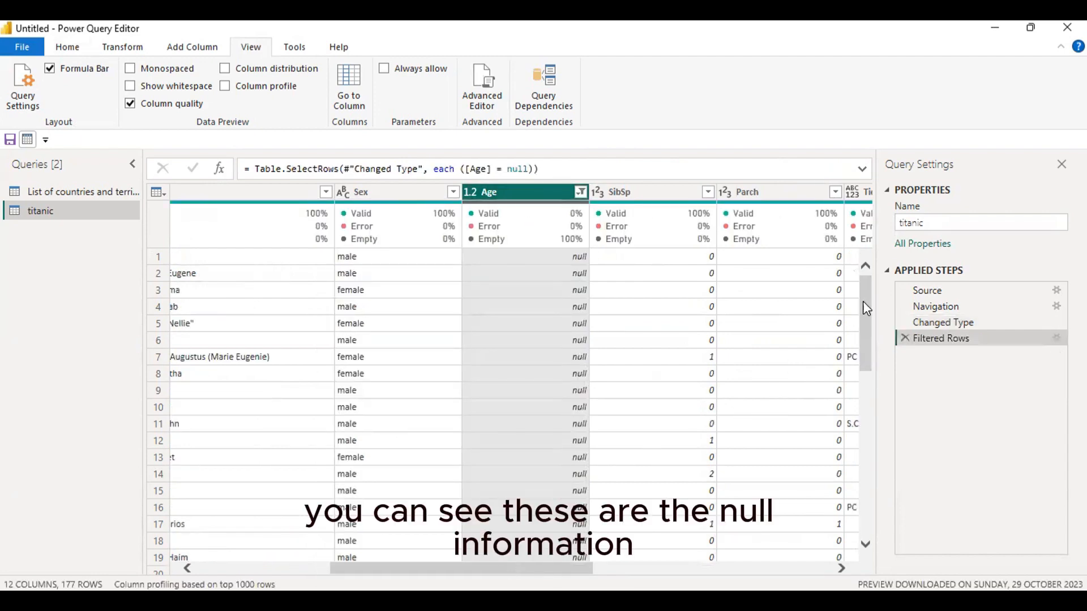
drag(866, 298, 850, 223)
click(905, 338)
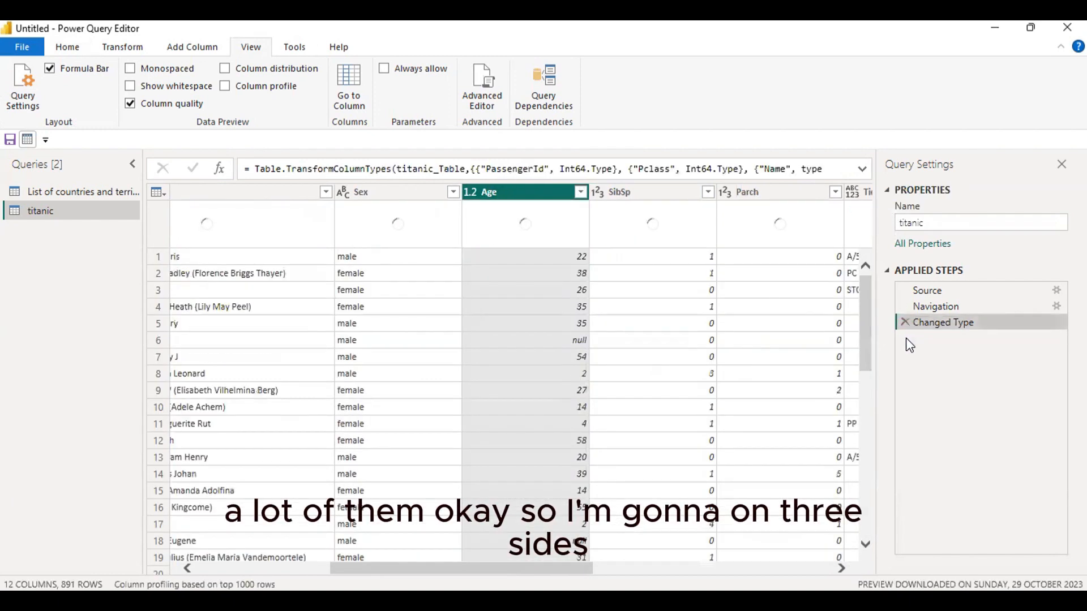
Step: Review the column quality figures from SibSp through Embarked, and show the detailed valid, error and empty counts for Embarked
click(657, 188)
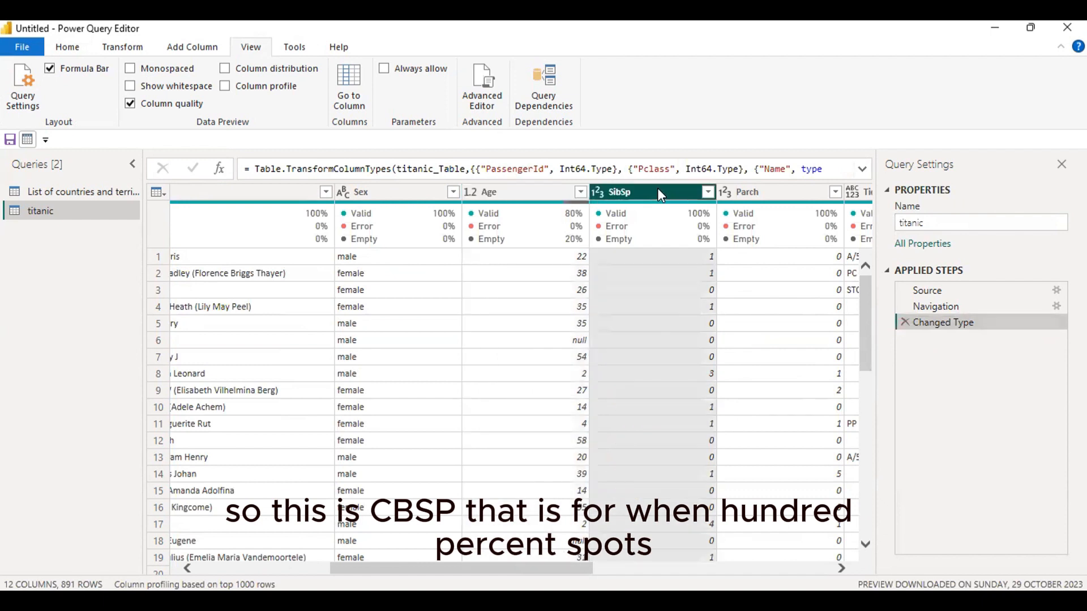
drag(575, 571, 669, 558)
click(532, 195)
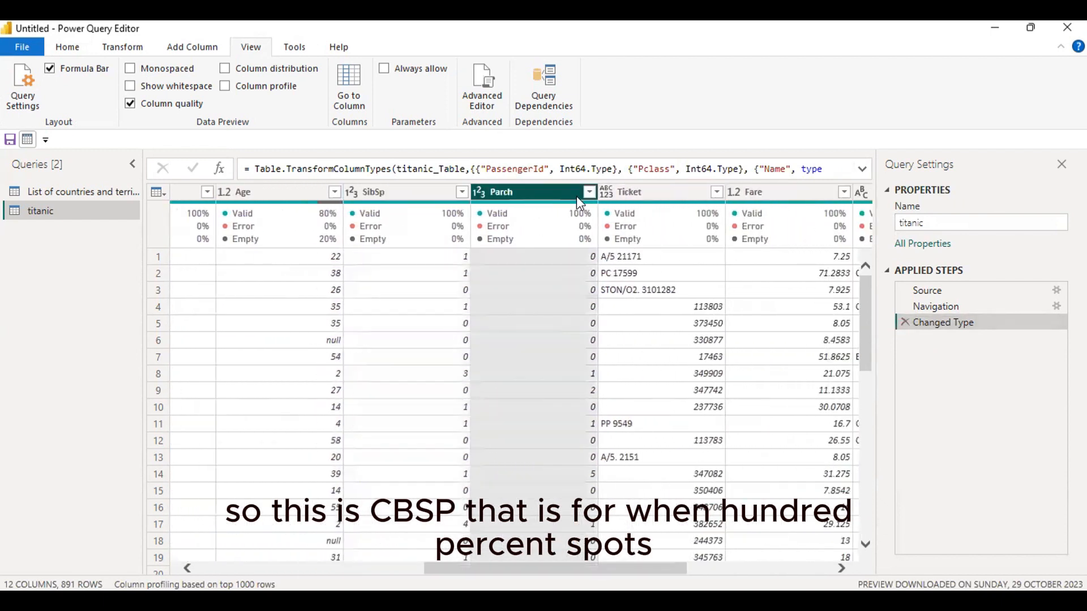
click(637, 195)
drag(603, 573, 707, 560)
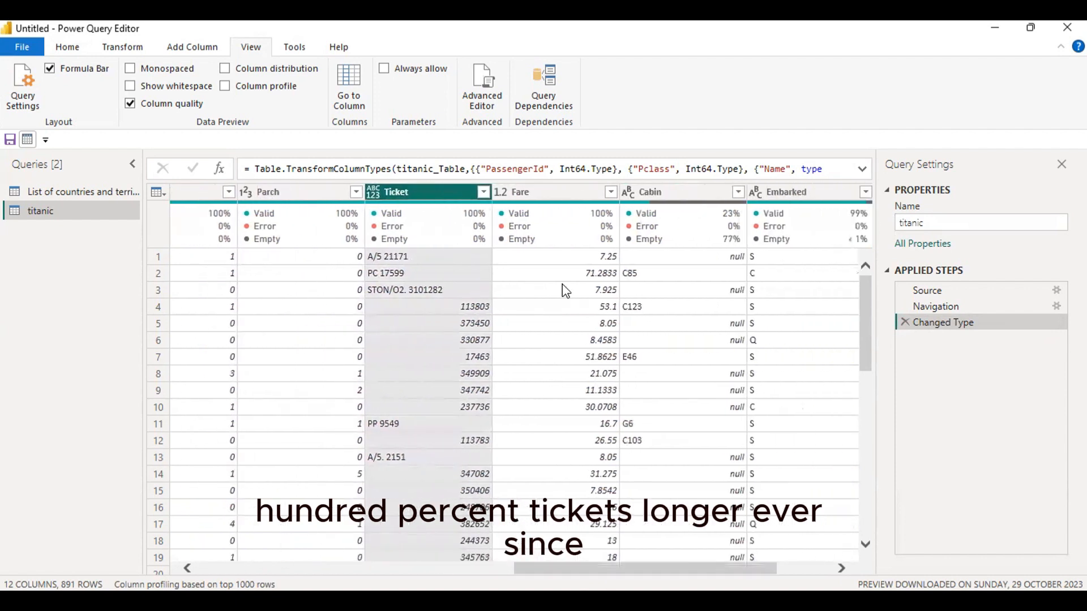
click(696, 195)
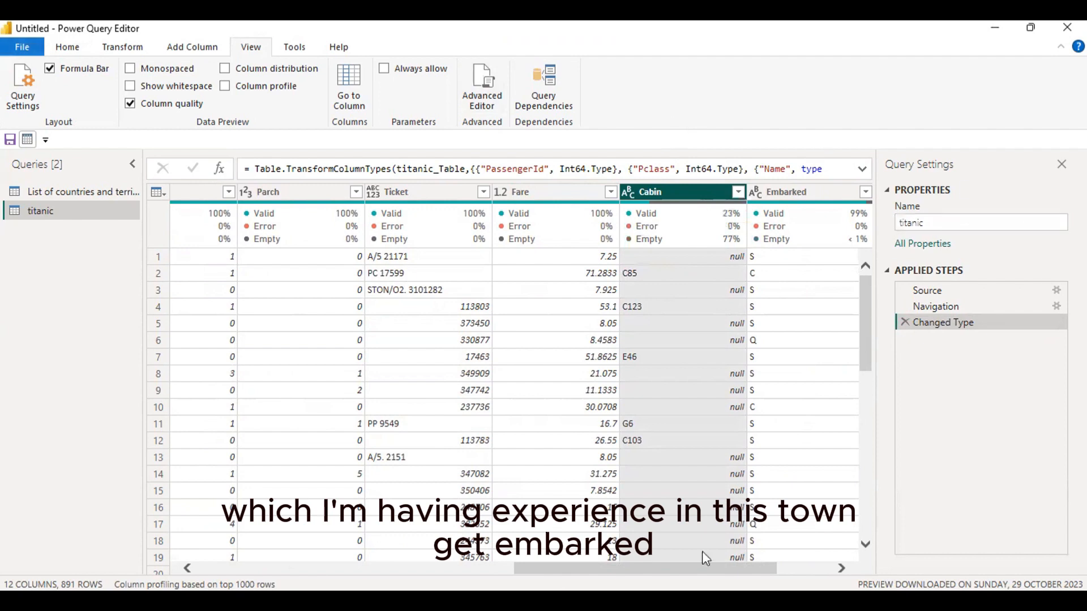
click(803, 195)
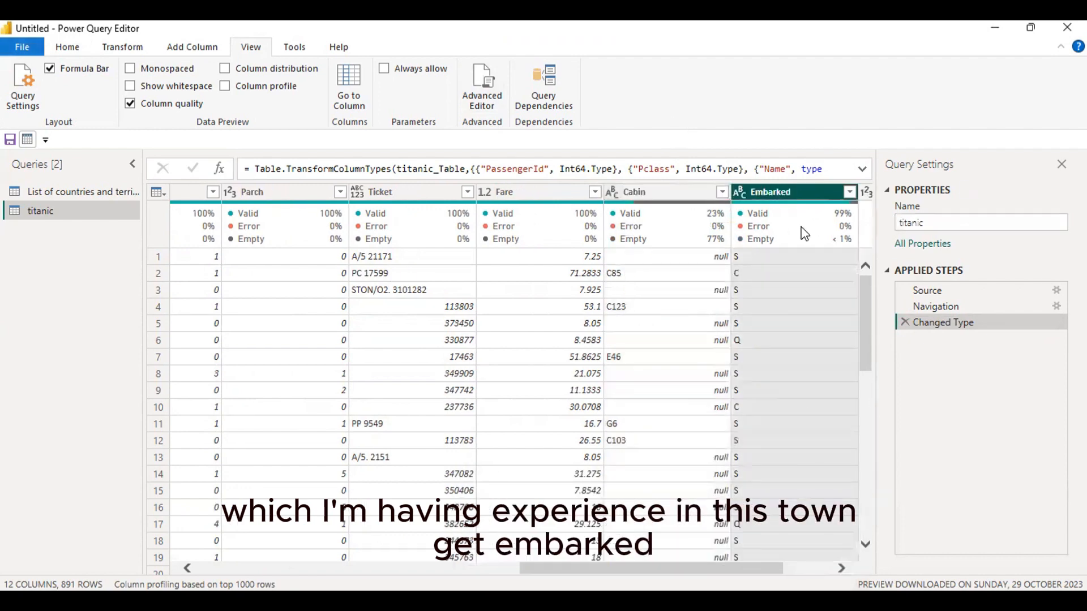
drag(760, 566, 822, 574)
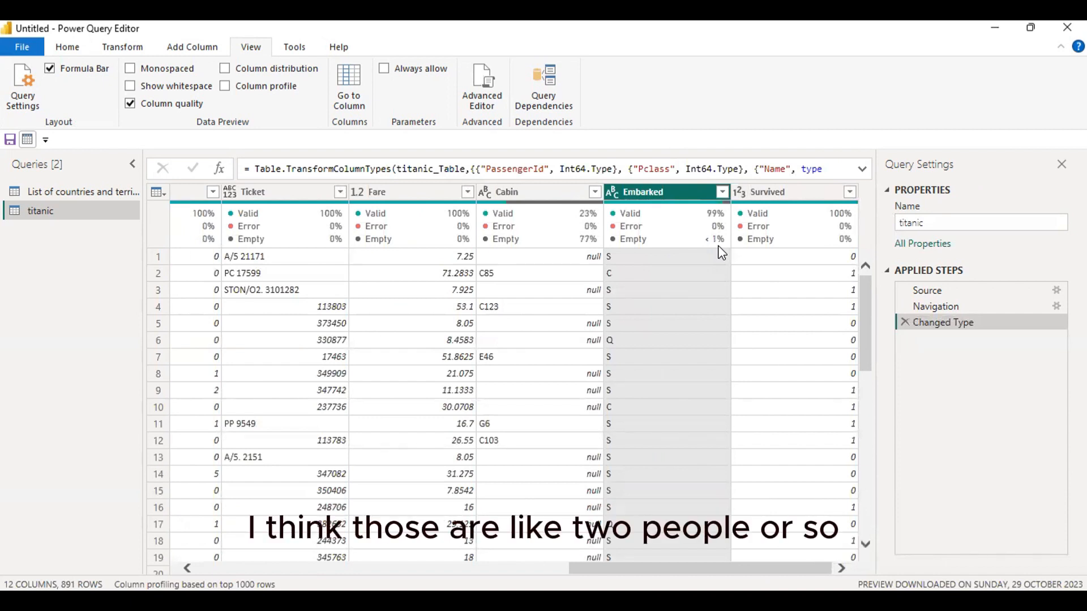
mouse_move(713, 249)
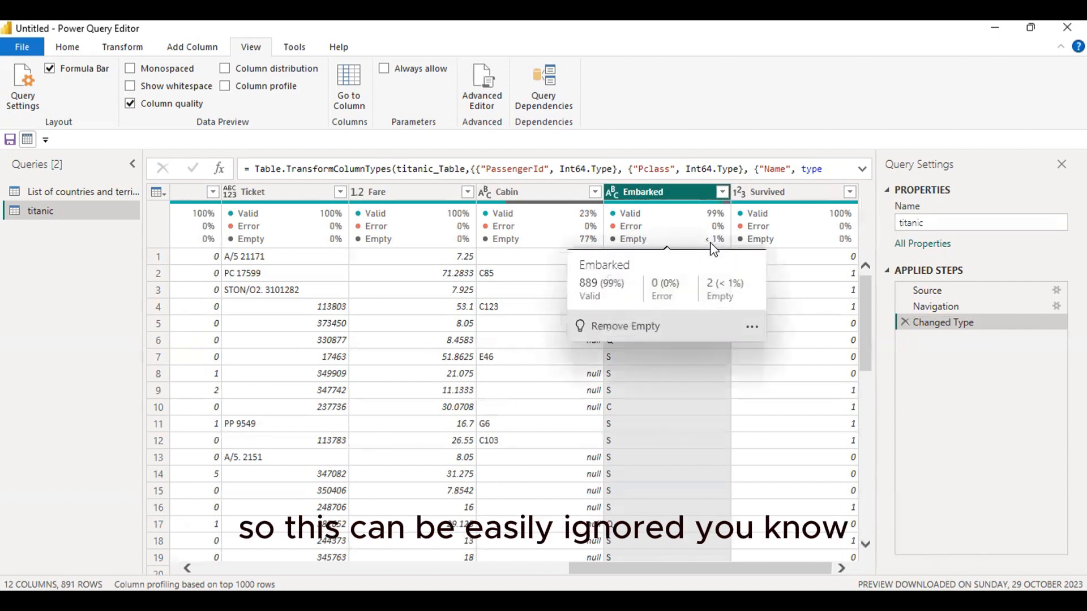
Step: Filter the Embarked column to only its null rows
click(721, 191)
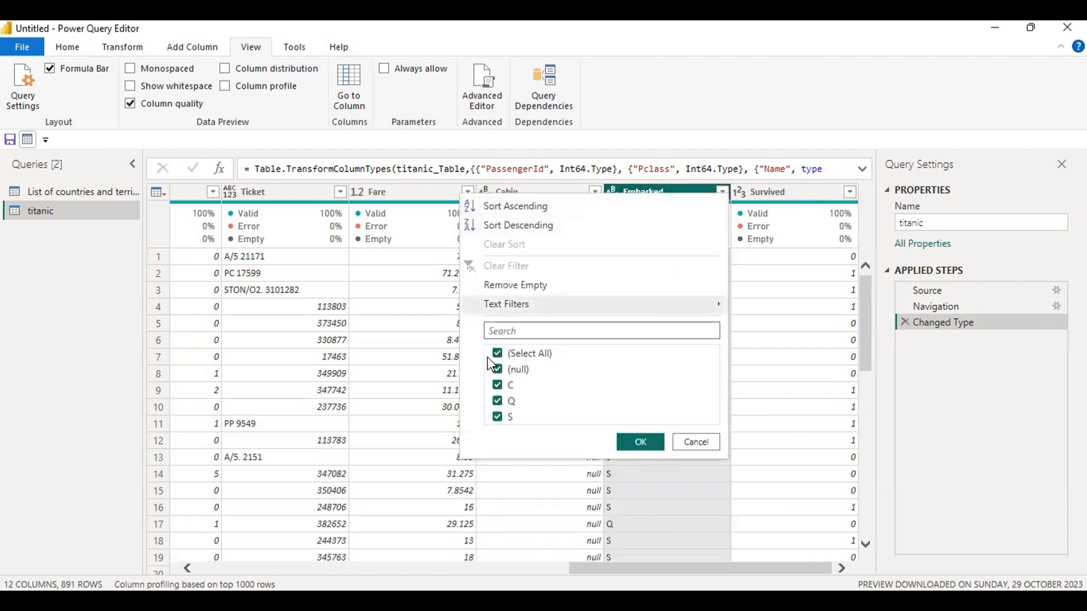
click(498, 354)
click(497, 370)
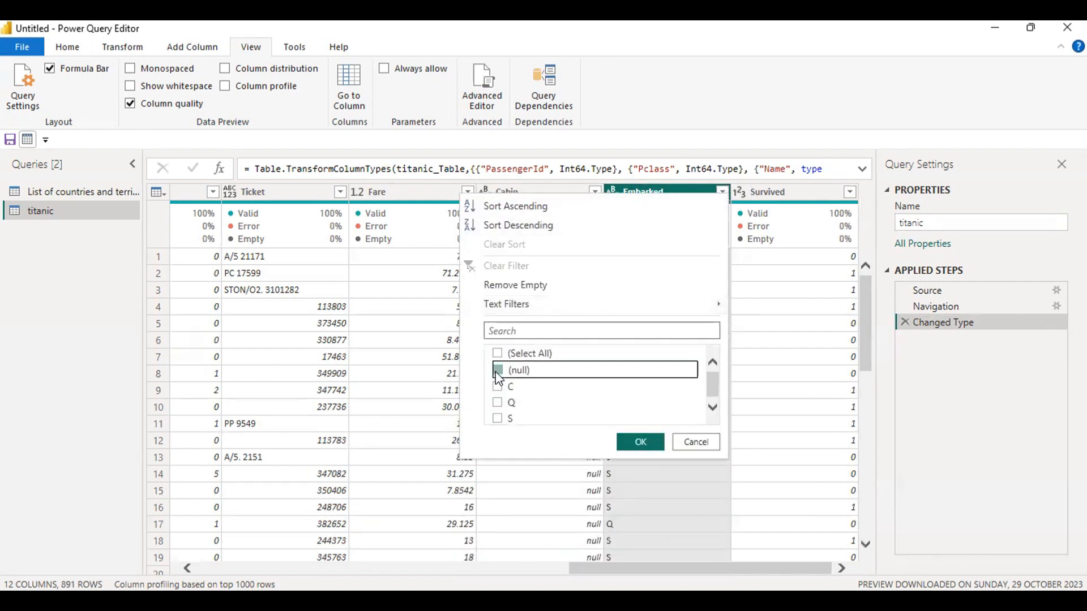
click(640, 442)
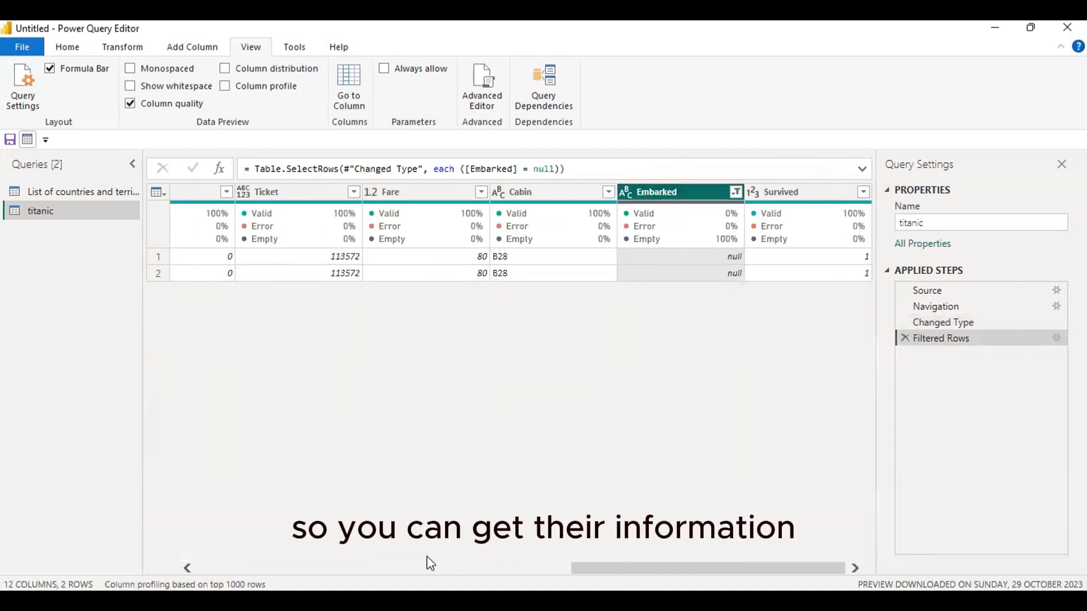
Step: Inspect the other columns of the rows without an Embarked value, then delete the Filtered Rows step
drag(610, 575, 341, 544)
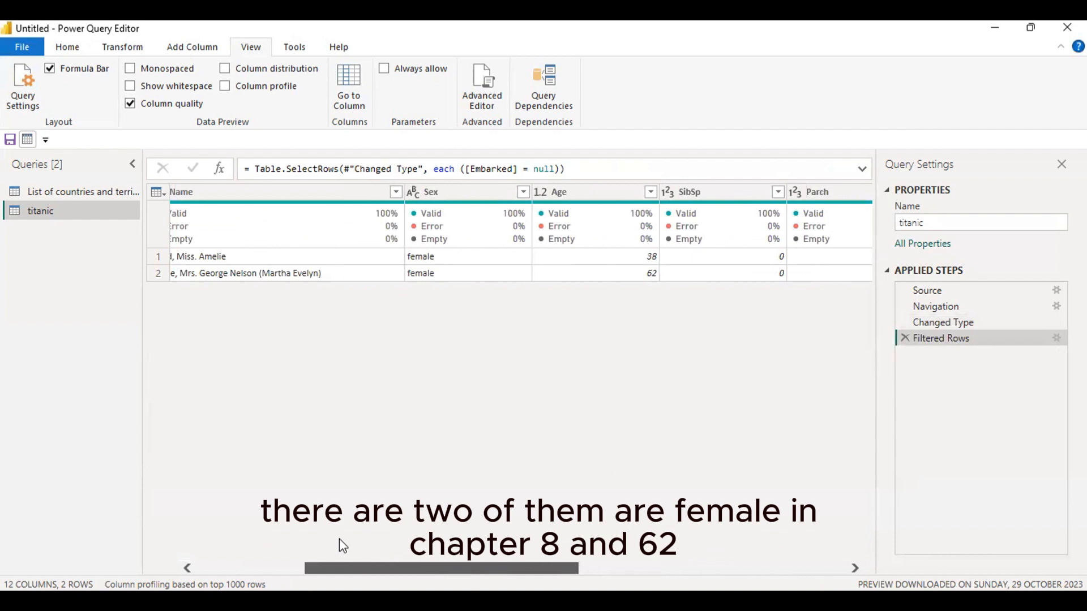
drag(338, 539, 525, 577)
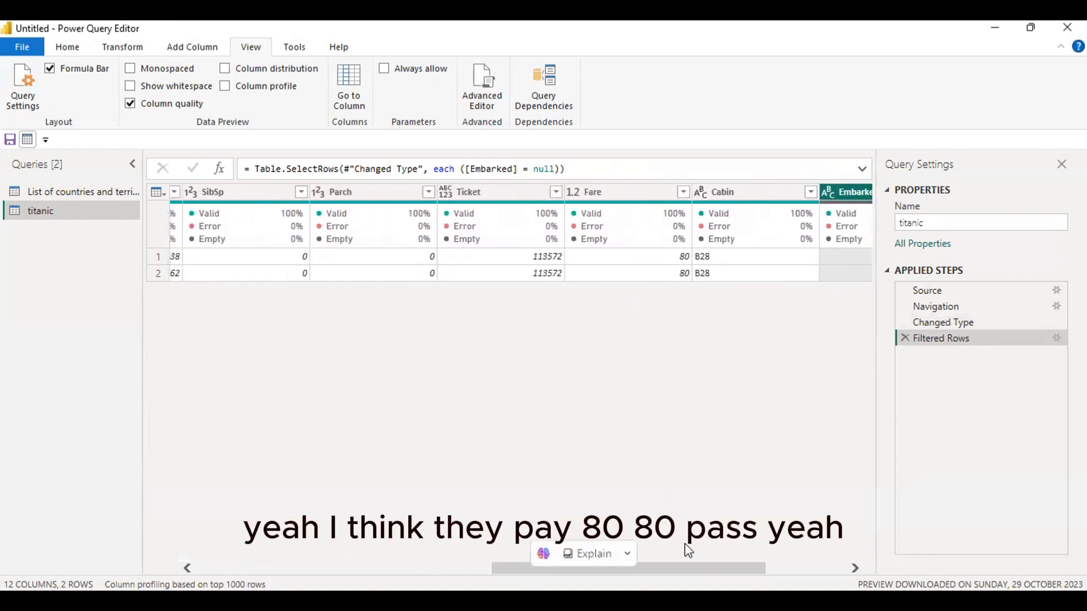
drag(664, 575, 754, 580)
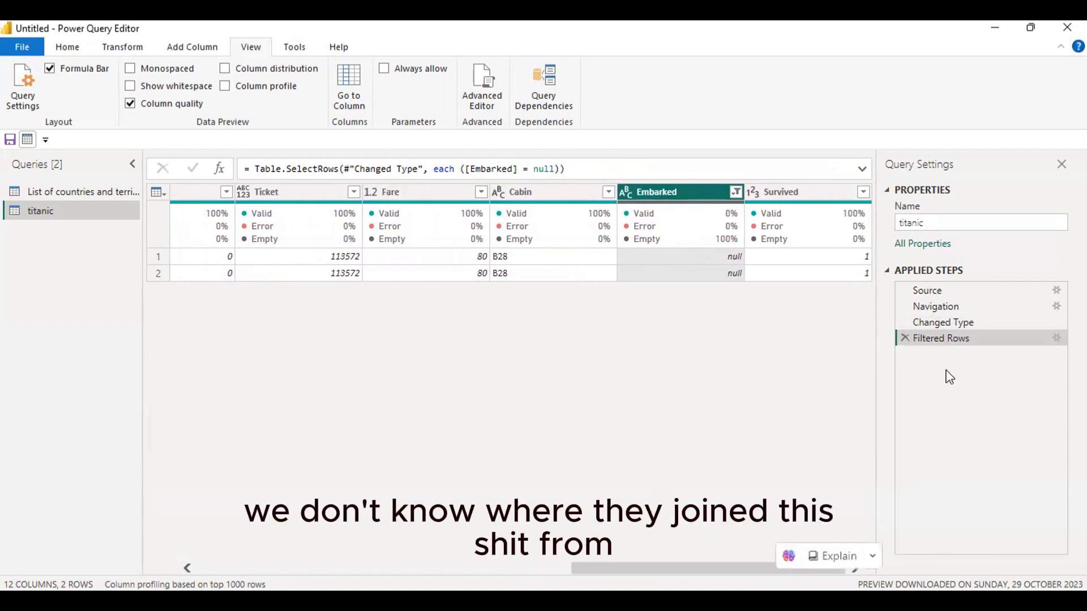
click(906, 338)
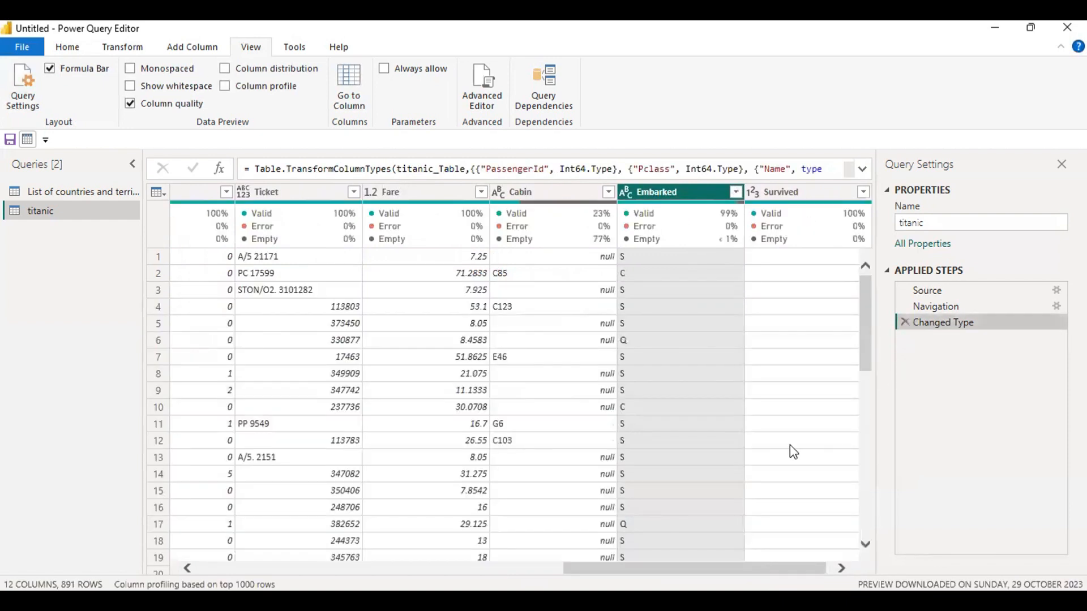
Step: Turn off Column quality and turn on Column distribution for the titanic query
drag(729, 571, 362, 570)
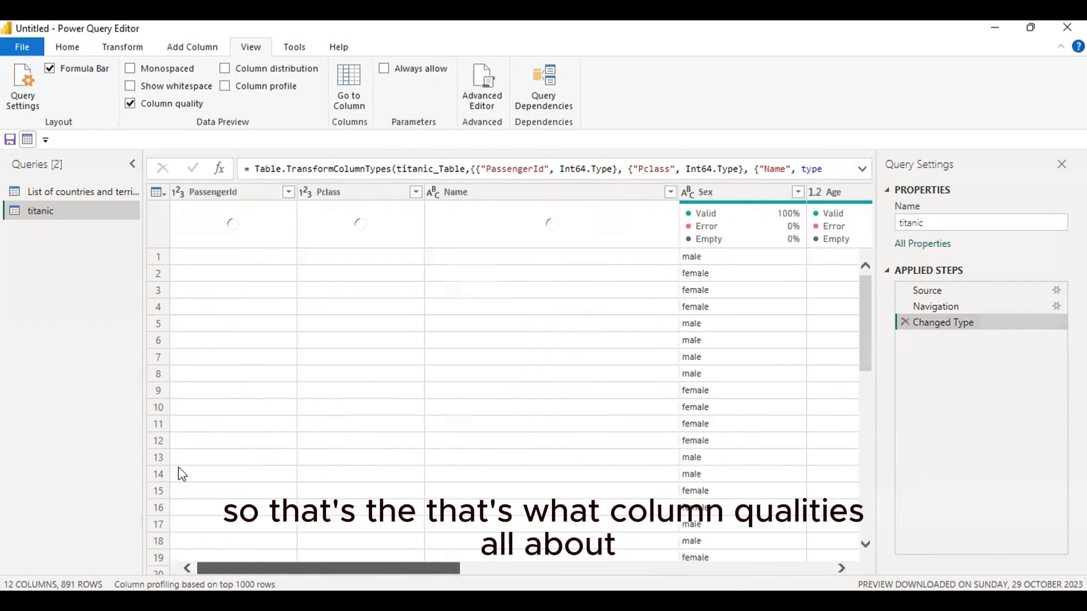
click(134, 102)
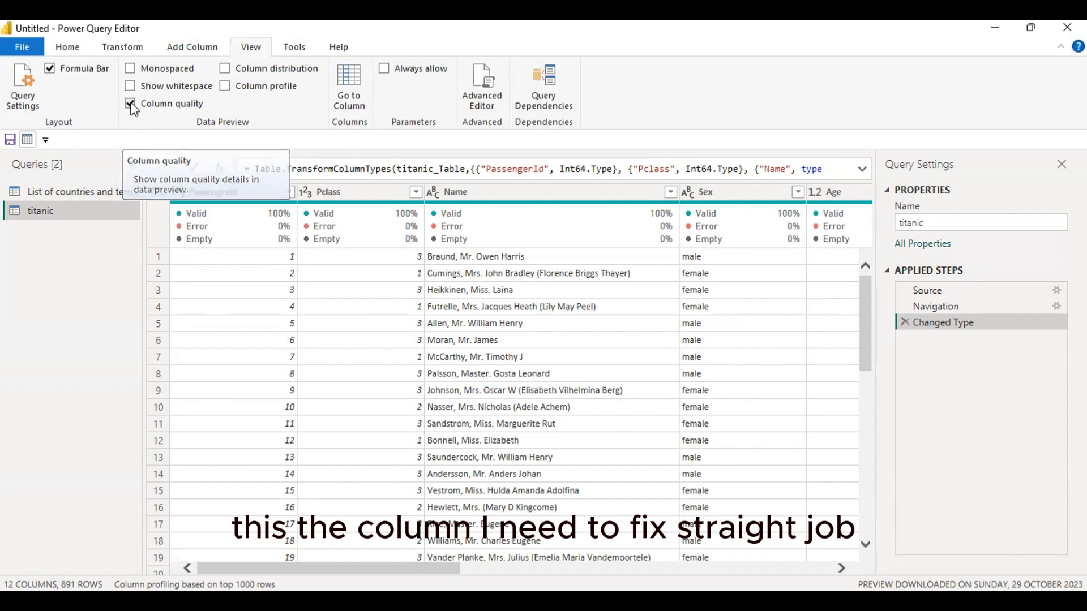
click(225, 68)
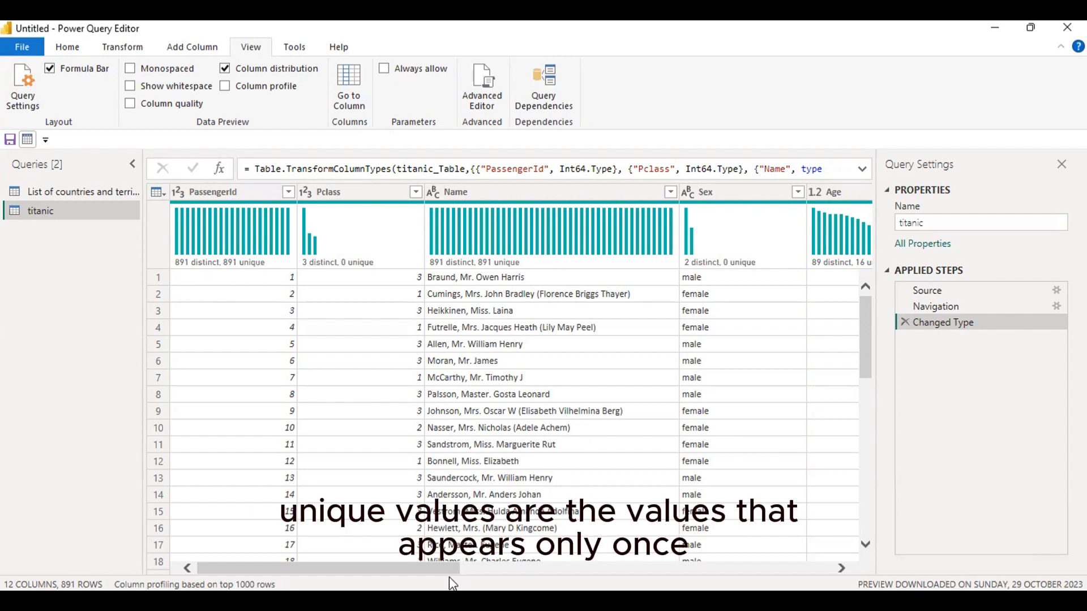
Step: Examine the Survived column's distinct and unique distribution, and select its first two values as examples
drag(449, 569, 828, 571)
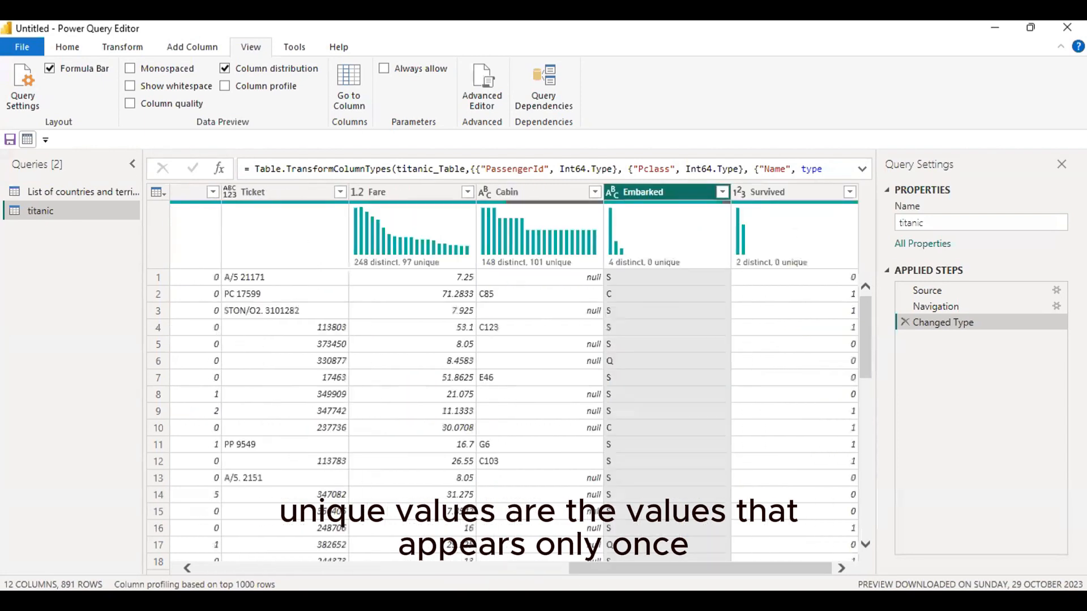
click(770, 196)
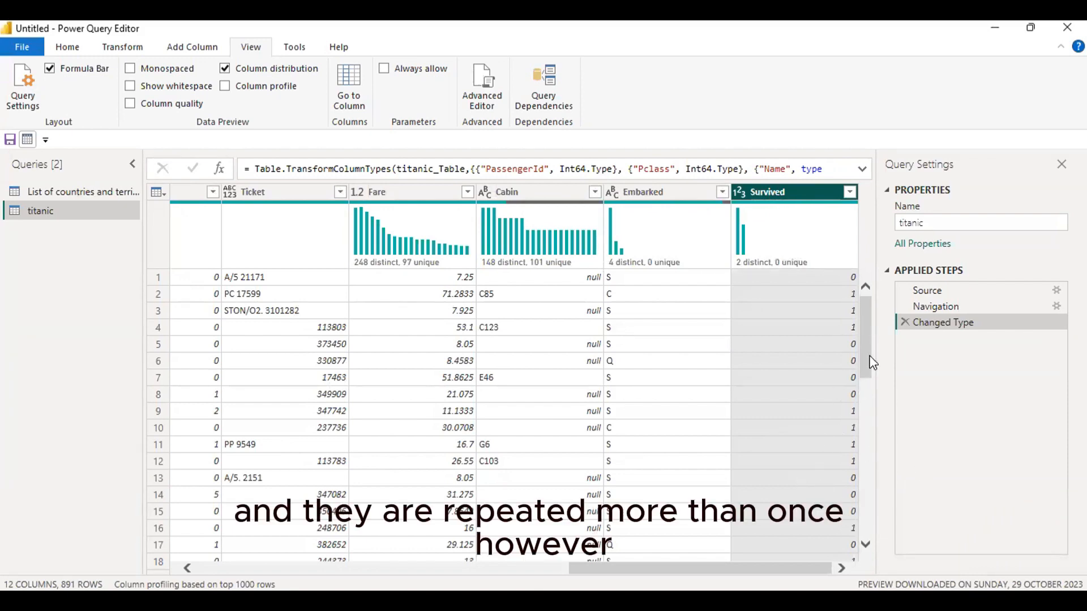
drag(872, 362, 870, 319)
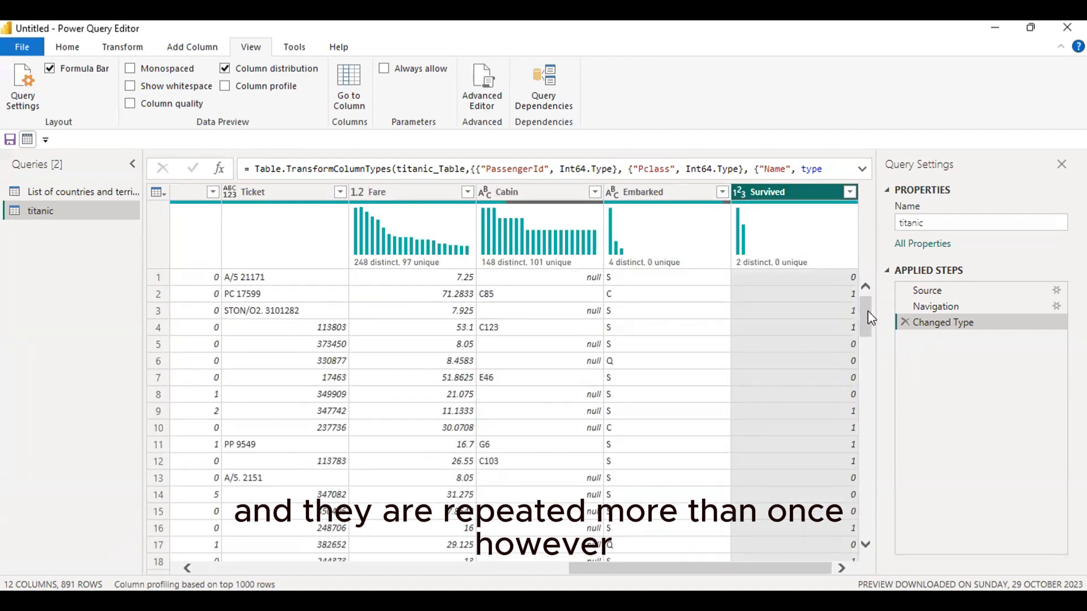
click(839, 277)
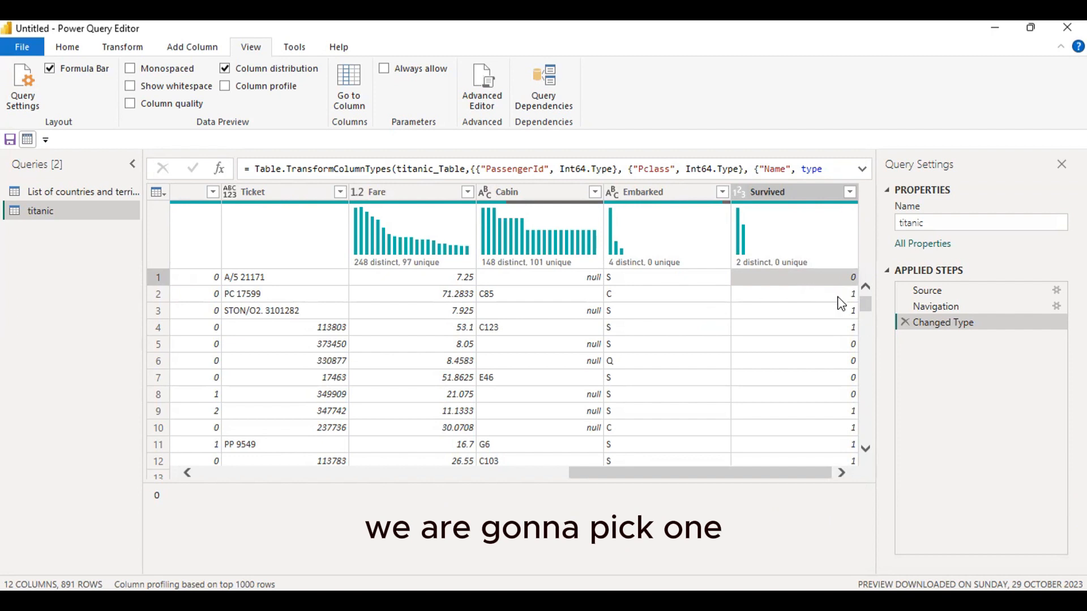
click(837, 295)
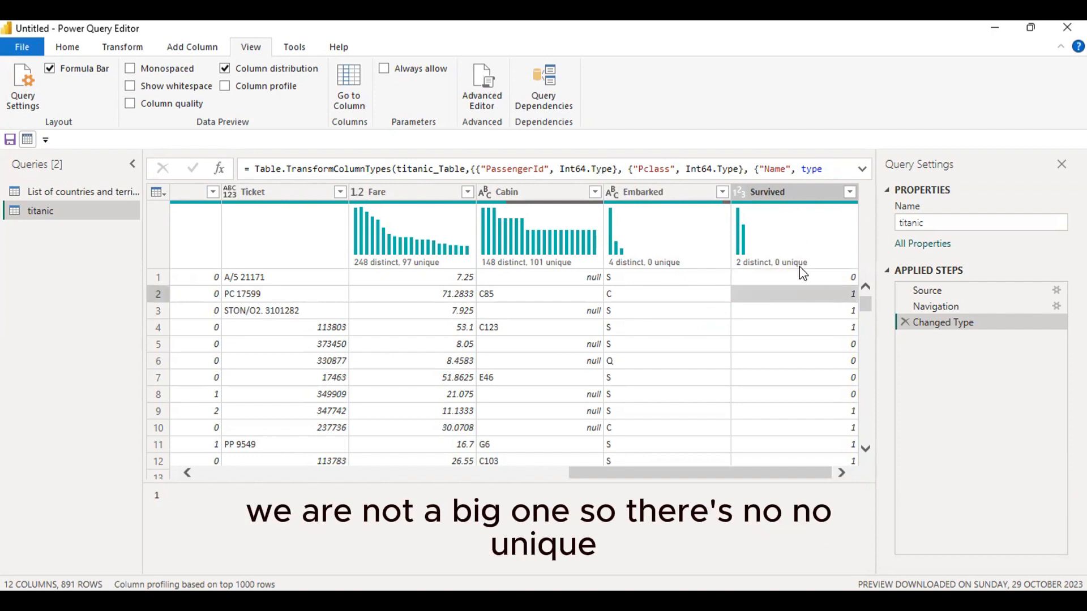
Step: Examine the unique count of the Survived column, then the distinct and unique distribution of the Embarked column
mouse_move(801, 266)
key(ctrl+2)
drag(770, 252, 814, 269)
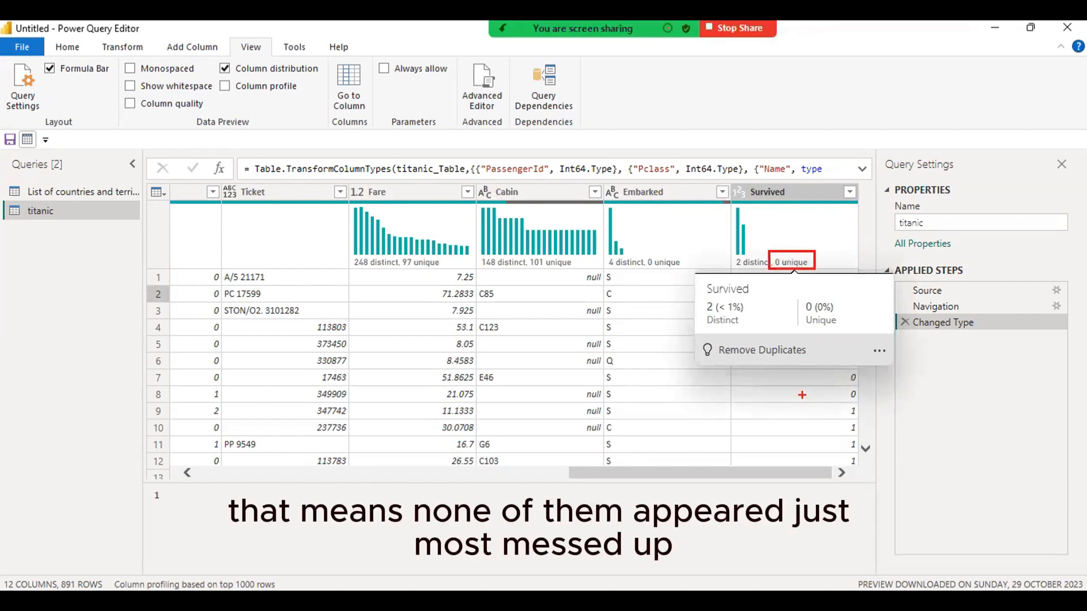
drag(790, 384, 839, 383)
key(Escape)
click(646, 194)
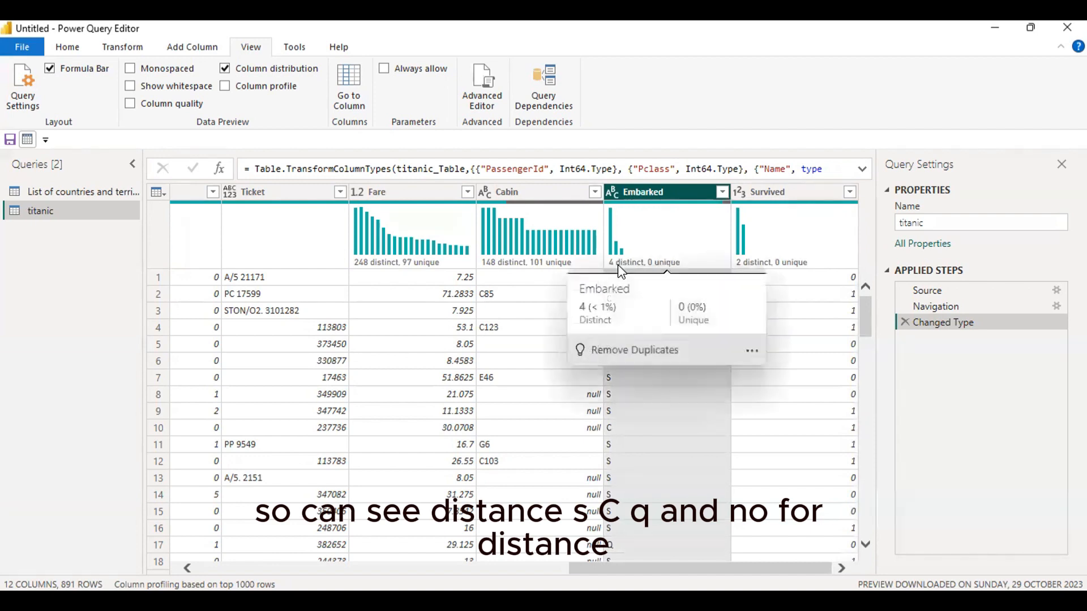
Step: Examine the PassengerId column's distinct and unique counts, selecting the values 1, 2 and 5 as examples
drag(625, 569, 168, 571)
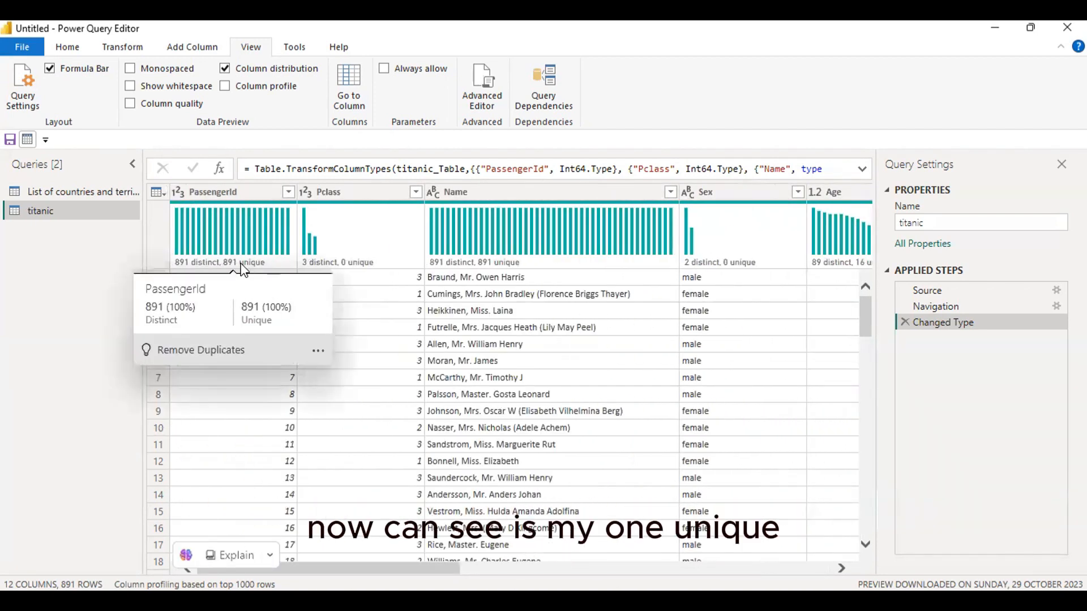
click(283, 281)
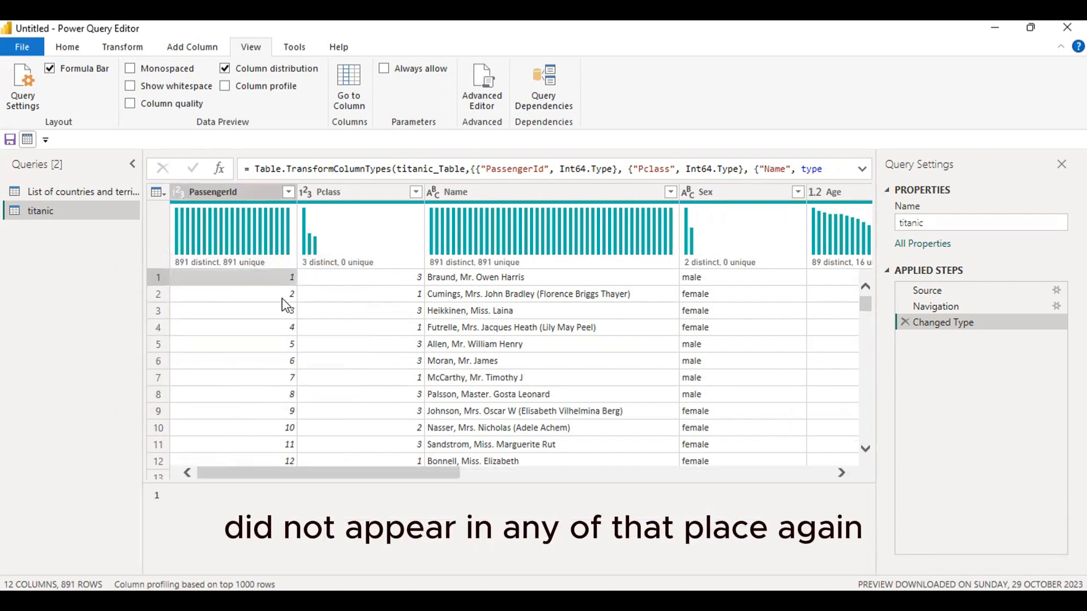
click(282, 298)
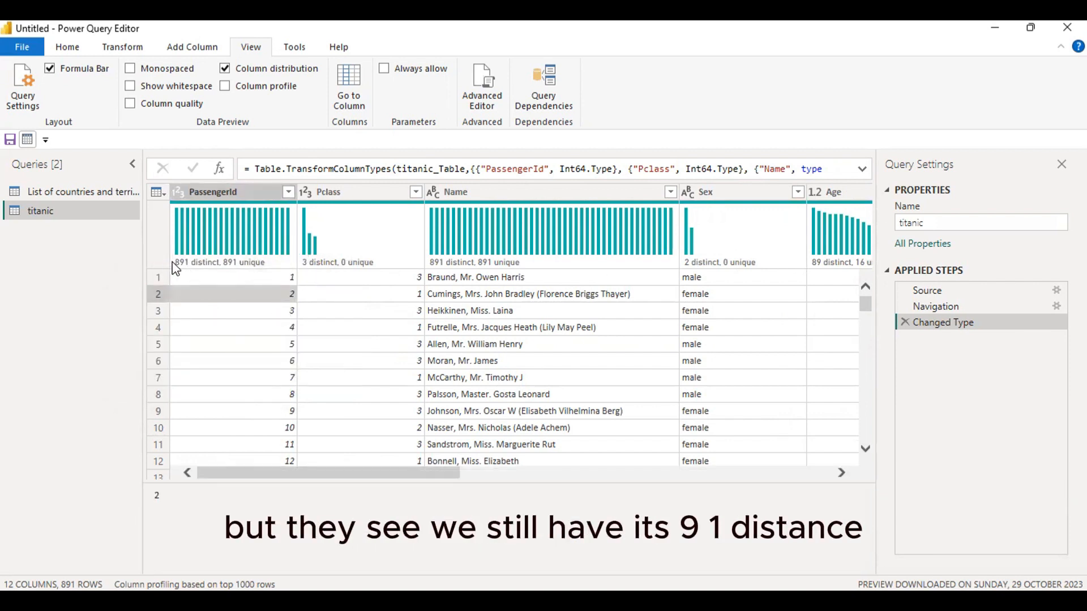
mouse_move(200, 266)
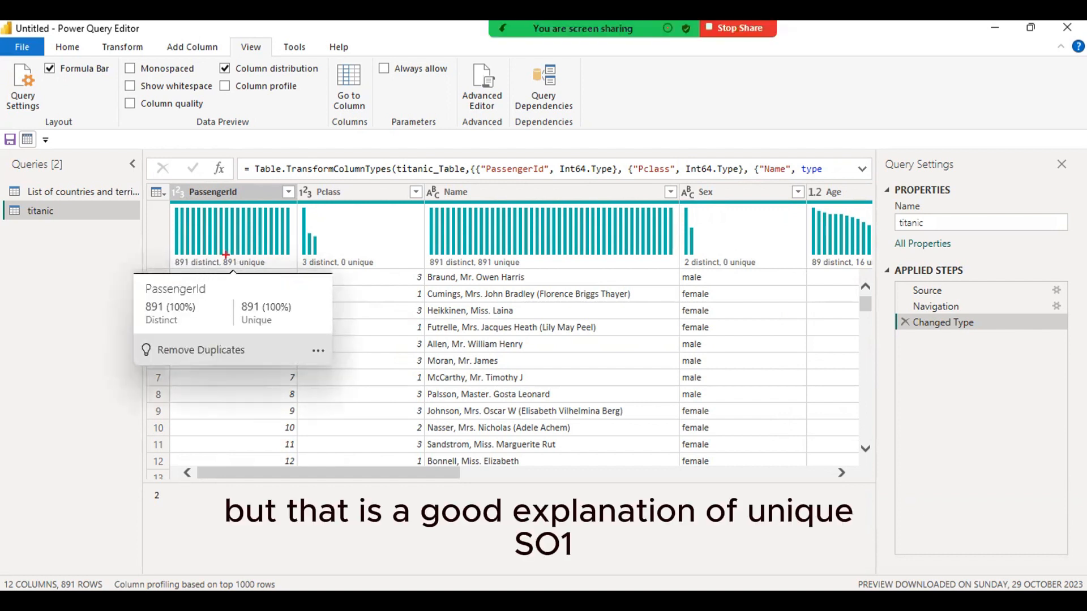
drag(224, 254, 281, 272)
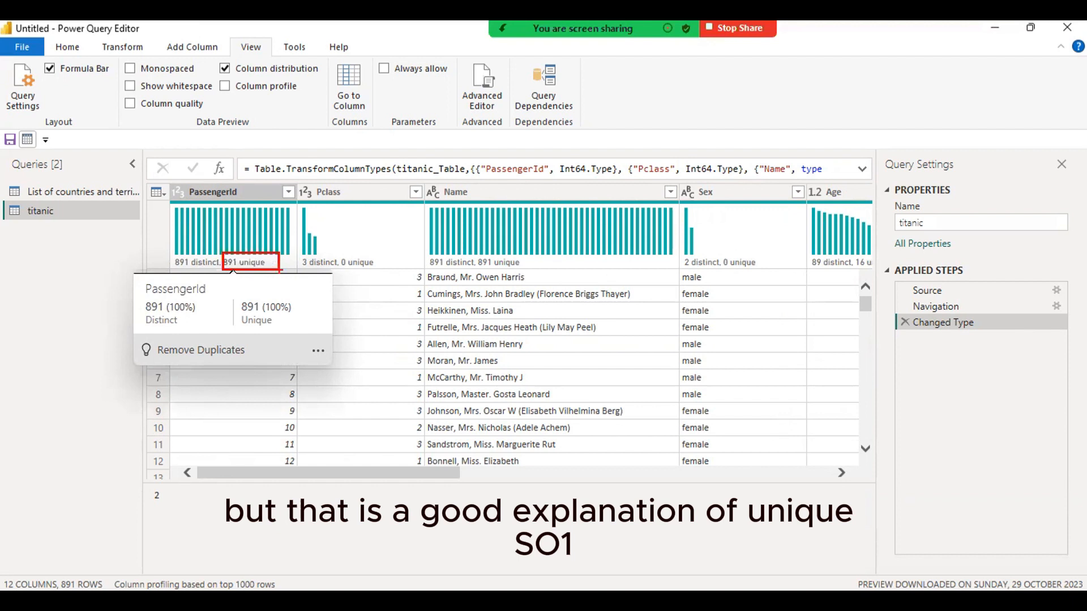
key(Escape)
click(291, 279)
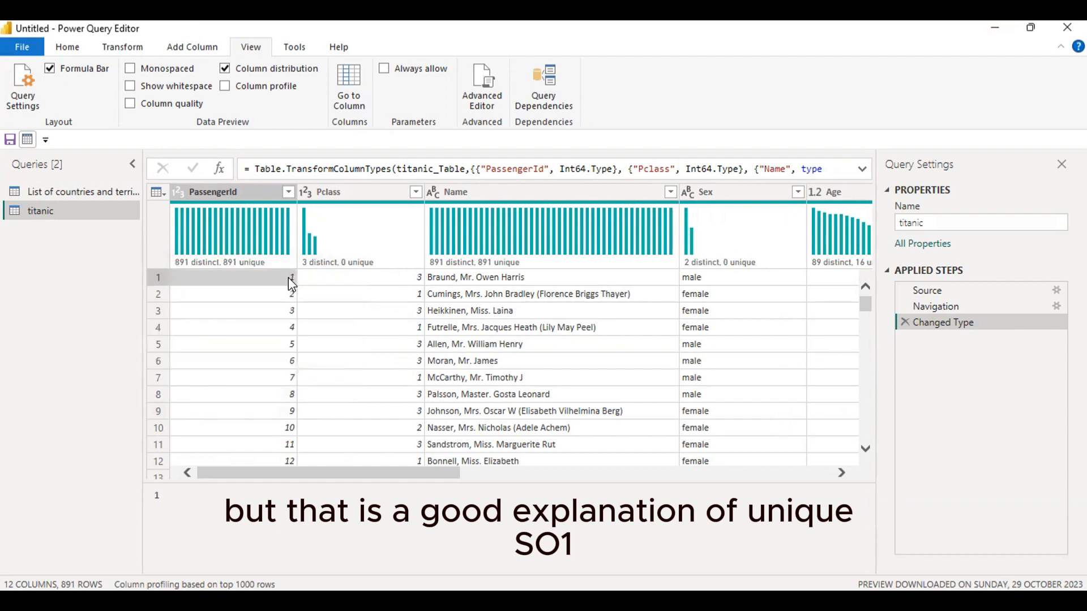
click(291, 345)
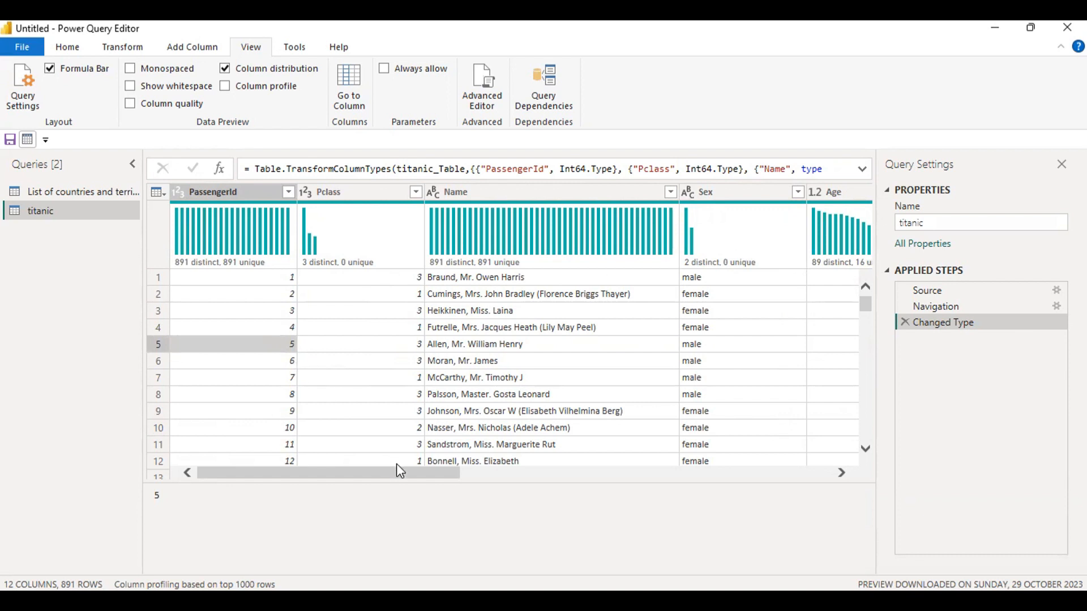
Step: Select the Name column and compare its value distribution with those of the Sex, Age and SibSp columns
click(416, 461)
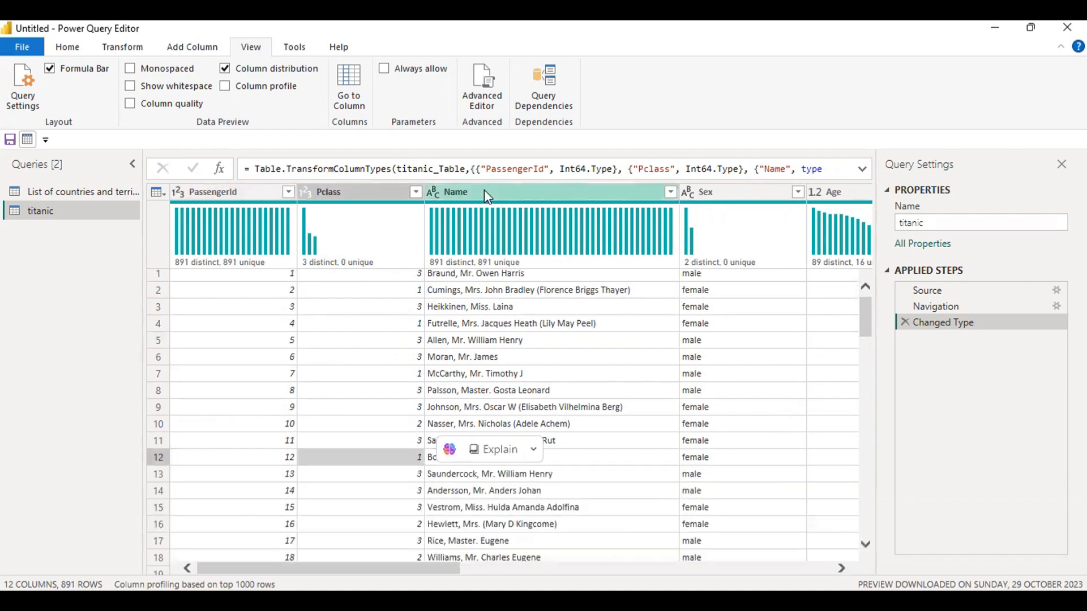
click(484, 190)
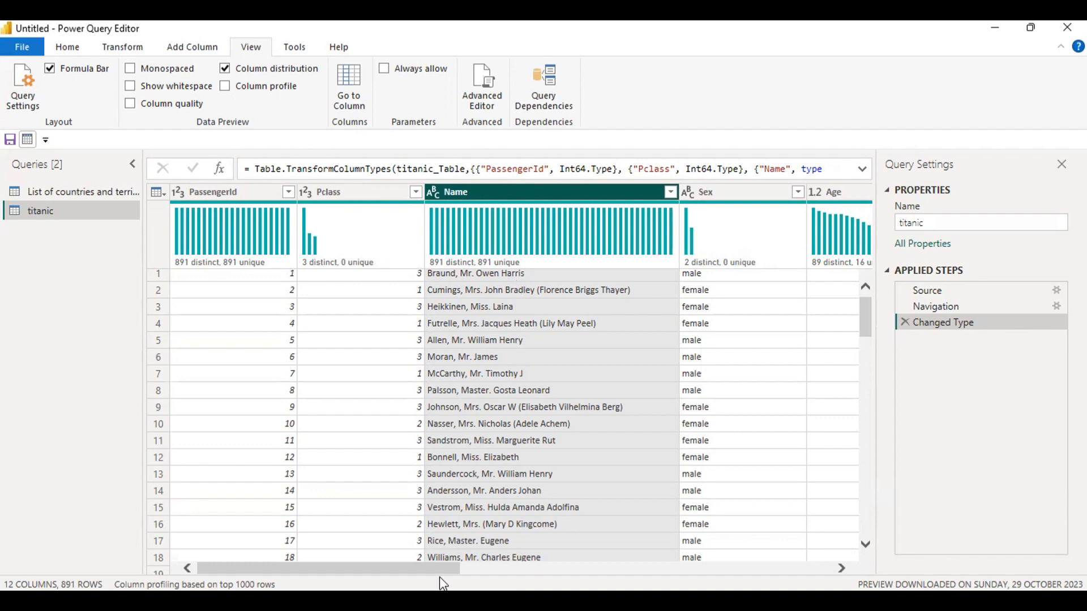
drag(441, 568, 519, 562)
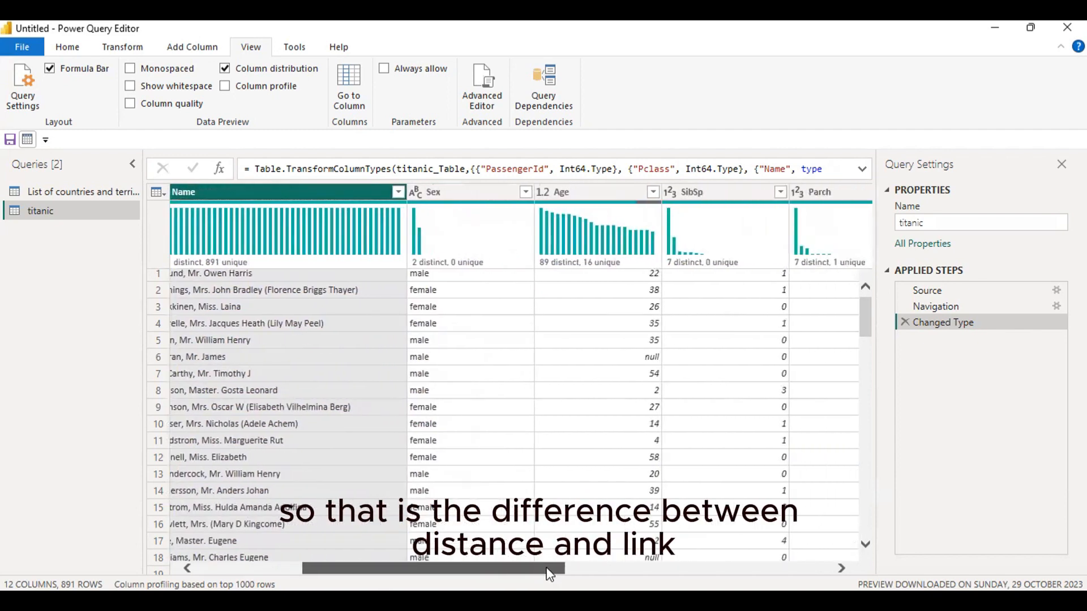
Step: Turn off Column distribution and turn on Column profile for the titanic query
click(230, 69)
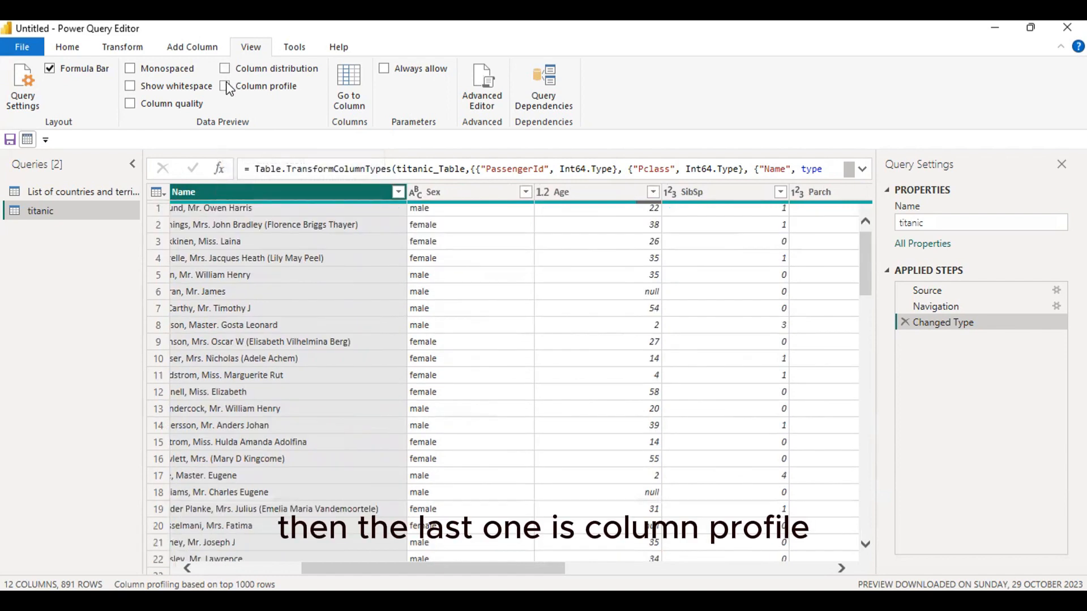
click(225, 88)
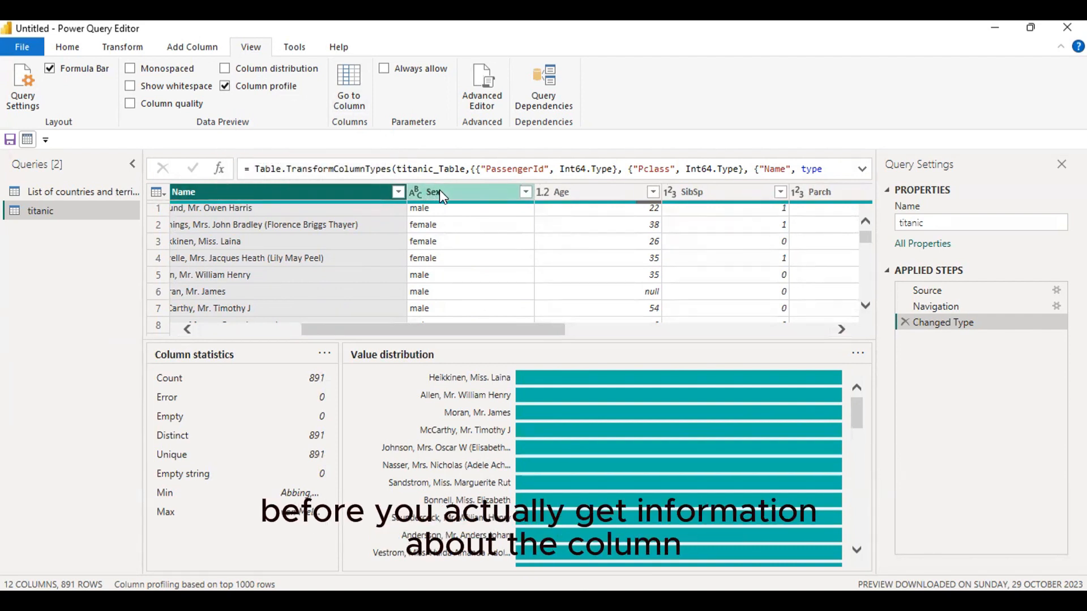
click(226, 69)
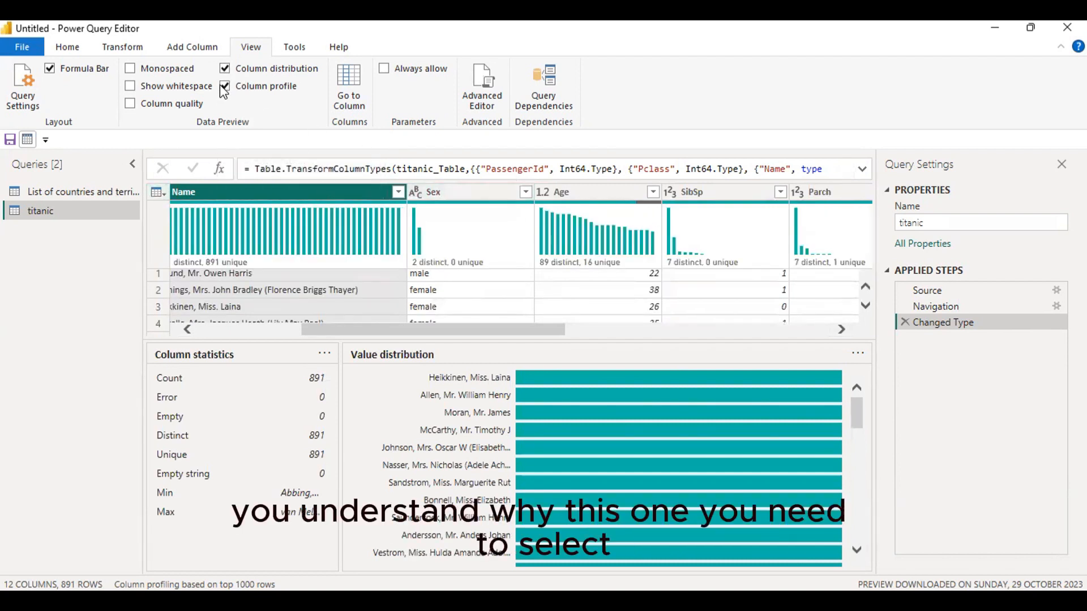
click(225, 68)
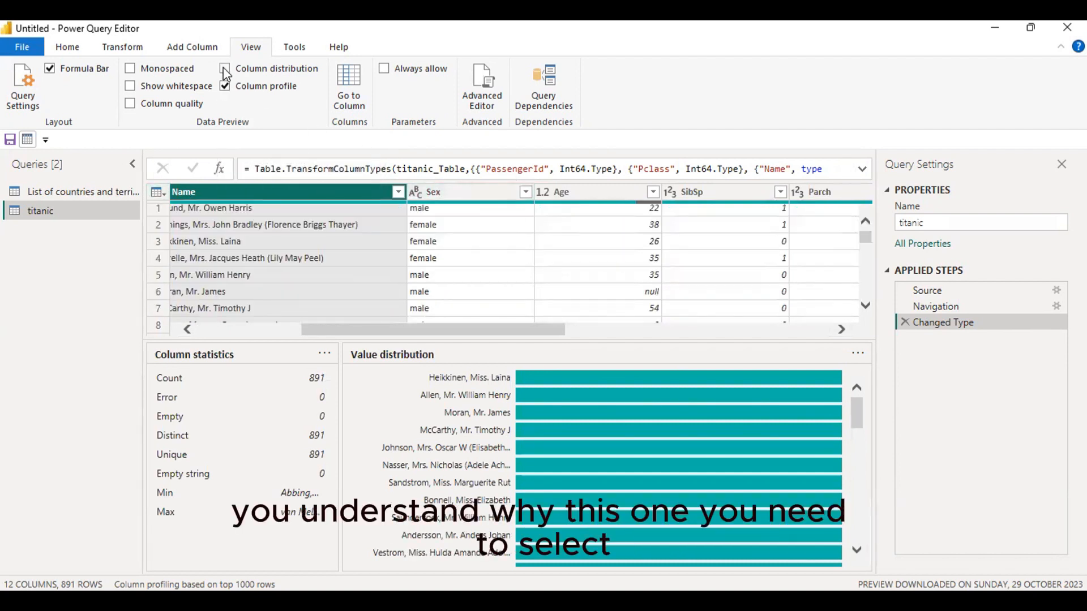
Step: View the column profile of Sex, then examine the Age column's value distribution, including the bar for age 24
click(436, 193)
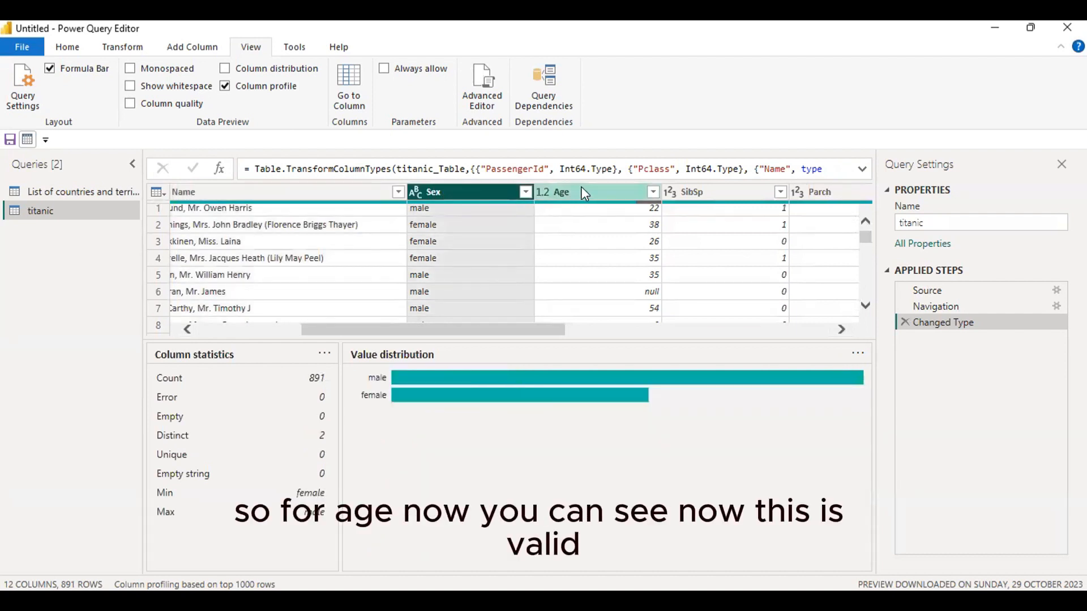
click(583, 193)
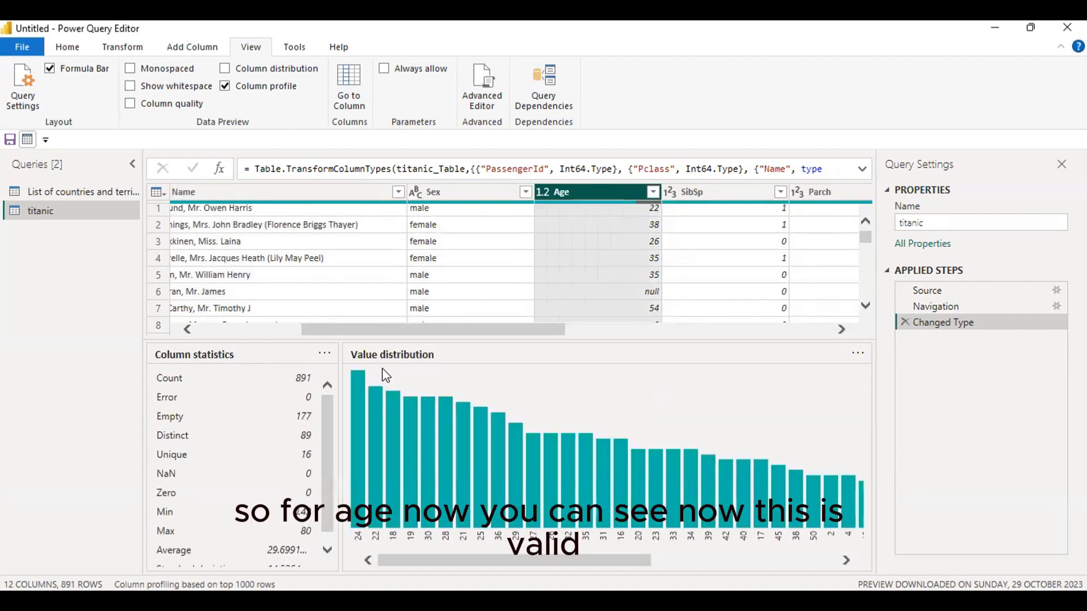
key(ctrl+2)
drag(345, 343, 457, 362)
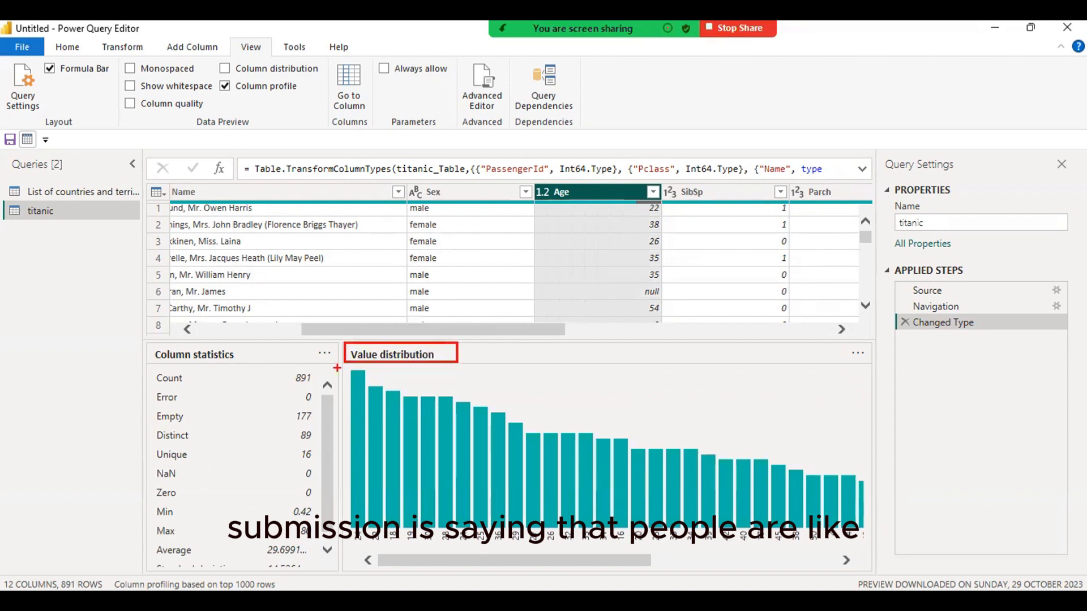
drag(336, 363, 368, 378)
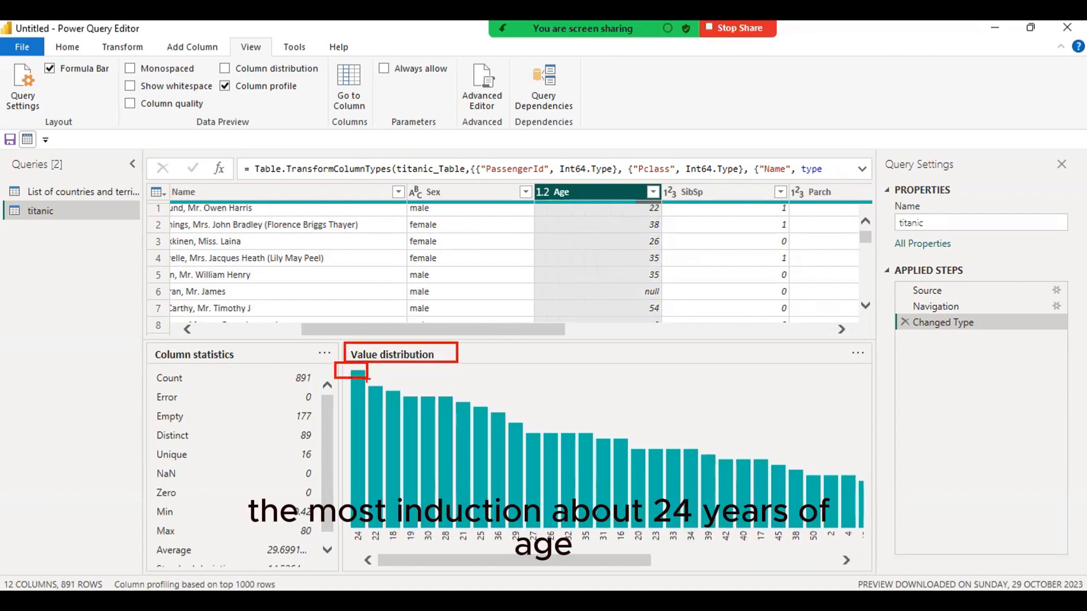
key(Escape)
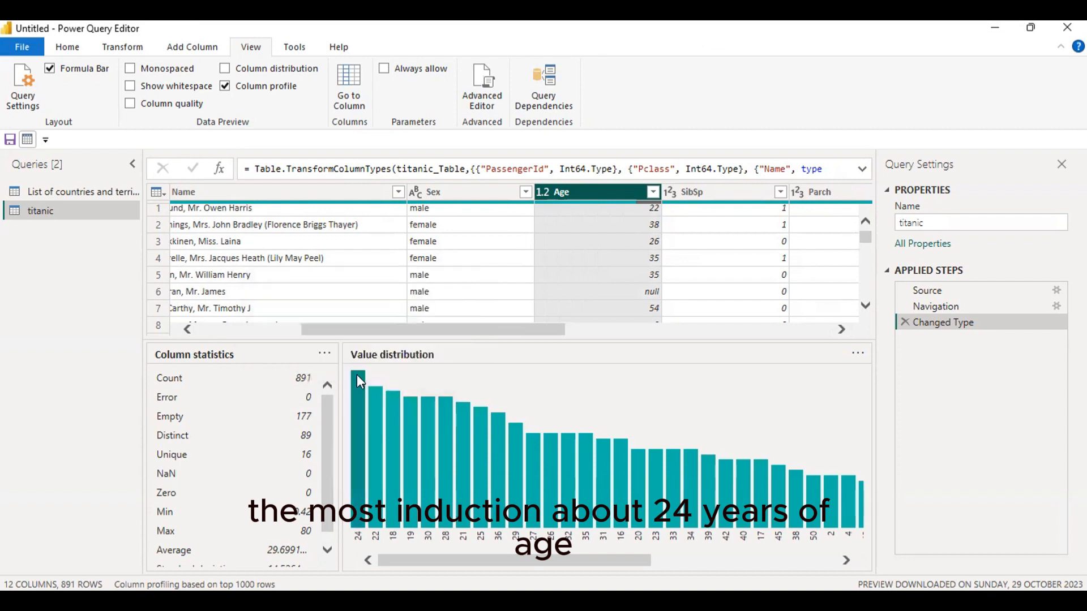
mouse_move(360, 381)
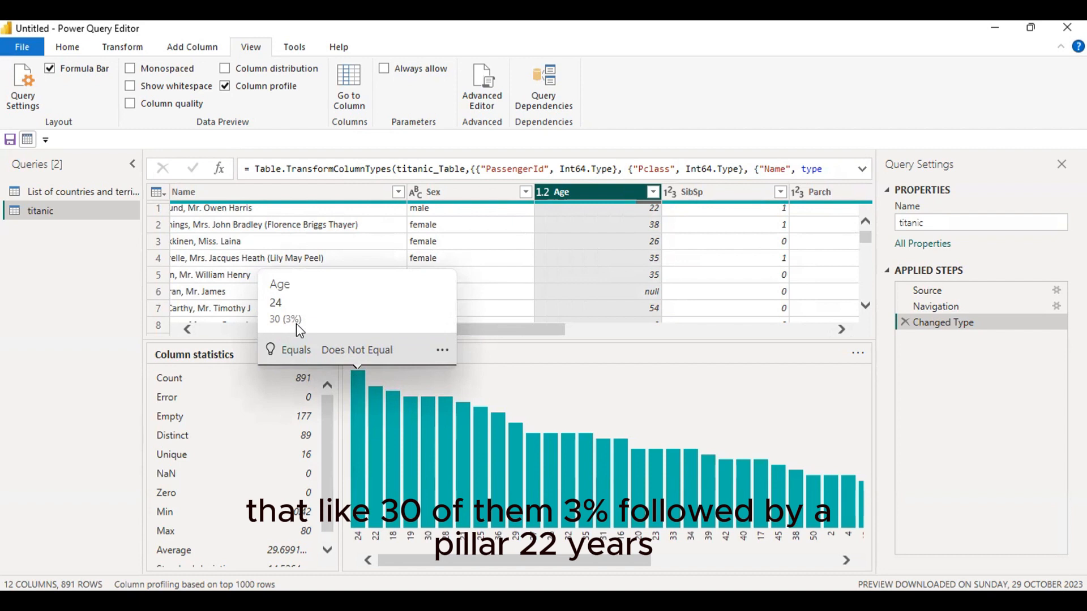
mouse_move(382, 424)
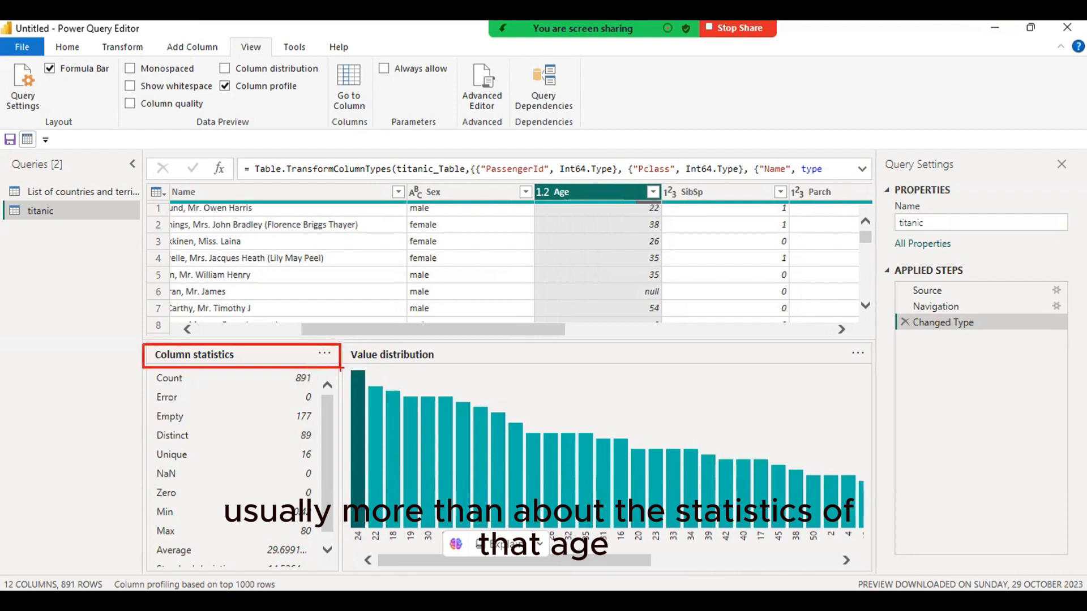
Step: Review the Age column statistics for Count, Error, Empty, Distinct and Unique
drag(190, 378, 325, 385)
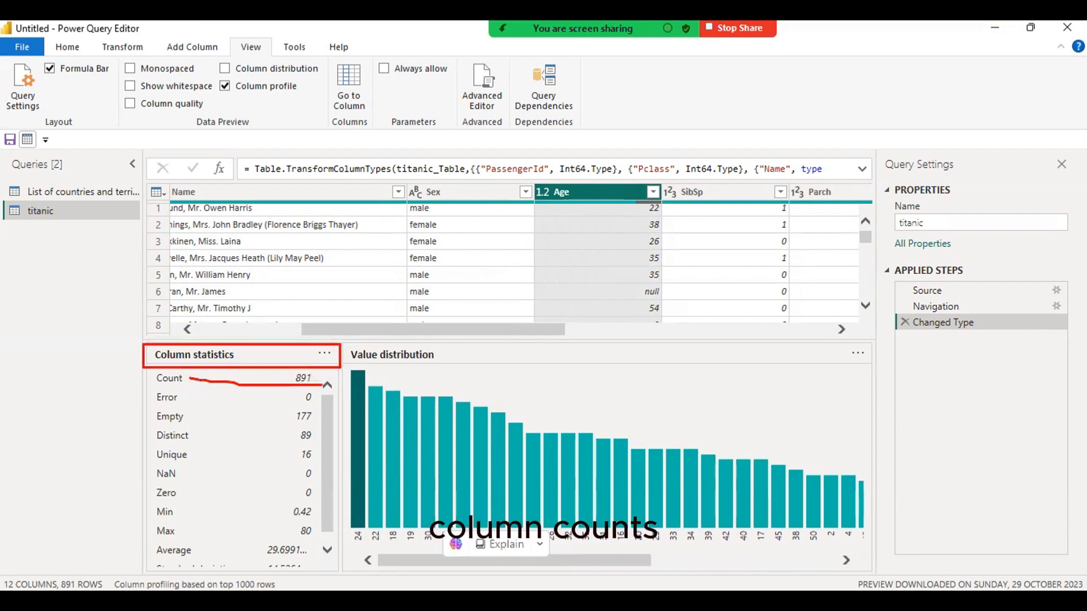
drag(194, 399, 306, 403)
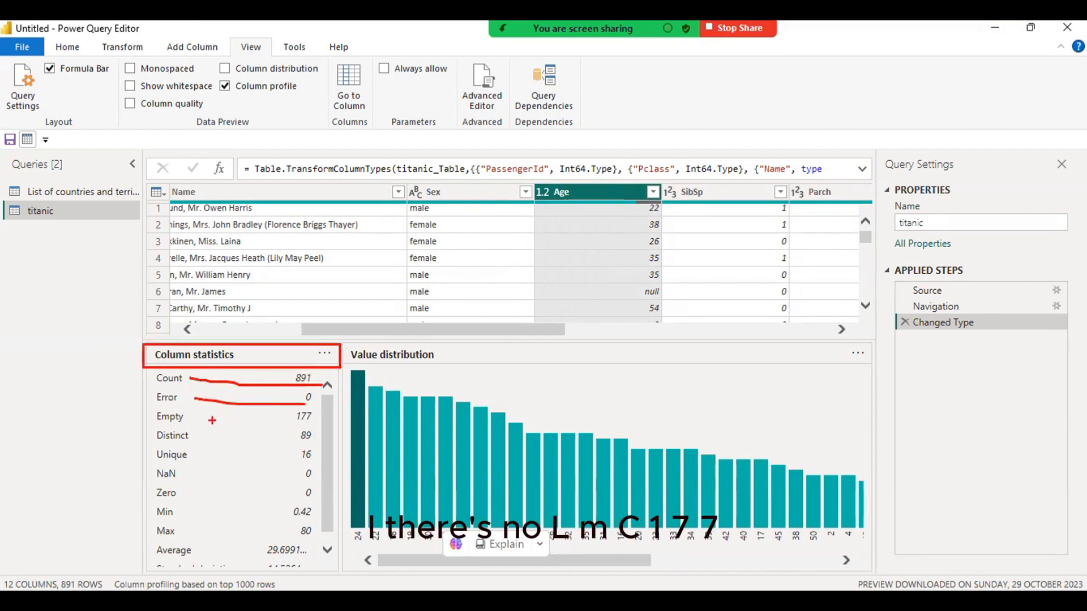
mouse_move(190, 420)
mouse_down()
mouse_move(320, 422)
mouse_move(296, 417)
mouse_up()
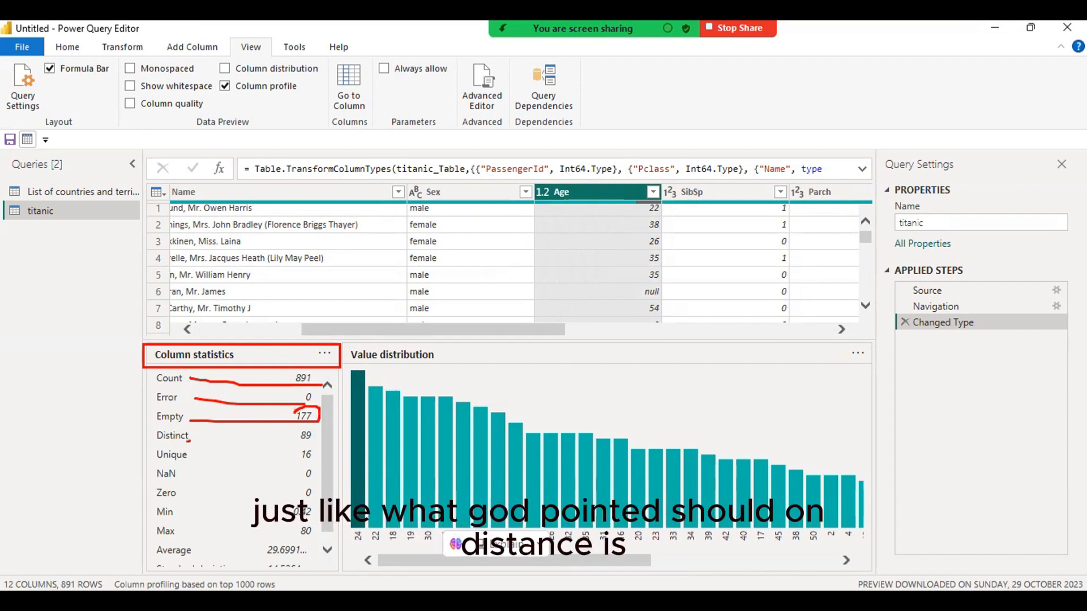
drag(190, 440, 299, 441)
mouse_move(193, 458)
mouse_down()
mouse_move(317, 462)
mouse_move(311, 445)
mouse_move(291, 462)
mouse_up()
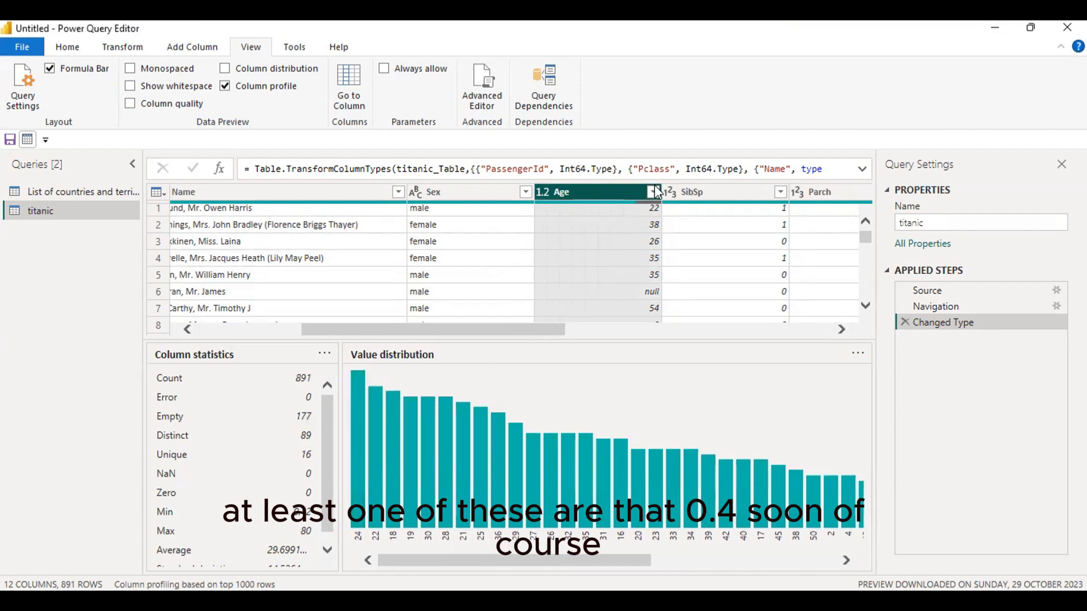
Step: Filter the Age column to only 0.42 to check the matching rows, then delete the Filtered Rows step
click(653, 193)
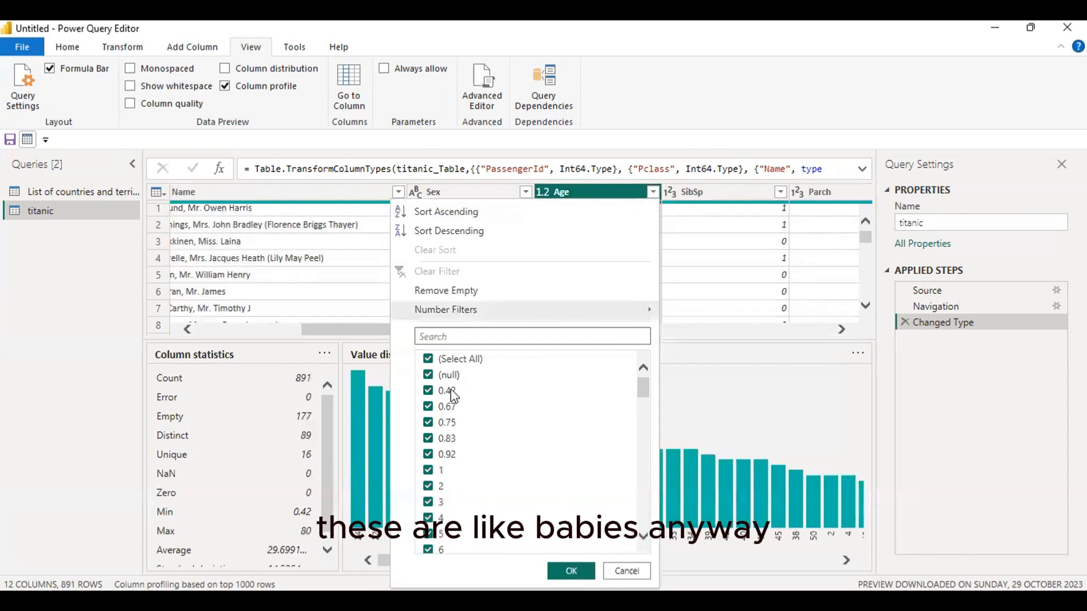
click(429, 359)
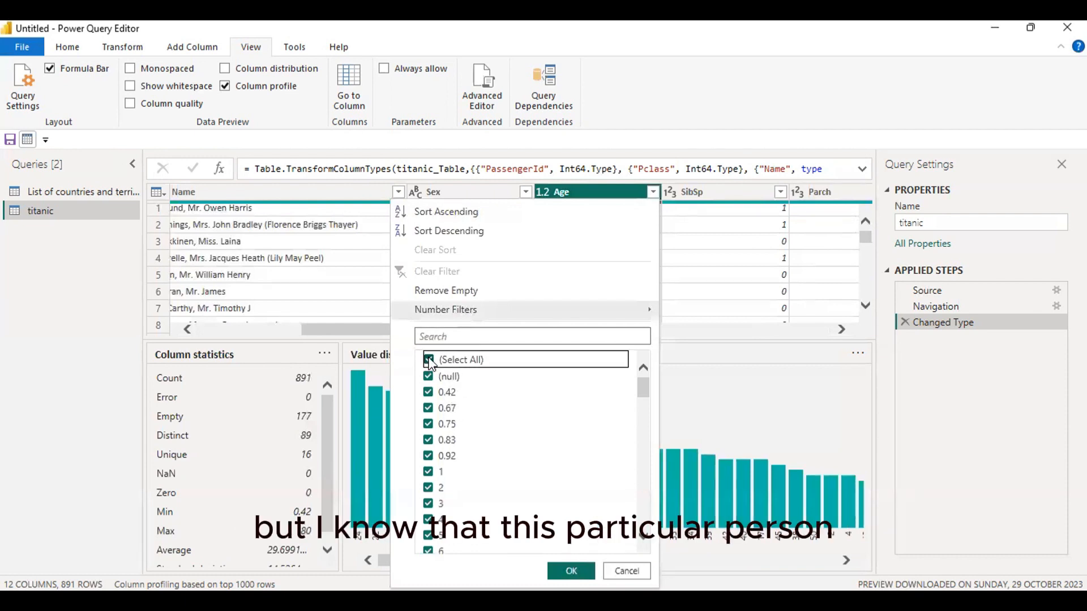
click(428, 394)
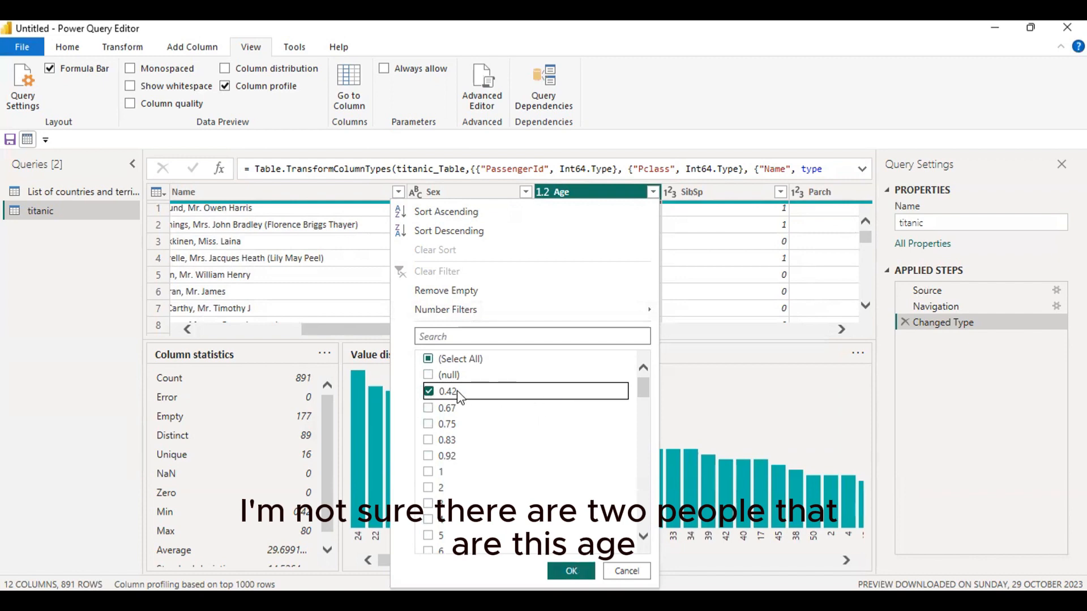
click(570, 570)
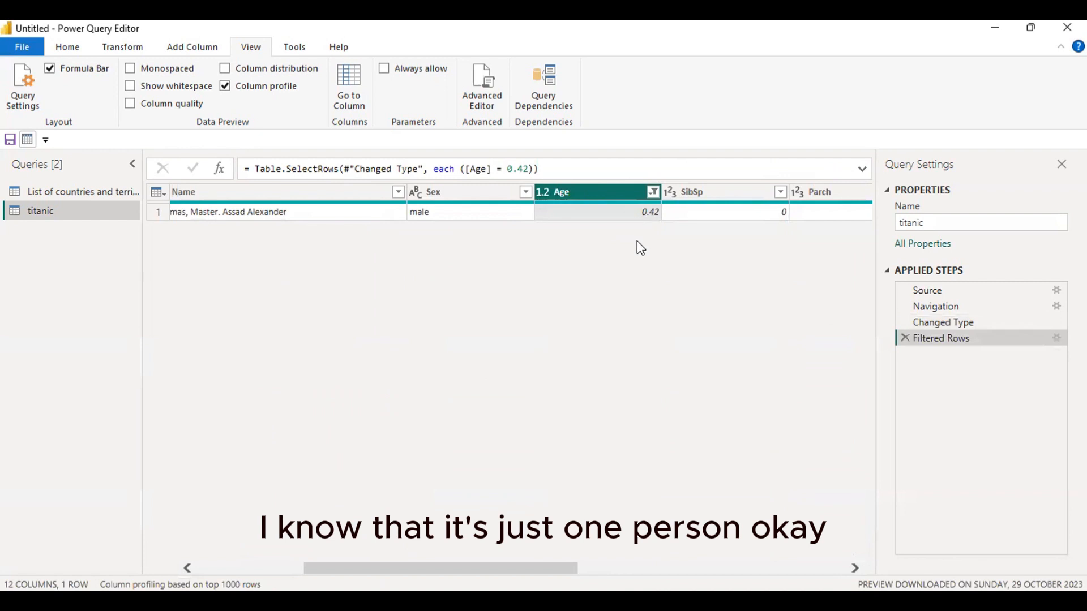
click(905, 338)
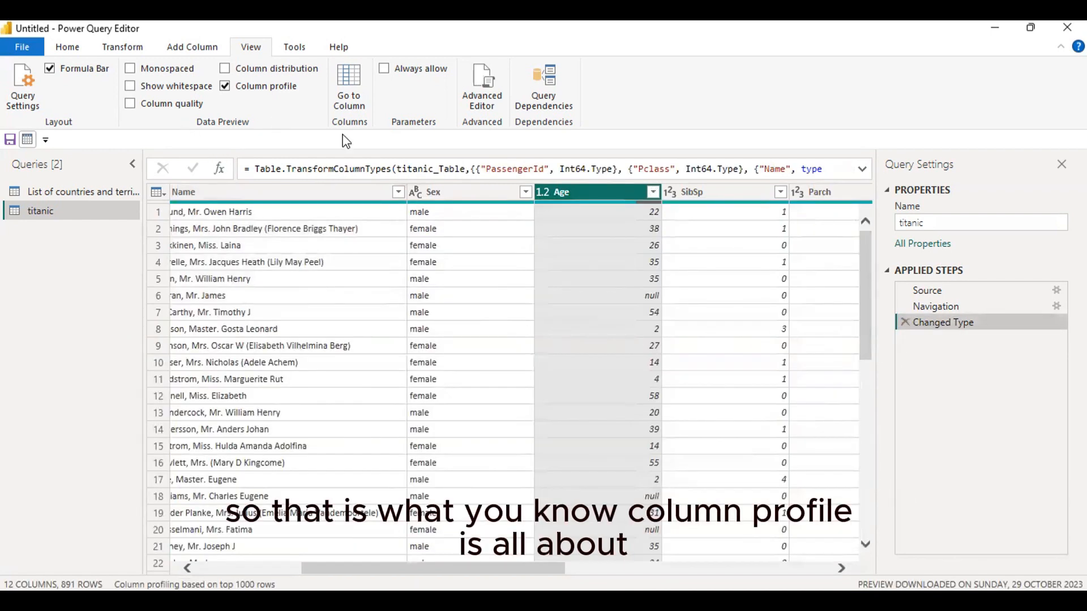
Step: Refresh the profiling options, keeping only Column profile on, and examine the Age column's Min, Max, Average and Standard deviation
click(225, 69)
click(225, 85)
click(224, 69)
click(225, 86)
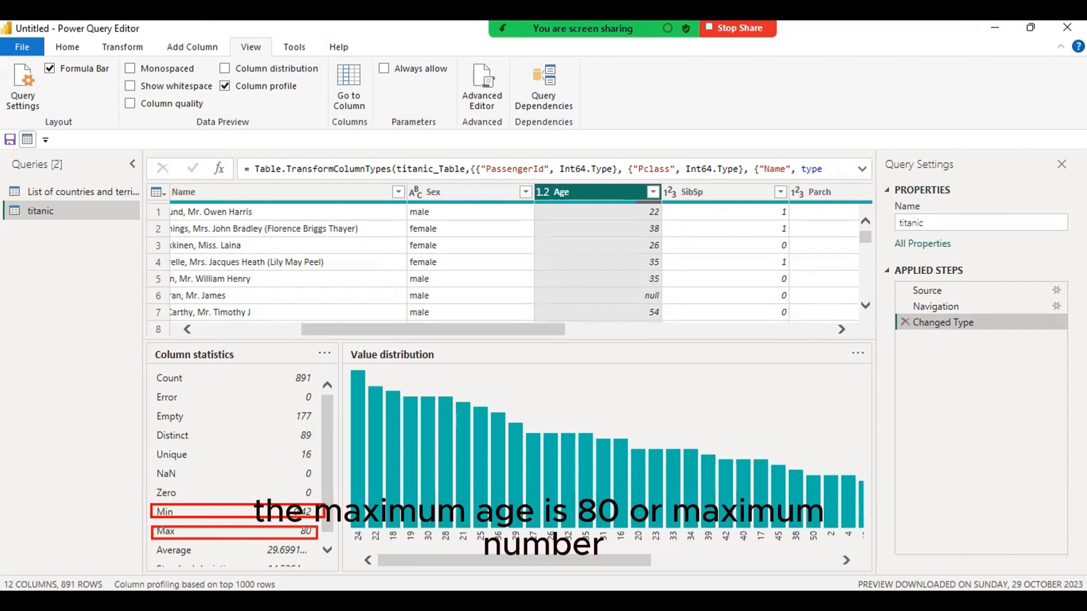
scroll(291, 551, down, 1)
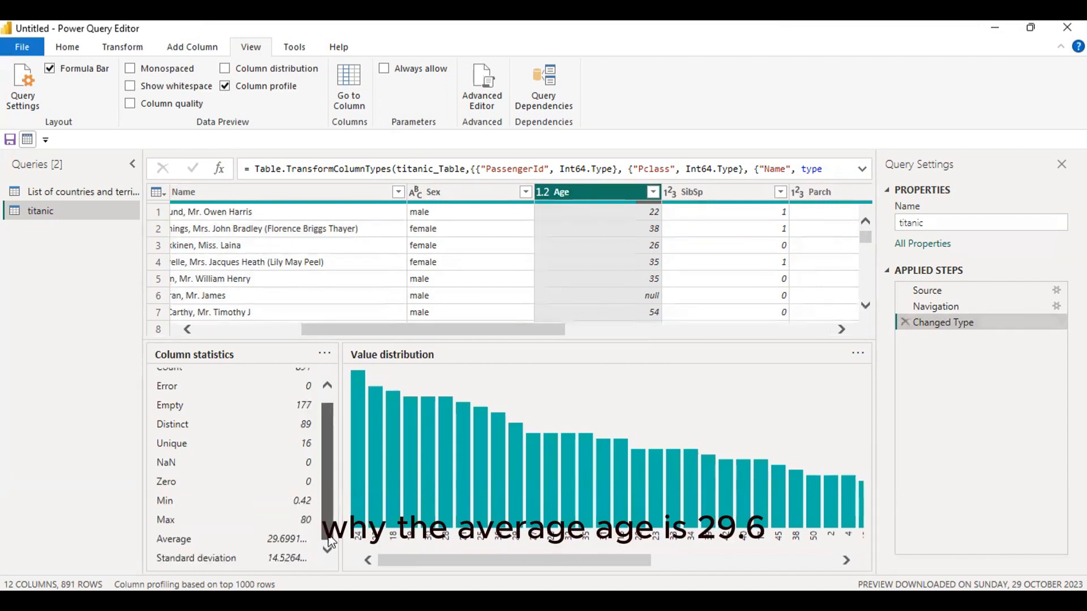
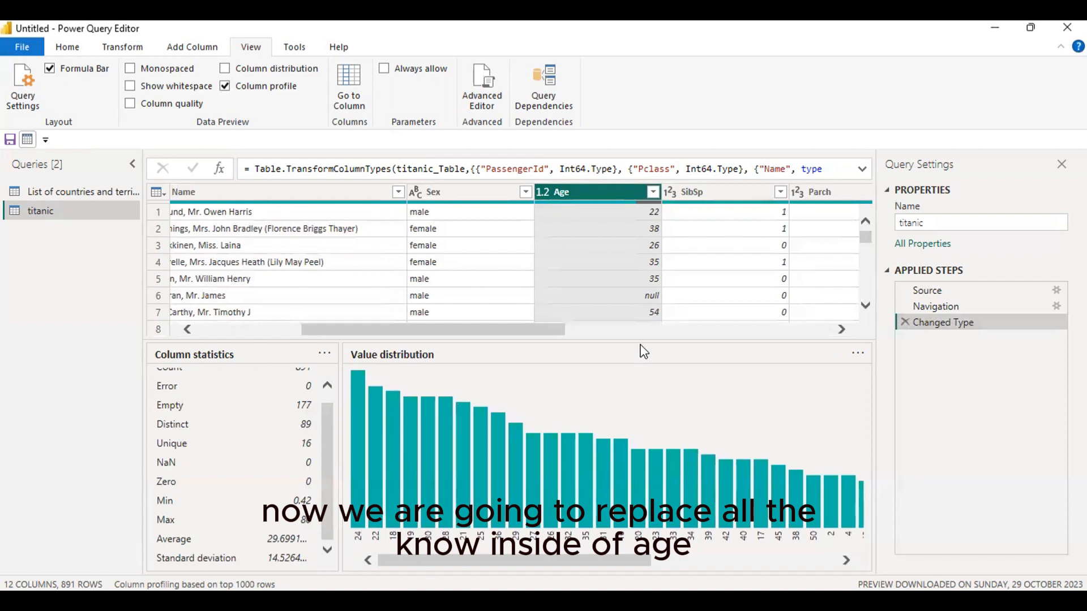
Step: Select the Age column and turn off the Column profile option to show the full data preview
click(632, 300)
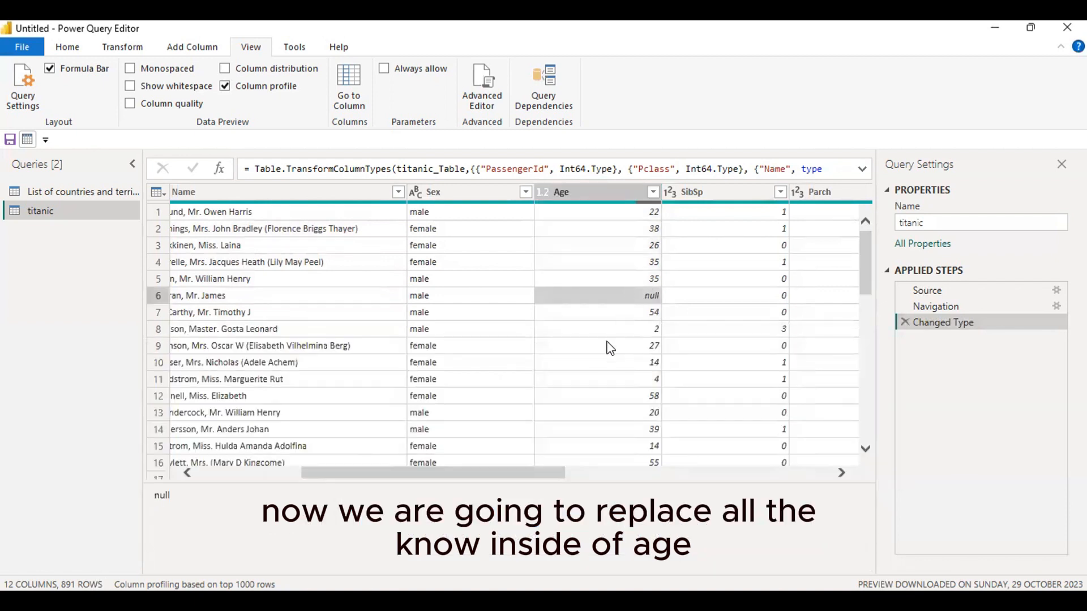
click(566, 198)
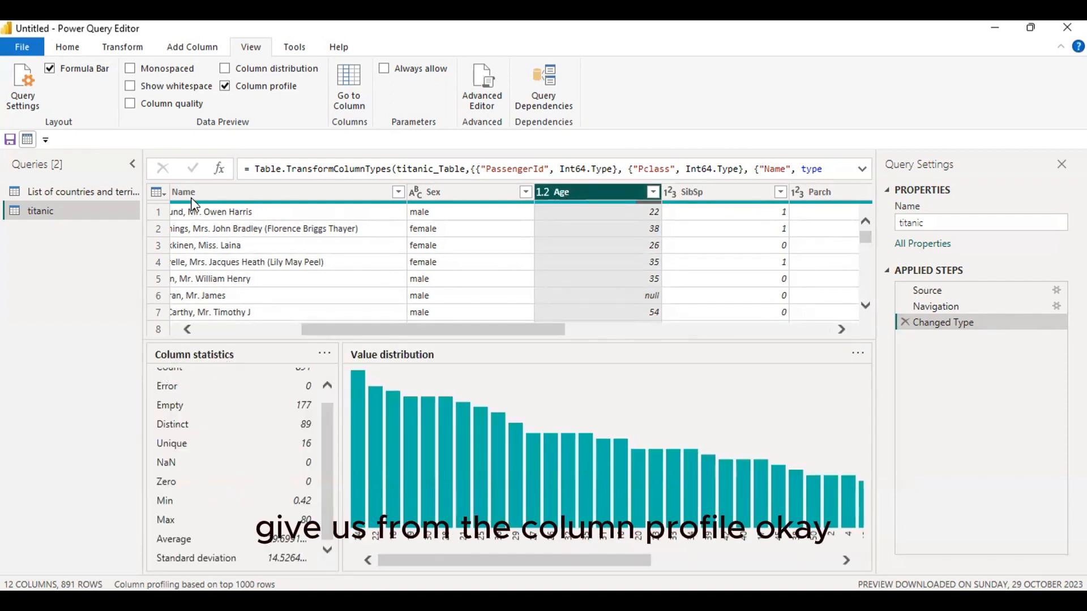
click(227, 91)
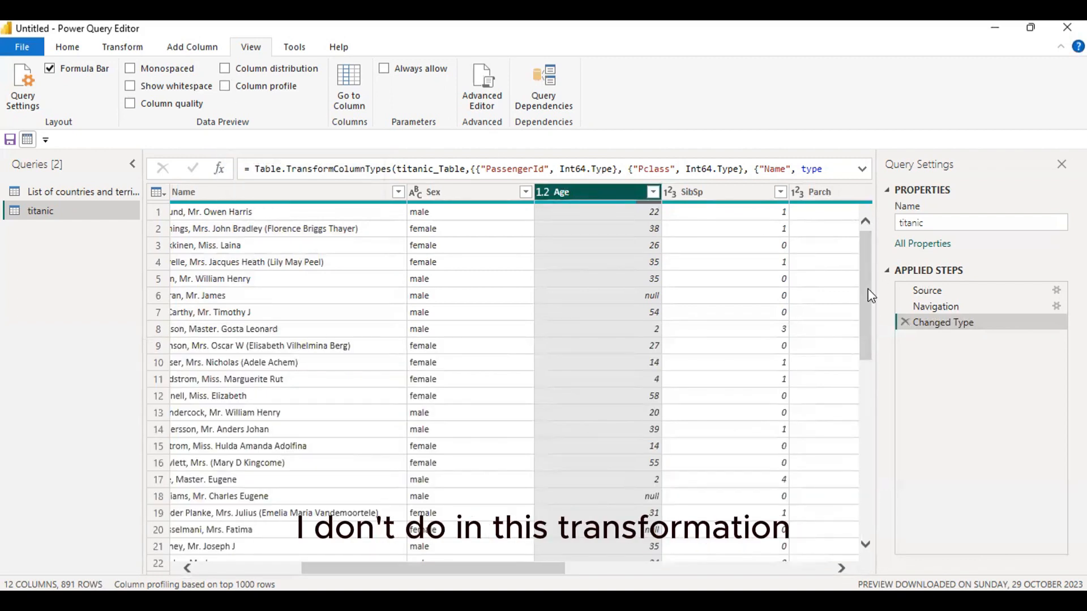
scroll(866, 331, down, 2)
scroll(866, 331, up, 2)
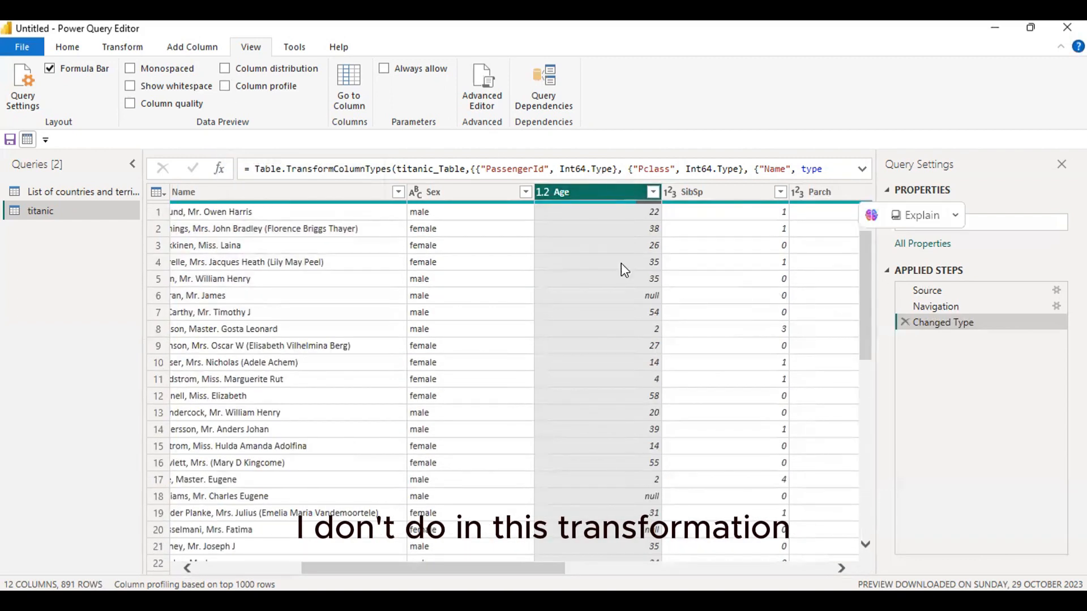
Step: Replace the null values in the Age column with 29.6
click(600, 299)
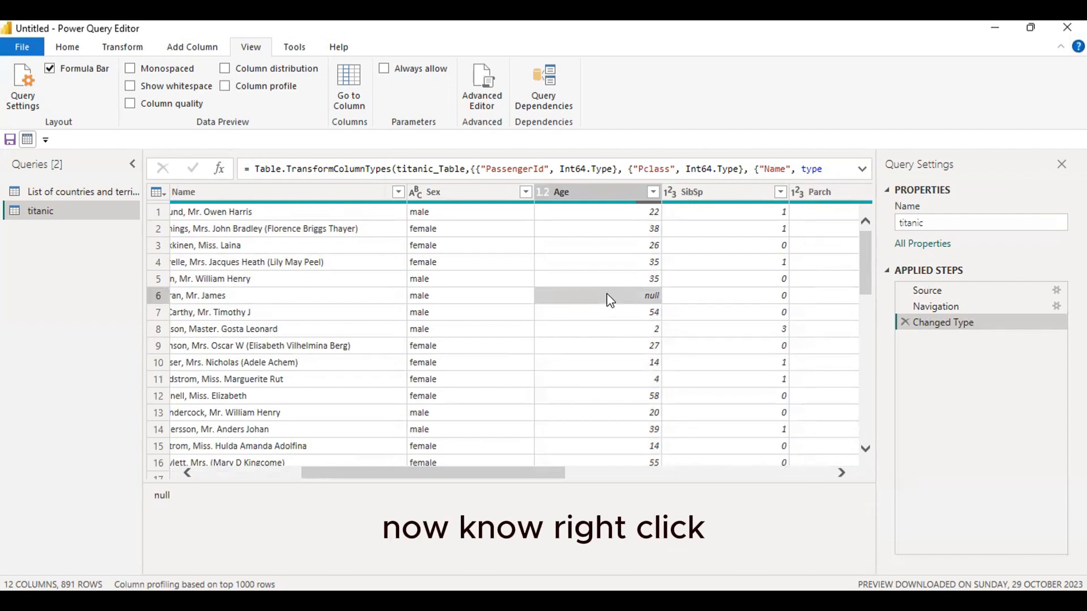
right_click(610, 301)
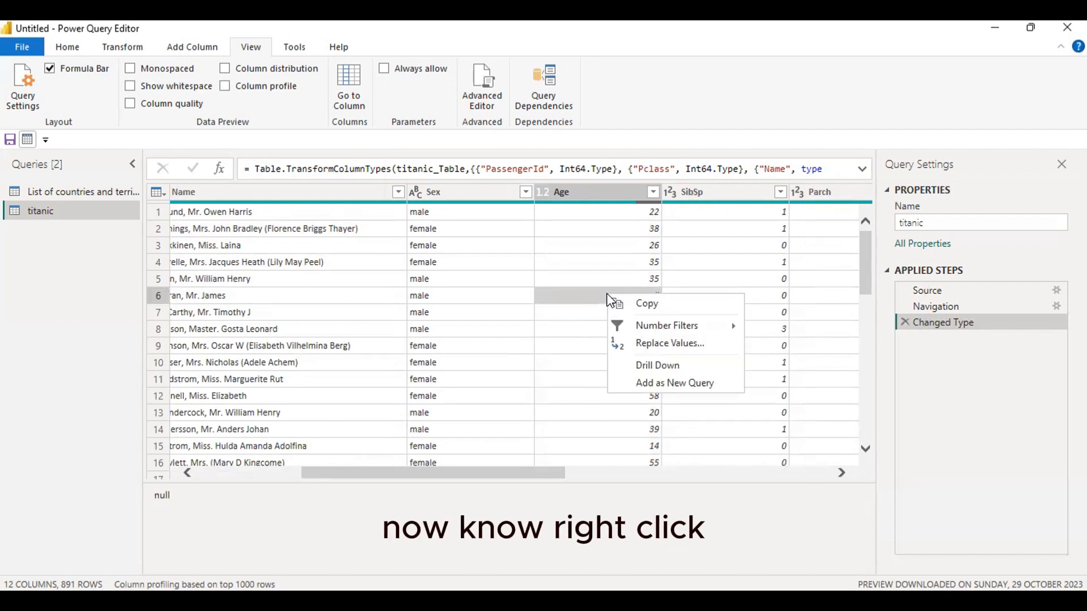
click(678, 362)
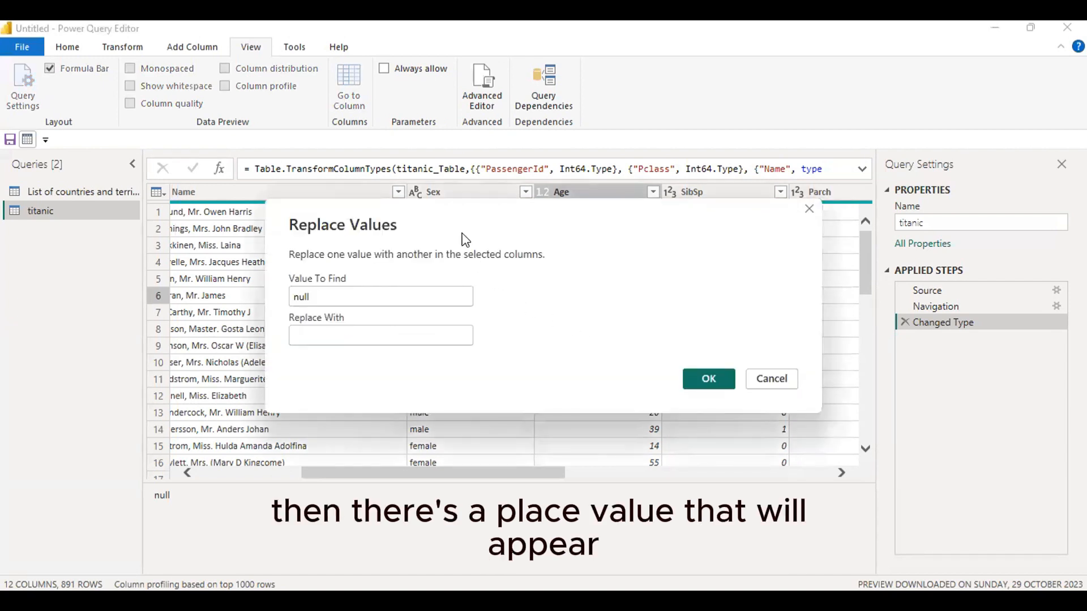
click(345, 324)
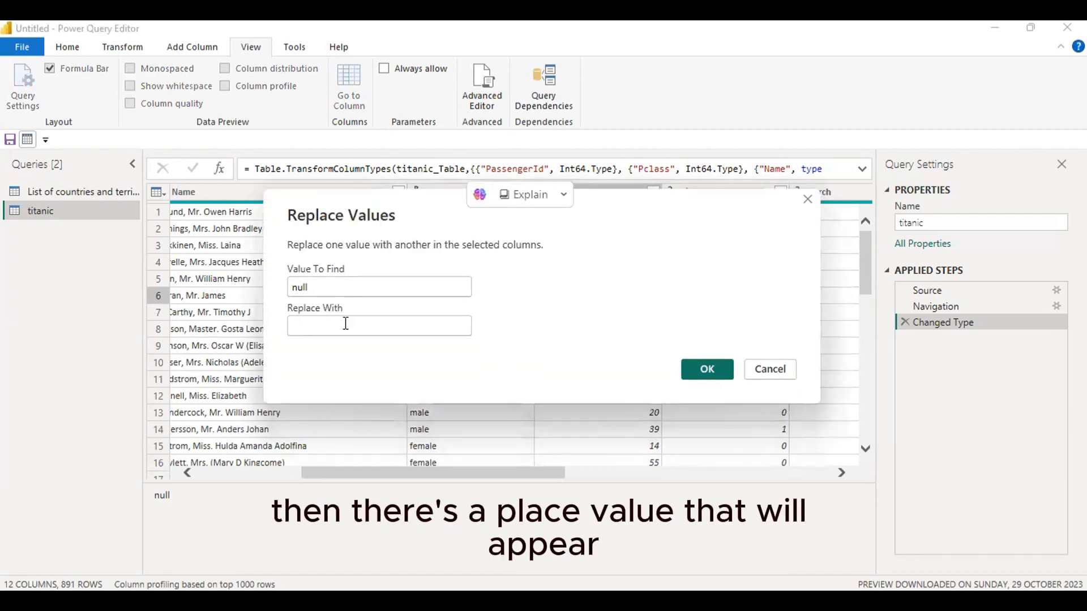
text(29)
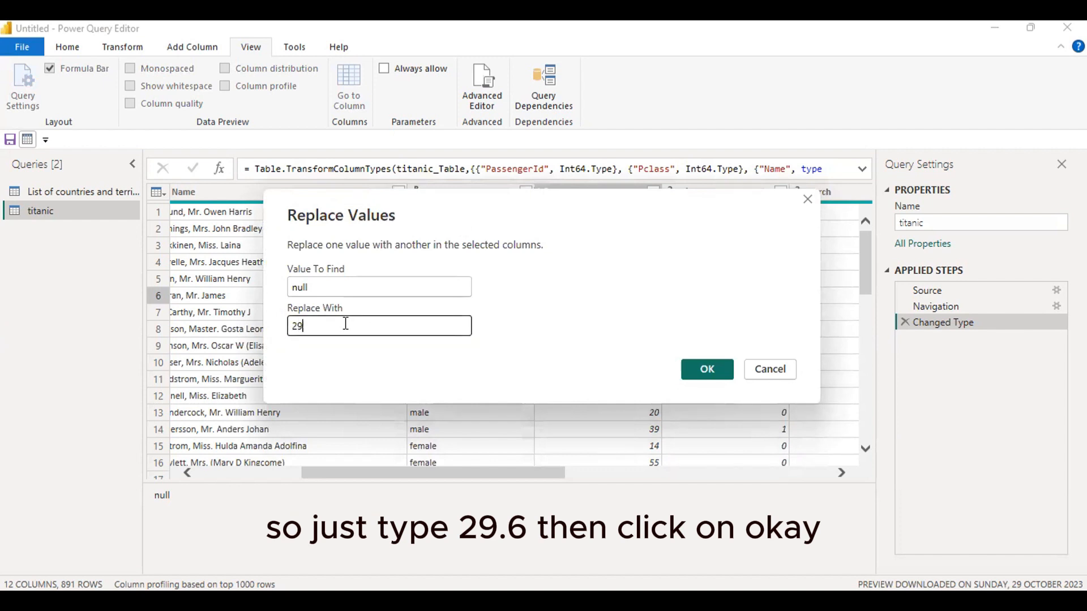
text(.6)
click(710, 372)
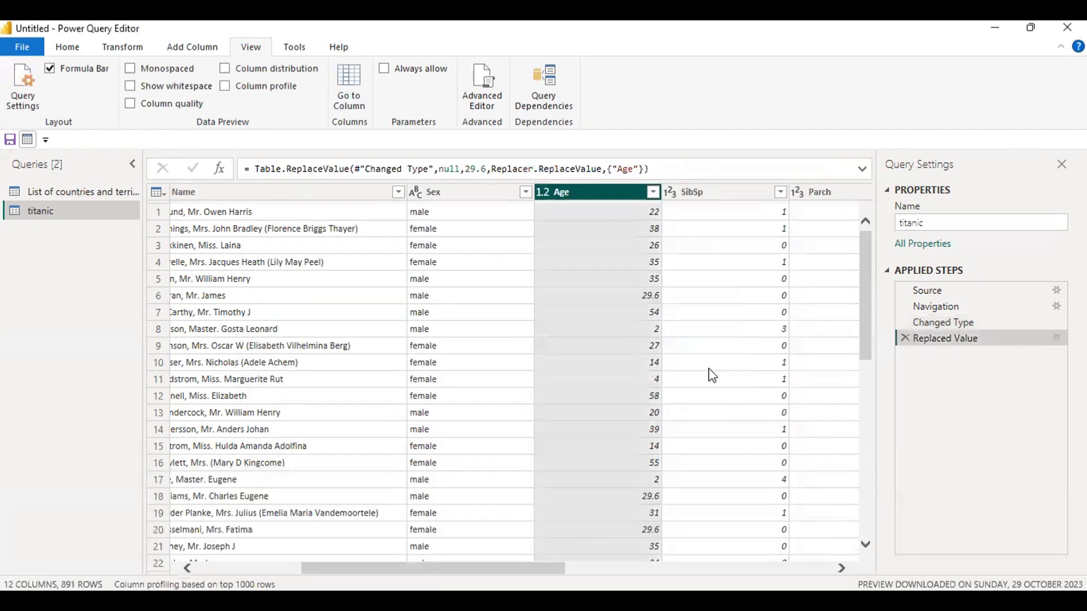
Step: Check the Age column's rows and filter value list for remaining nulls, leaving the column unfiltered
scroll(655, 317, down, 3)
scroll(645, 350, down, 4)
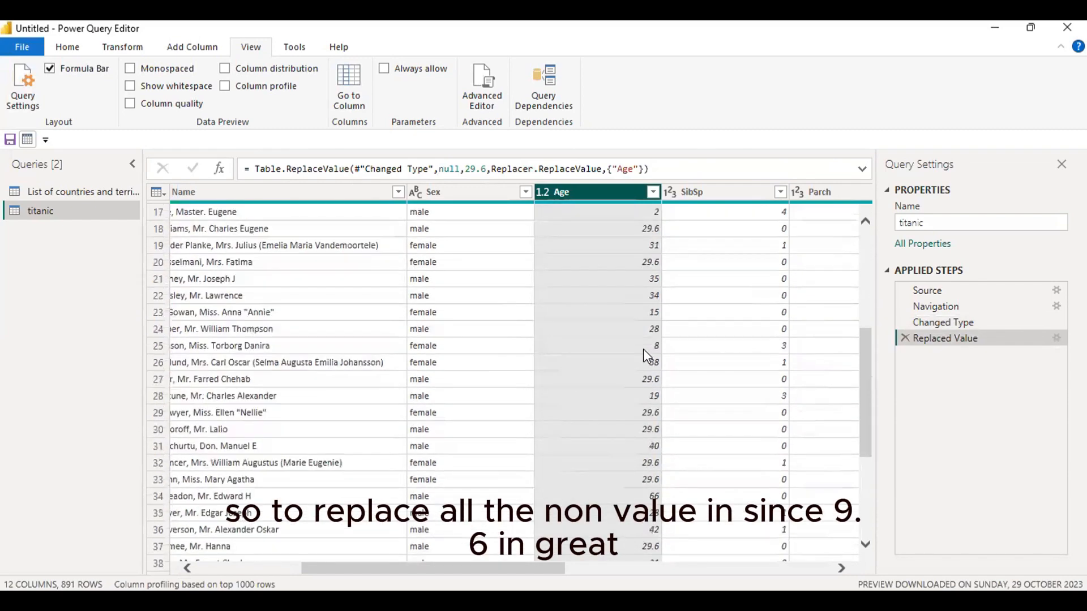
scroll(636, 317, up, 5)
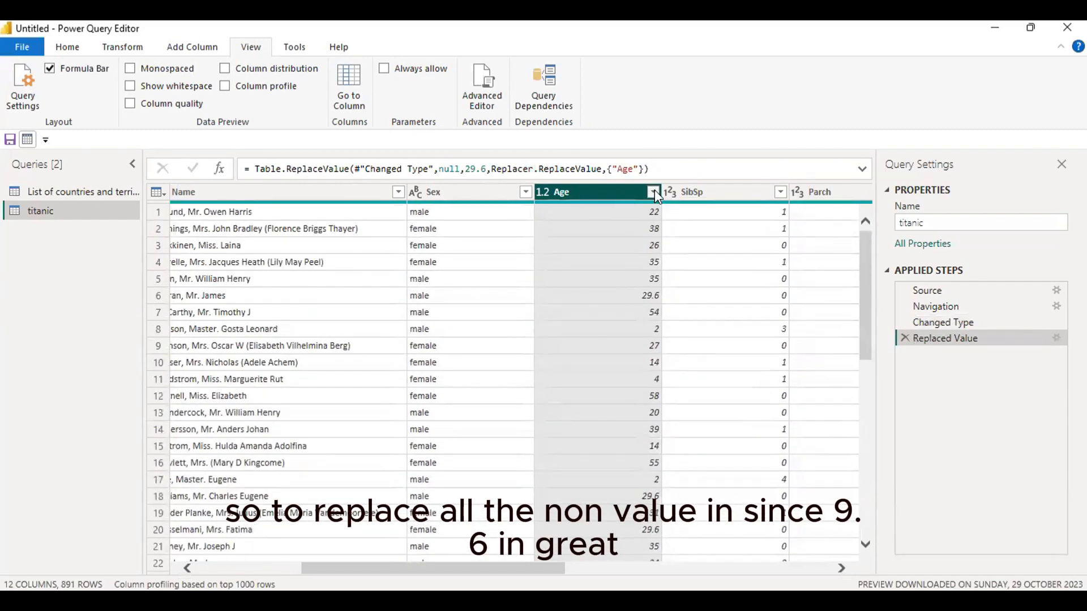
click(654, 192)
drag(639, 389, 651, 304)
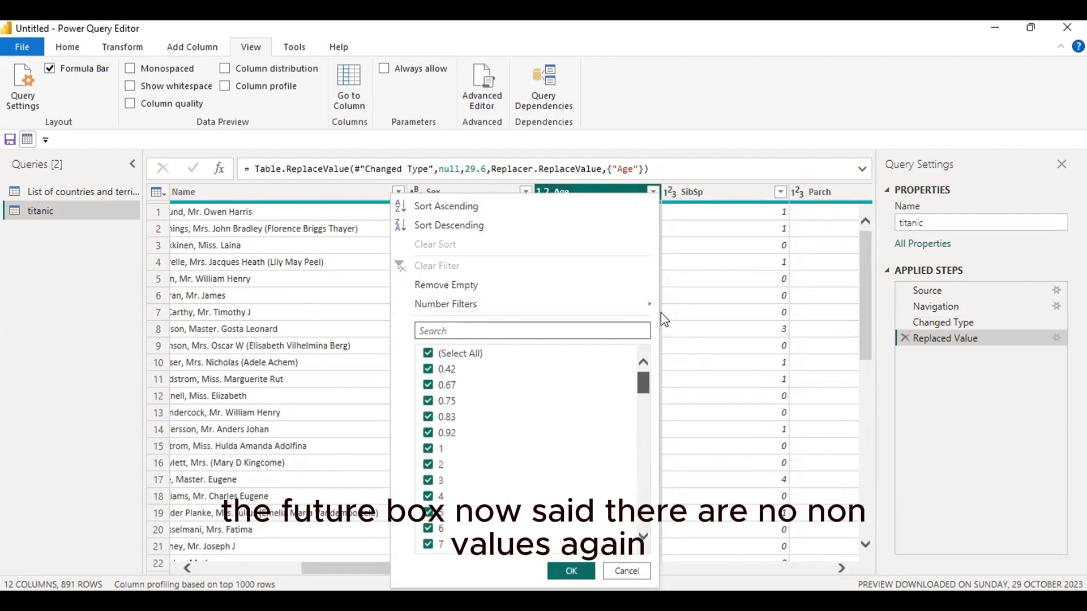
click(636, 570)
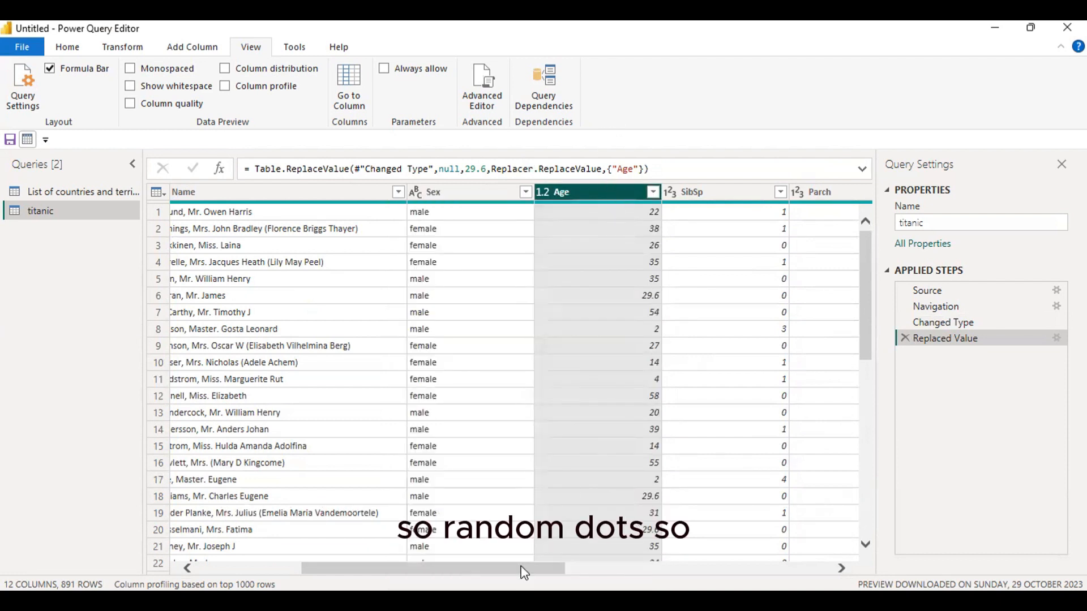
Step: Select the Survived column at the end of the titanic table and examine its values
drag(522, 568, 790, 568)
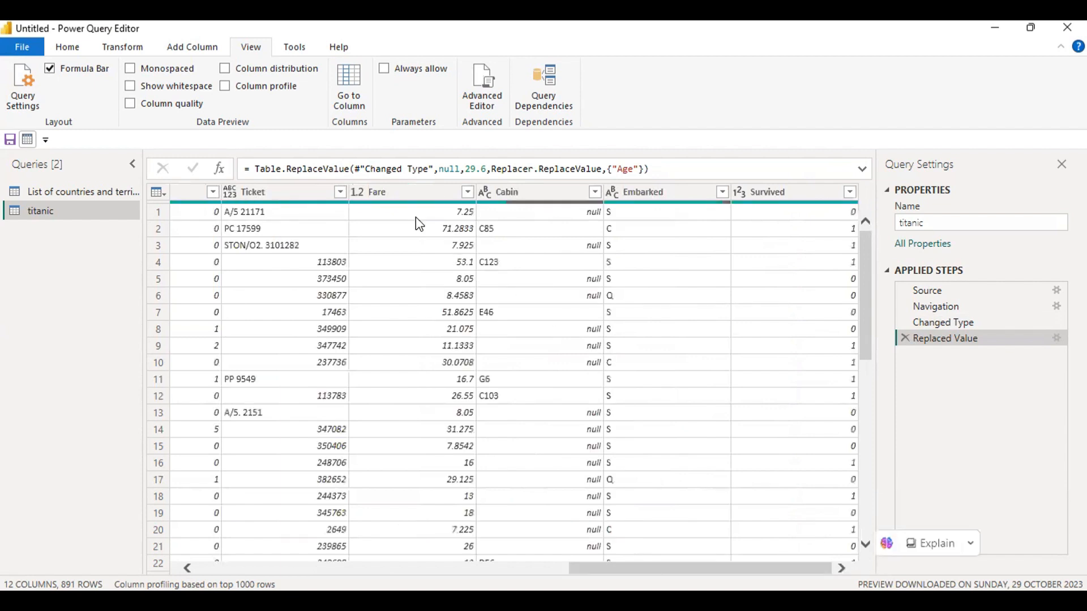
click(517, 200)
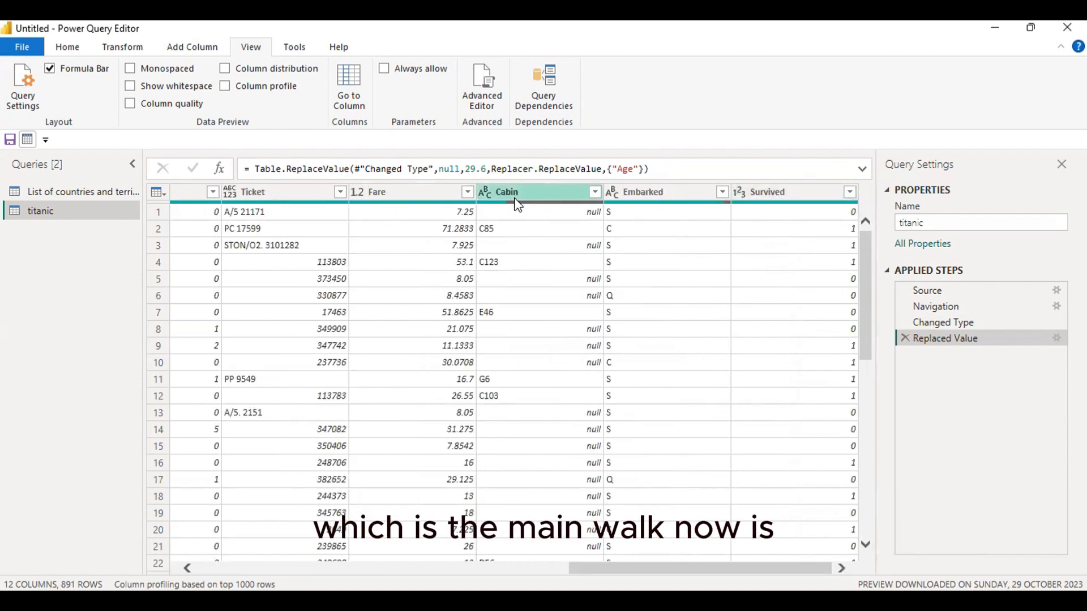
click(777, 193)
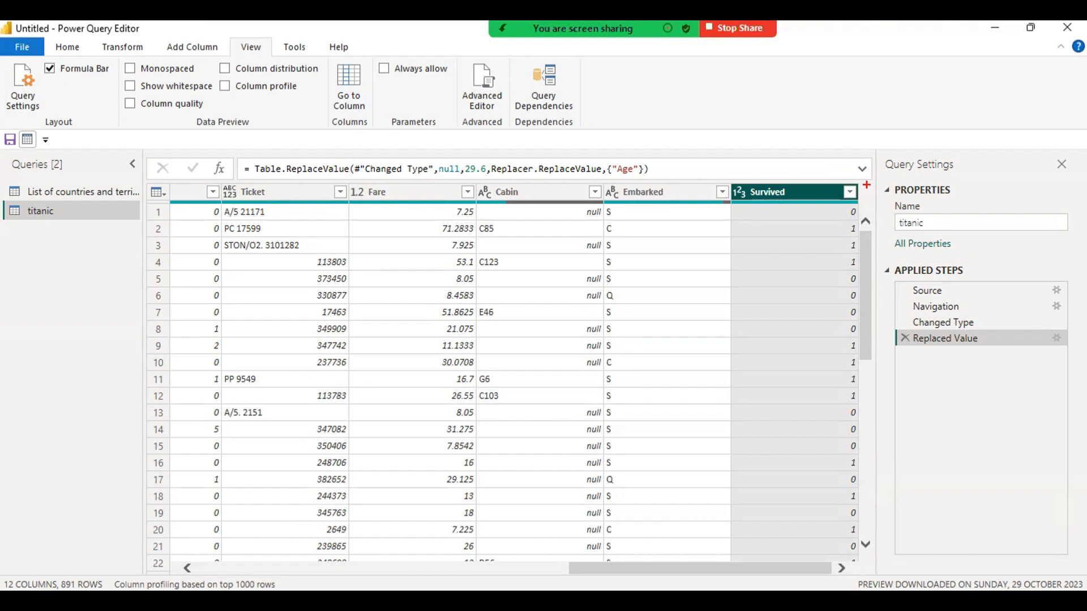
mouse_move(866, 185)
mouse_down()
mouse_move(922, 274)
mouse_move(961, 572)
mouse_up()
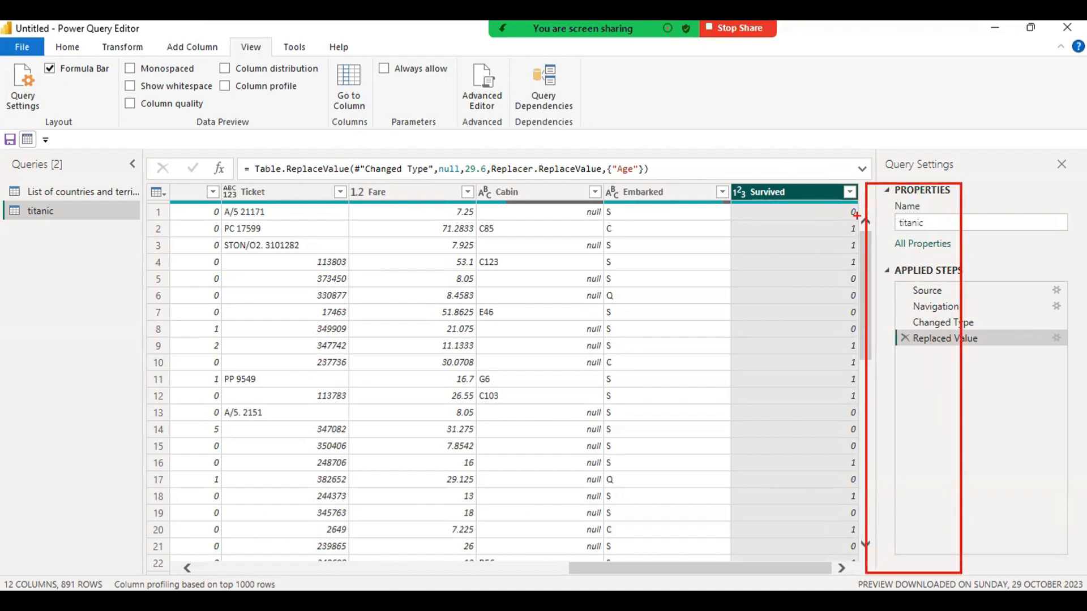
mouse_move(838, 216)
mouse_down()
mouse_move(887, 194)
mouse_move(888, 217)
mouse_move(933, 214)
mouse_move(939, 226)
mouse_move(899, 232)
mouse_move(909, 255)
mouse_move(894, 282)
mouse_move(926, 281)
mouse_up()
key(Escape)
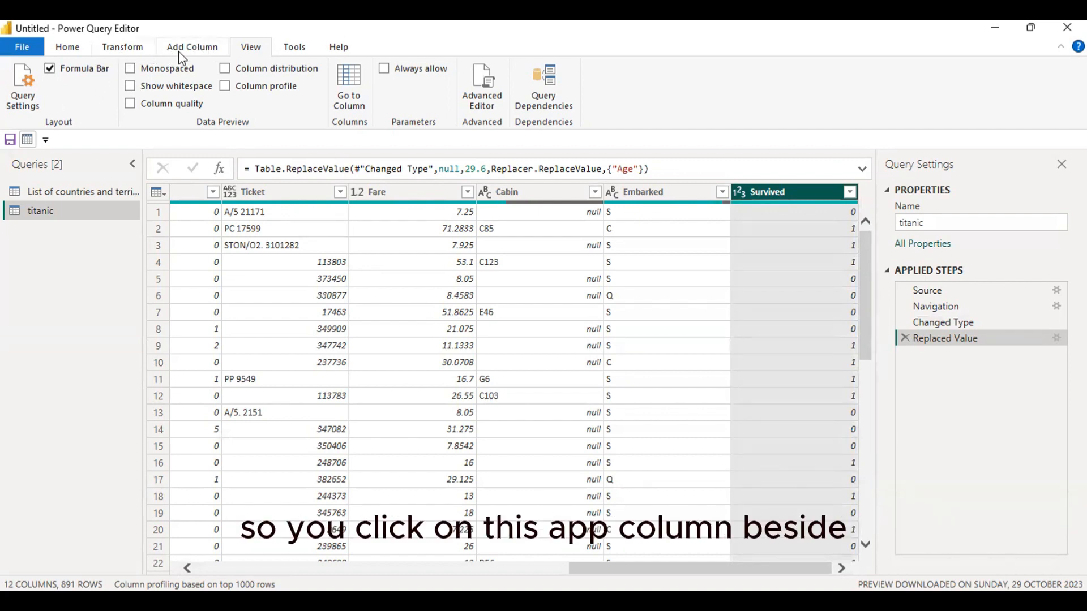
Step: Start a new conditional column in the titanic query and name it Status
click(192, 48)
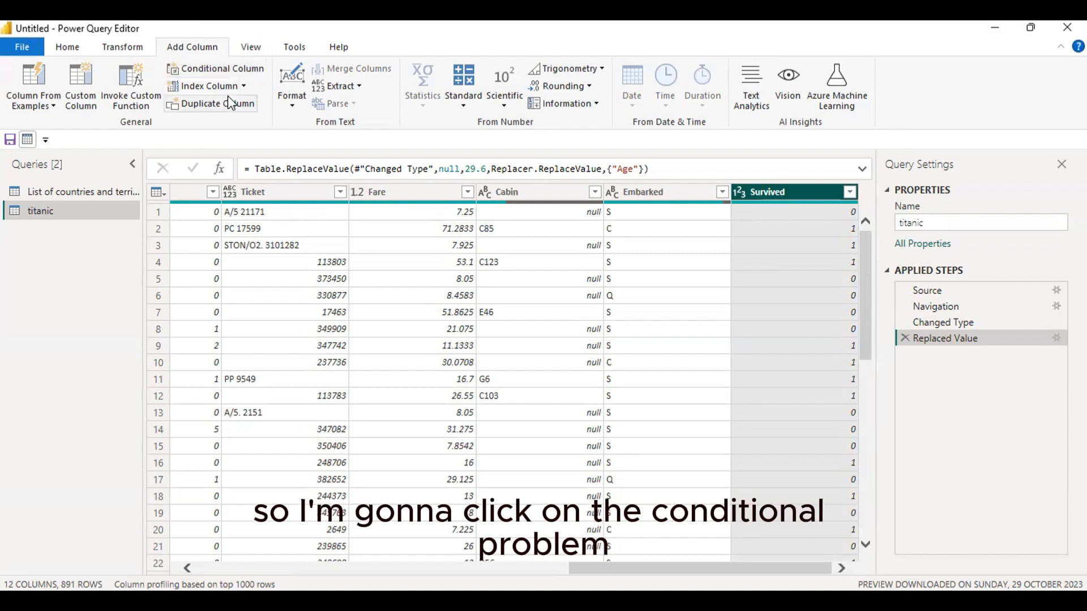
click(230, 68)
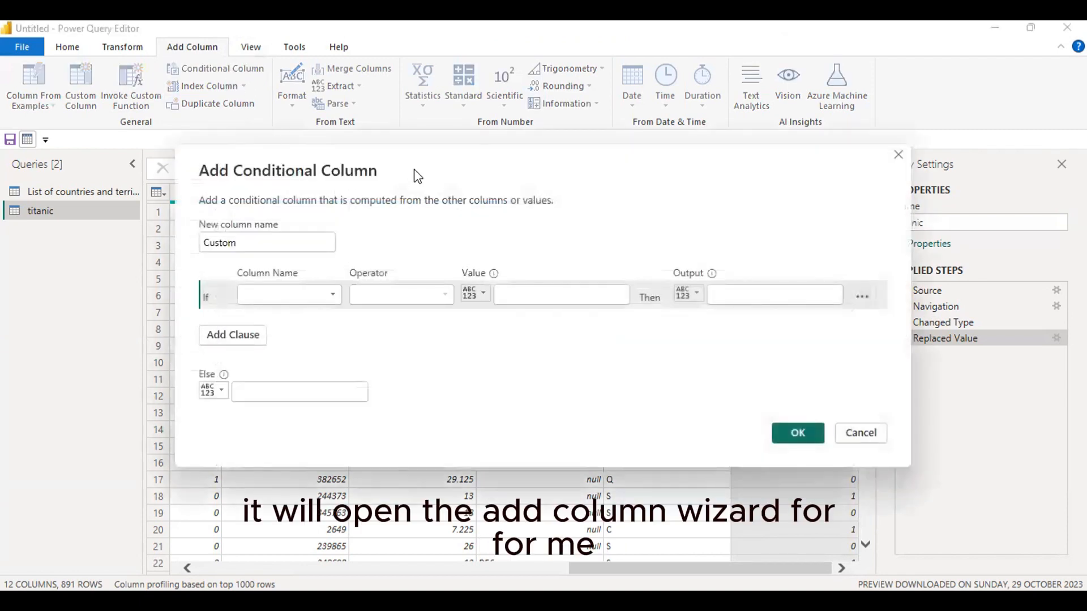
drag(418, 176, 450, 184)
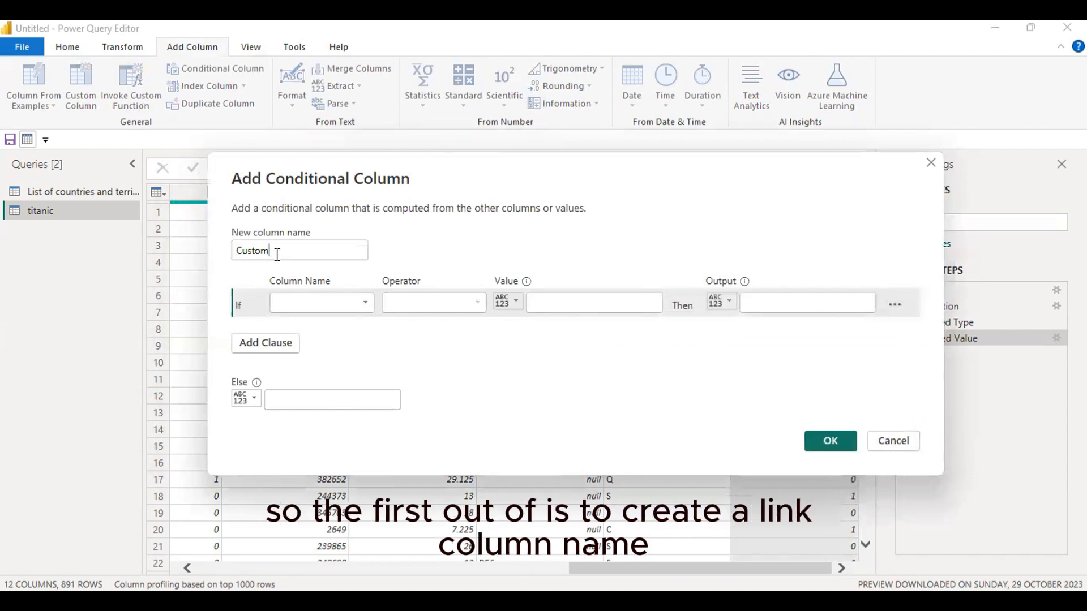
drag(277, 255, 222, 247)
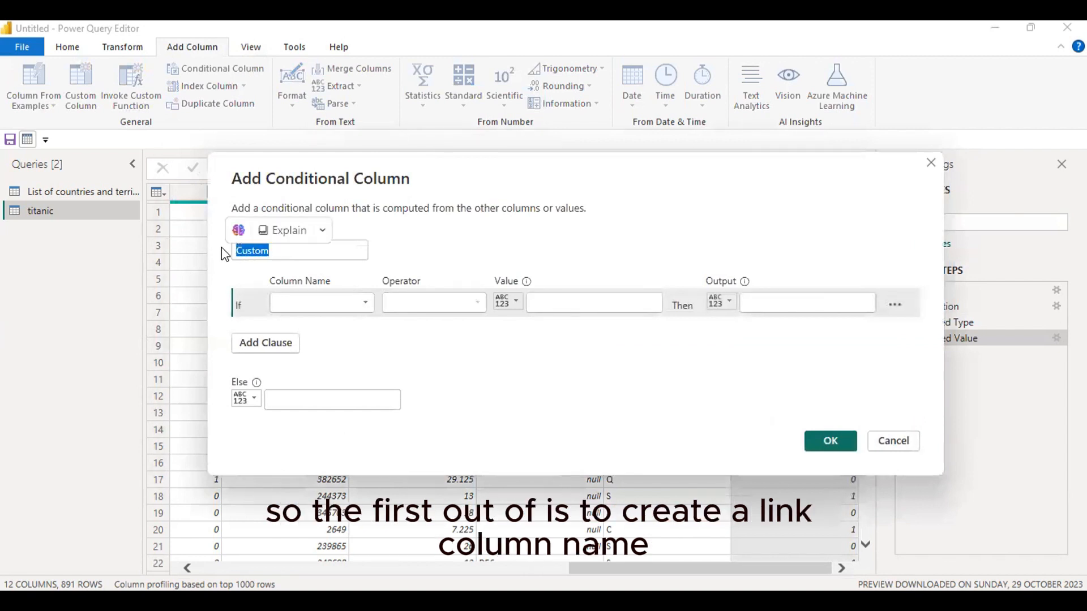
text(Stat)
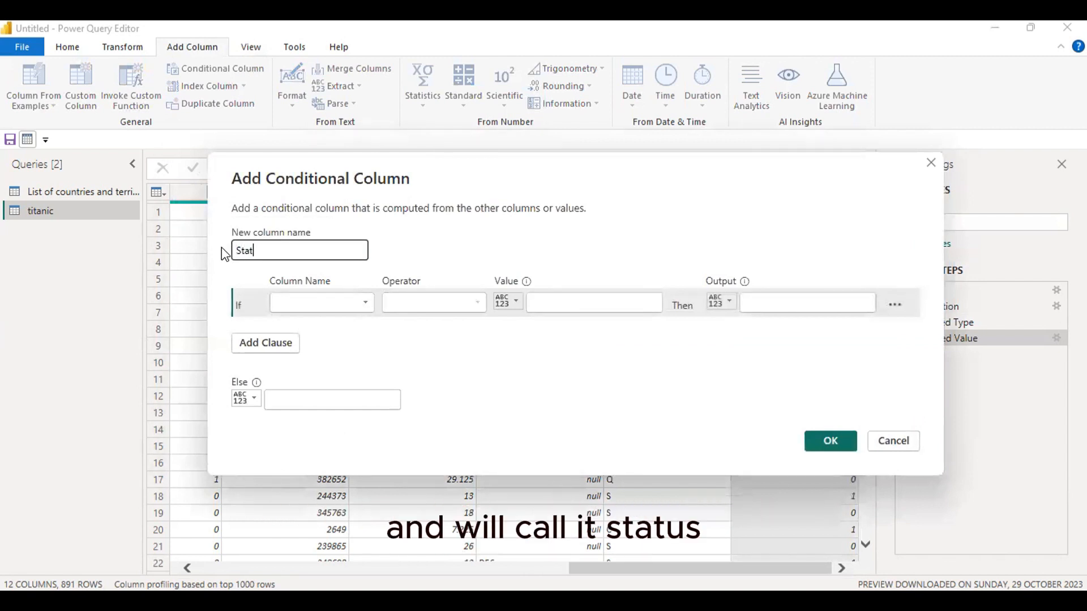
text(us)
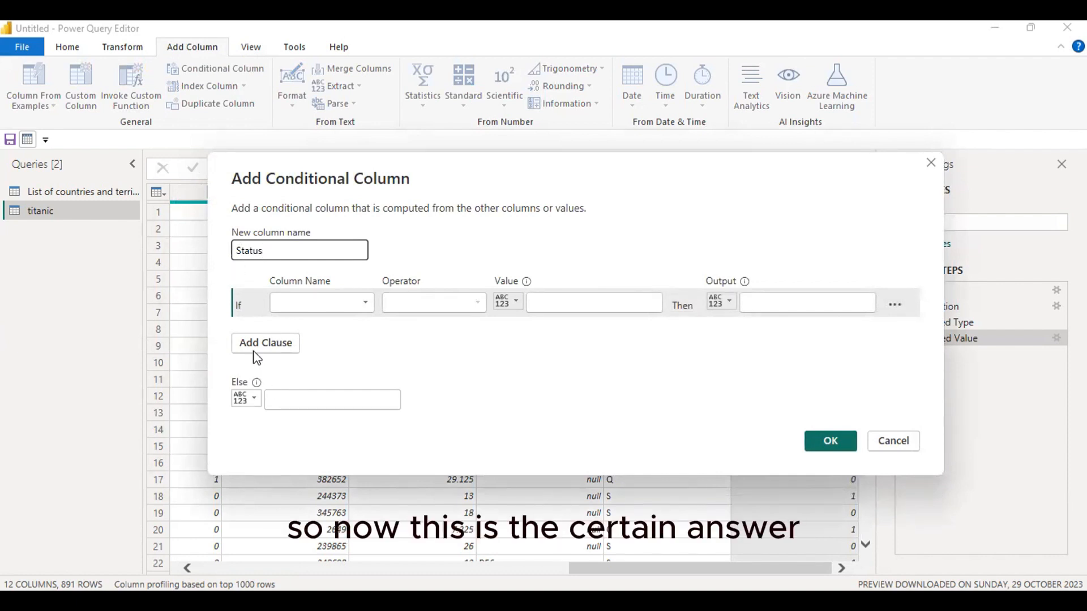
Step: Set the Status column's first If condition to Survived equals 0
mouse_move(222, 279)
mouse_down()
mouse_move(263, 306)
mouse_move(265, 331)
mouse_up()
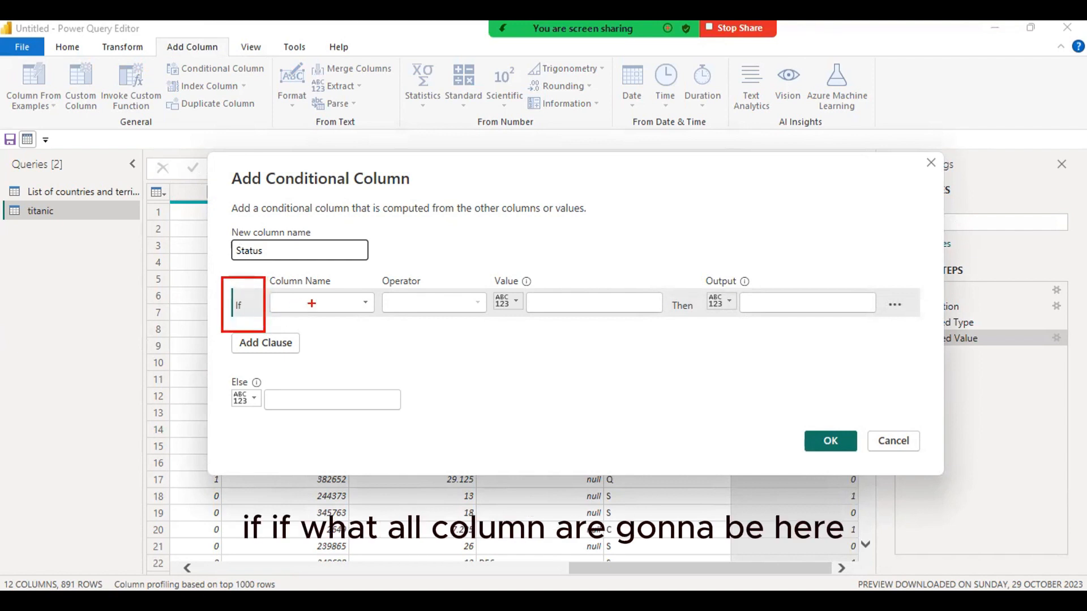
key(Escape)
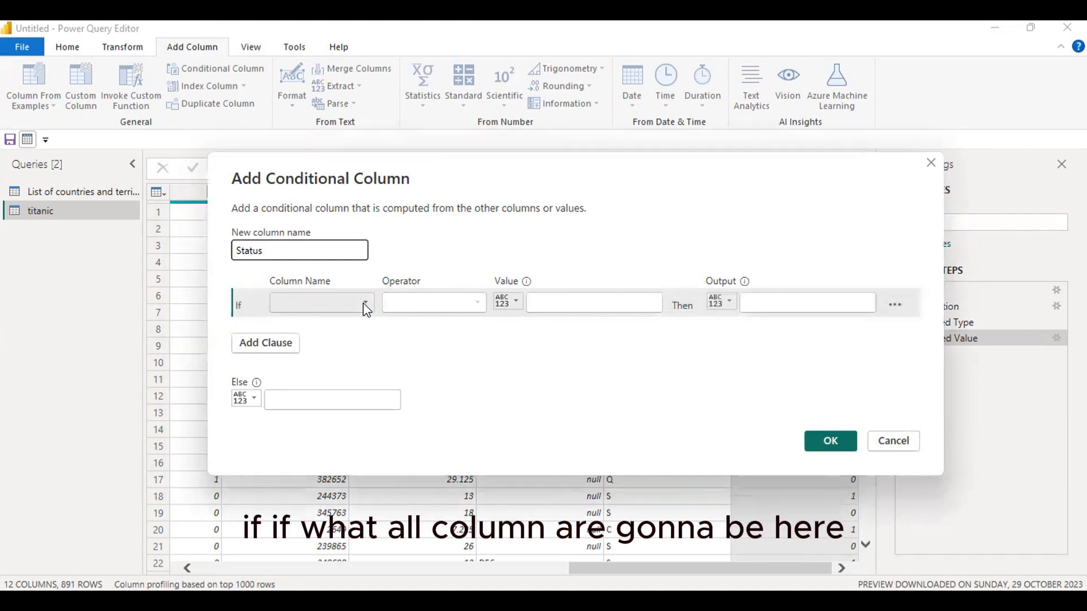
click(363, 303)
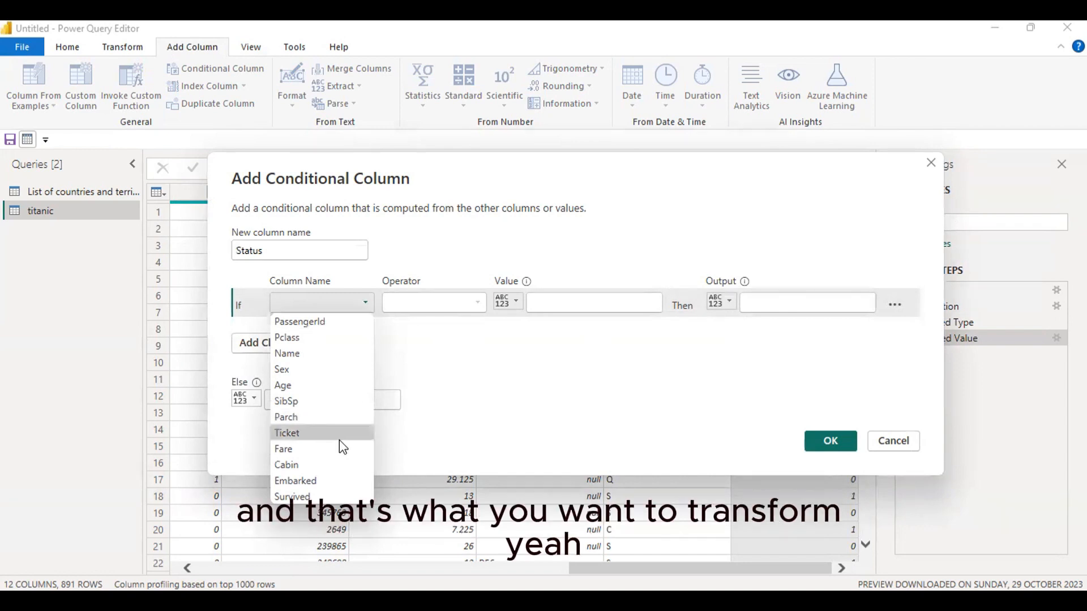
click(320, 498)
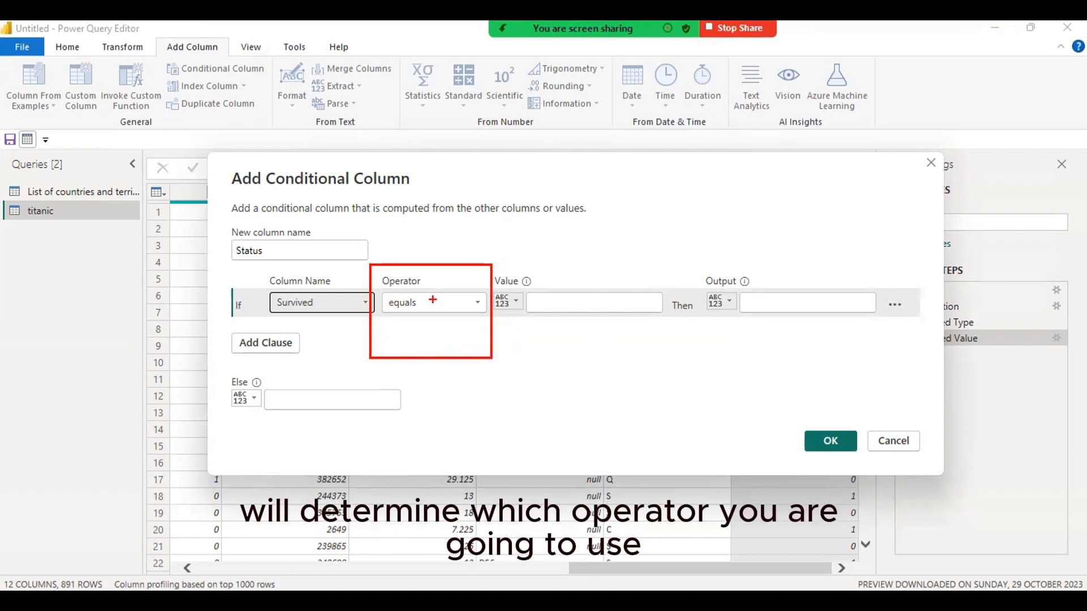
click(482, 306)
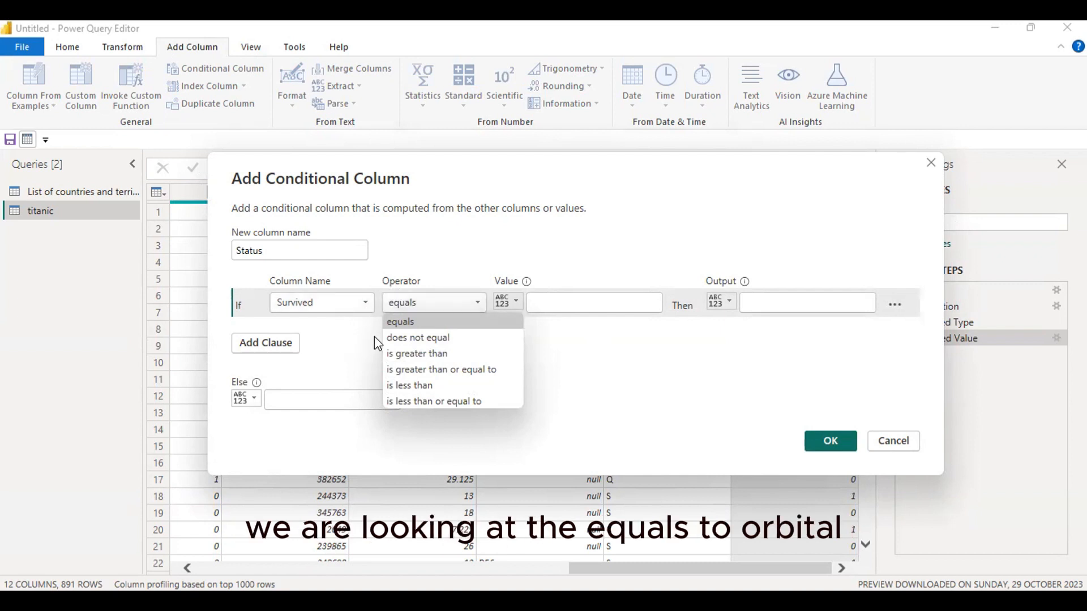
click(423, 321)
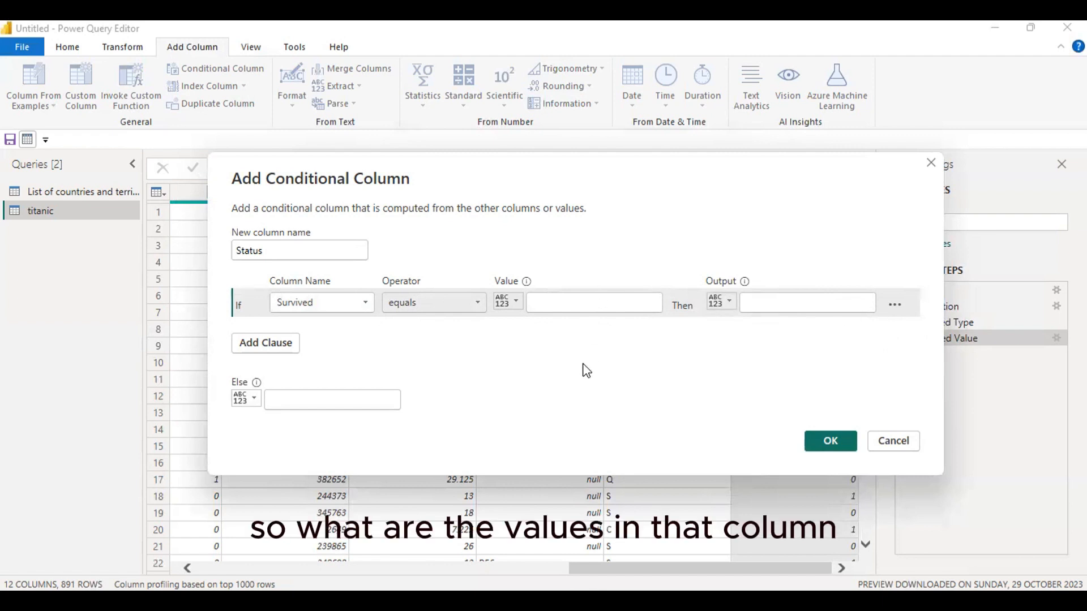
click(357, 309)
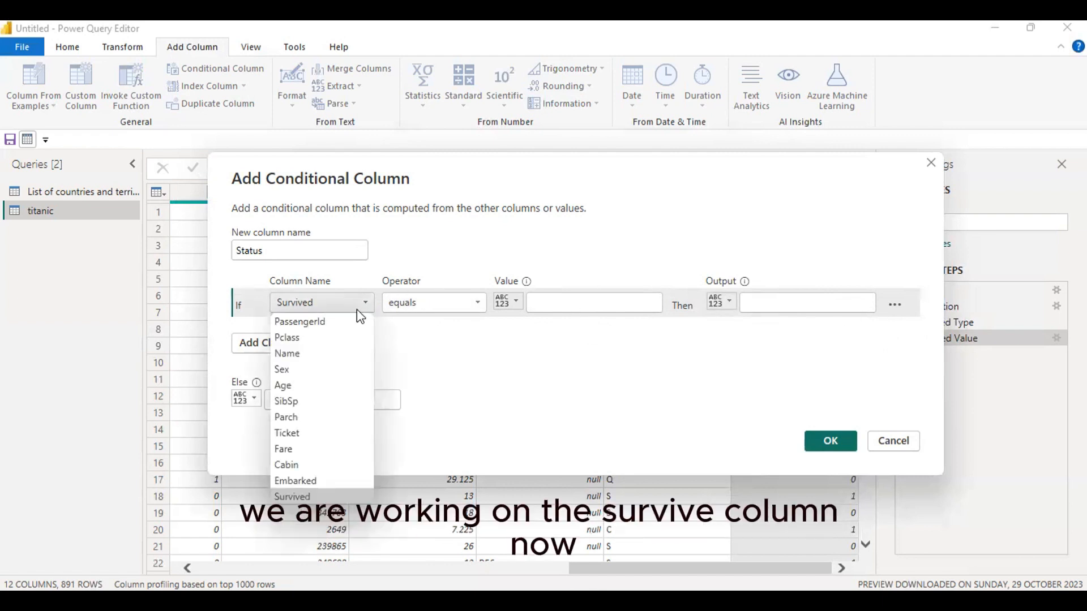
click(313, 495)
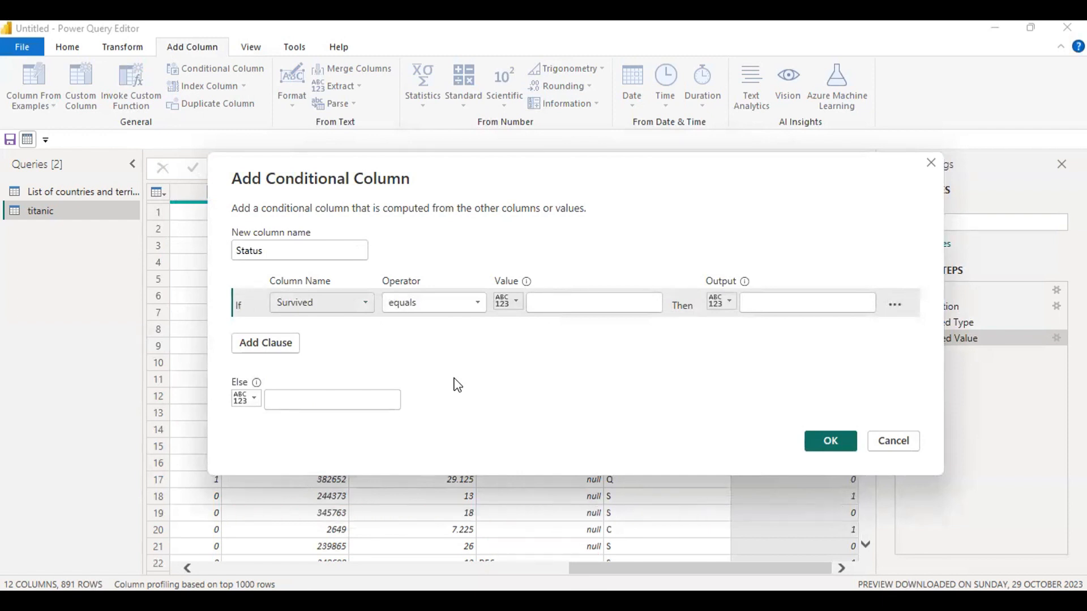
click(548, 311)
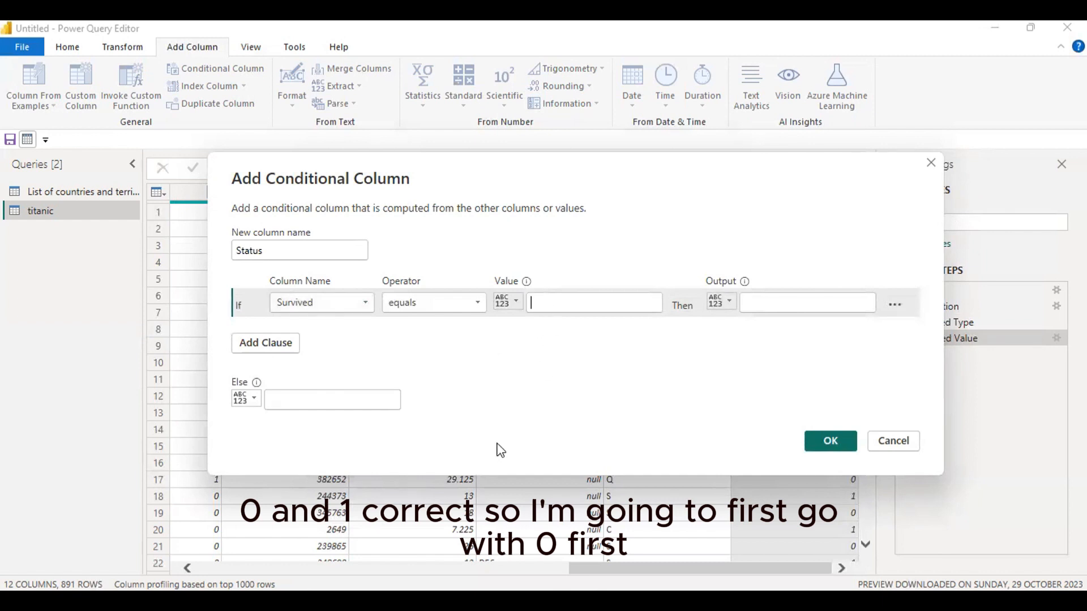
text(0)
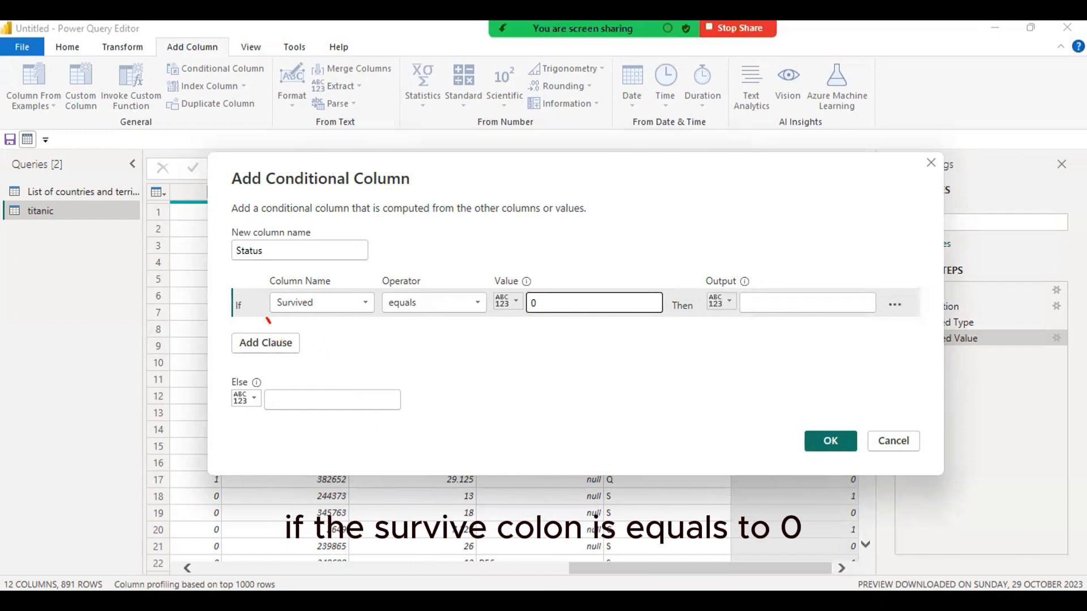
Step: Set the output of the Status column's first condition, Survived equals 0, to Died
mouse_move(266, 319)
mouse_down()
mouse_move(357, 332)
mouse_move(550, 324)
mouse_move(518, 284)
mouse_move(565, 333)
mouse_up()
mouse_move(676, 320)
mouse_down()
mouse_move(756, 310)
mouse_move(754, 298)
mouse_move(757, 331)
mouse_up()
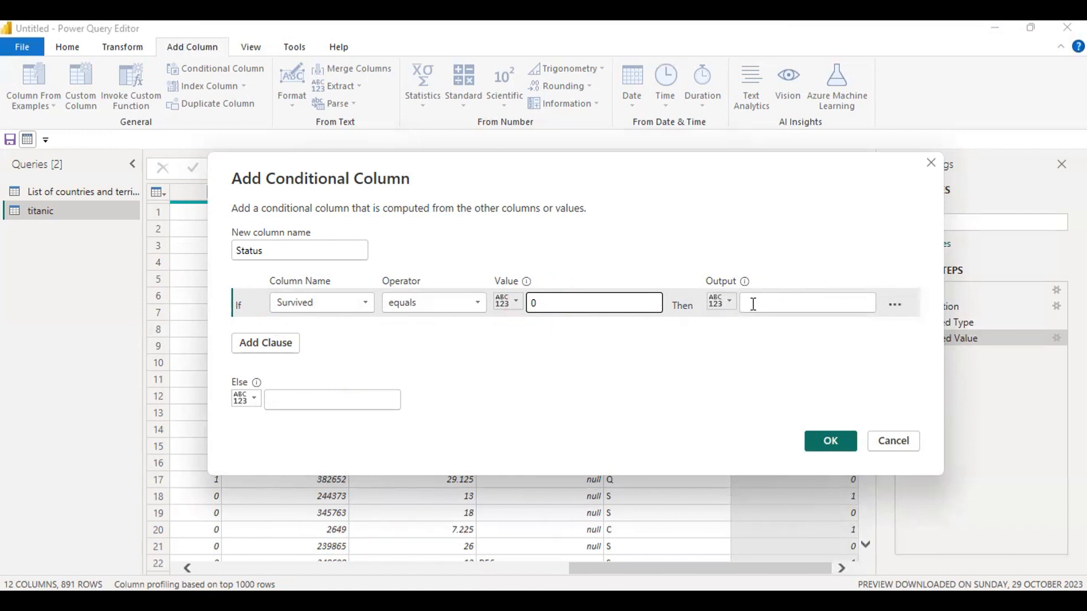
click(753, 303)
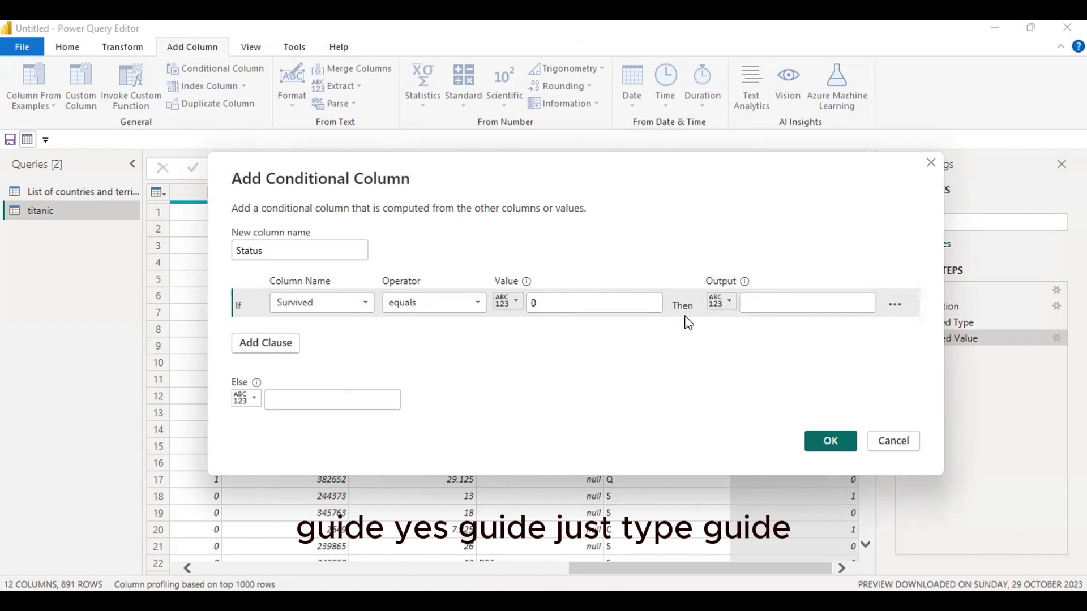
text(dIED)
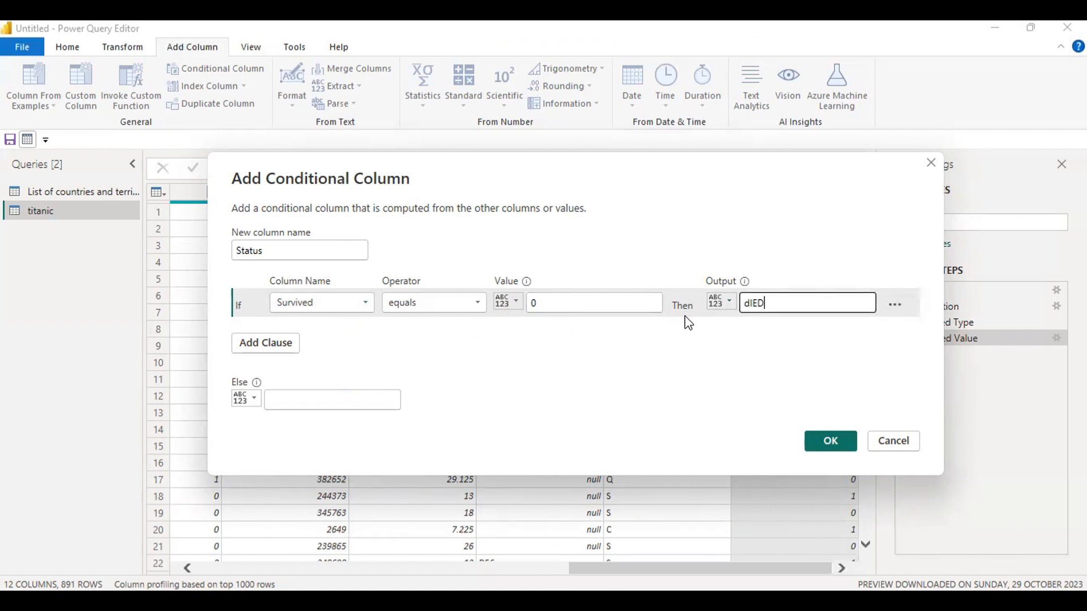
key(BackSpace)
key(BackSpace)
key(BackSpace)
key(BackSpace)
text(Died)
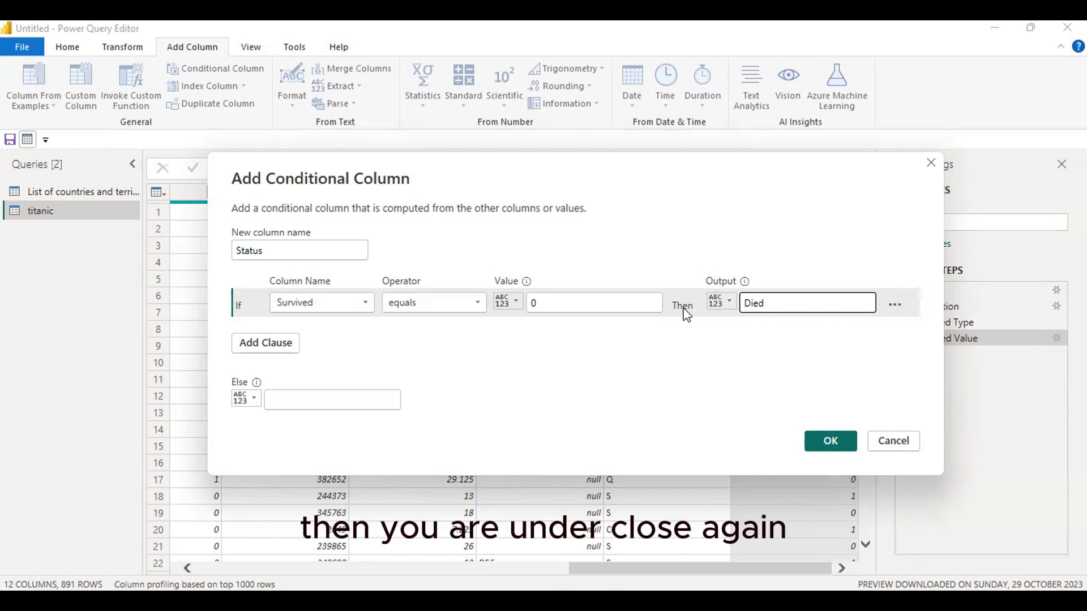
Step: Add an Else If clause that outputs Alive when Survived equals 1
click(277, 347)
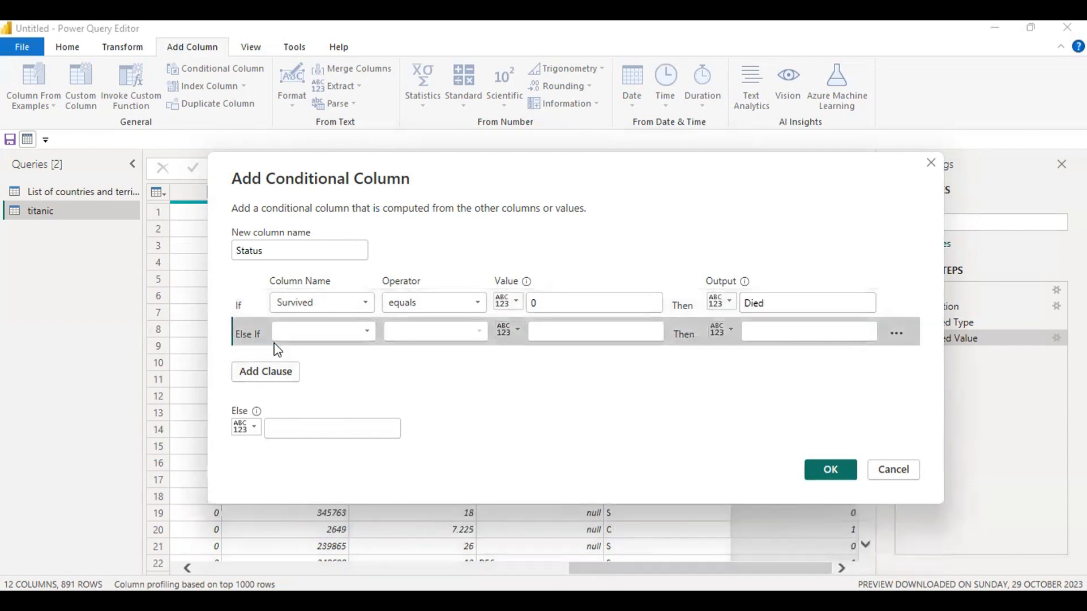
click(347, 335)
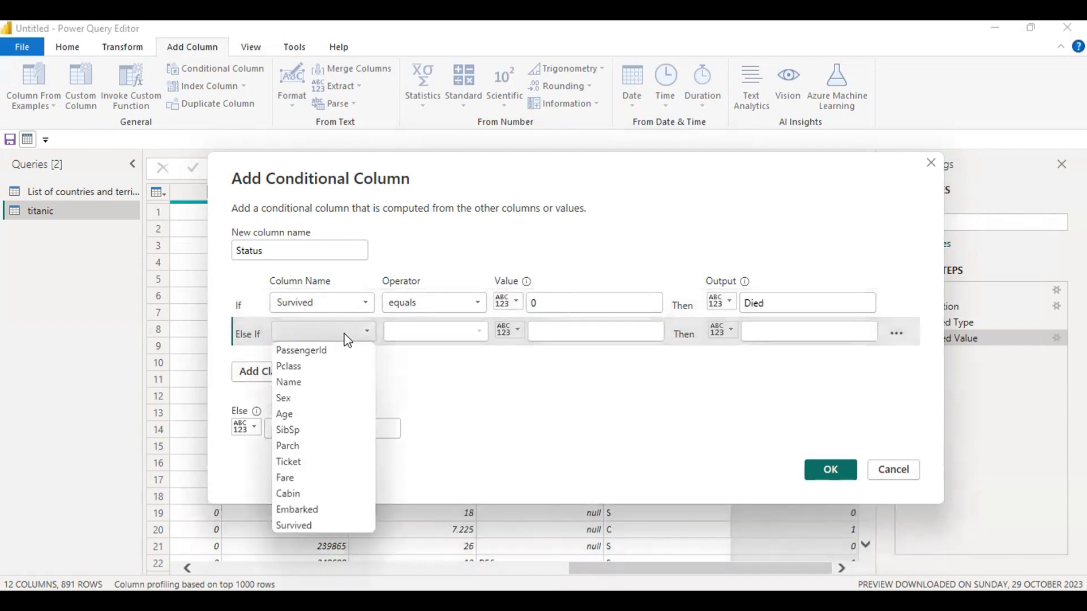
click(325, 527)
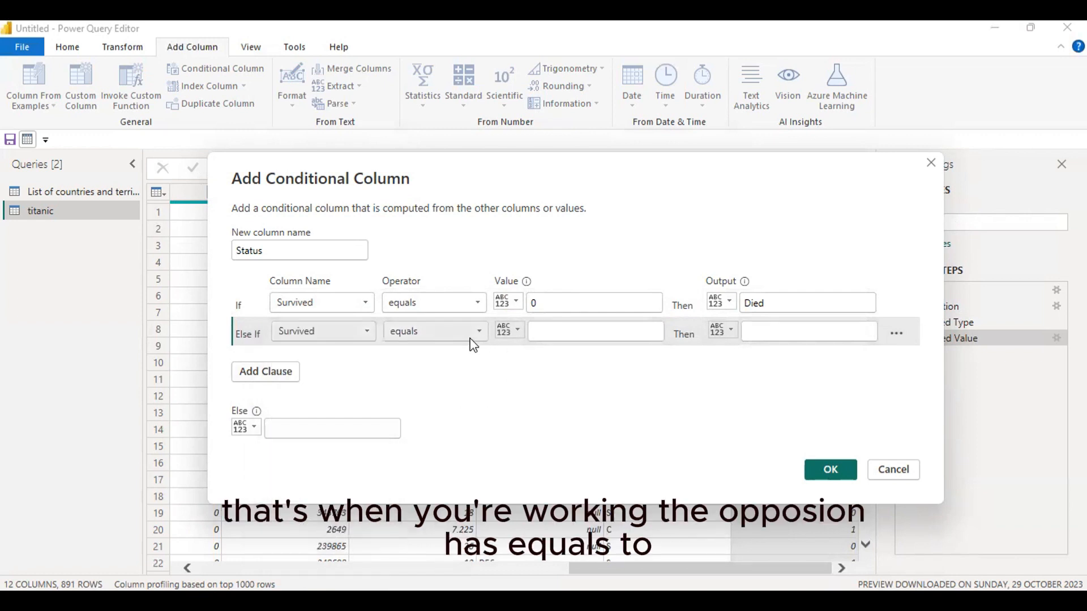
click(589, 331)
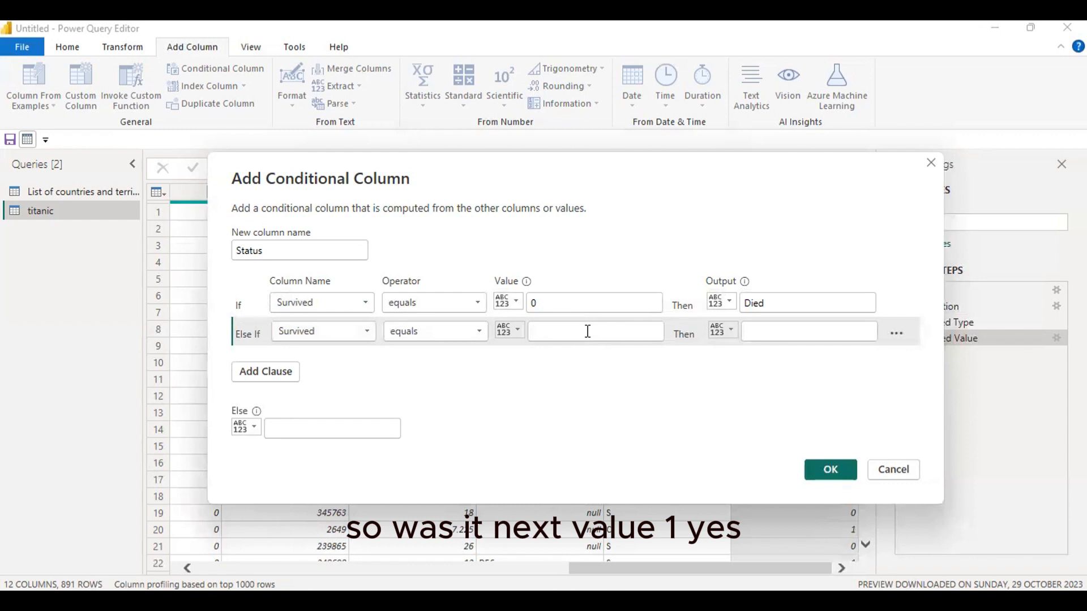
text(1)
click(777, 334)
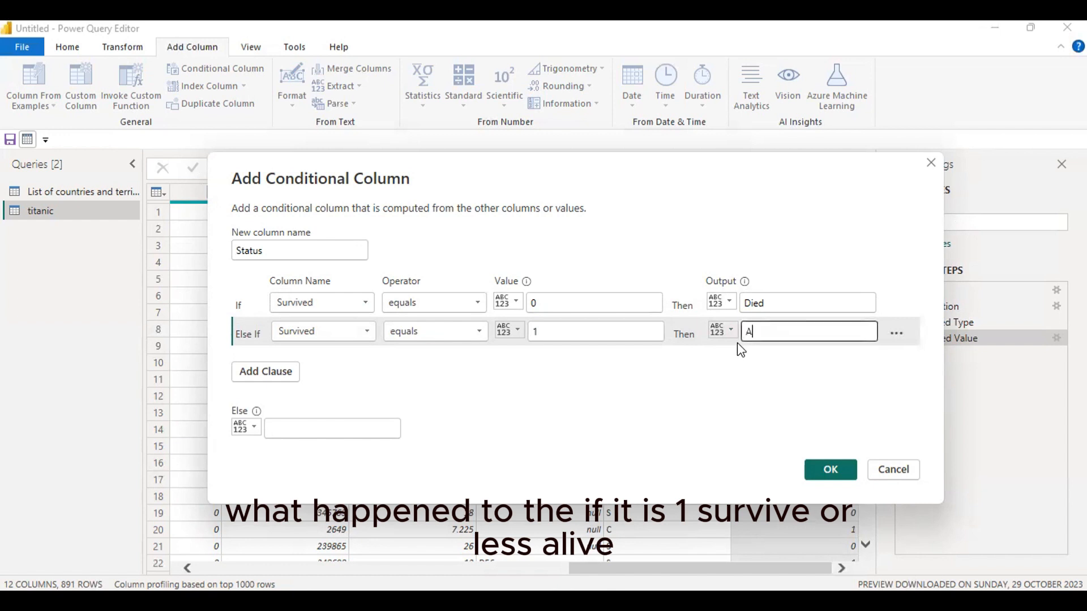
text(Alive)
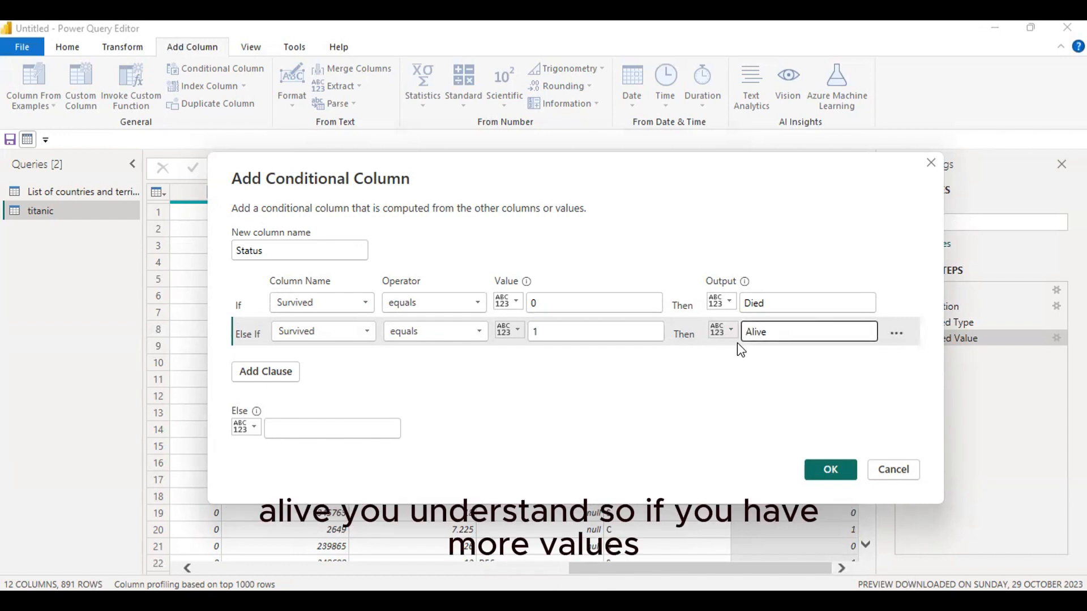
Step: Add another blank Else If clause and open the operator choices of the first Survived condition
click(270, 367)
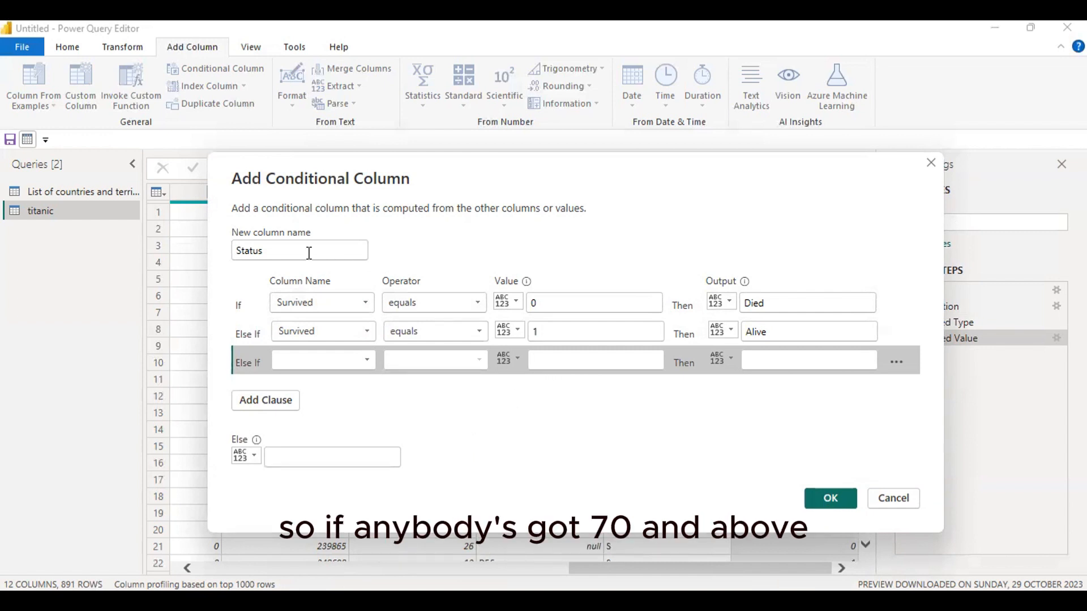
mouse_move(274, 277)
mouse_down()
mouse_move(263, 293)
mouse_move(532, 344)
mouse_move(779, 323)
mouse_move(837, 249)
mouse_move(910, 323)
mouse_move(942, 314)
mouse_move(944, 296)
mouse_up()
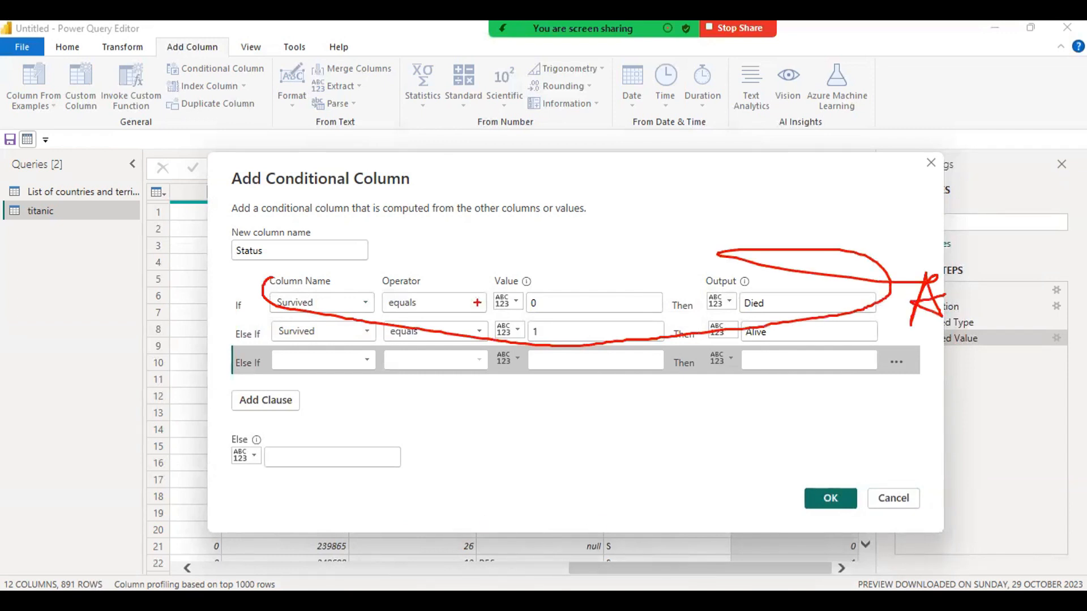
key(Escape)
click(478, 303)
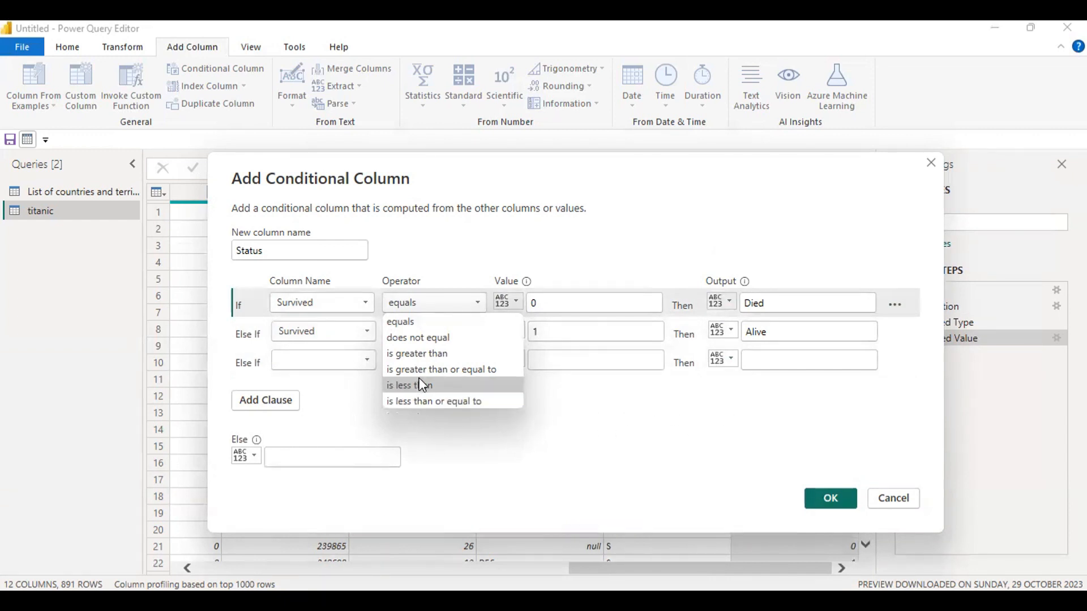
Step: Set the first clause's operator to equals and delete the empty third clause from the Status conditional column
click(420, 321)
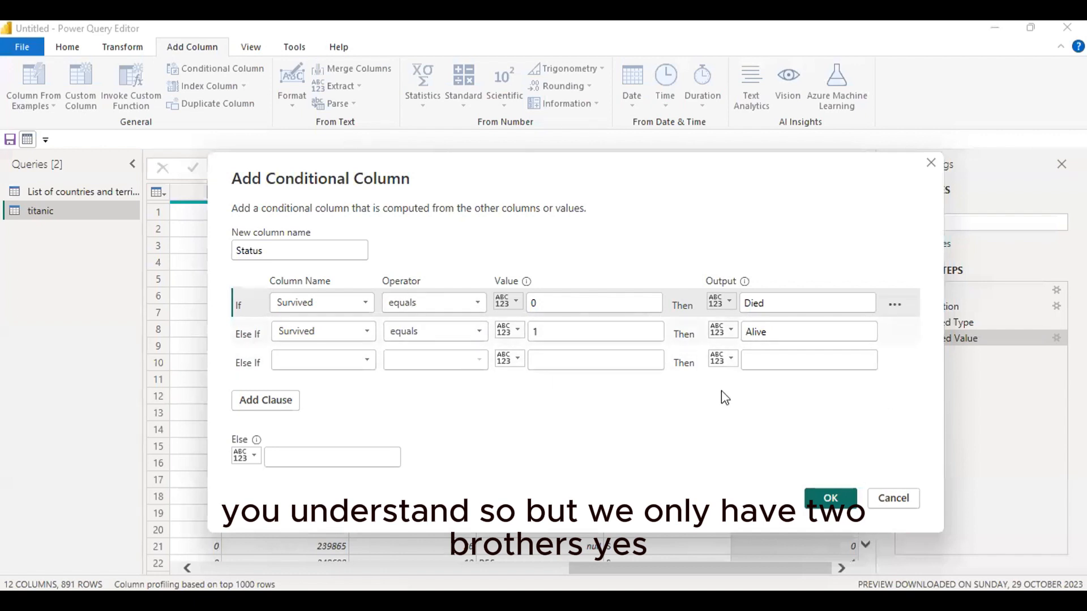
click(900, 362)
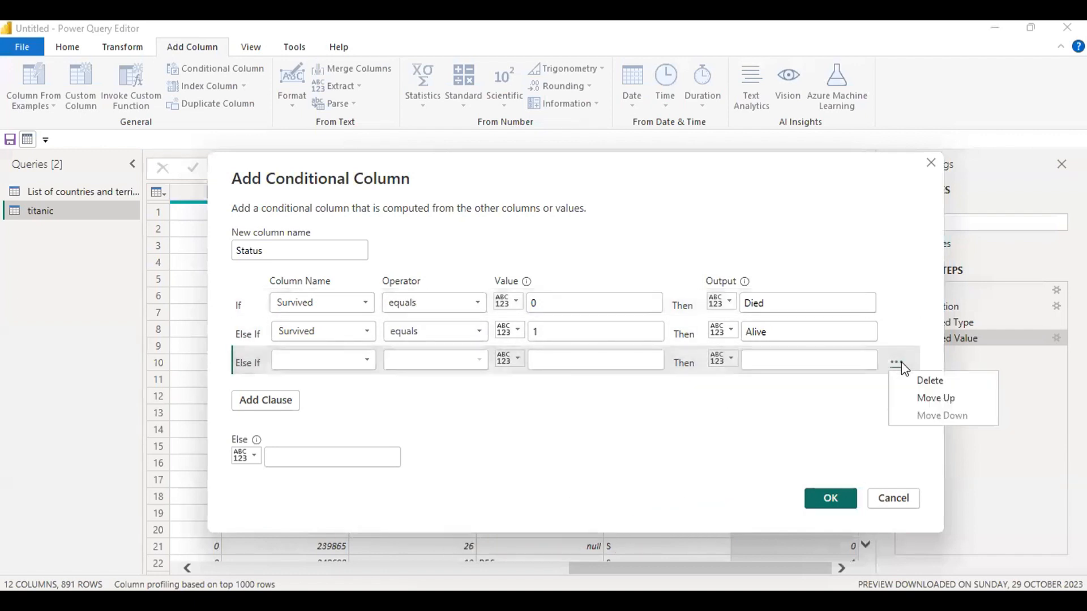
click(920, 380)
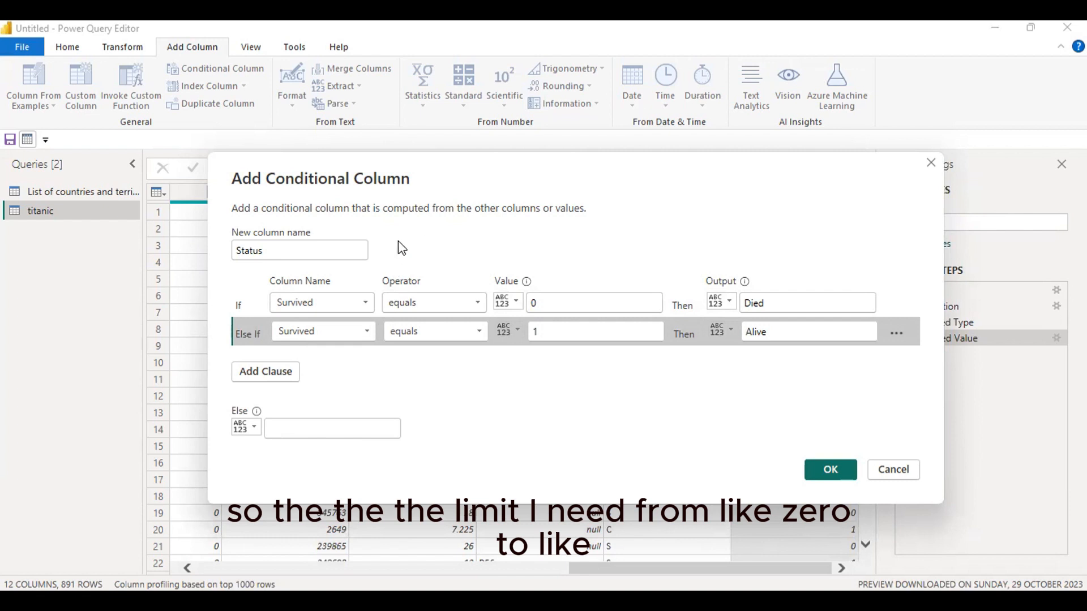
drag(396, 224, 387, 222)
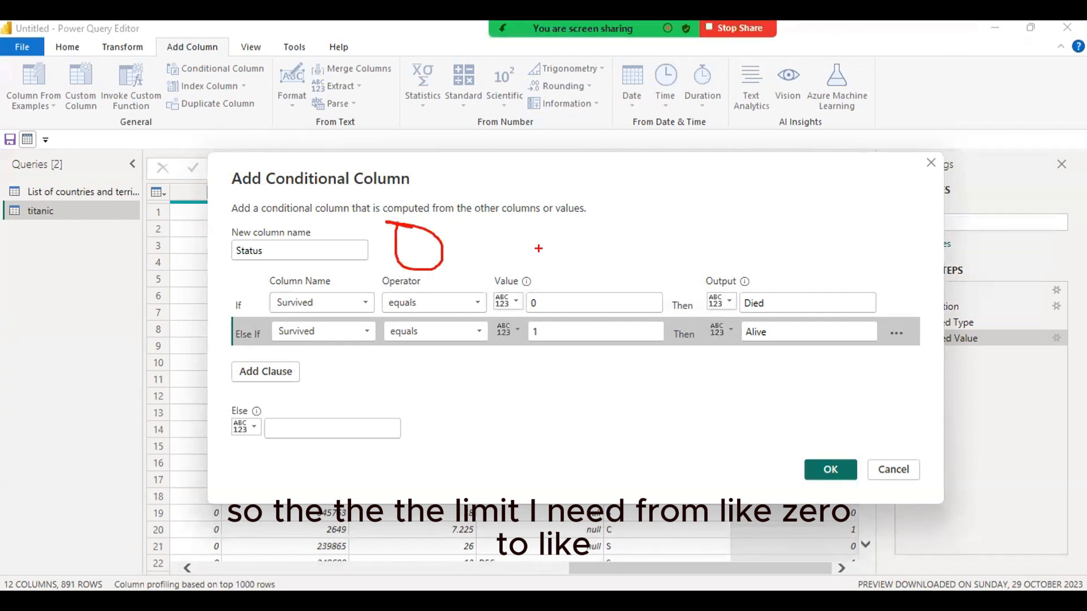
drag(539, 248, 631, 246)
mouse_move(760, 208)
mouse_down()
mouse_move(734, 262)
mouse_move(815, 226)
mouse_move(843, 232)
mouse_move(877, 208)
mouse_move(905, 247)
mouse_move(944, 225)
mouse_move(1020, 232)
mouse_up()
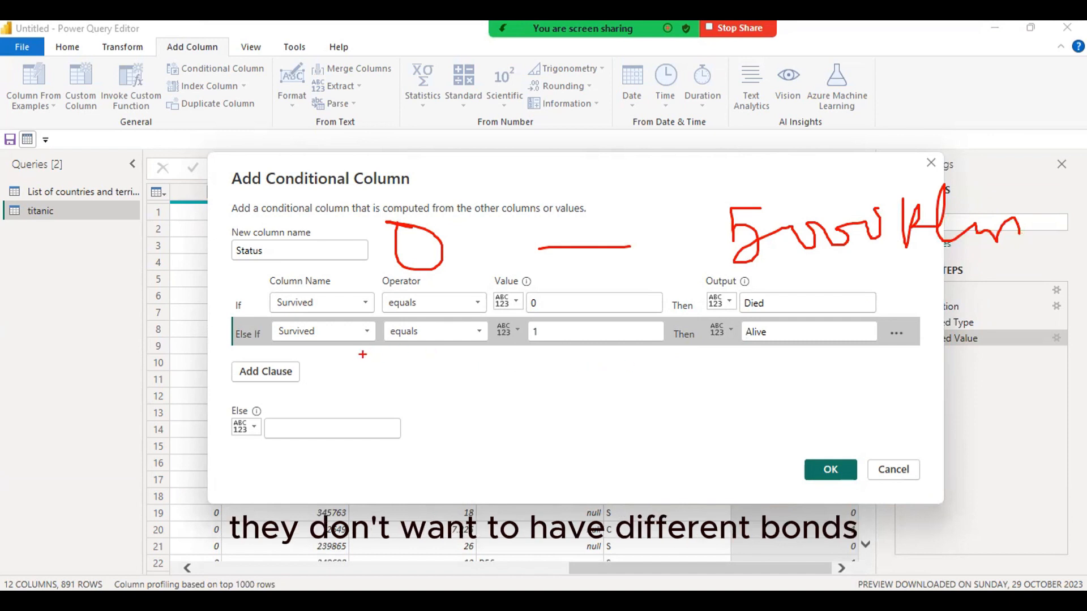
mouse_move(334, 378)
mouse_down()
mouse_move(328, 427)
mouse_move(335, 380)
mouse_up()
drag(365, 387, 441, 387)
mouse_move(475, 360)
mouse_down()
mouse_move(489, 358)
mouse_move(498, 397)
mouse_move(583, 385)
mouse_up()
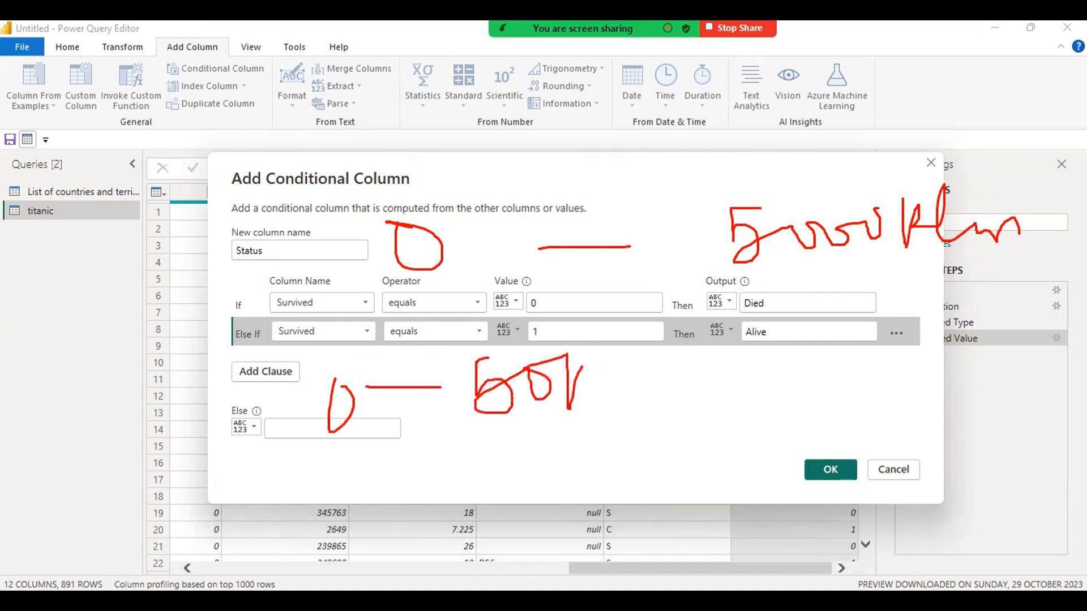
mouse_move(604, 334)
mouse_down()
mouse_move(604, 368)
mouse_move(665, 390)
mouse_up()
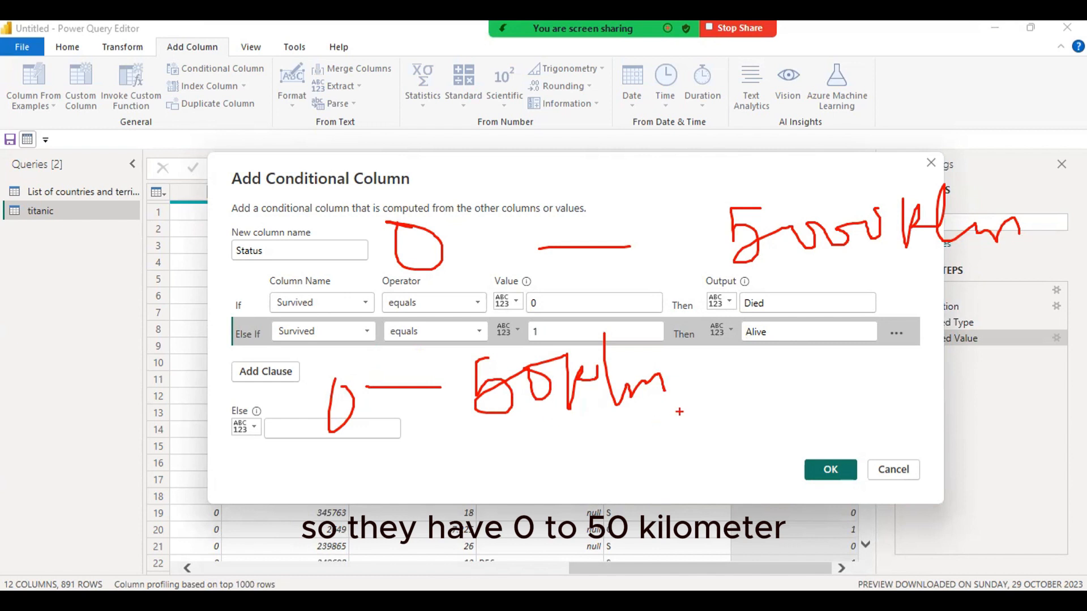
drag(679, 389, 670, 431)
mouse_move(729, 341)
mouse_down()
mouse_move(717, 362)
mouse_move(779, 351)
mouse_move(801, 378)
mouse_move(855, 372)
mouse_up()
mouse_move(859, 349)
mouse_down()
mouse_move(923, 383)
mouse_move(951, 368)
mouse_move(962, 383)
mouse_move(986, 377)
mouse_up()
mouse_move(402, 478)
mouse_down()
mouse_move(522, 487)
mouse_move(571, 452)
mouse_move(617, 471)
mouse_move(645, 453)
mouse_move(652, 470)
mouse_up()
mouse_move(686, 455)
mouse_down()
mouse_move(699, 478)
mouse_move(727, 453)
mouse_move(801, 443)
mouse_up()
mouse_move(811, 426)
mouse_down()
mouse_move(813, 452)
mouse_move(877, 431)
mouse_up()
mouse_move(889, 437)
mouse_down()
mouse_move(899, 479)
mouse_move(932, 468)
mouse_up()
drag(940, 474, 940, 501)
mouse_move(960, 459)
mouse_down()
mouse_move(1071, 477)
mouse_move(1021, 479)
mouse_up()
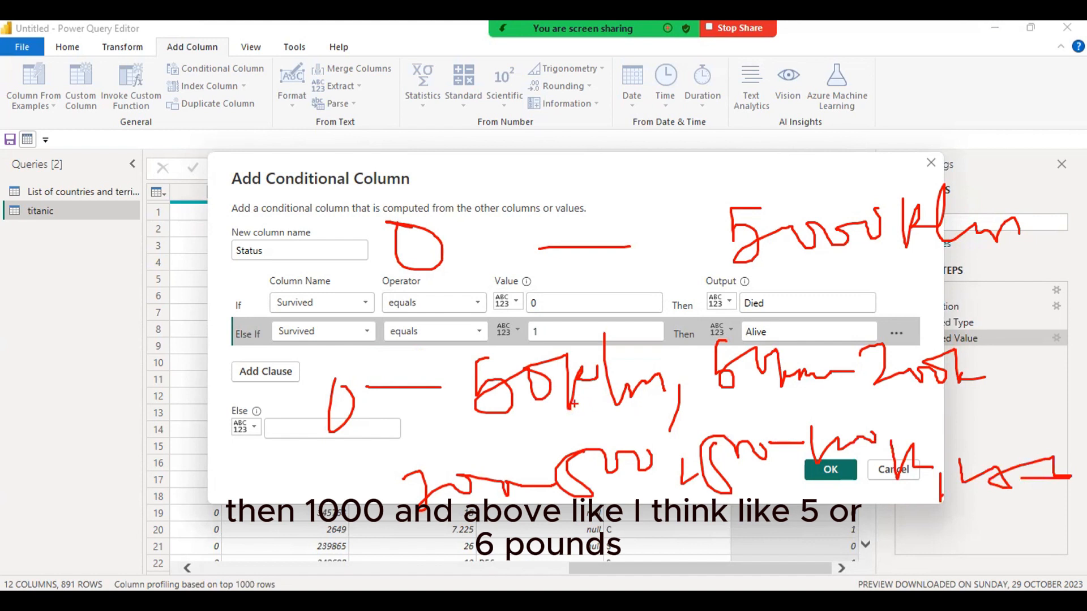
key(Escape)
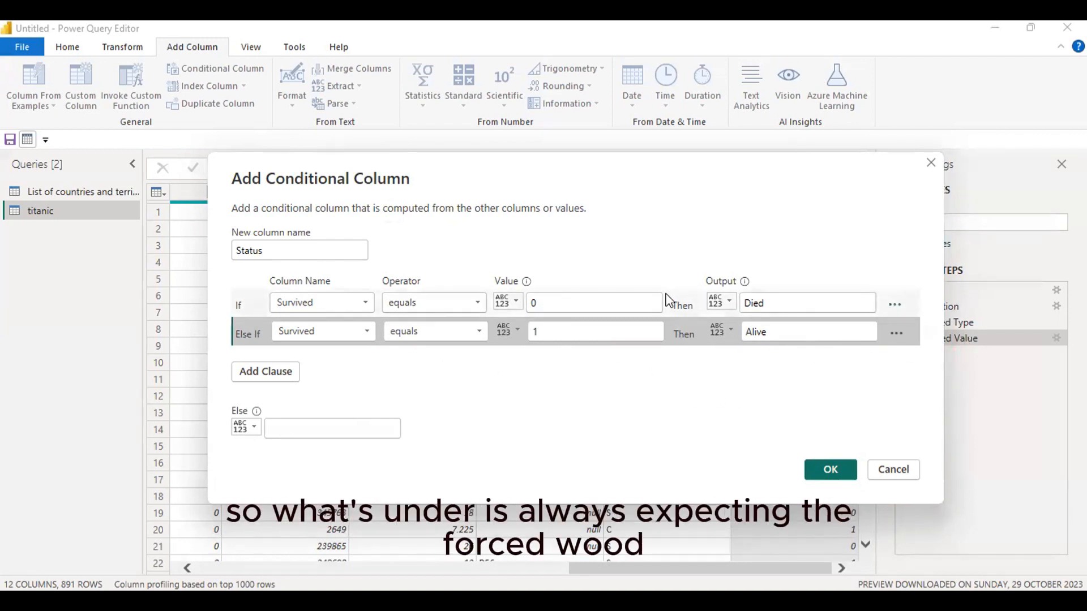
mouse_move(306, 271)
mouse_down()
mouse_move(266, 286)
mouse_move(676, 334)
mouse_move(870, 284)
mouse_move(373, 259)
mouse_move(589, 310)
mouse_move(824, 313)
mouse_move(684, 253)
mouse_move(284, 270)
mouse_up()
mouse_move(309, 301)
mouse_down()
mouse_move(723, 318)
mouse_move(825, 309)
mouse_up()
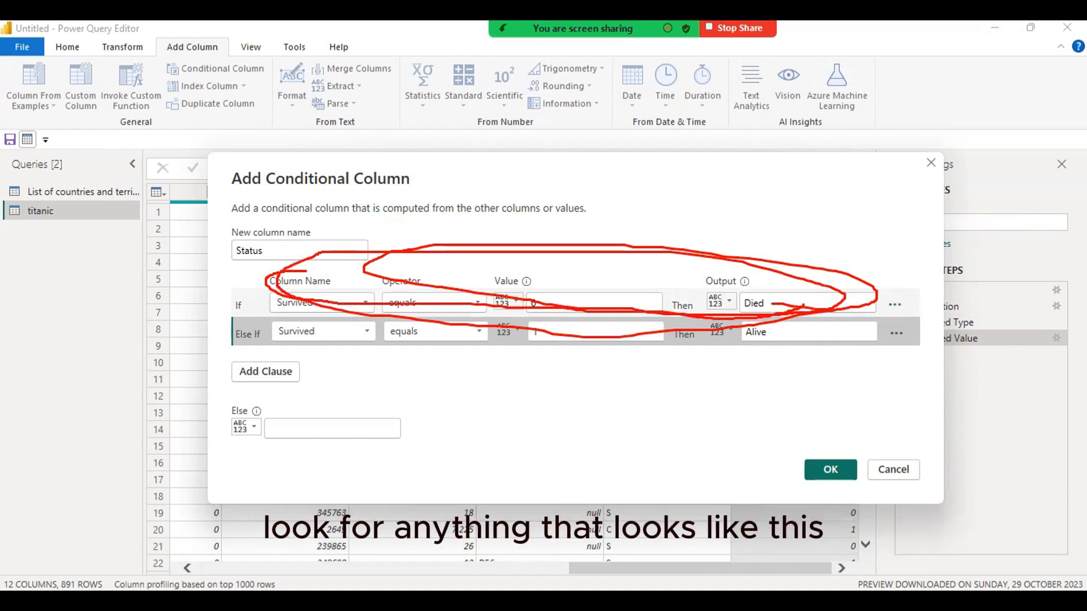
mouse_move(569, 320)
mouse_down()
mouse_move(568, 366)
mouse_move(607, 371)
mouse_move(372, 368)
mouse_move(779, 377)
mouse_move(866, 355)
mouse_up()
mouse_move(531, 393)
mouse_down()
mouse_move(803, 403)
mouse_move(597, 378)
mouse_up()
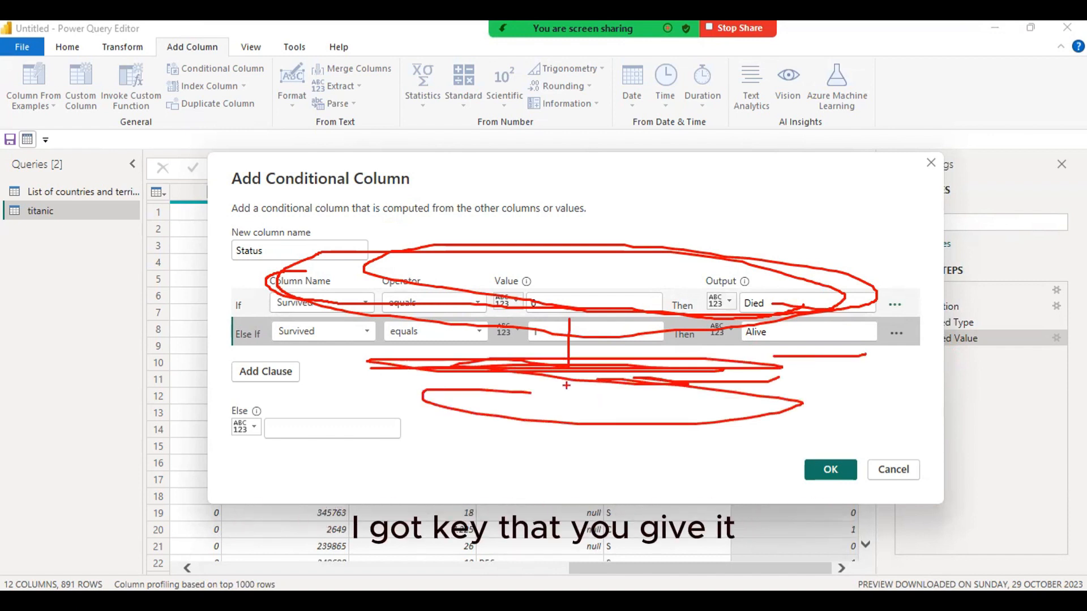
key(Escape)
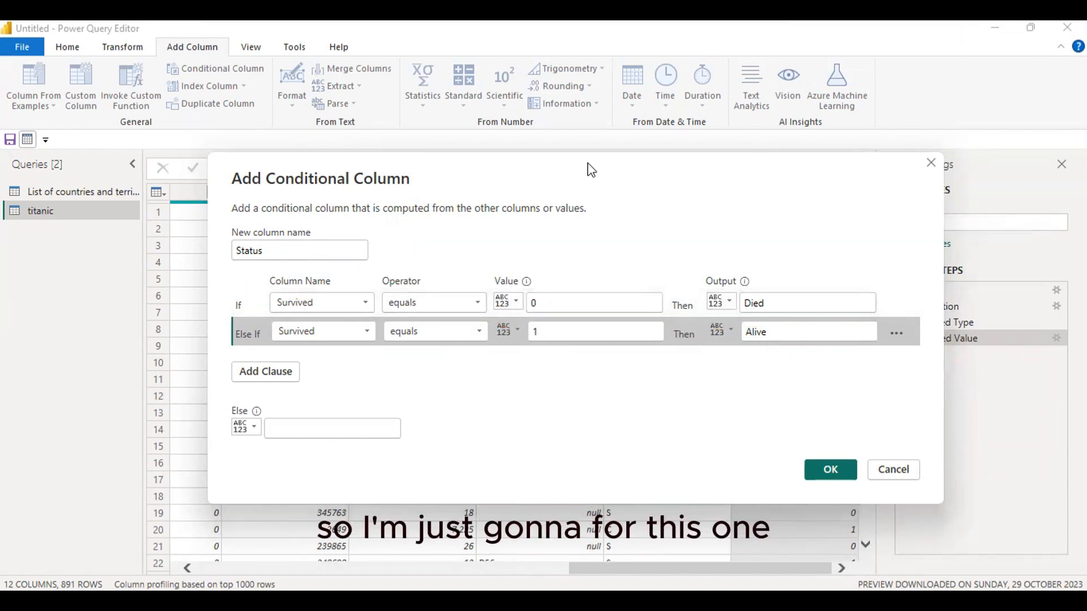
Step: Create the Status conditional column from the defined clauses and review its full formula
click(833, 470)
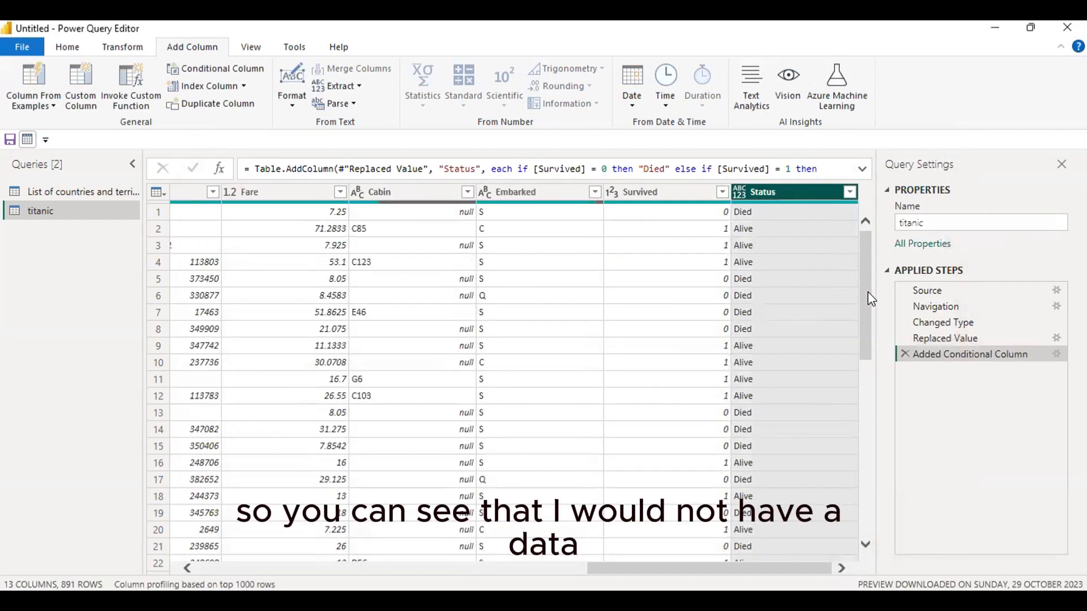
drag(868, 291, 872, 224)
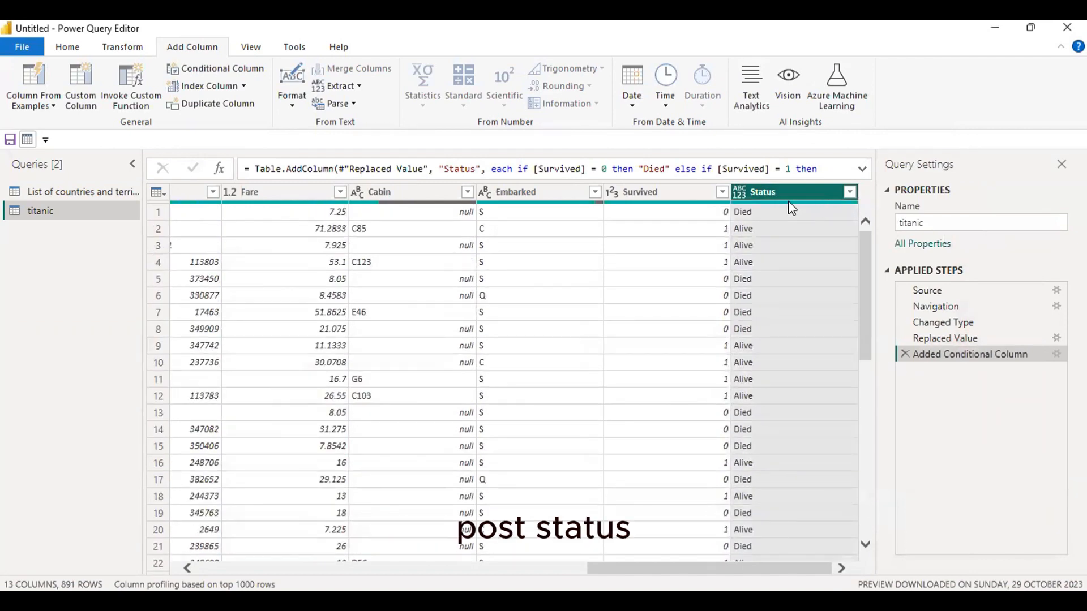
click(862, 170)
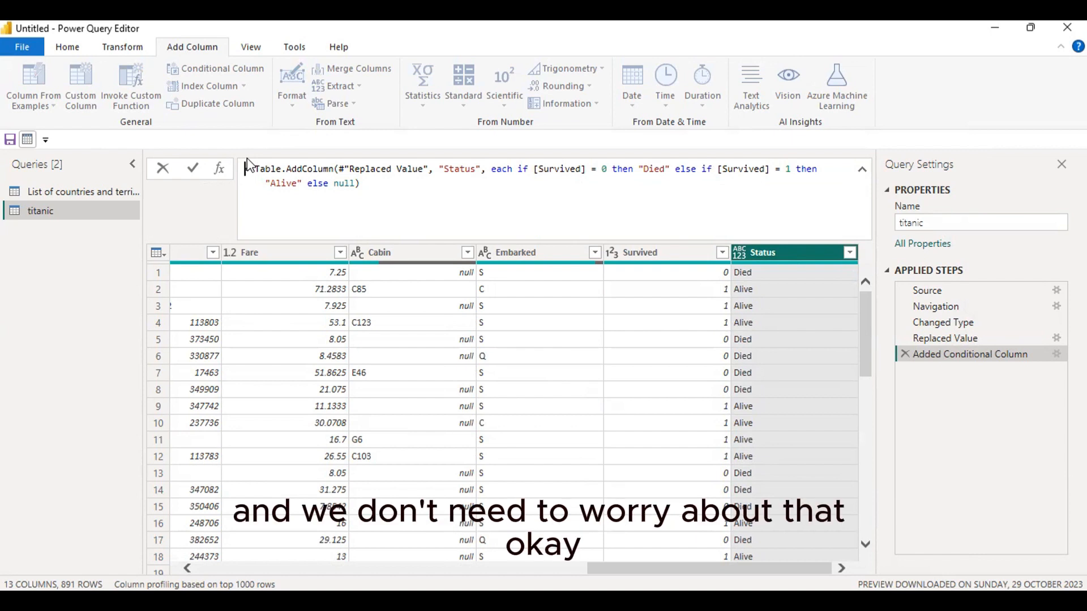
click(863, 170)
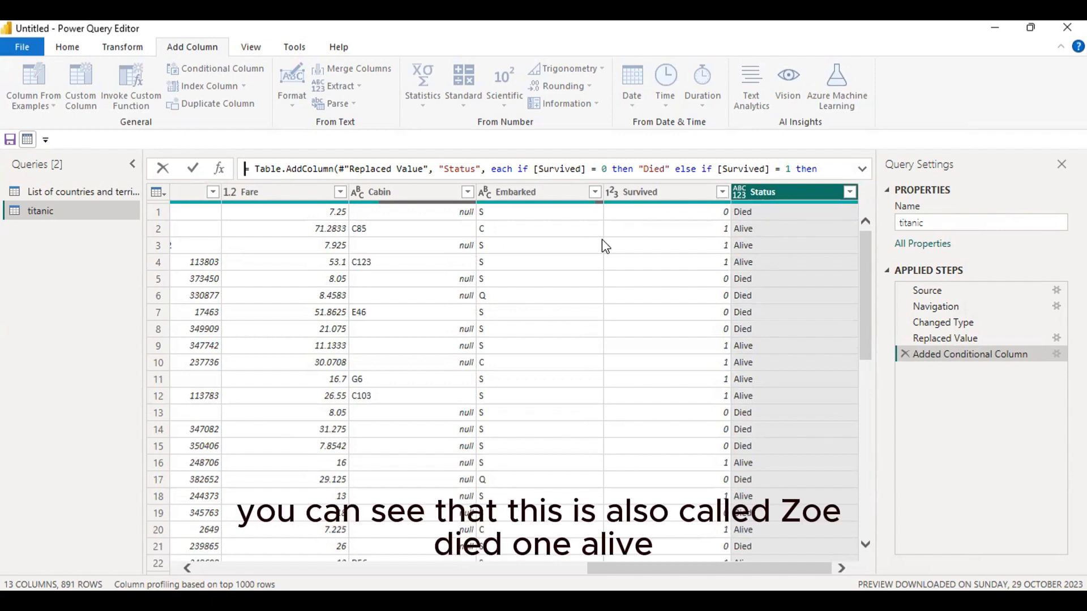
mouse_move(697, 213)
mouse_down()
mouse_move(754, 211)
mouse_move(771, 231)
mouse_move(764, 264)
mouse_move(698, 249)
mouse_up()
mouse_move(703, 268)
mouse_down()
mouse_move(727, 326)
mouse_move(750, 326)
mouse_up()
drag(750, 326, 780, 293)
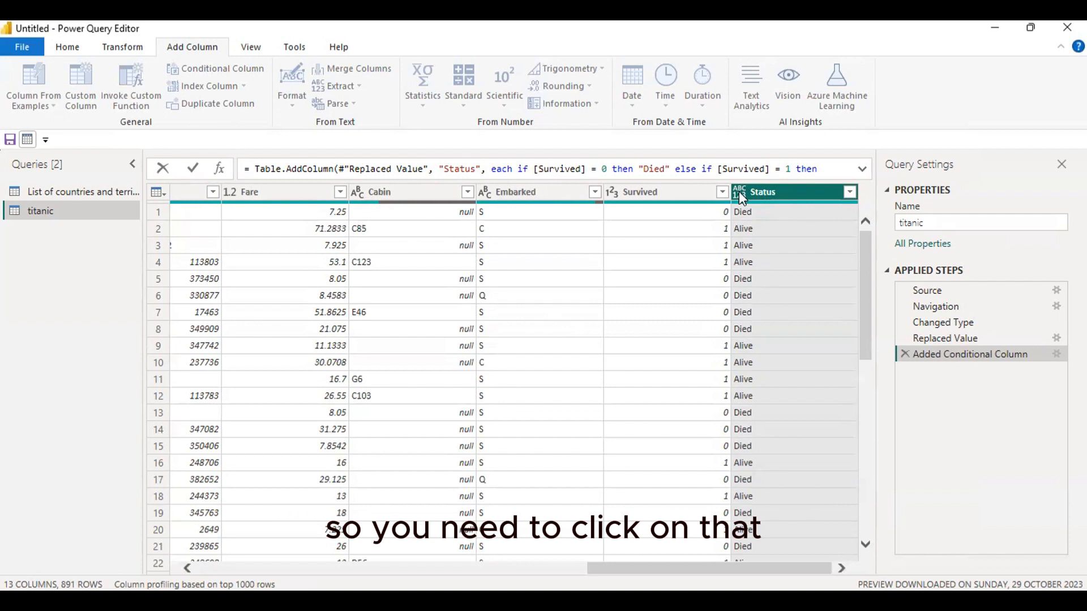
Step: Change the data type of the Status column to Text
click(739, 192)
click(739, 191)
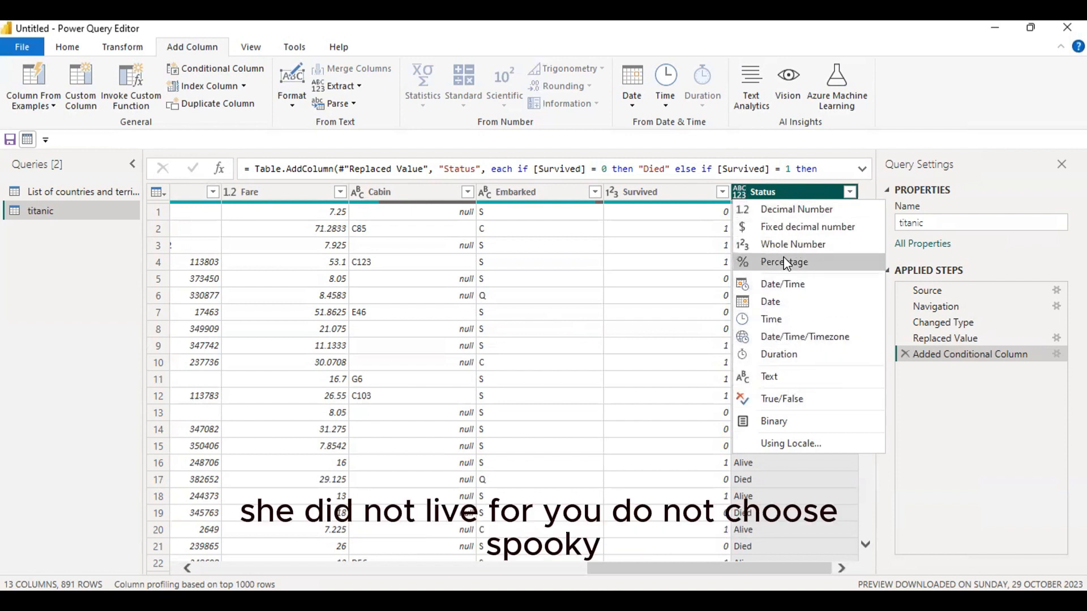
click(804, 381)
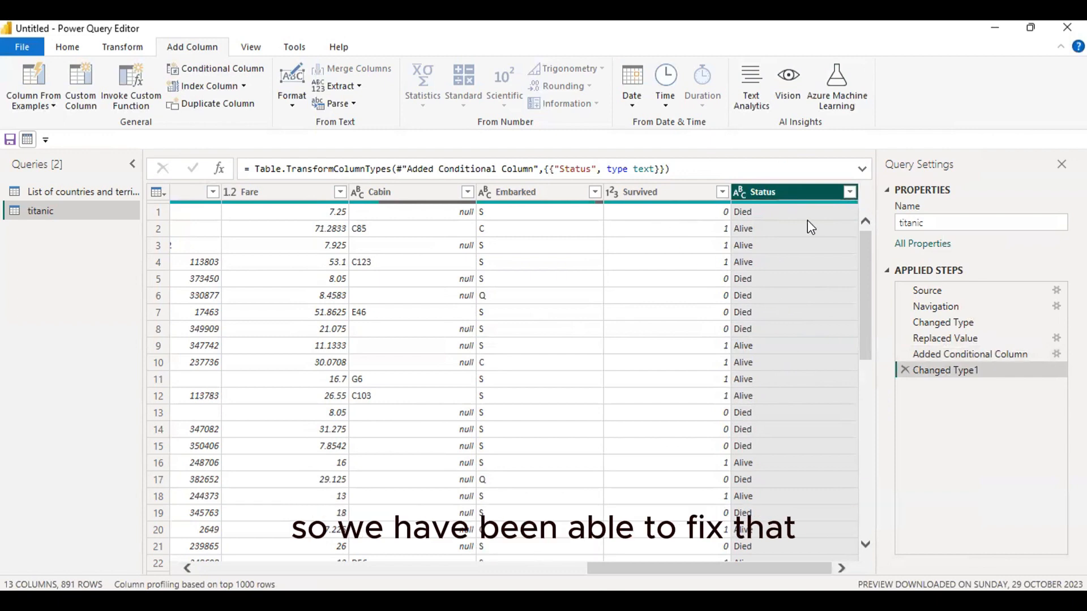
Step: Add an index column starting from 1 to the titanic table
drag(718, 569, 325, 569)
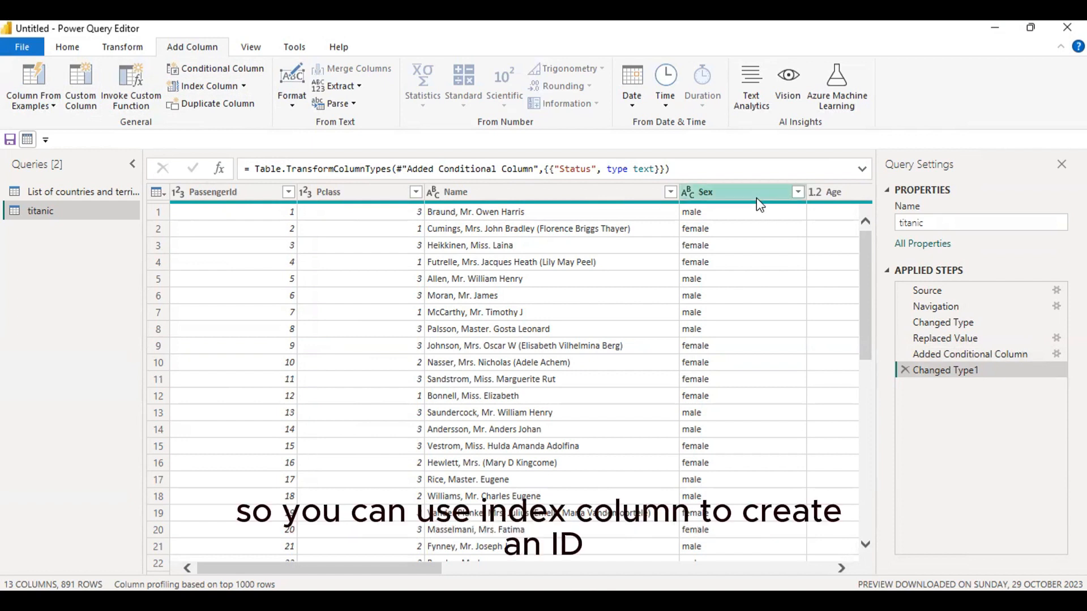
drag(432, 568, 820, 568)
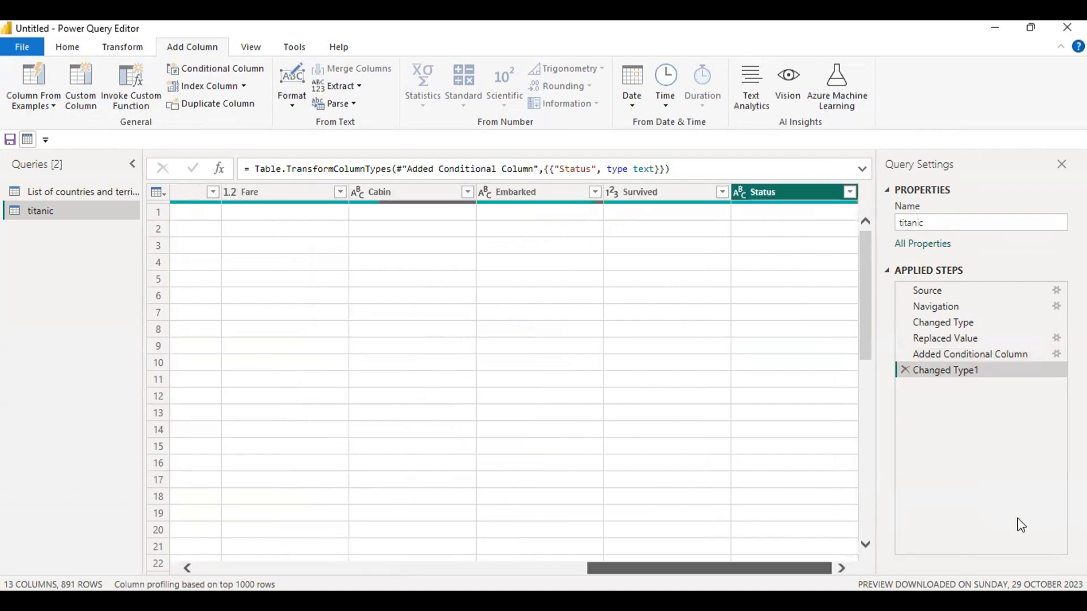
click(243, 86)
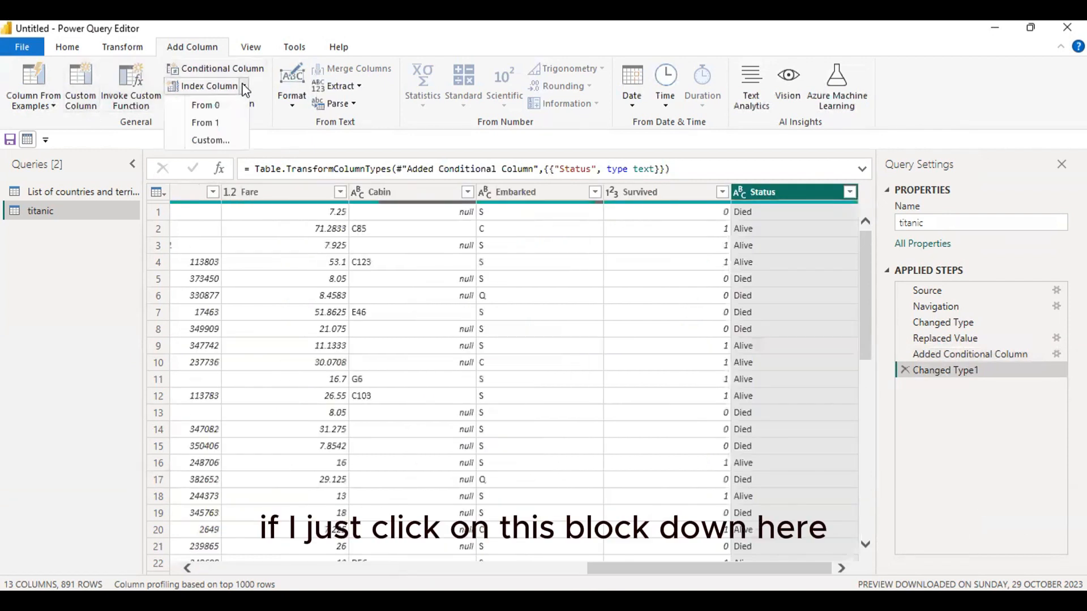
click(225, 123)
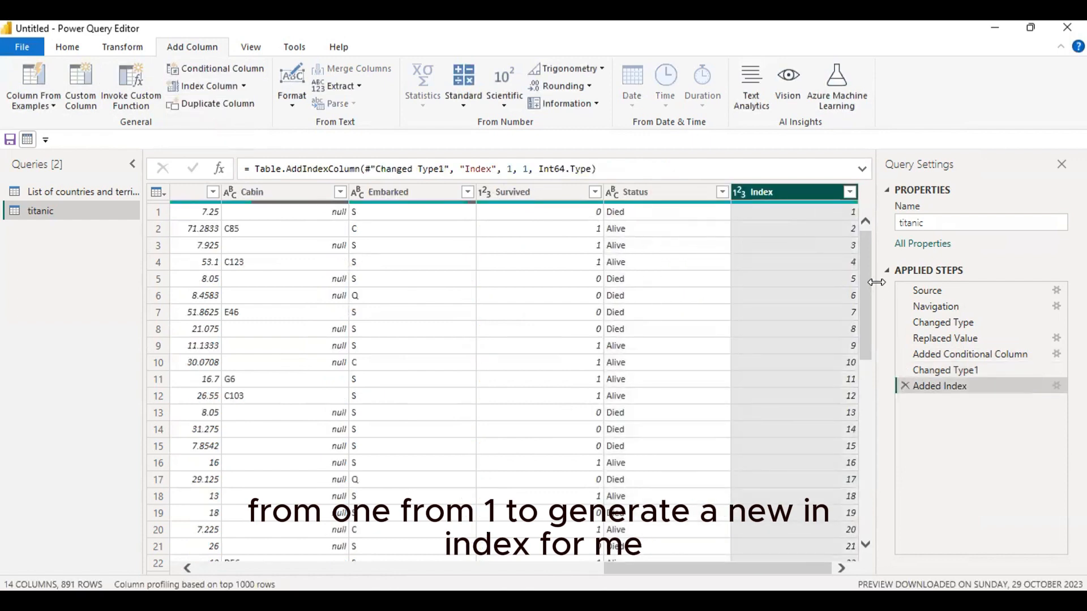
drag(869, 317, 877, 176)
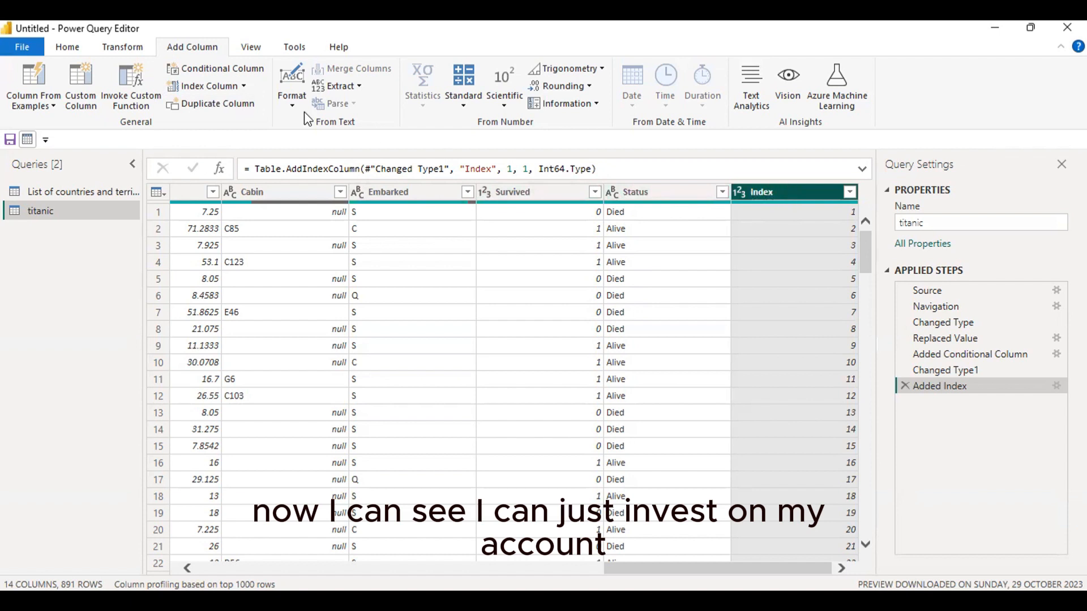
Step: Duplicate the Index column and add a new column that multiplies the copy by 10
click(213, 103)
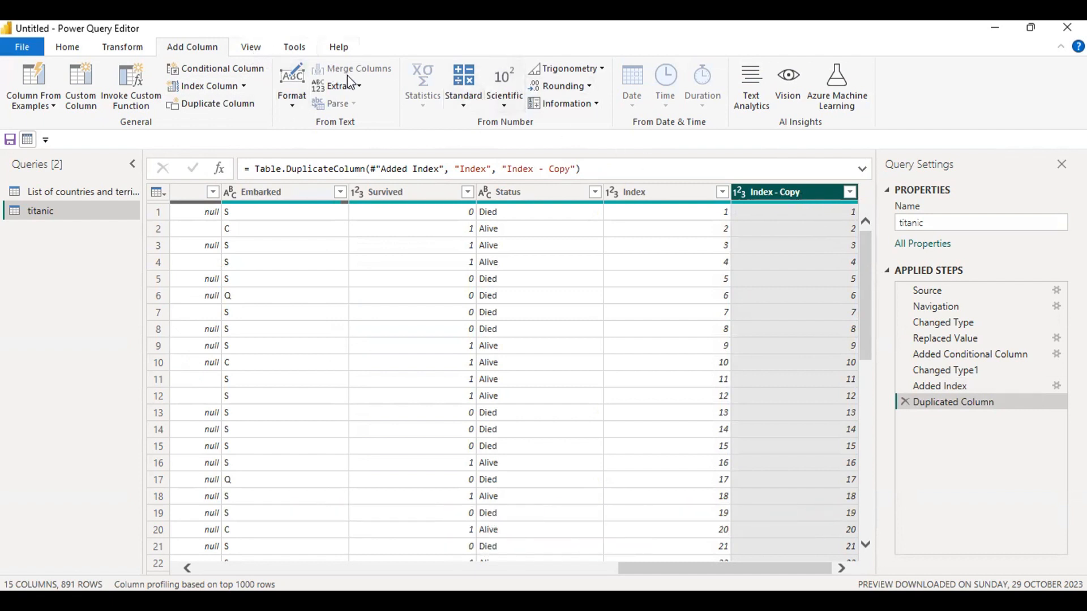
click(465, 99)
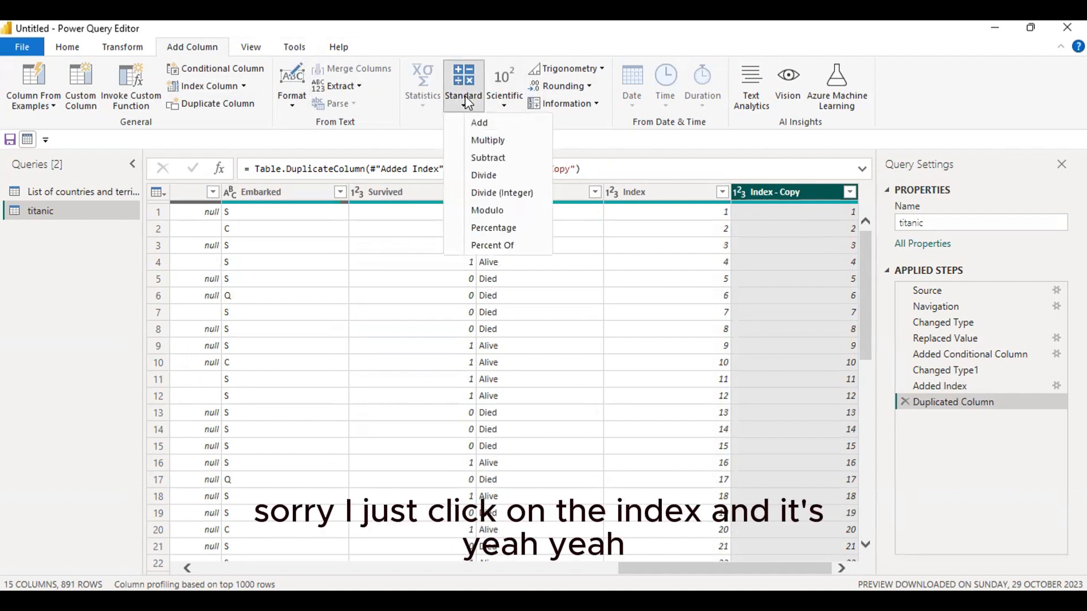
click(788, 189)
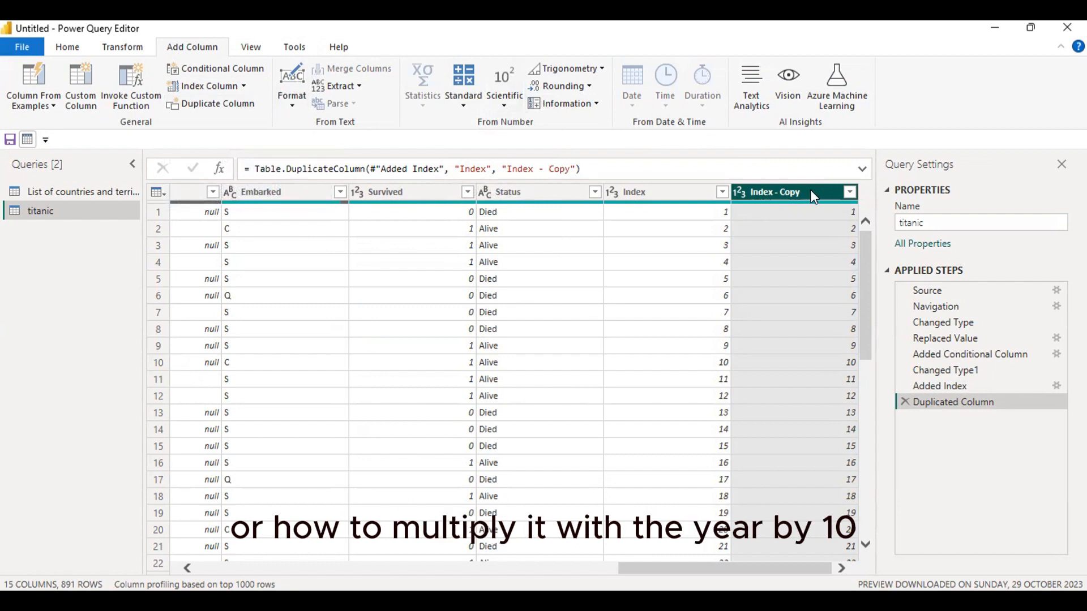
click(467, 100)
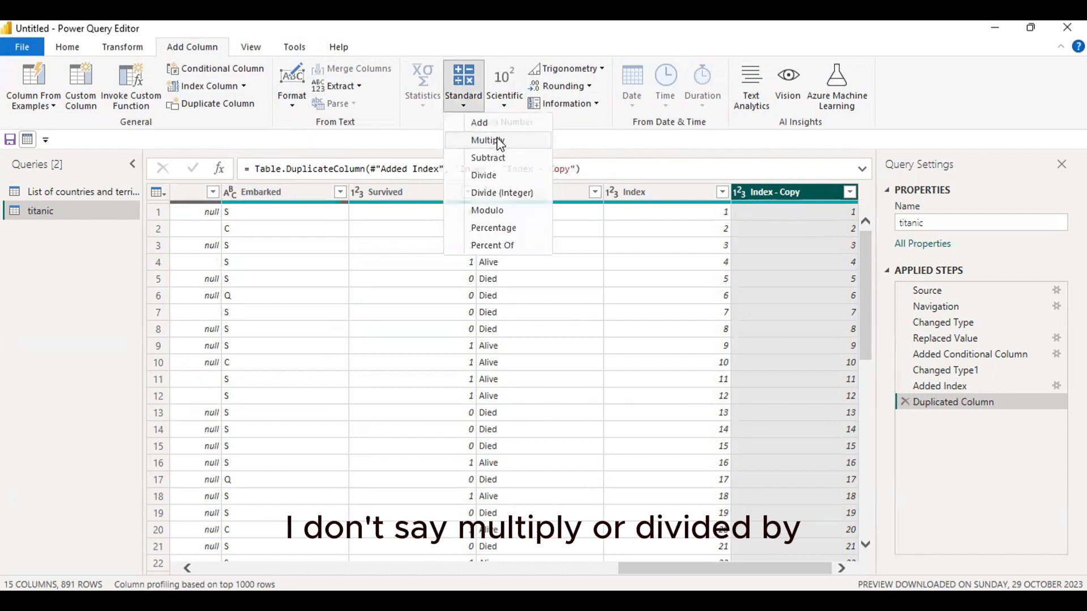
click(487, 140)
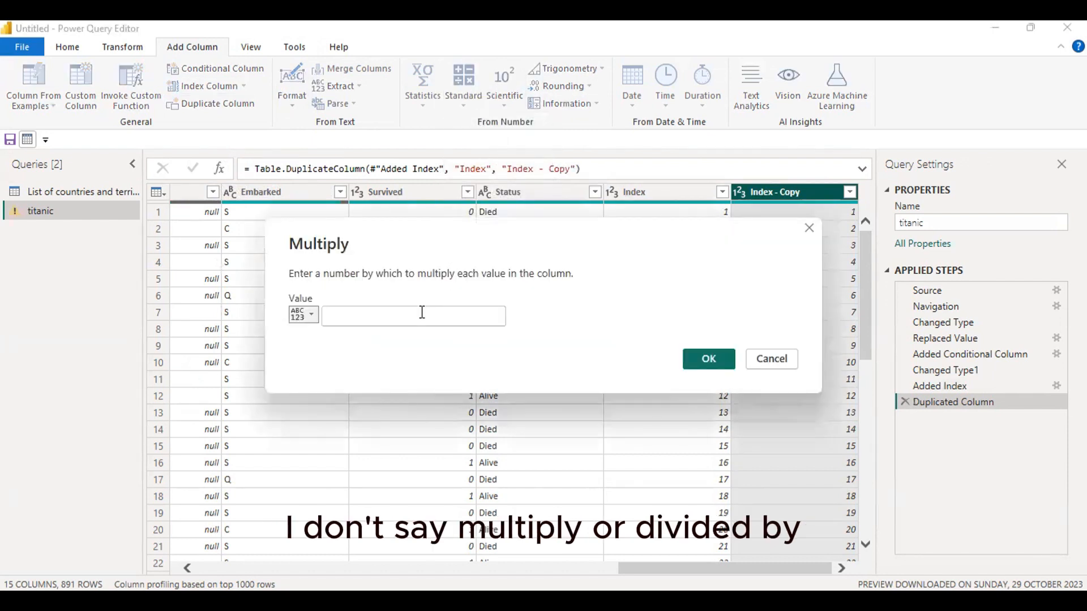
text(10)
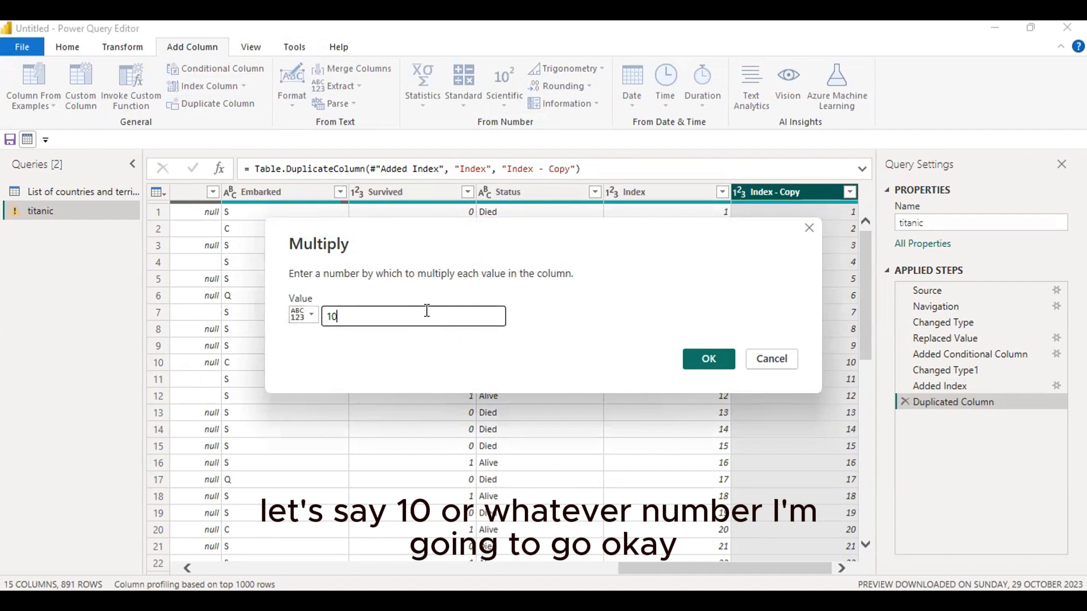
click(720, 364)
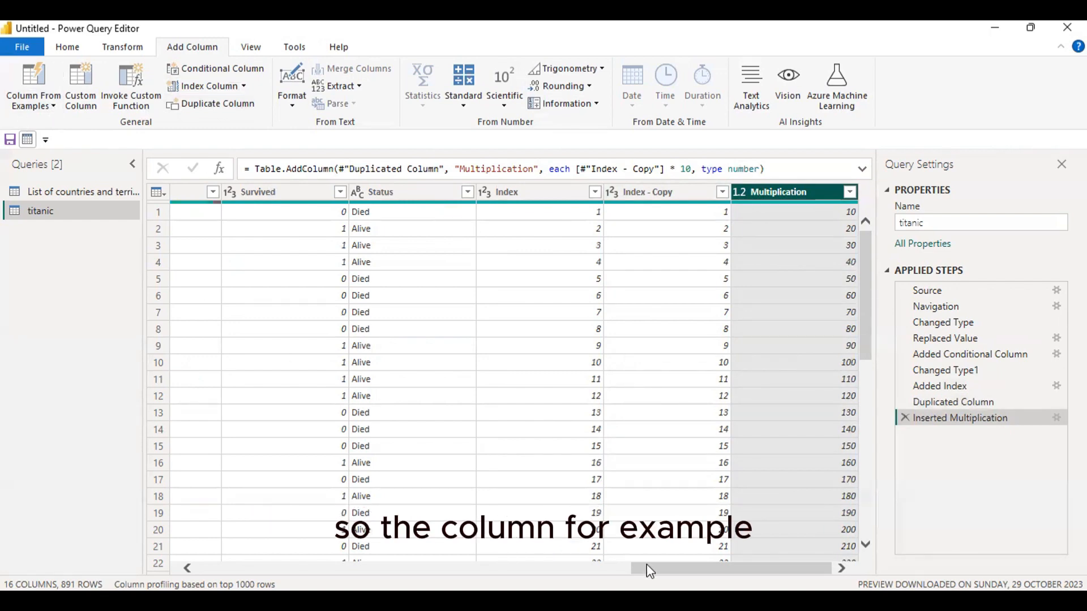
Step: Start a column from examples based on the selected Pclass column and enter Third Class as the sample value for row 1
drag(647, 569, 46, 430)
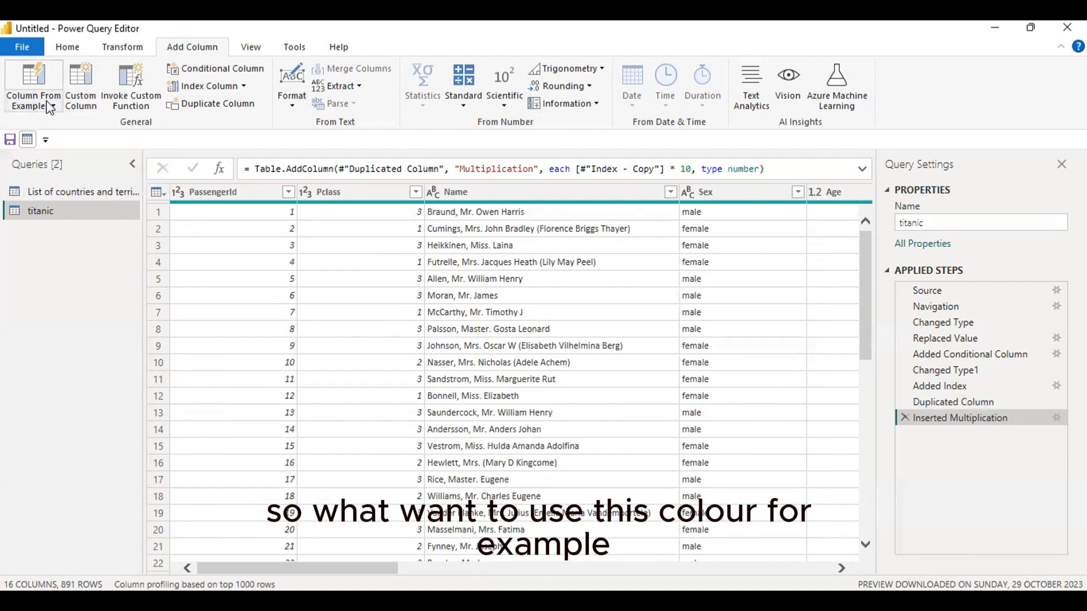
click(341, 192)
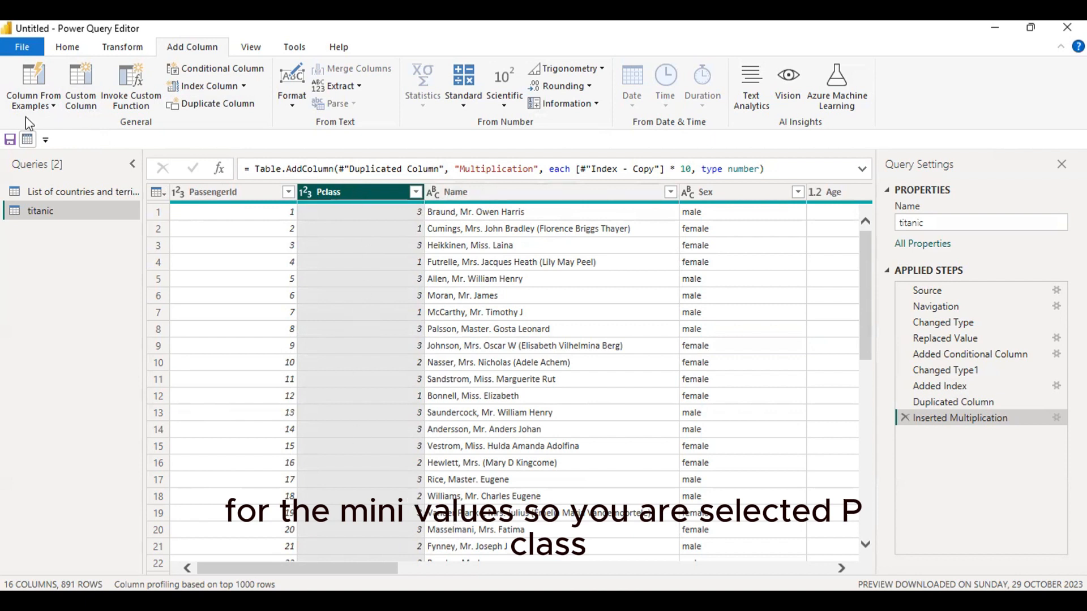
click(37, 106)
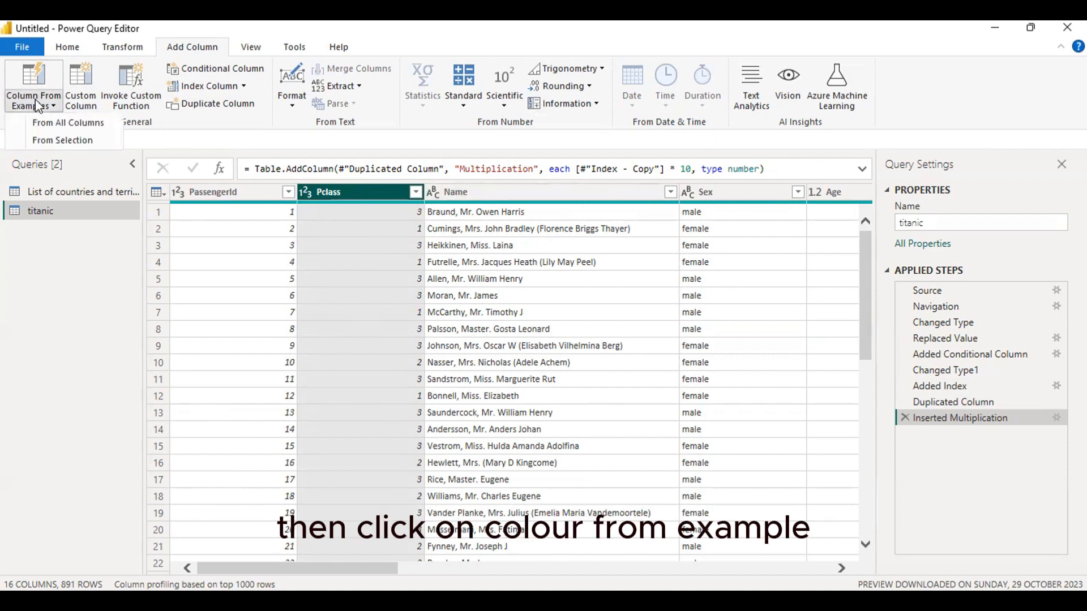
click(84, 140)
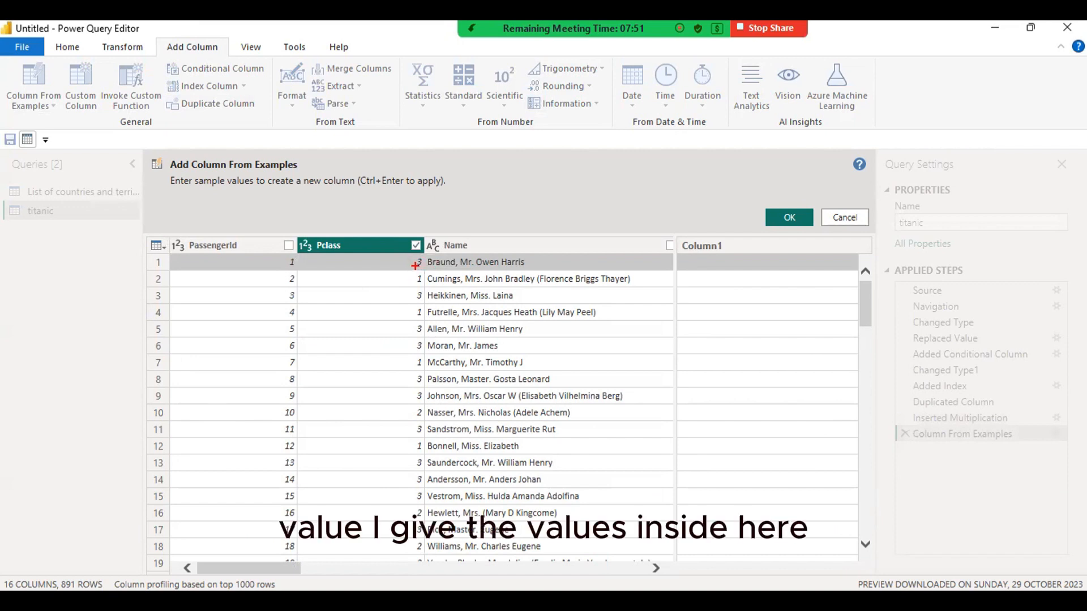
mouse_move(417, 268)
mouse_down()
mouse_move(657, 274)
mouse_move(698, 263)
mouse_up()
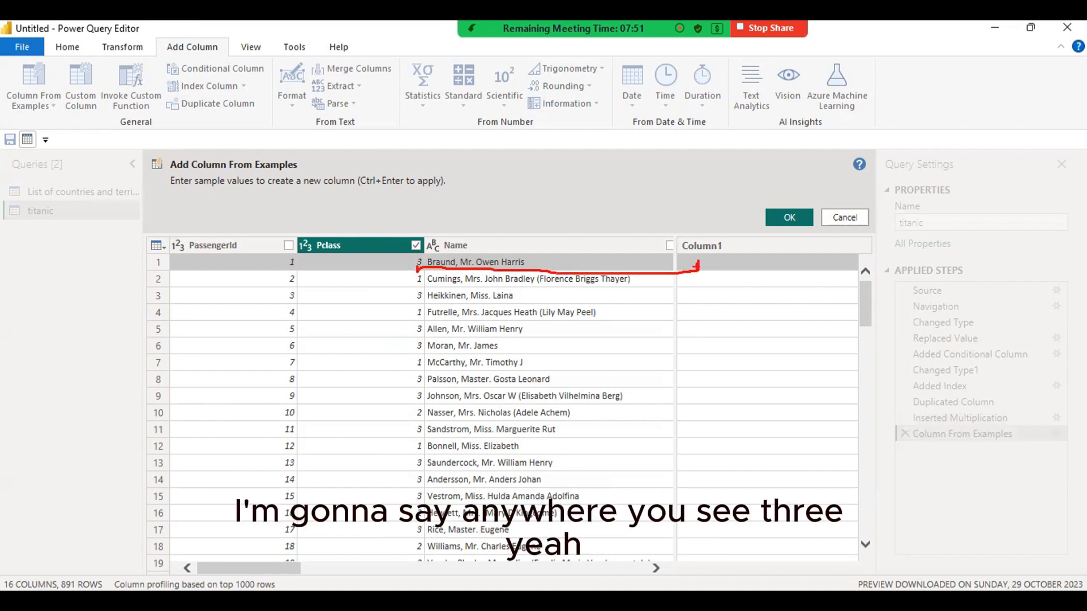
click(702, 262)
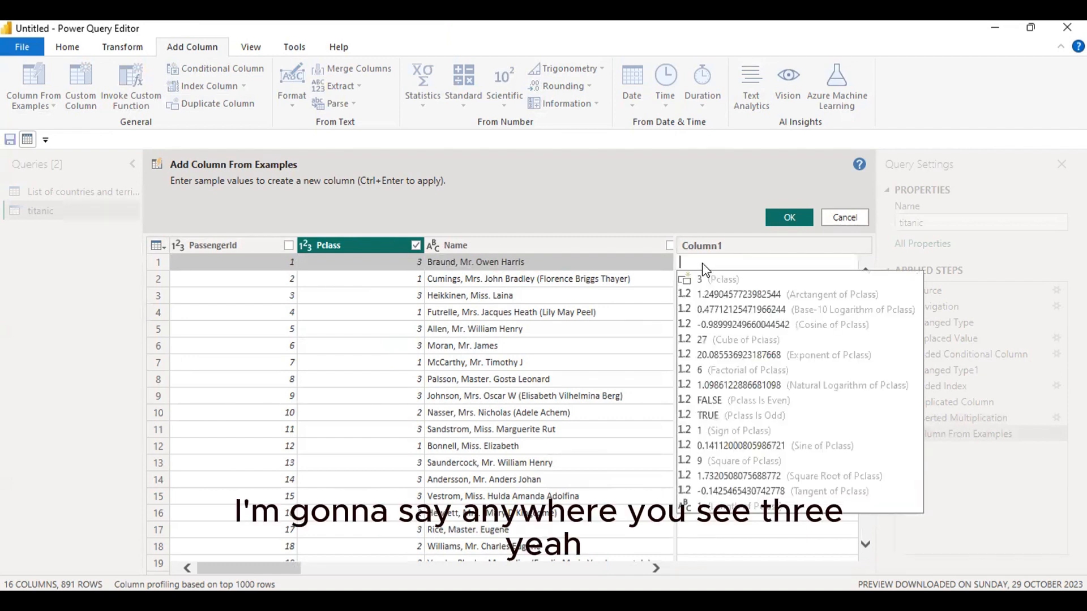
text(Thi)
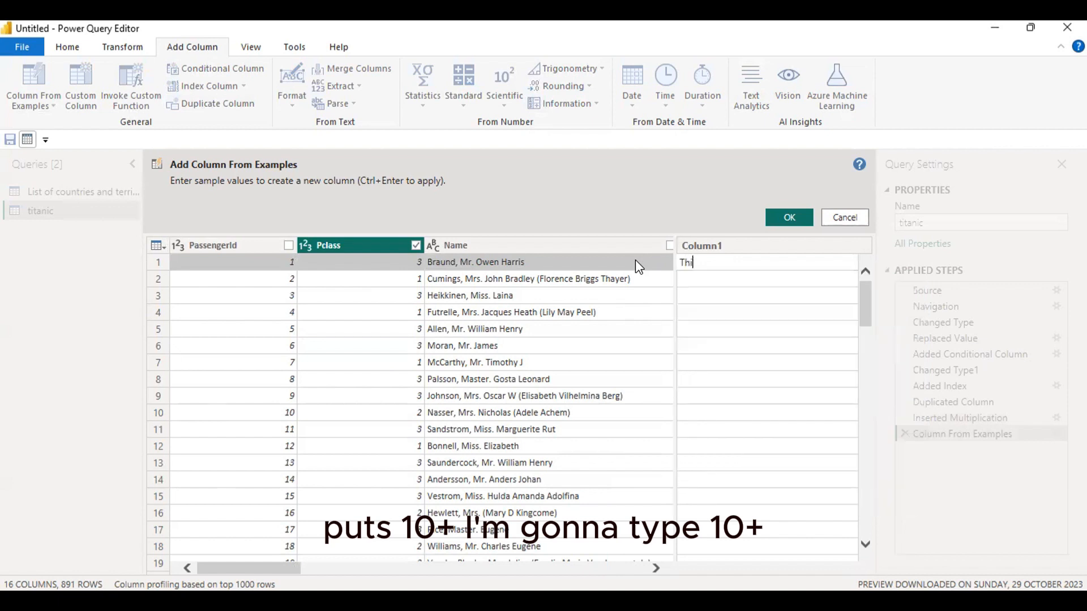
text(rd Class)
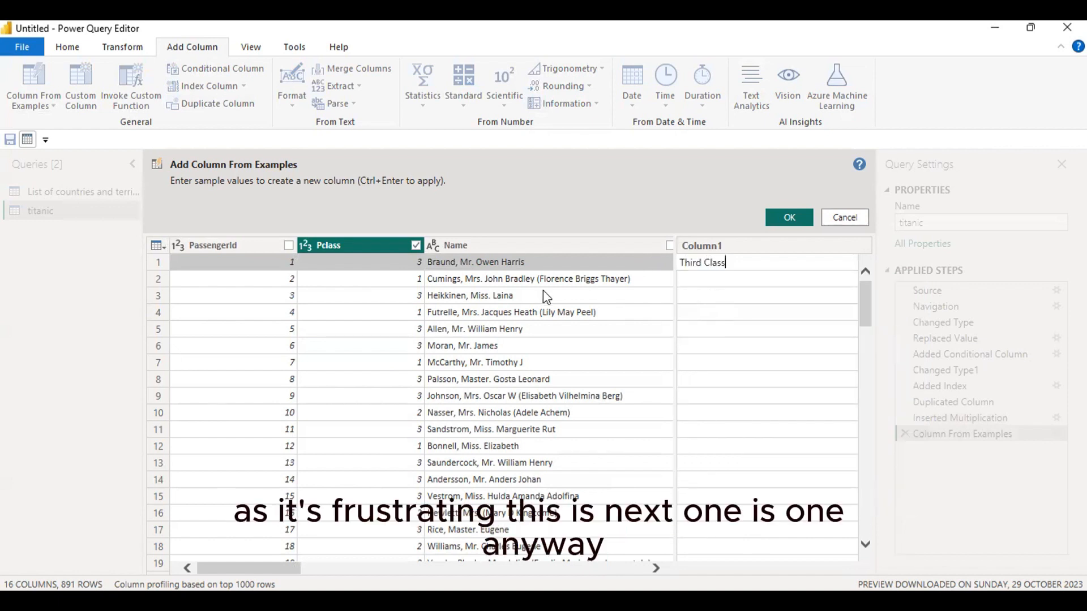
Step: Enter First Class as the sample value for row 2 of the example-based column
click(413, 281)
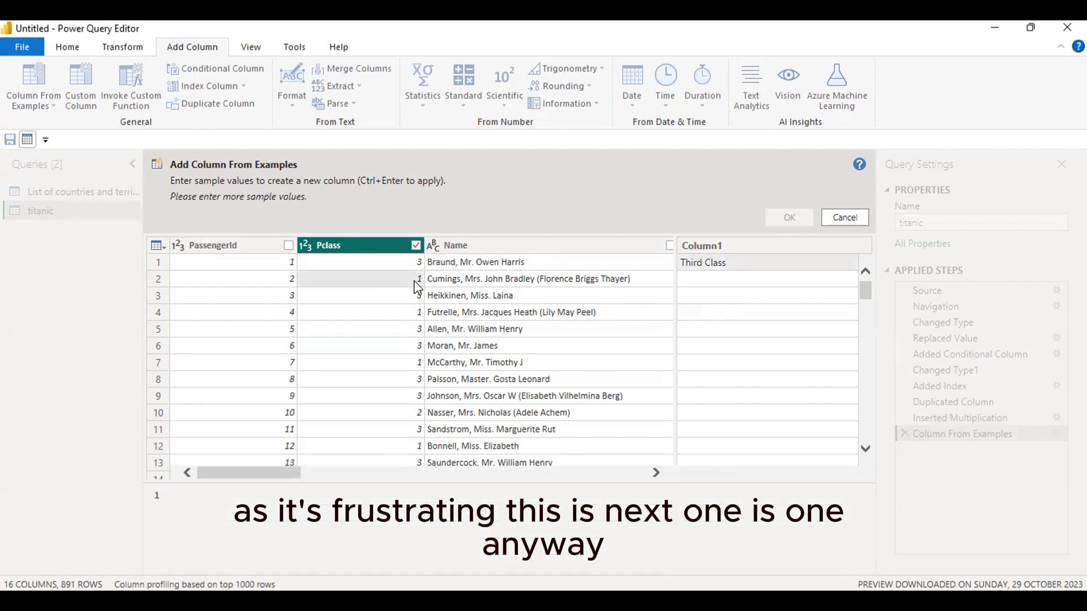
double_click(723, 280)
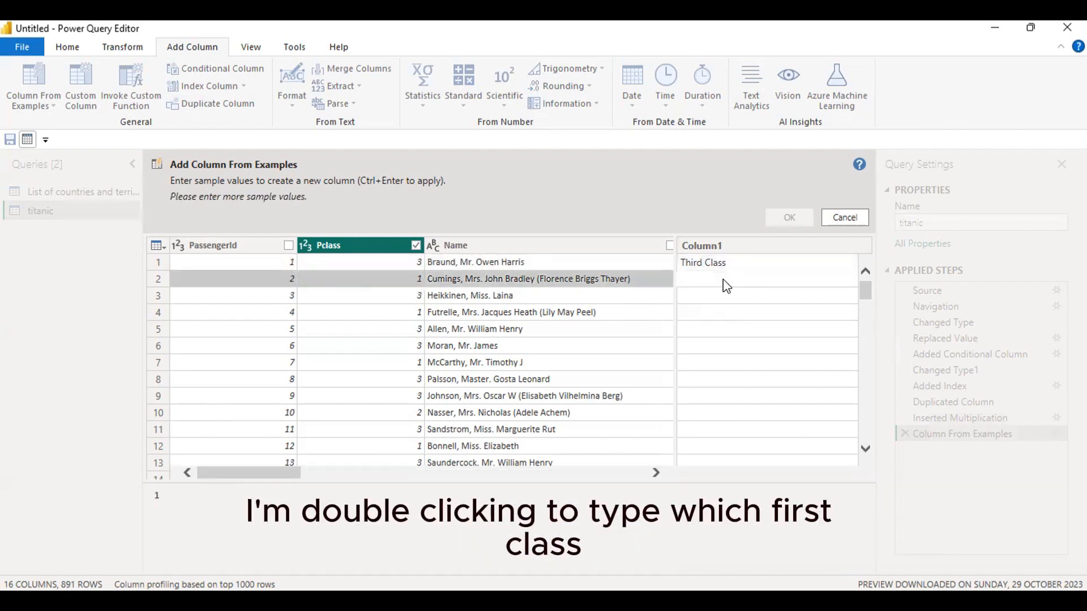
text(First Class)
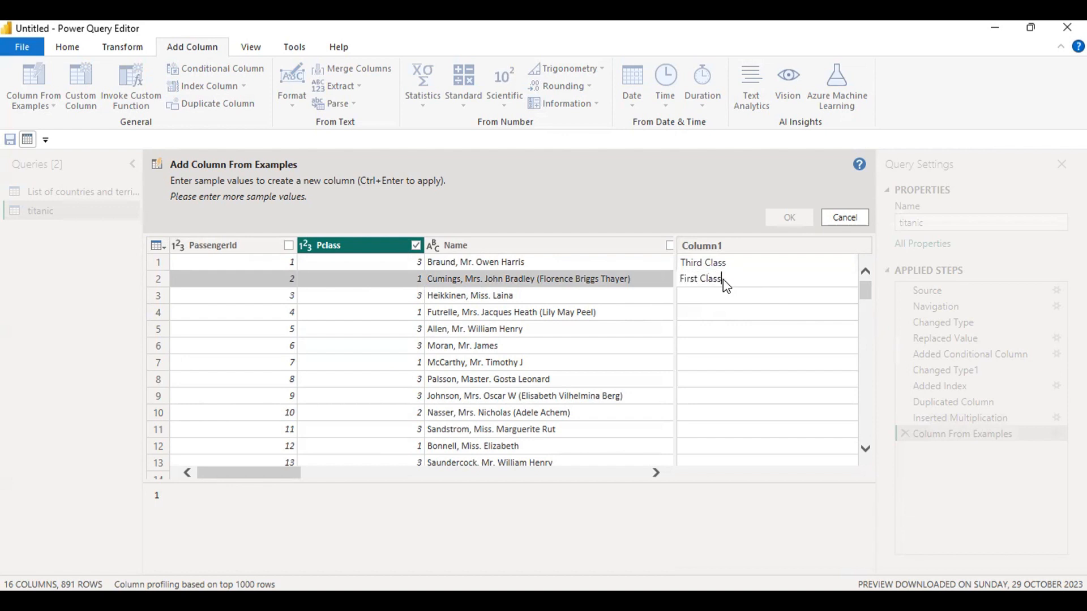
click(688, 334)
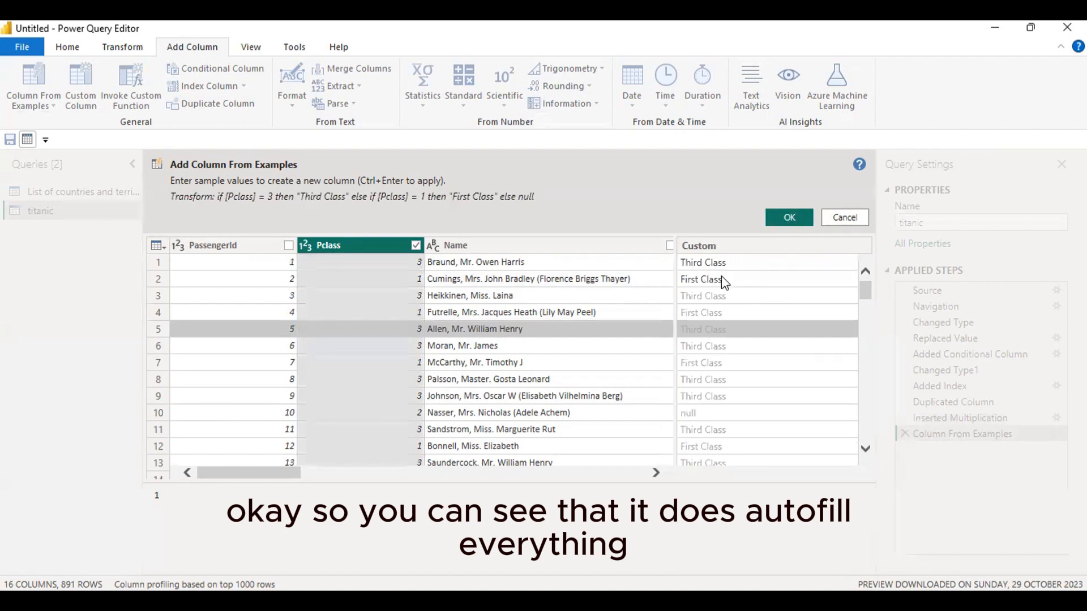
Step: Enter Second Class as the sample value for row 10, where Pclass is 2, and create the example-based column
mouse_move(864, 285)
mouse_down()
mouse_move(868, 437)
mouse_move(866, 287)
mouse_up()
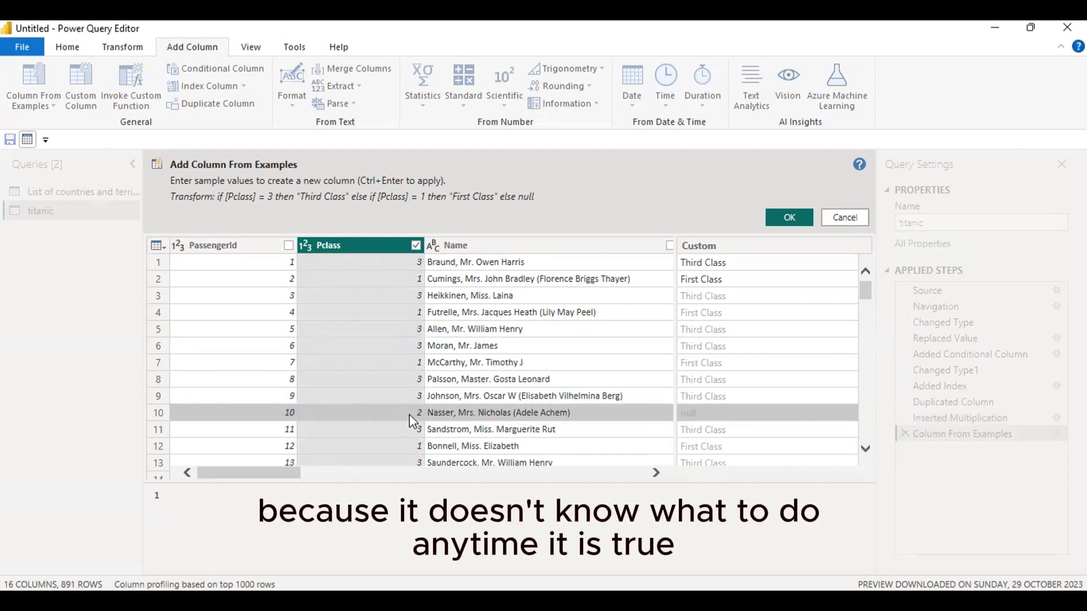
click(690, 413)
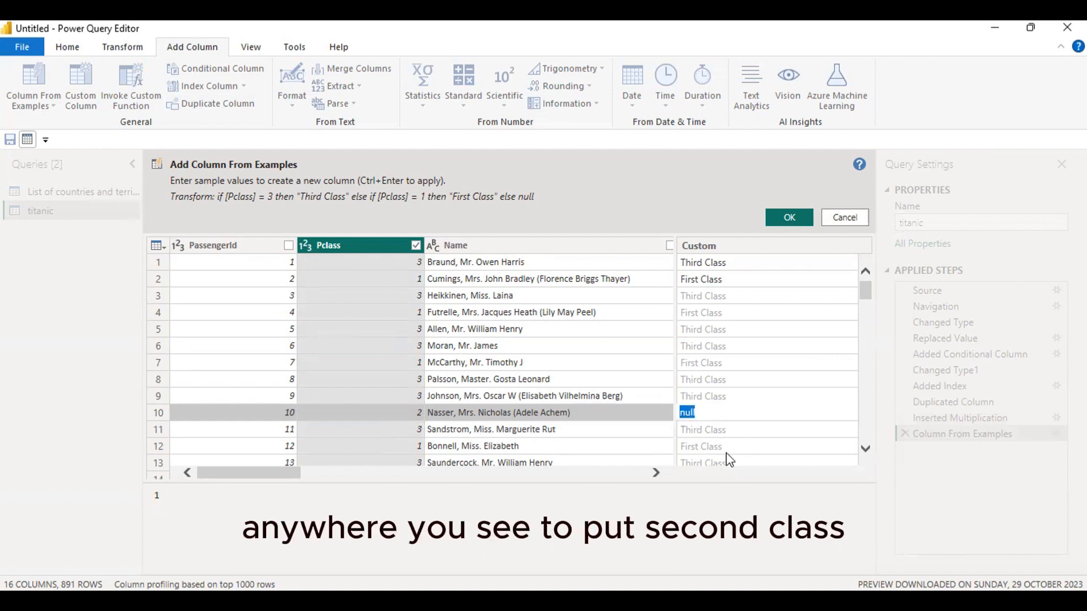
text(Se)
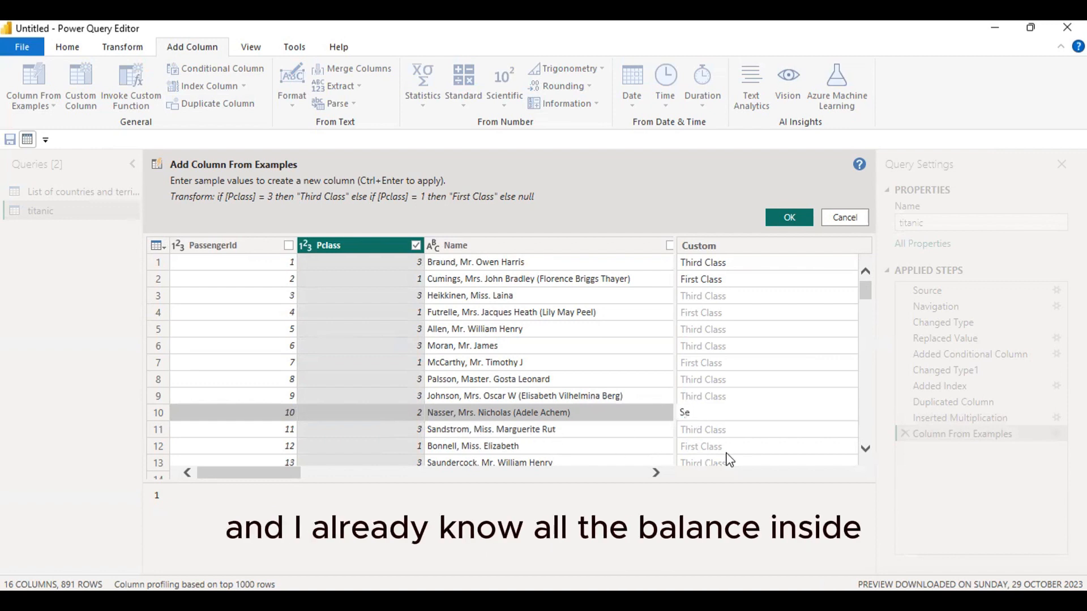
text(cond Class)
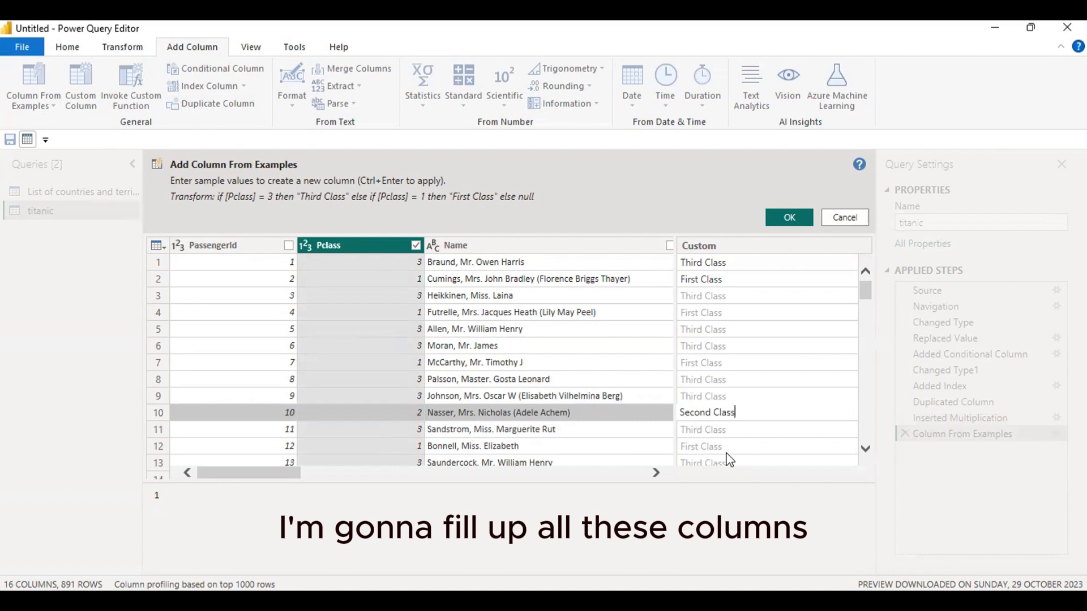
click(787, 216)
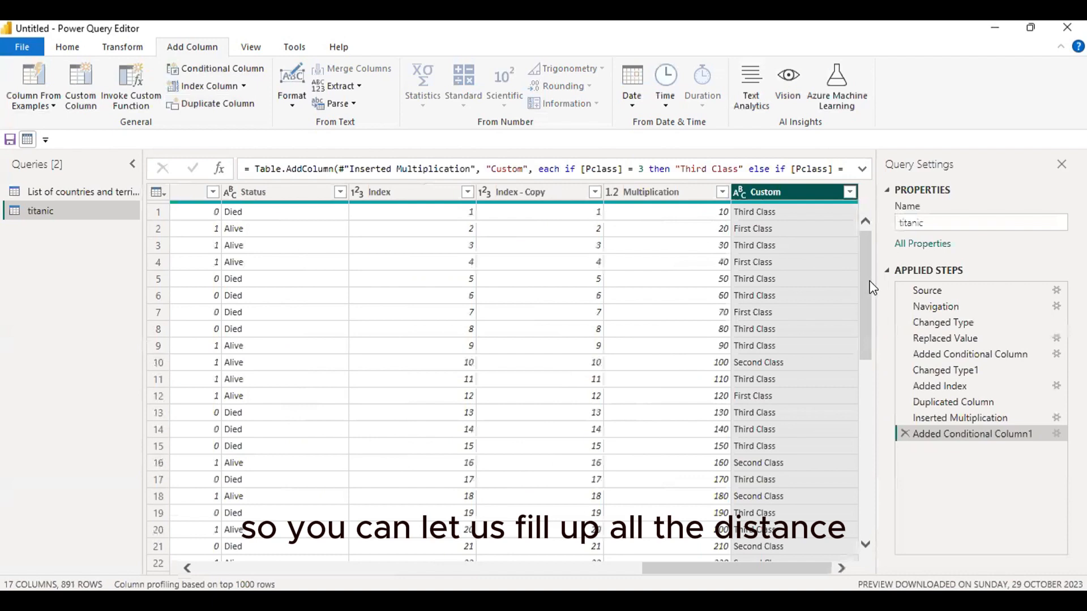
Step: Rename the Custom column as Passenger Class
drag(866, 288, 863, 206)
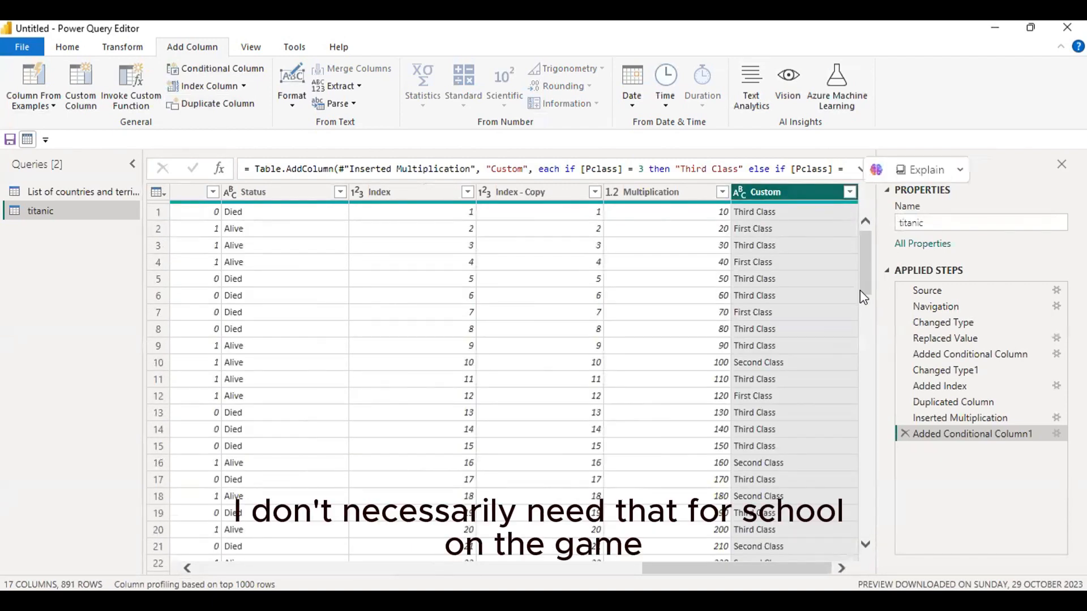
double_click(762, 195)
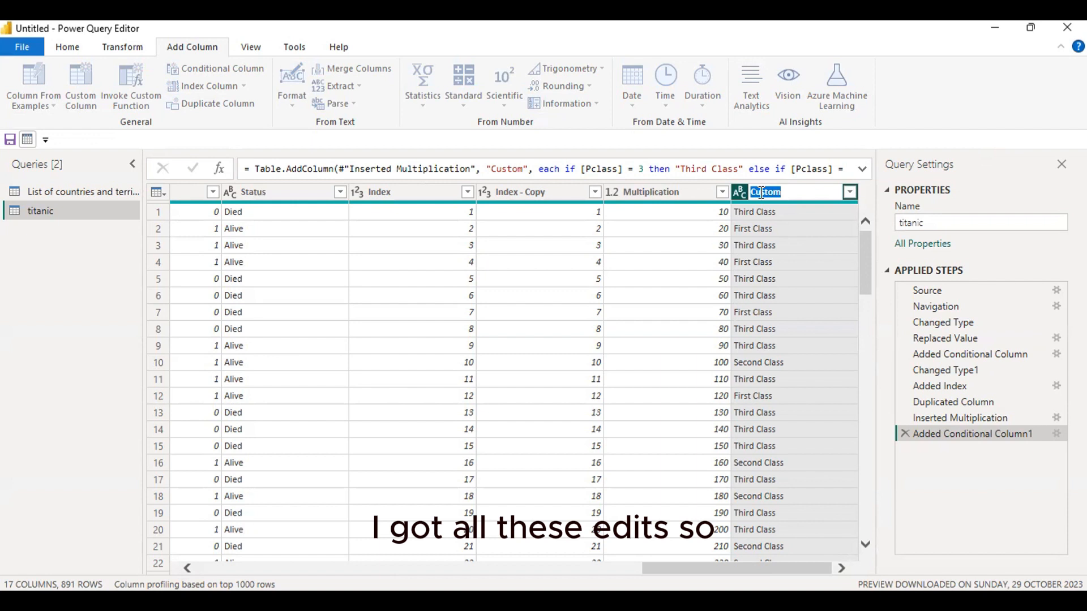
text(Pa)
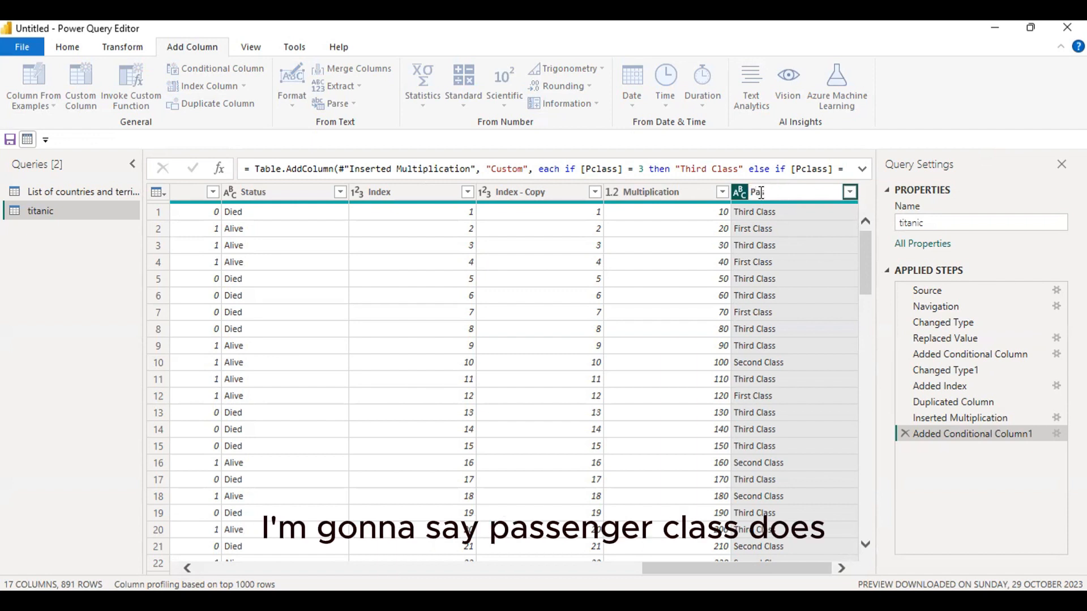
text(ssenger Class)
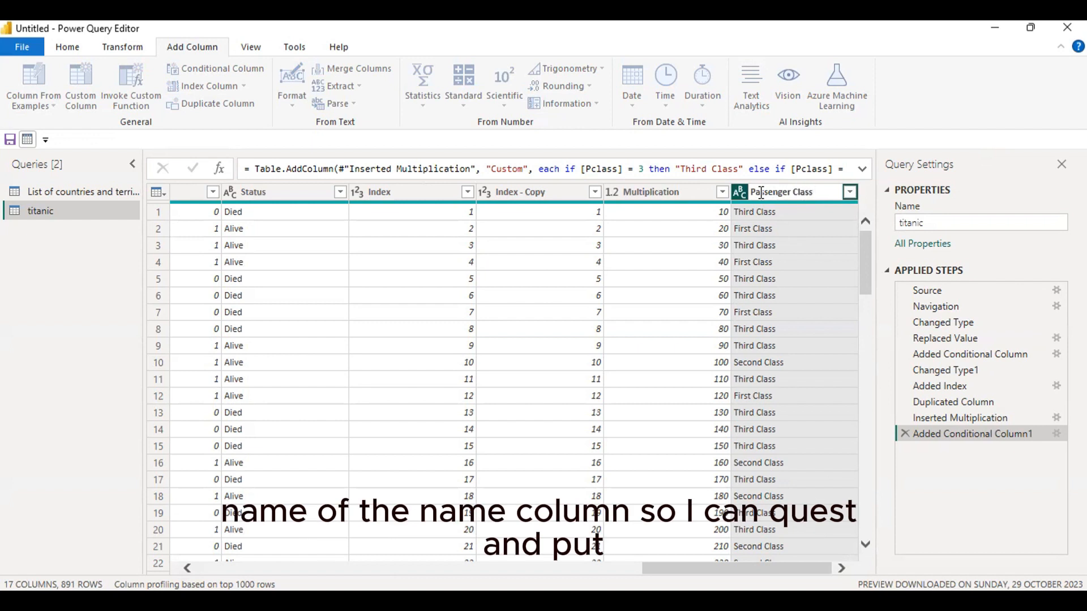
key(Return)
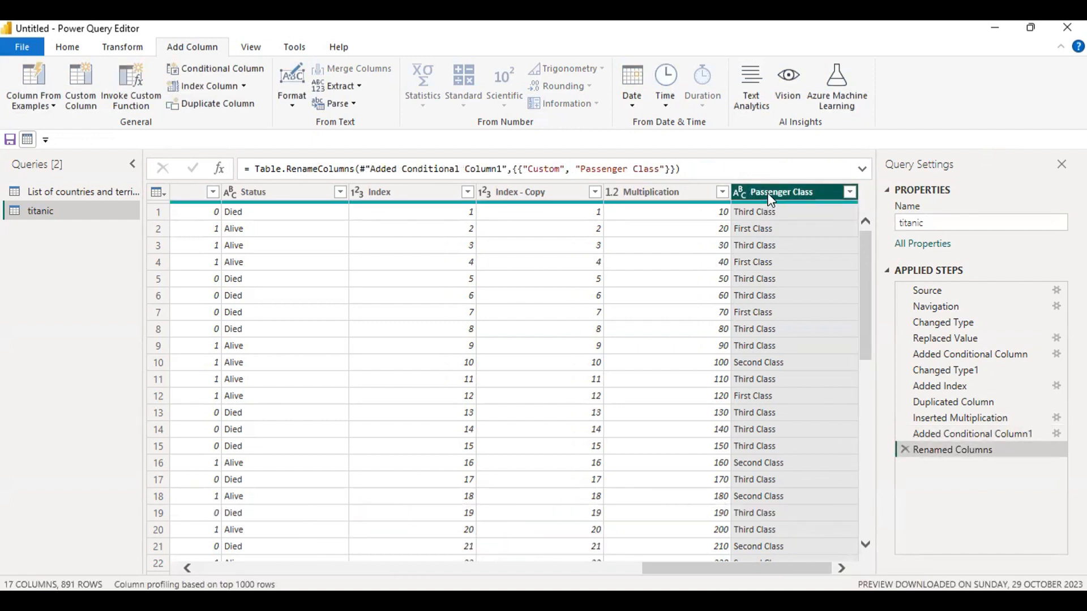
Step: Move the Passenger Class column between Pclass and Name, and remove the Pclass column
drag(770, 197, 475, 199)
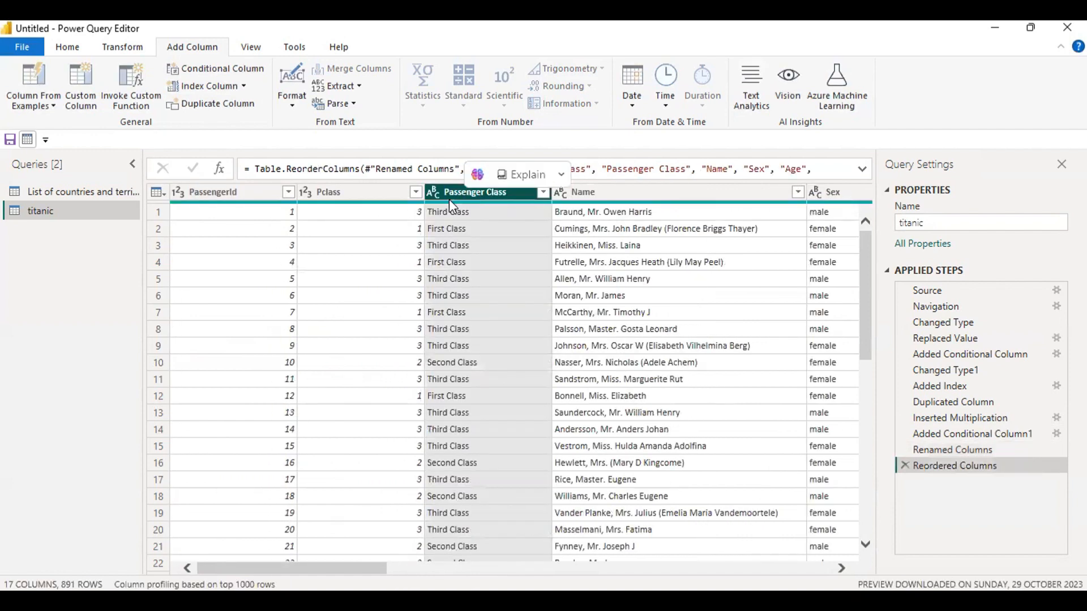
click(358, 192)
right_click(358, 191)
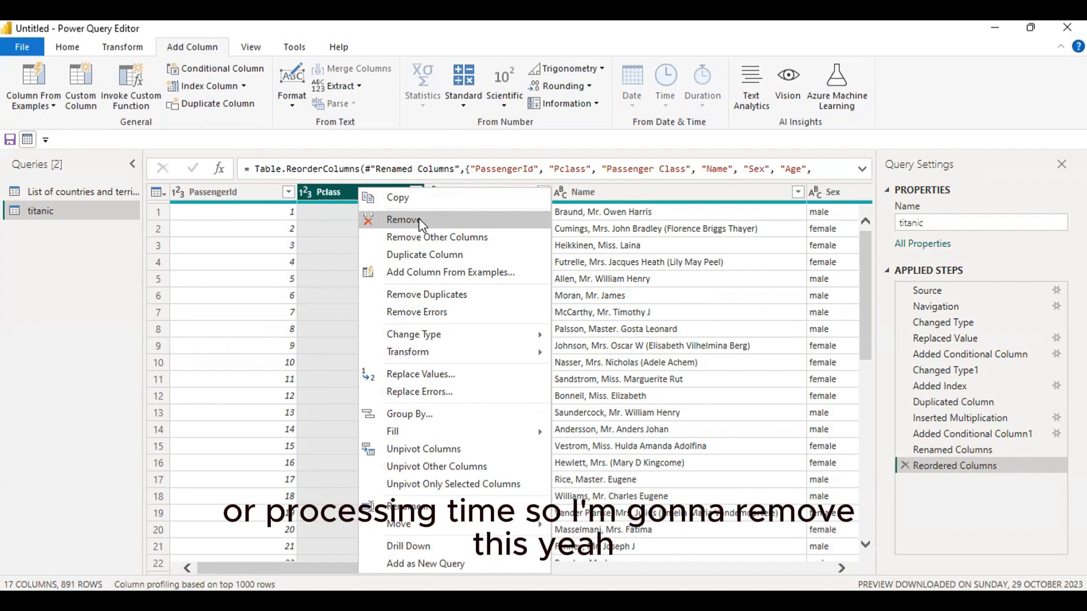
click(403, 219)
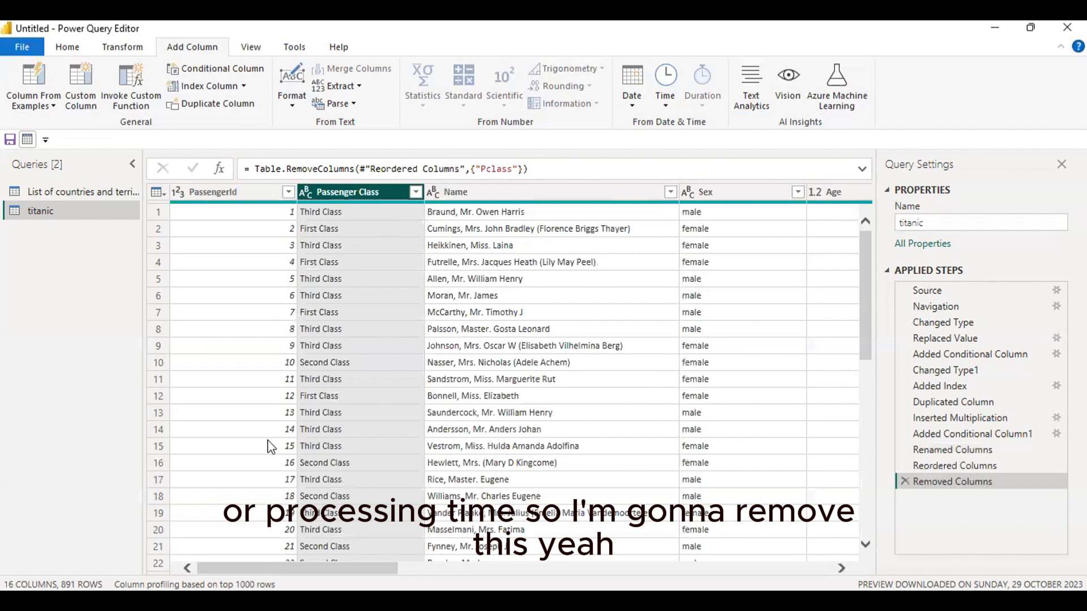
Step: Replace the value S with Southampton in the Embarked column
mouse_move(329, 568)
mouse_down()
mouse_move(382, 569)
mouse_move(327, 570)
mouse_up()
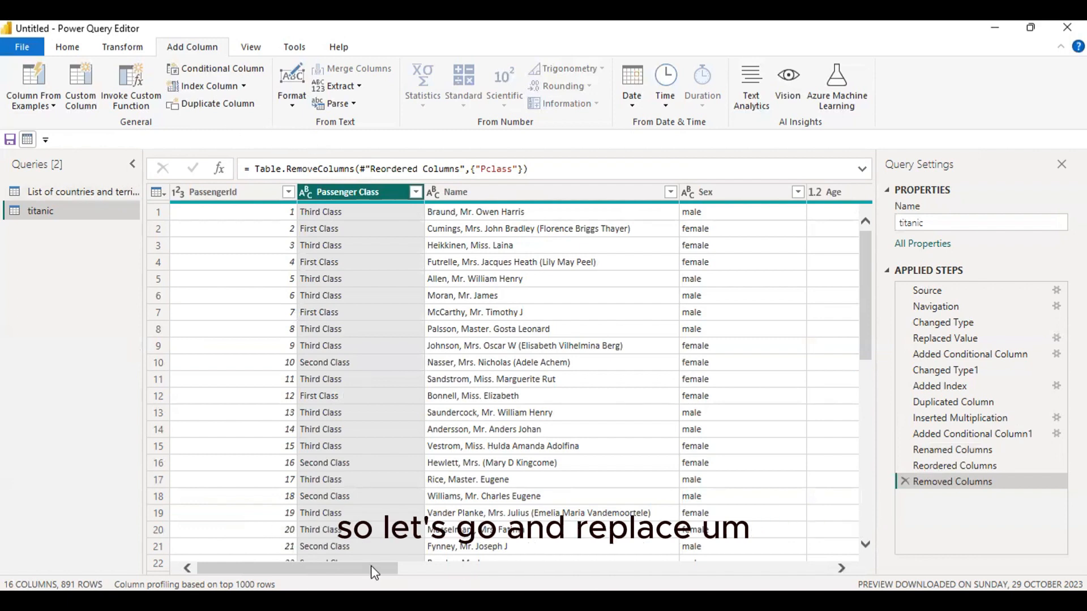
drag(372, 570, 659, 570)
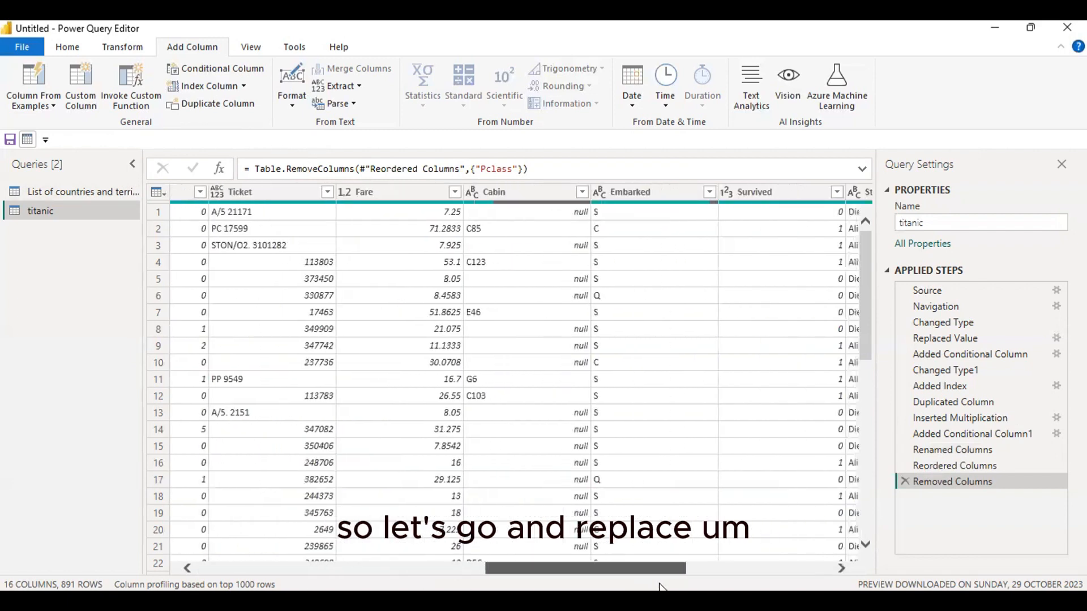
click(620, 211)
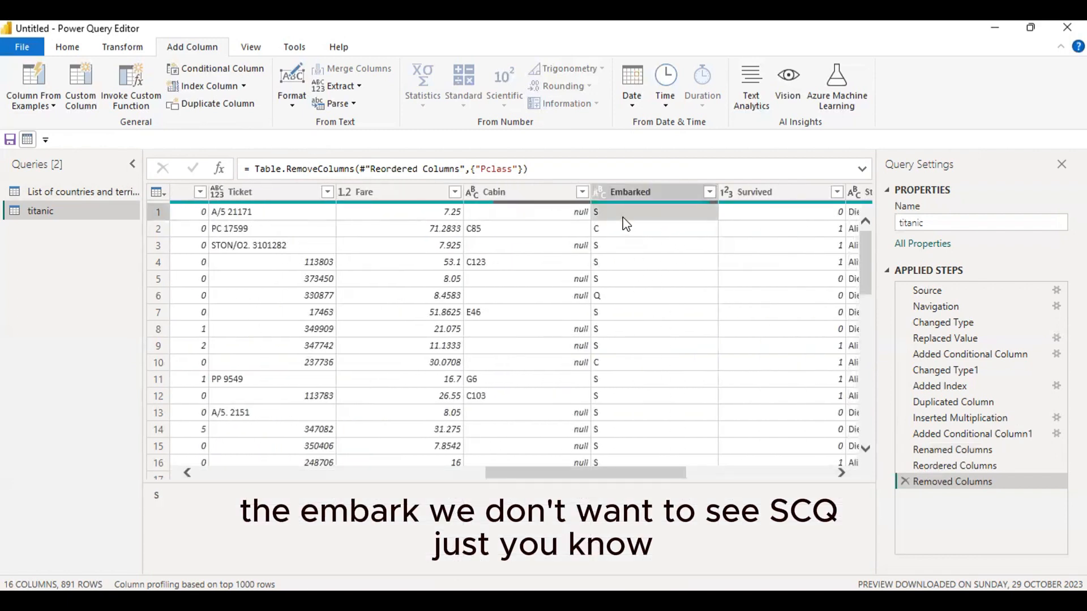
right_click(621, 215)
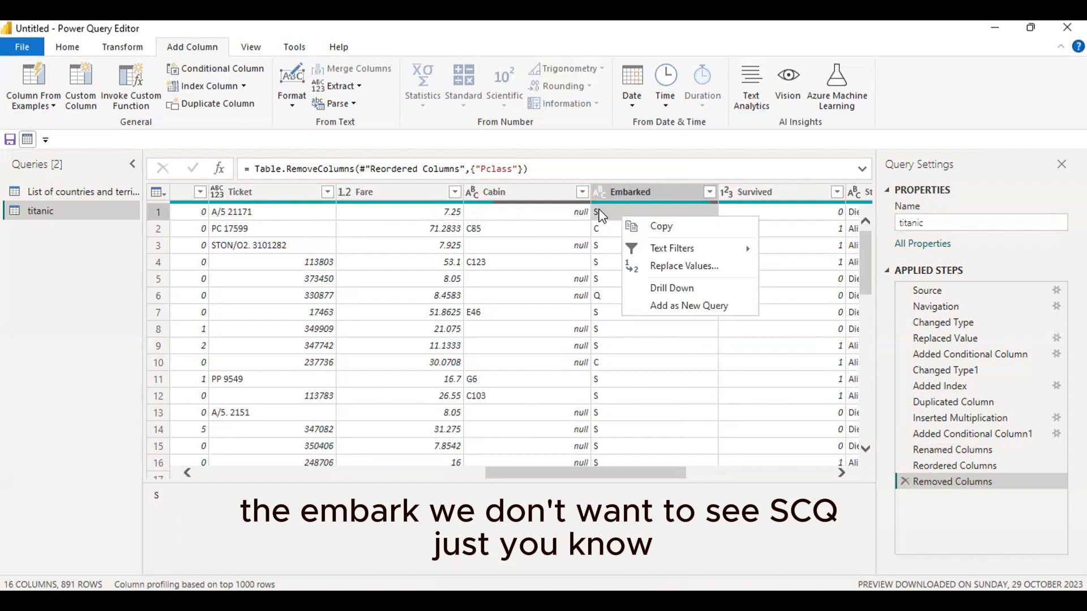
click(606, 218)
right_click(610, 215)
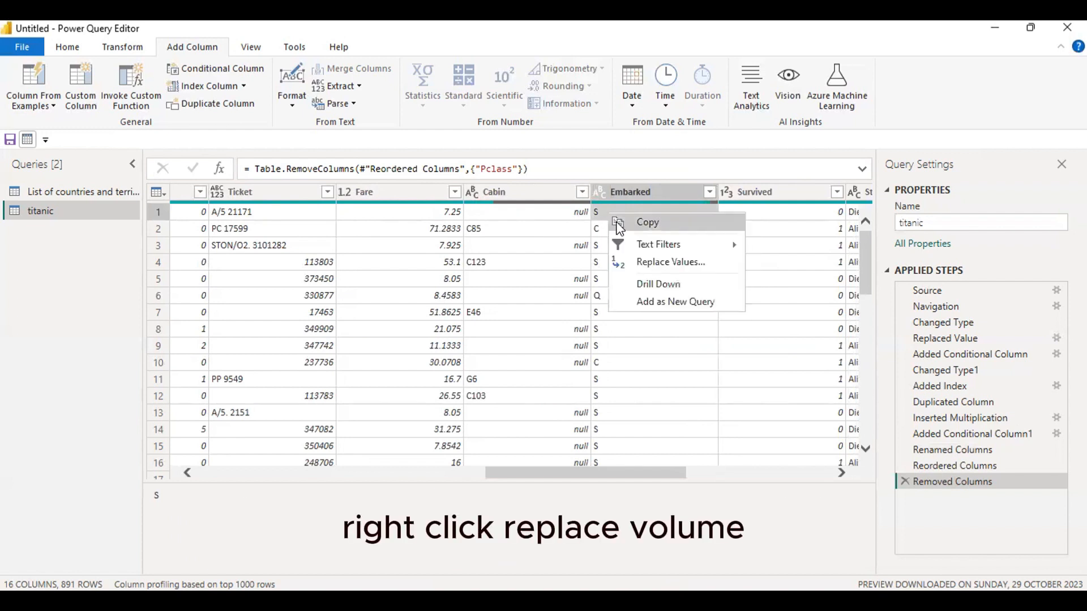
click(674, 262)
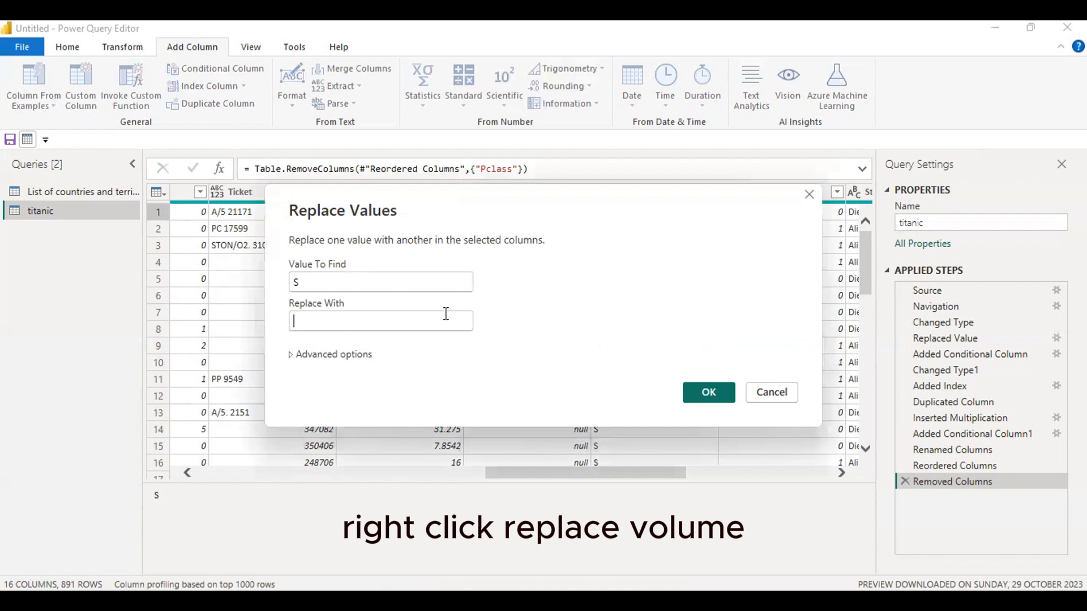
click(408, 323)
text(Sou)
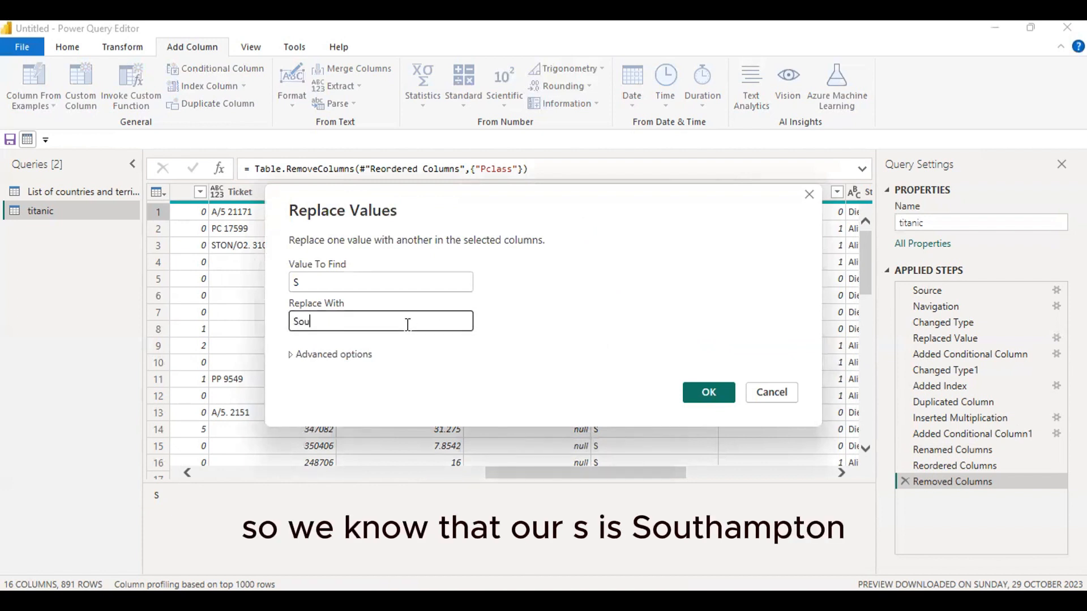
text(thmapt)
key(BackSpace)
key(BackSpace)
key(BackSpace)
key(BackSpace)
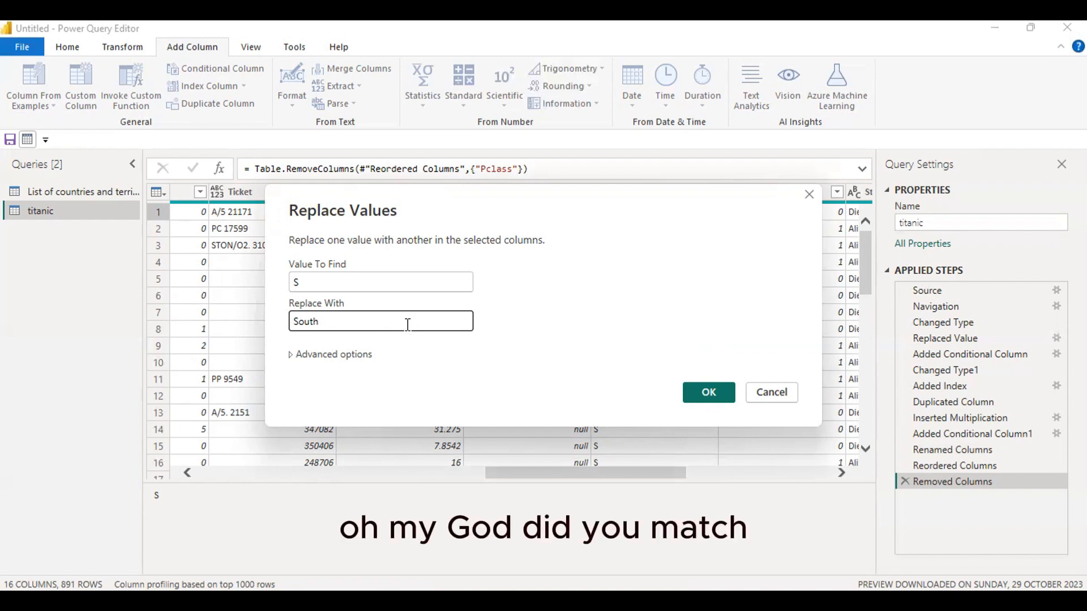
text(ampton)
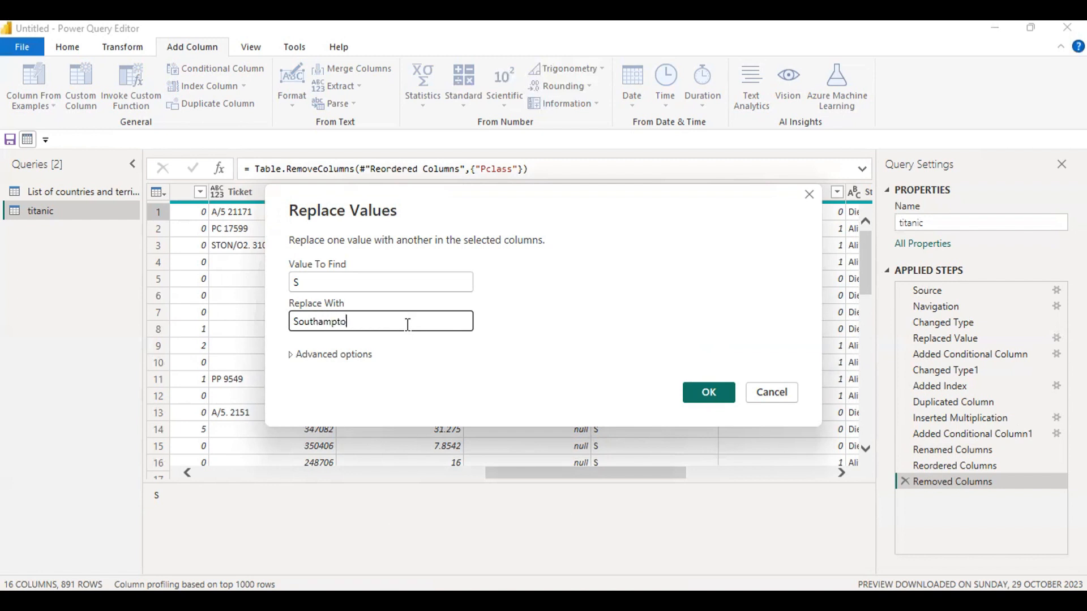
click(707, 391)
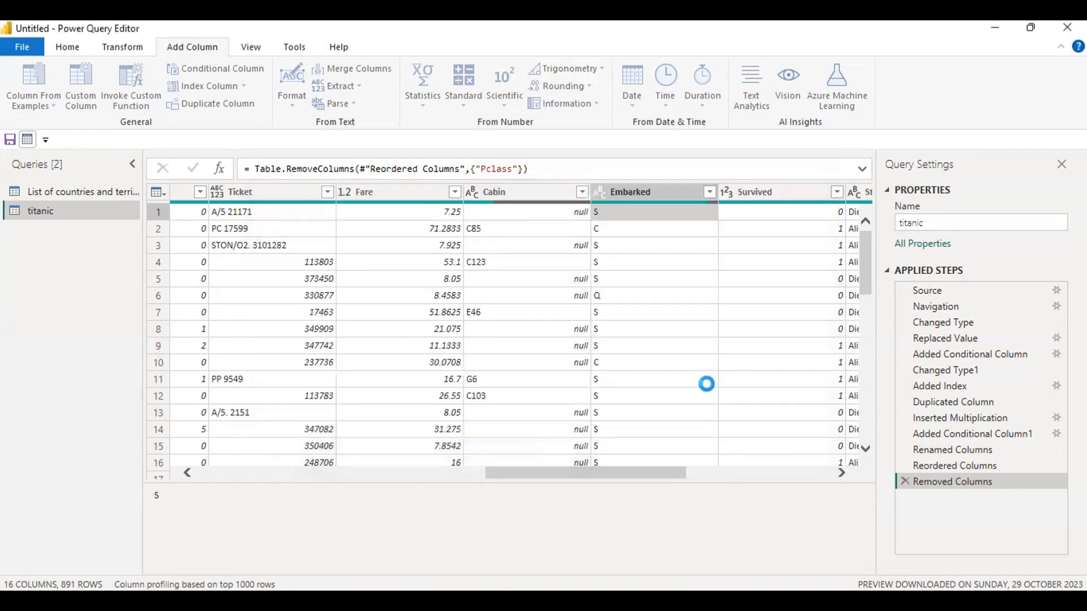
Step: Replace the value C with Cherbough in the Embarked column
right_click(630, 229)
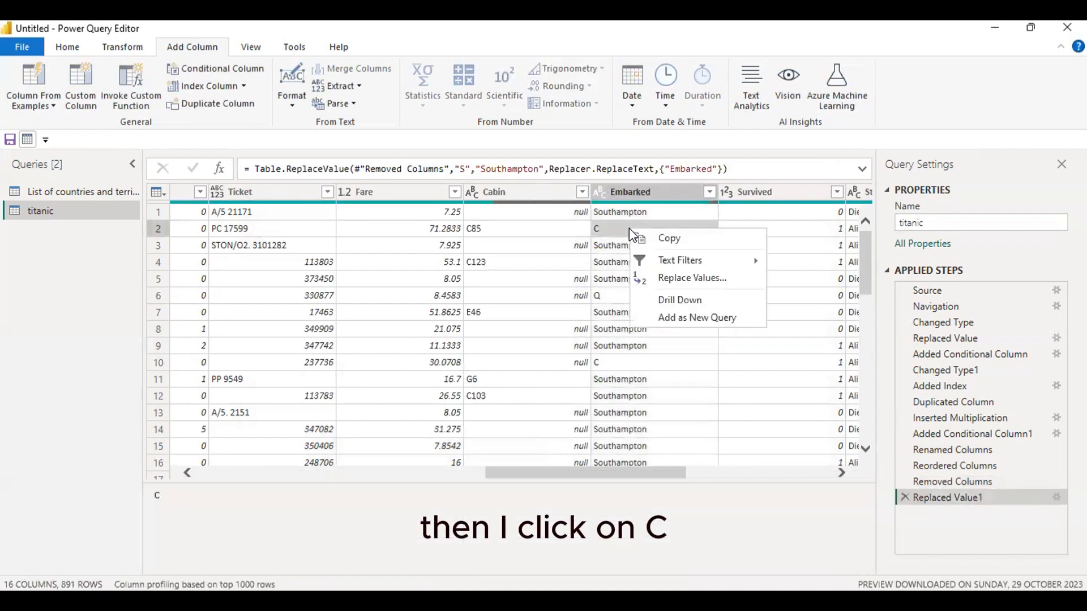
click(677, 282)
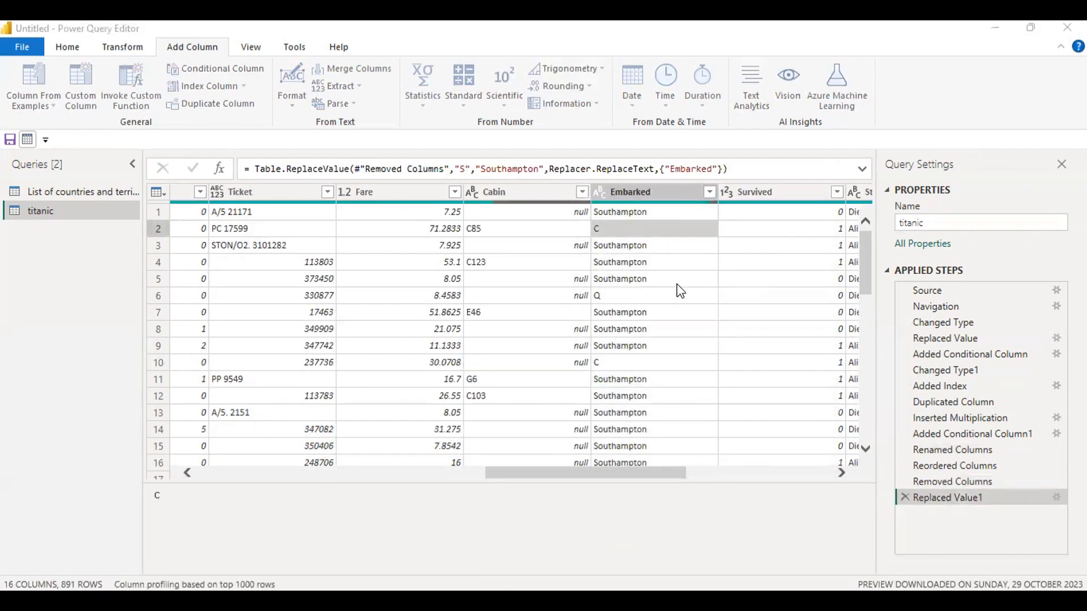
key(Tab)
text(Ch)
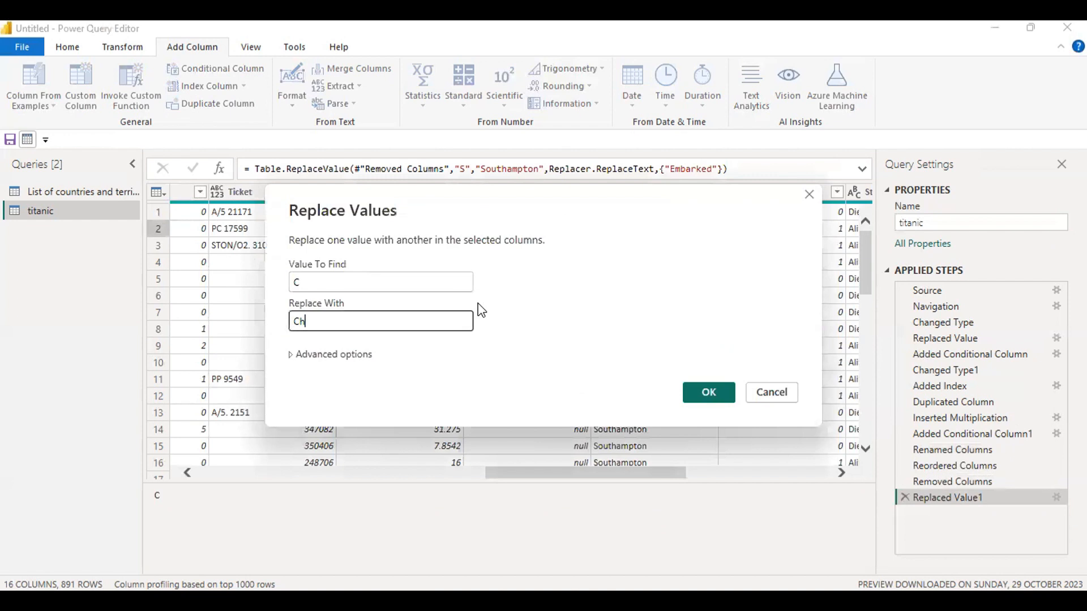
text(erbough)
key(Return)
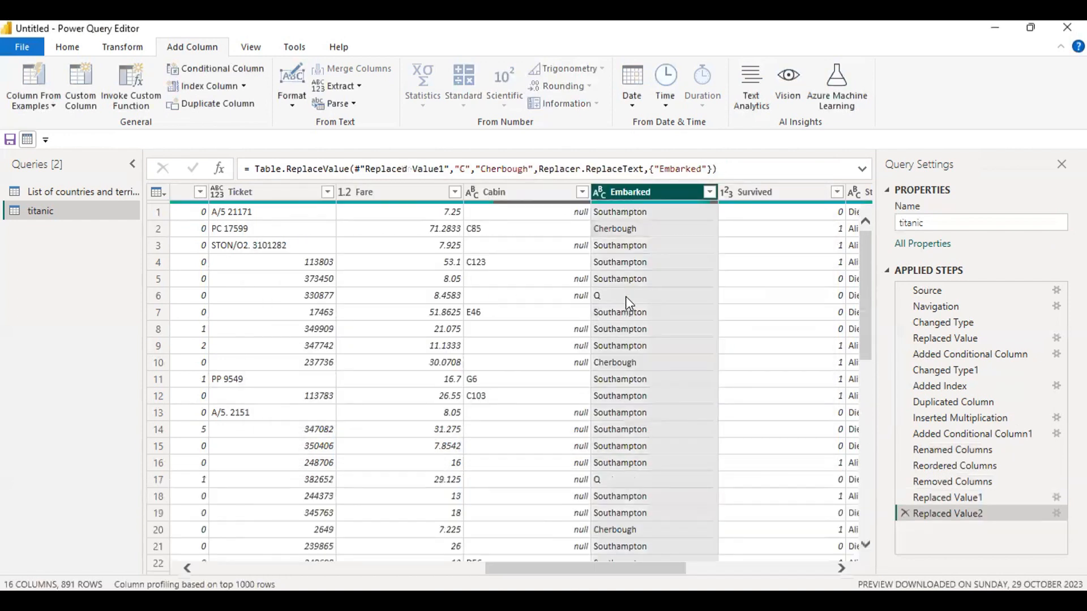
Step: Replace the value Q with Queenstown in the Embarked column
right_click(626, 295)
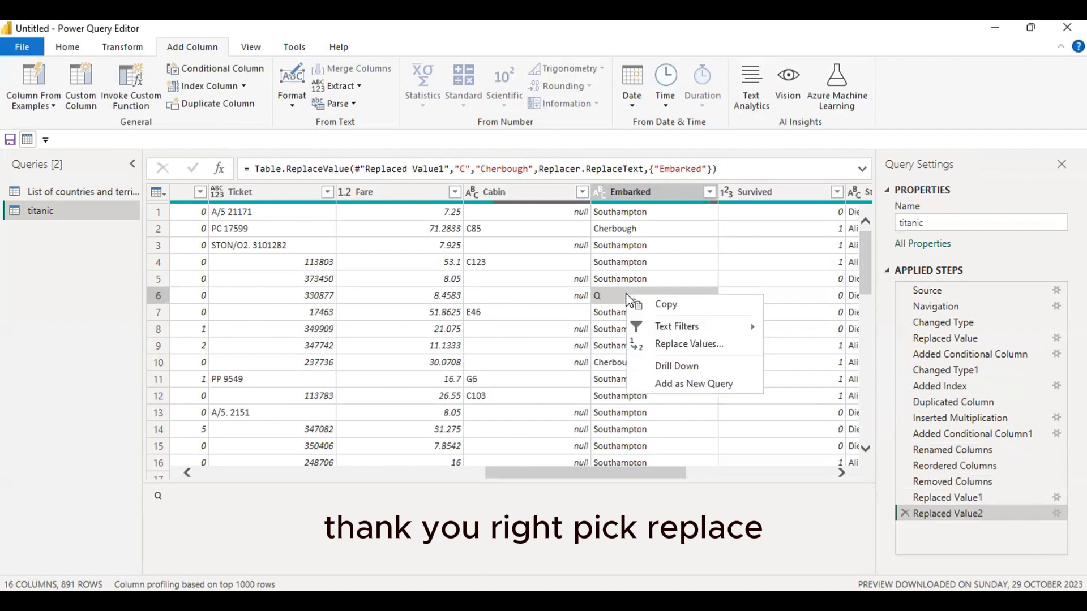
click(687, 342)
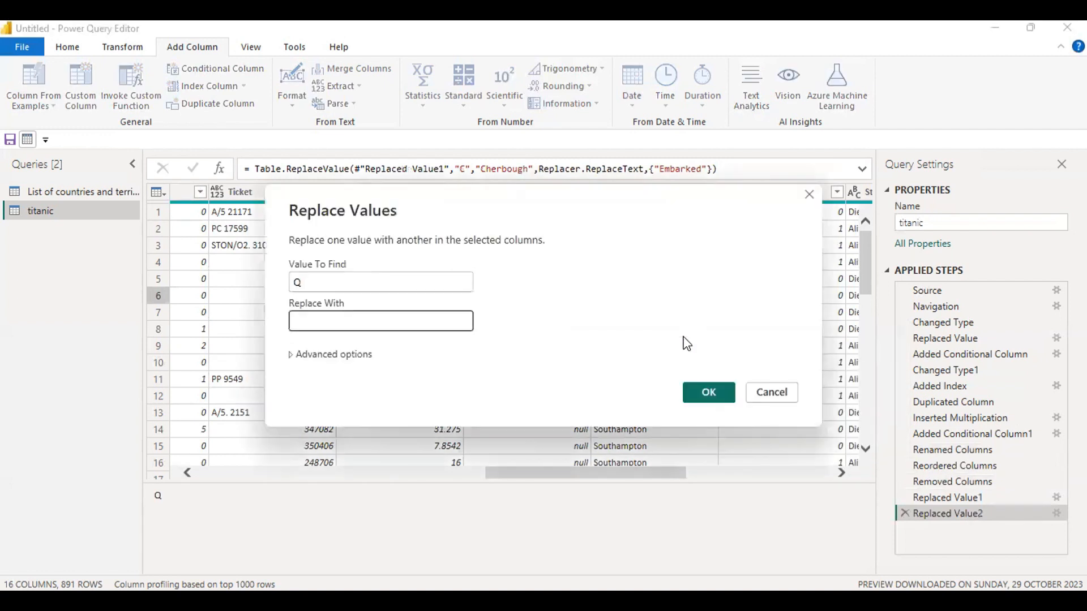
text(Queenstown)
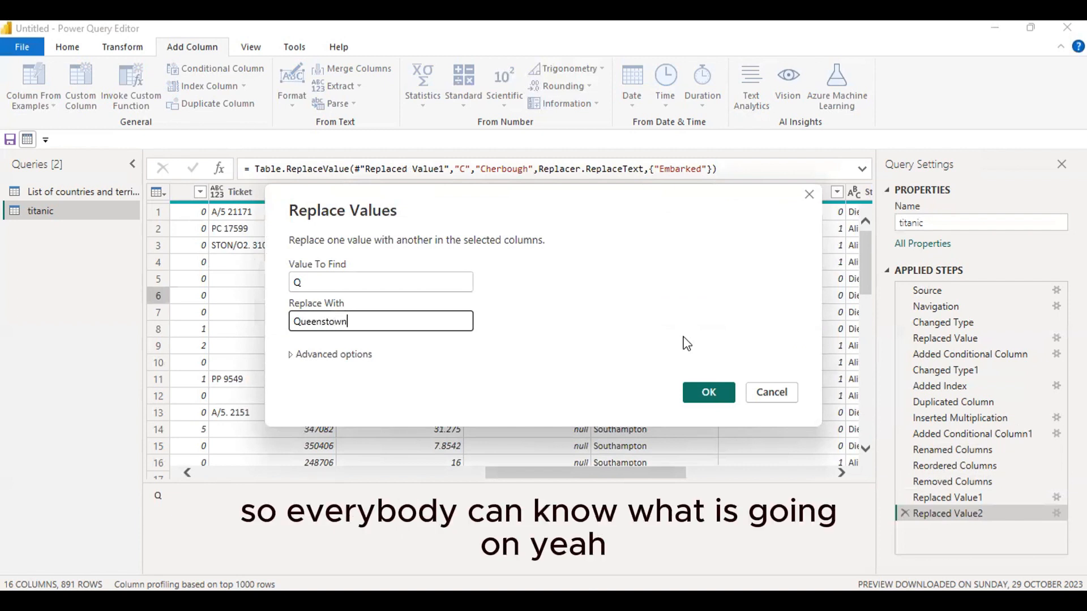
click(705, 386)
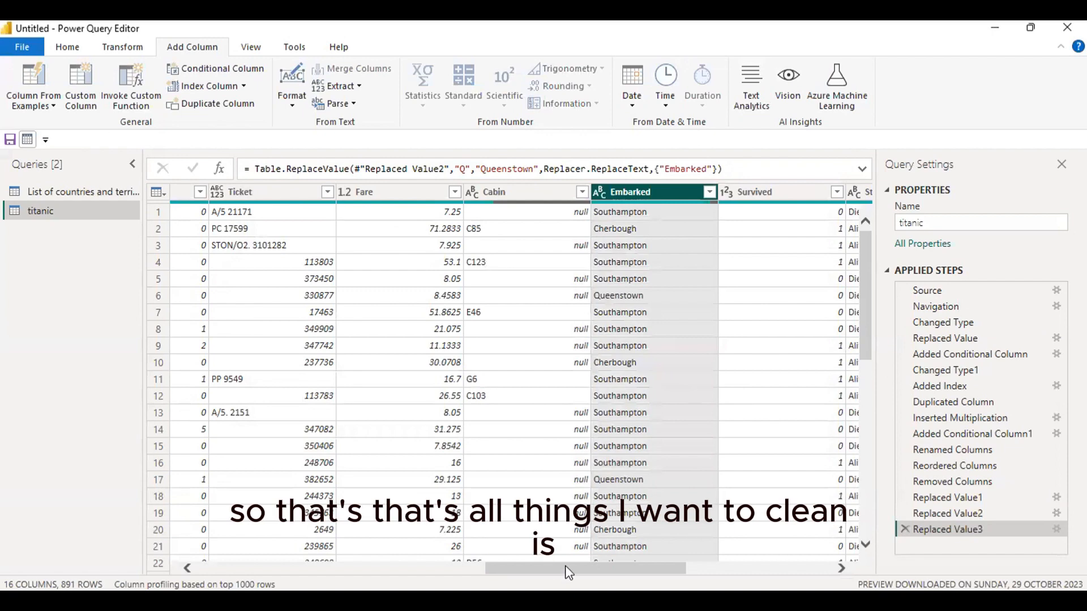
Step: Select the Name column, switch to the Titanic Data workbook in Excel, and check the Name format explanation on the Comments sheet
drag(537, 570, 314, 555)
click(355, 191)
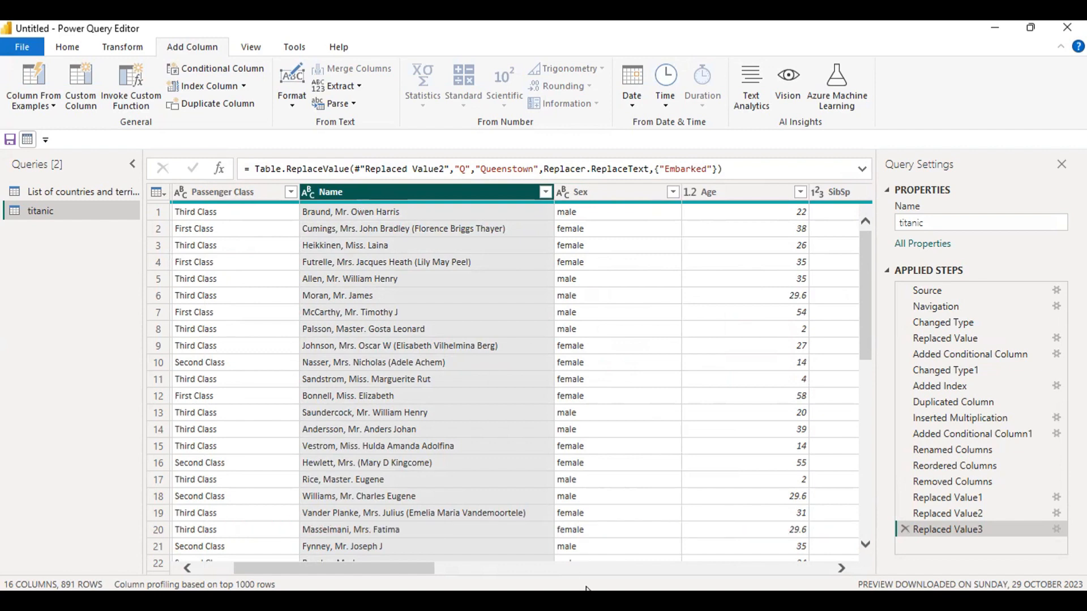
mouse_move(538, 600)
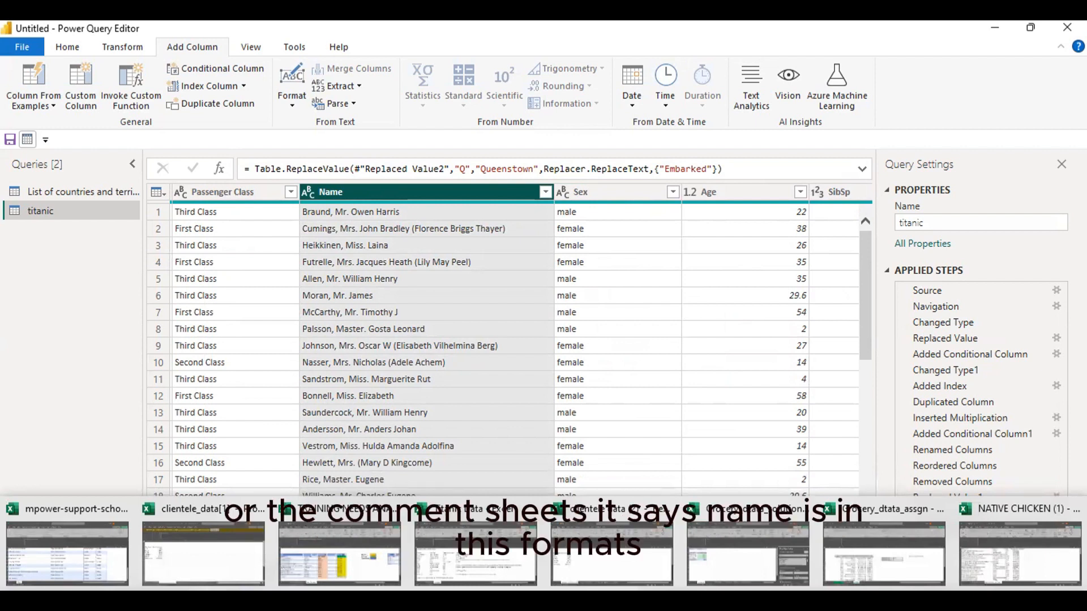
click(508, 563)
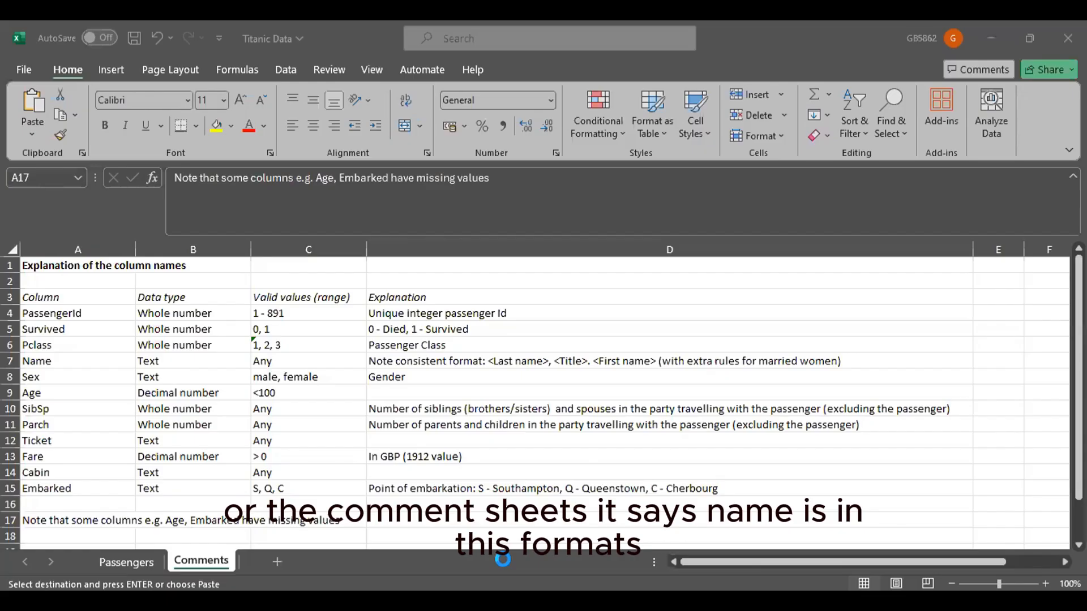
click(64, 361)
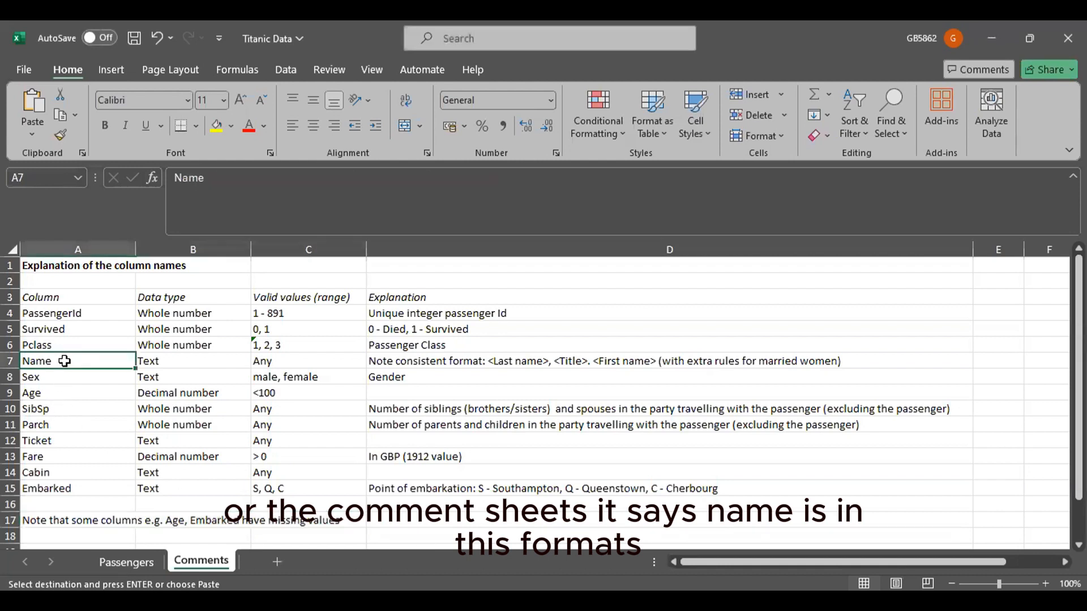
click(412, 361)
mouse_move(484, 351)
mouse_down()
mouse_move(510, 368)
mouse_move(578, 362)
mouse_move(592, 373)
mouse_move(872, 360)
mouse_up()
key(Escape)
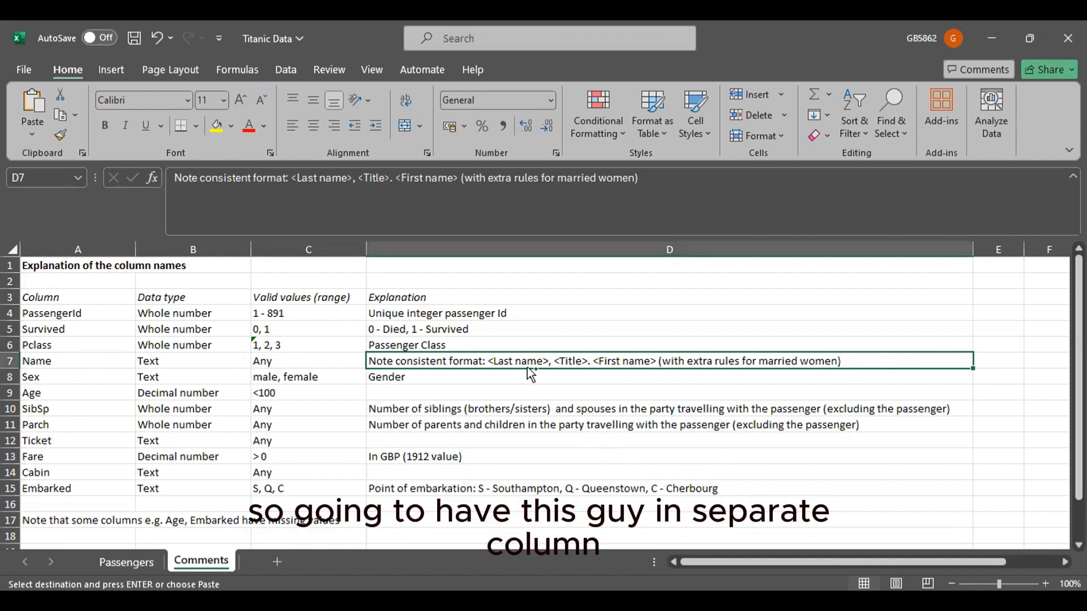
Step: Mark the last name, title and first name parts of the format in D7 with temporary screen annotations, and clear them
key(ctrl+2)
drag(515, 327, 515, 397)
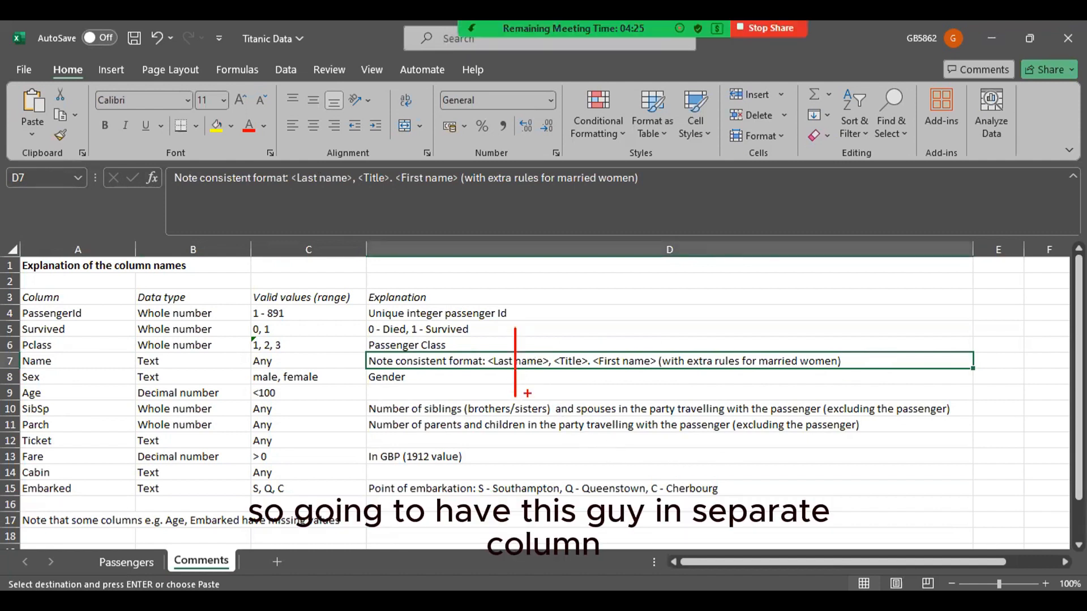
drag(562, 343, 576, 388)
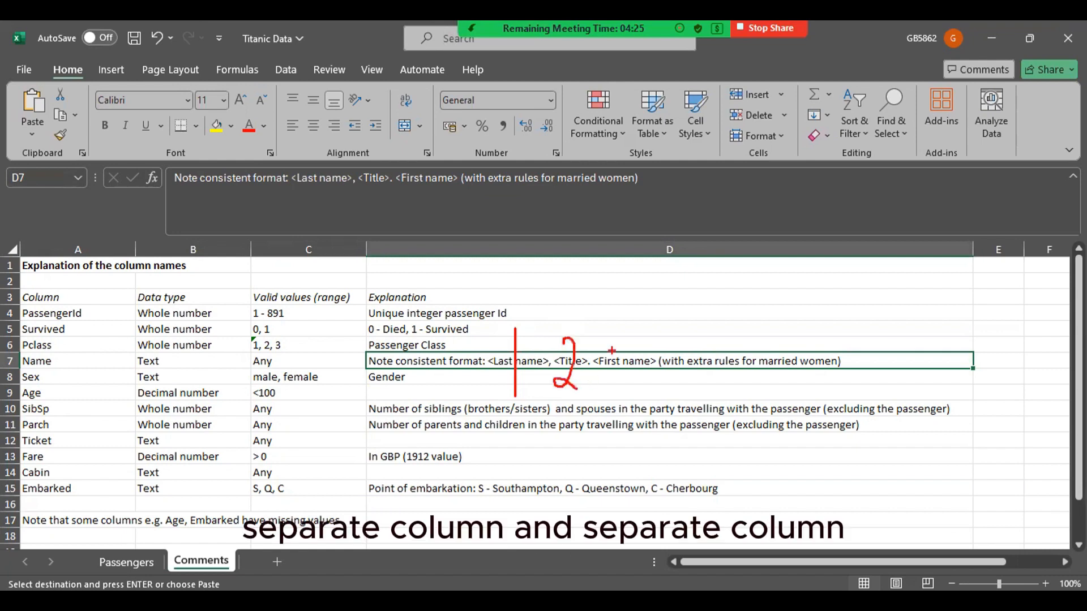
drag(613, 340, 620, 380)
key(Escape)
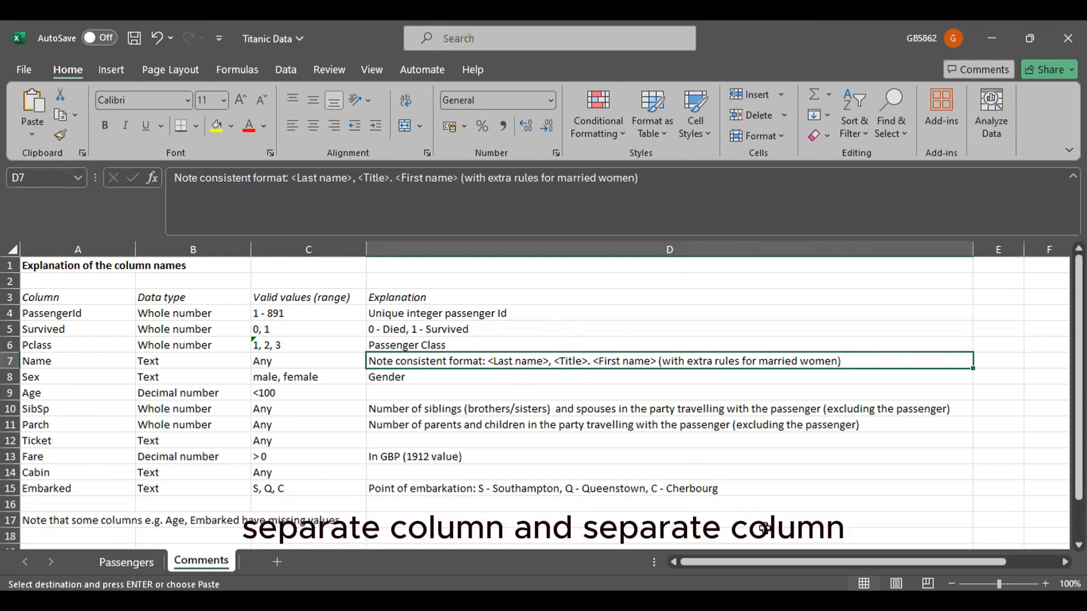
Step: Switch back to the Power Query Editor and split the Name column by delimiter at each occurrence of a comma
mouse_move(806, 601)
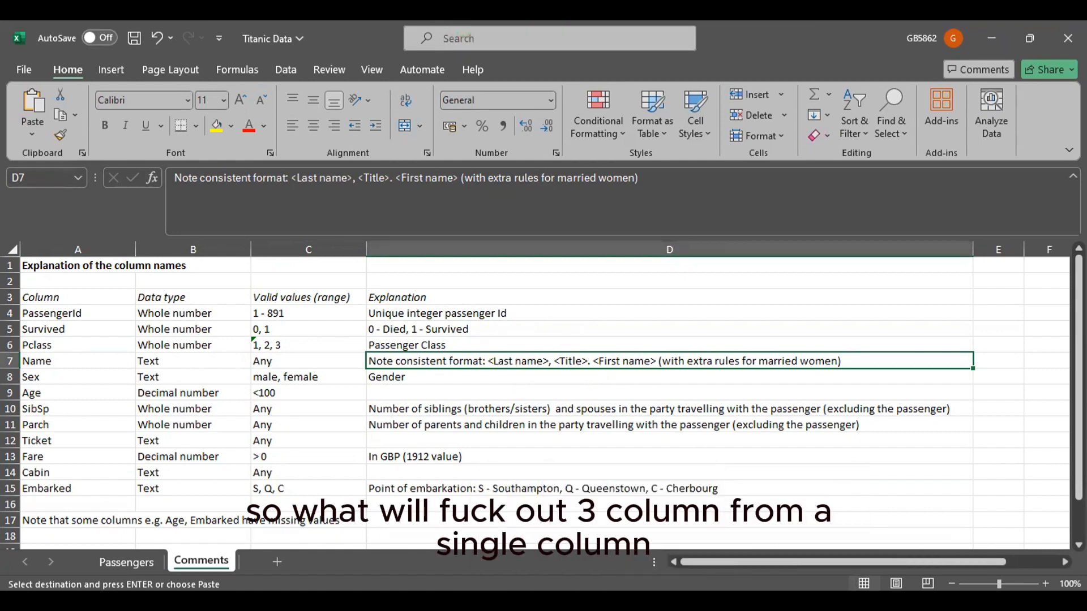
mouse_move(597, 601)
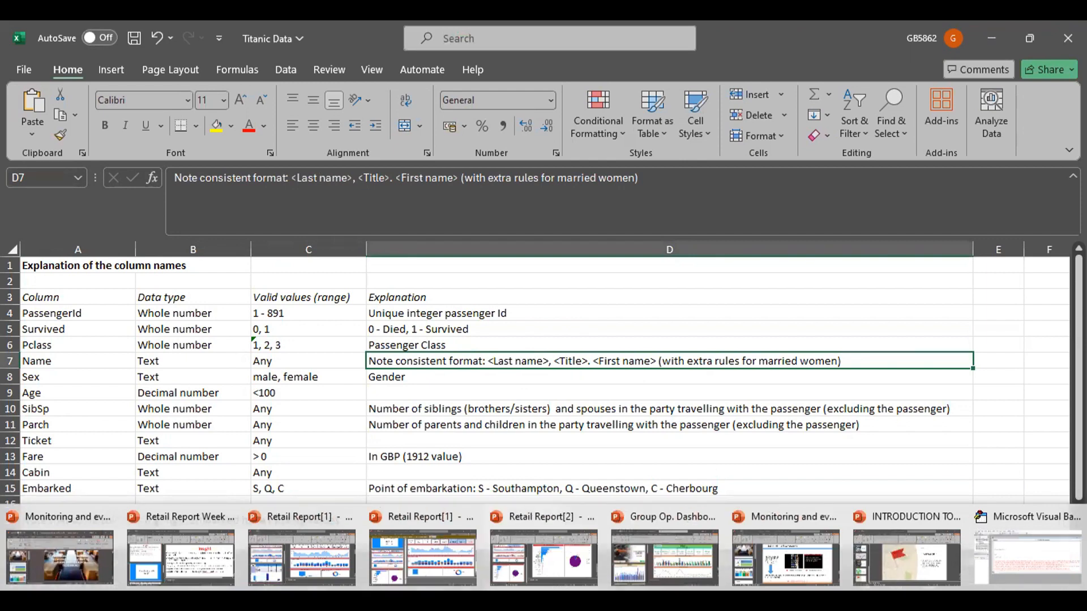
mouse_move(491, 601)
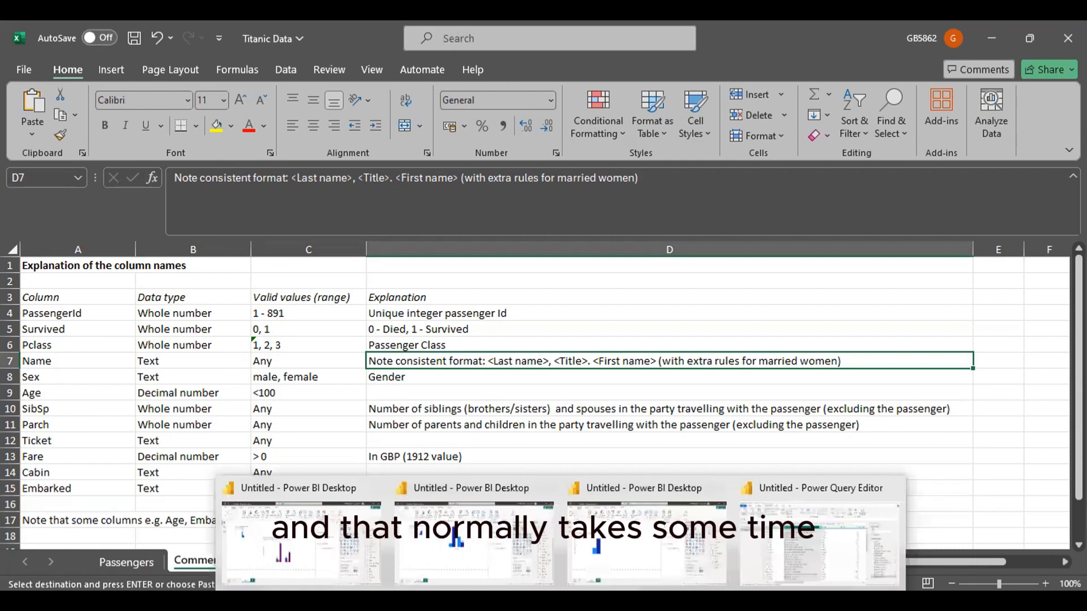
click(831, 544)
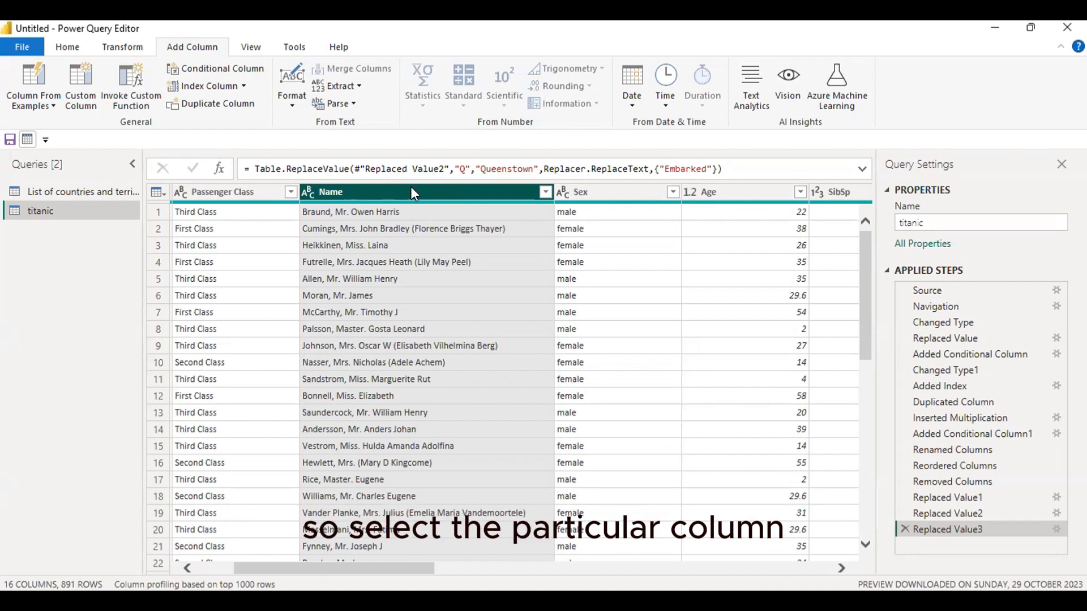
click(123, 48)
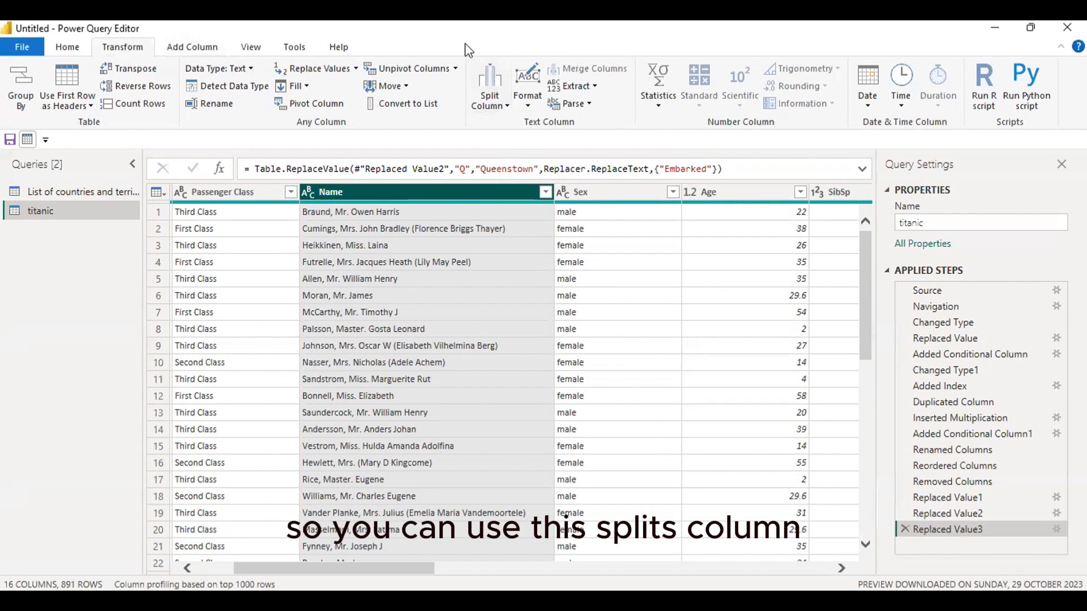
click(496, 106)
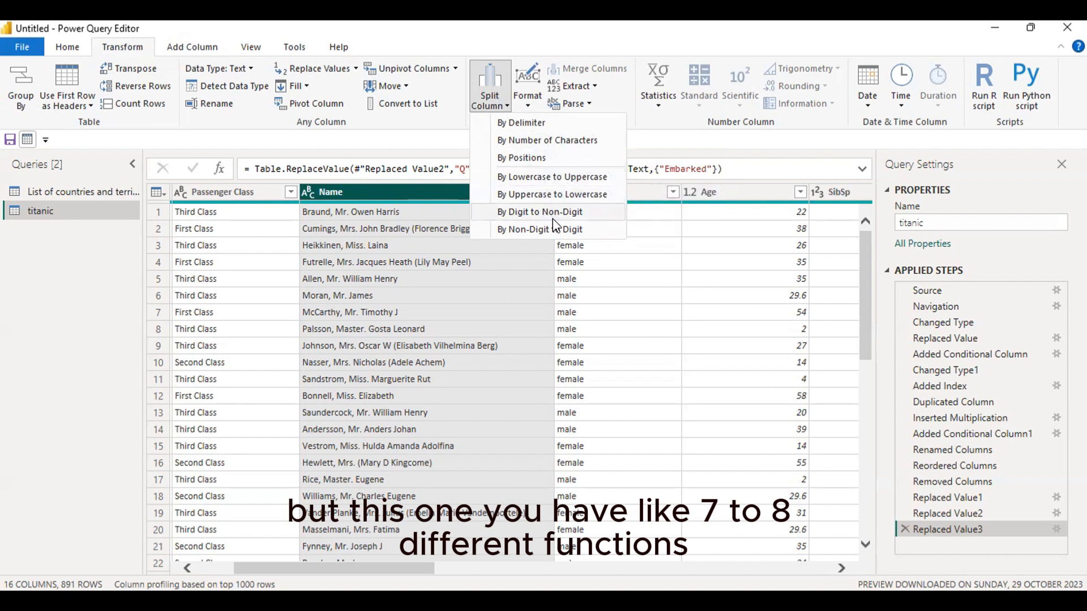
click(558, 124)
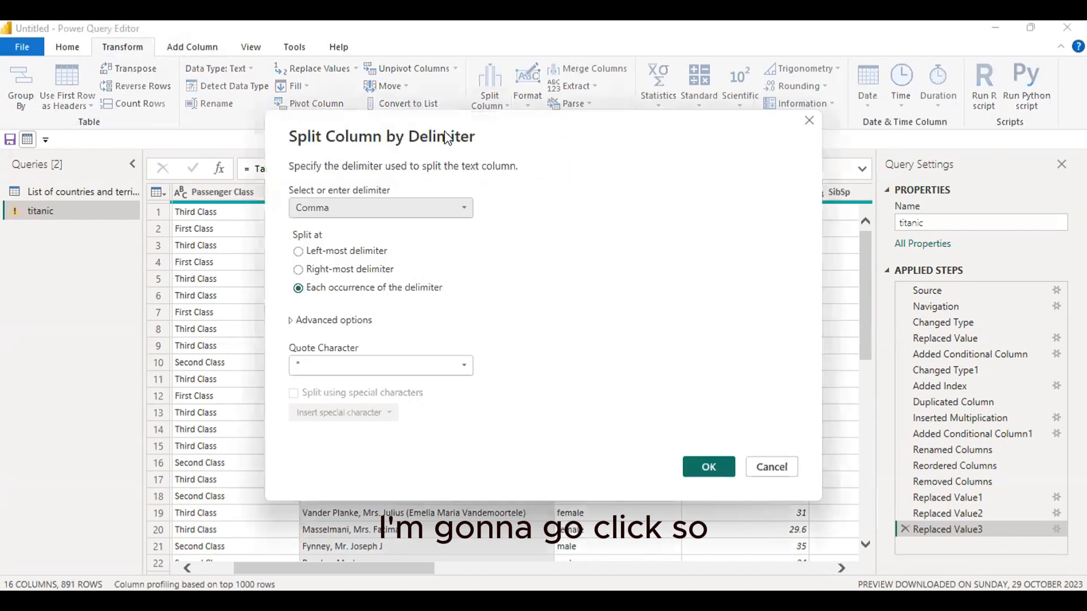
drag(448, 137, 708, 131)
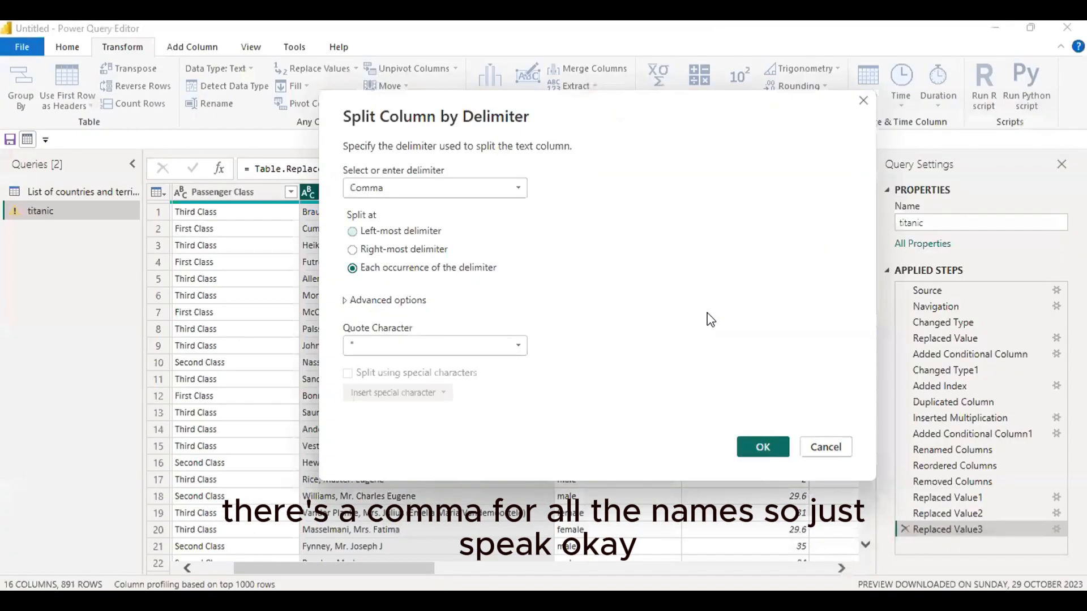
click(763, 447)
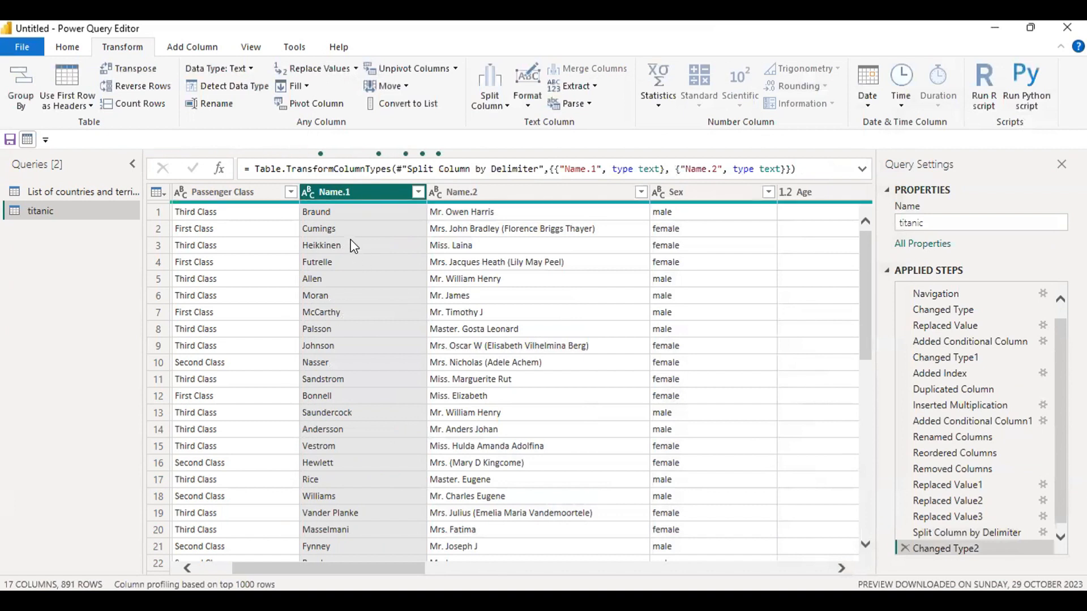
Step: Rename the Name.1 column as Last Name
double_click(359, 192)
text(Las)
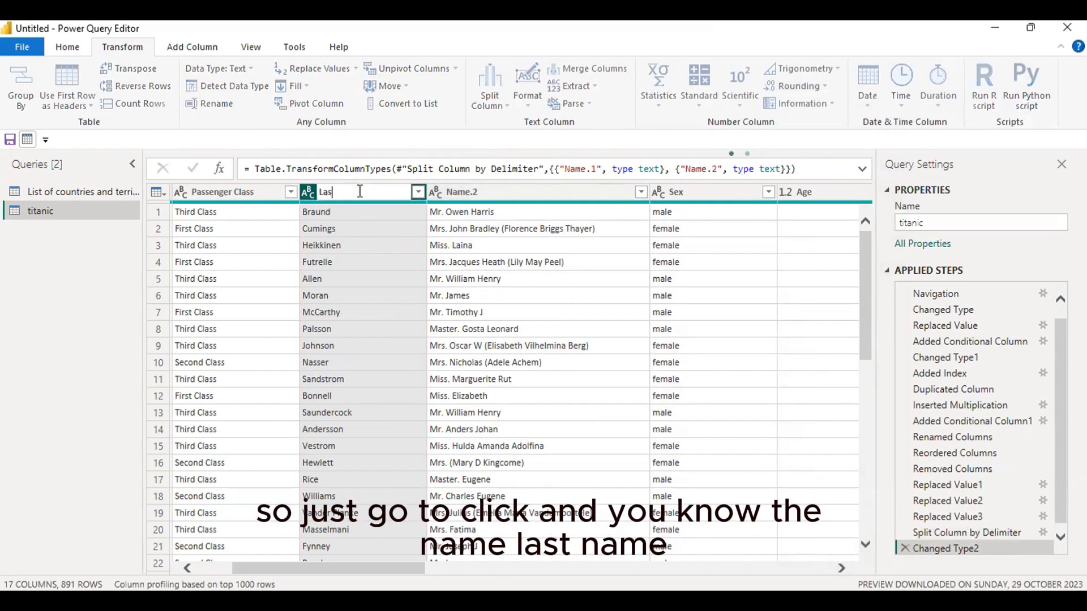
text(t Name)
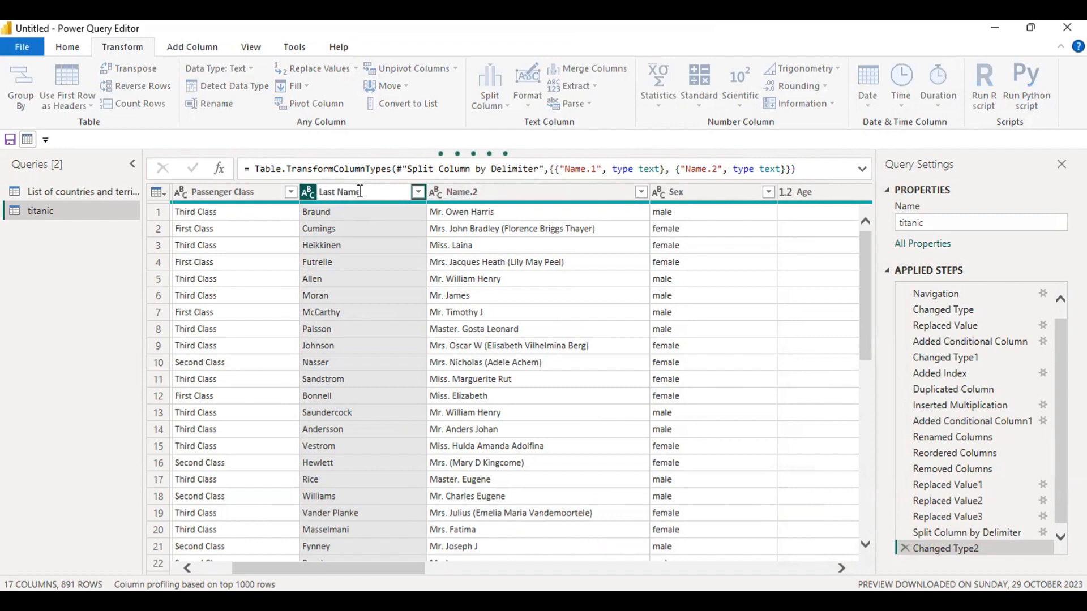
key(Return)
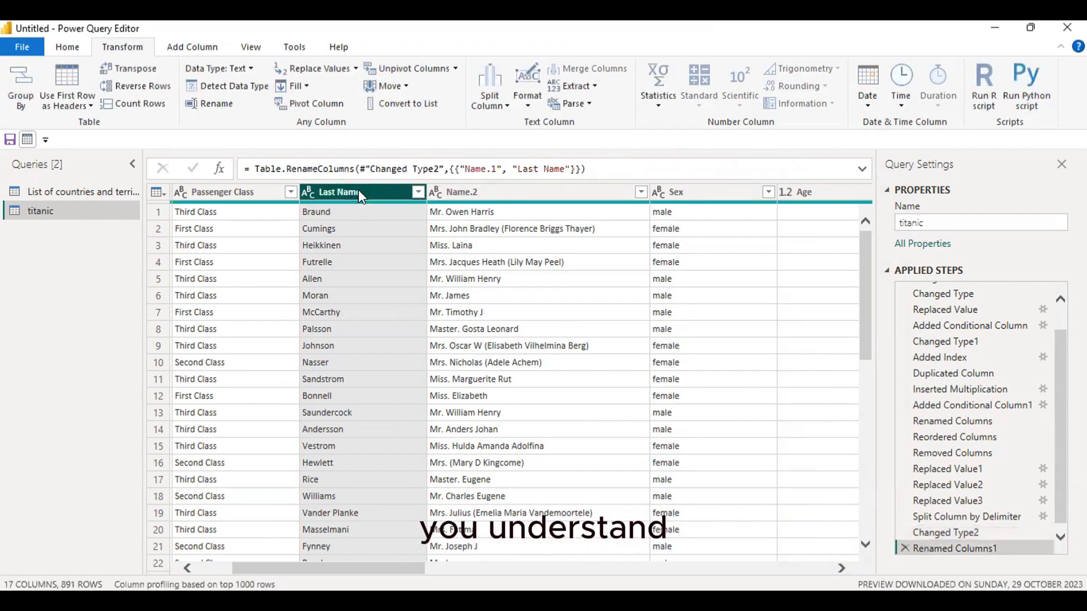
Step: Open the Split Column by Delimiter settings for the Name.2 column
click(455, 192)
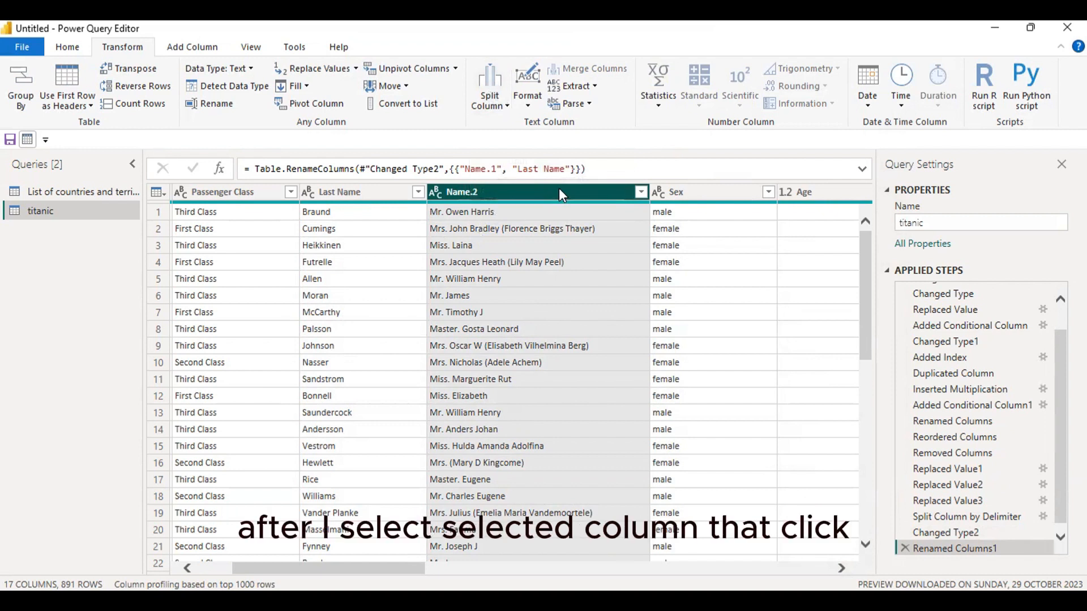
right_click(561, 195)
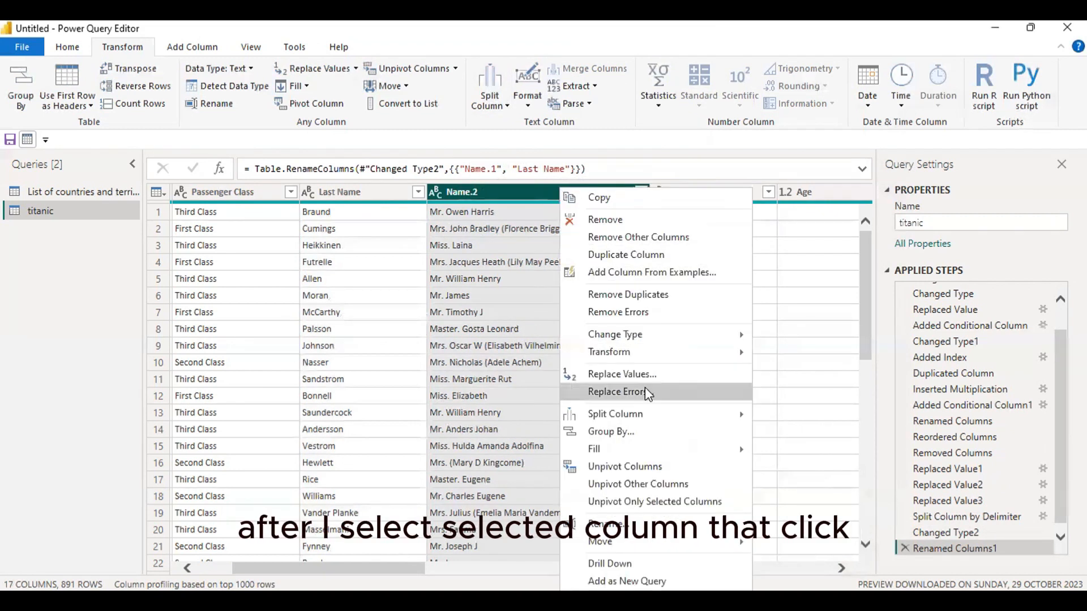
mouse_move(660, 419)
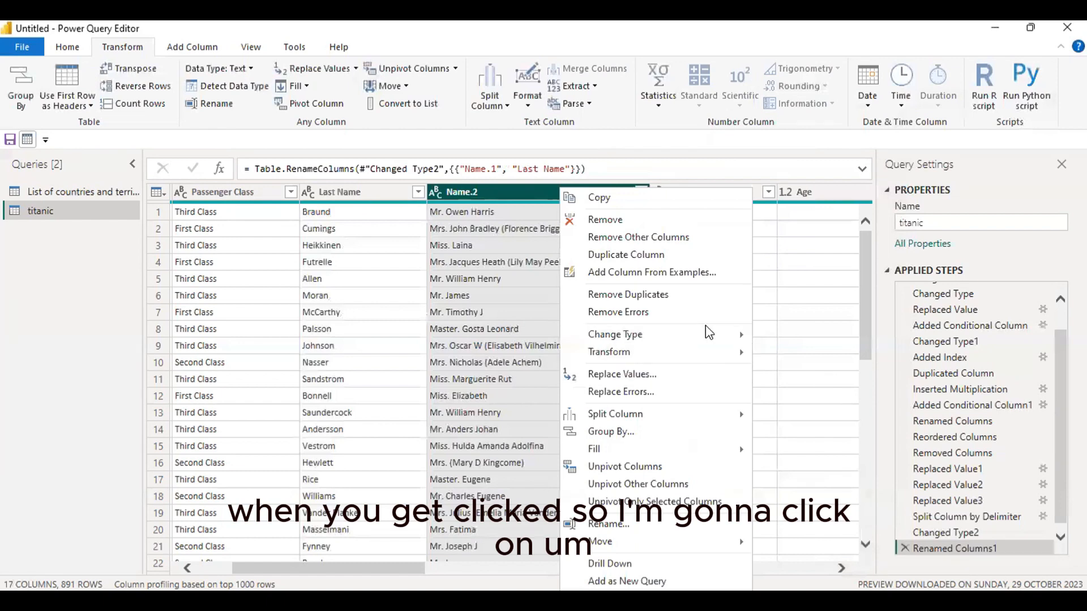
mouse_move(704, 416)
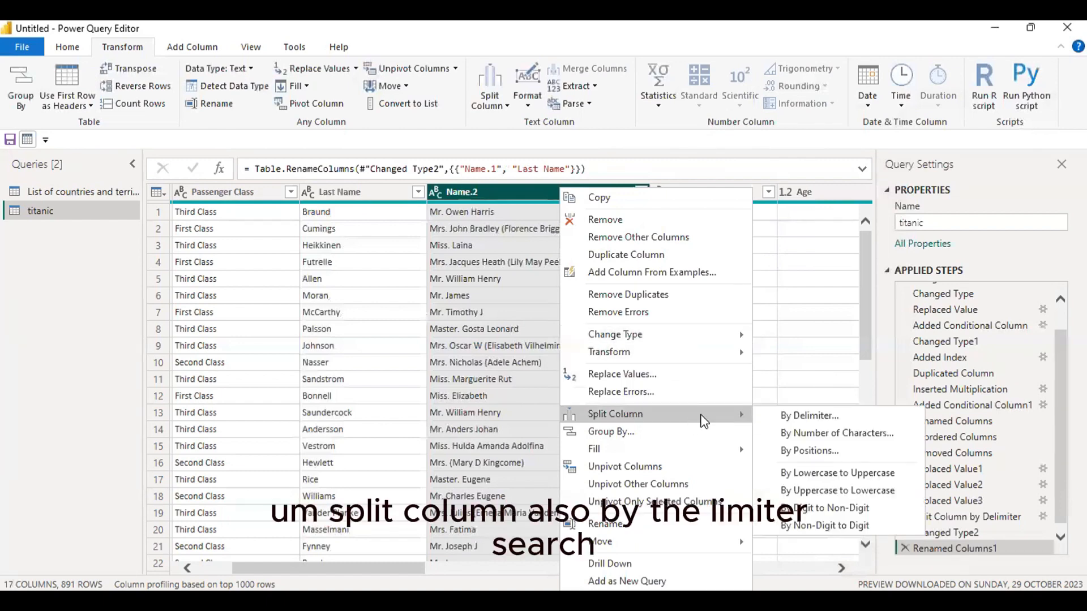
click(811, 416)
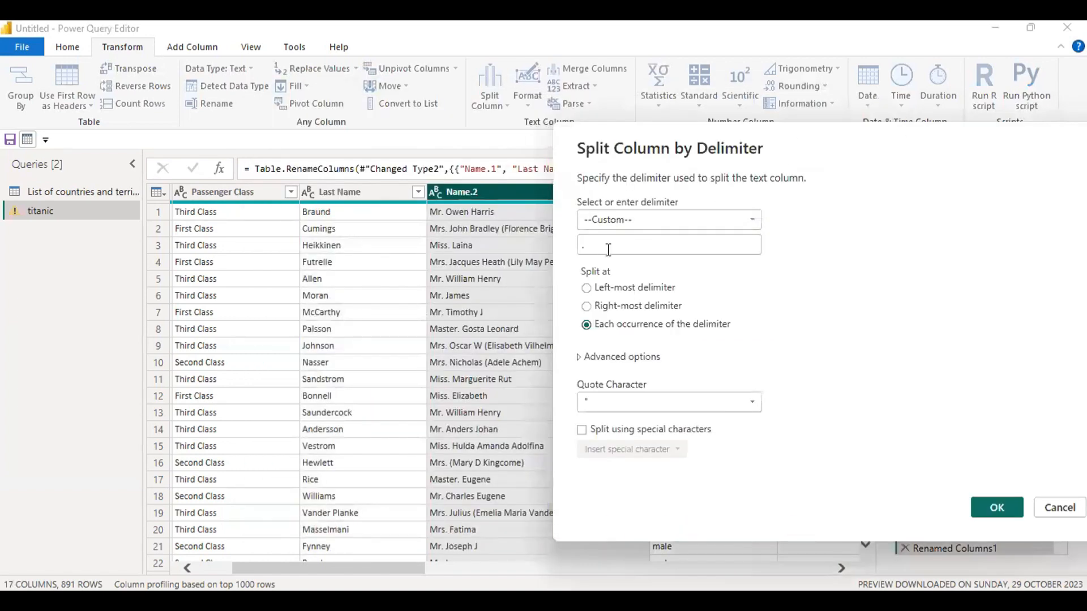
Step: Try arbitrary text as the custom delimiter in place of the period, and clear the entry
drag(607, 250, 577, 248)
text(hvjfbvINSK)
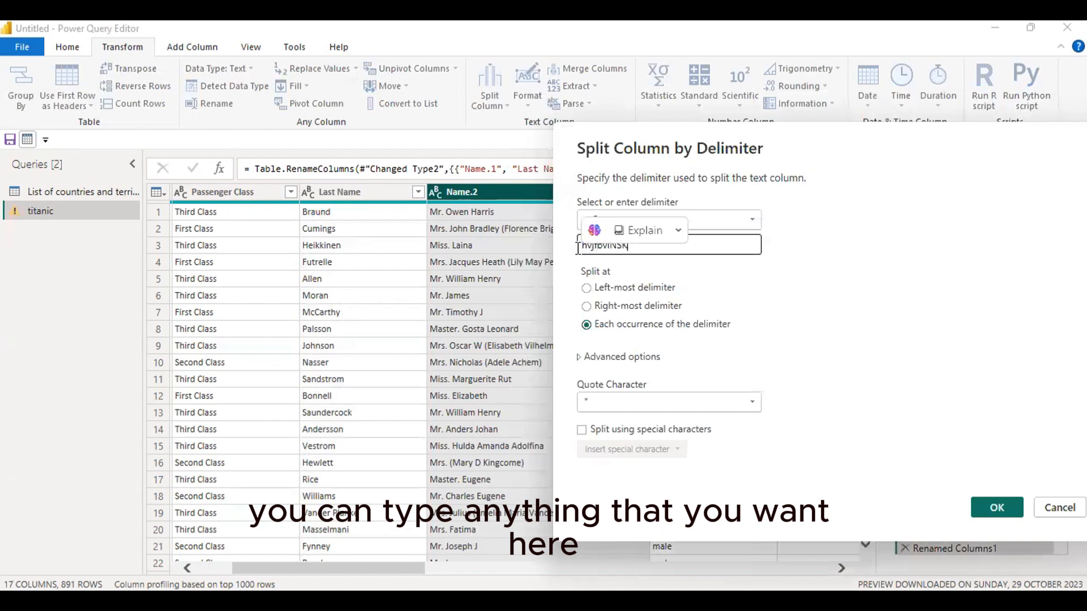
text(ND;)
key(BackSpace)
key(BackSpace)
key(BackSpace)
key(BackSpace)
key(BackSpace)
key(BackSpace)
key(BackSpace)
key(BackSpace)
key(BackSpace)
key(BackSpace)
key(BackSpace)
key(BackSpace)
key(BackSpace)
key(BackSpace)
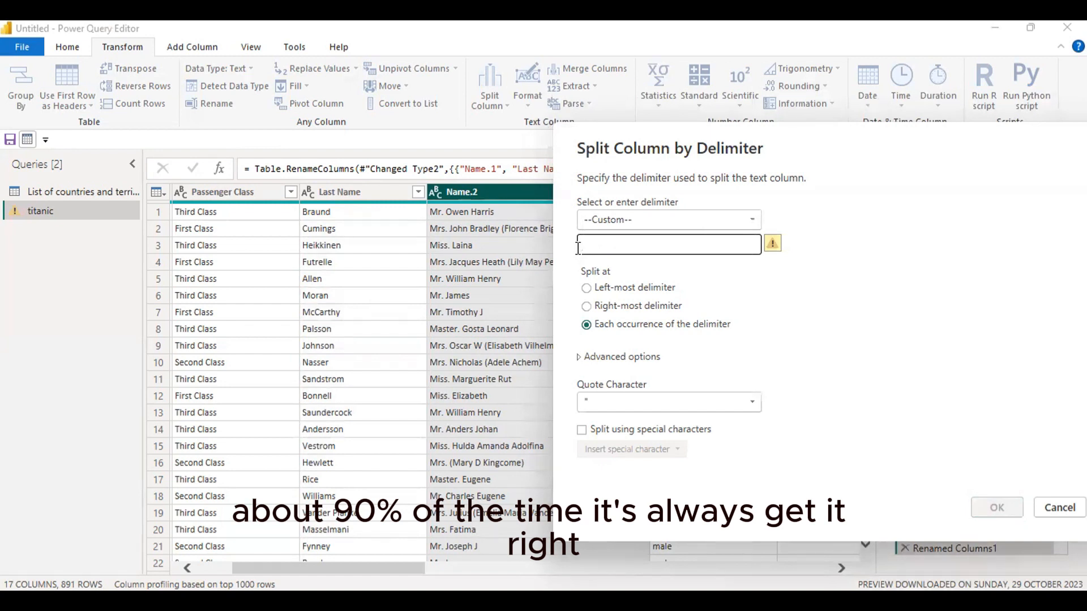
Step: Split the Name.2 column at each occurrence of a period, and rename the resulting Name.2.1 column as Title
text(.)
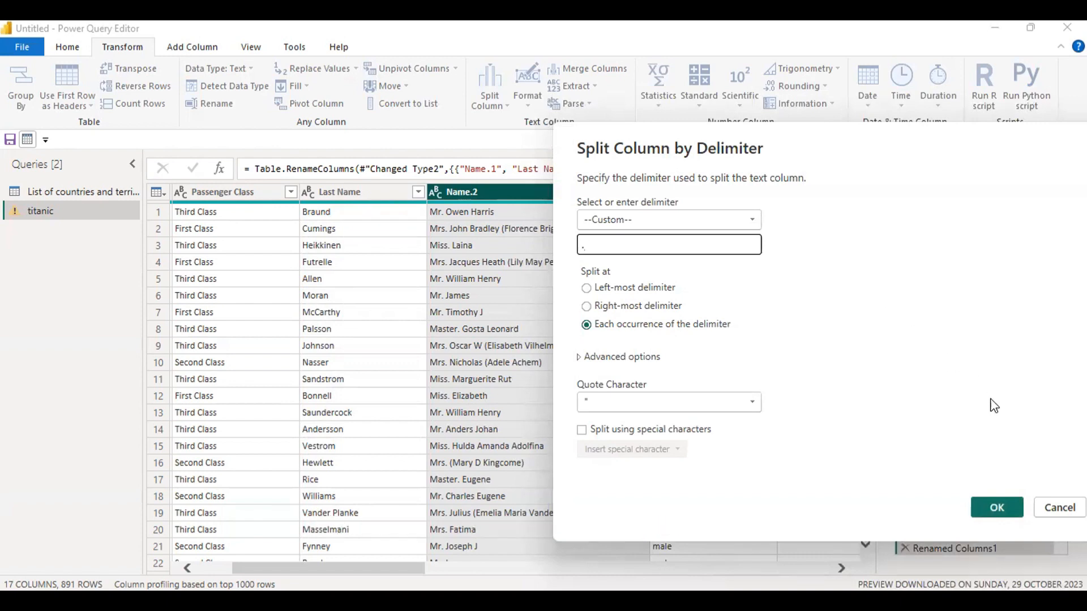
click(1007, 511)
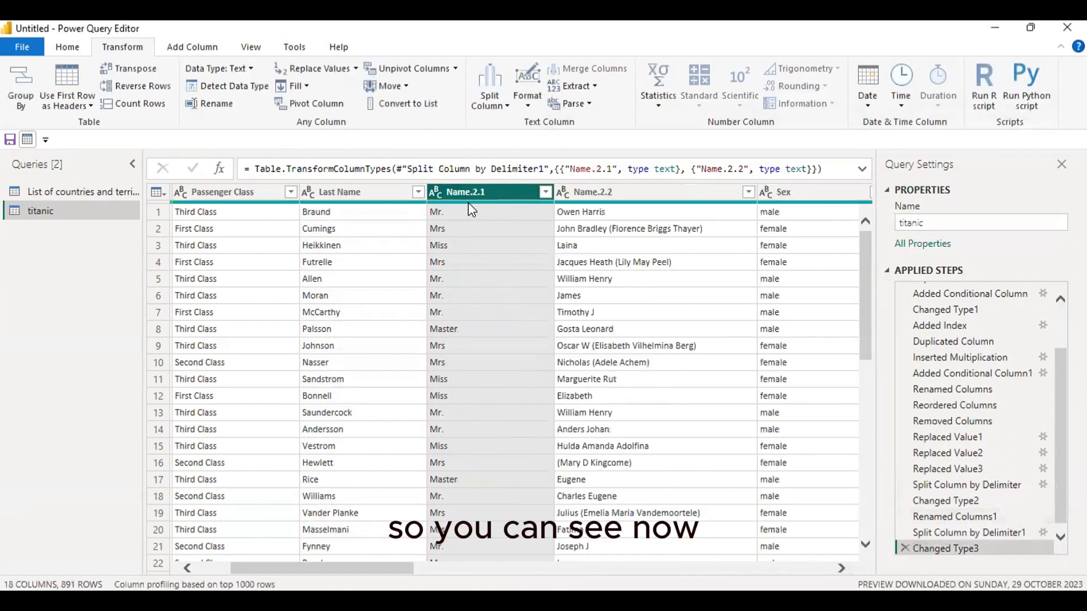
double_click(467, 194)
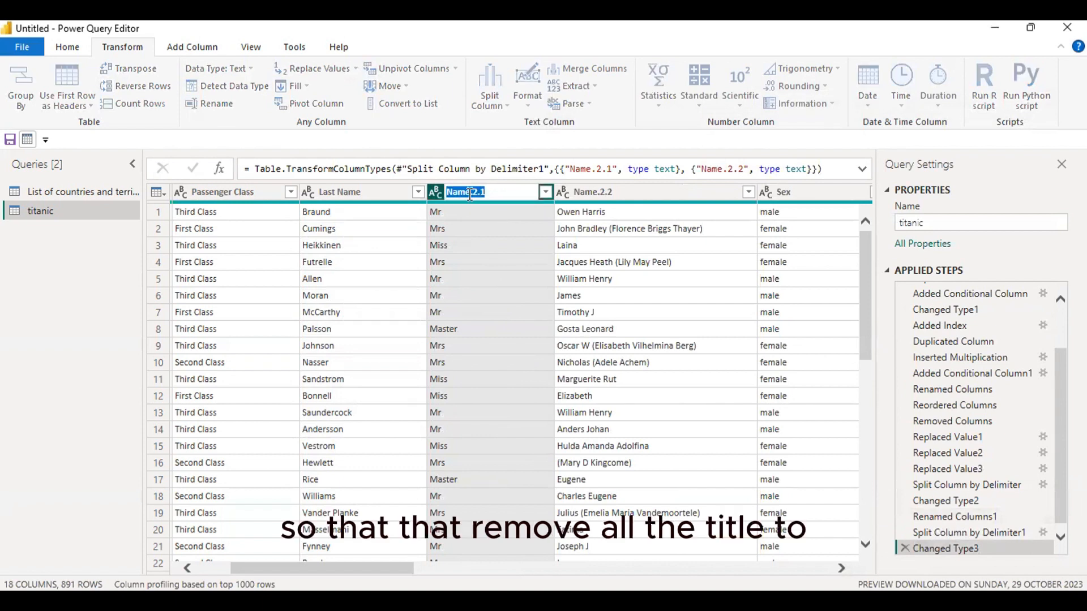
text(Title)
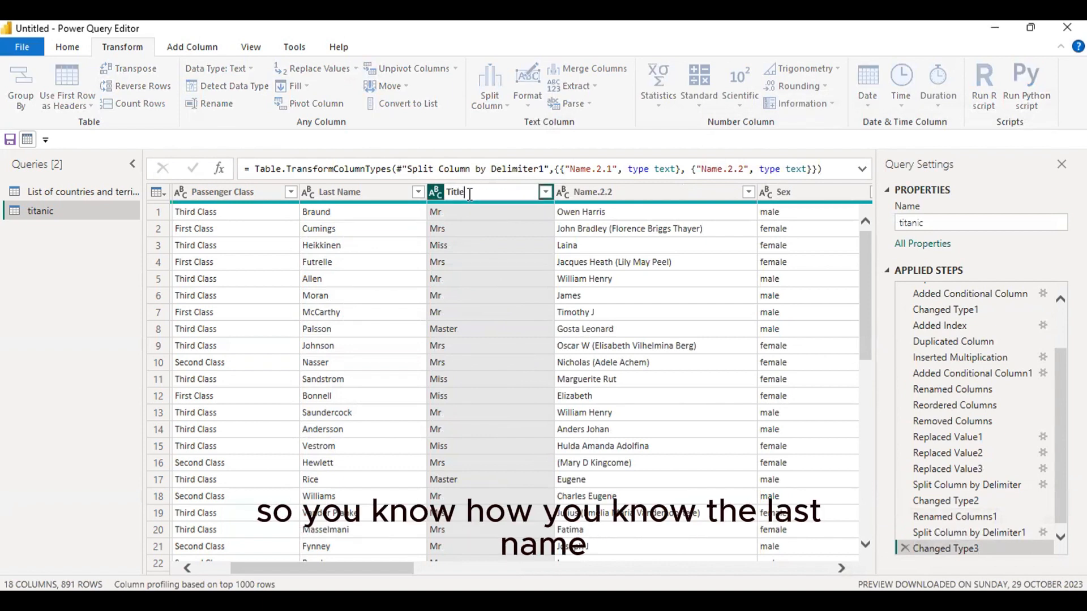
key(Return)
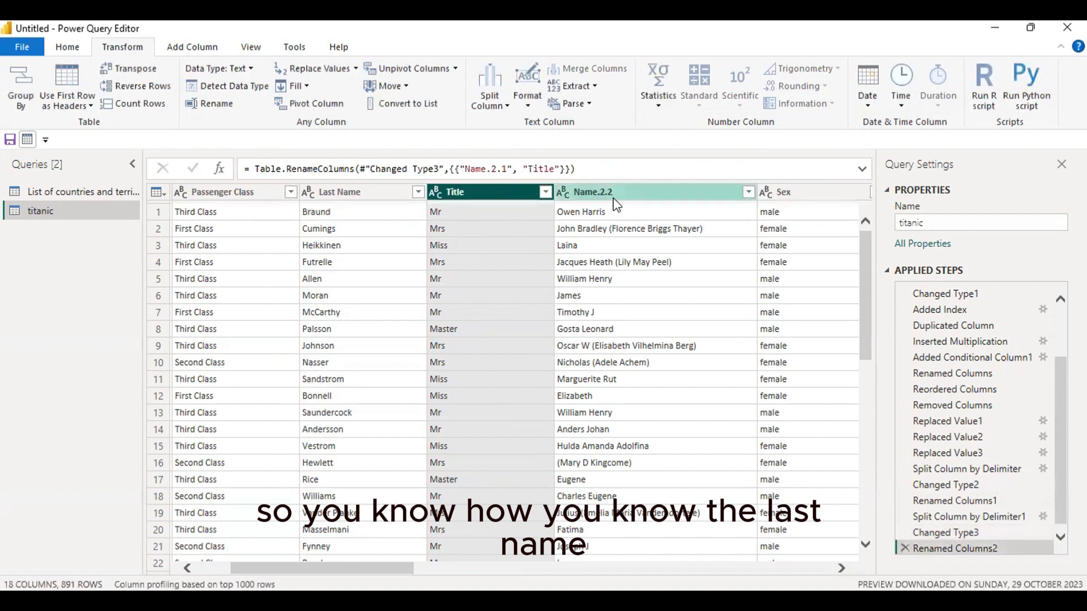
Step: Rename the Name.2.2 column as First Name
double_click(607, 195)
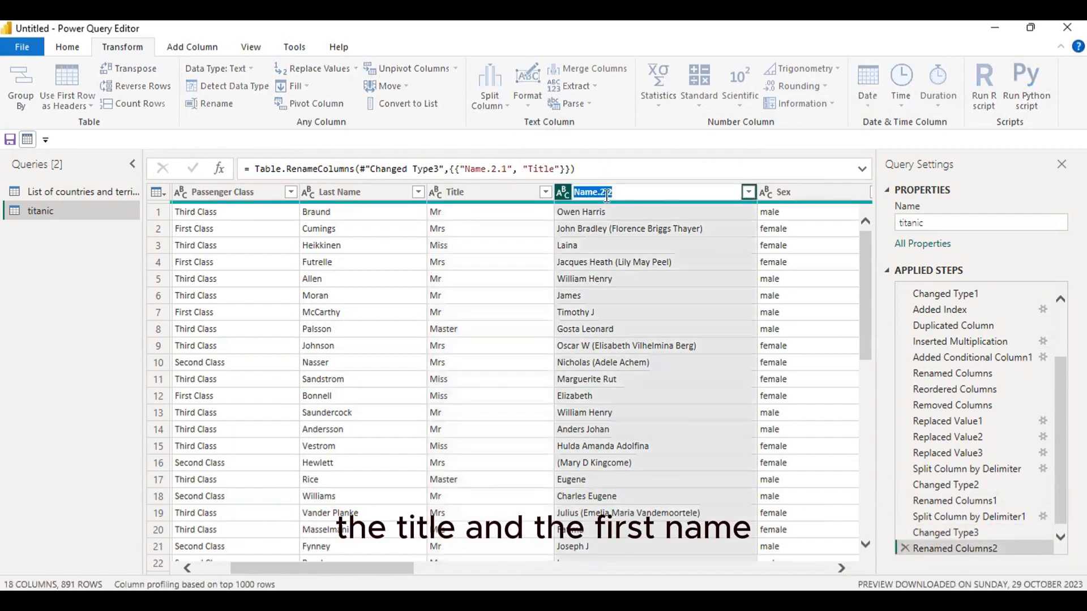
text(Firs)
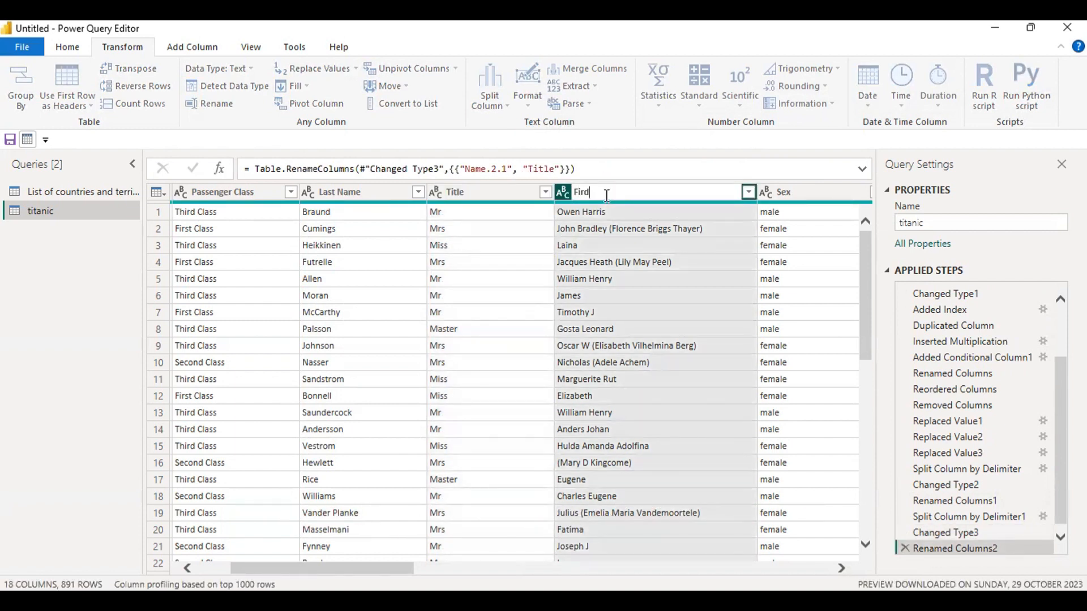
text(d)
key(BackSpace)
text(st N)
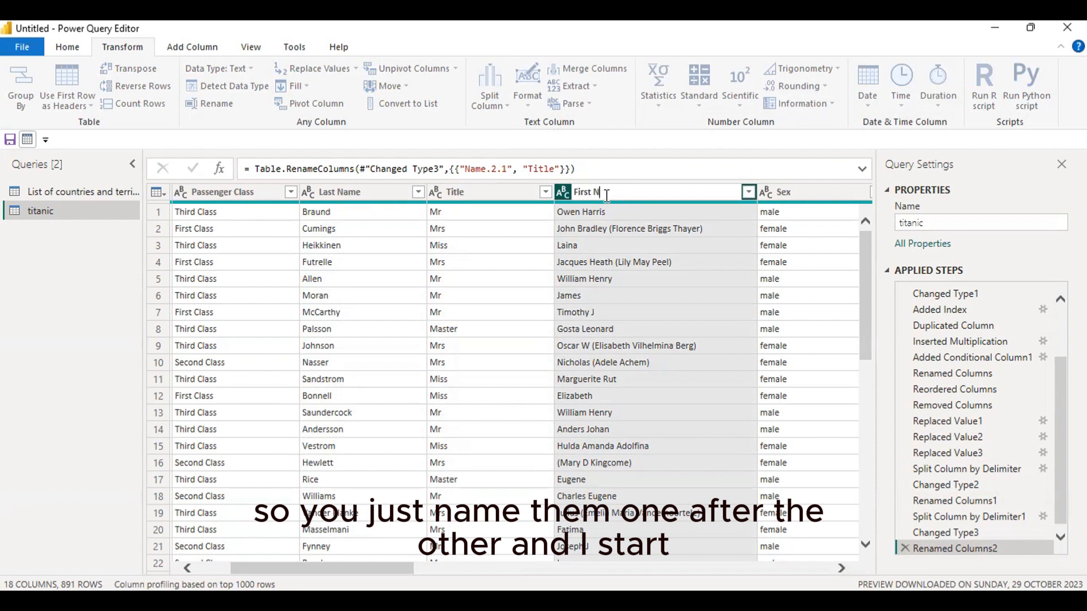
text(ame)
key(Return)
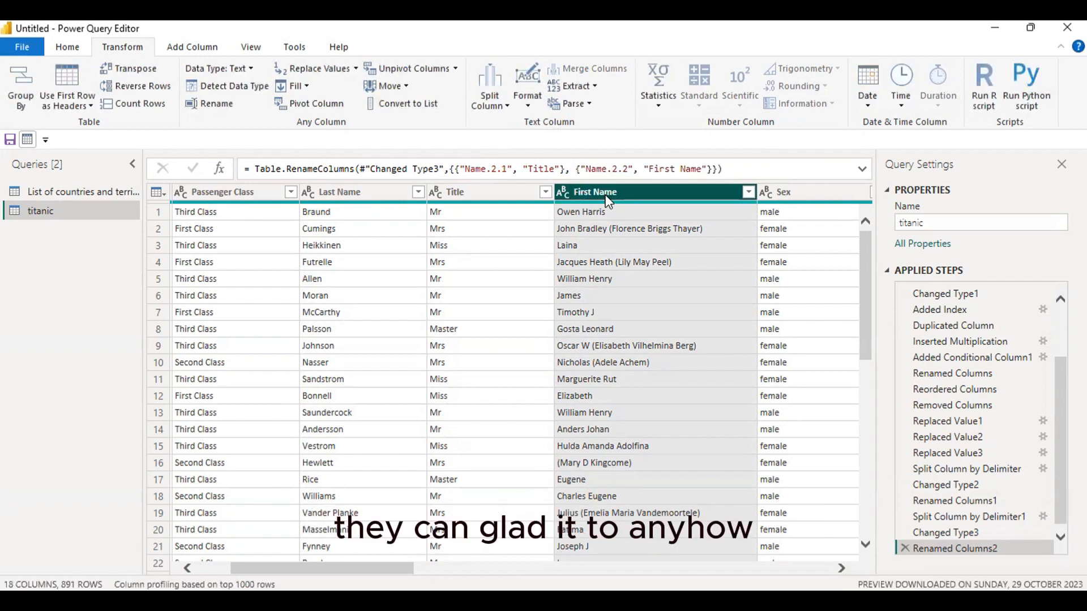
Step: Reorder the name columns so that Title, First Name and Last Name follow Passenger Class
drag(611, 195, 348, 206)
drag(660, 193, 344, 179)
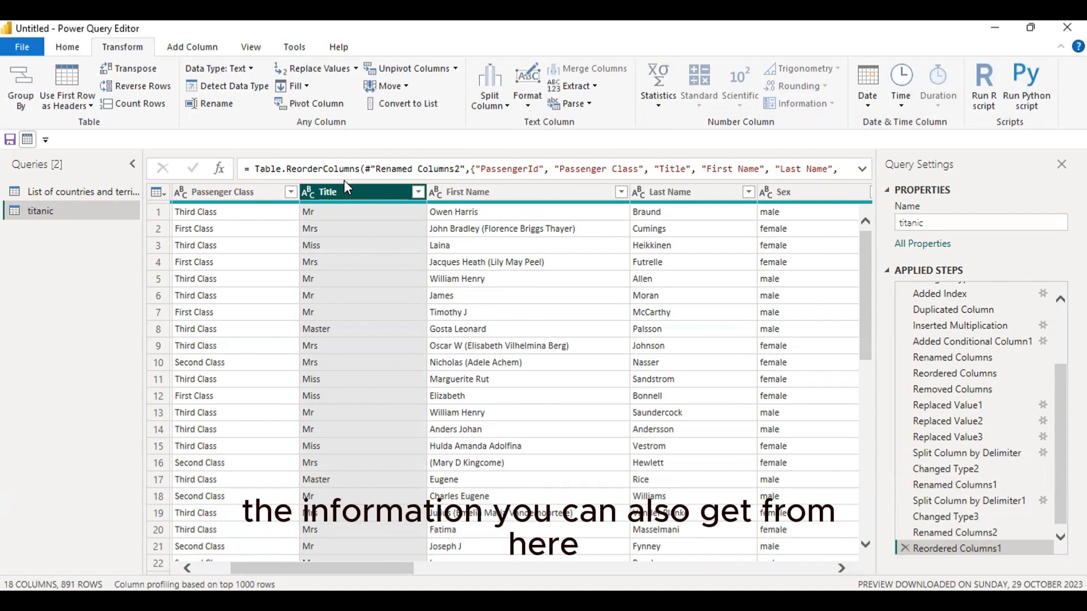
Step: Show the column profile to examine the value distribution of the Title column, and hide the profile again
click(252, 48)
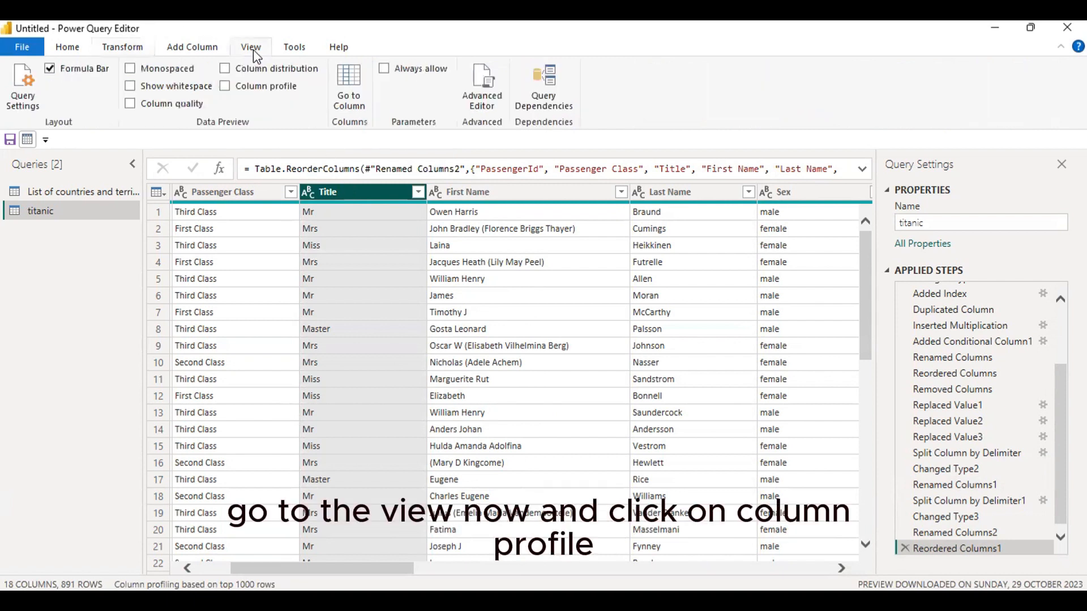
click(225, 86)
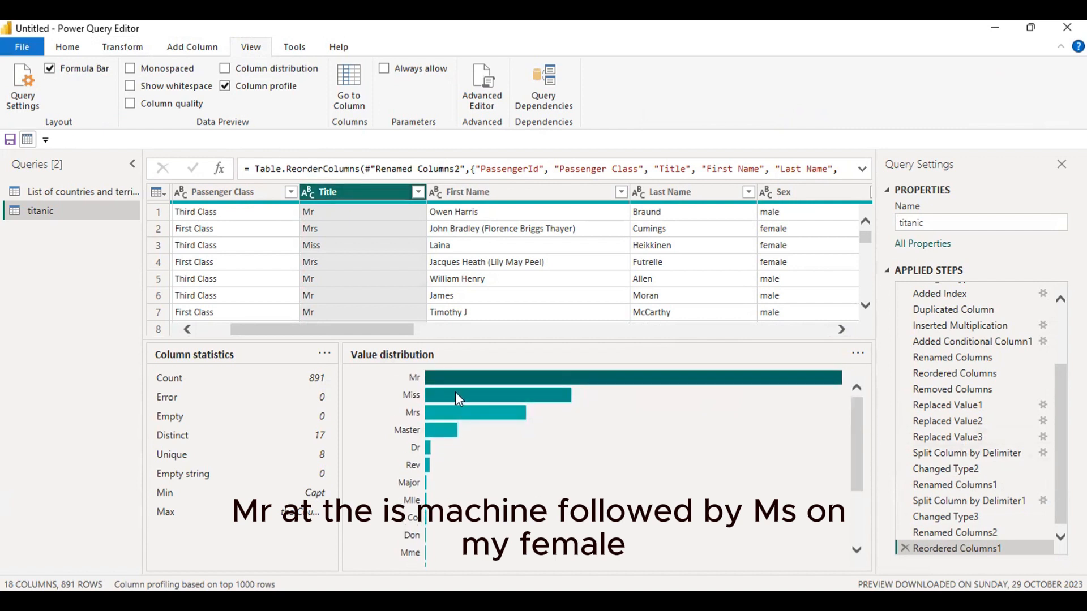
mouse_move(450, 414)
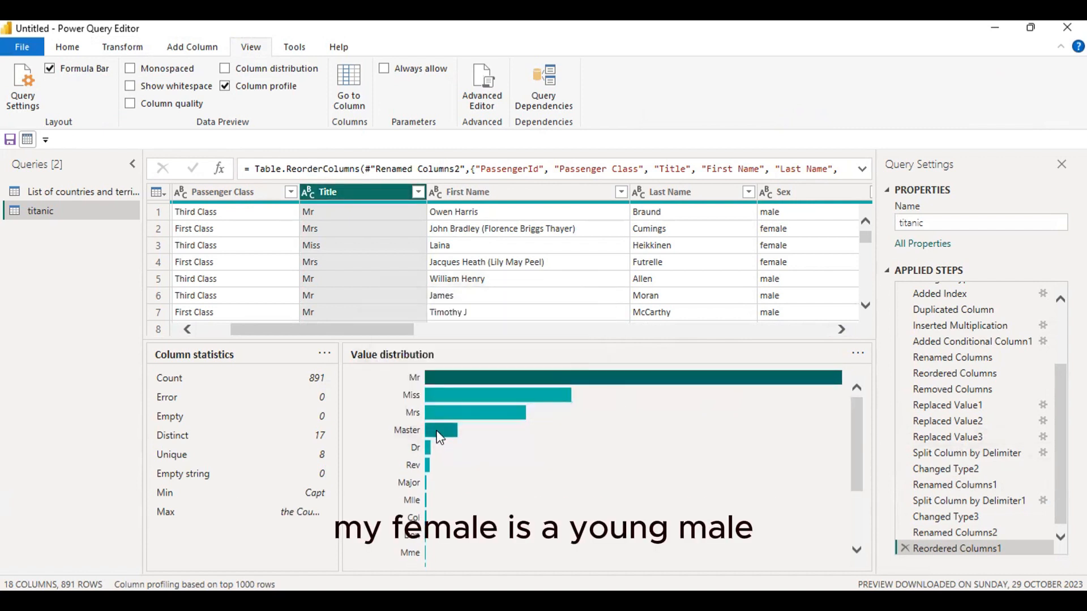
mouse_move(437, 432)
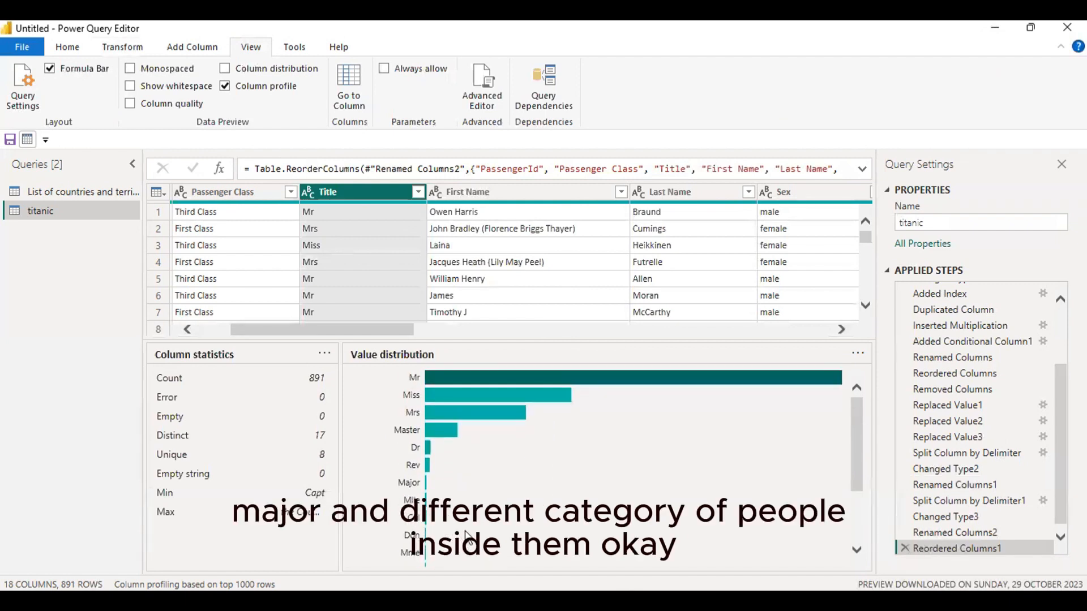
click(223, 87)
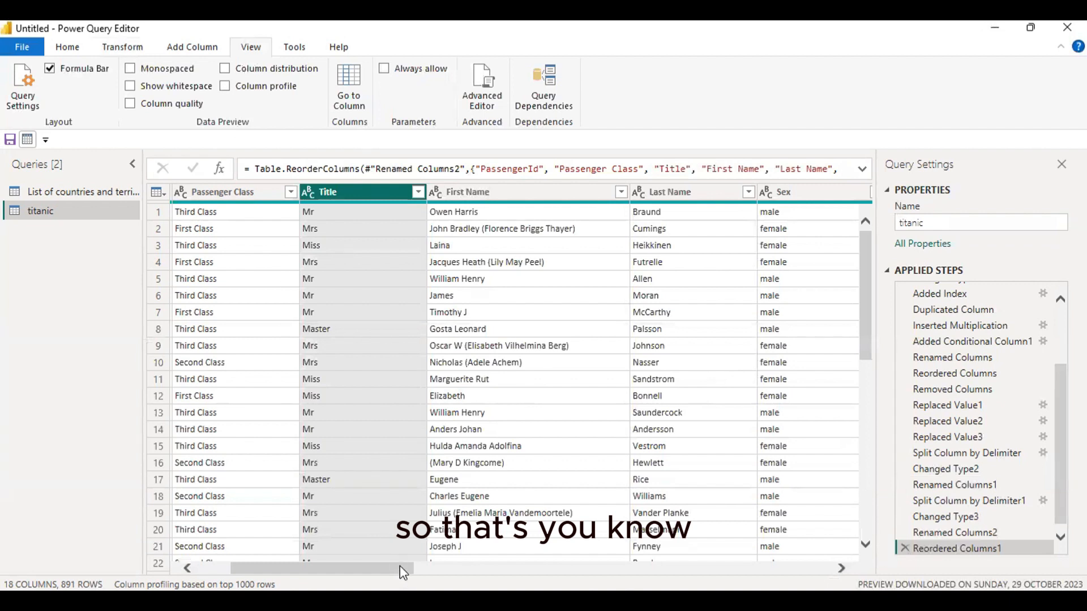
Step: Locate the SibSp and Parch columns and select Parch to review the family counts
drag(382, 565, 721, 573)
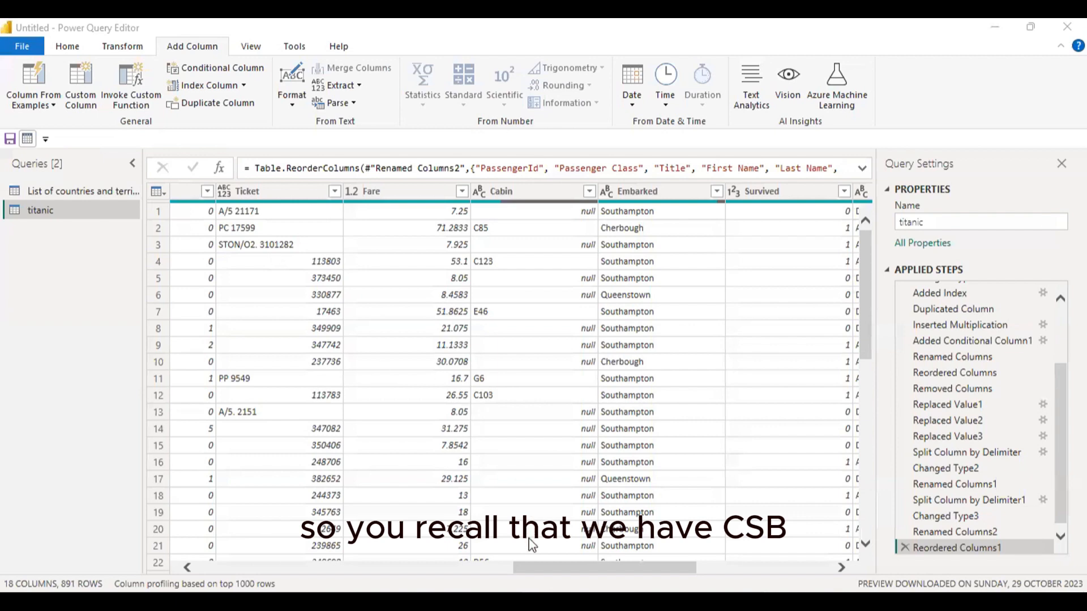
drag(541, 568, 389, 548)
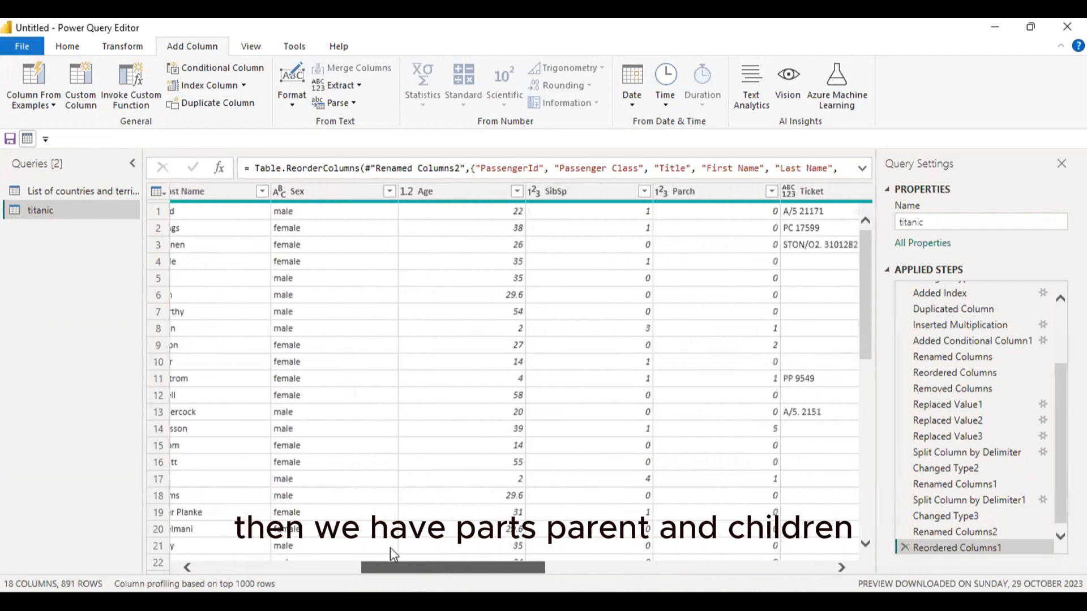
click(718, 193)
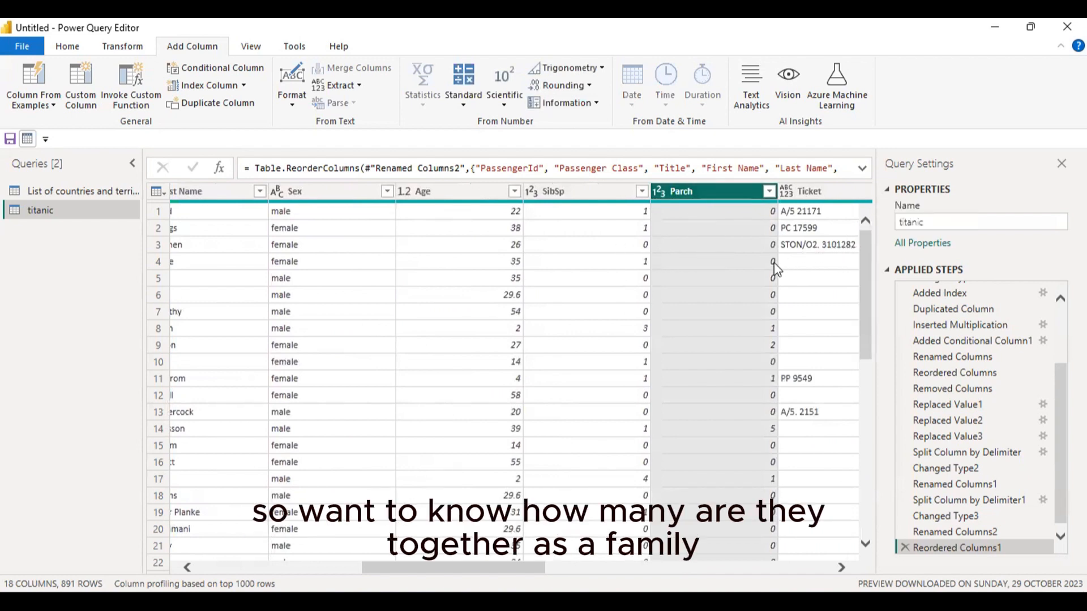
key(ctrl+2)
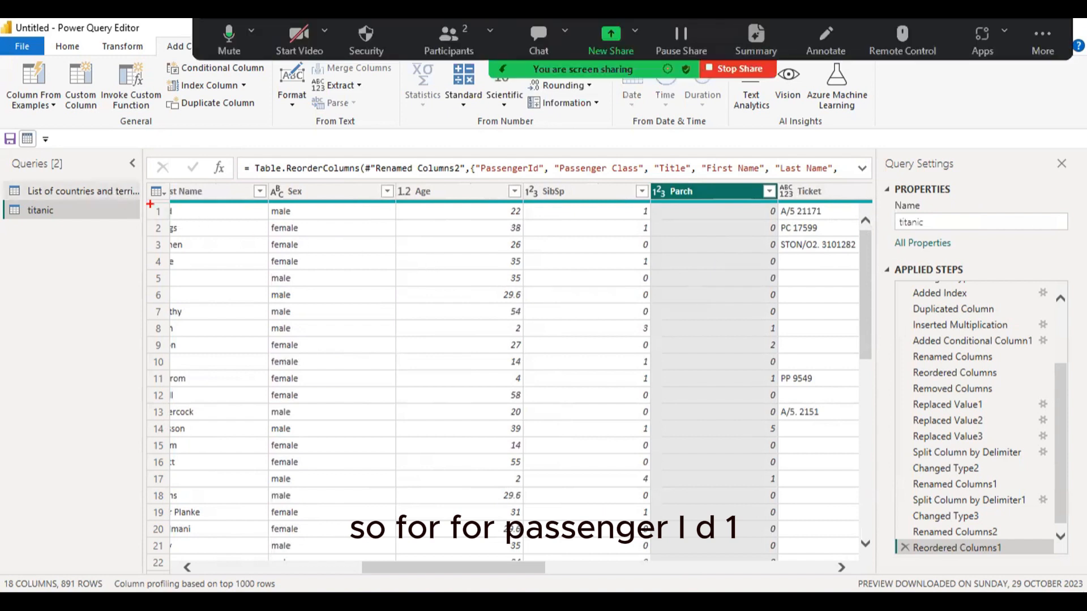
mouse_move(145, 203)
mouse_down()
mouse_move(188, 220)
mouse_move(792, 221)
mouse_up()
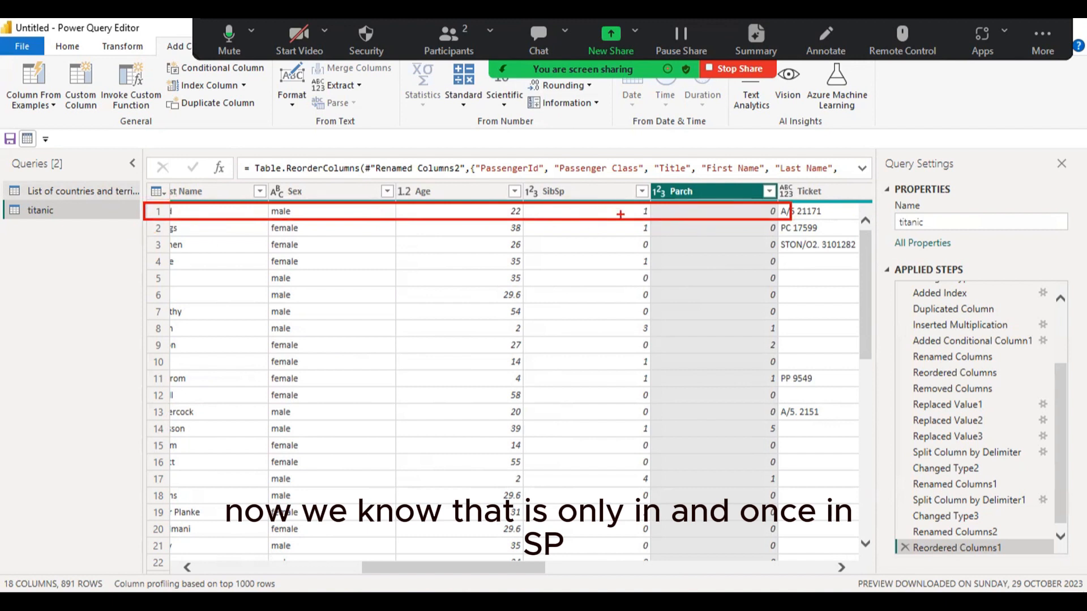
mouse_move(771, 216)
mouse_down()
mouse_move(878, 213)
mouse_move(927, 228)
mouse_up()
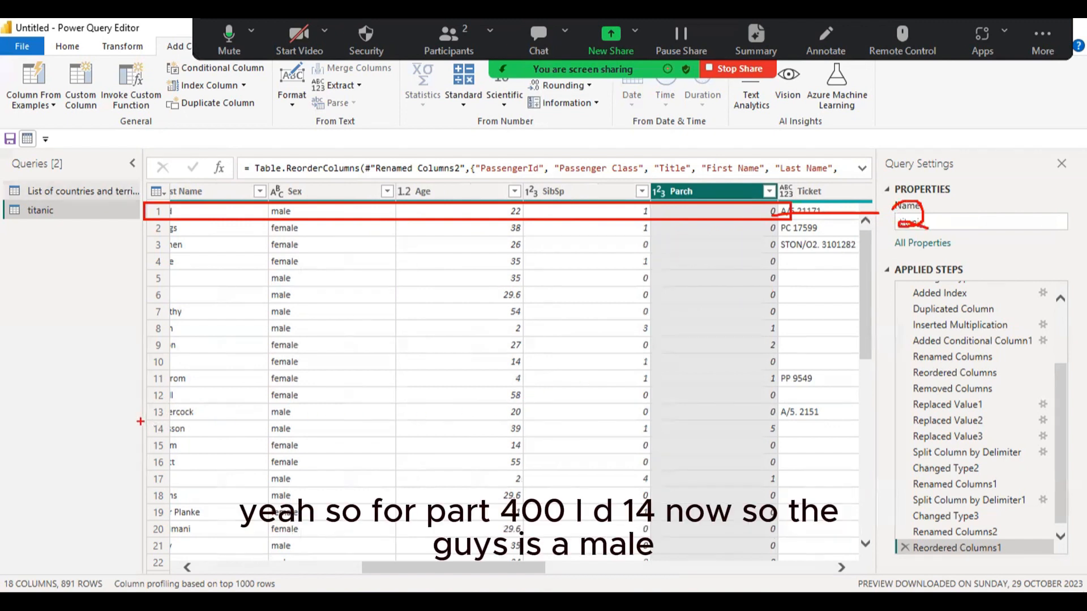
drag(141, 422, 809, 437)
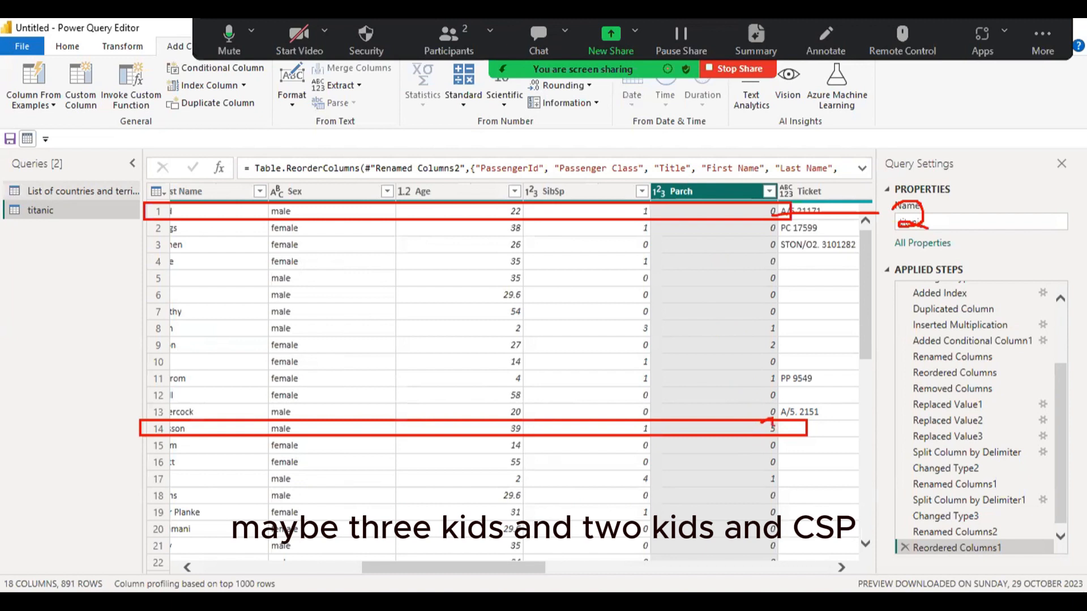
mouse_move(769, 423)
mouse_down()
mouse_move(777, 433)
mouse_move(753, 429)
mouse_up()
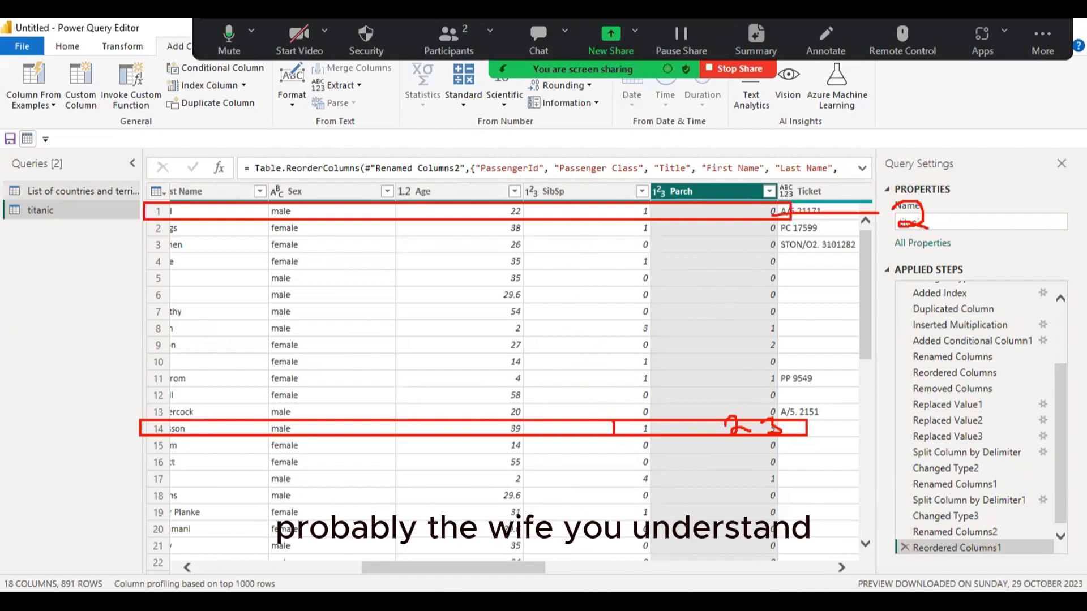
drag(614, 424, 636, 425)
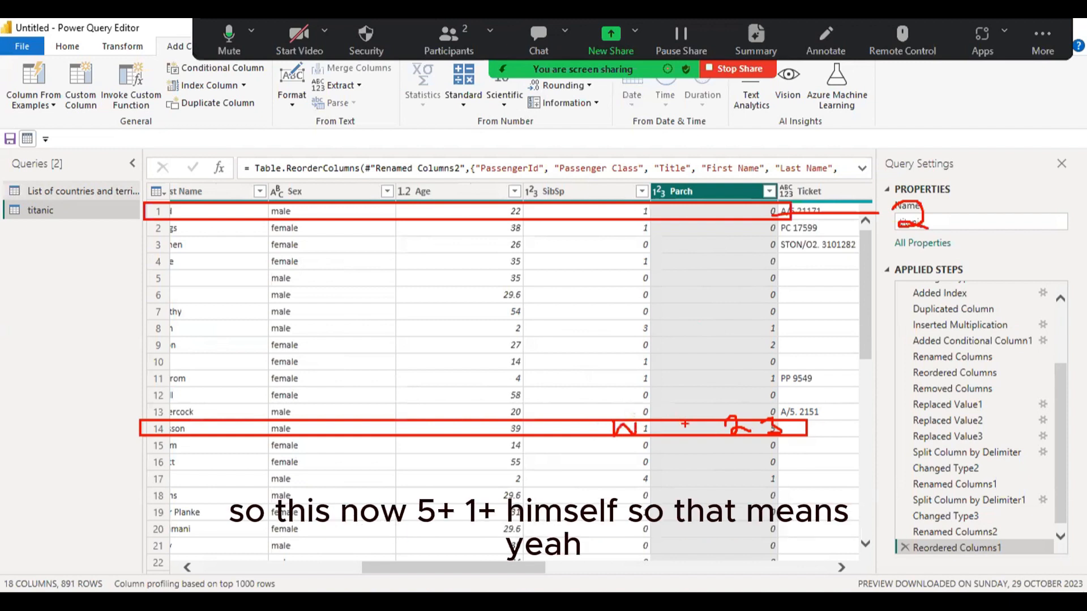
mouse_move(740, 362)
mouse_down()
mouse_move(755, 393)
mouse_move(763, 339)
mouse_up()
mouse_move(691, 351)
mouse_down()
mouse_move(690, 387)
mouse_move(706, 365)
mouse_up()
drag(596, 341, 596, 380)
mouse_move(431, 328)
mouse_down()
mouse_move(431, 371)
mouse_move(477, 349)
mouse_up()
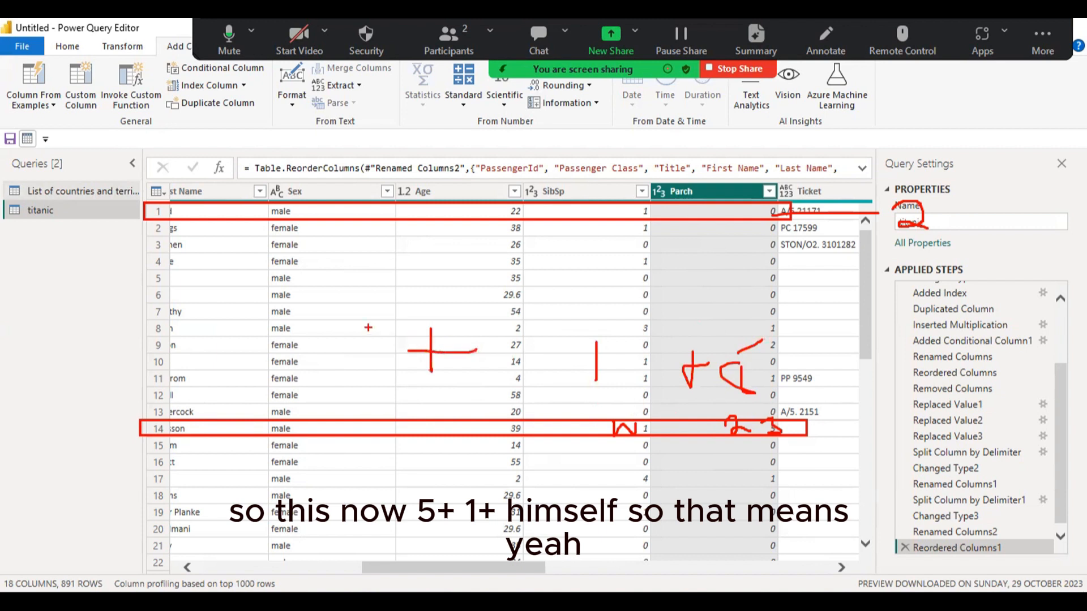
drag(370, 326, 370, 360)
mouse_move(768, 371)
mouse_down()
mouse_move(793, 385)
mouse_move(860, 354)
mouse_move(857, 413)
mouse_up()
drag(844, 393, 908, 389)
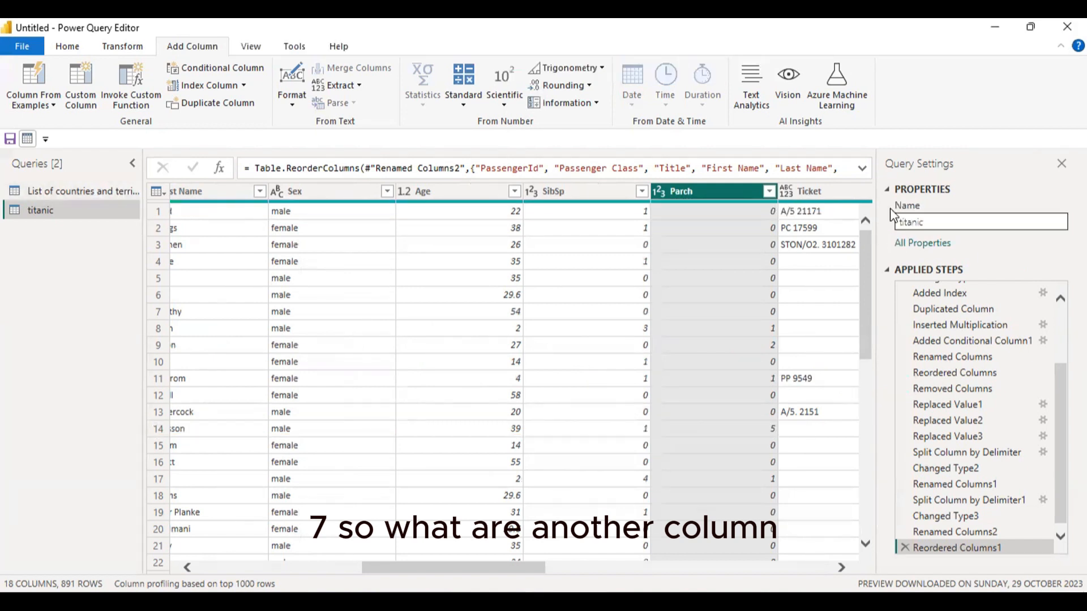
drag(881, 200, 963, 524)
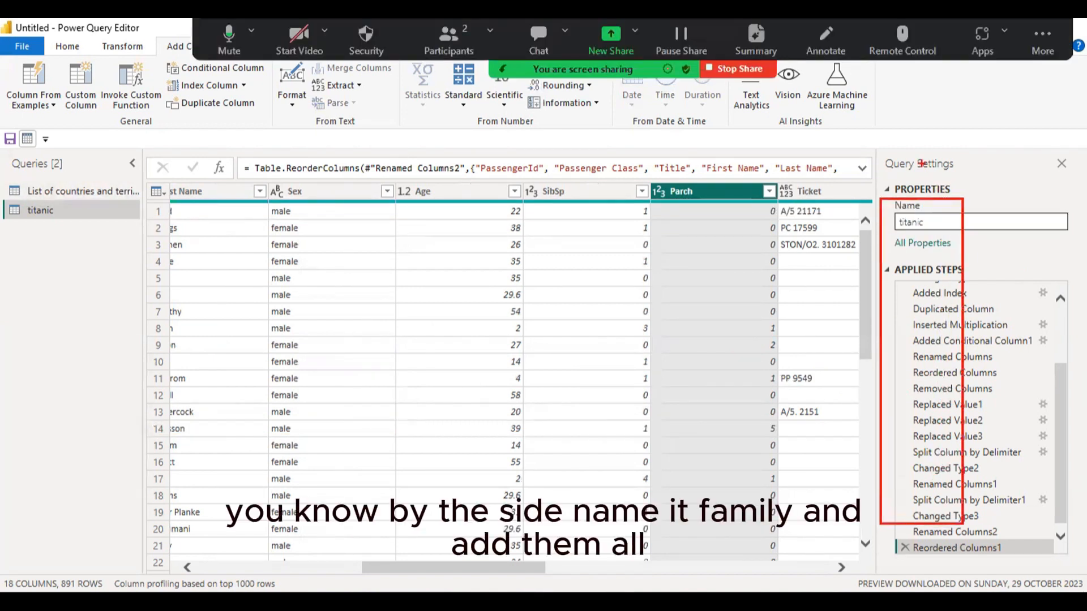
mouse_move(907, 167)
mouse_down()
mouse_move(897, 215)
mouse_move(915, 191)
mouse_move(966, 184)
mouse_move(969, 210)
mouse_up()
mouse_move(885, 203)
mouse_down()
mouse_move(956, 221)
mouse_move(951, 249)
mouse_up()
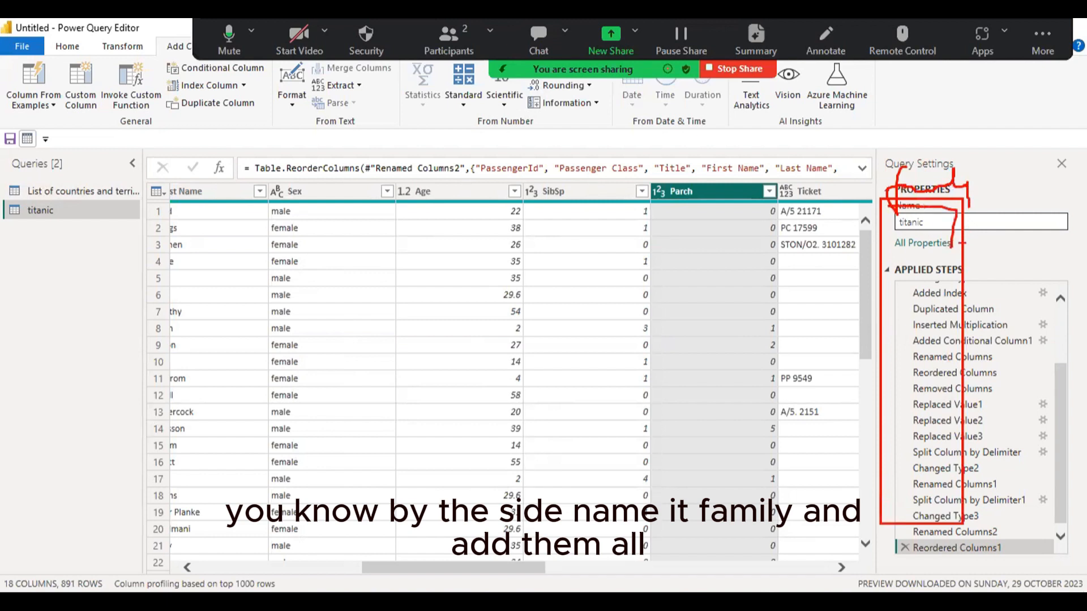
key(Escape)
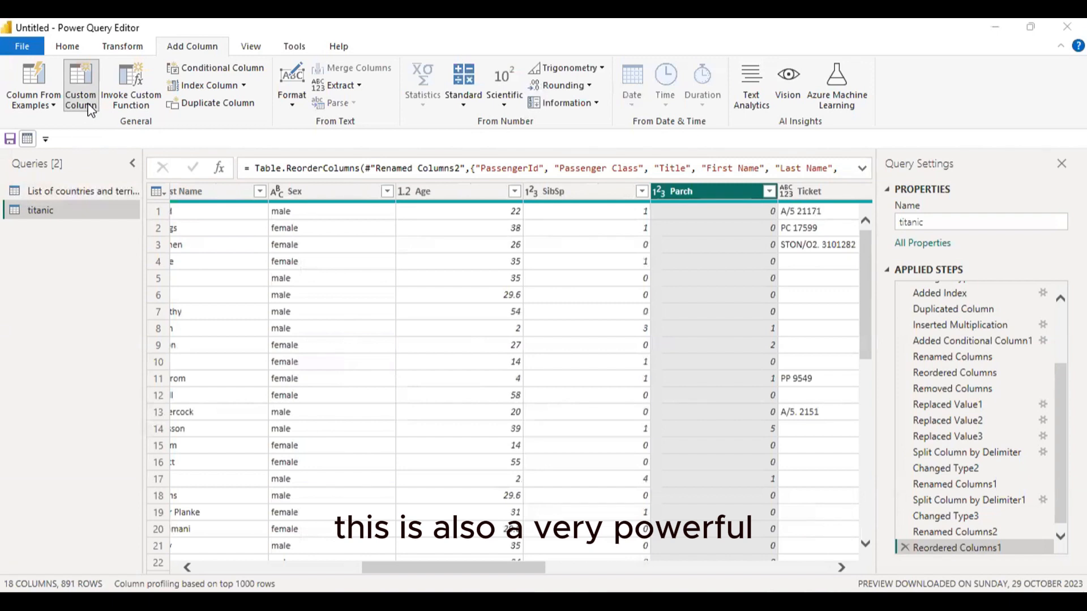
Step: Start a new custom column in the titanic query and name it Family
click(81, 100)
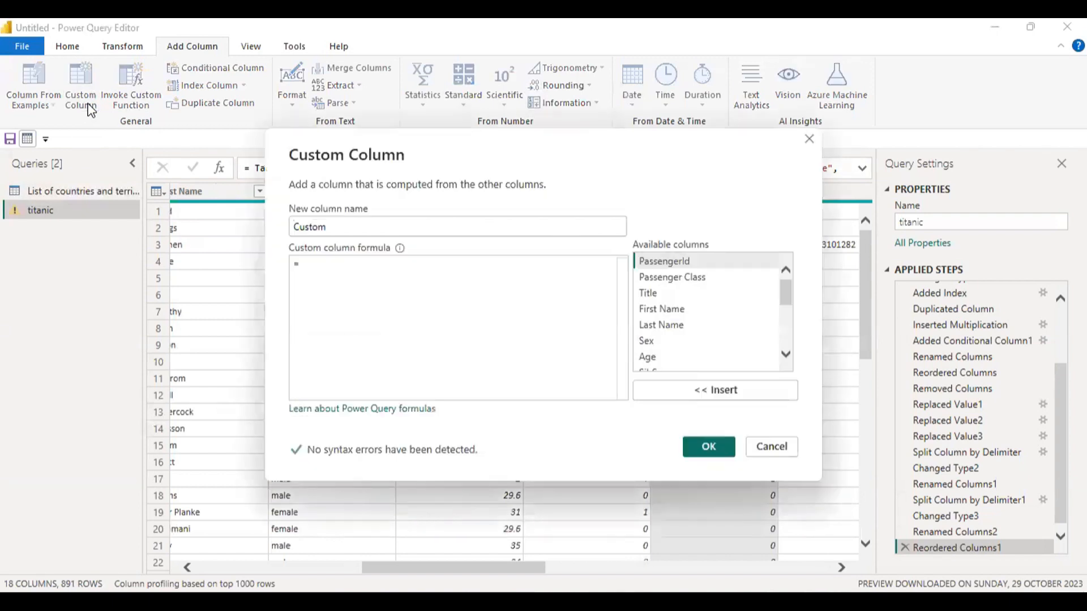
drag(332, 228, 272, 228)
text(P)
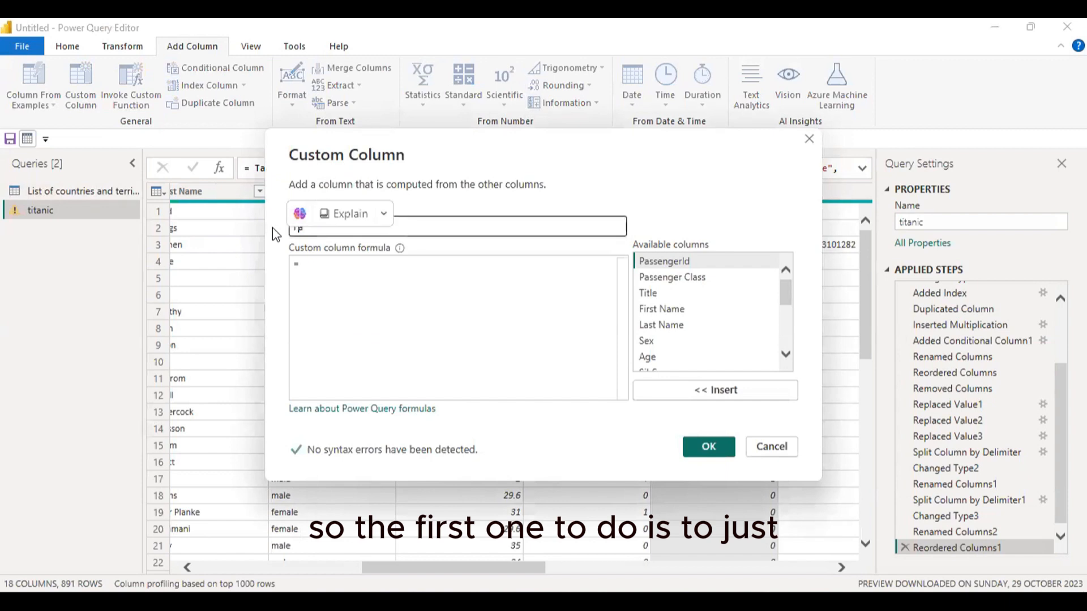
text(amily)
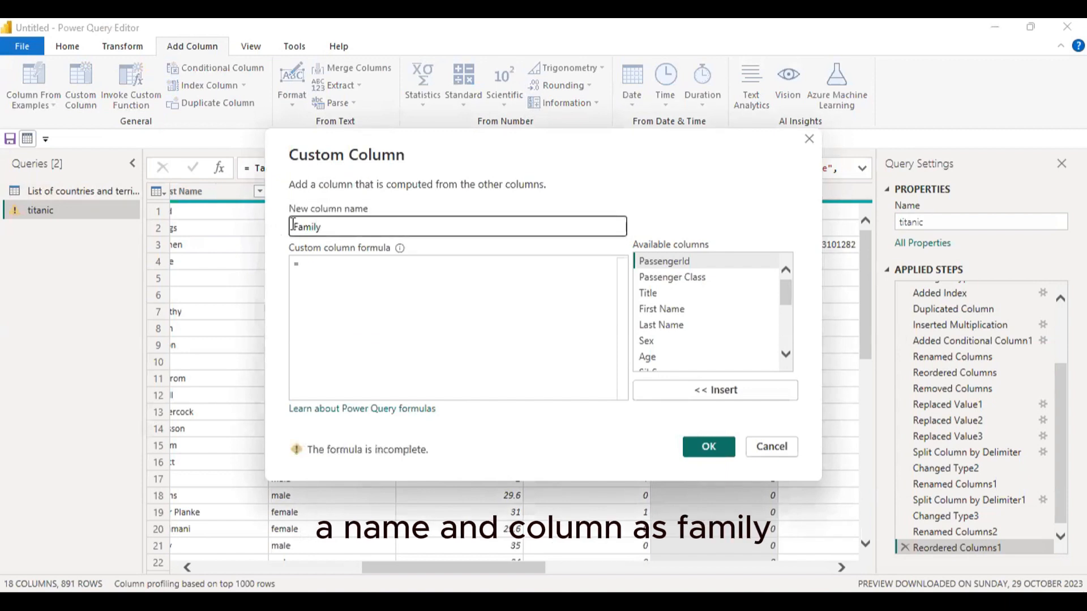
Step: Build the Family column's formula as [SibSp] + [Parch] from the available columns
click(356, 262)
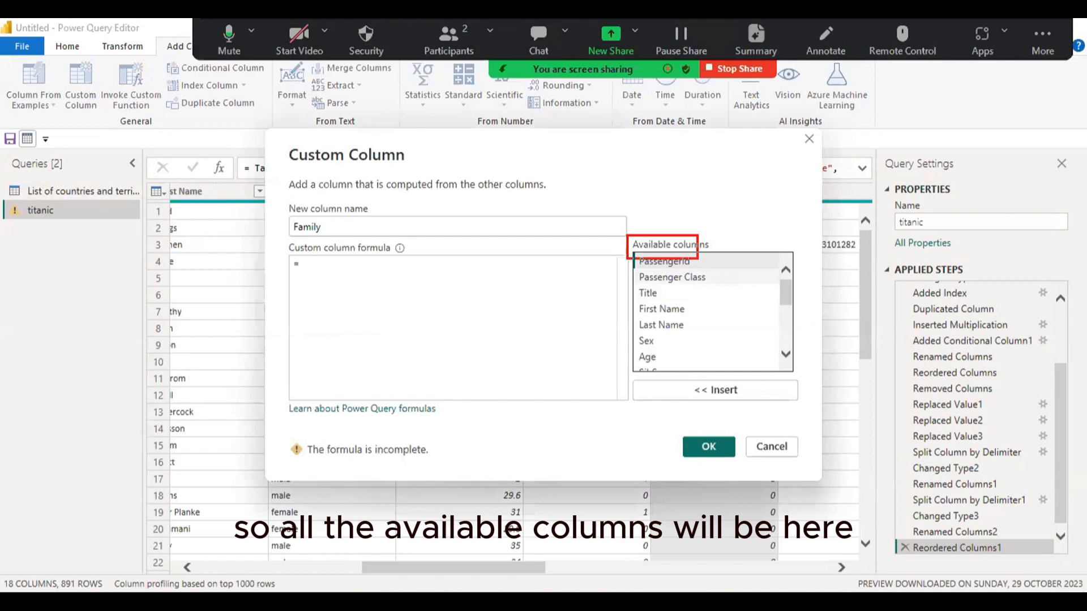
drag(698, 258, 760, 377)
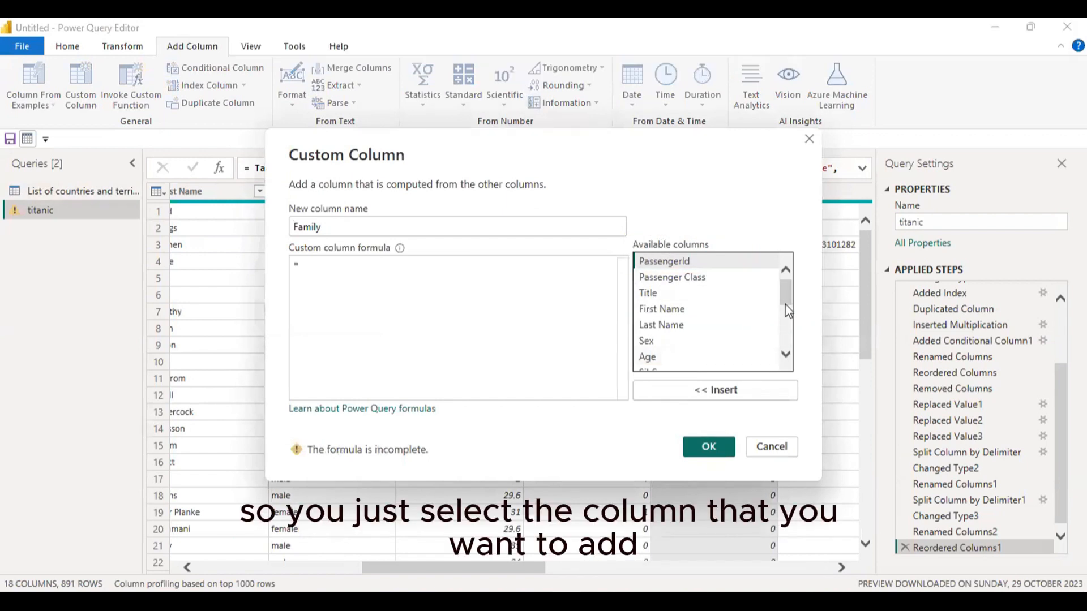
drag(785, 304, 785, 320)
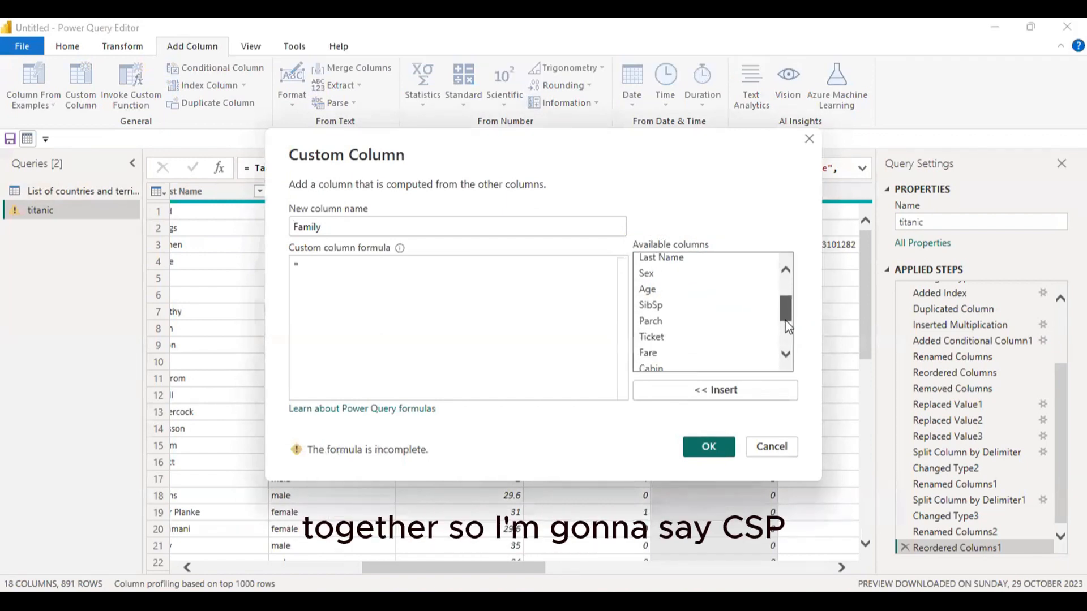
click(676, 303)
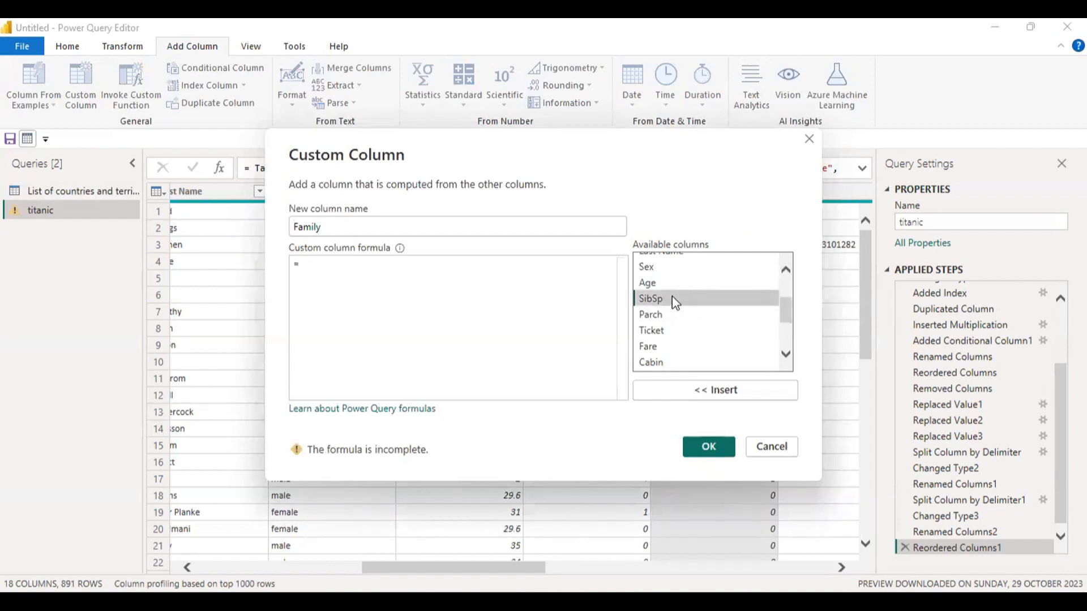
double_click(673, 300)
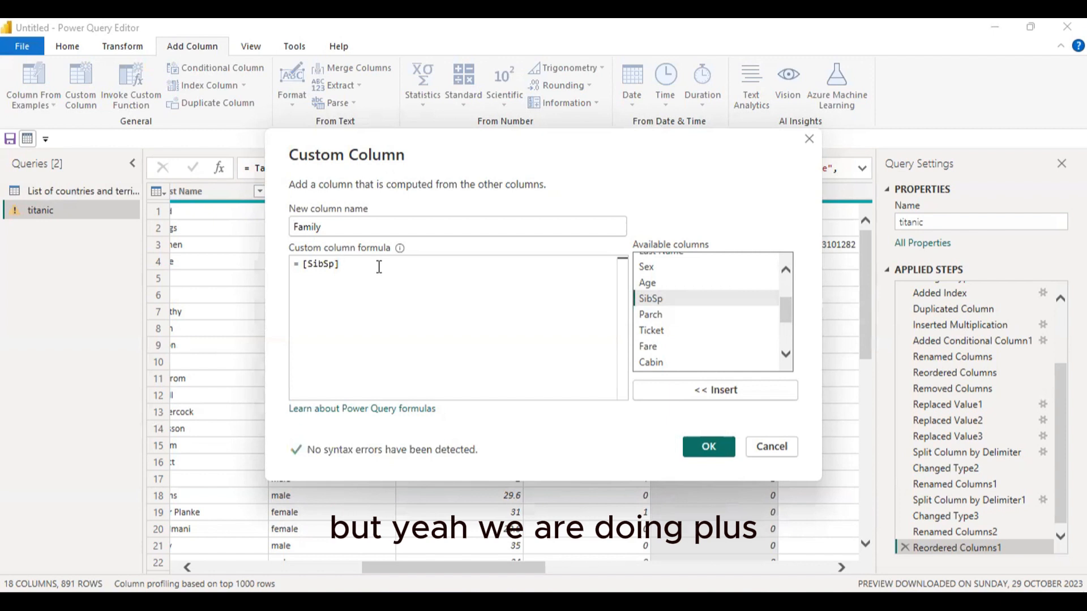
text(+)
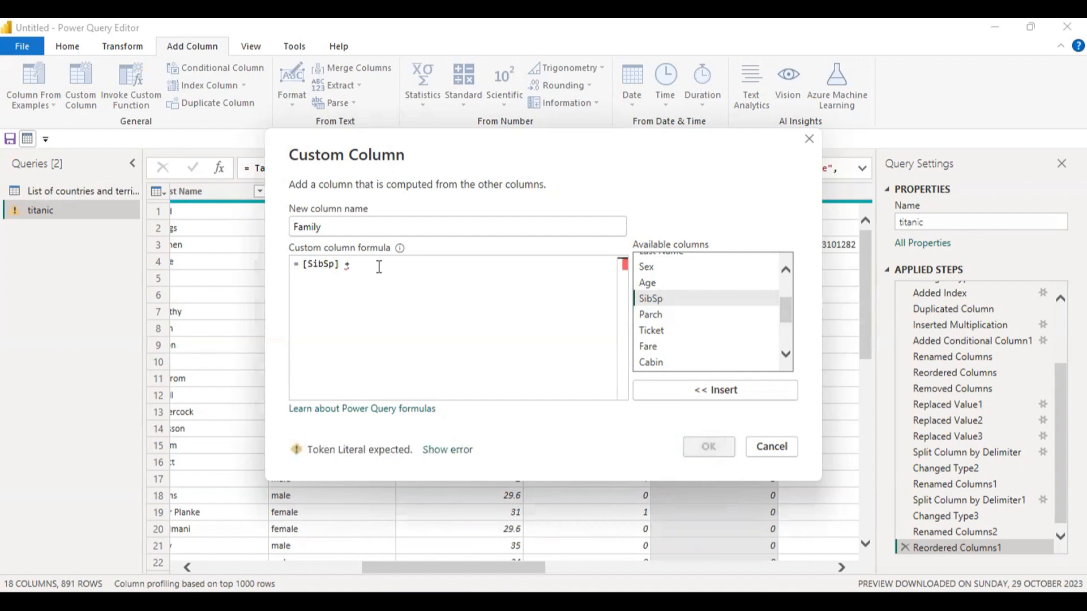
click(681, 313)
double_click(641, 315)
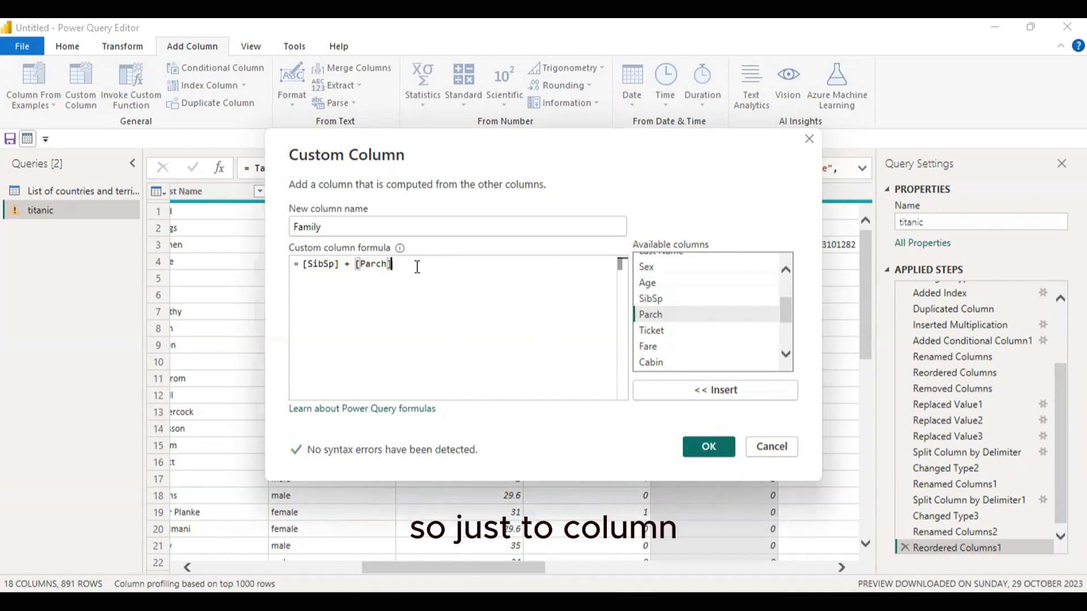
Step: Extend the formula to [SibSp] + [Parch] + 1 and create the Family column
text(+)
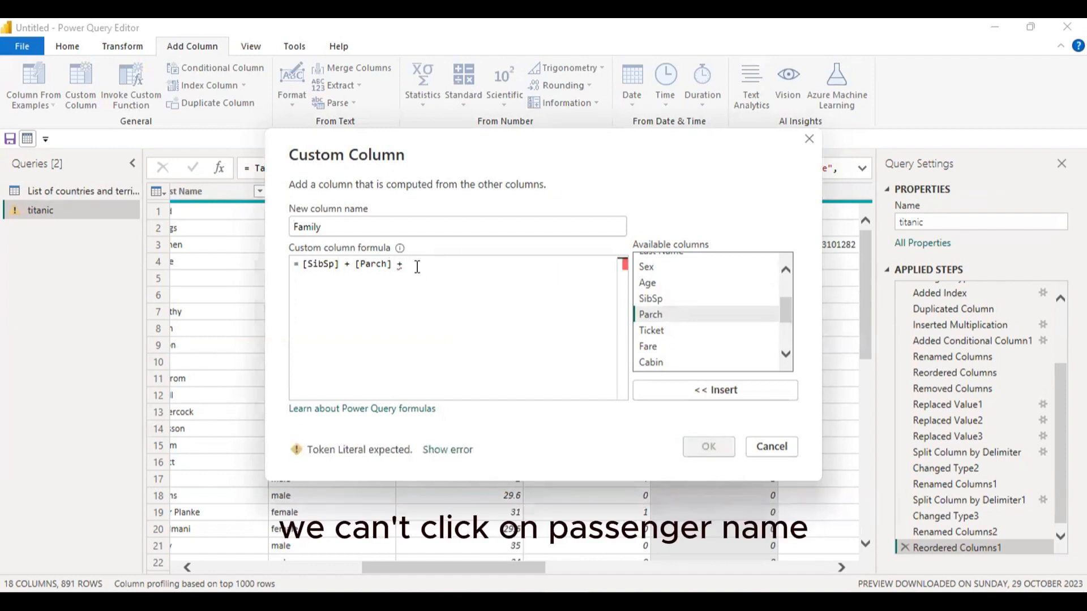
drag(792, 312, 791, 323)
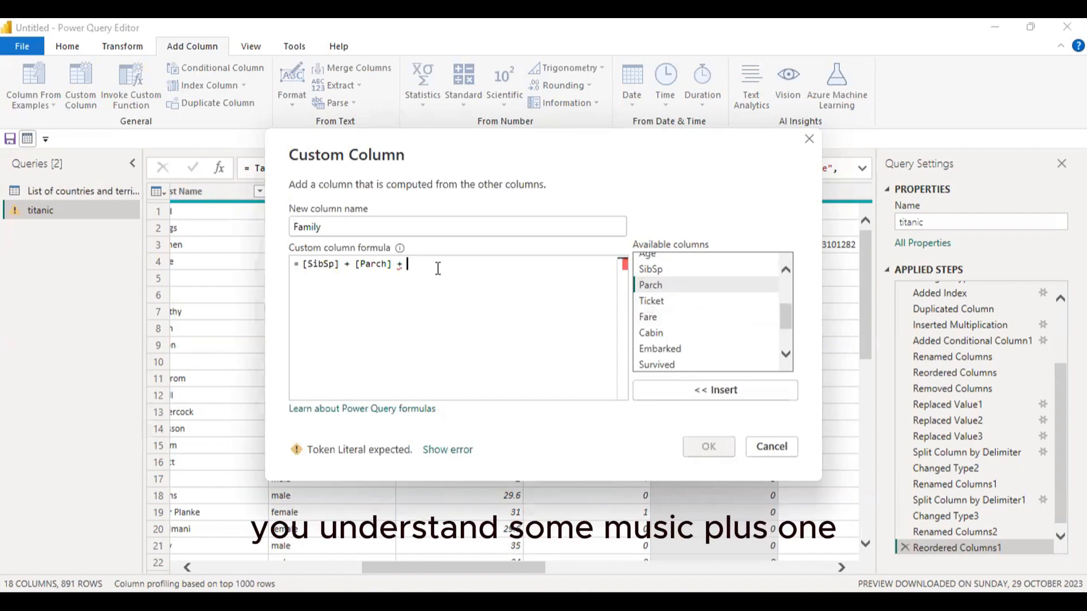
text(1)
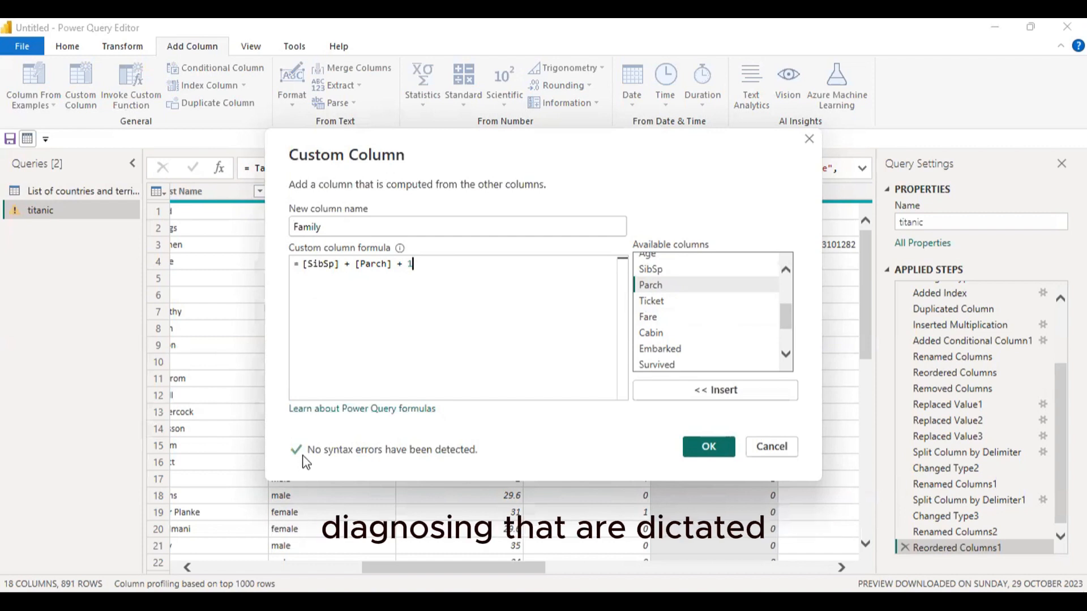
key(ctrl+2)
drag(282, 433, 508, 466)
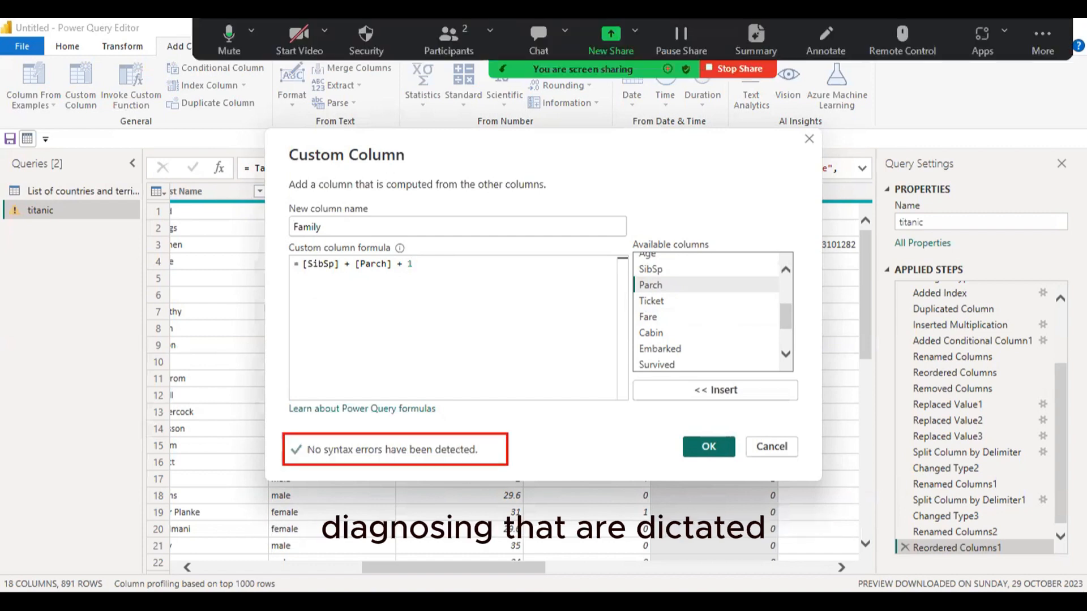
click(706, 448)
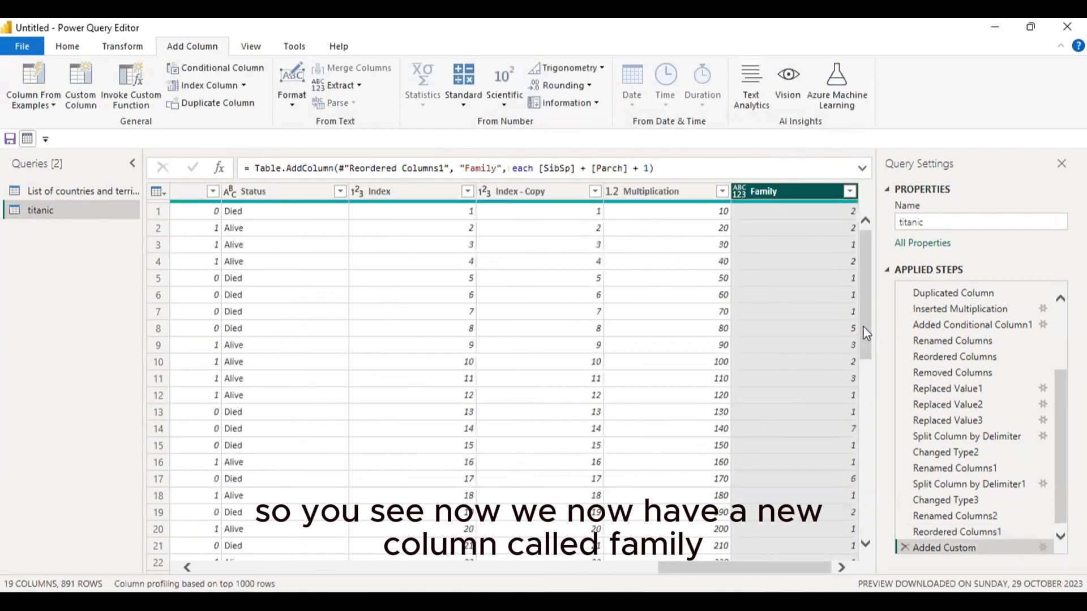
Step: Check the Family value in row 14 against the passenger's SibSp and Parch counts plus one
drag(865, 343, 872, 222)
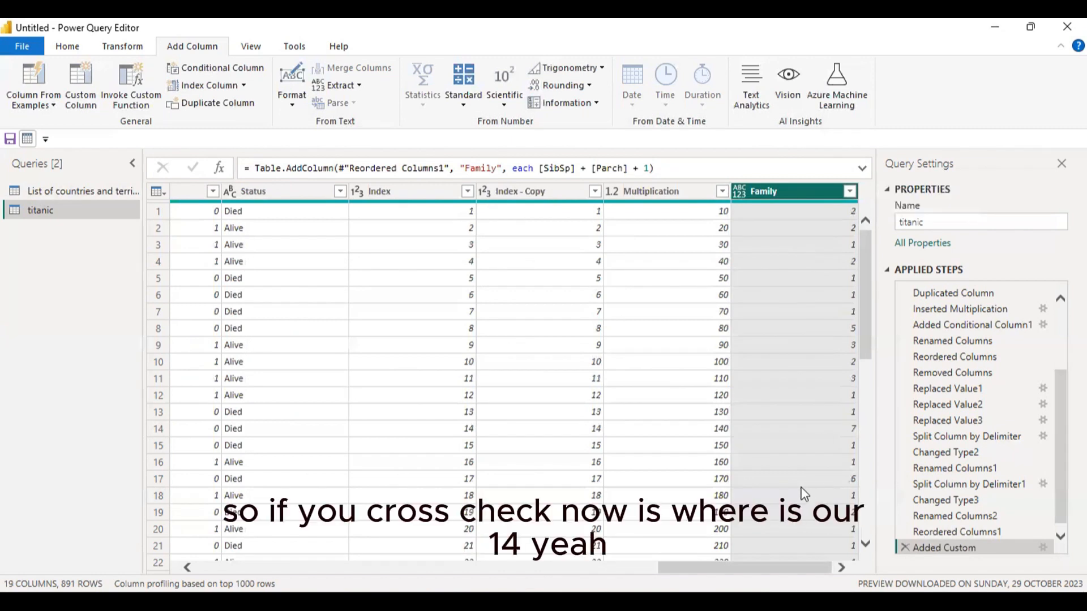
click(789, 479)
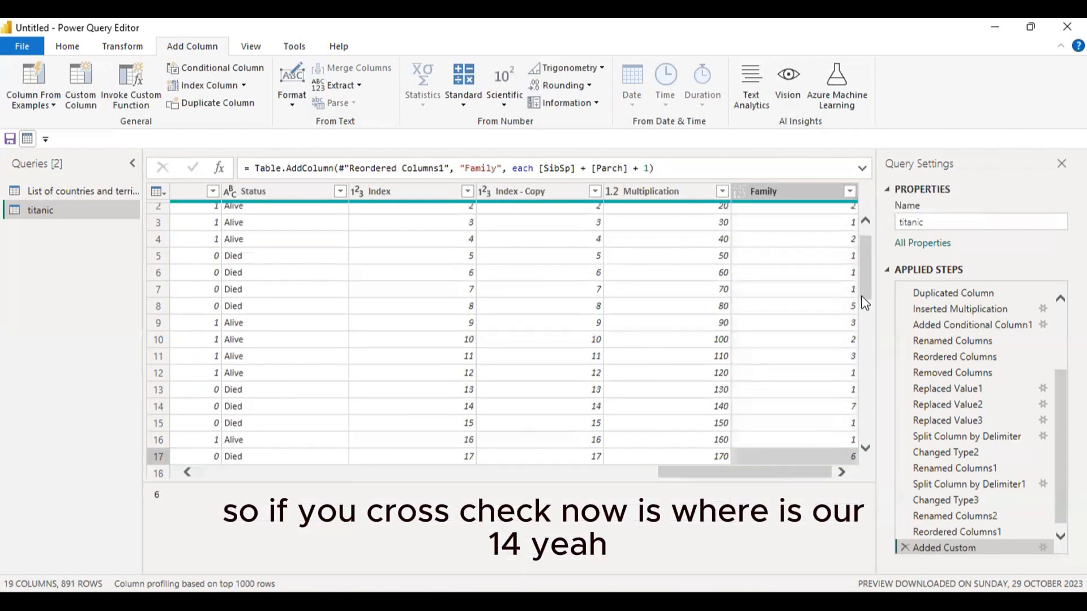
scroll(202, 414, left, 2)
click(202, 414)
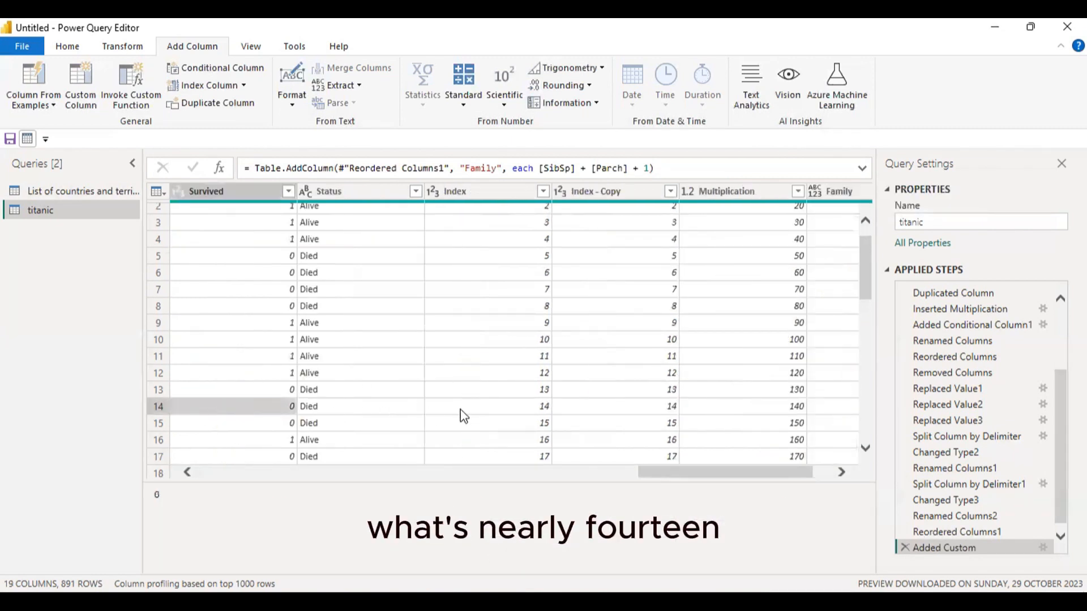
drag(742, 470, 841, 476)
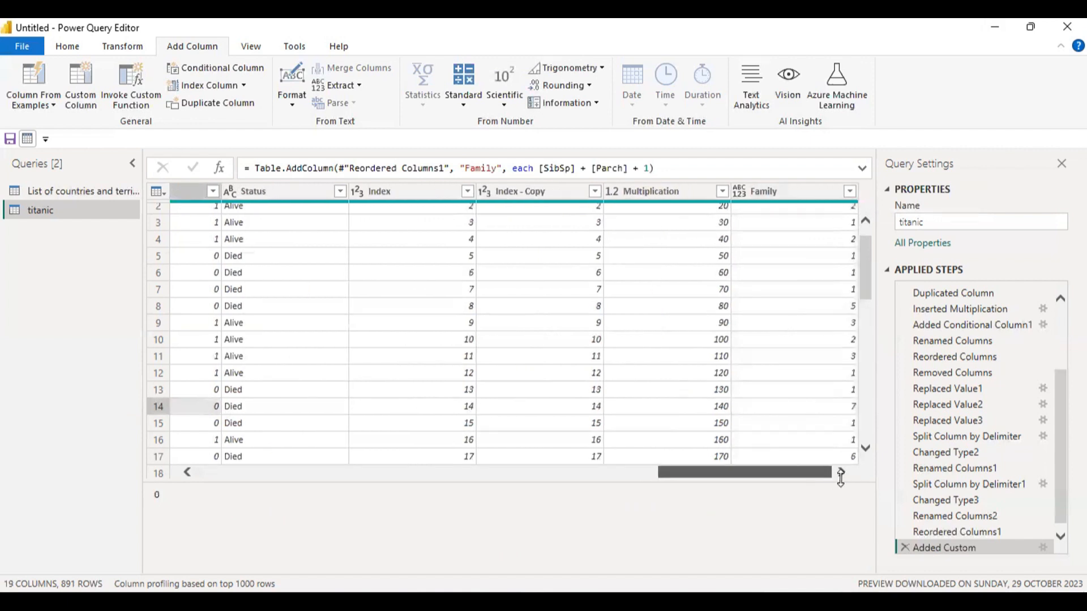
click(815, 409)
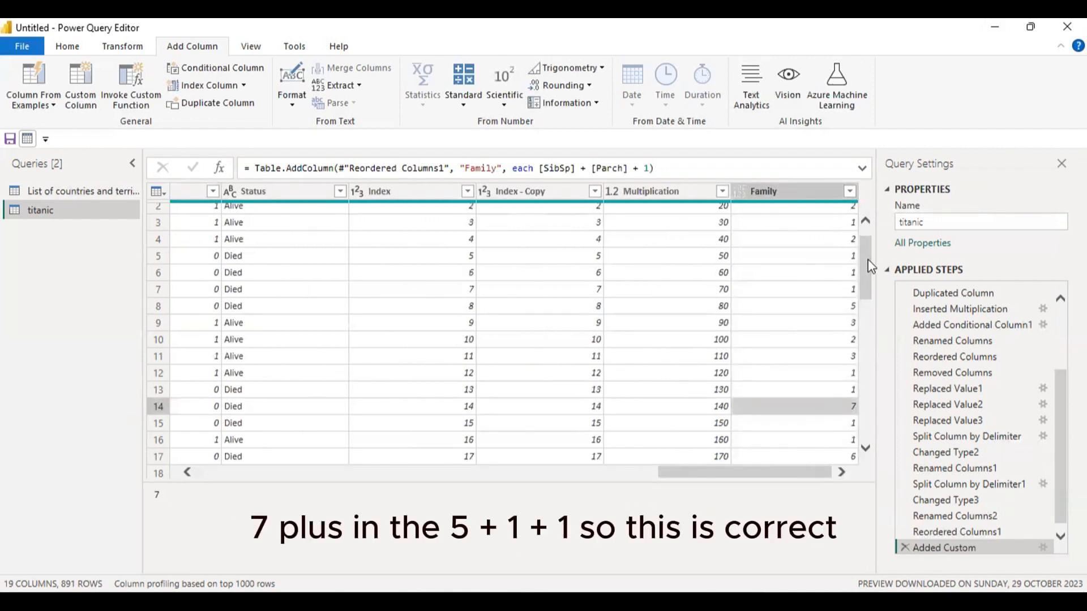
Step: Change the Family column's data type to Whole Number
drag(869, 266, 872, 340)
click(790, 185)
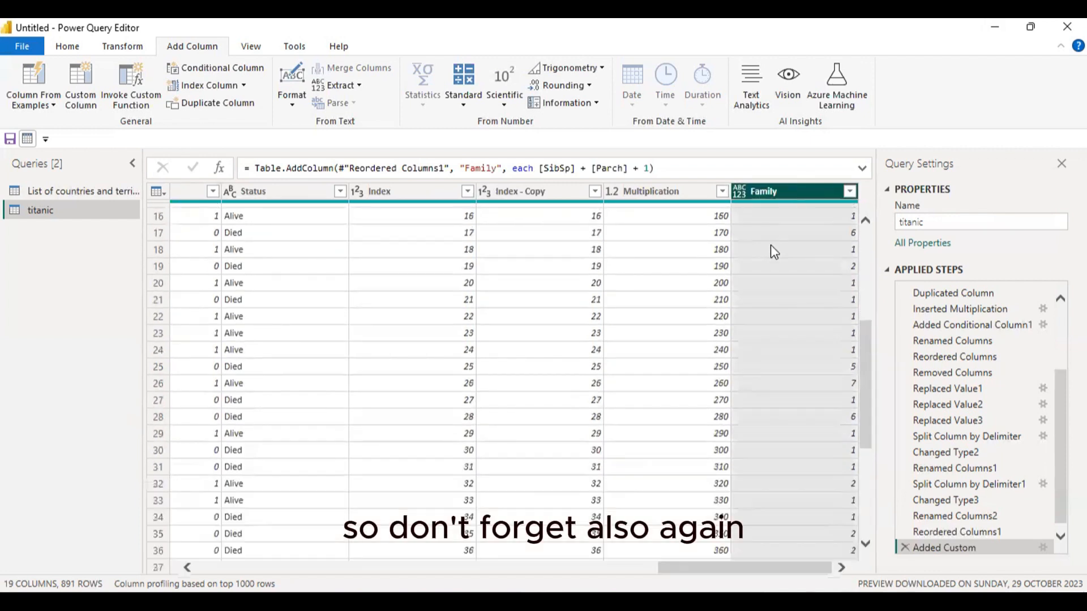
click(737, 190)
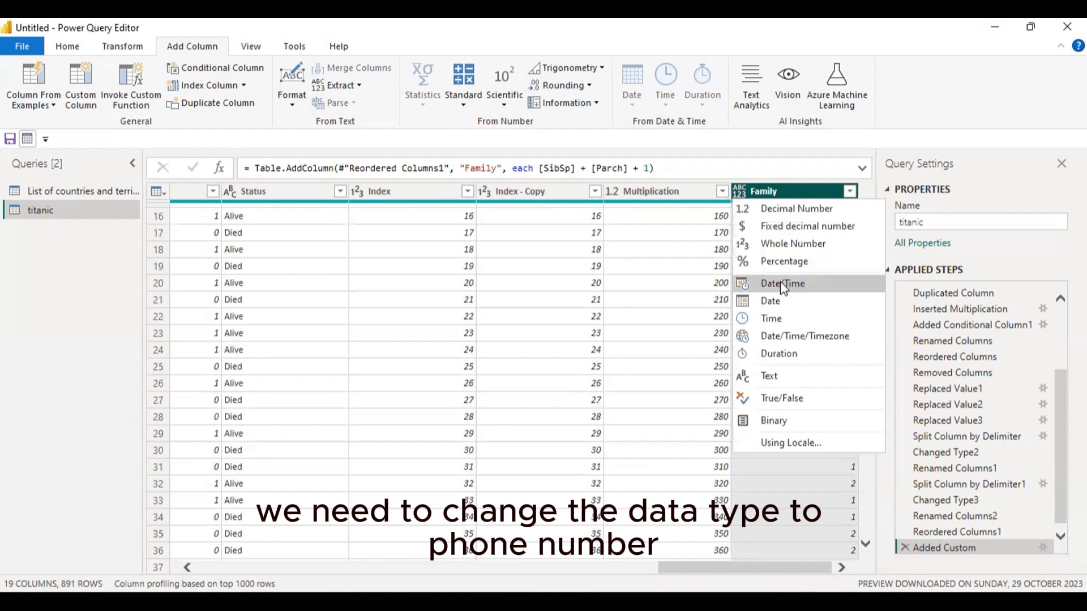
click(783, 244)
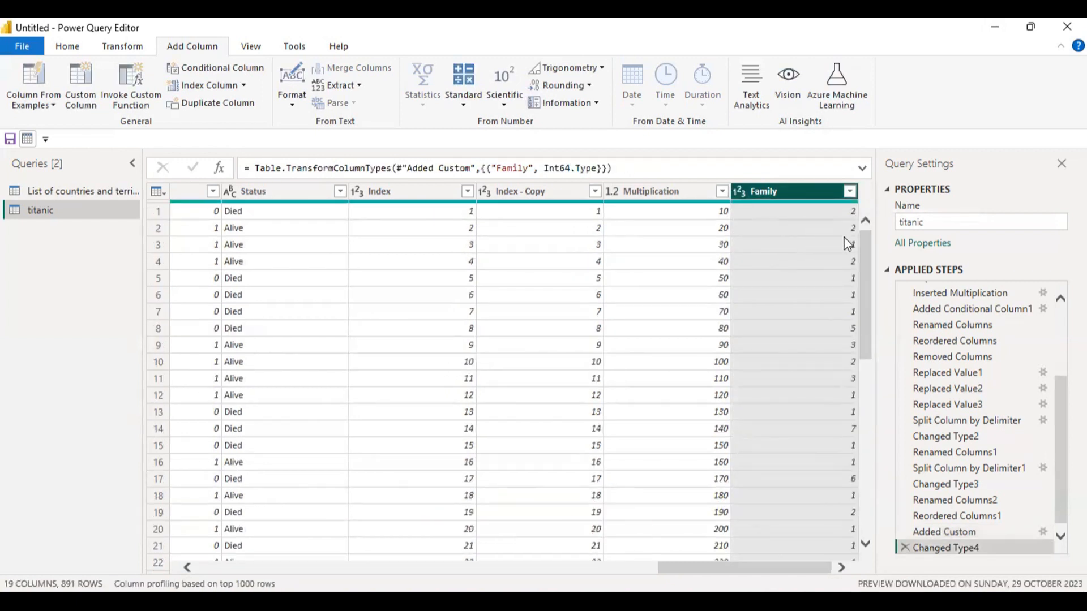
Step: Compare the Family values with the SibSp and Parch columns and look over the remaining columns of the titanic table
scroll(872, 278, down, 2)
scroll(872, 277, up, 2)
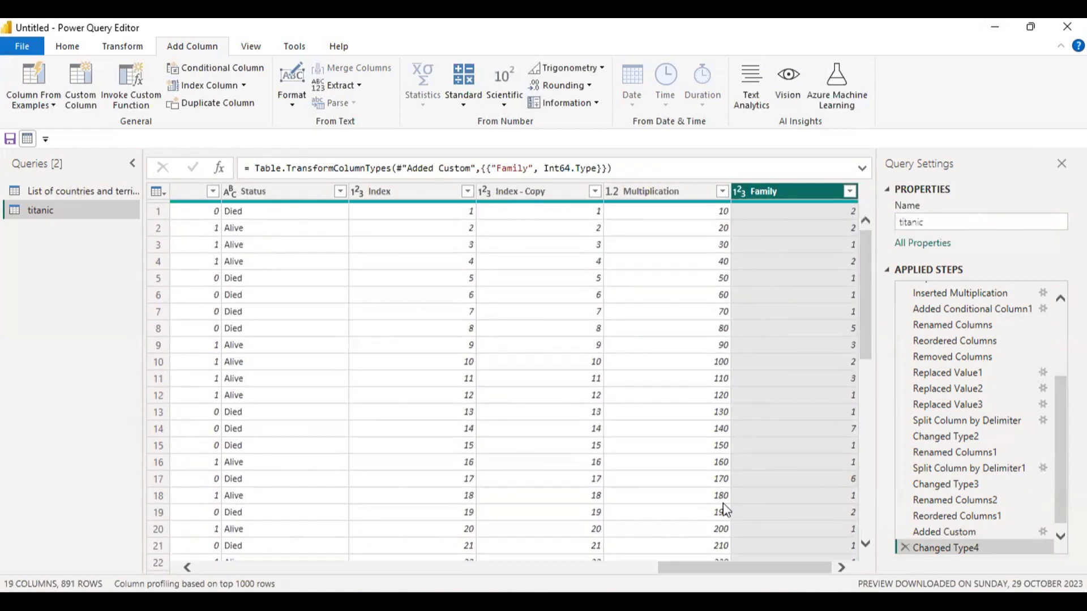
drag(721, 565, 452, 526)
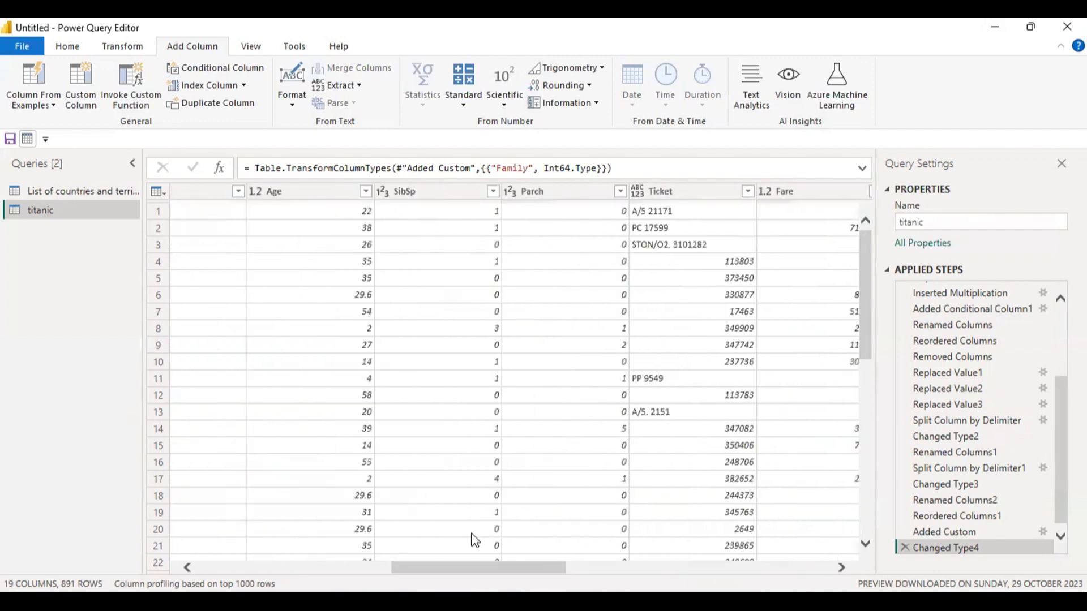
drag(474, 566, 834, 566)
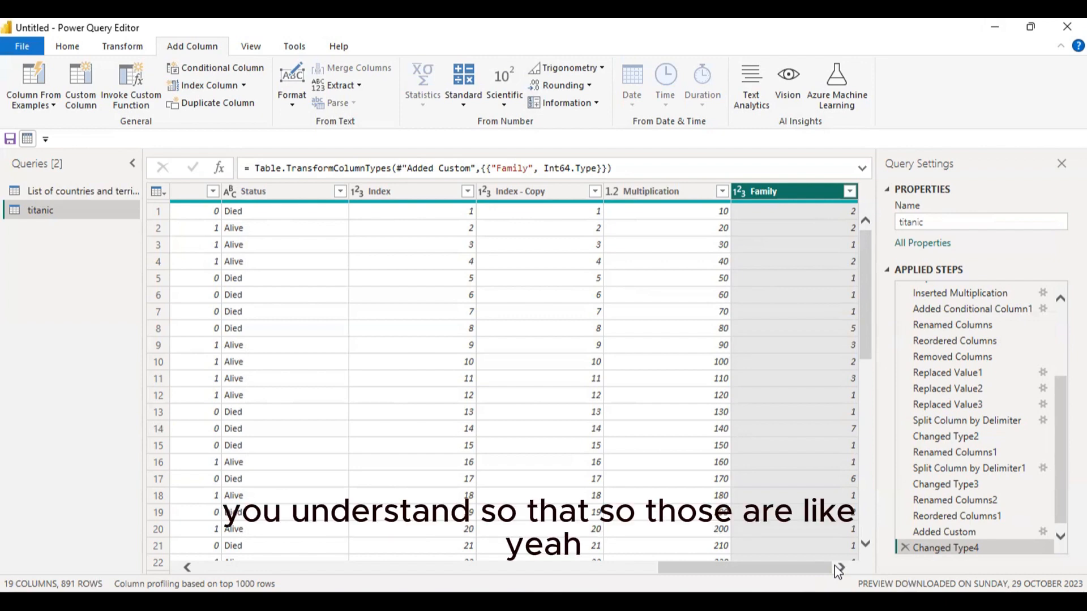
drag(755, 568, 683, 576)
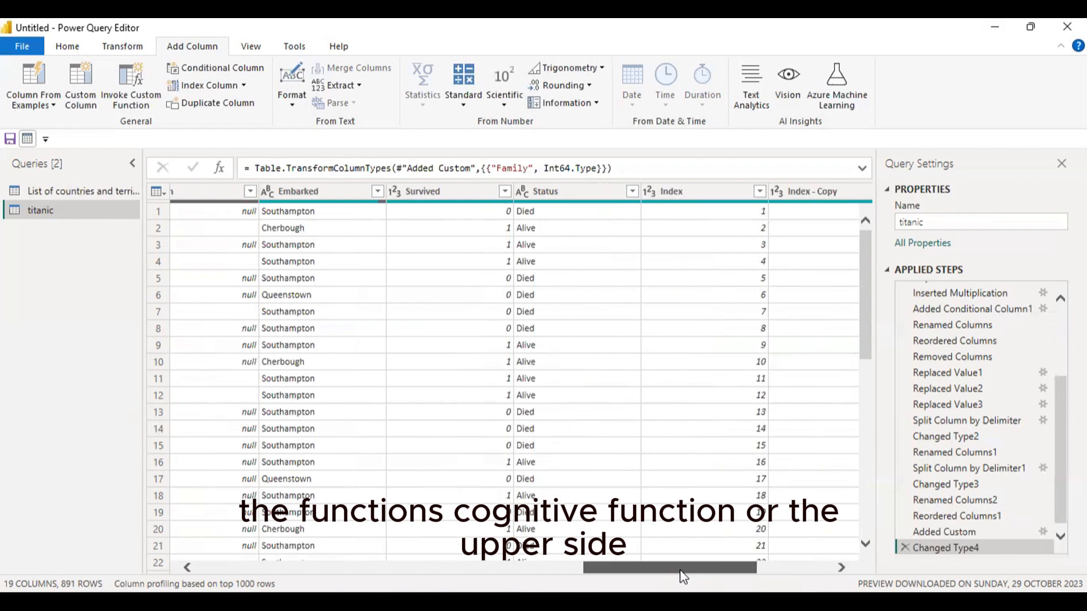
drag(683, 576, 560, 562)
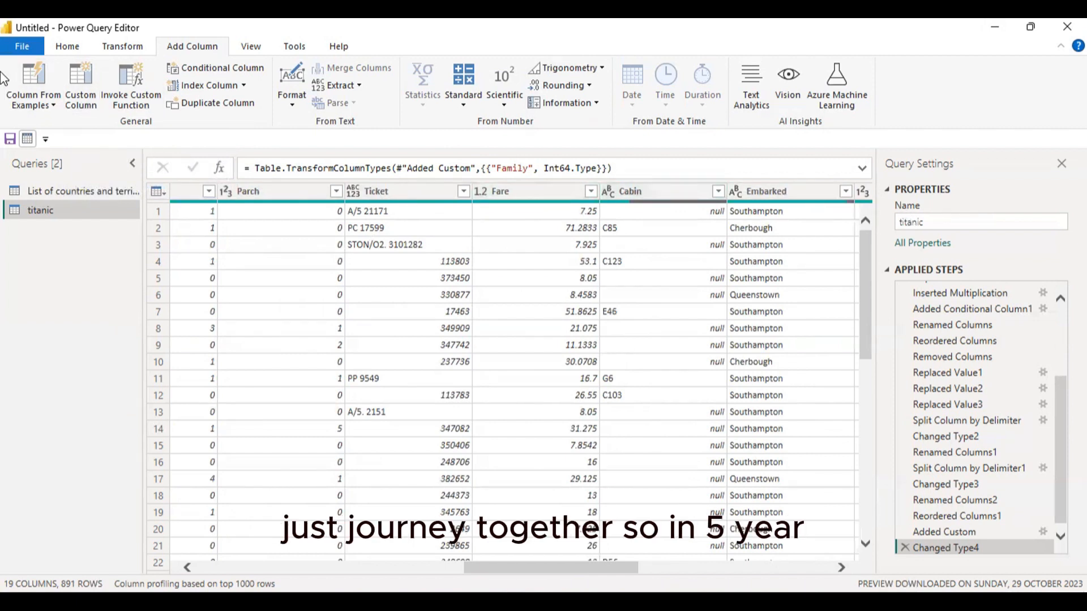
drag(507, 568, 415, 566)
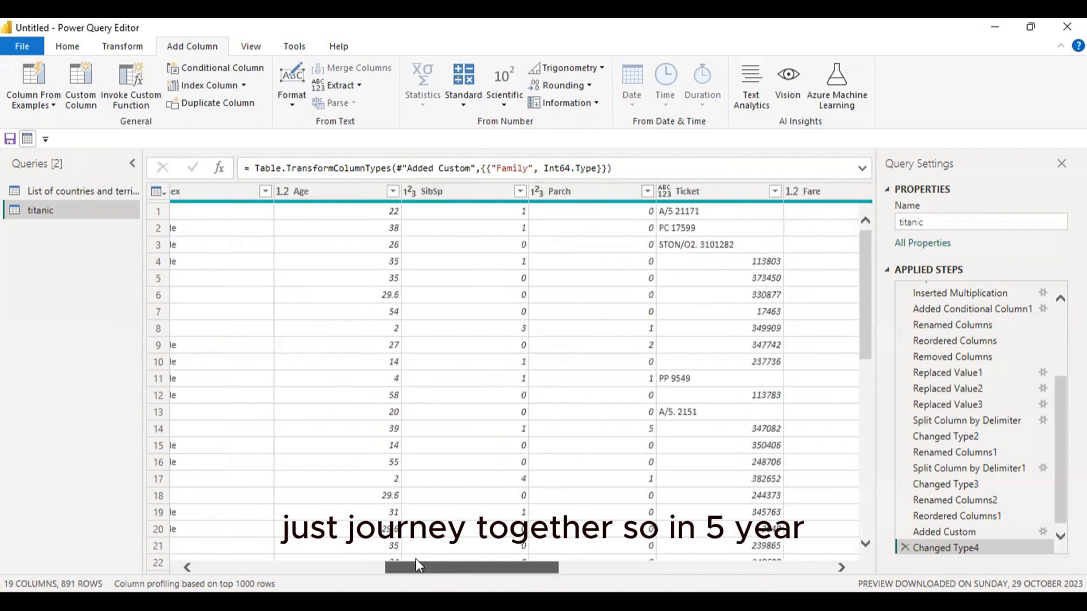
Step: Start a new custom column with a formula joining the text columns: [First Name] & [Sex]
click(89, 102)
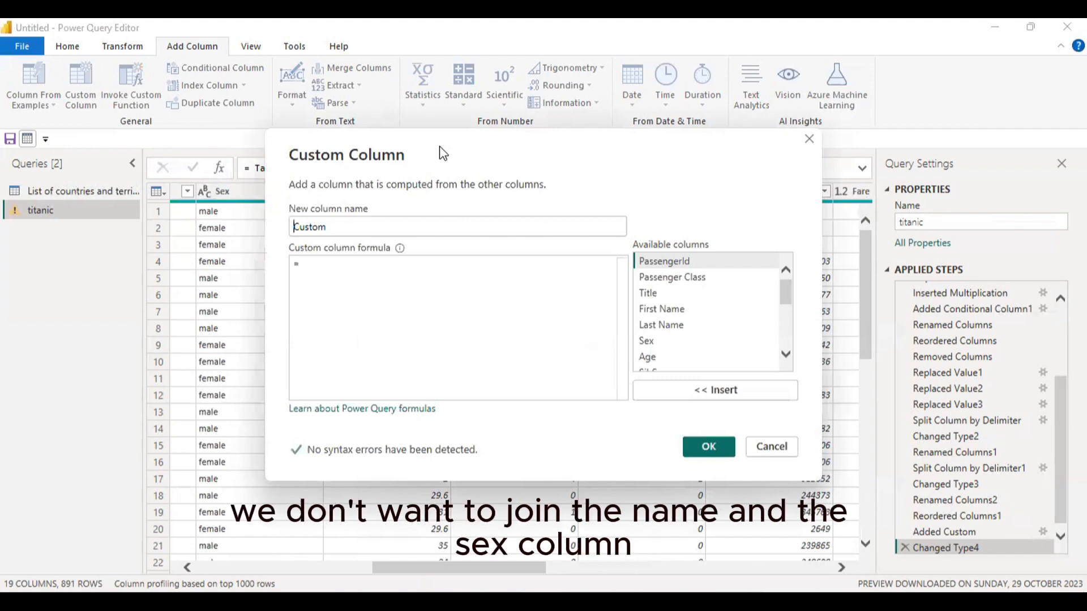
drag(444, 153, 666, 513)
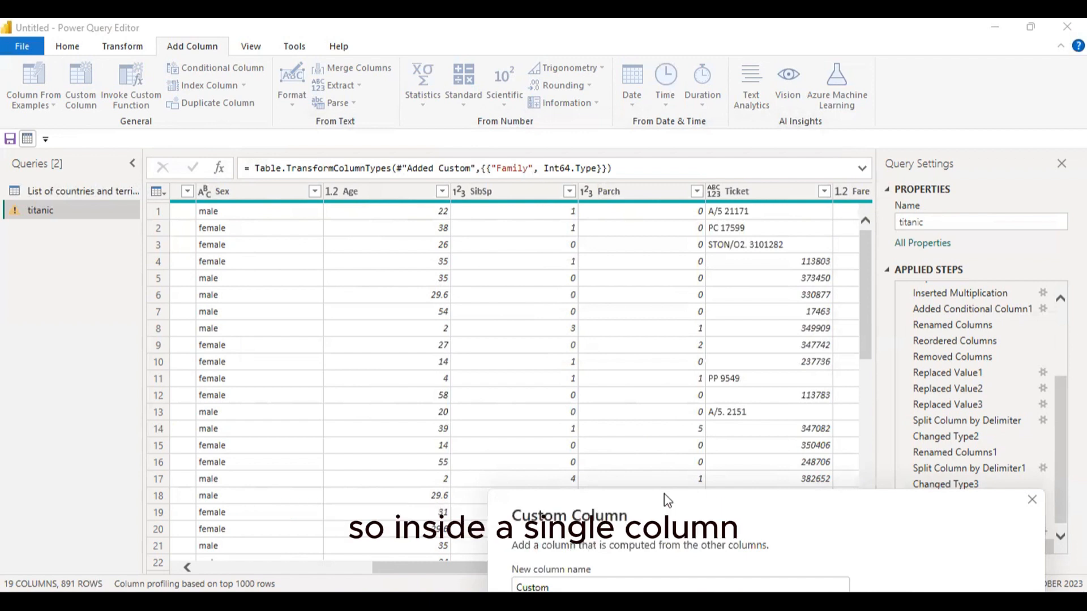
drag(664, 493, 446, 196)
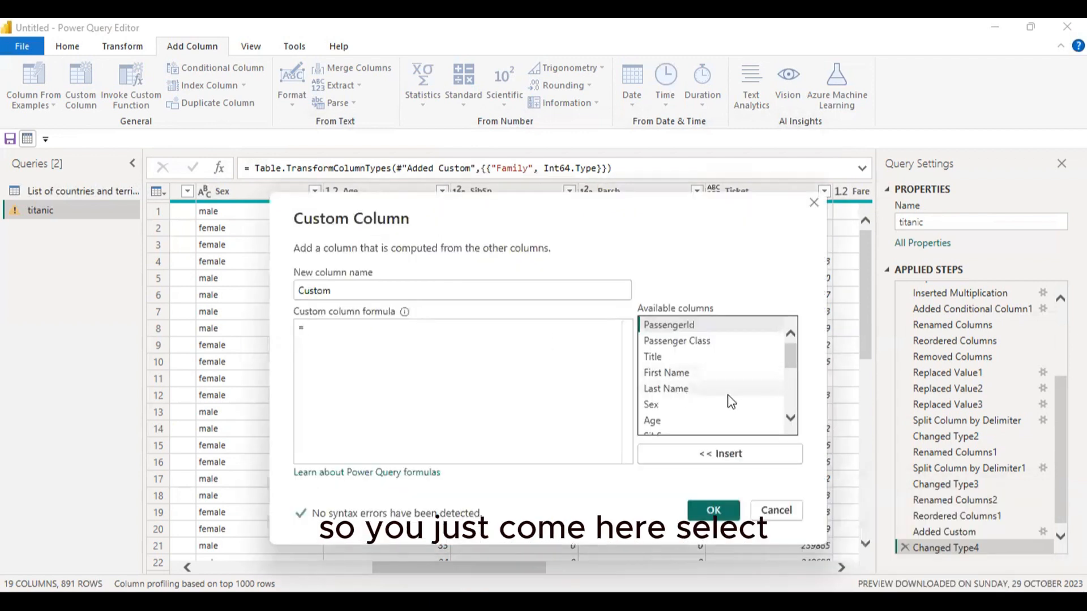
drag(791, 367, 792, 367)
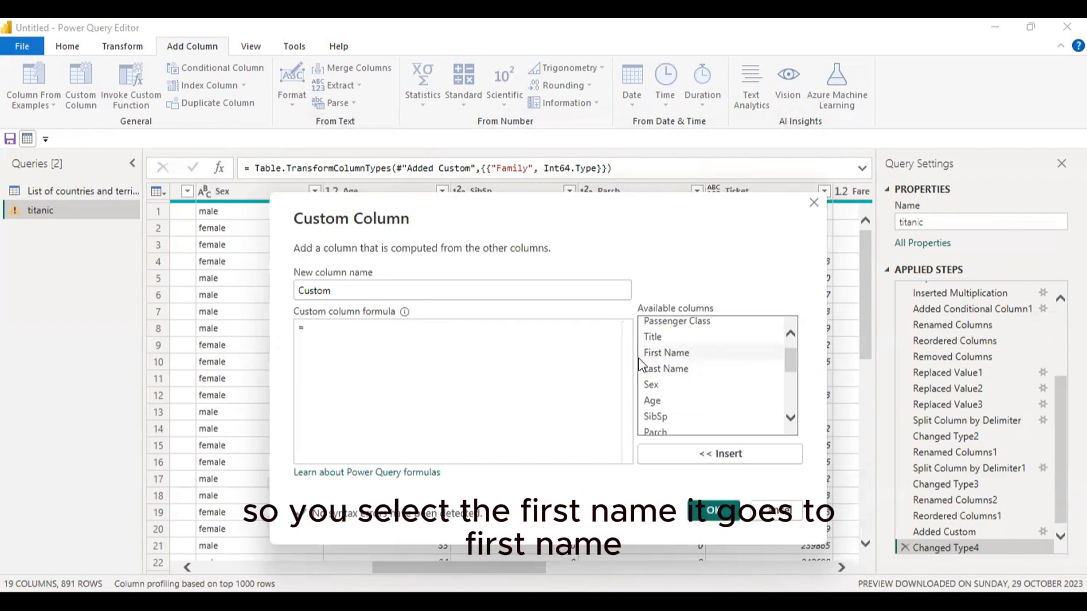
click(672, 353)
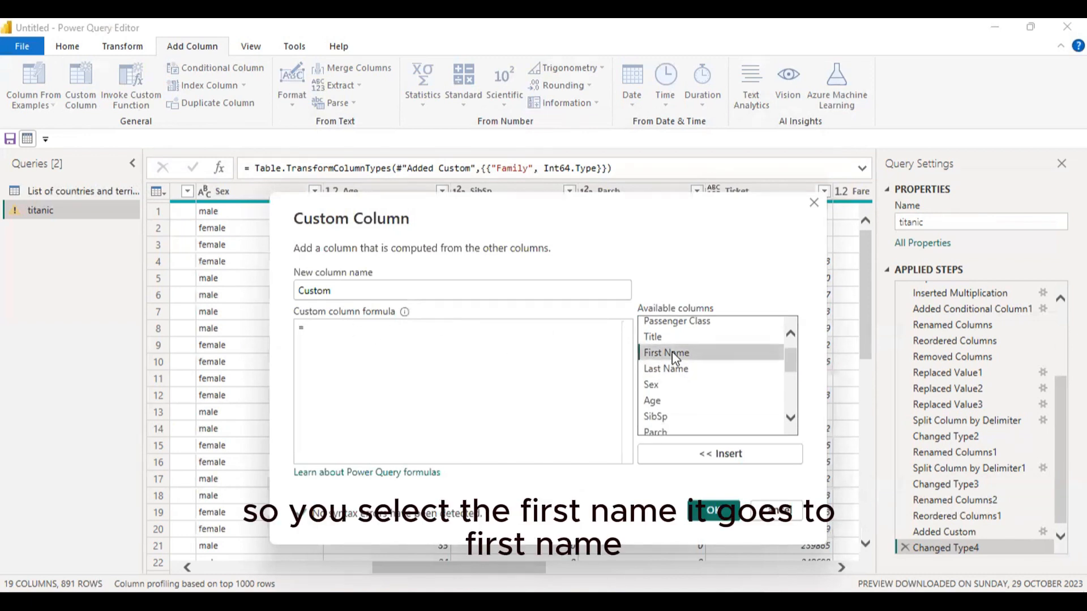
double_click(671, 352)
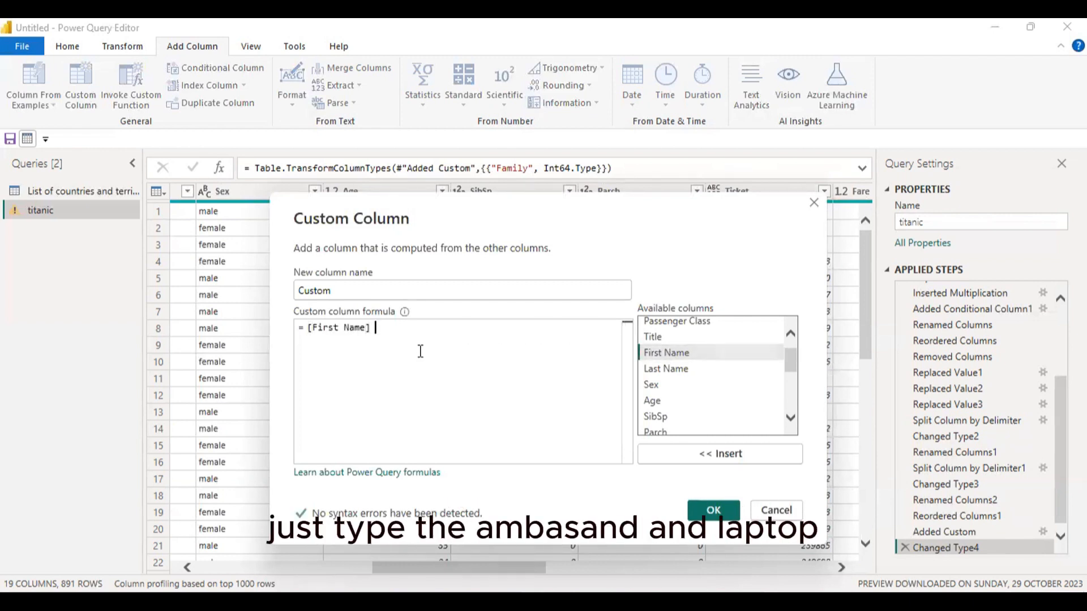
text(&)
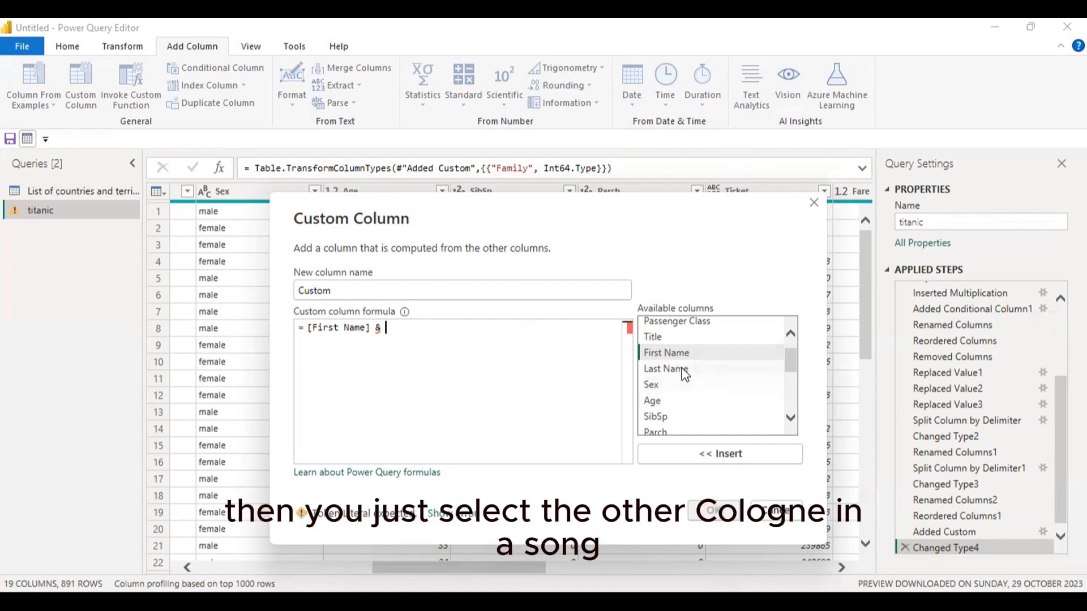
double_click(679, 385)
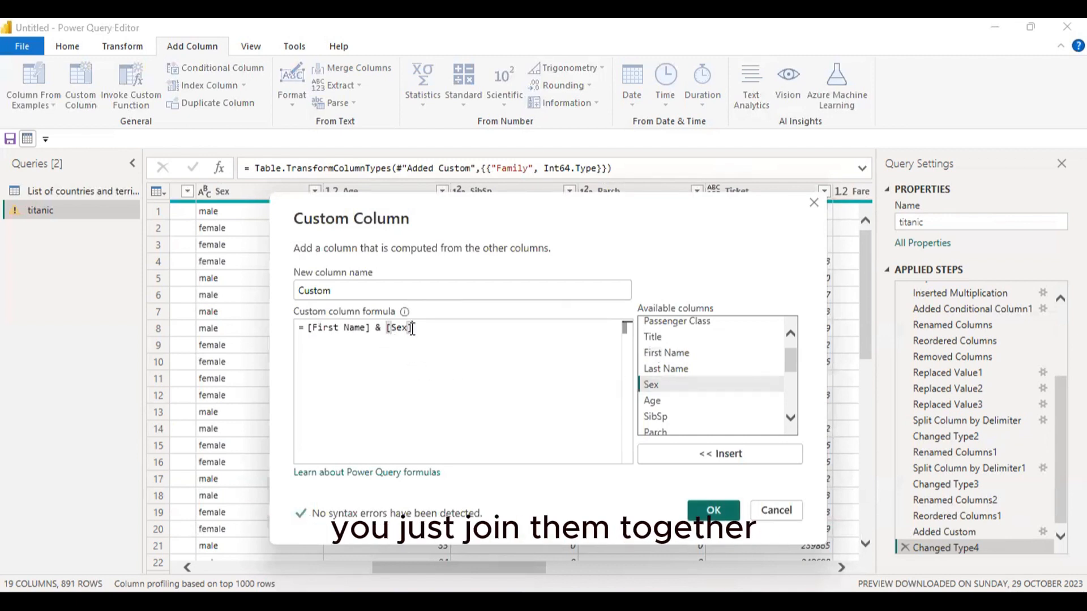
Step: Add a space separator so the formula reads [First Name] & " " & [Sex], and create the custom column
click(381, 329)
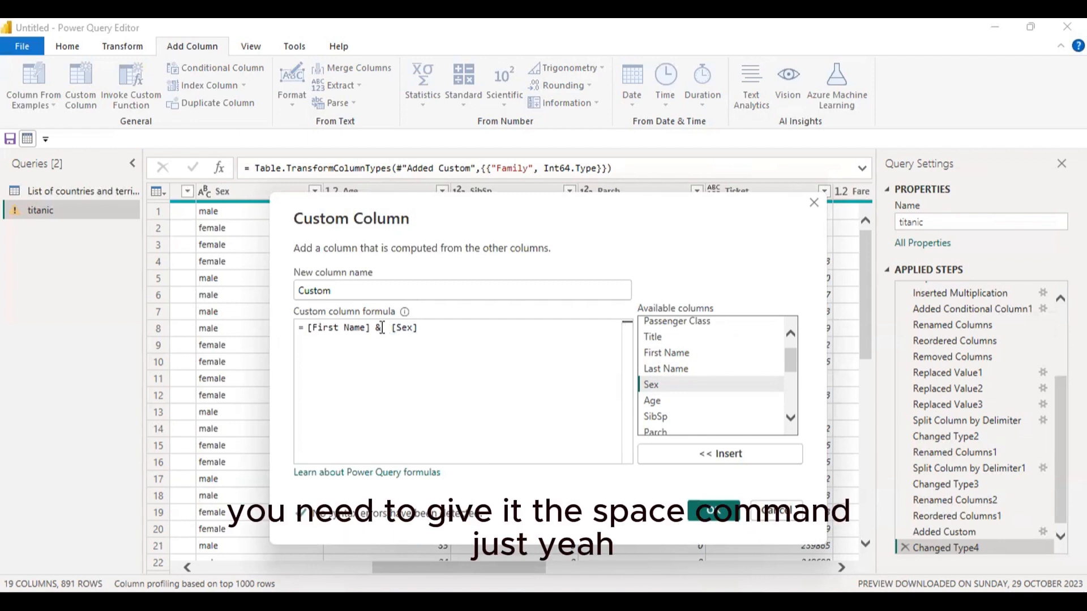
text(" ")
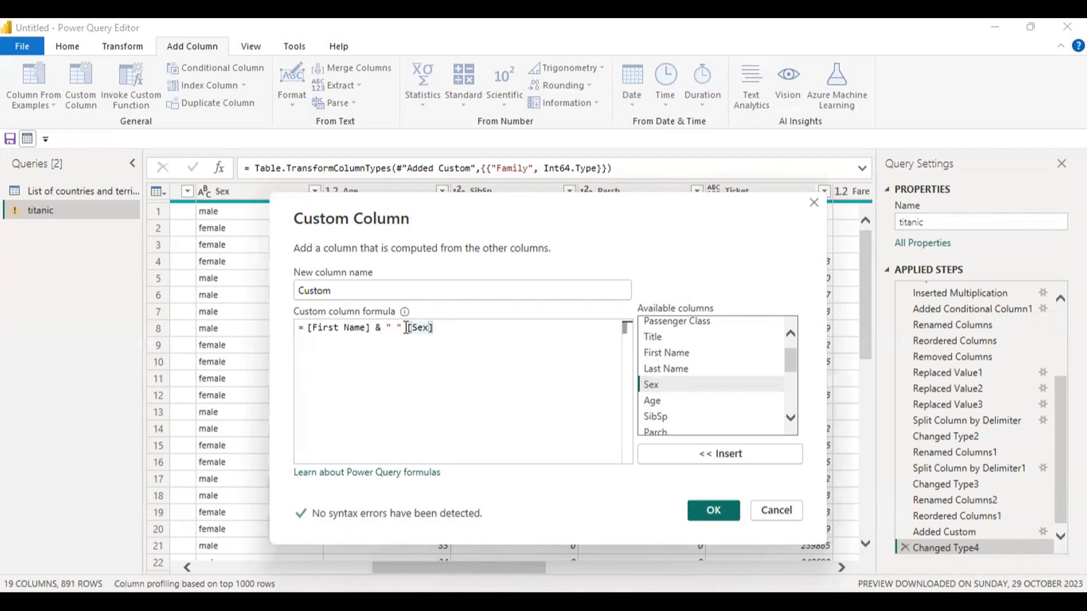
text(&)
click(710, 511)
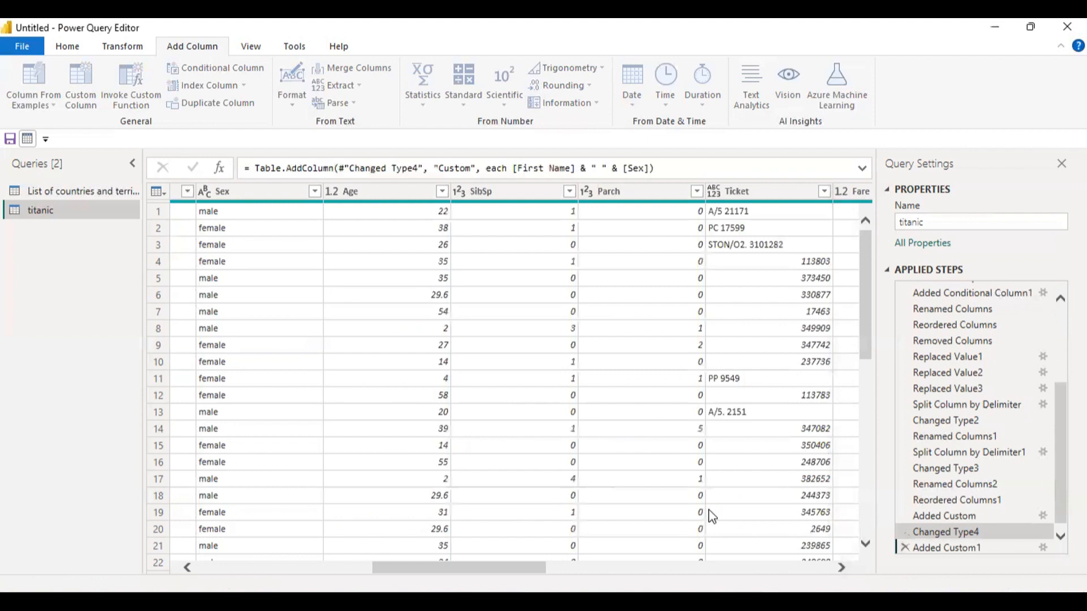
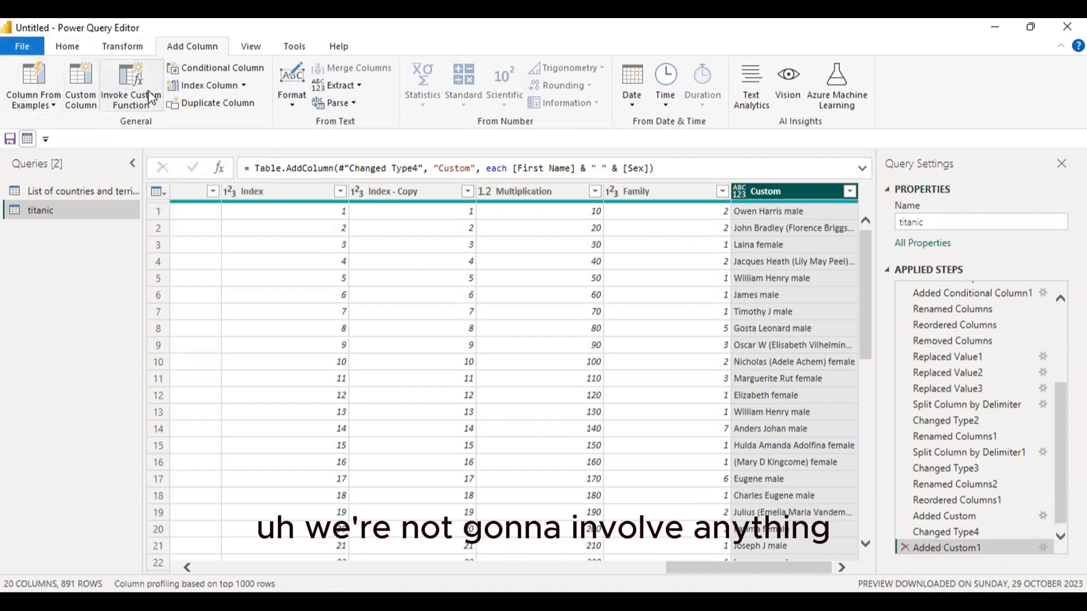
click(180, 70)
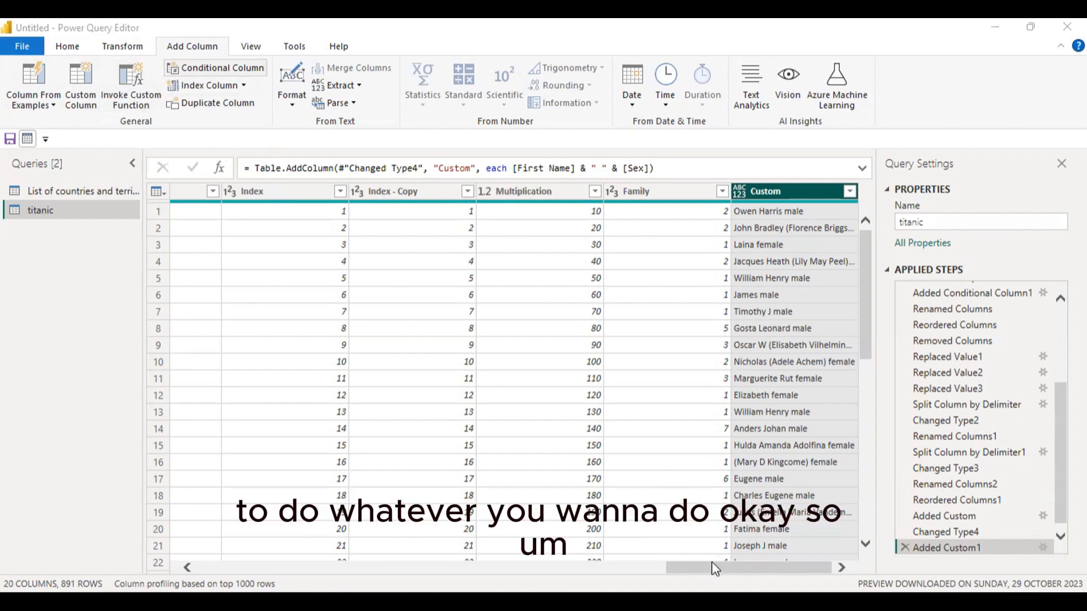
drag(716, 568, 244, 571)
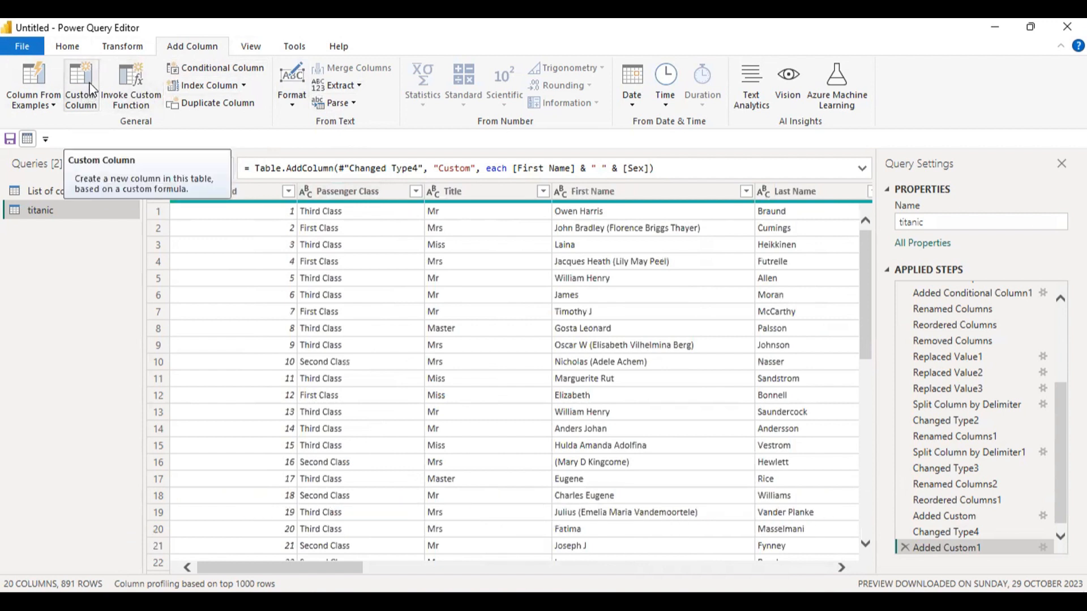
Step: Examine how the null cells in the Cabin column sit beneath the filled cabin values
drag(323, 567, 615, 587)
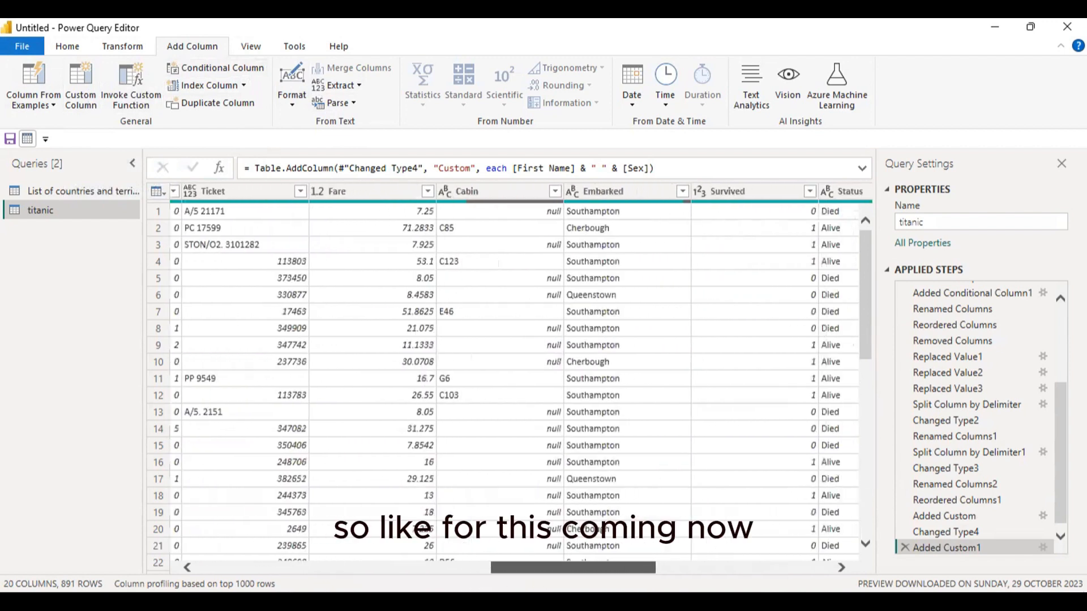
click(501, 191)
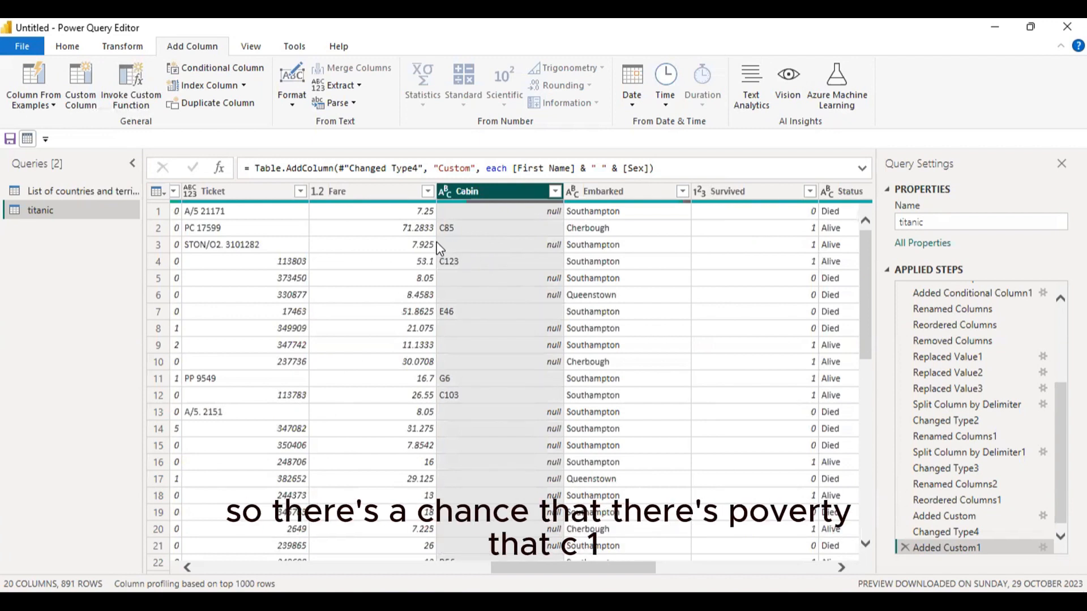
drag(437, 270, 566, 268)
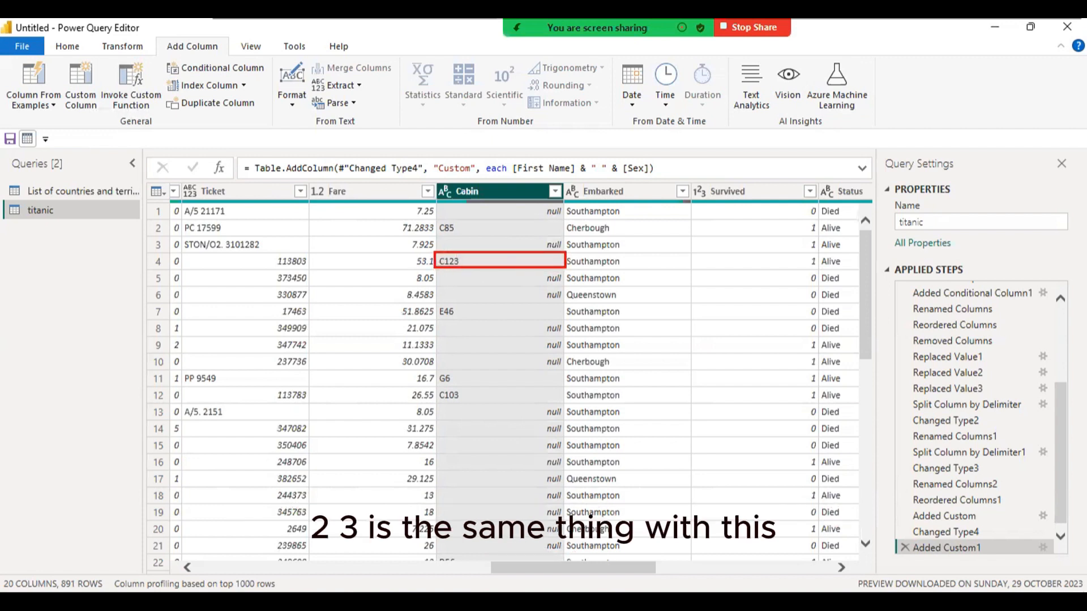
mouse_move(440, 268)
mouse_down()
mouse_move(523, 303)
mouse_move(562, 303)
mouse_up()
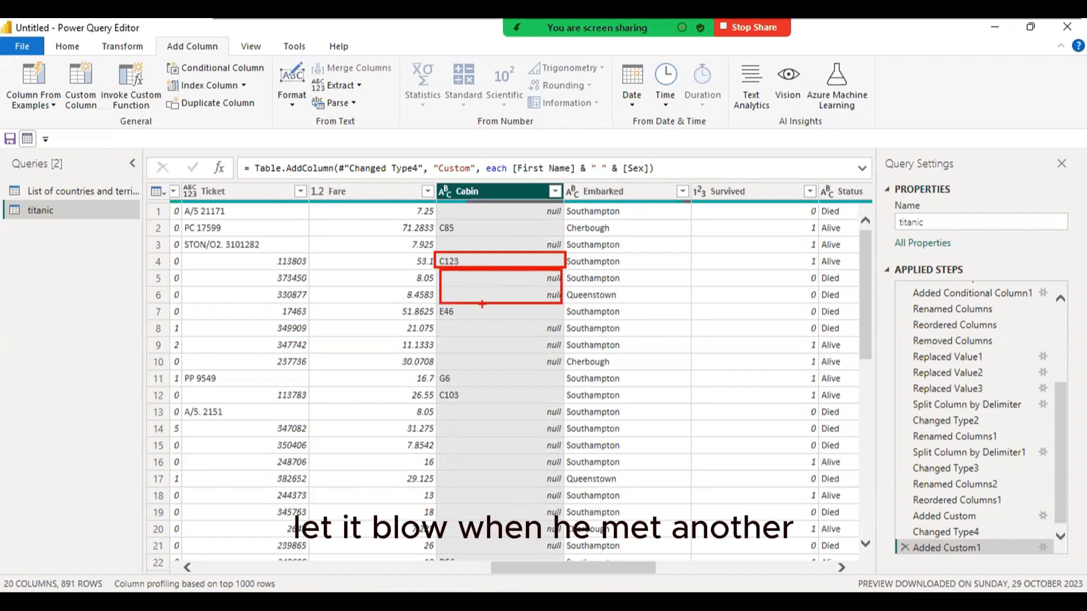
drag(437, 306, 563, 320)
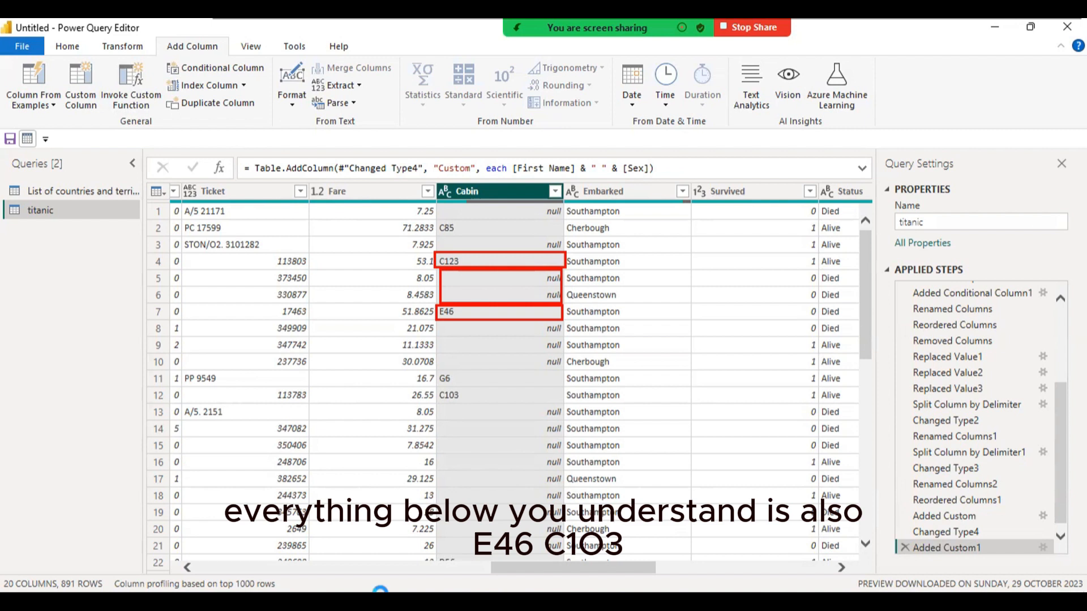
key(Escape)
key(ctrl+2)
drag(431, 391, 558, 408)
mouse_move(444, 412)
mouse_down()
mouse_move(536, 425)
mouse_move(566, 551)
mouse_up()
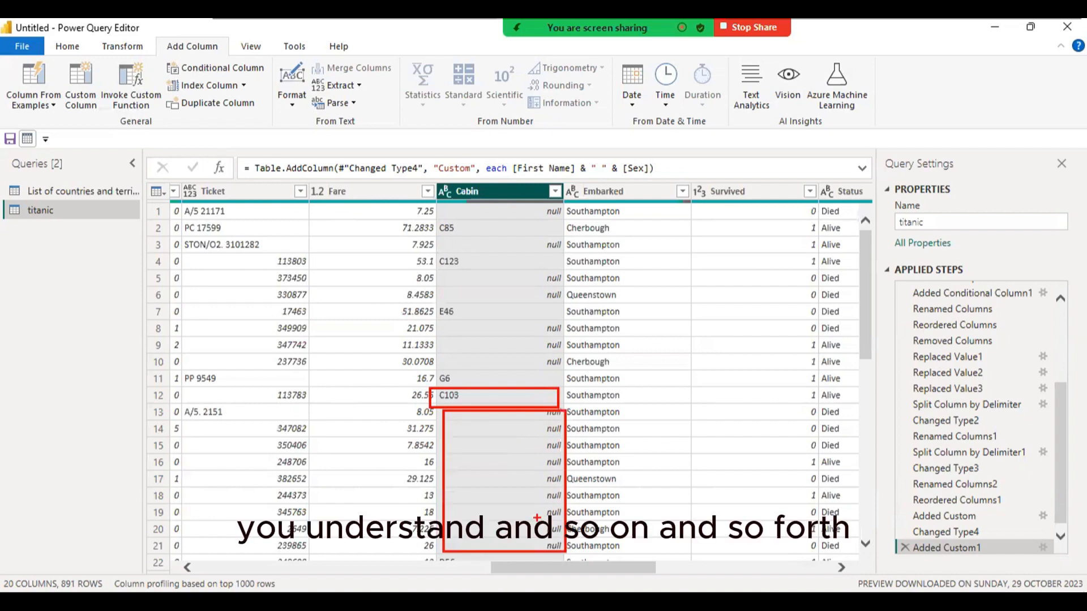
key(Escape)
scroll(526, 509, down, 6)
scroll(527, 506, up, 6)
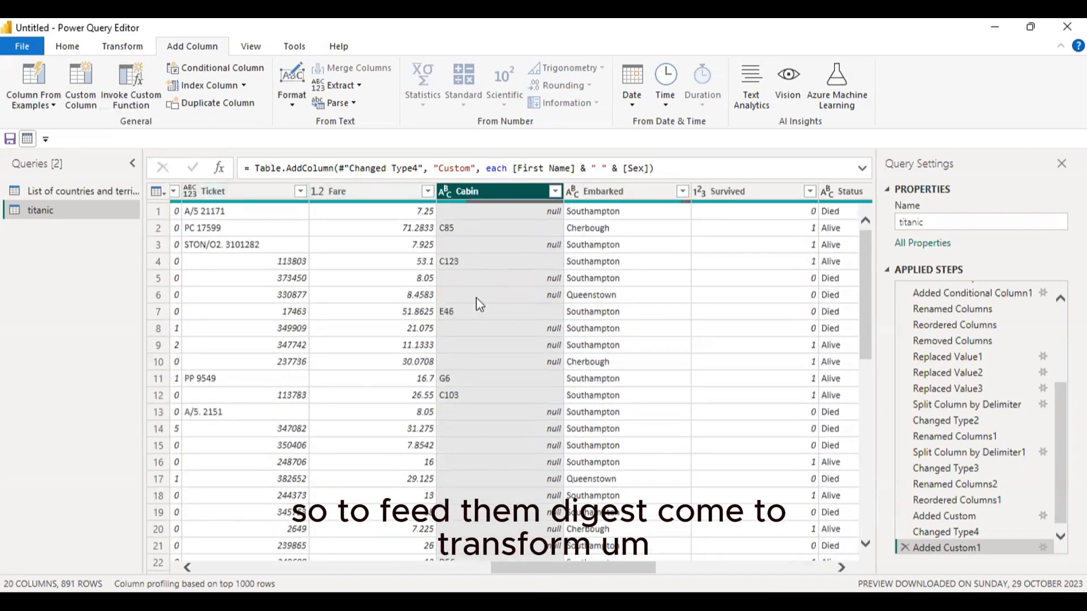
Step: Fill the Cabin column down so each null cell takes the cabin value above it
click(126, 47)
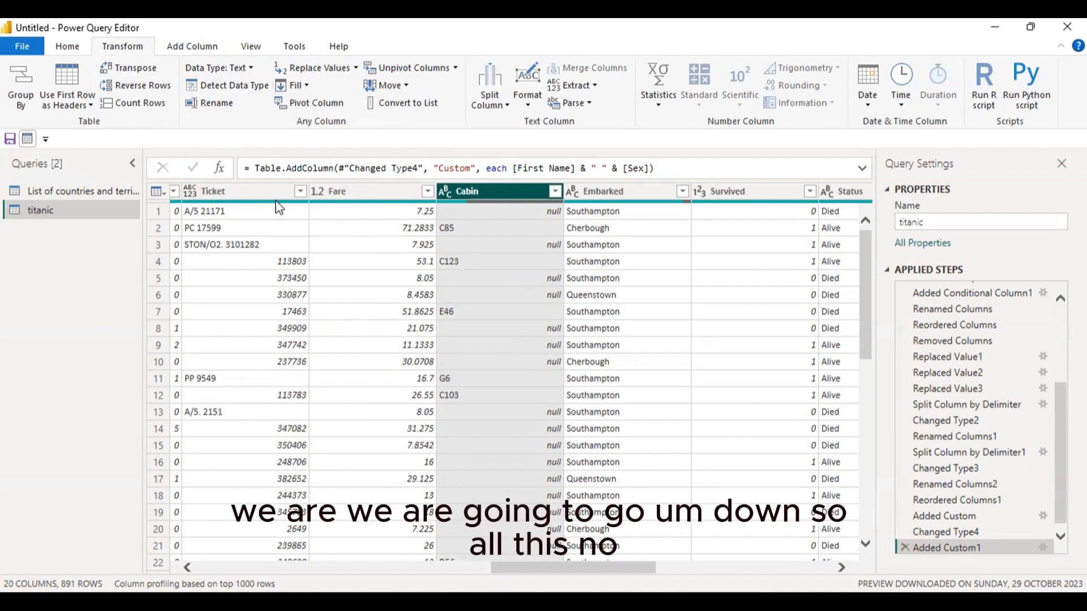
scroll(267, 223, down, 4)
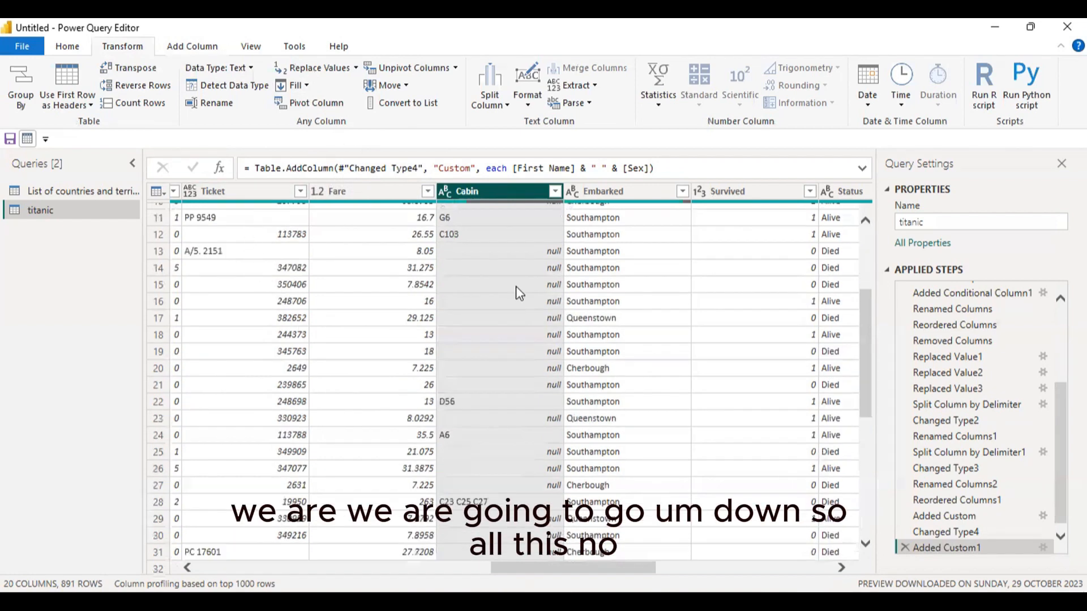
click(477, 234)
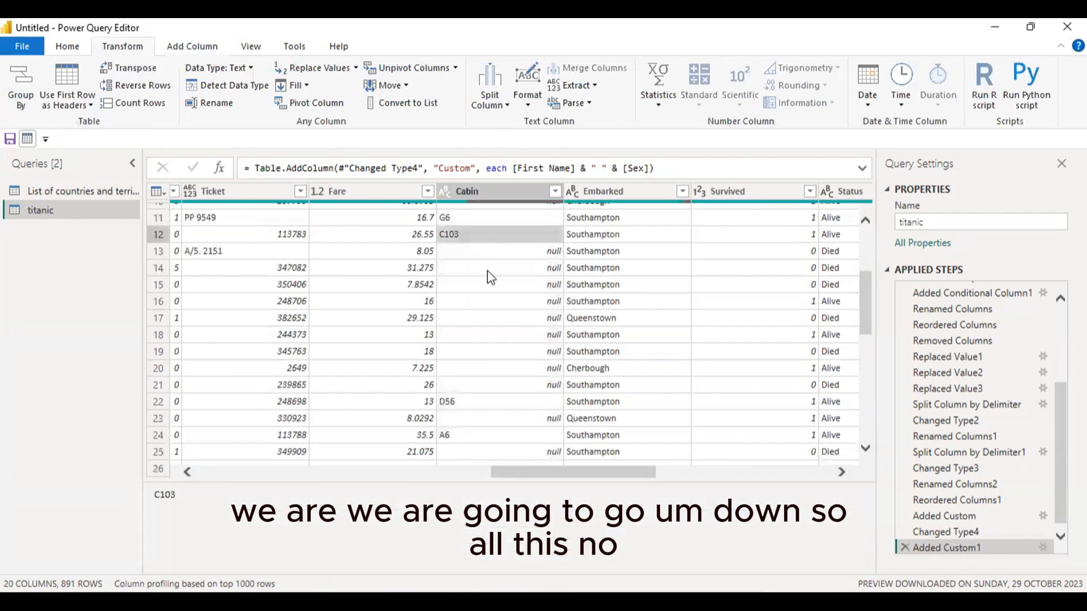
mouse_move(448, 246)
mouse_down()
mouse_move(563, 299)
mouse_move(572, 388)
mouse_up()
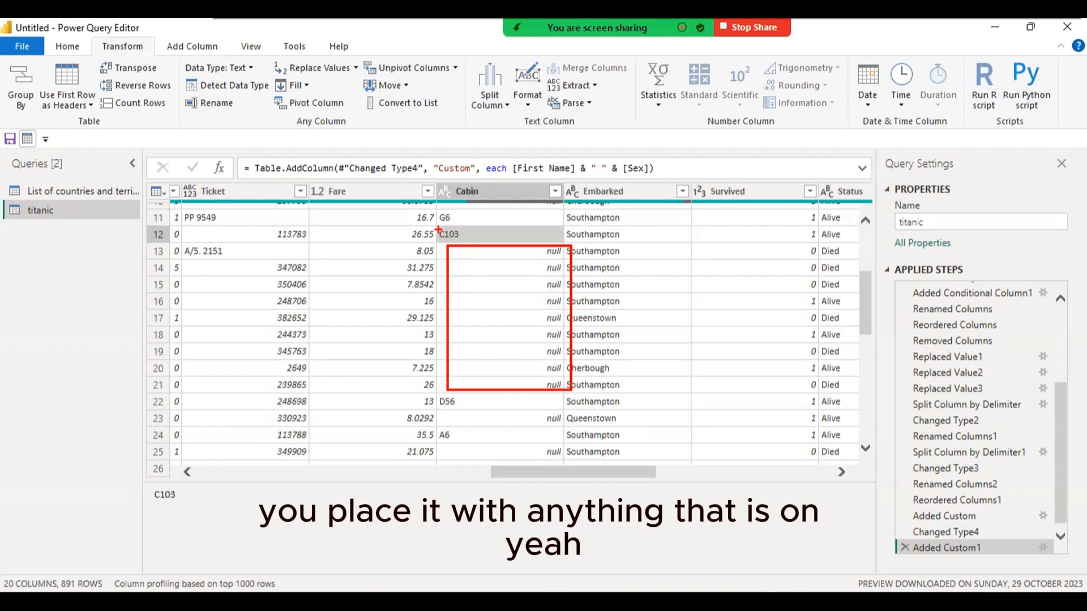
drag(438, 230, 468, 242)
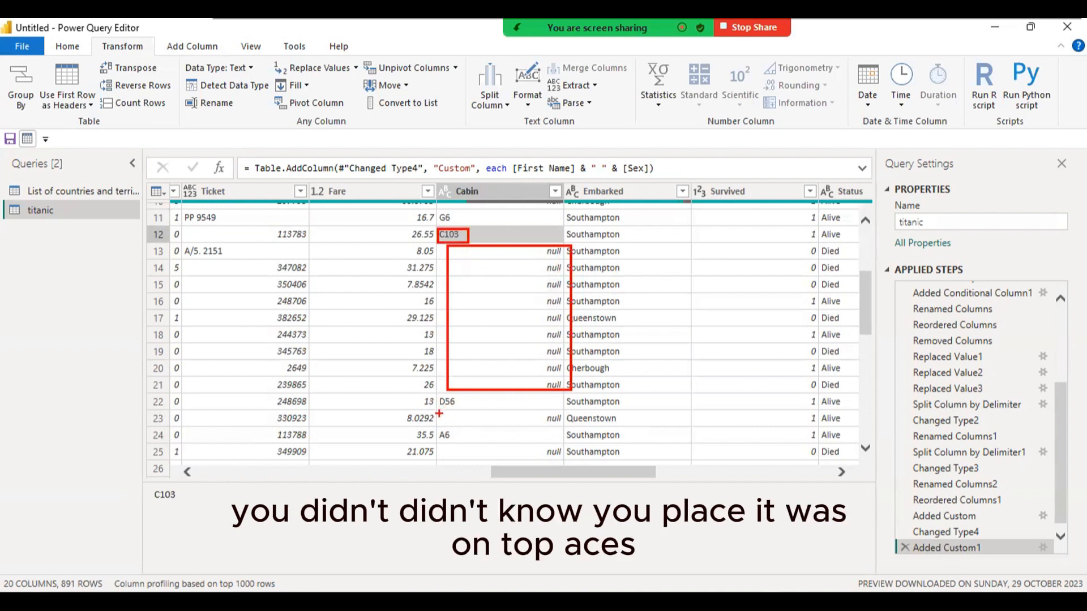
drag(439, 414, 563, 427)
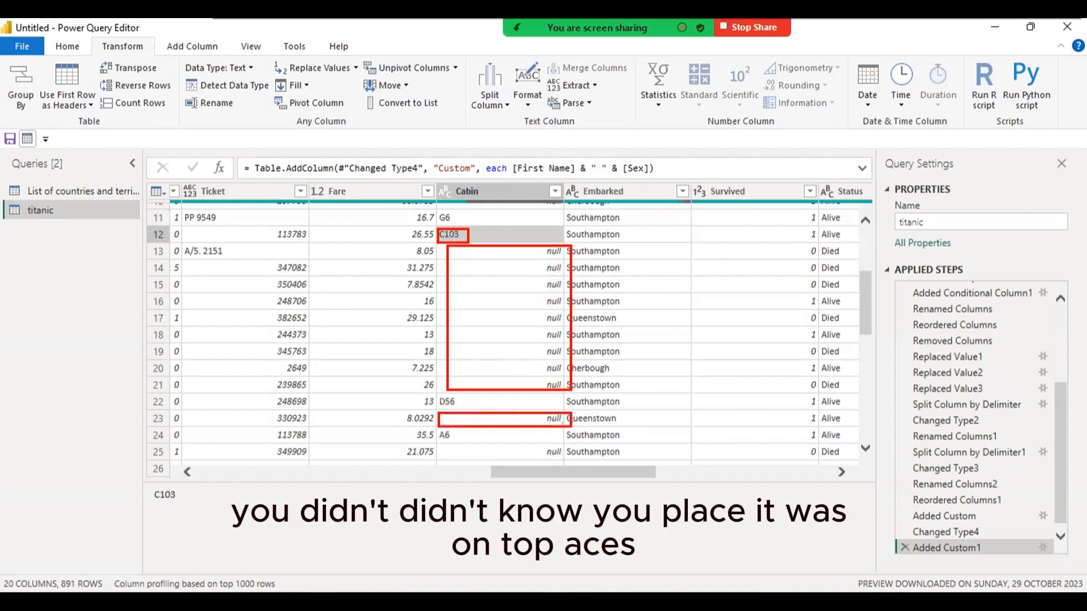
mouse_move(440, 398)
mouse_down()
mouse_move(455, 408)
mouse_move(447, 437)
mouse_move(476, 443)
mouse_up()
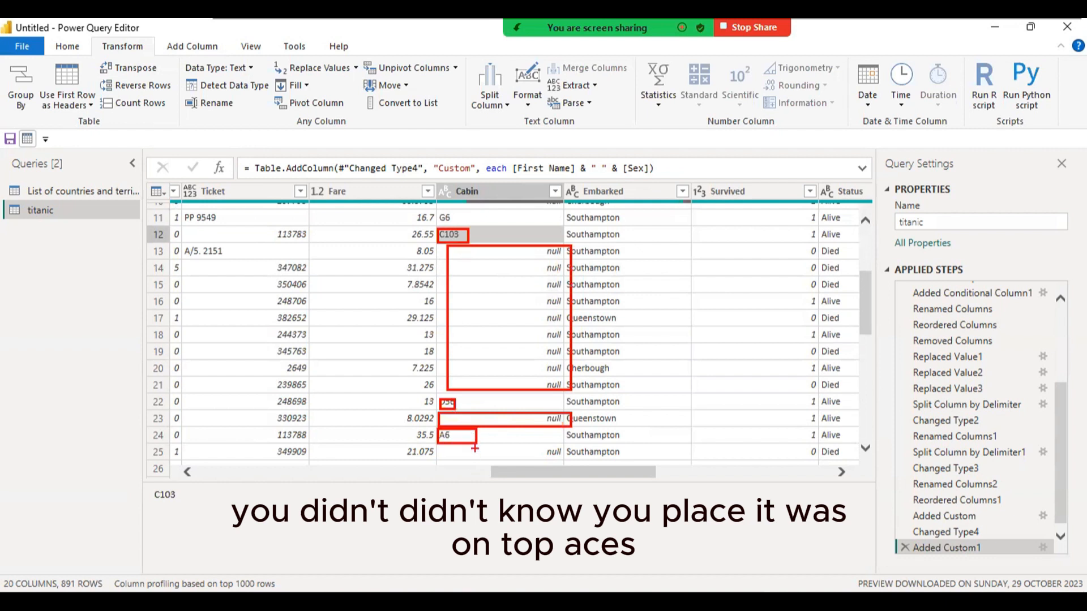
click(306, 86)
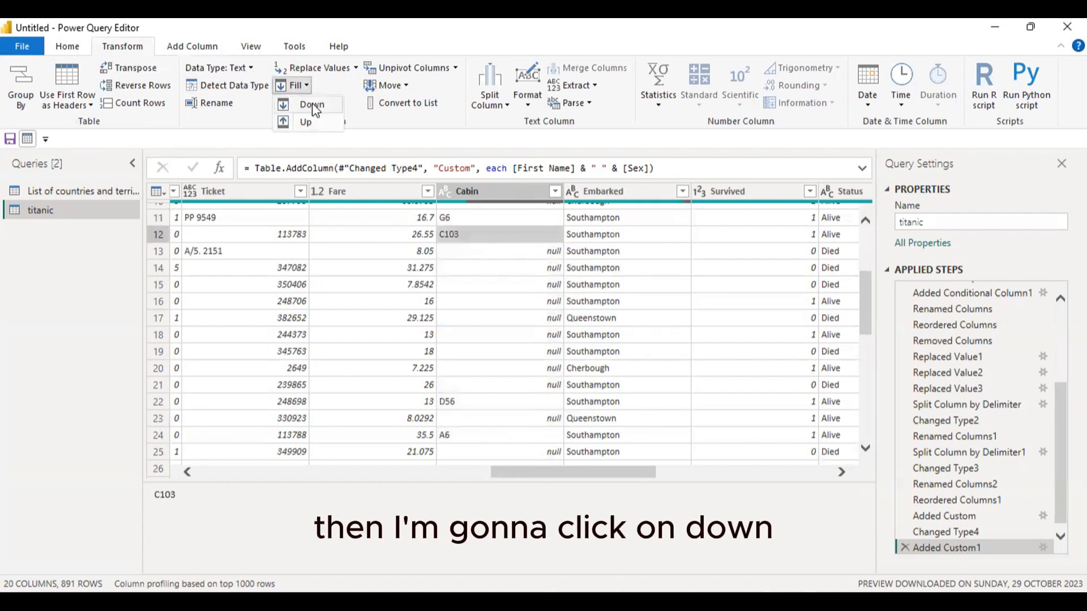
click(312, 106)
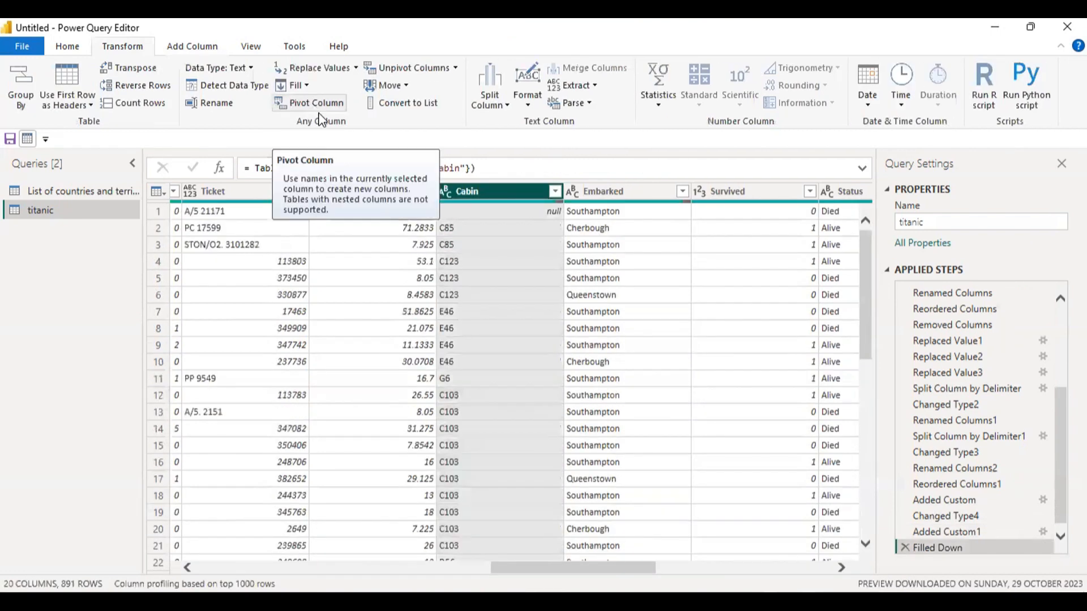
Step: Check the filled Cabin values further down the rows and return to the first columns of the titanic table
scroll(518, 303, down, 7)
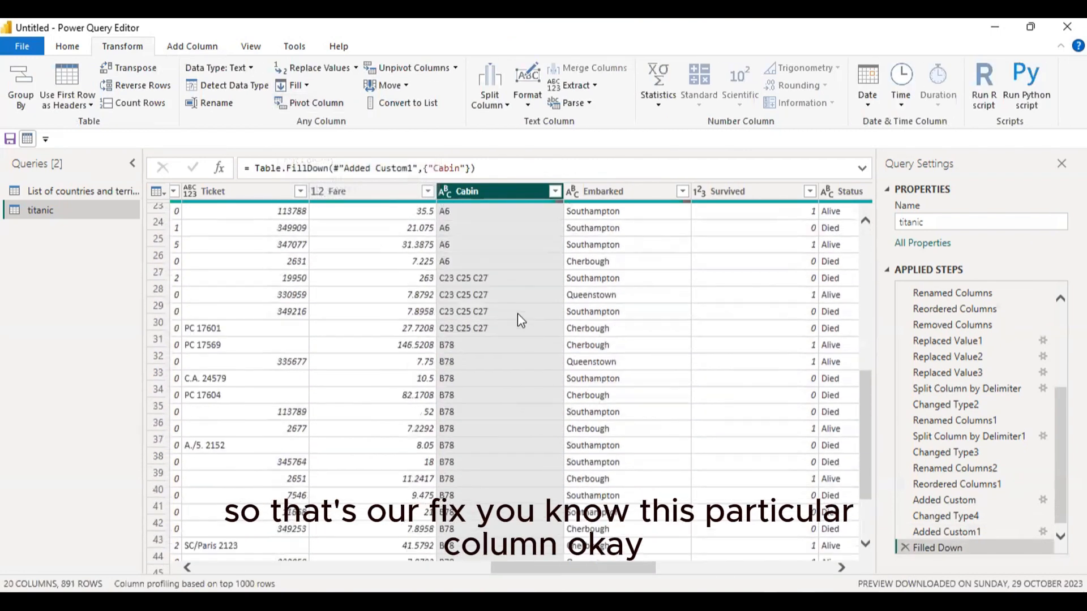
scroll(520, 320, down, 19)
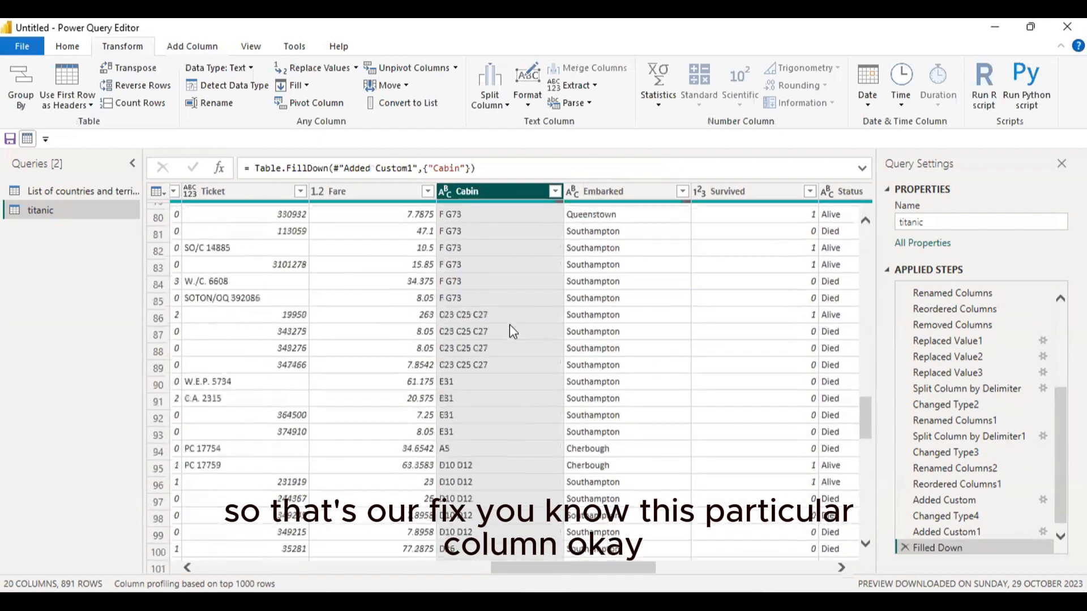
scroll(513, 331, down, 7)
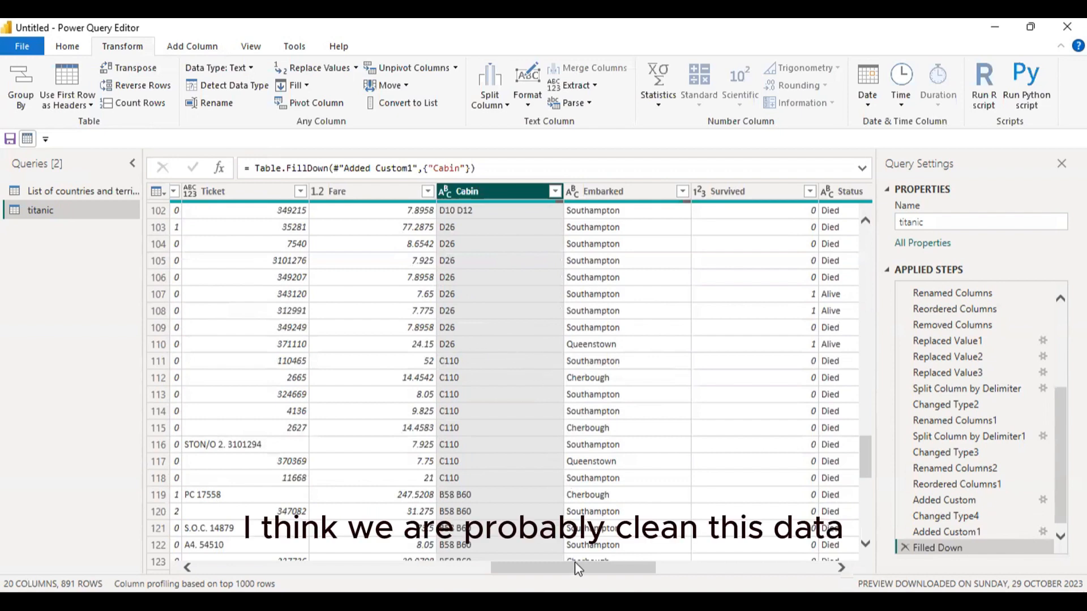
drag(575, 566, 256, 551)
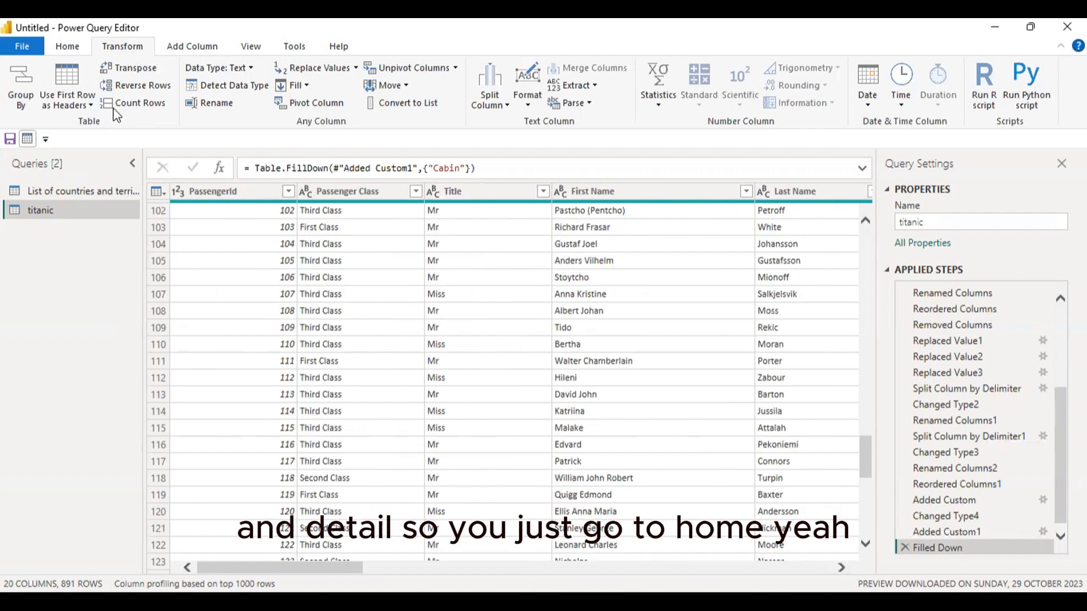
click(68, 46)
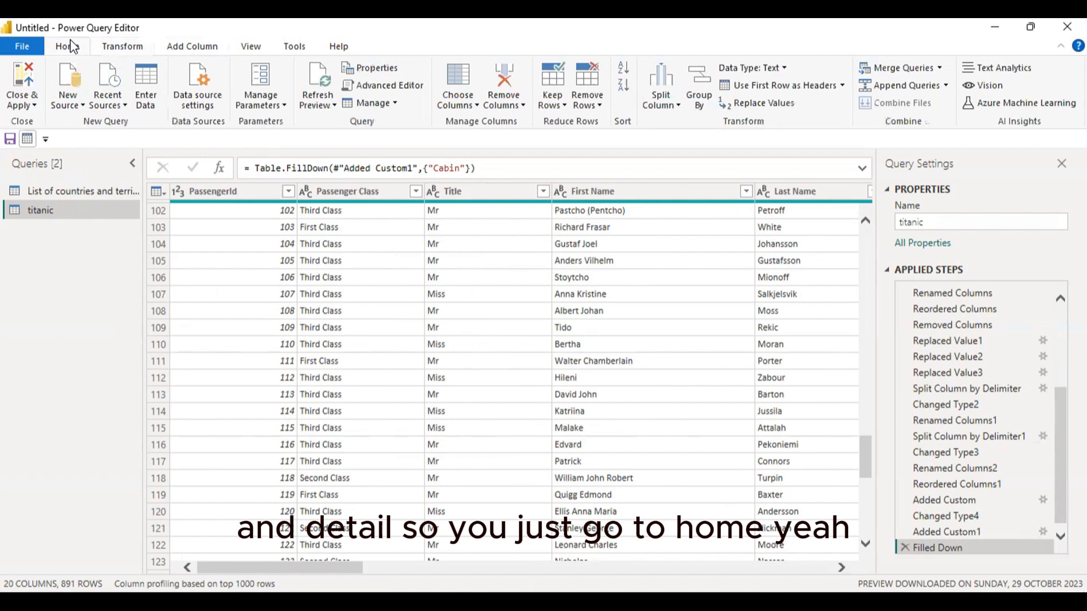
Step: Begin adding an Excel workbook as a new source, and open the GDP data workbook from the datasets folder in Excel
click(73, 103)
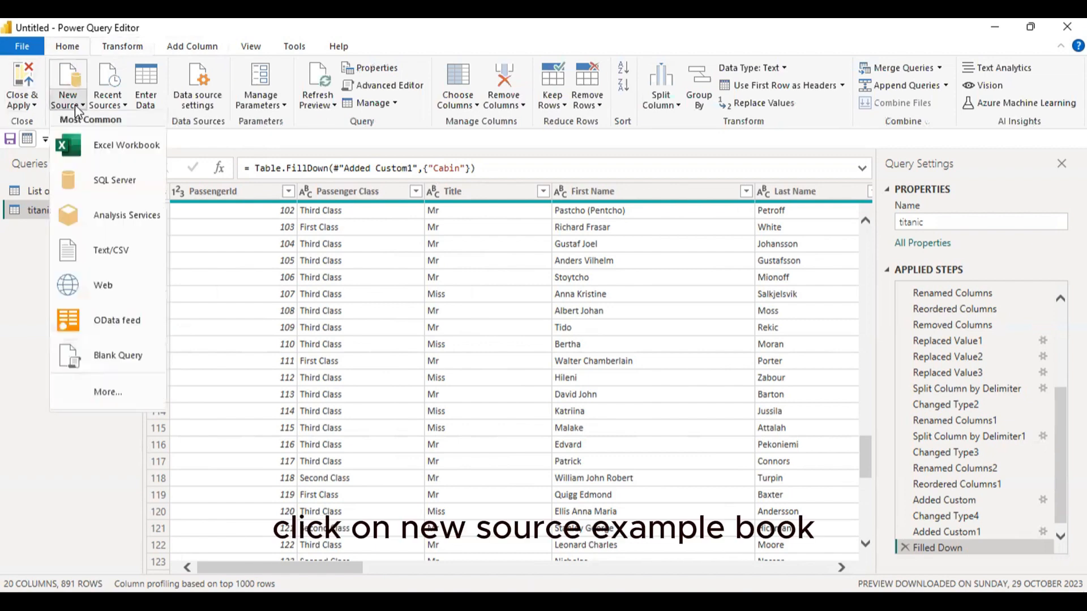
click(108, 146)
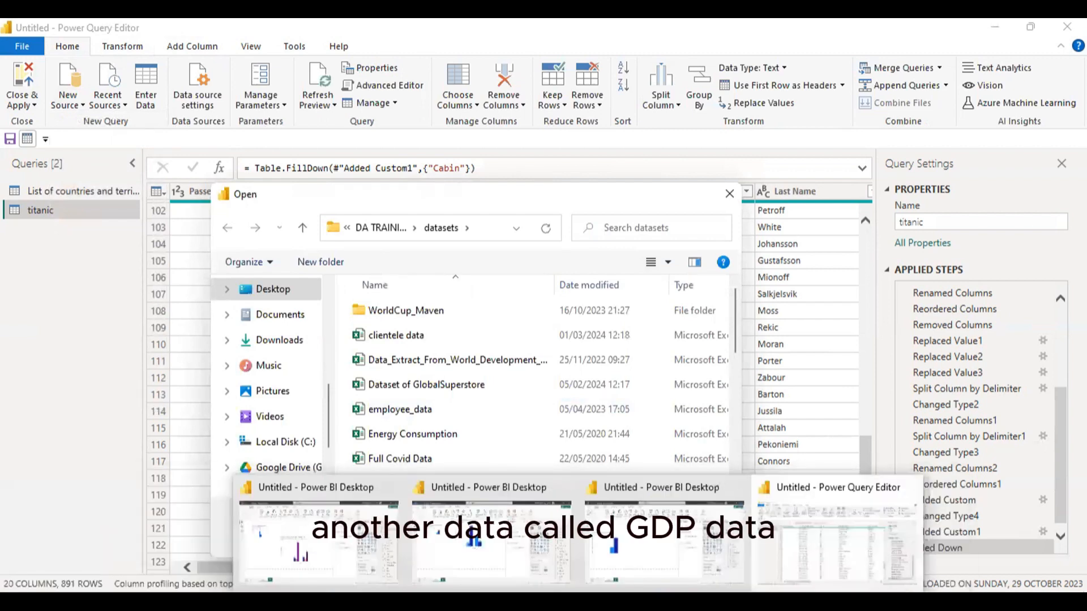
click(552, 601)
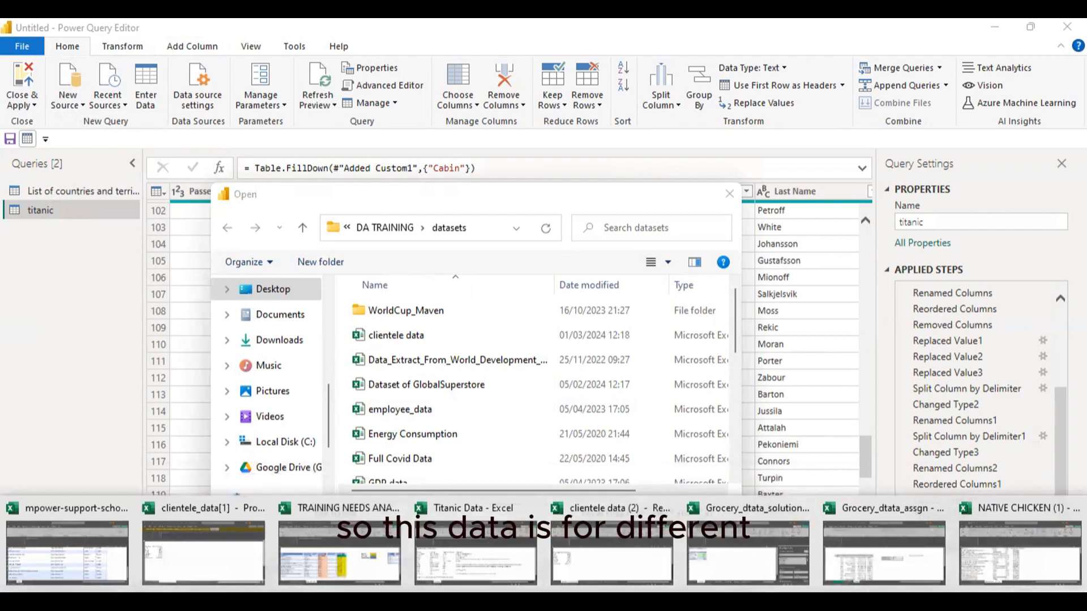
click(453, 601)
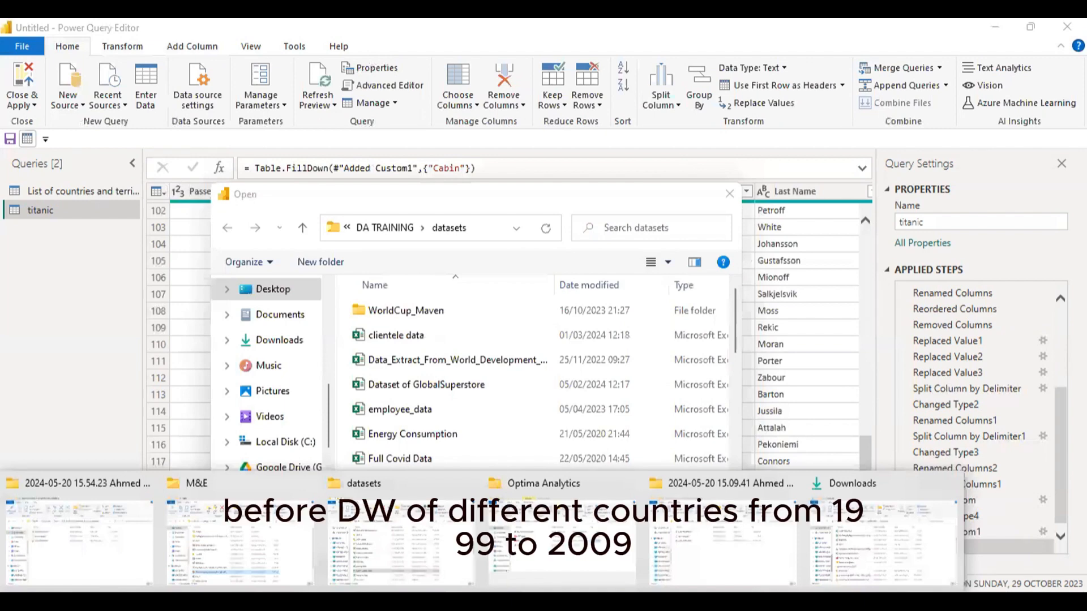
click(431, 530)
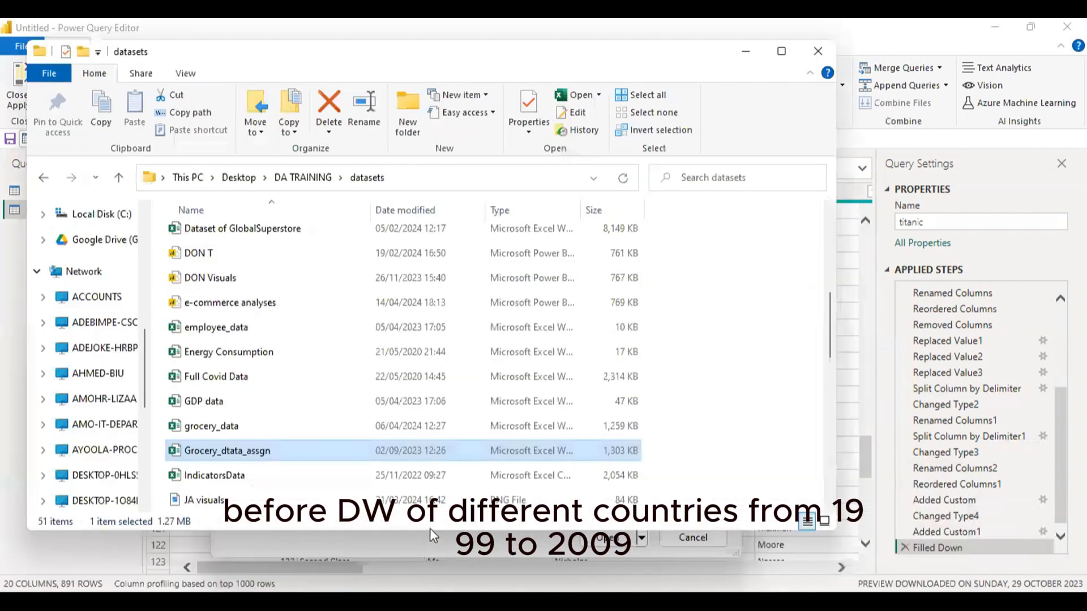
click(255, 407)
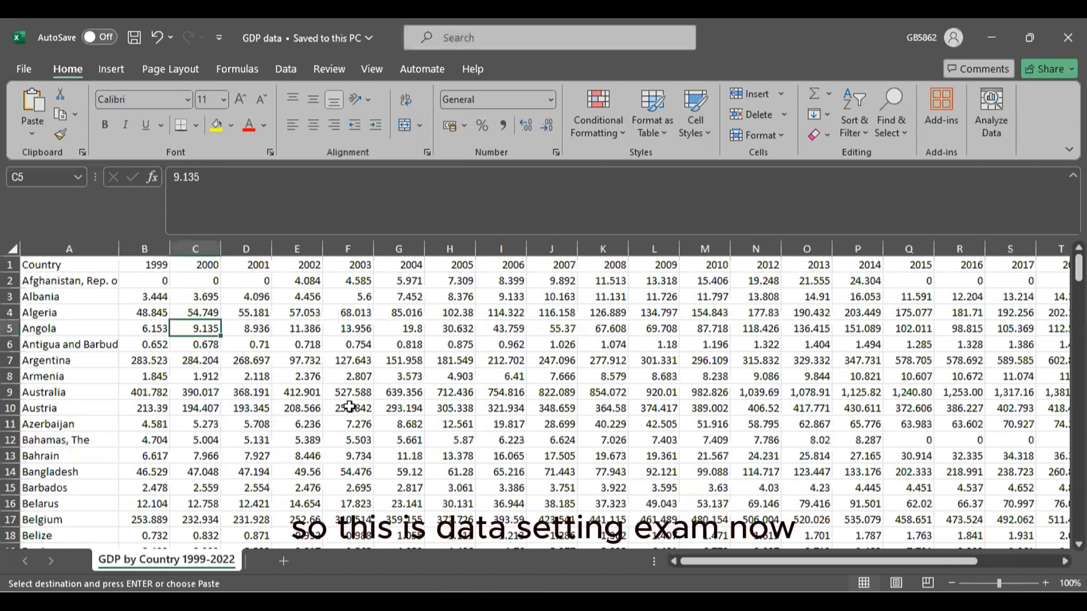
Step: Examine how the GDP by Country 1999-2022 sheet lists countries down the first column and spreads the years across separate columns
click(213, 423)
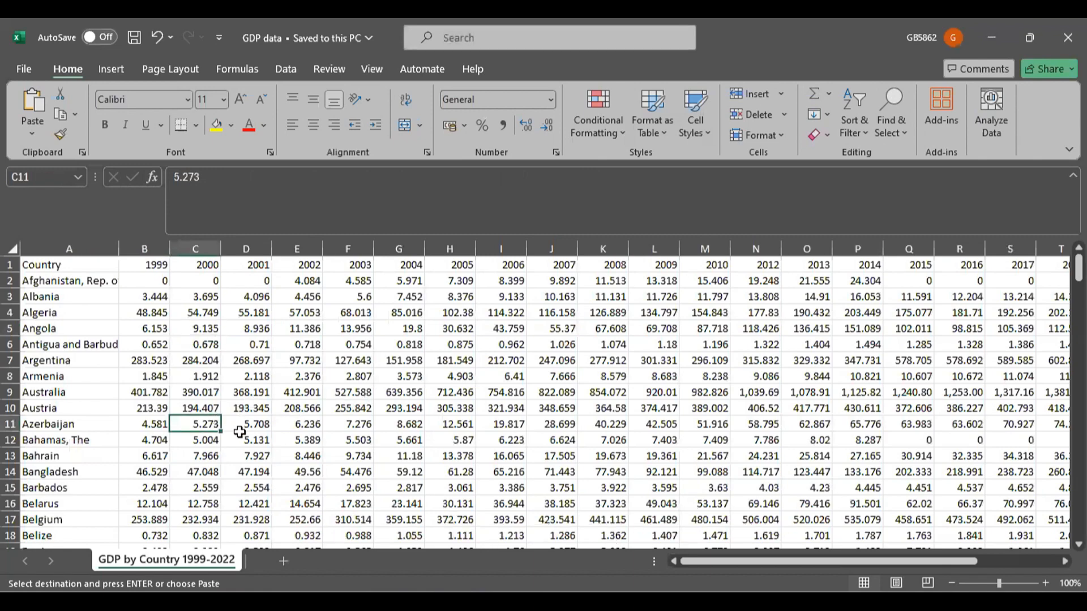
scroll(236, 412, down, 8)
scroll(243, 440, up, 4)
scroll(242, 440, up, 4)
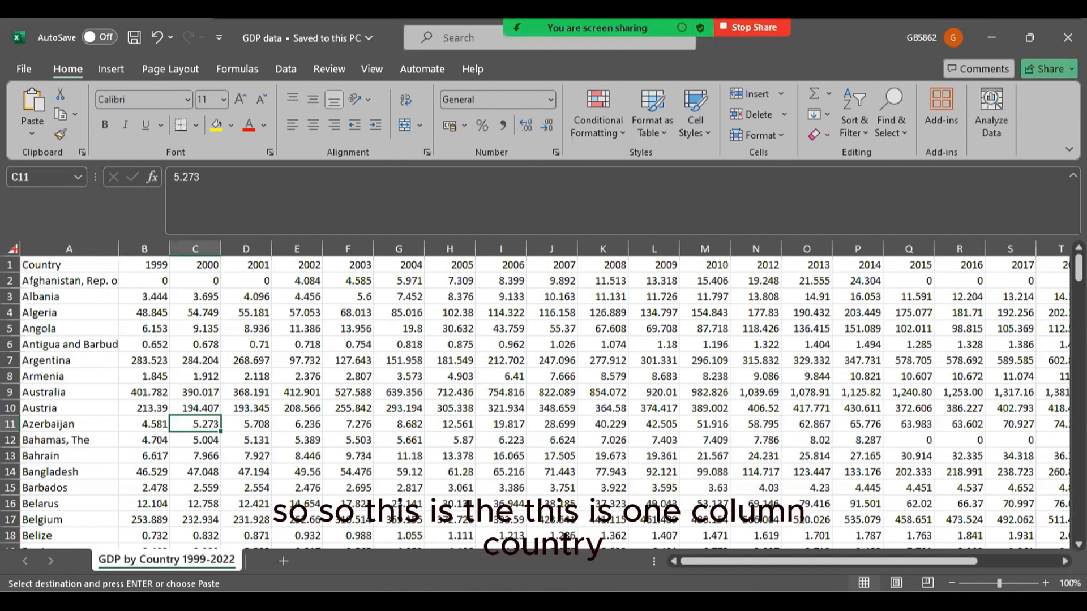
mouse_move(12, 248)
mouse_down()
mouse_move(107, 309)
mouse_move(124, 488)
mouse_move(117, 540)
mouse_up()
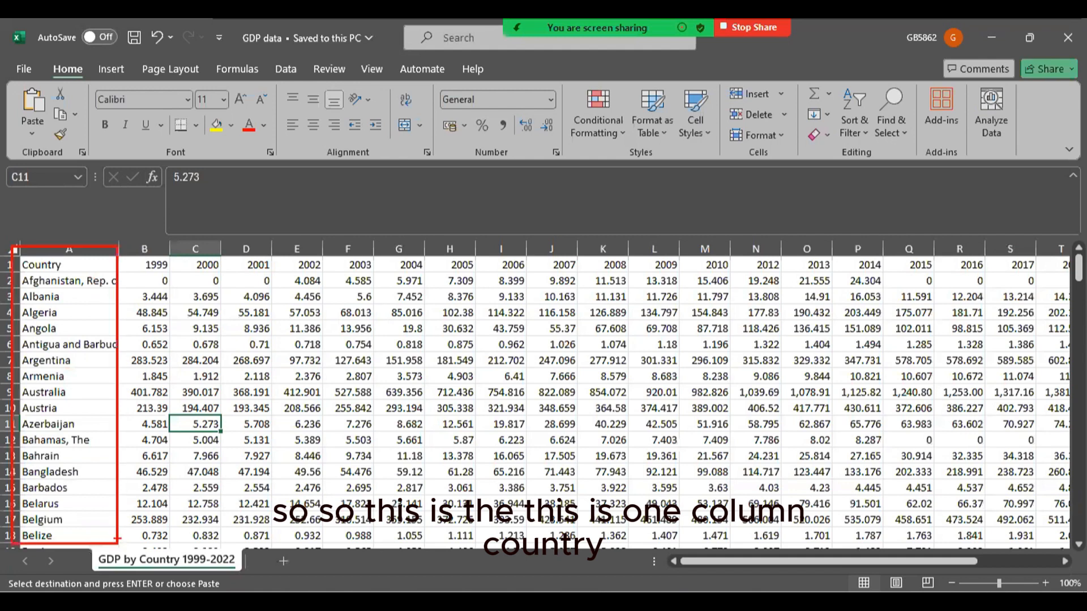
mouse_move(131, 240)
mouse_down()
mouse_move(159, 250)
mouse_move(173, 538)
mouse_up()
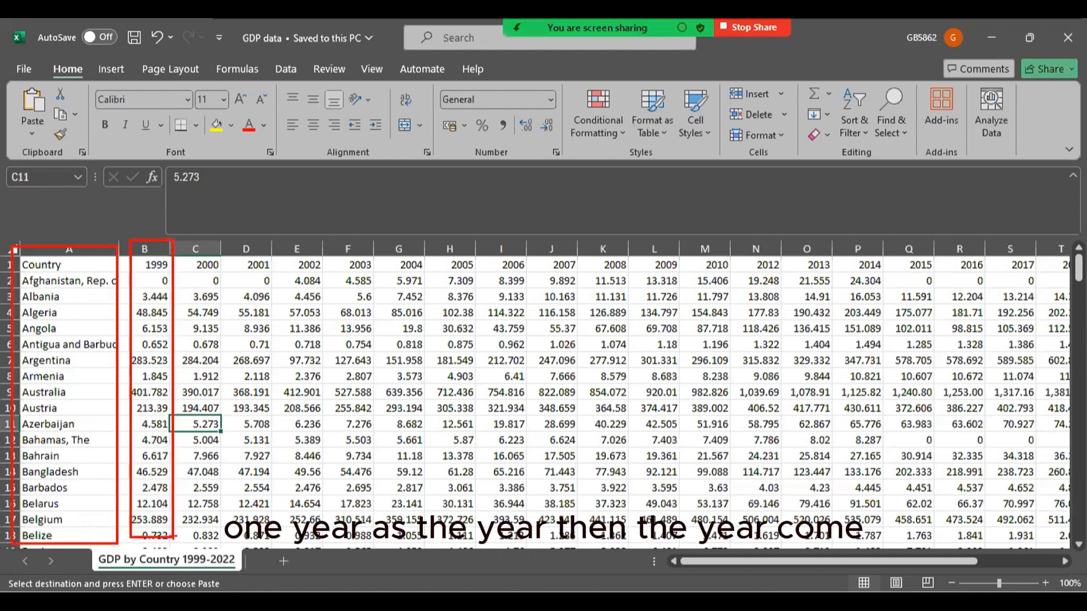
drag(154, 274, 156, 488)
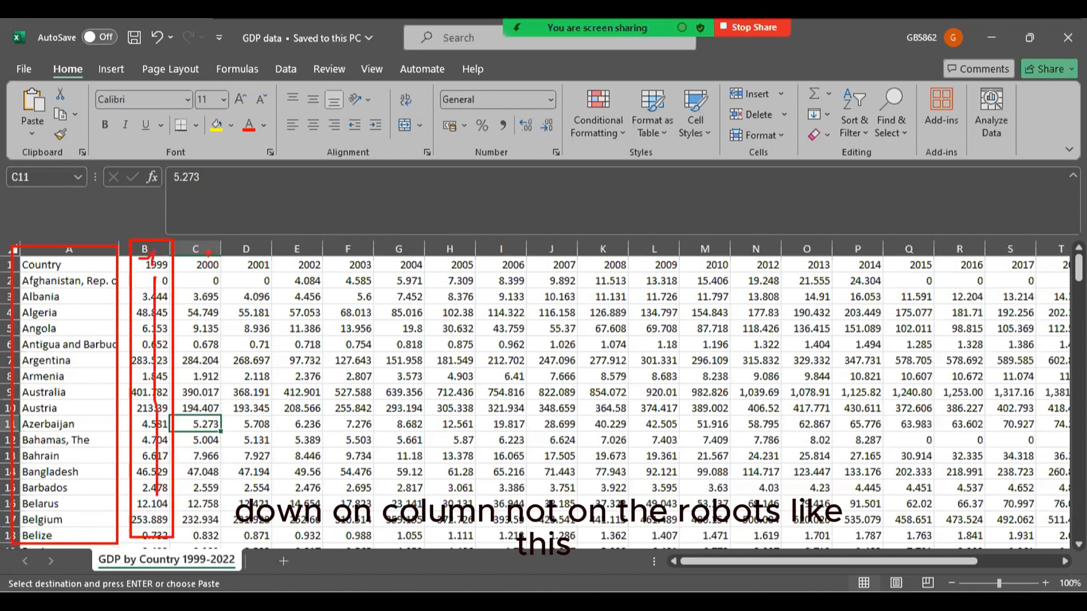
drag(208, 253, 738, 230)
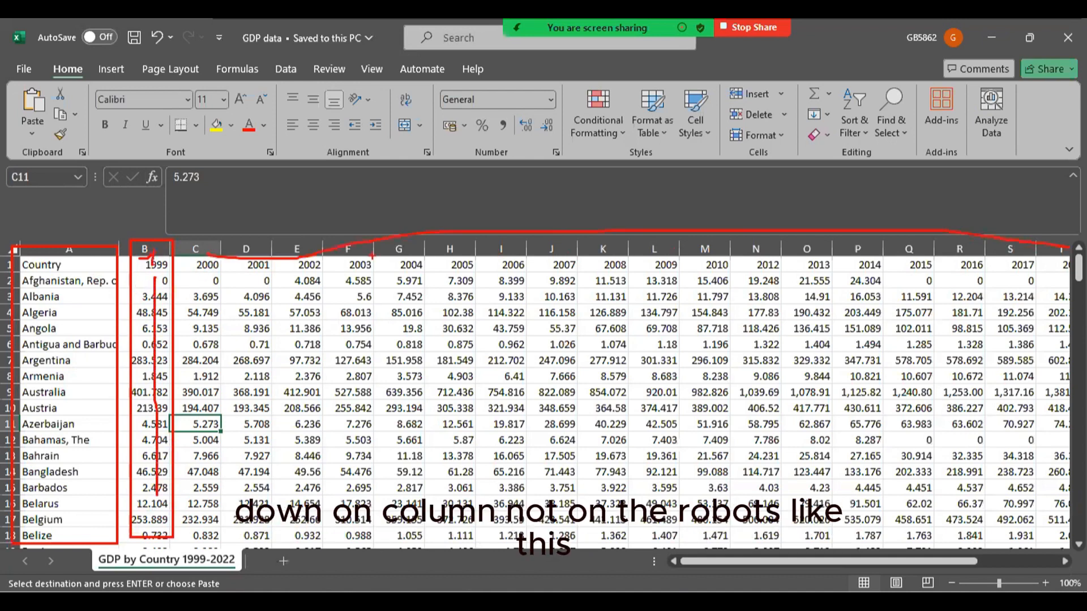
mouse_move(180, 241)
mouse_down()
mouse_move(234, 274)
mouse_move(226, 296)
mouse_move(247, 522)
mouse_up()
drag(294, 284, 524, 283)
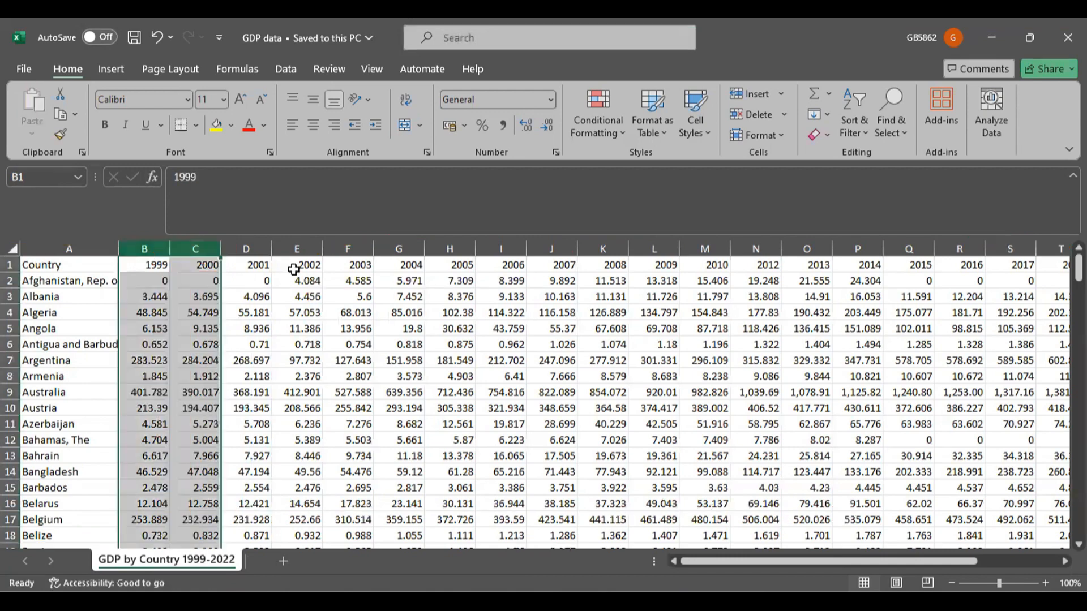
Step: Insert two blank columns before the 1999 column and head them Year and GDP
right_click(177, 241)
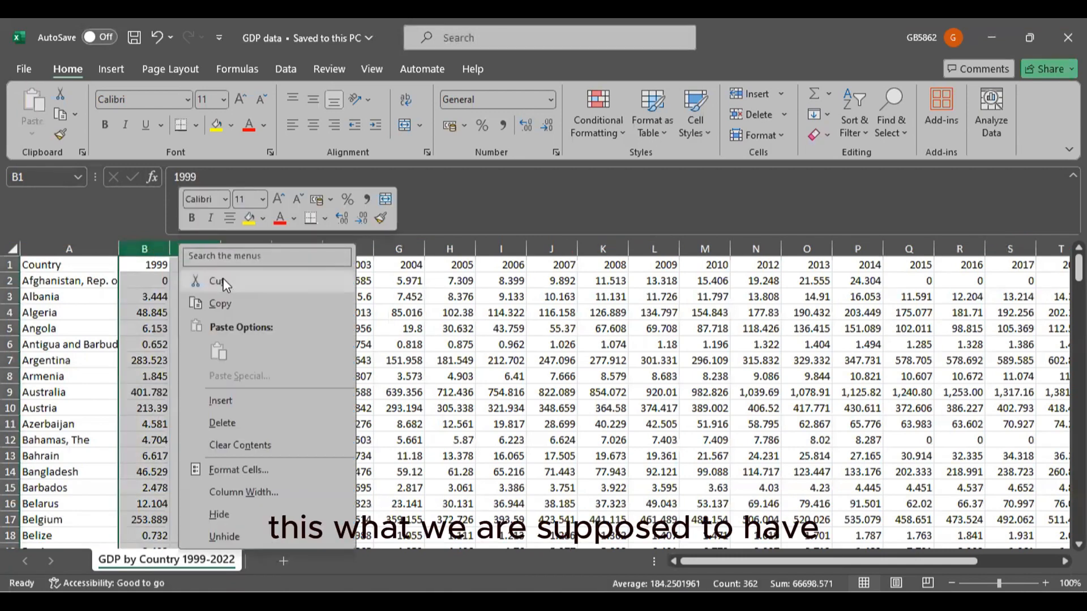
click(231, 399)
click(171, 264)
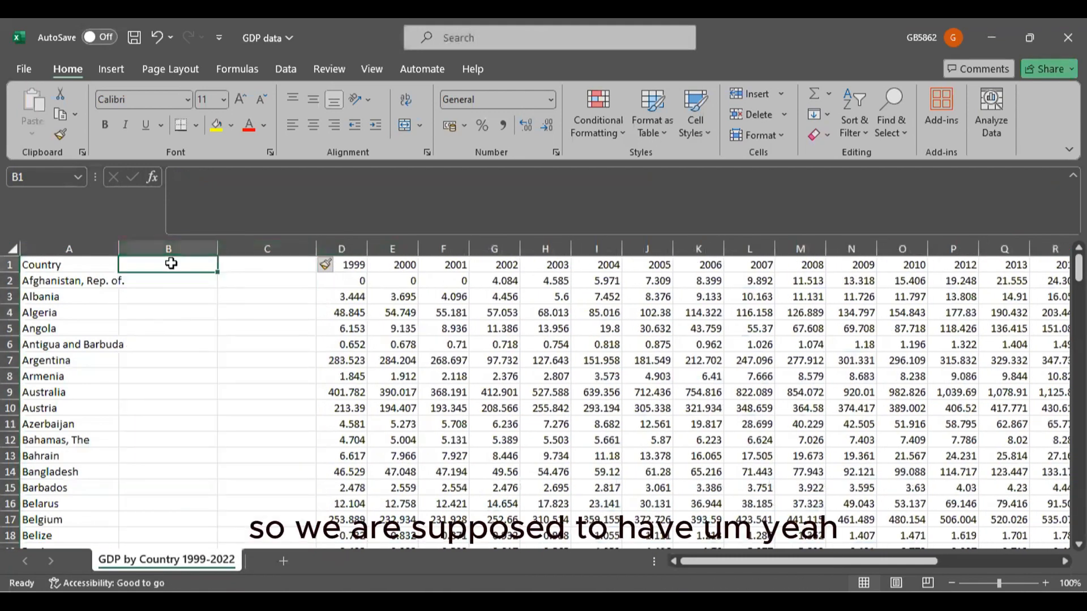
text(Year)
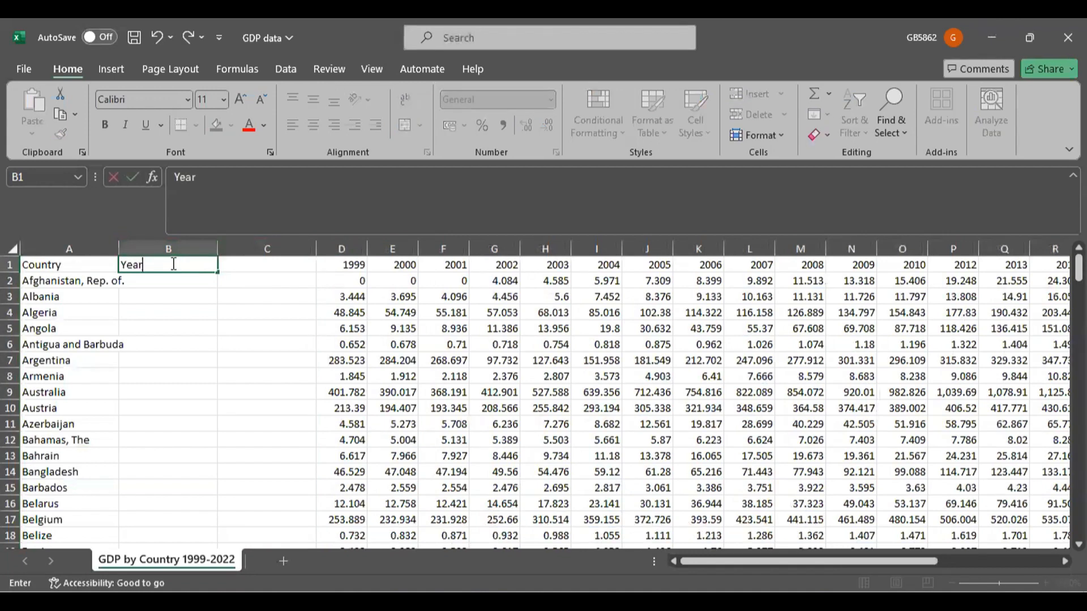
key(Tab)
text(GDP)
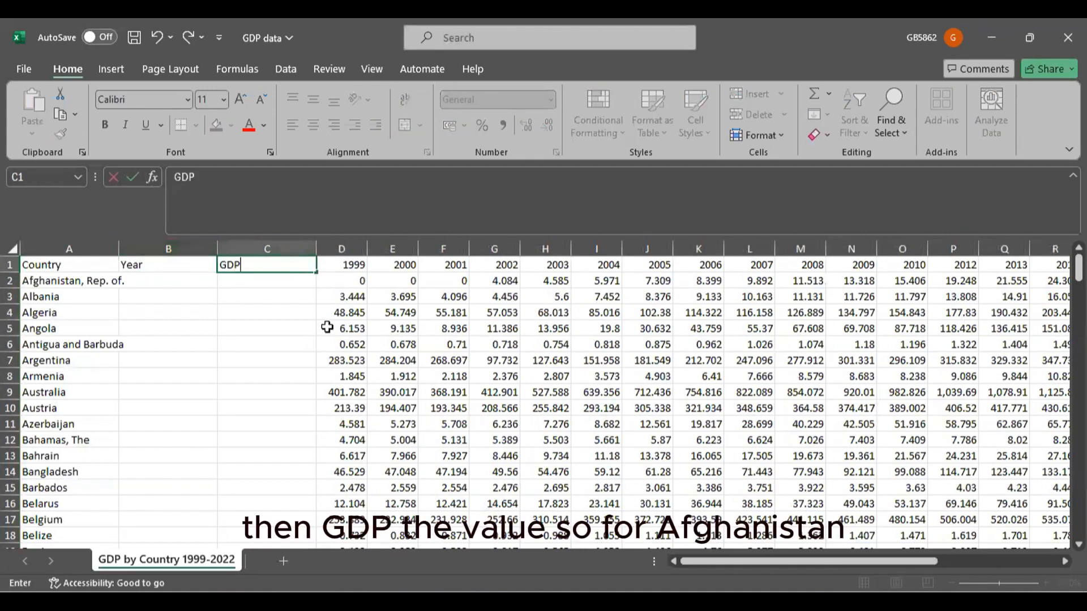
click(359, 331)
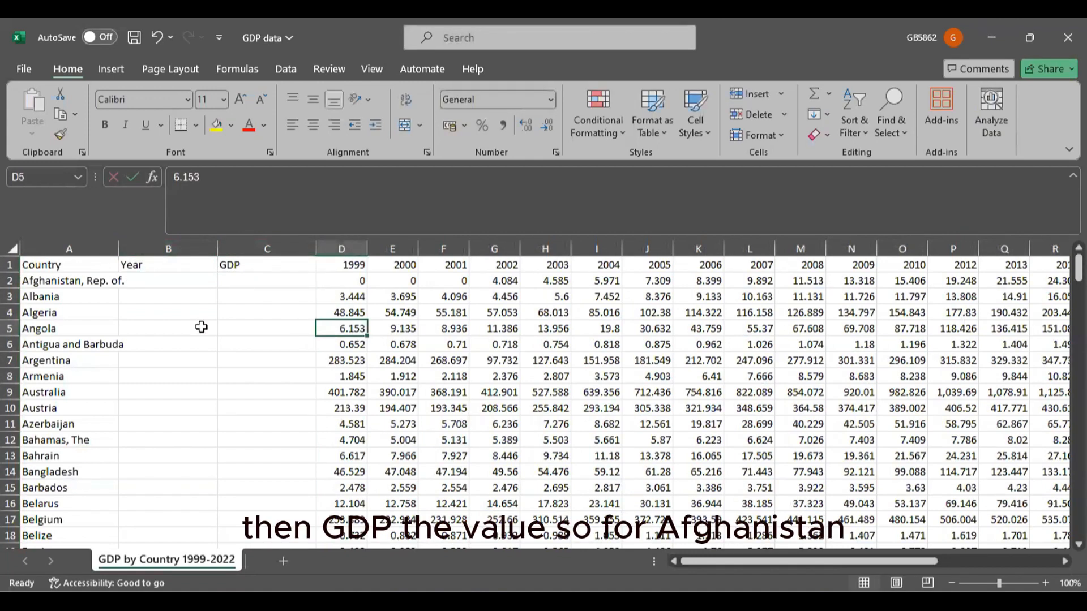
Step: Compare the 1999, 2006 and 2010 year headings with the GDP values beneath them for Afghanistan
click(86, 281)
click(354, 264)
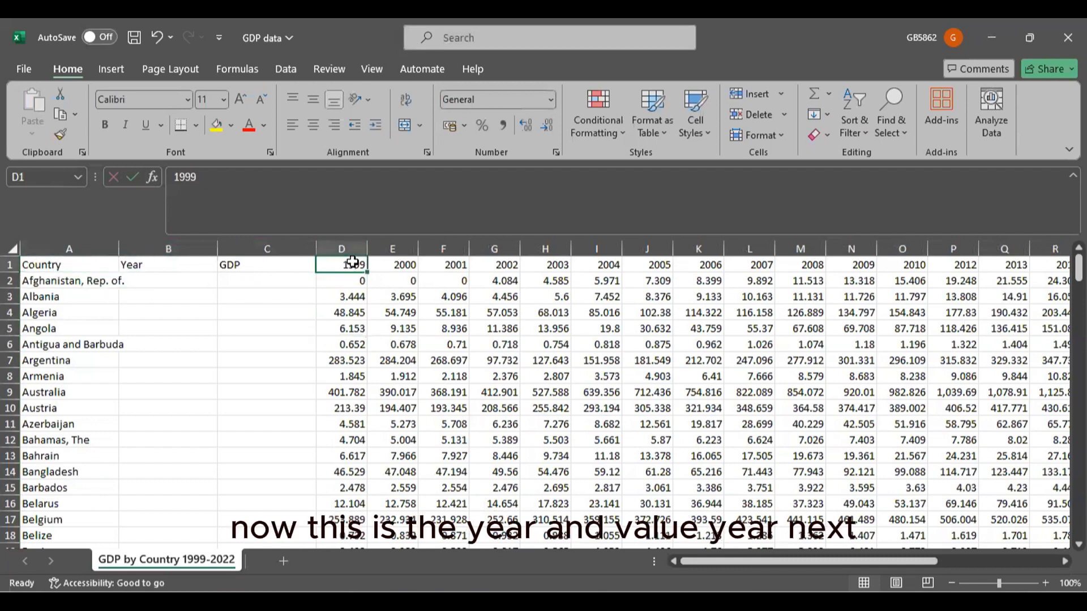
click(357, 279)
click(356, 266)
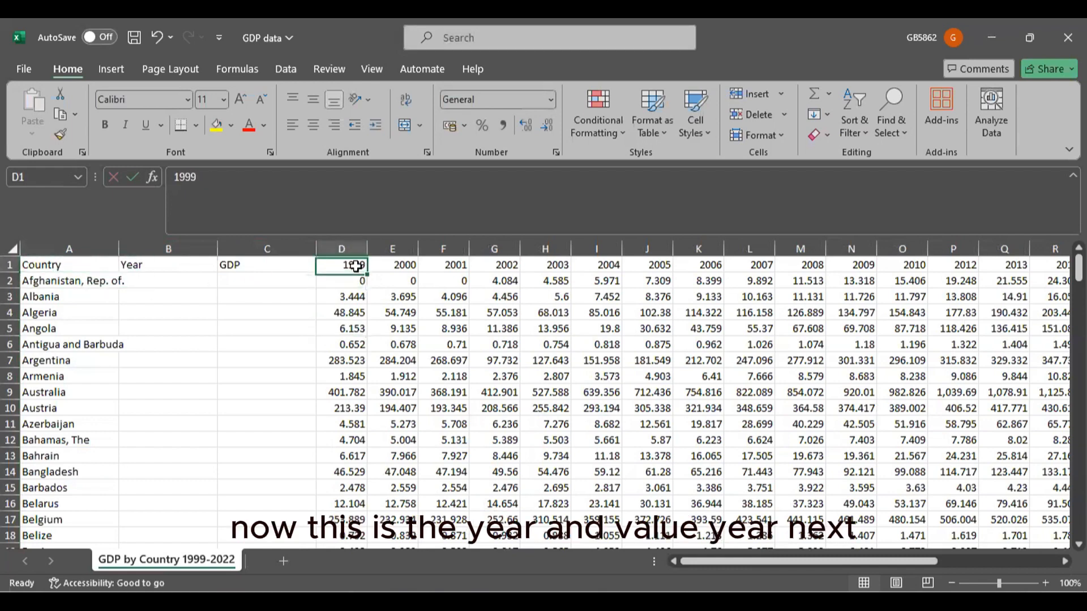
click(356, 281)
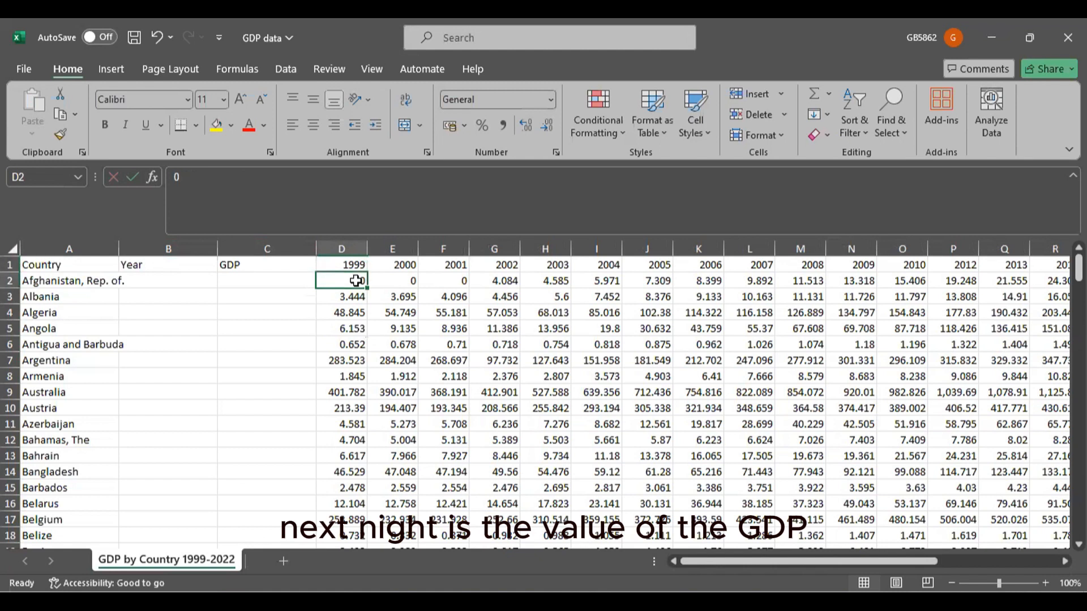
click(710, 269)
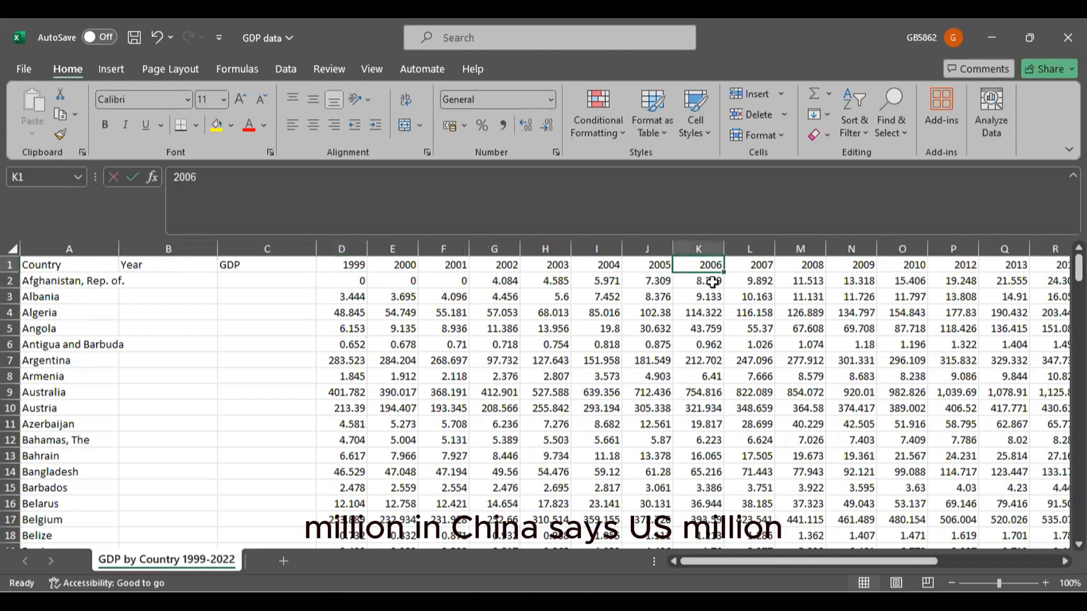
click(712, 282)
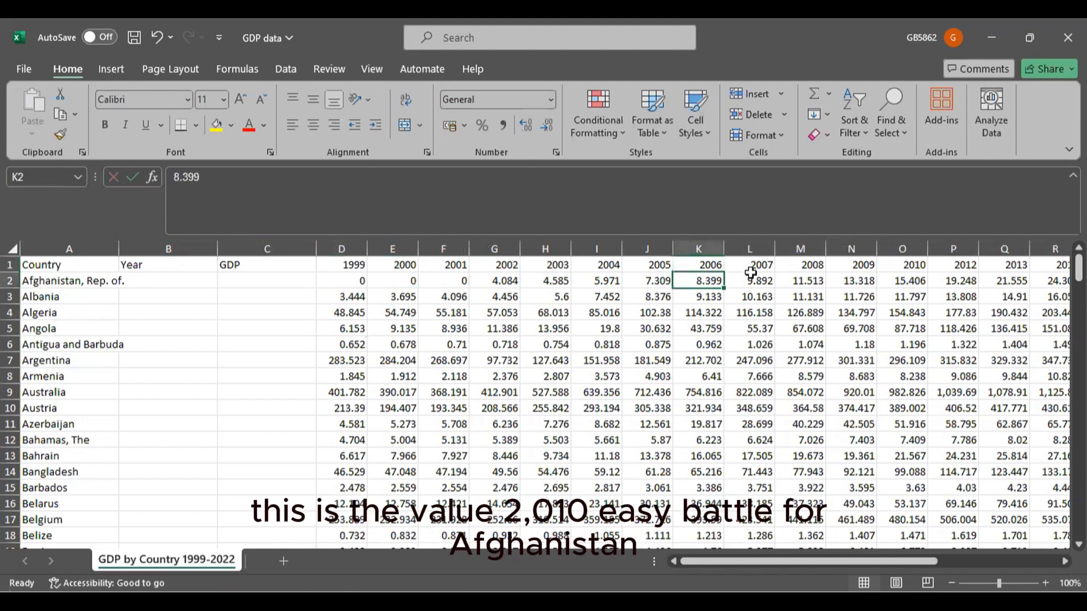
click(908, 266)
click(906, 281)
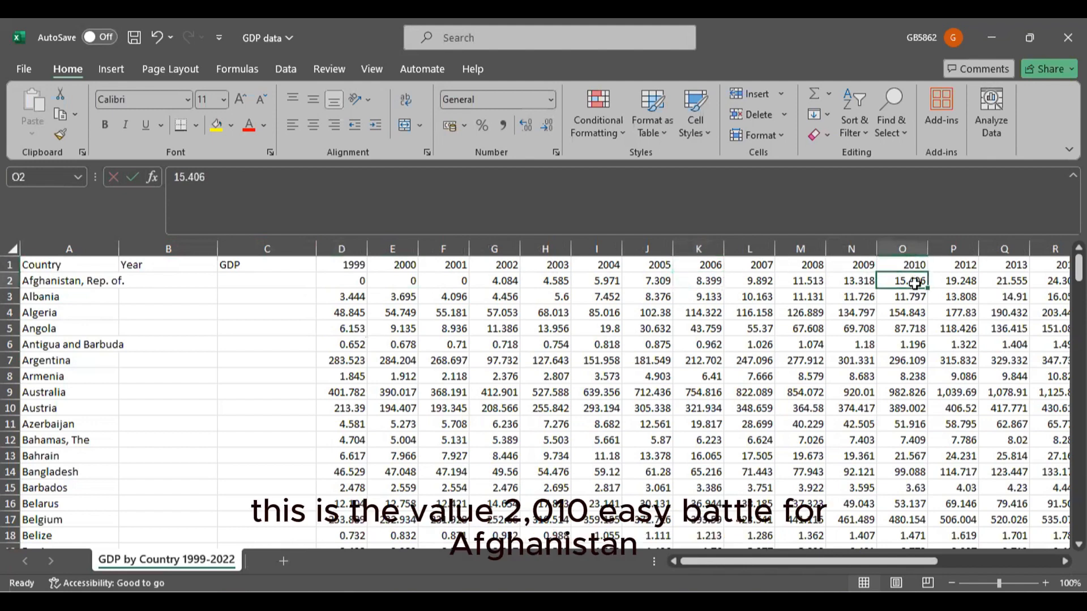
Step: Copy the 1999 to 2022 headings with Afghanistan's values and paste them transposed under Year and GDP, starting at B2
drag(351, 266, 970, 283)
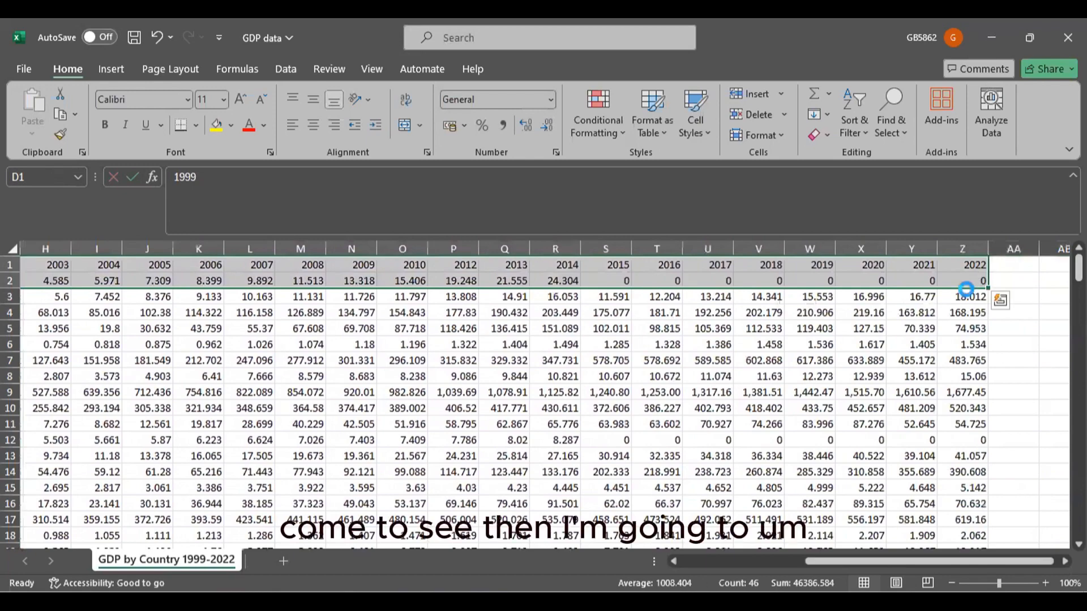
key(ctrl+c)
drag(842, 562, 651, 552)
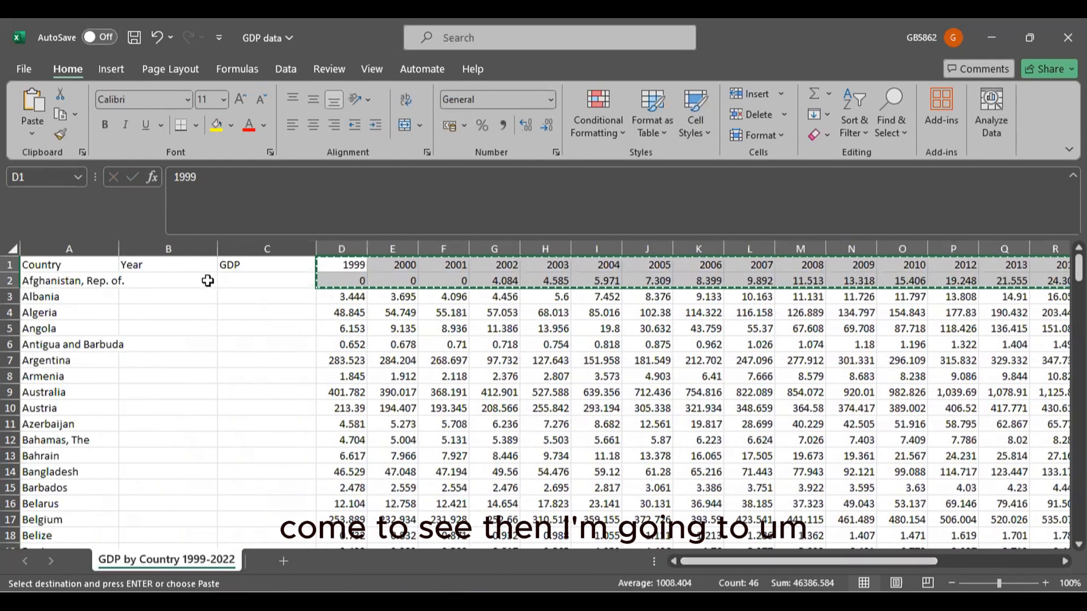
click(184, 279)
right_click(184, 280)
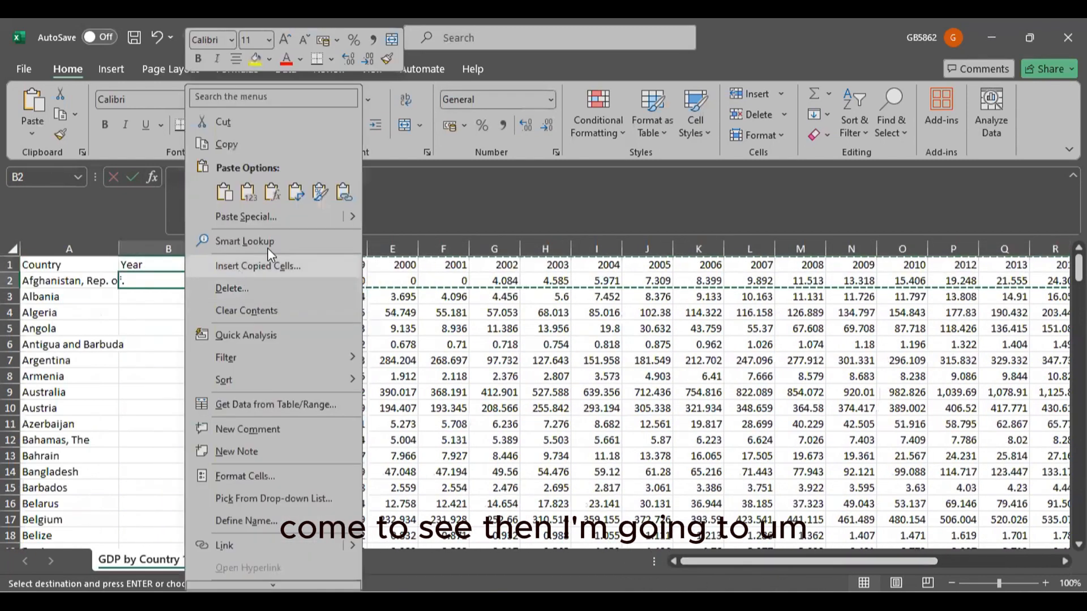
click(292, 200)
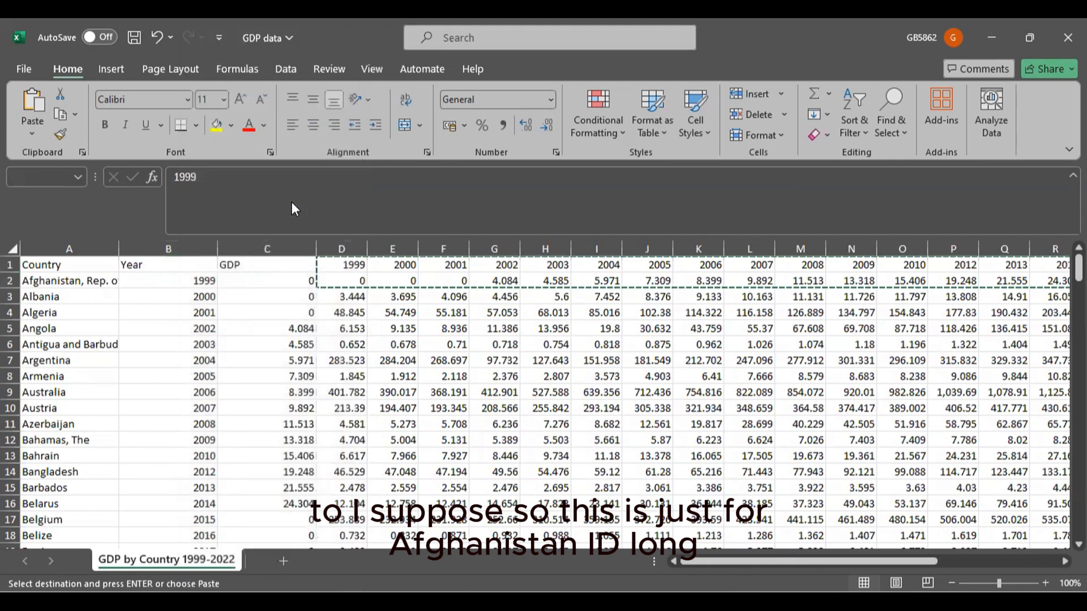
Step: Examine the long Year and GDP list for Afghanistan against the wide layout of the original year columns
scroll(298, 358, down, 2)
scroll(299, 357, up, 2)
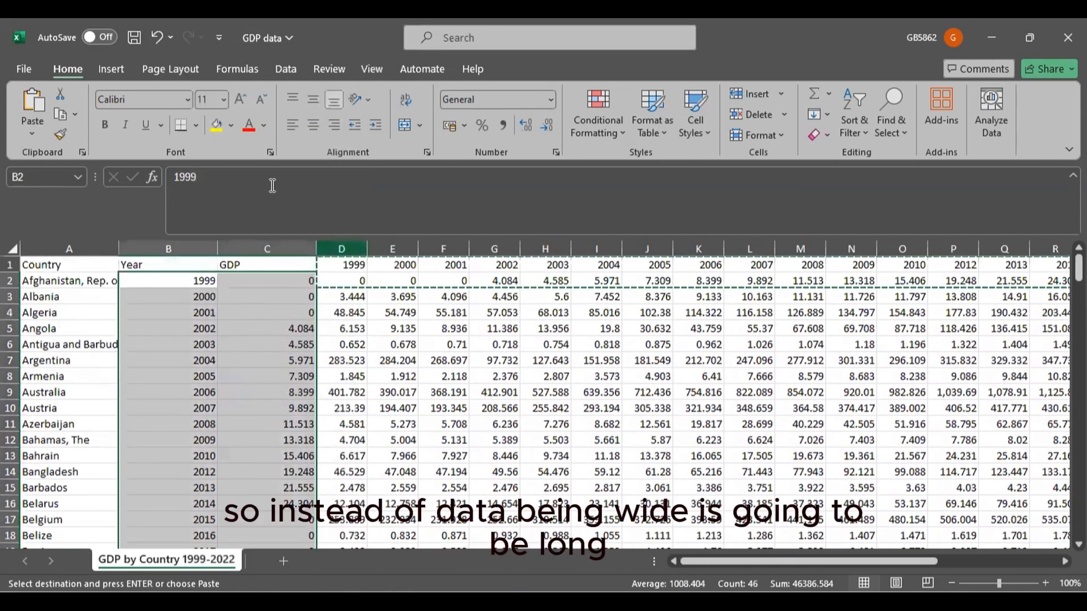
mouse_move(220, 187)
mouse_down()
mouse_move(707, 273)
mouse_move(1066, 254)
mouse_move(1083, 274)
mouse_up()
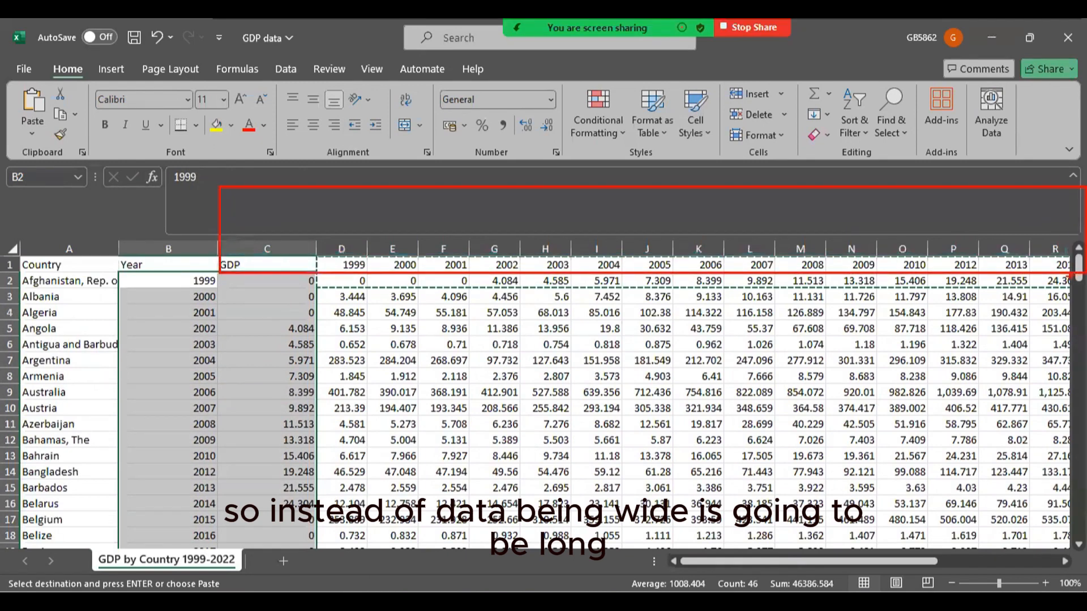
mouse_move(44, 127)
mouse_down()
mouse_move(140, 363)
mouse_move(162, 565)
mouse_up()
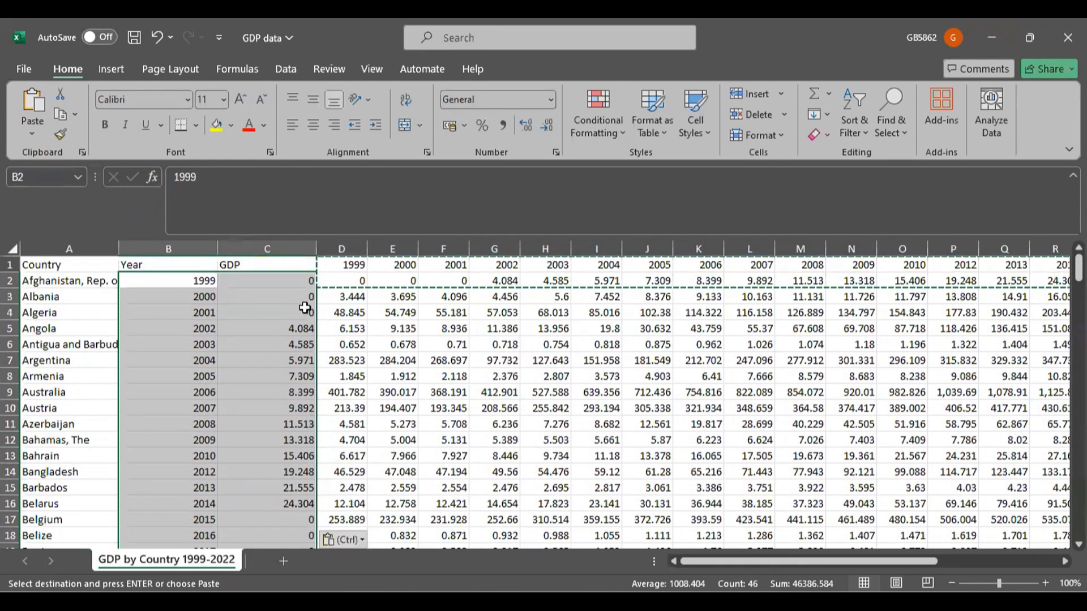
scroll(305, 308, down, 1)
scroll(295, 310, up, 1)
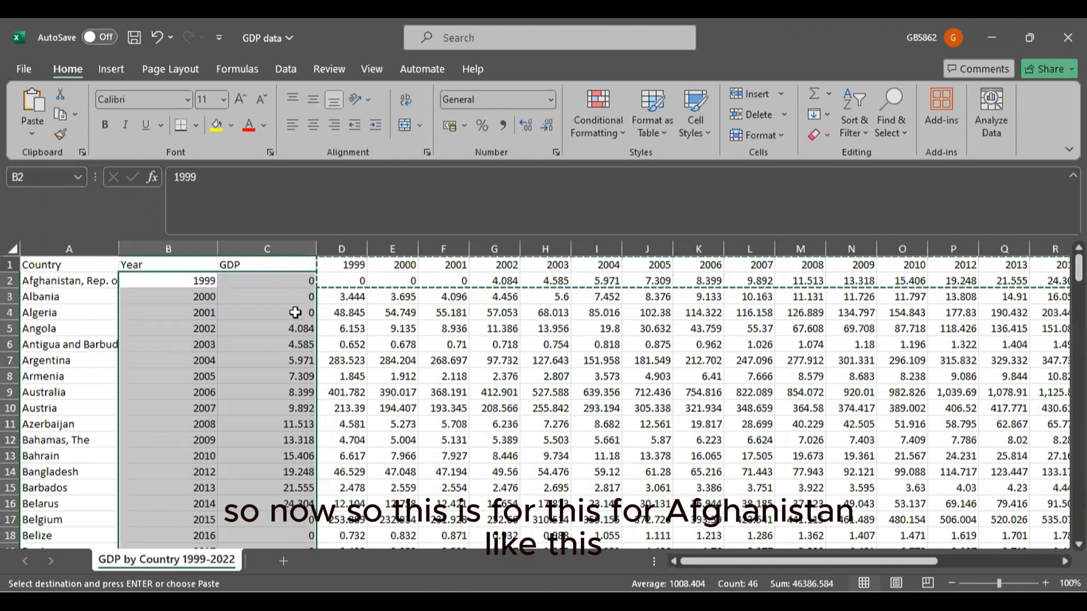
scroll(295, 312, down, 3)
scroll(295, 313, up, 3)
Step: Fill Afghanistan, Rep. of. down the Country column beside its year rows, and mark out the row blocks below for further countries
click(99, 282)
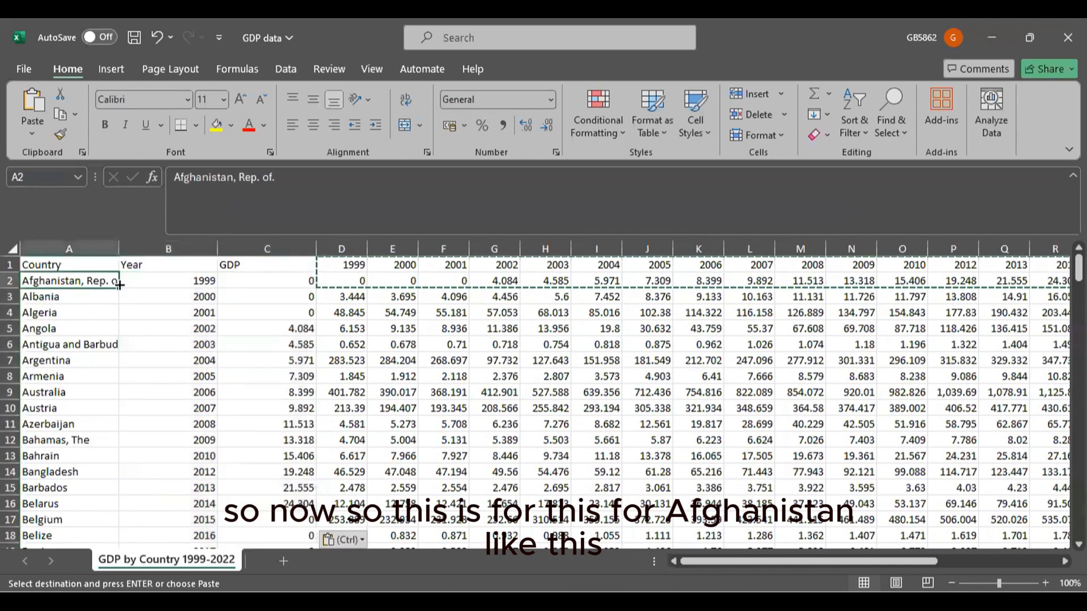
drag(121, 289, 294, 507)
scroll(255, 453, down, 3)
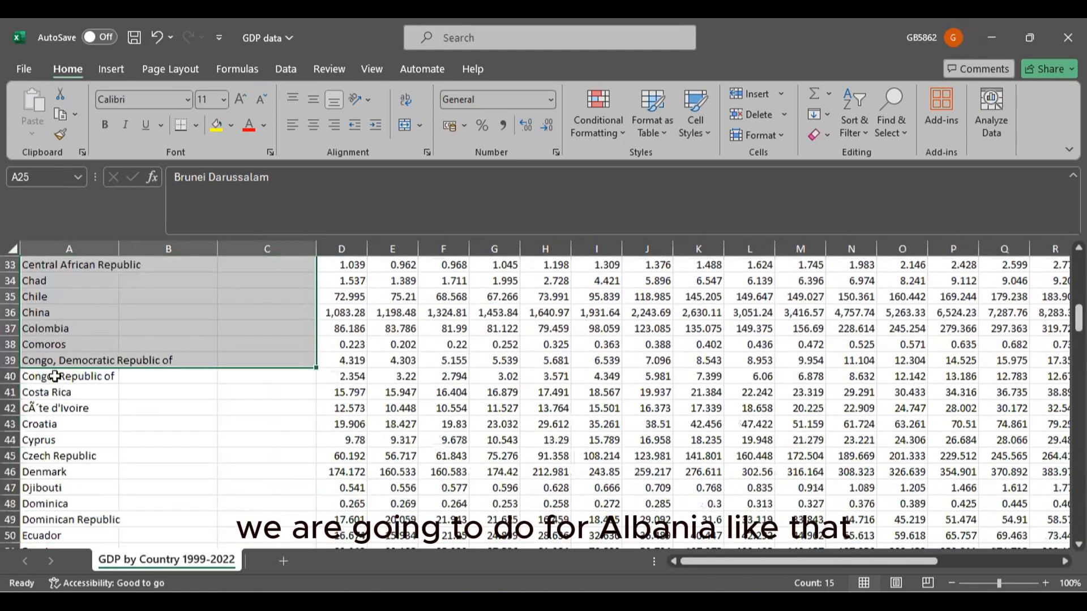
drag(57, 376, 272, 518)
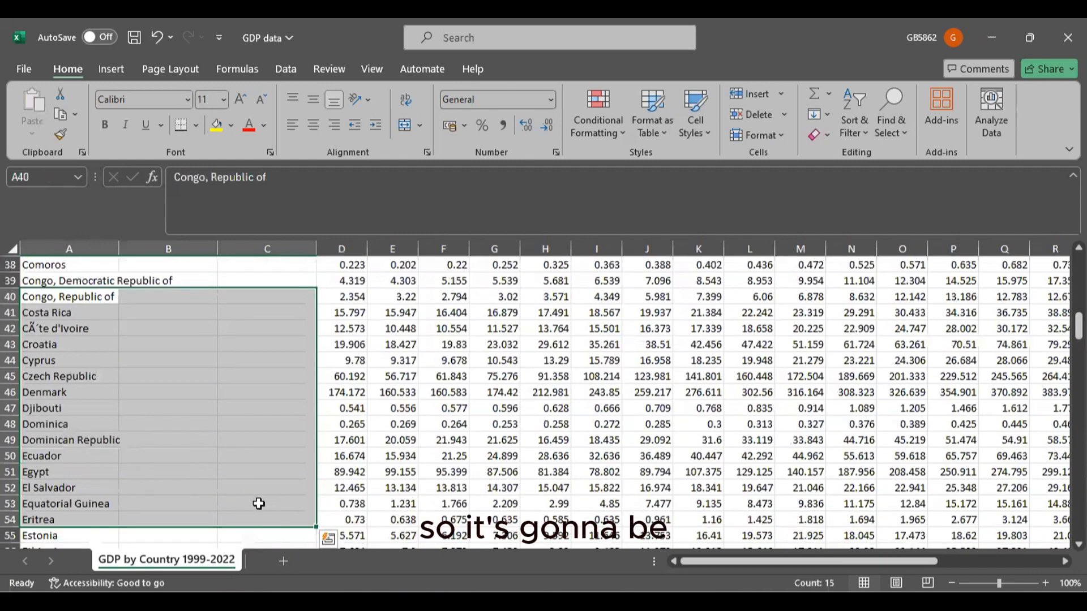
Step: Return to the top of the worksheet and mark out the manually built Country, Year and GDP columns
scroll(261, 498, up, 5)
scroll(264, 491, up, 7)
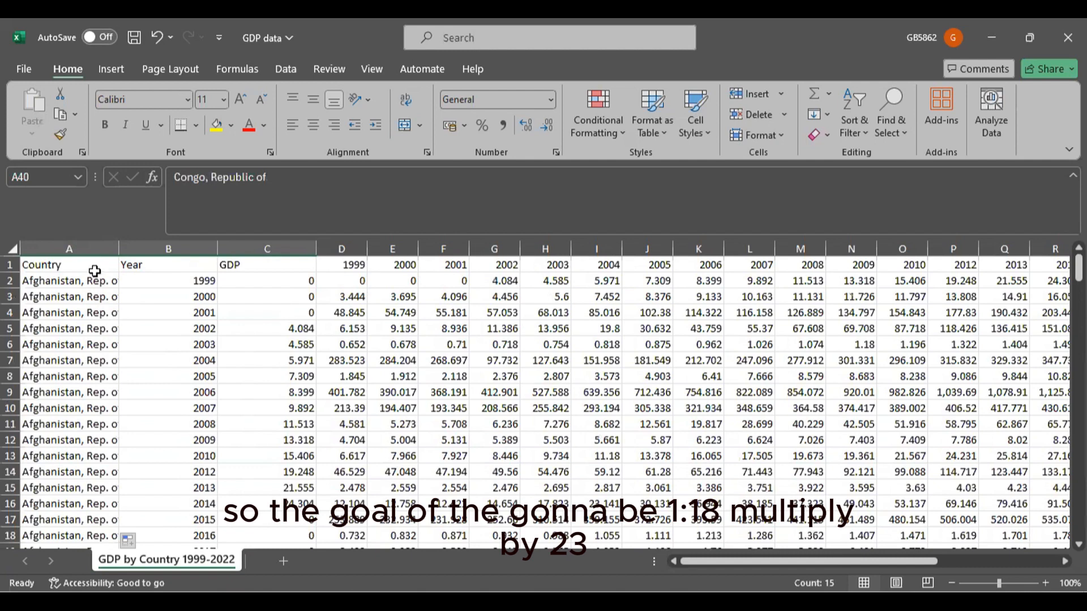
click(94, 271)
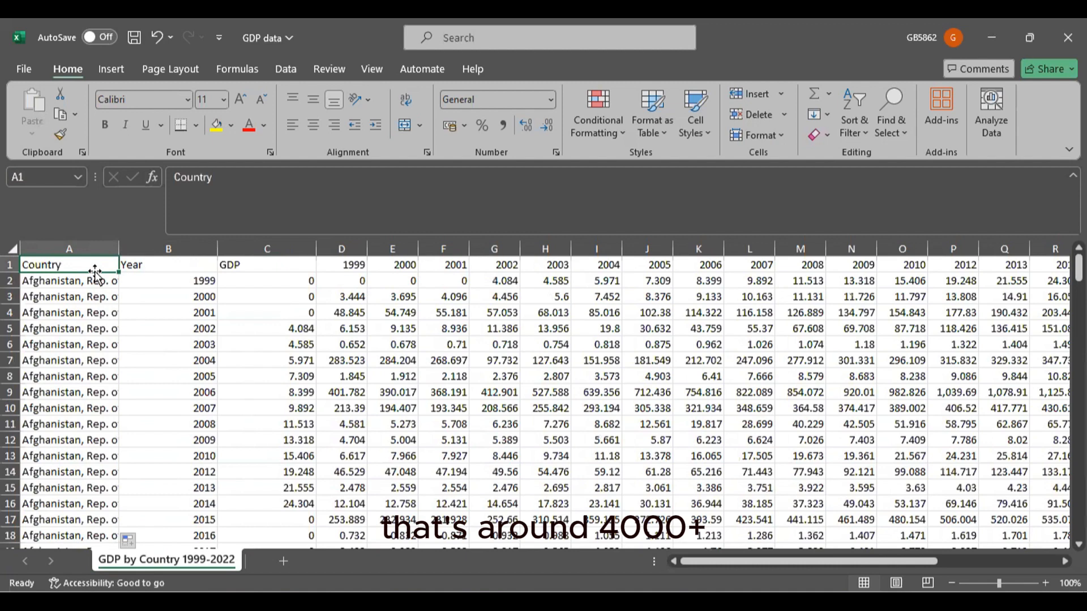
drag(42, 247, 267, 246)
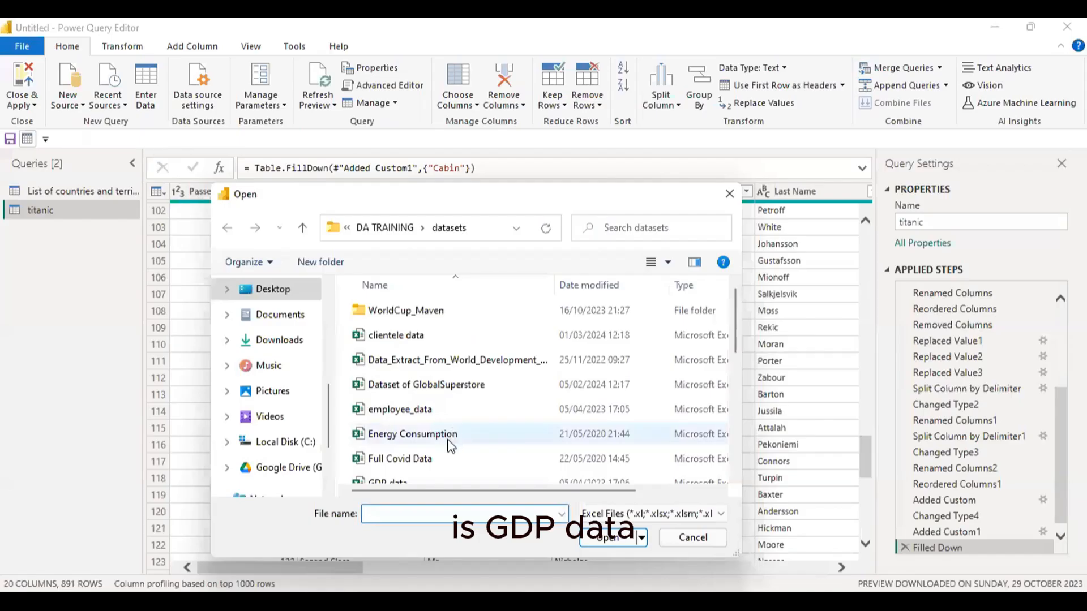
Step: Switch to Power Query Editor and import the GDP by Country 1999-2022 sheet from the GDP data workbook
scroll(433, 463, down, 1)
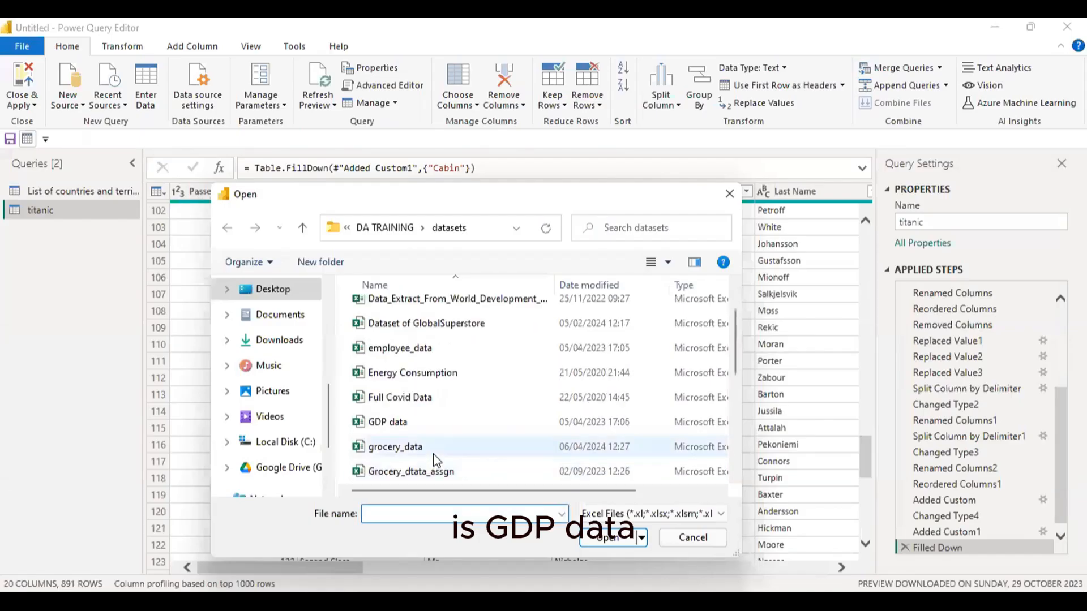
double_click(440, 423)
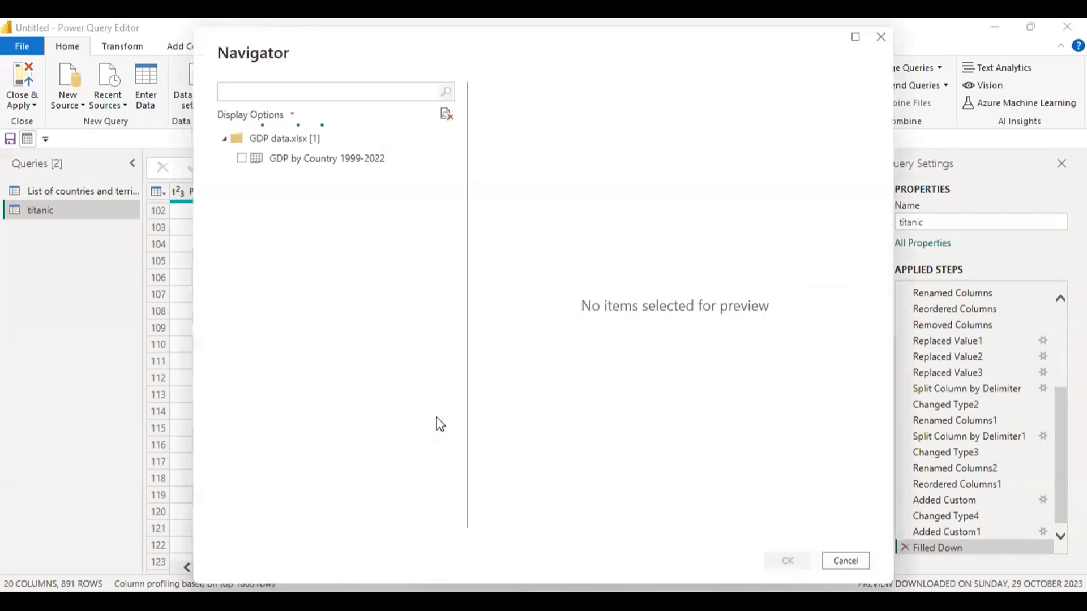
click(243, 158)
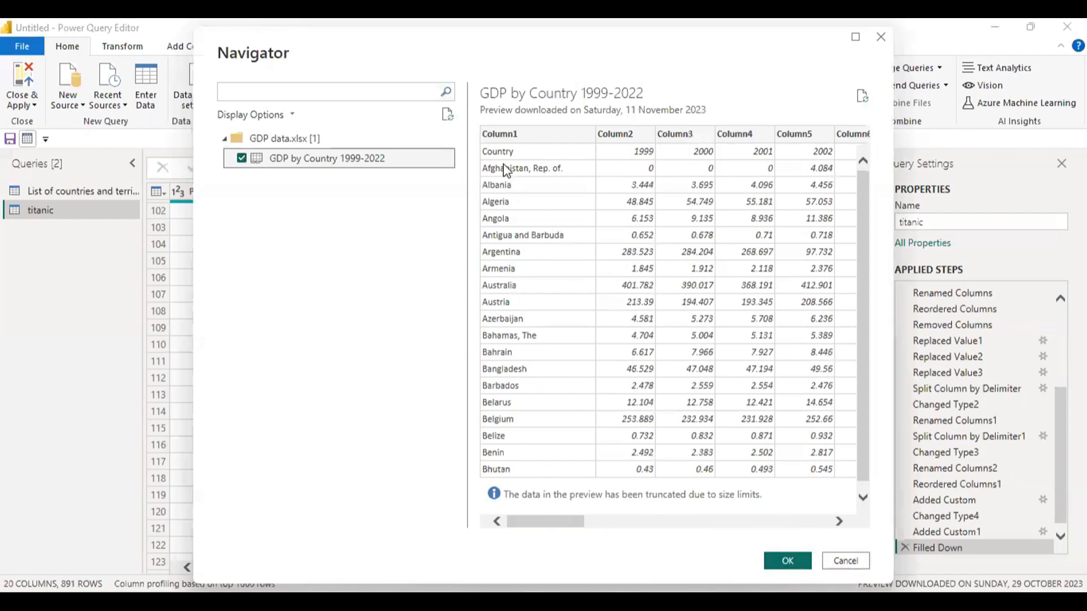
key(ctrl+2)
drag(473, 122, 847, 133)
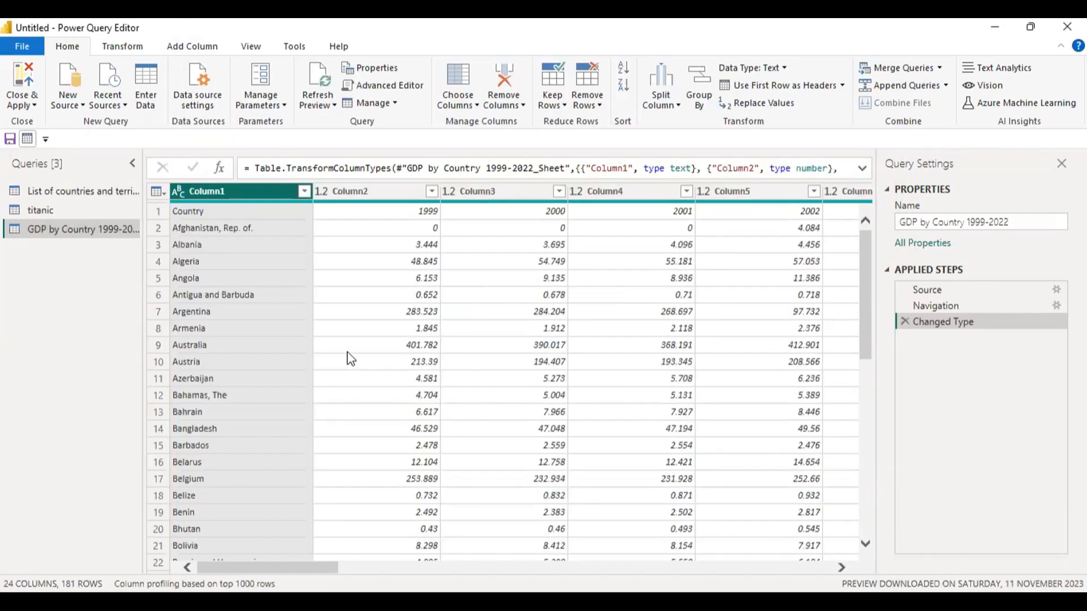
Step: Examine the imported GDP table, comparing its generic column names with the Country and year labels in the first row
scroll(271, 328, down, 5)
scroll(270, 342, down, 2)
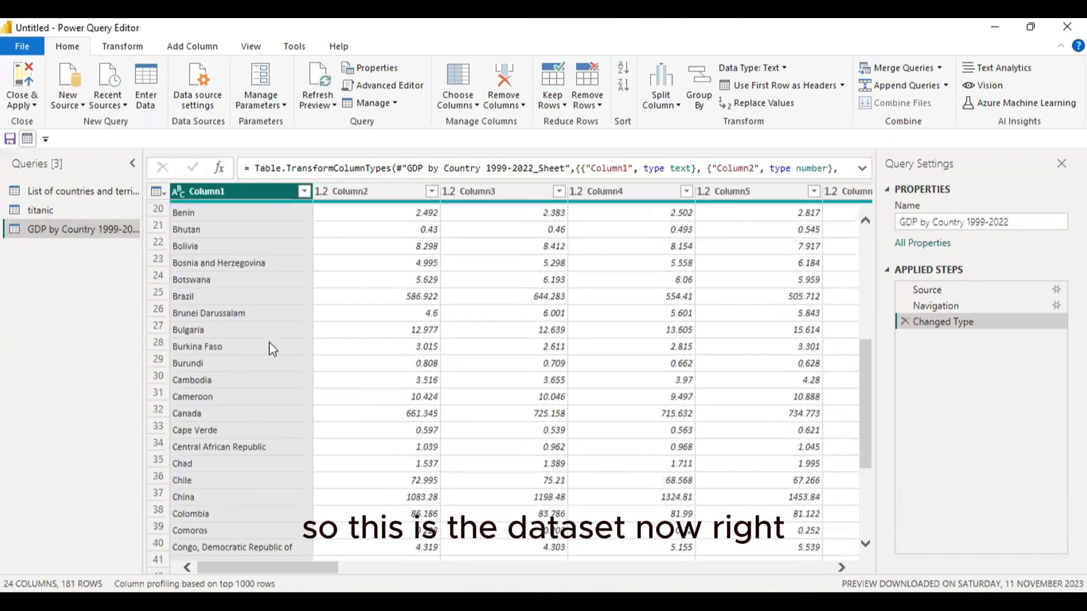
scroll(261, 337, up, 6)
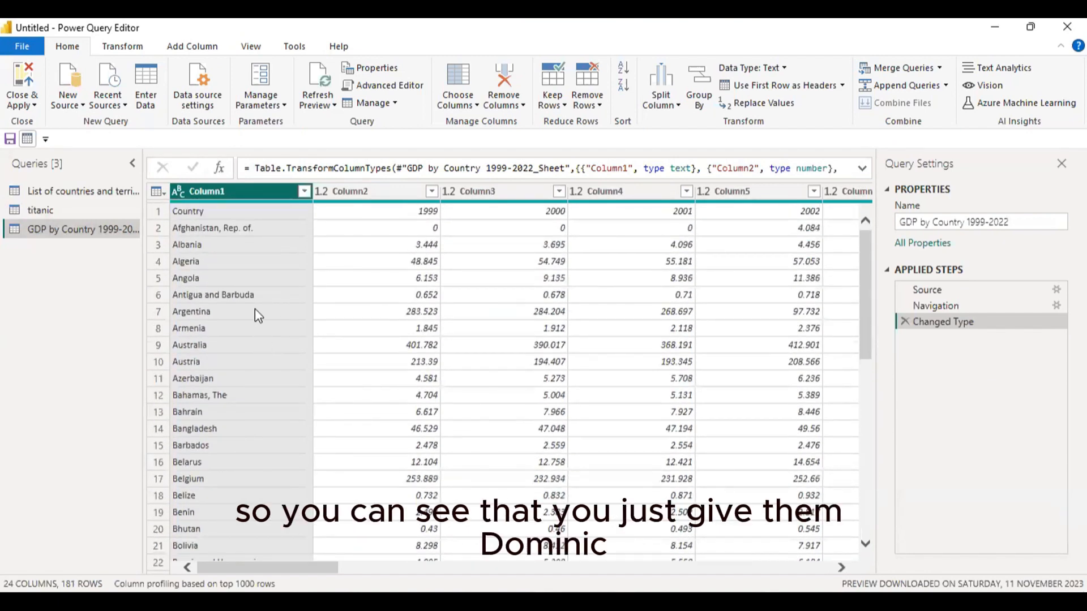
key(ctrl+2)
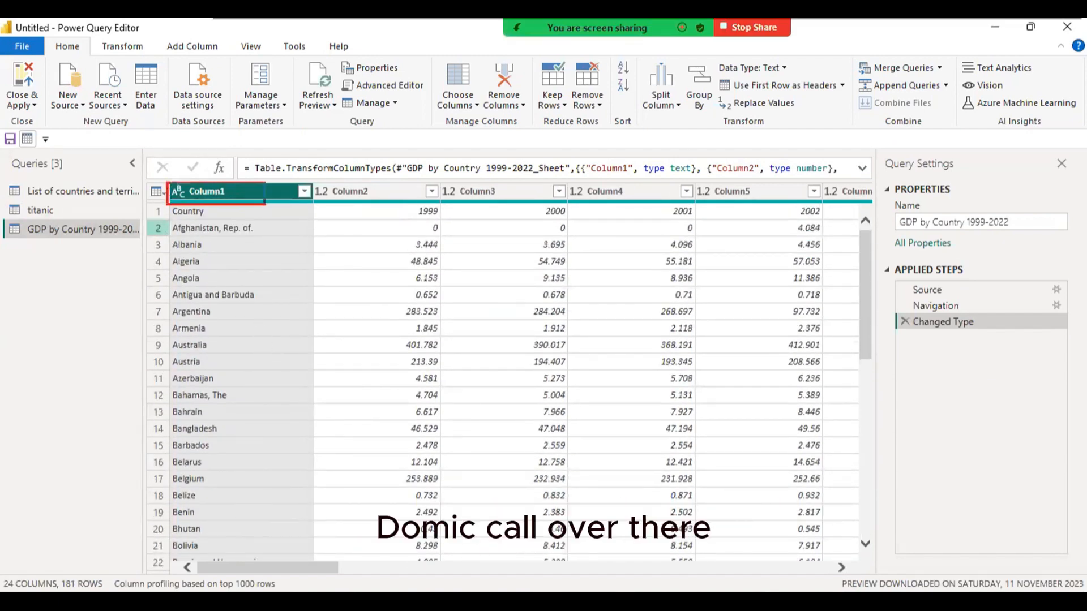
mouse_move(167, 183)
mouse_down()
mouse_move(504, 214)
mouse_move(890, 206)
mouse_up()
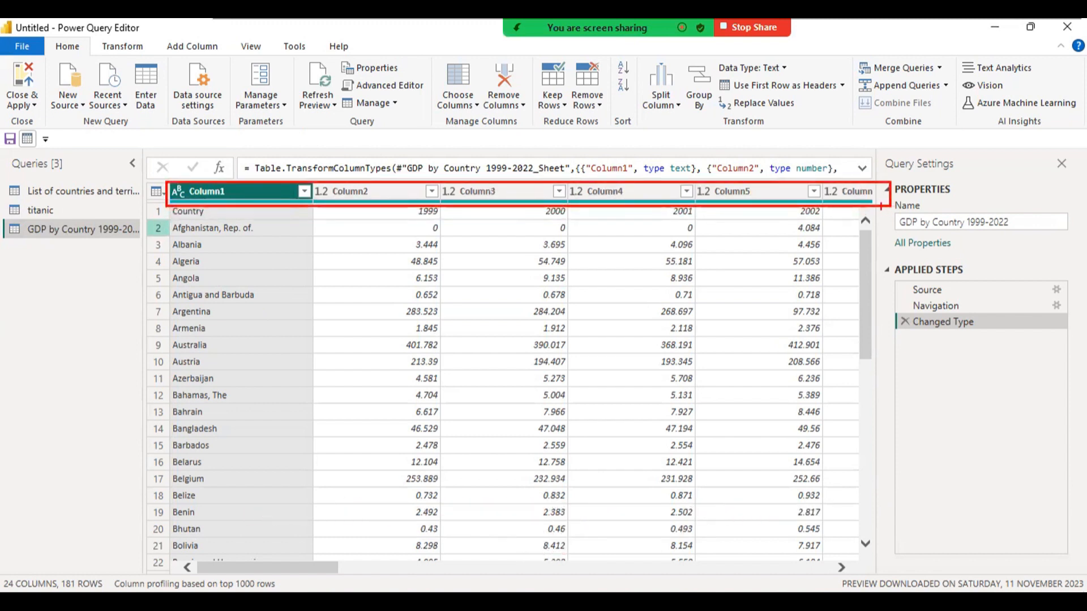
key(Escape)
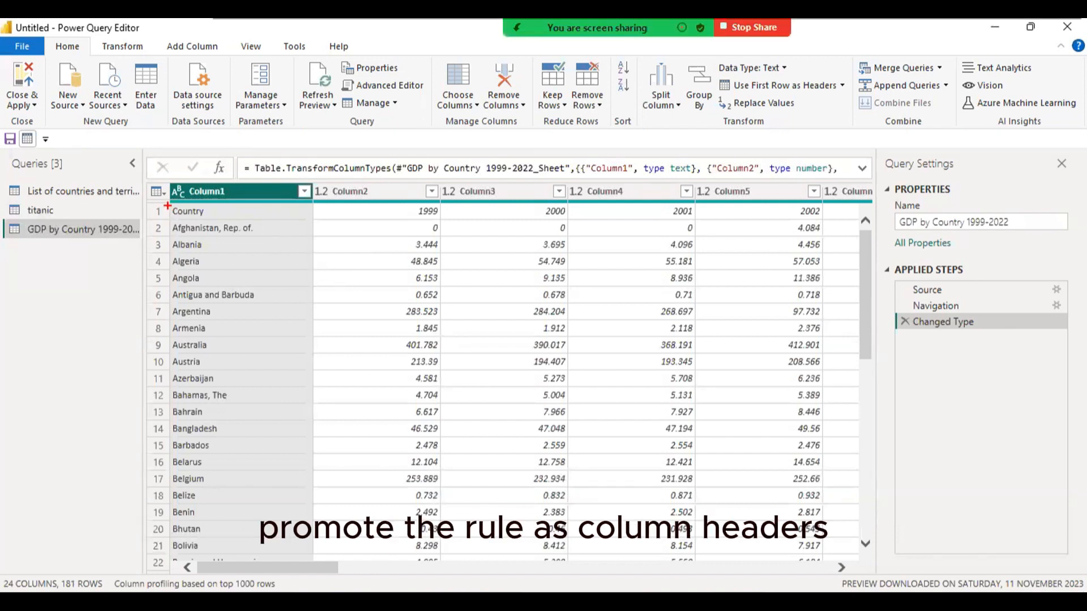
mouse_move(166, 201)
mouse_down()
mouse_move(330, 229)
mouse_move(813, 229)
mouse_move(866, 216)
mouse_up()
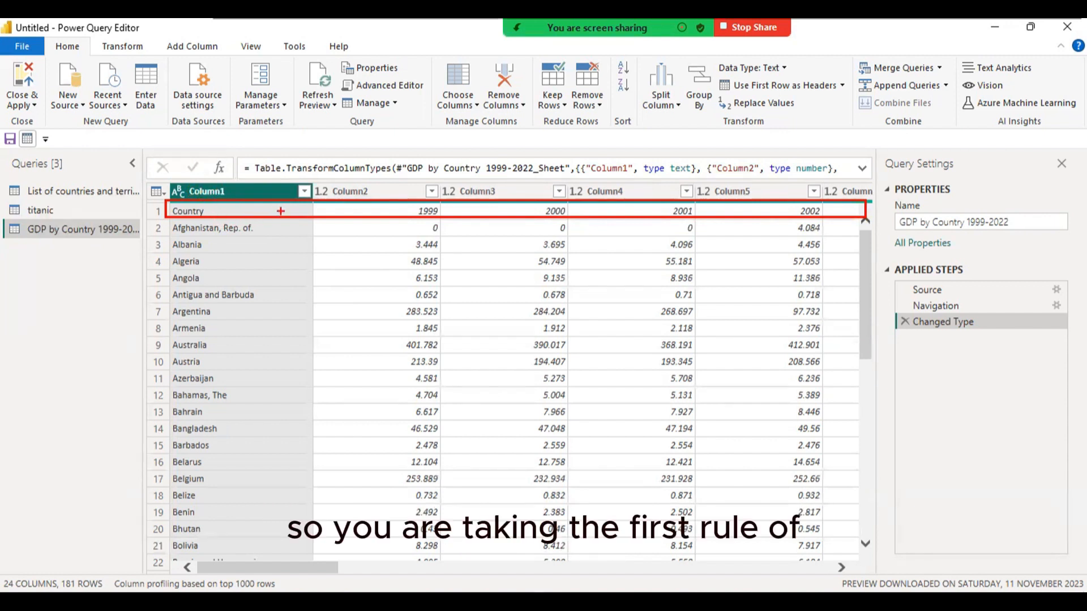
drag(268, 192, 289, 189)
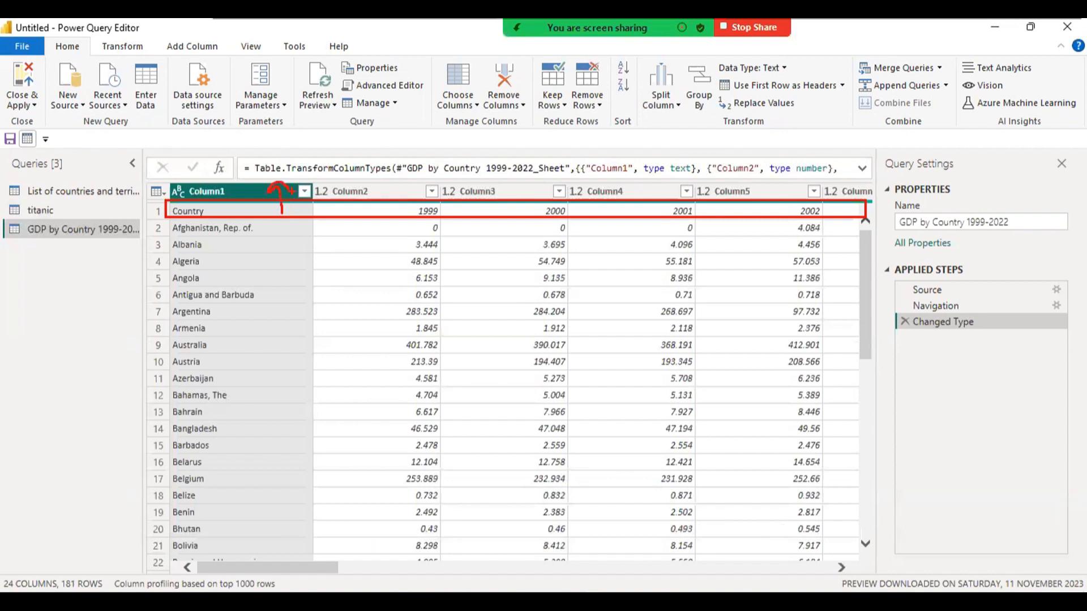
key(Escape)
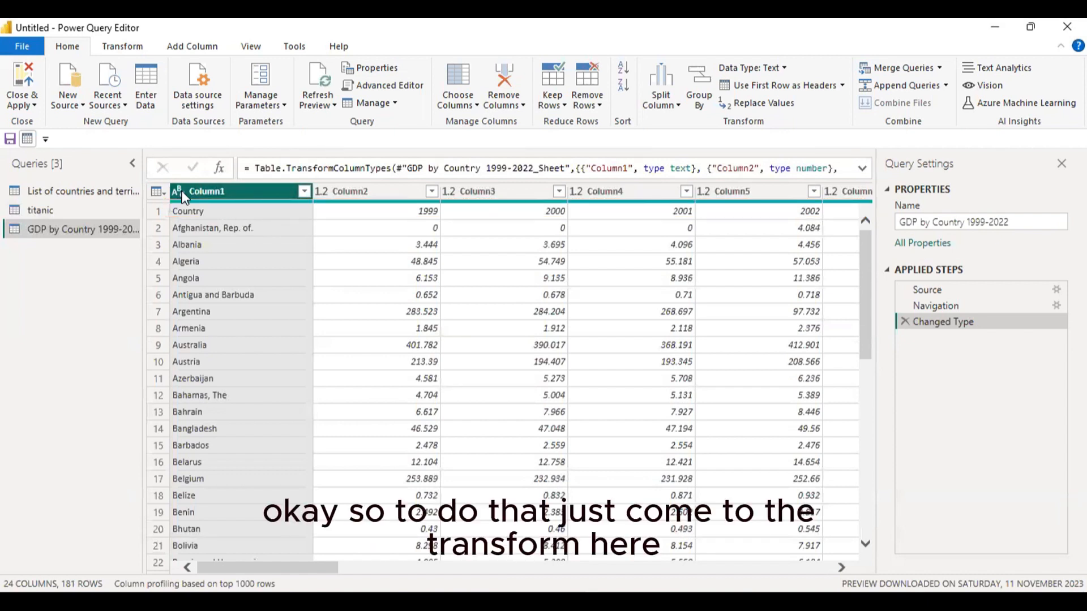
Step: Promote the first row of the GDP query to column headers
click(117, 50)
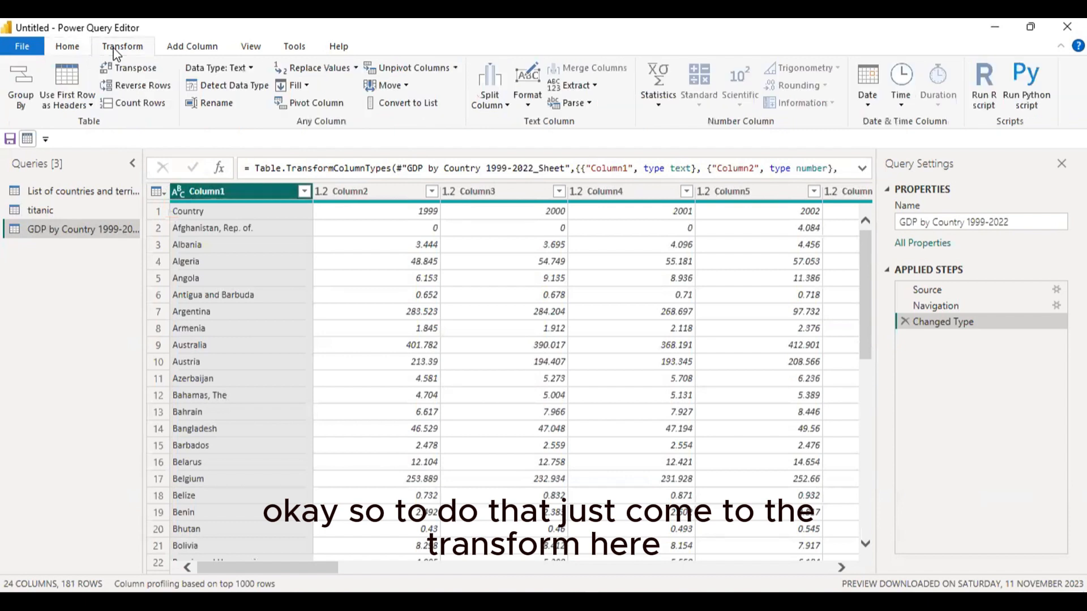
click(77, 105)
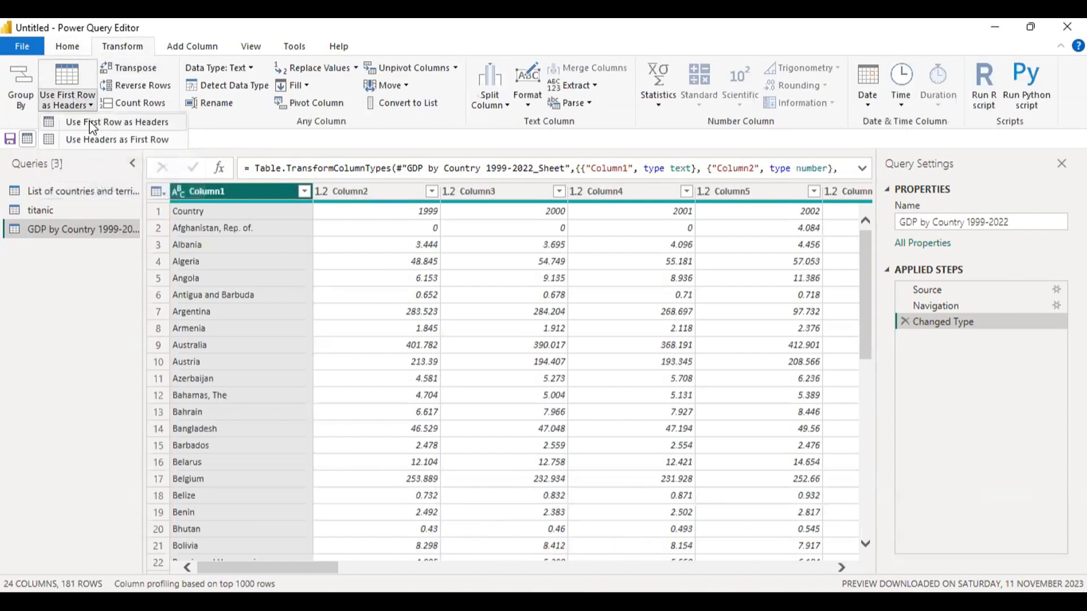
click(126, 121)
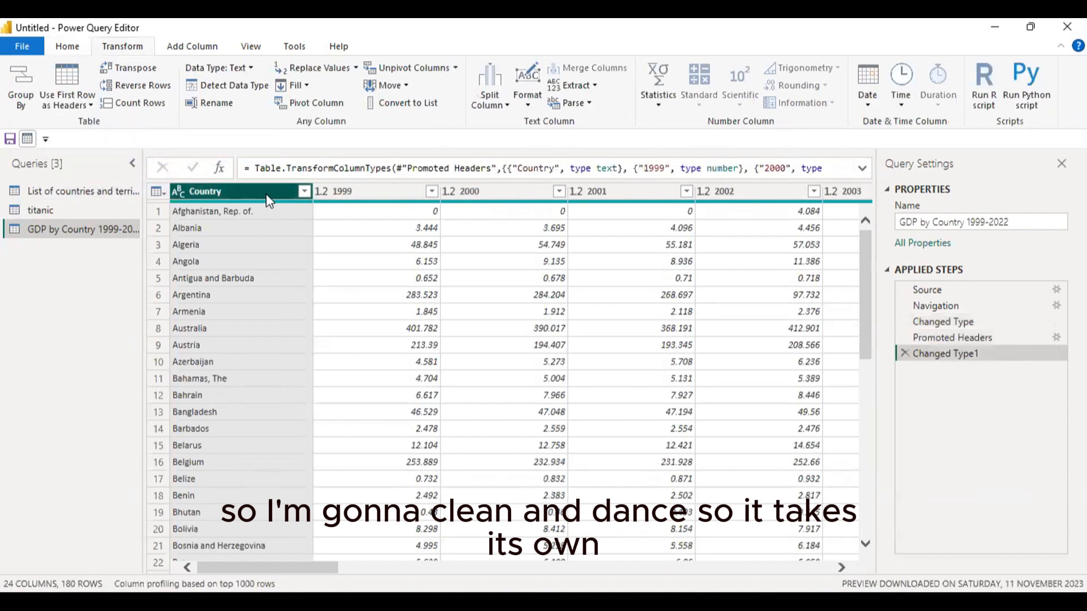
Step: Review the full history of applied steps in the titanic query, from Source to Filled Down
click(34, 211)
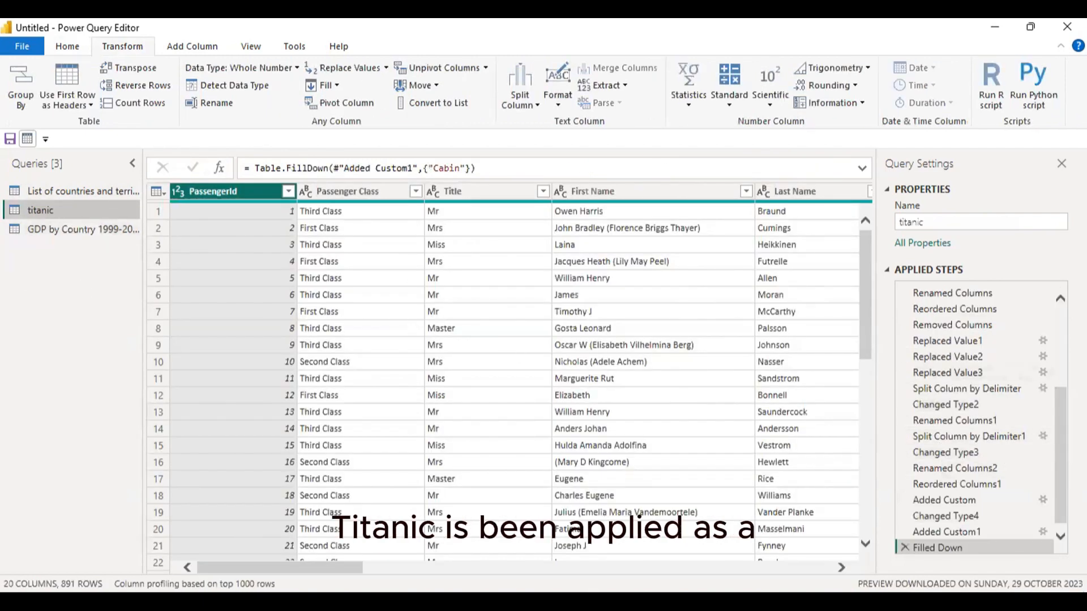
drag(1061, 427, 1058, 317)
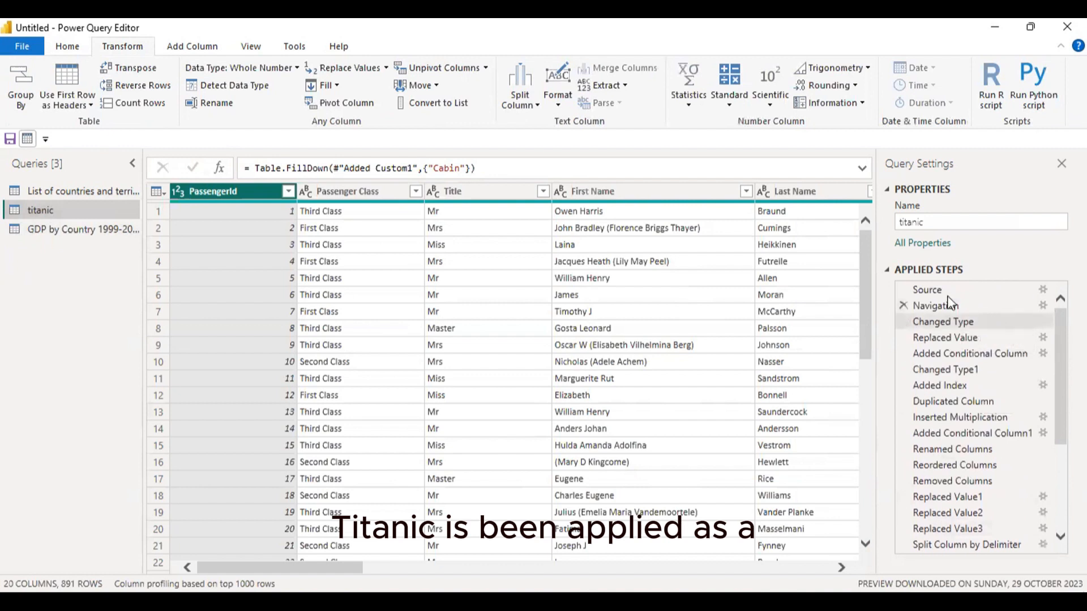
mouse_move(922, 289)
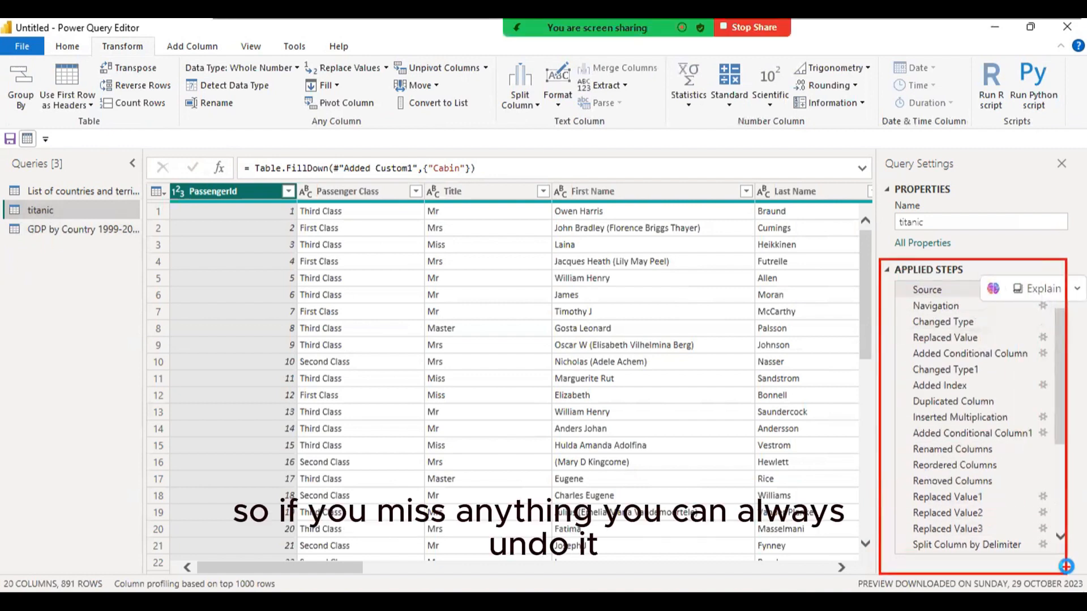
scroll(962, 481, down, 4)
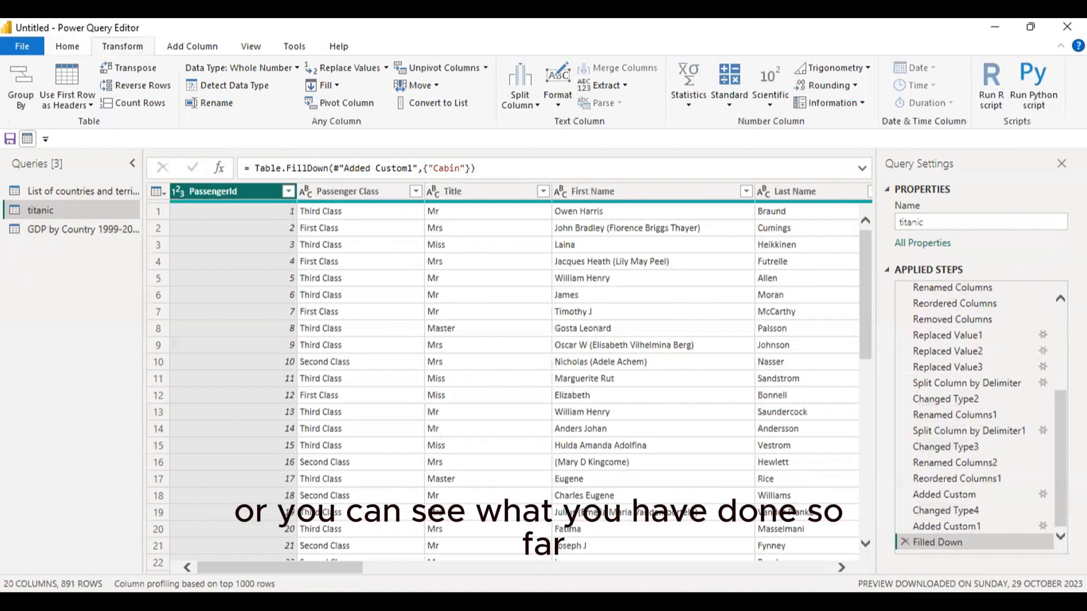
scroll(1050, 375, up, 4)
scroll(979, 416, down, 4)
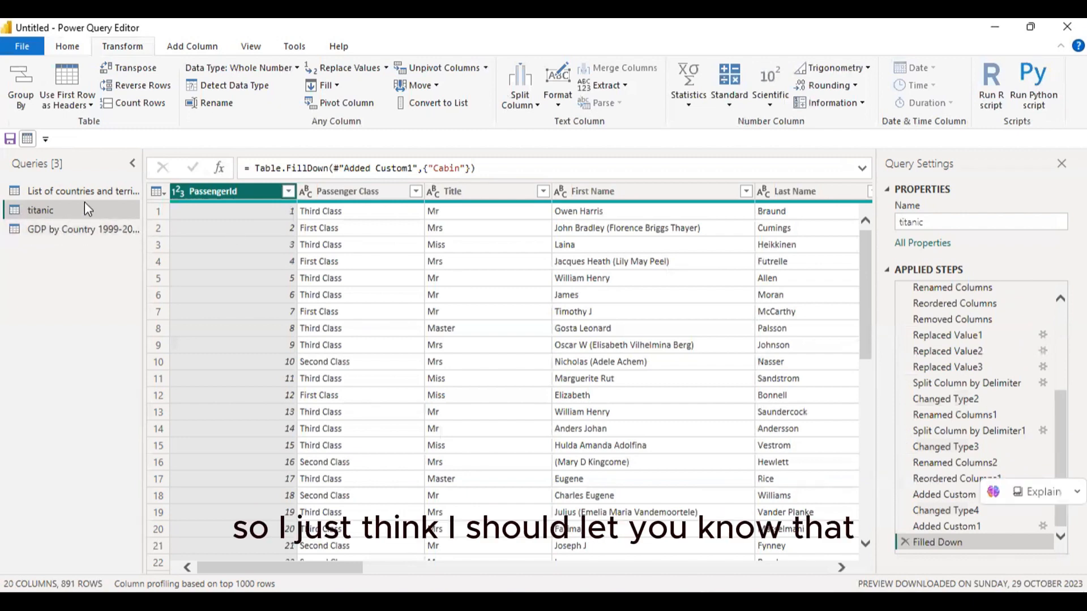
Step: Unpivot all columns other than Country in the GDP by Country 1999-2022 query
click(77, 232)
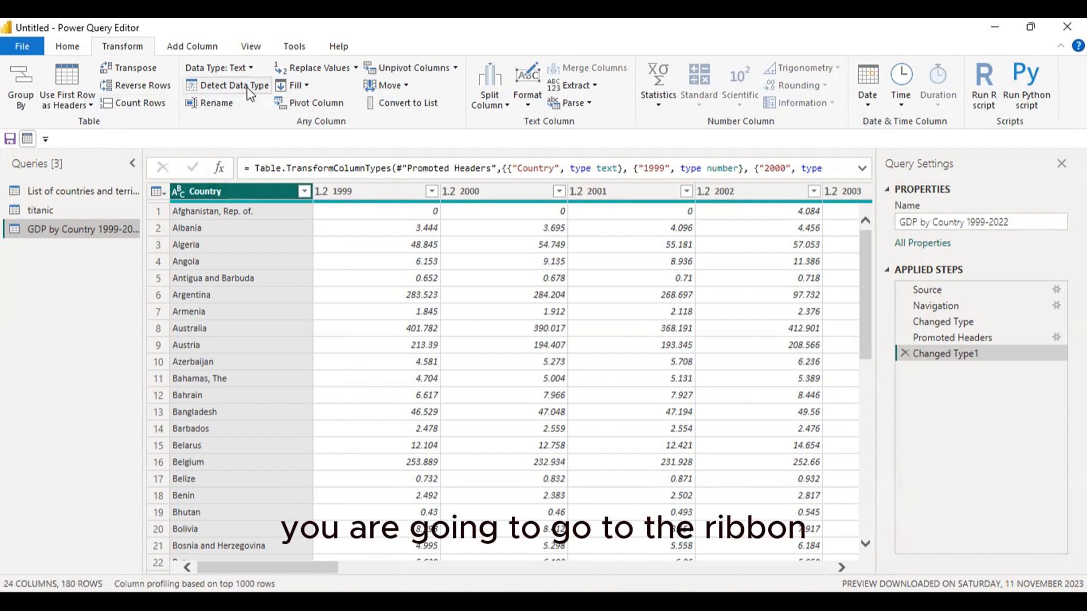
click(456, 69)
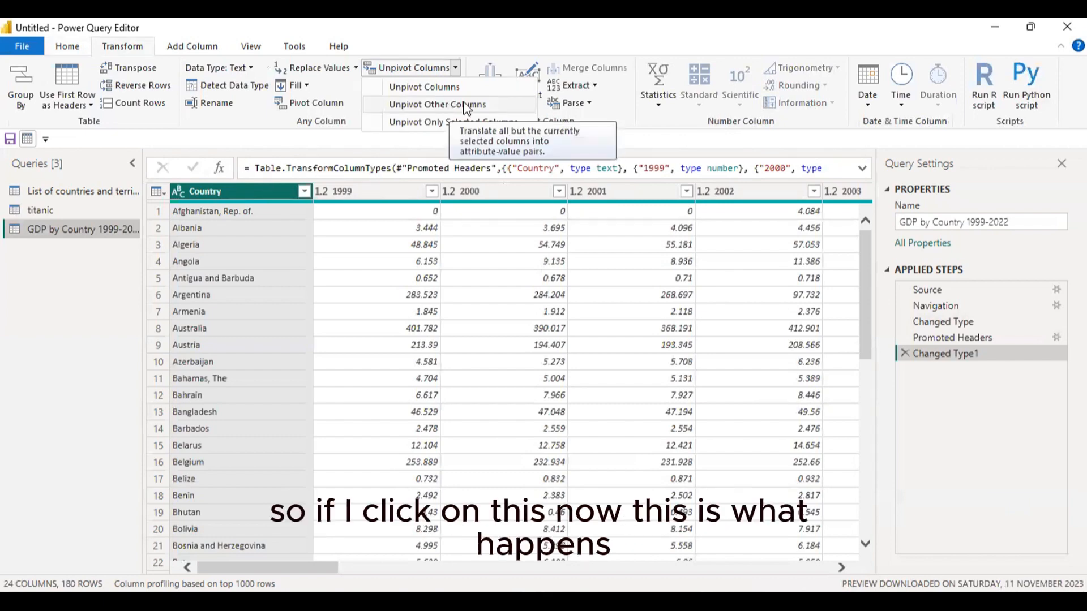
click(489, 107)
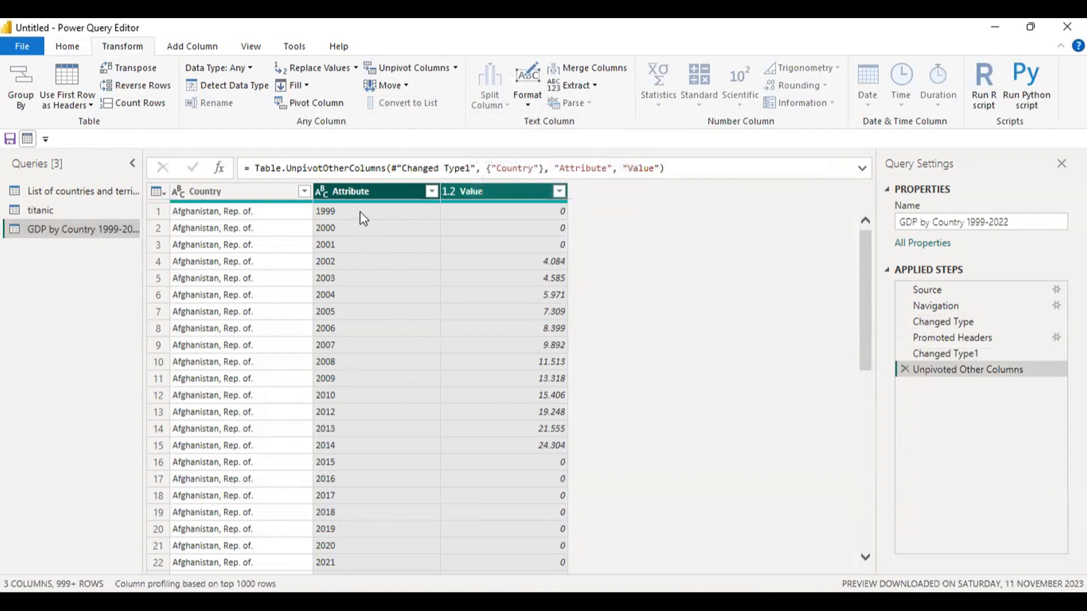
Step: Examine the unpivoted year and value rows for Afghanistan and Albania from 1999 to 2022
scroll(364, 218, down, 14)
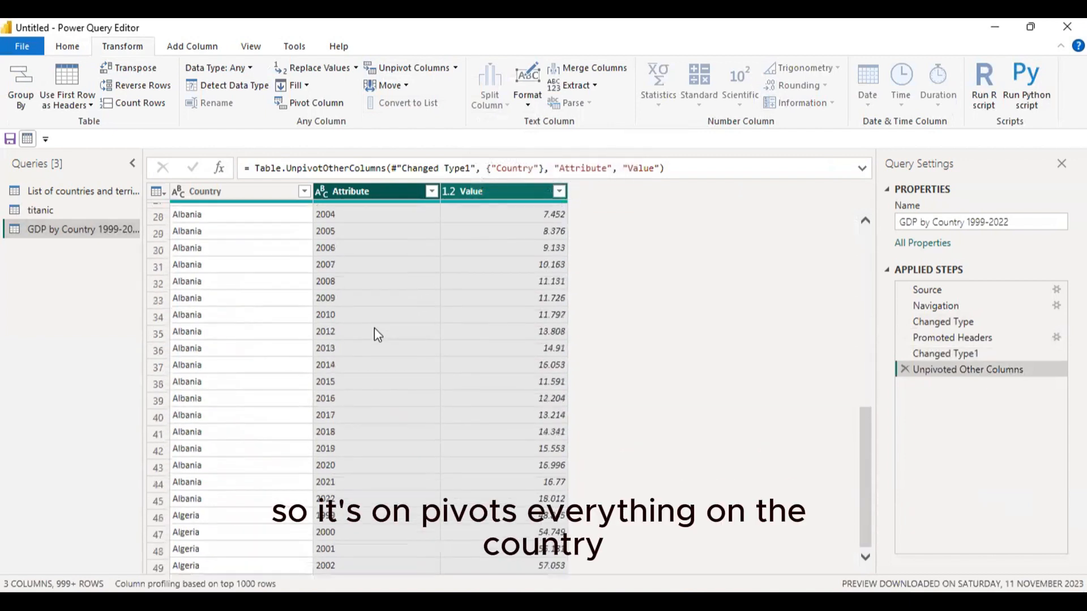
scroll(374, 340, up, 14)
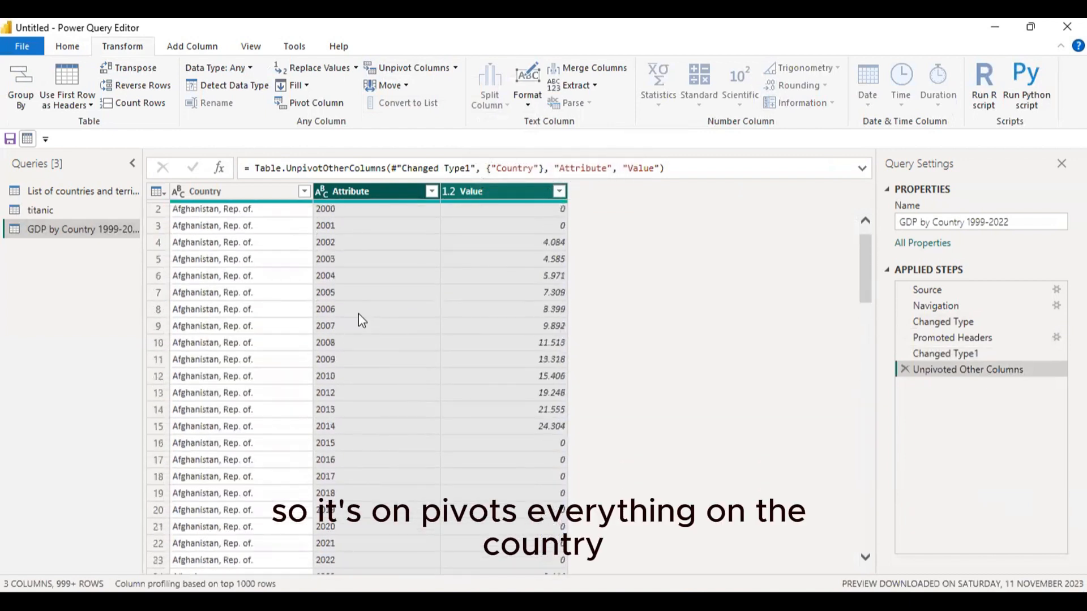
click(254, 211)
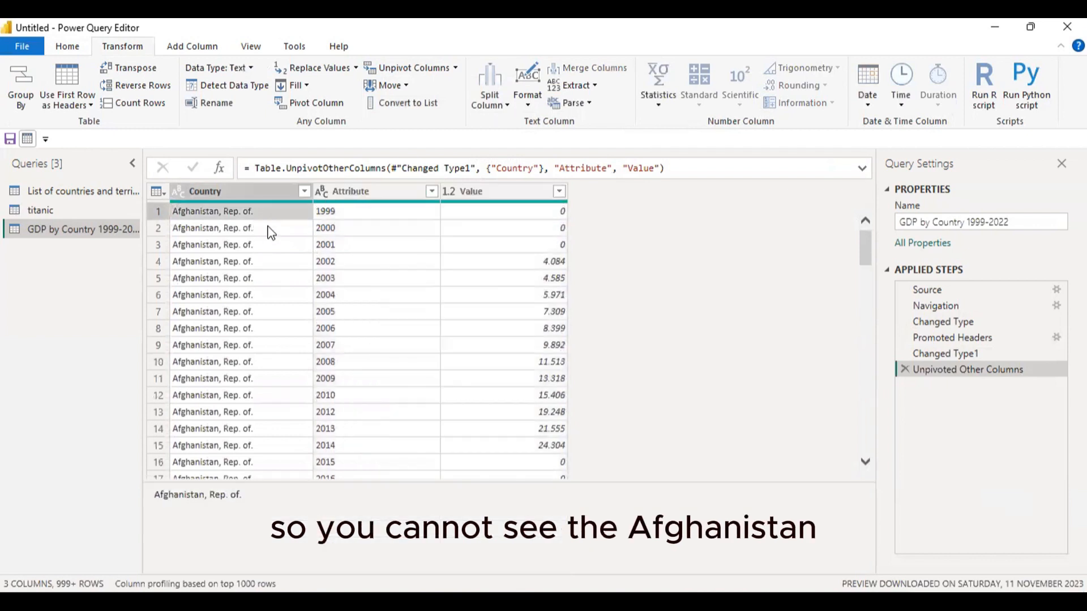
scroll(271, 349, down, 2)
scroll(273, 357, down, 5)
click(258, 289)
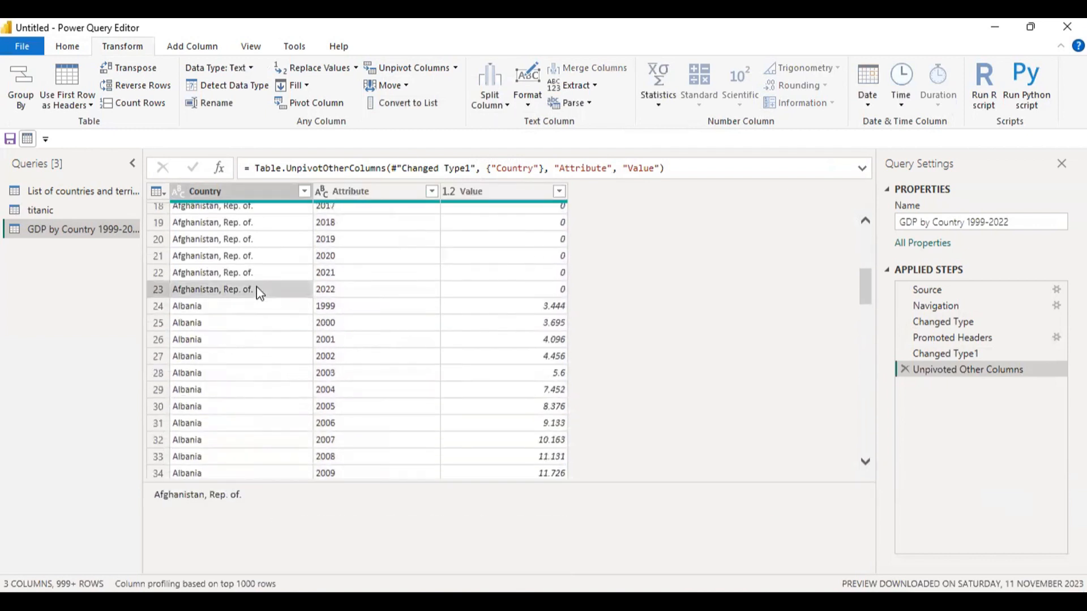
click(355, 294)
click(530, 291)
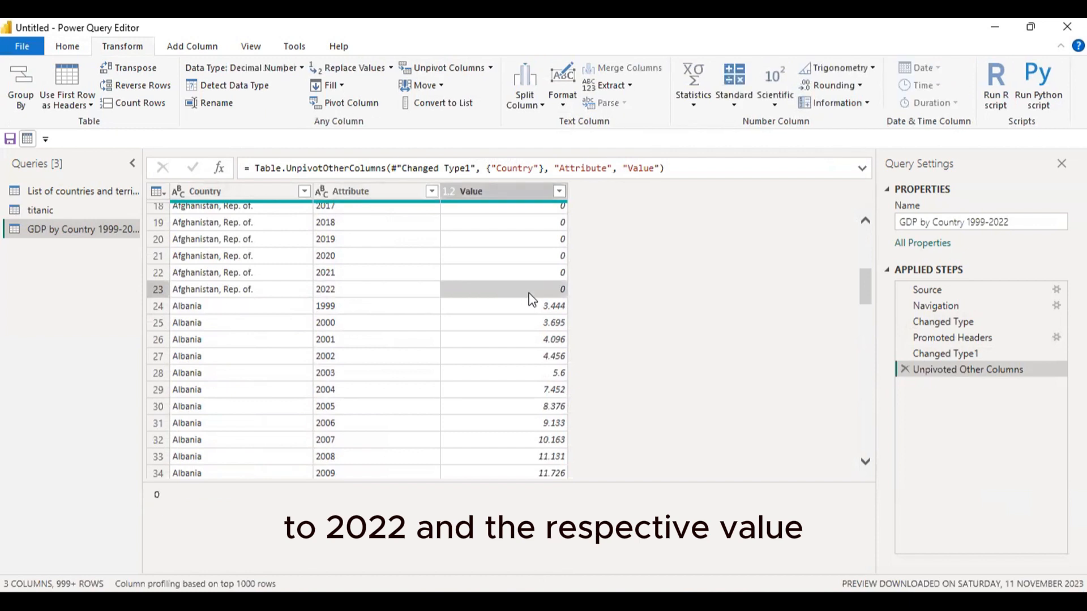
click(221, 307)
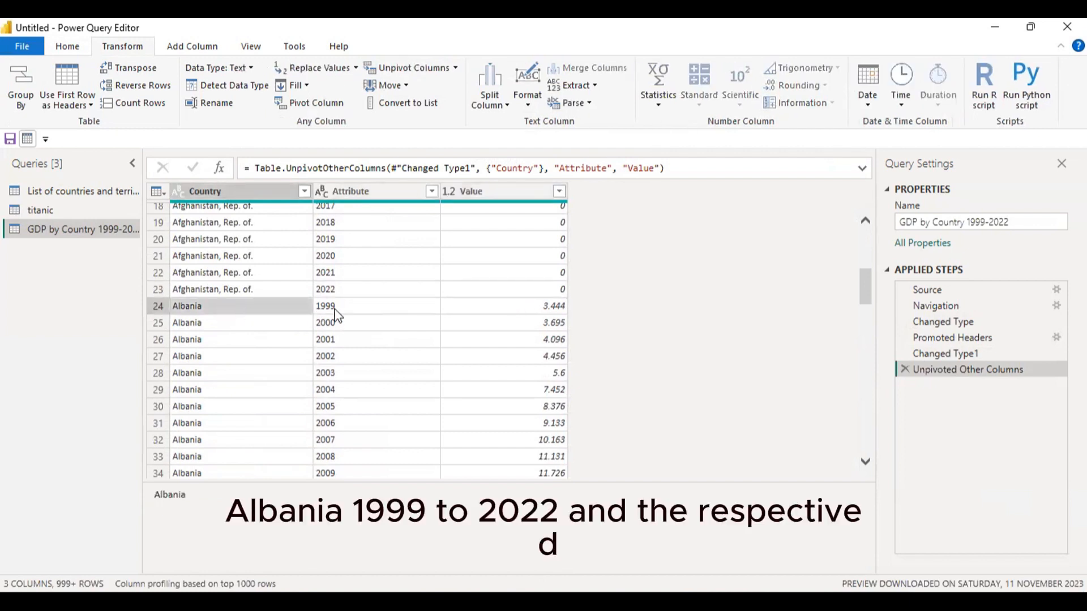
scroll(417, 338, down, 5)
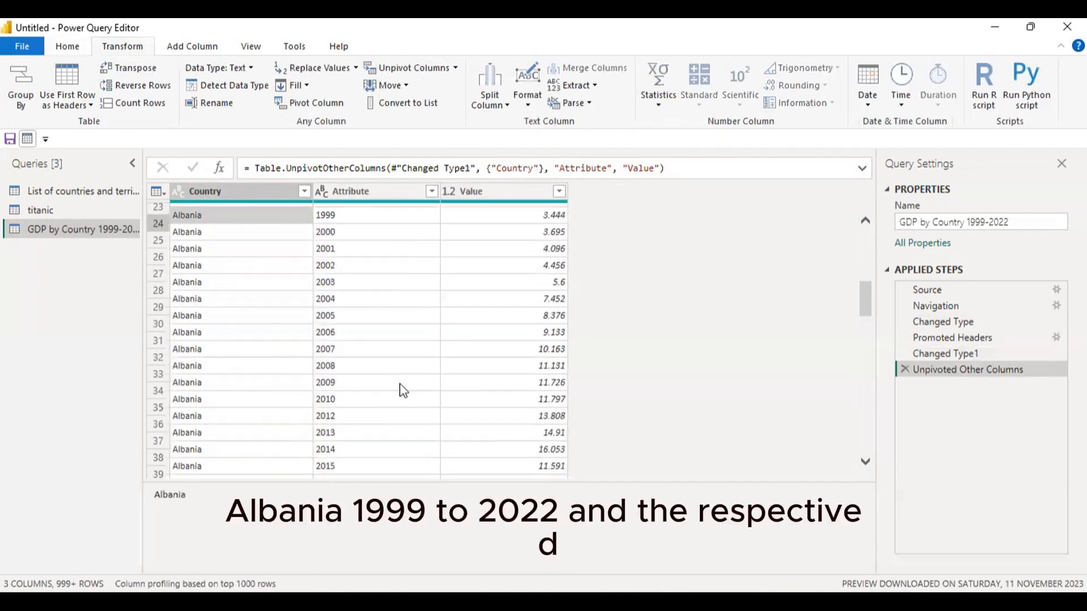
click(396, 467)
click(518, 467)
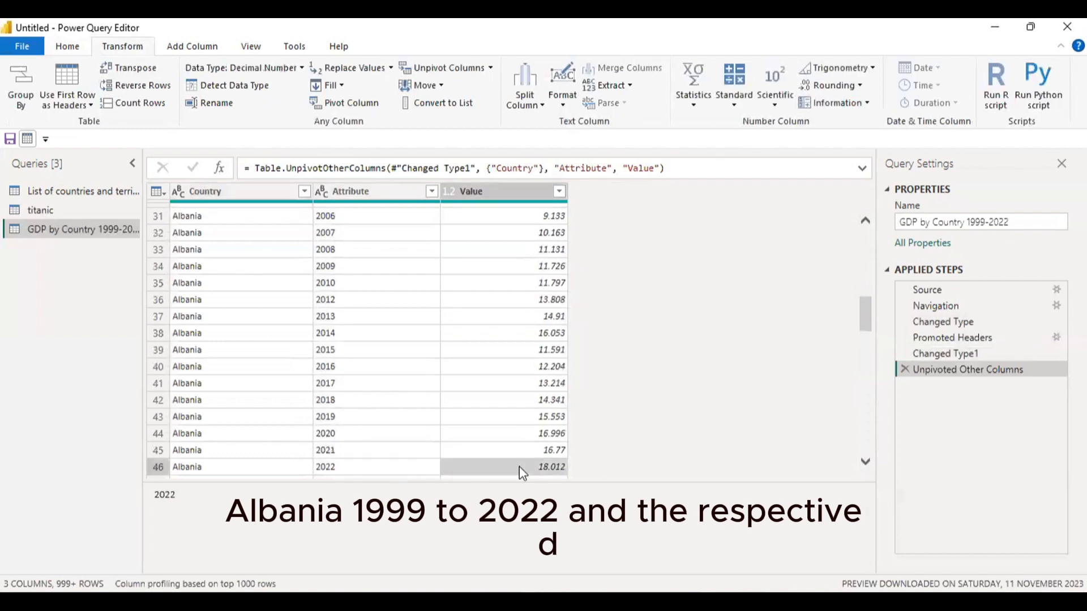
scroll(501, 447, down, 4)
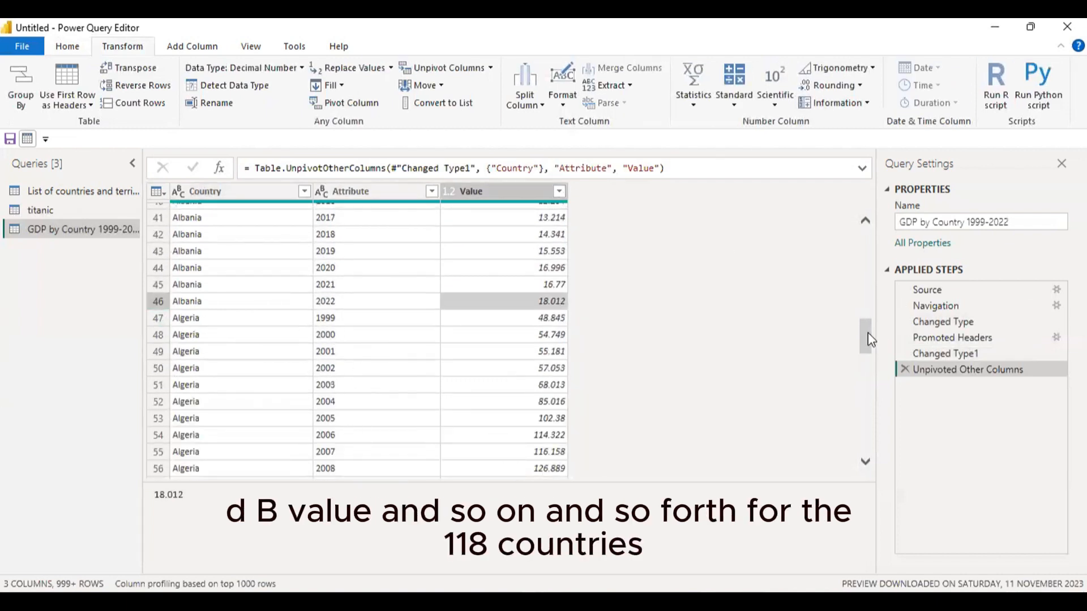
Step: Count the rows of the unpivoted GDP query, and remove the Counted Rows step from its applied steps
drag(867, 332, 868, 224)
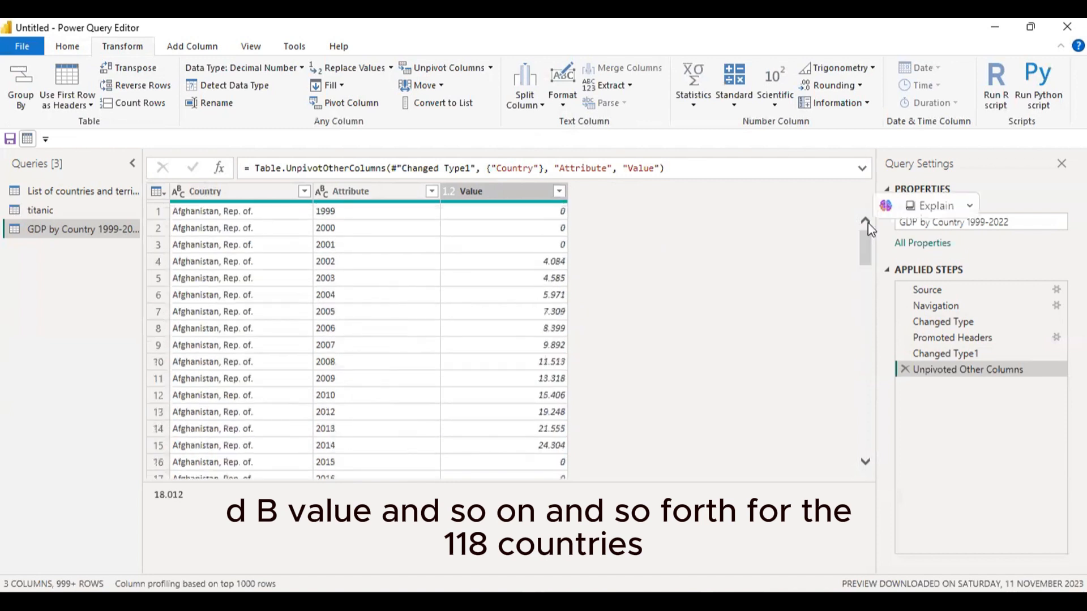
click(150, 103)
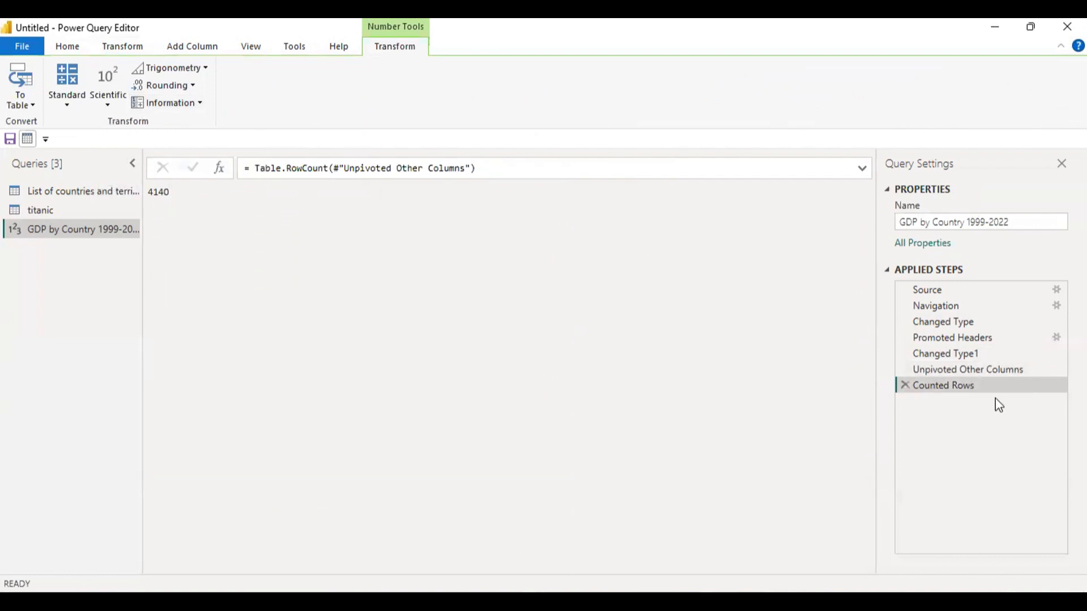
click(905, 385)
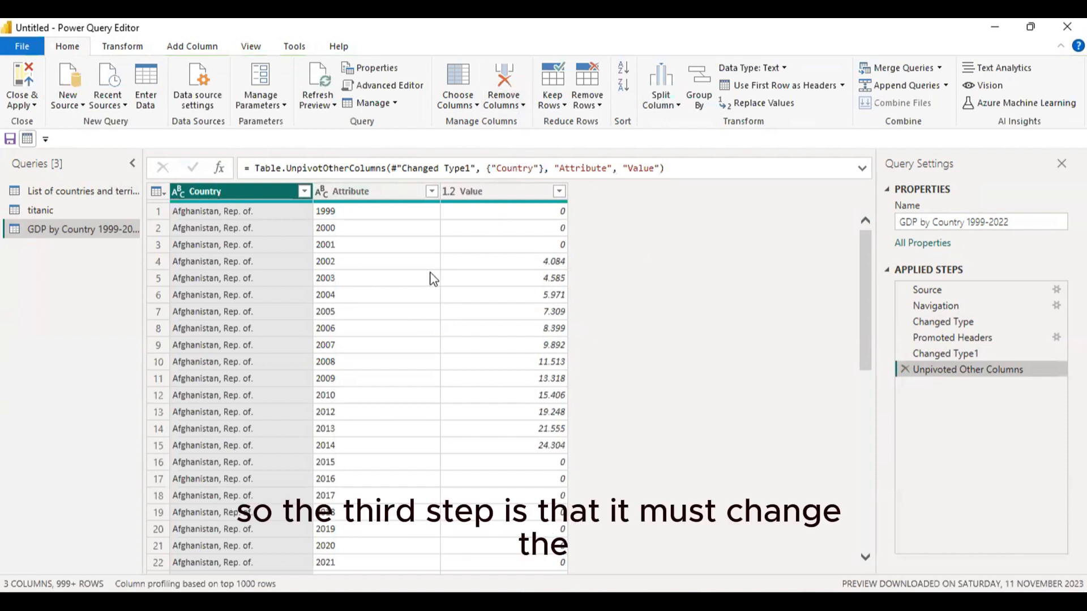
Step: Rename the Attribute column of the GDP query to Year
double_click(369, 193)
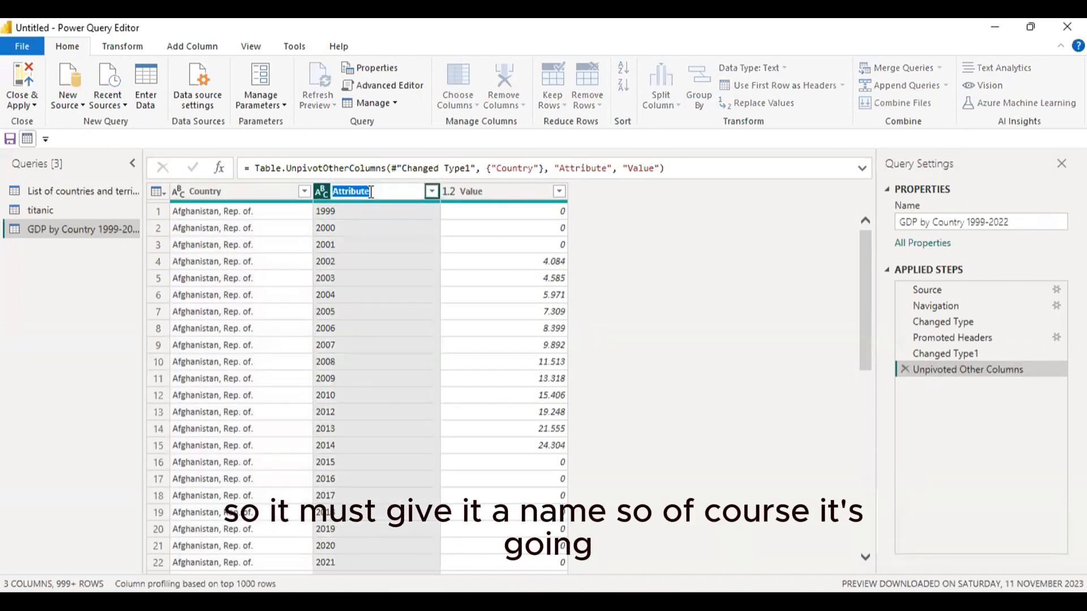
text(Year)
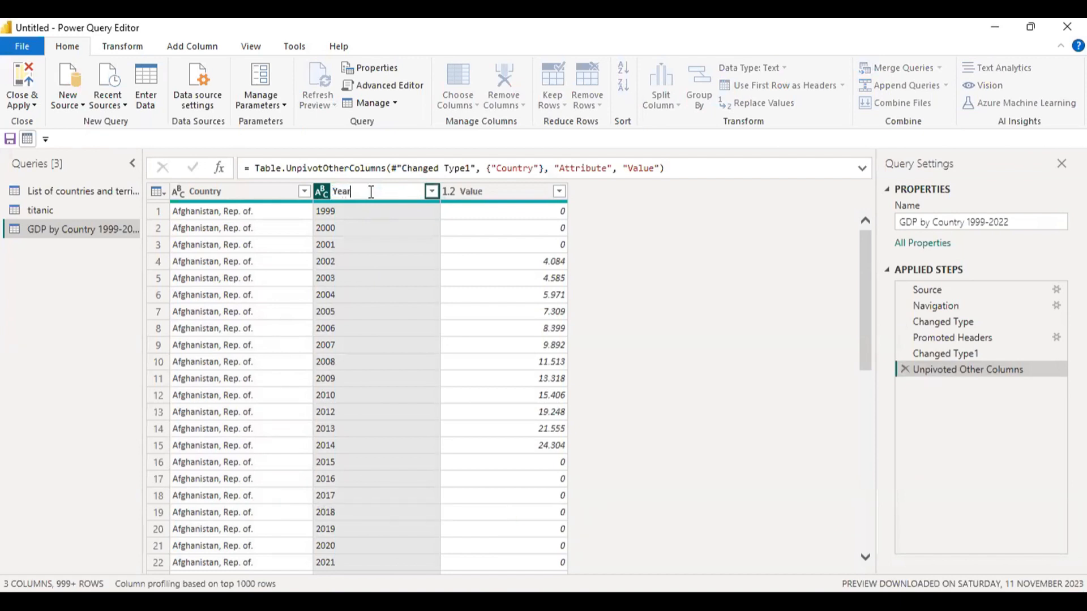
key(Return)
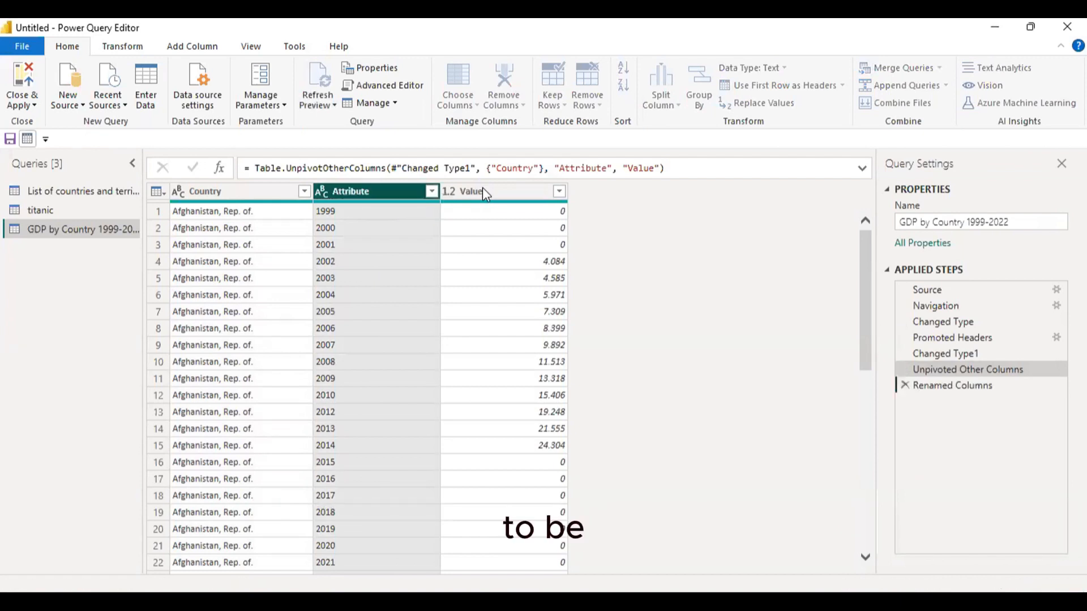
Step: Rename the Value column of the GDP query to GDP Values
double_click(484, 191)
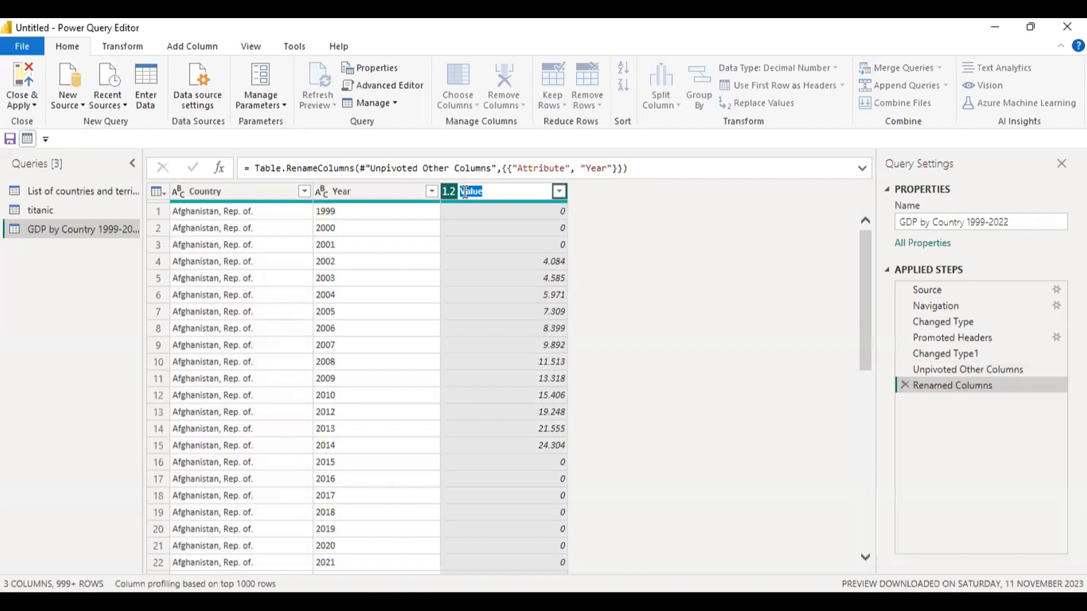
click(464, 193)
text(GDP V)
click(464, 193)
key(BackSpace)
key(Return)
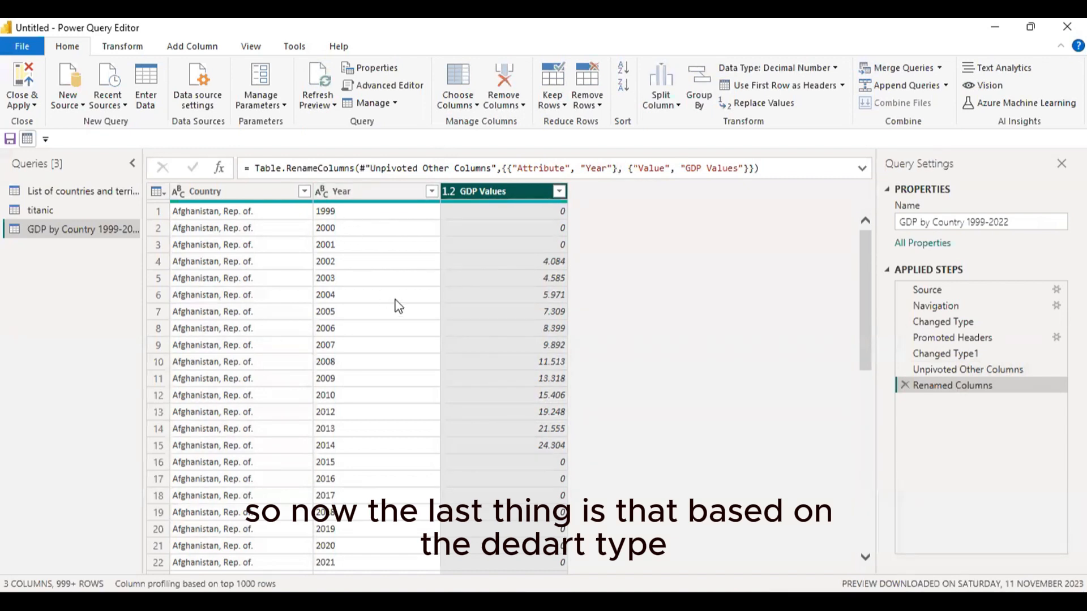
Step: Check the data types of the Year and GDP Values columns and the type options available for GDP Values
click(351, 192)
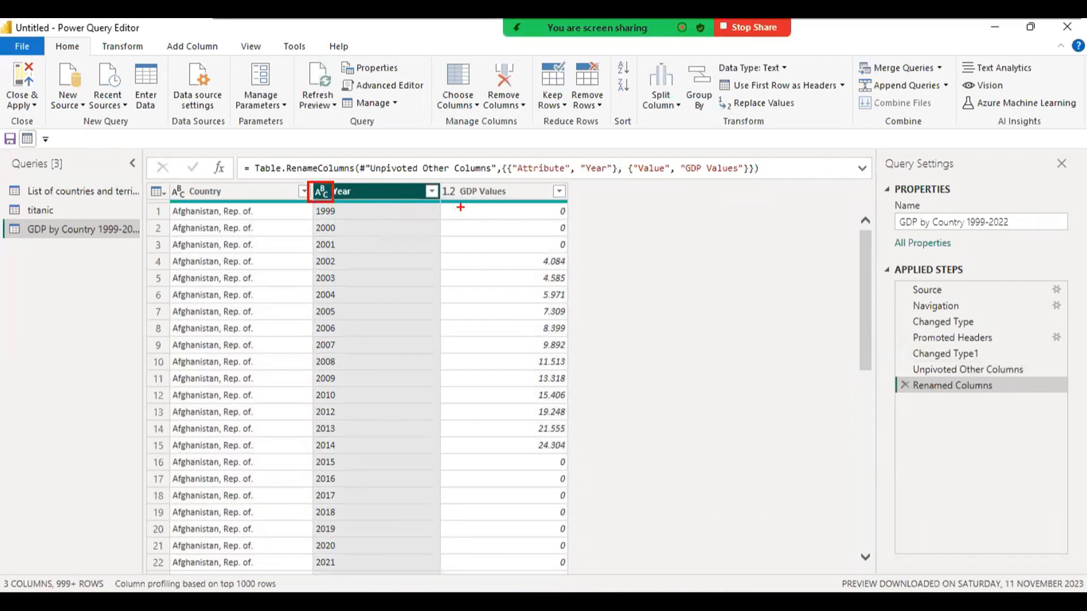
drag(441, 182, 459, 199)
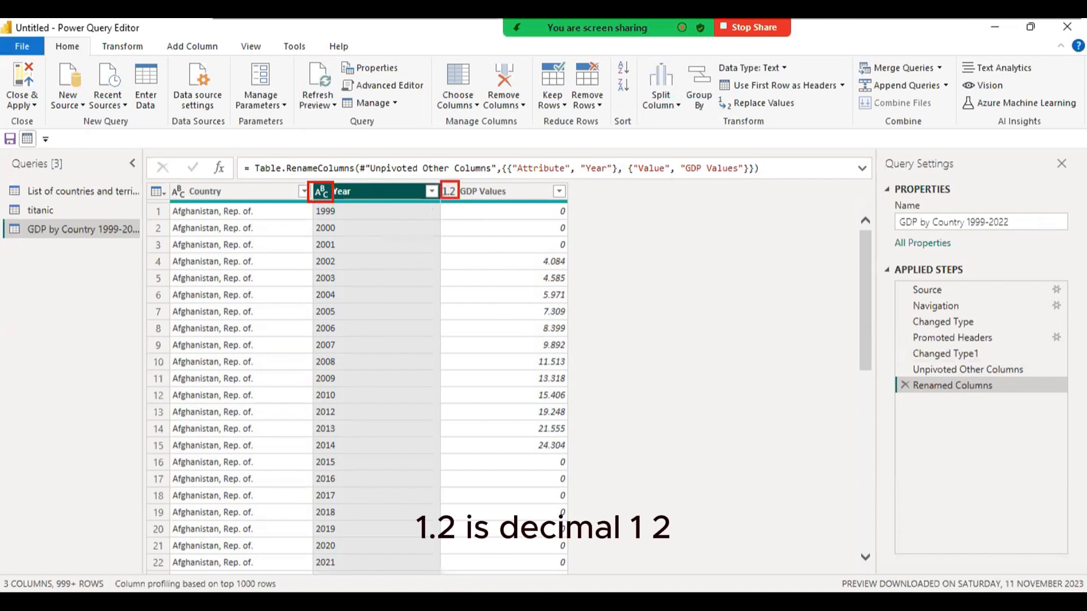
click(470, 193)
click(448, 192)
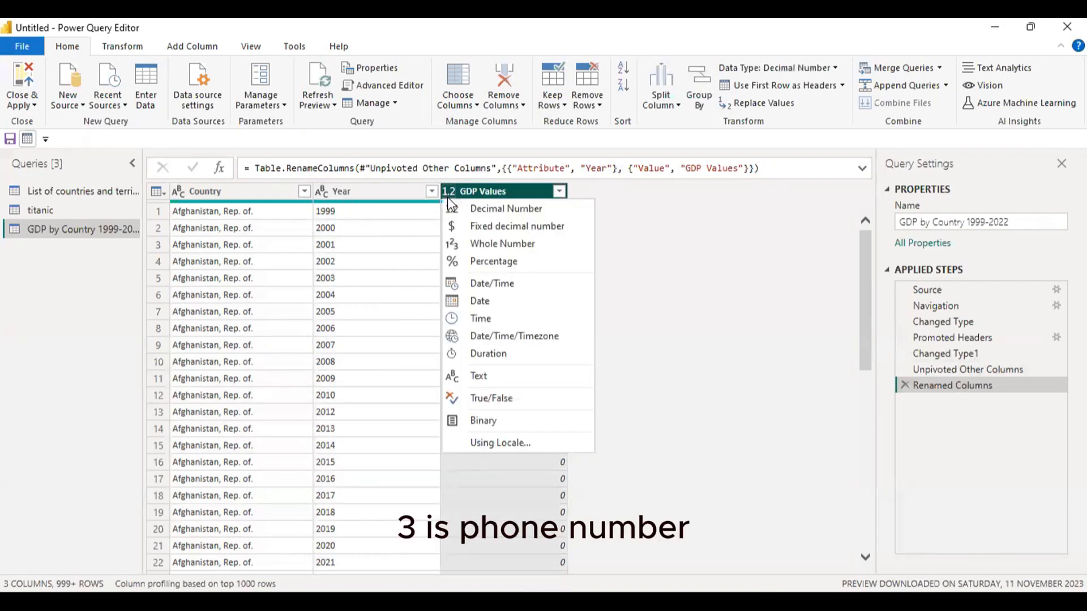
click(644, 247)
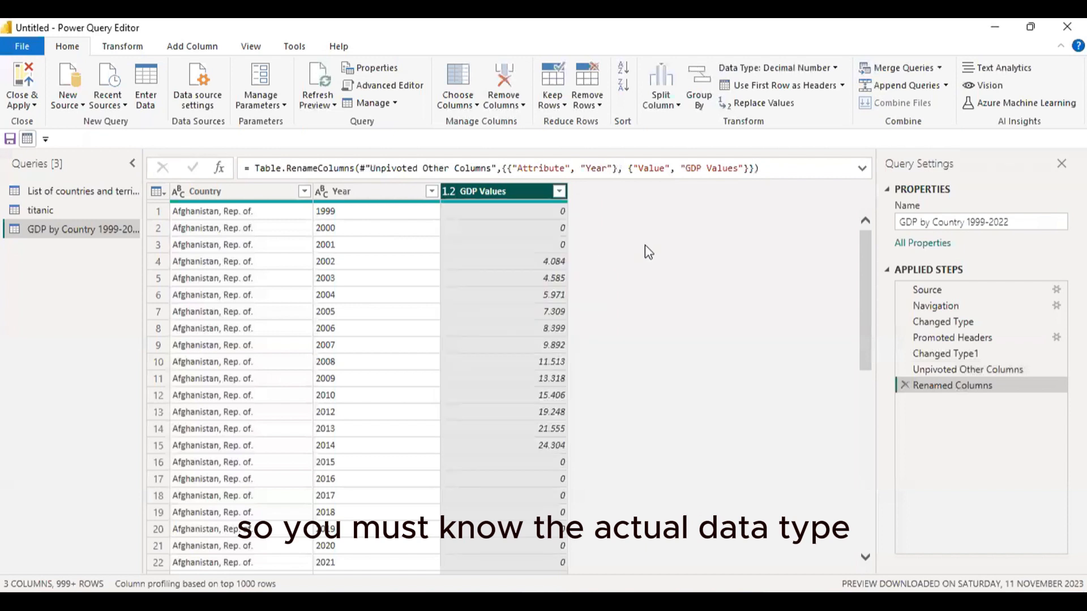
click(366, 196)
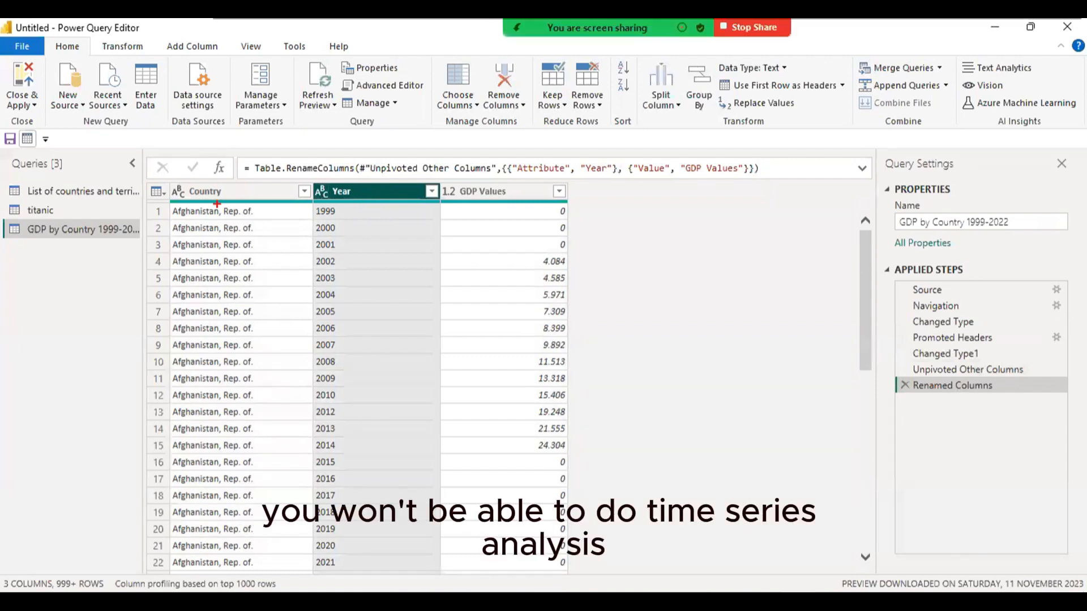
mouse_move(210, 198)
mouse_down()
mouse_move(240, 488)
mouse_move(394, 532)
mouse_move(961, 525)
mouse_up()
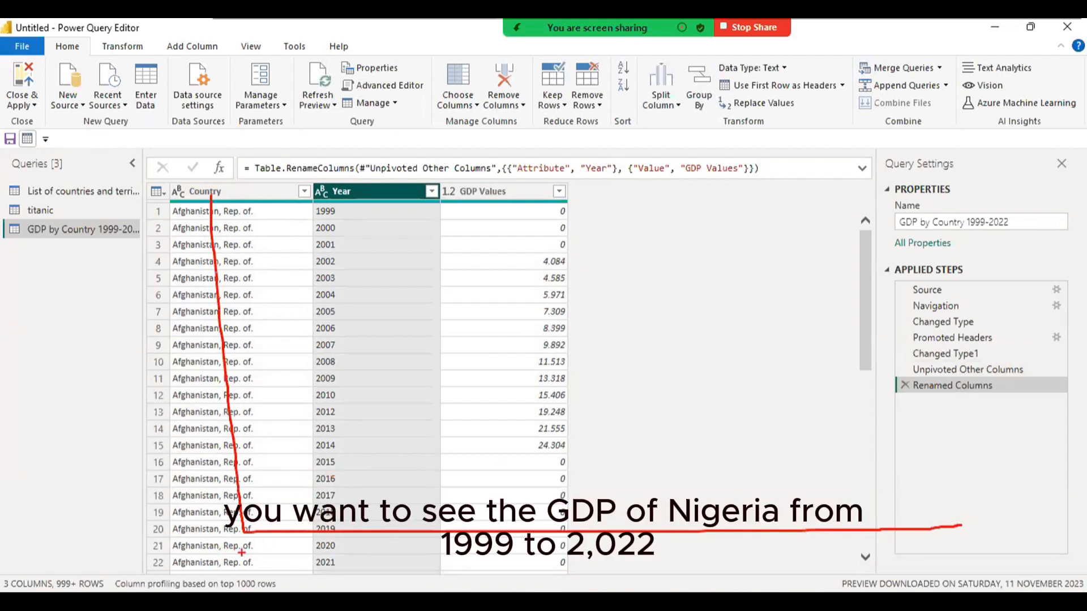
mouse_move(241, 553)
mouse_down()
mouse_move(266, 547)
mouse_move(341, 588)
mouse_move(504, 571)
mouse_up()
mouse_move(925, 559)
mouse_down()
mouse_move(962, 569)
mouse_move(1052, 540)
mouse_up()
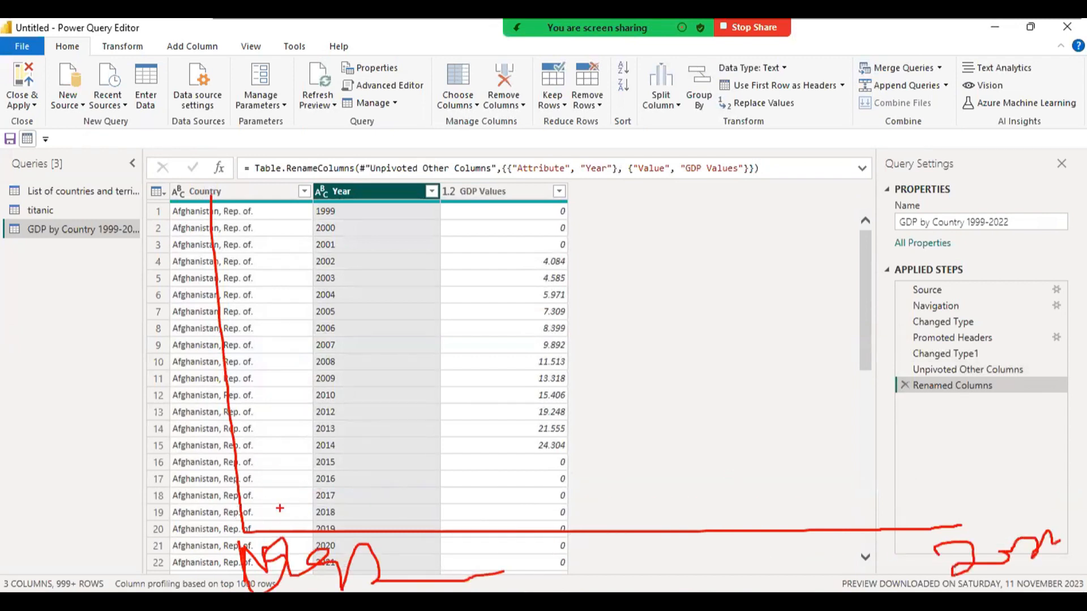
mouse_move(277, 509)
mouse_down()
mouse_move(327, 447)
mouse_move(473, 429)
mouse_move(557, 359)
mouse_move(735, 336)
mouse_move(929, 346)
mouse_move(990, 308)
mouse_up()
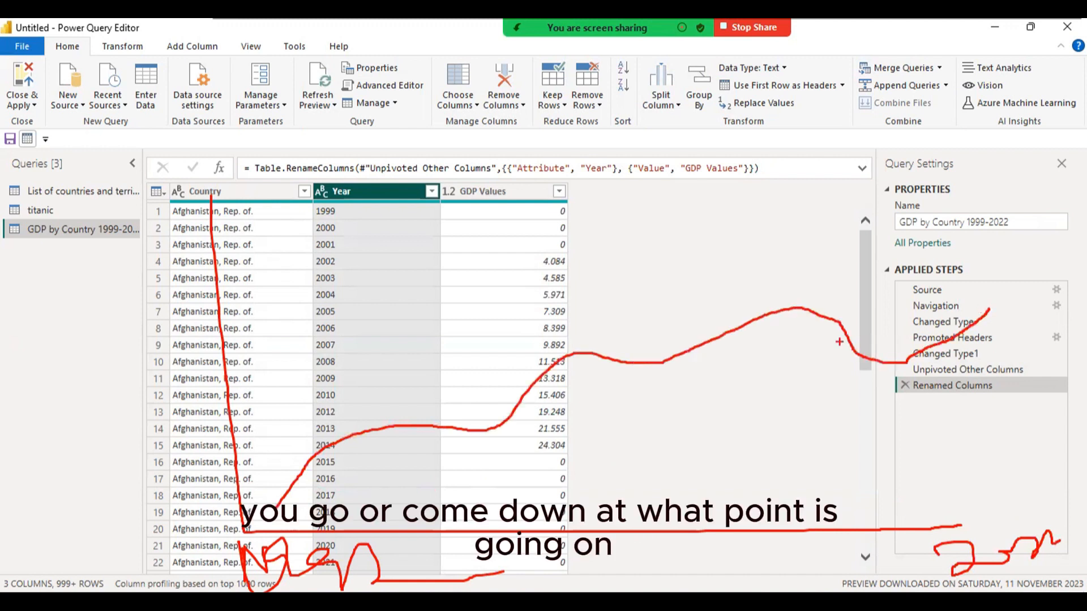
mouse_move(262, 436)
mouse_down()
mouse_move(271, 410)
mouse_move(535, 484)
mouse_move(675, 449)
mouse_up()
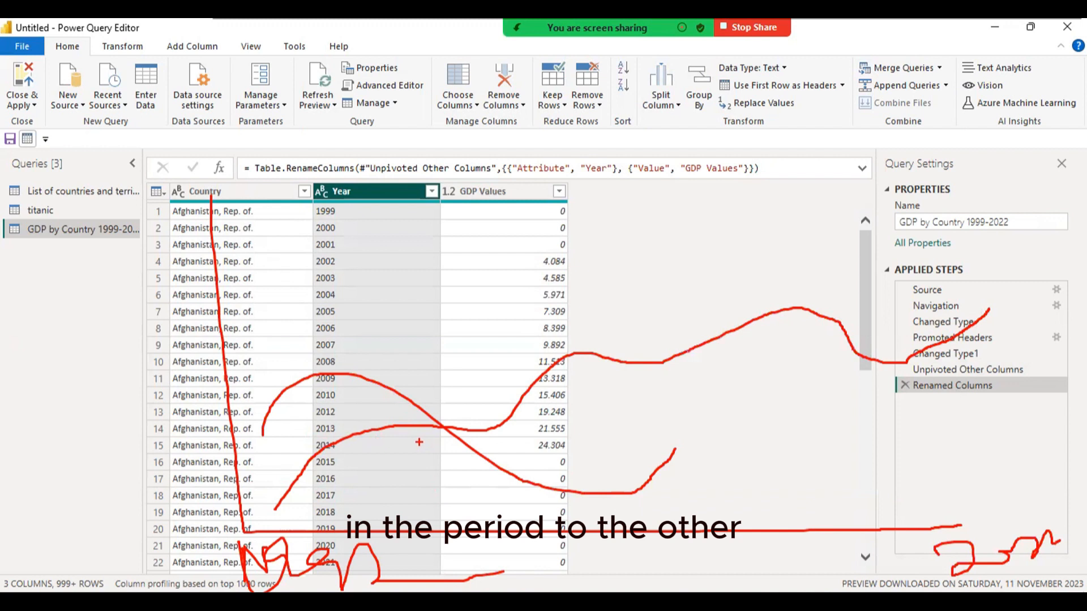
key(Escape)
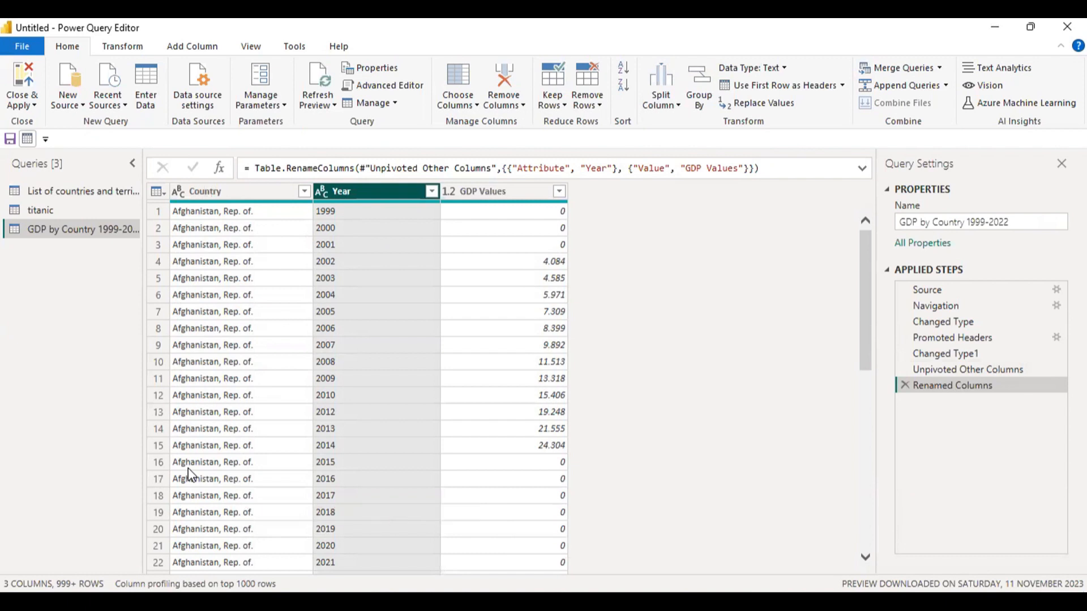
mouse_move(215, 171)
mouse_down()
mouse_move(249, 488)
mouse_move(453, 502)
mouse_move(872, 502)
mouse_up()
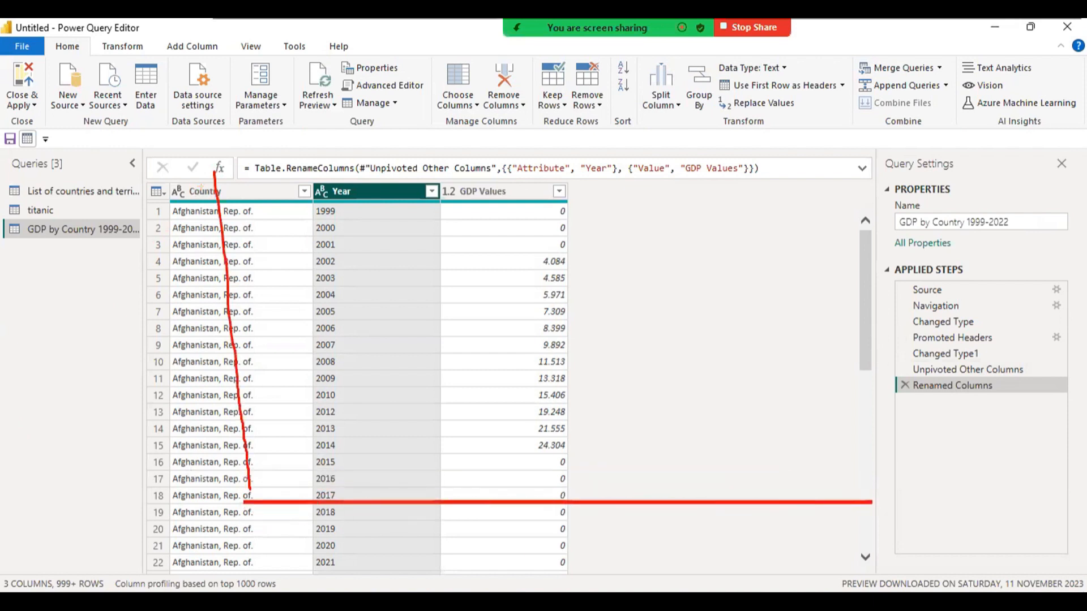
mouse_move(153, 325)
mouse_down()
mouse_move(161, 346)
mouse_move(192, 260)
mouse_move(177, 248)
mouse_move(176, 270)
mouse_up()
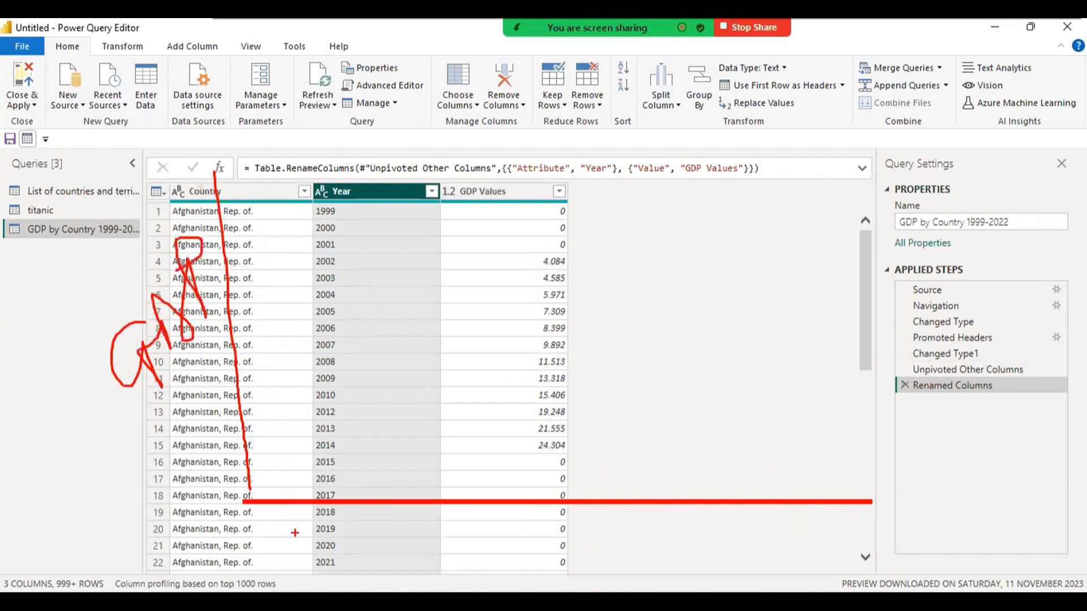
mouse_move(288, 522)
mouse_down()
mouse_move(373, 559)
mouse_move(473, 549)
mouse_move(517, 589)
mouse_up()
mouse_move(517, 535)
mouse_down()
mouse_move(566, 560)
mouse_move(579, 555)
mouse_up()
drag(600, 503, 617, 544)
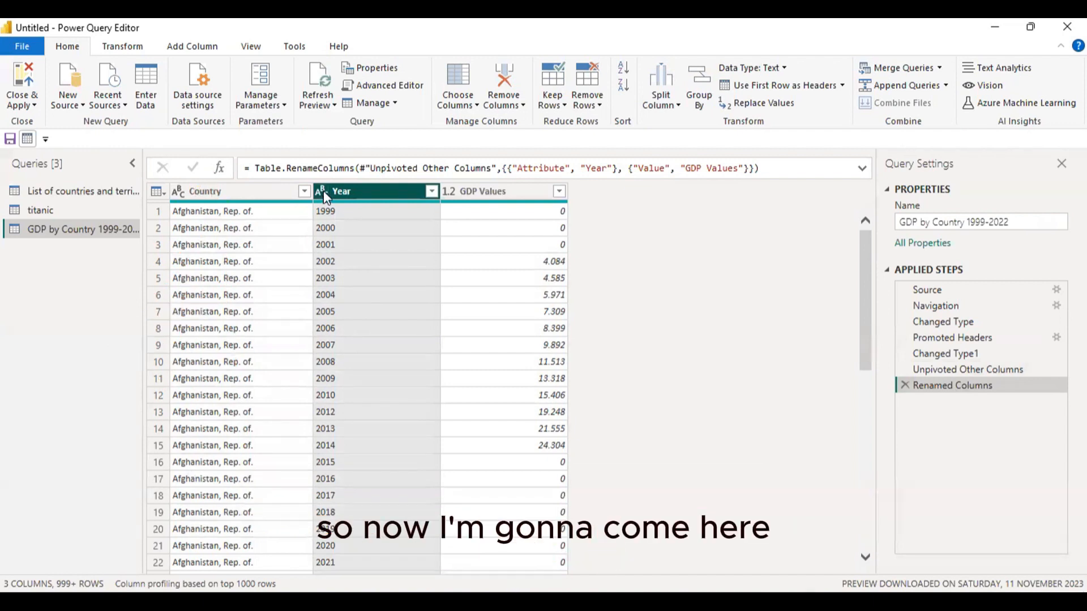
Step: Change the Year column's data type to Date and check the converted dates across the countries
click(323, 192)
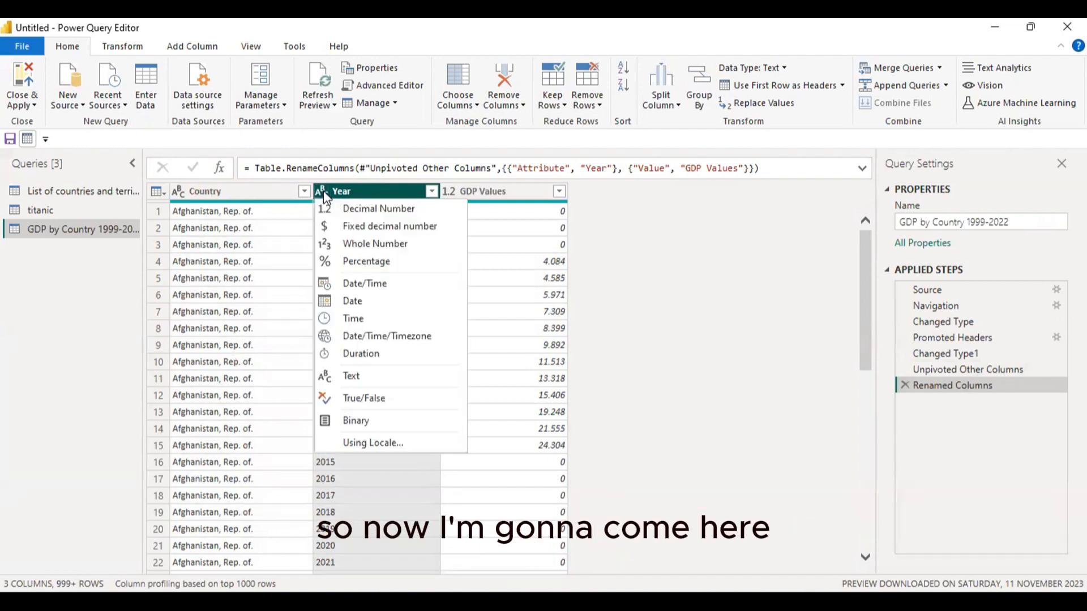
click(348, 302)
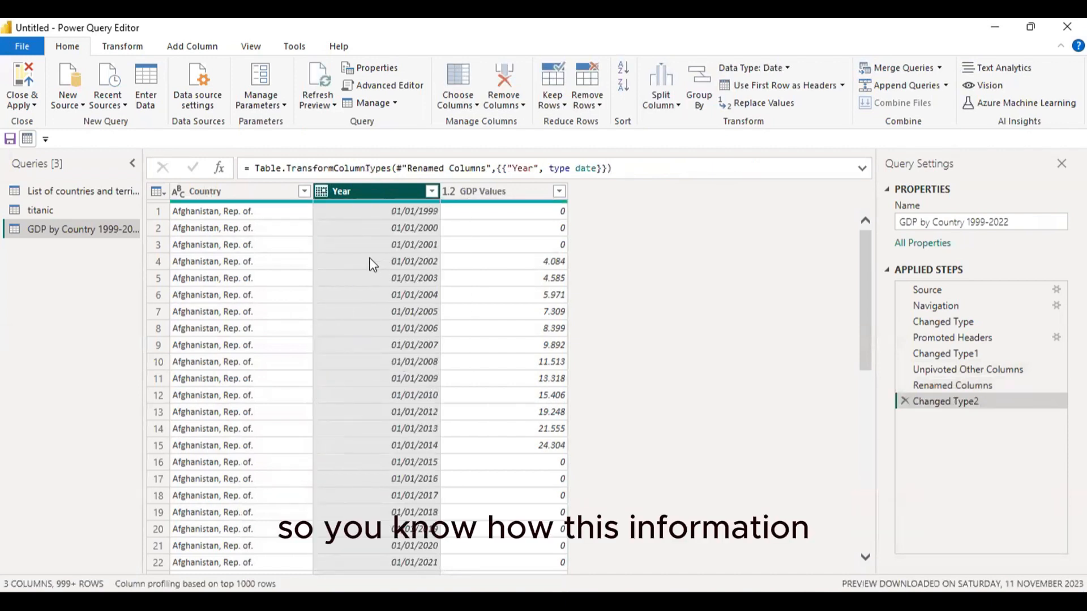
scroll(367, 306, down, 14)
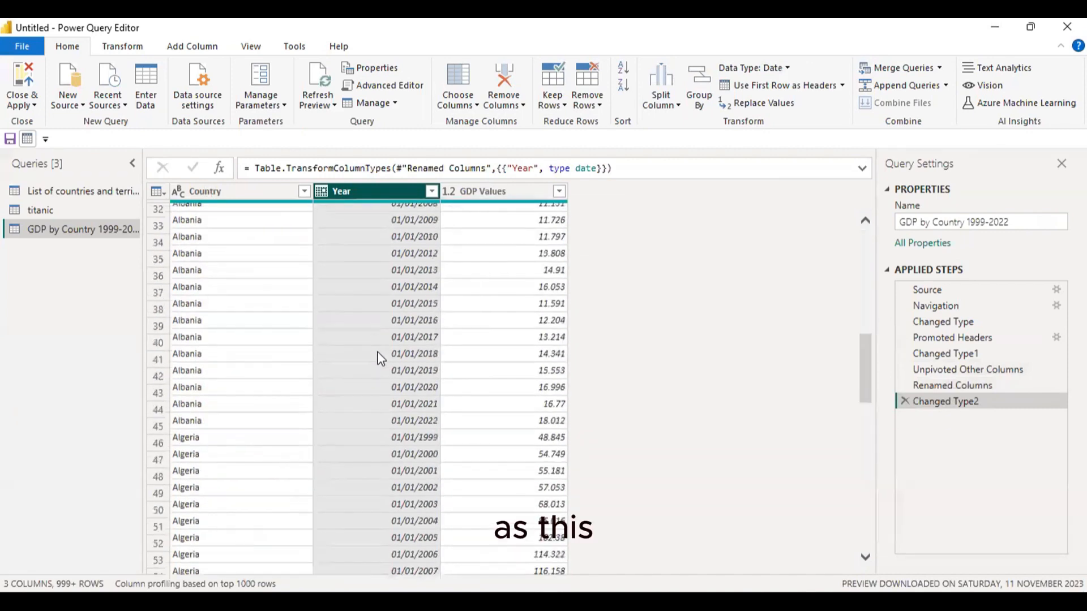
scroll(379, 365, down, 11)
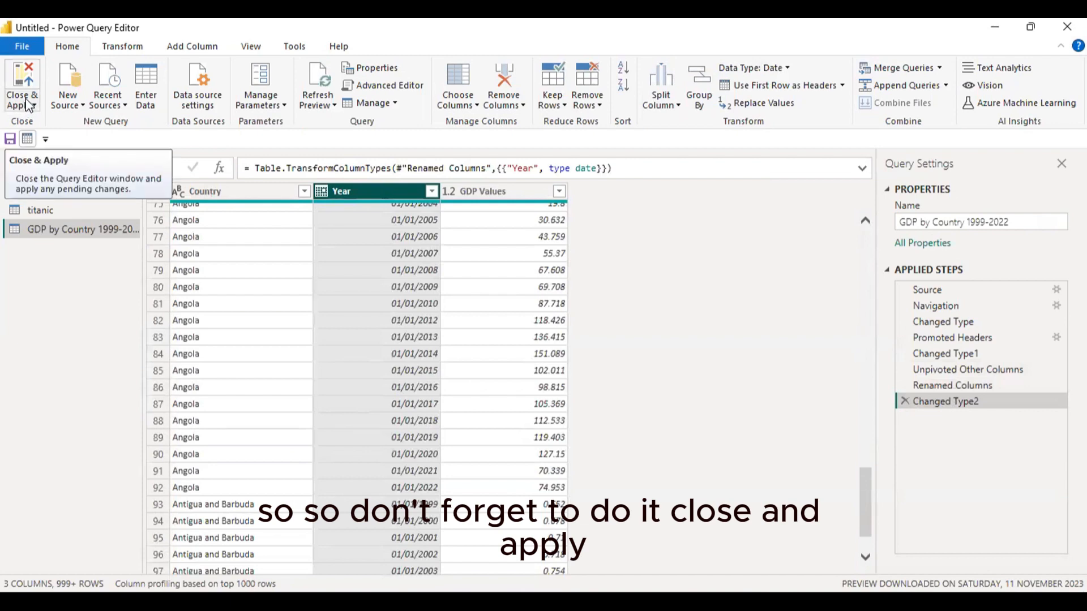
Step: Look over the other queries, ending on titanic, and close the query editor with all pending changes applied
click(53, 209)
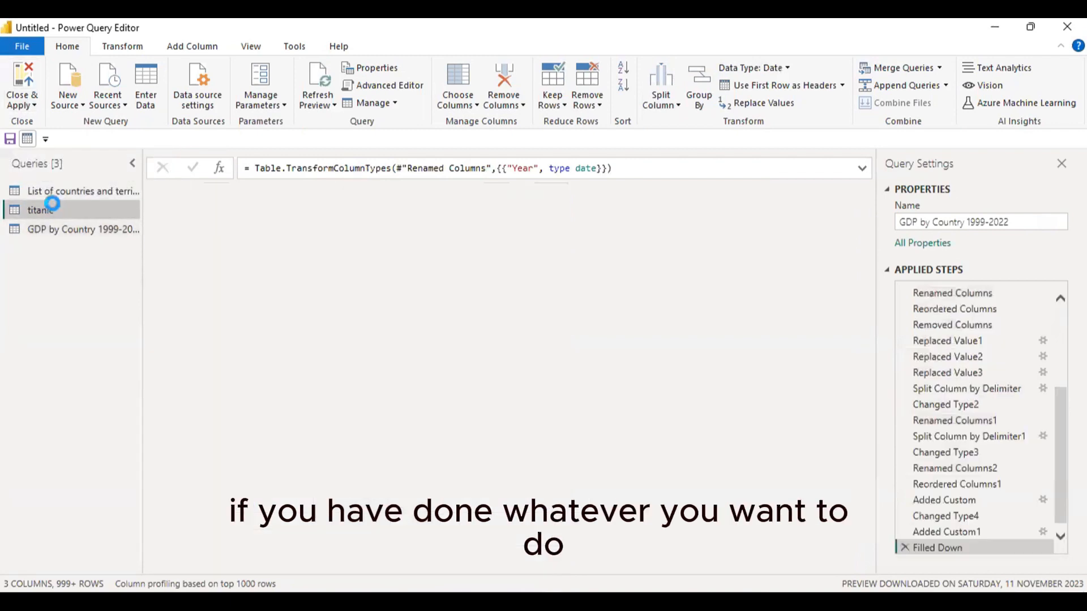
click(59, 189)
click(49, 208)
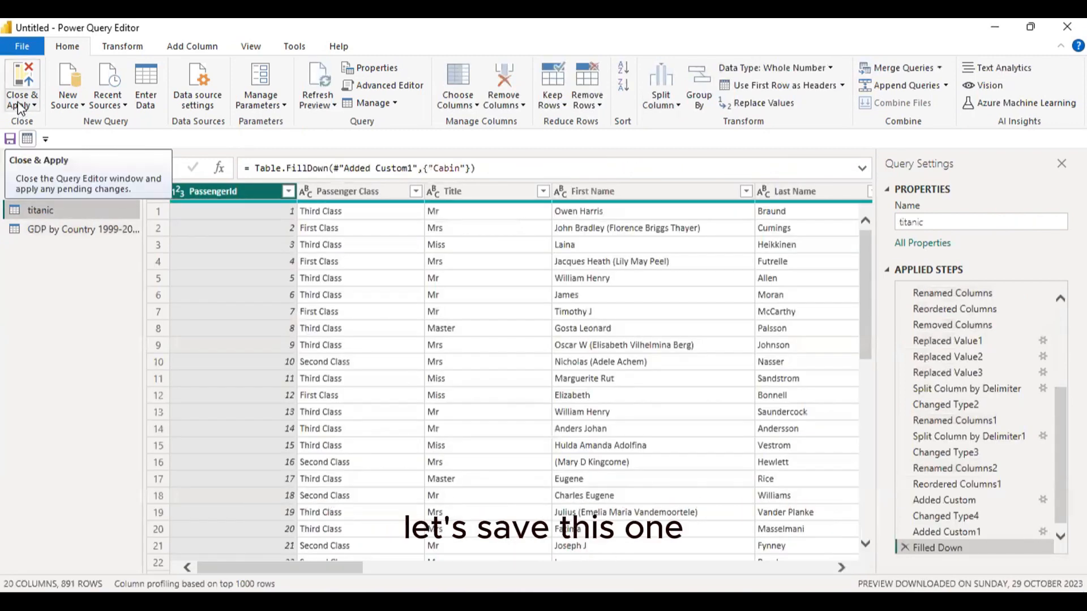
click(21, 107)
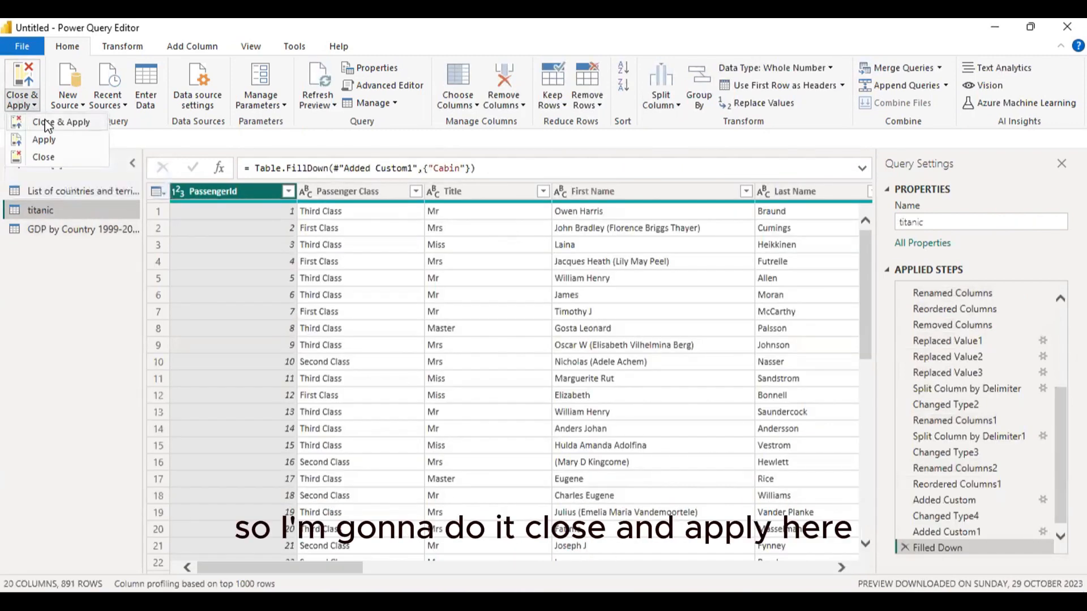
click(48, 124)
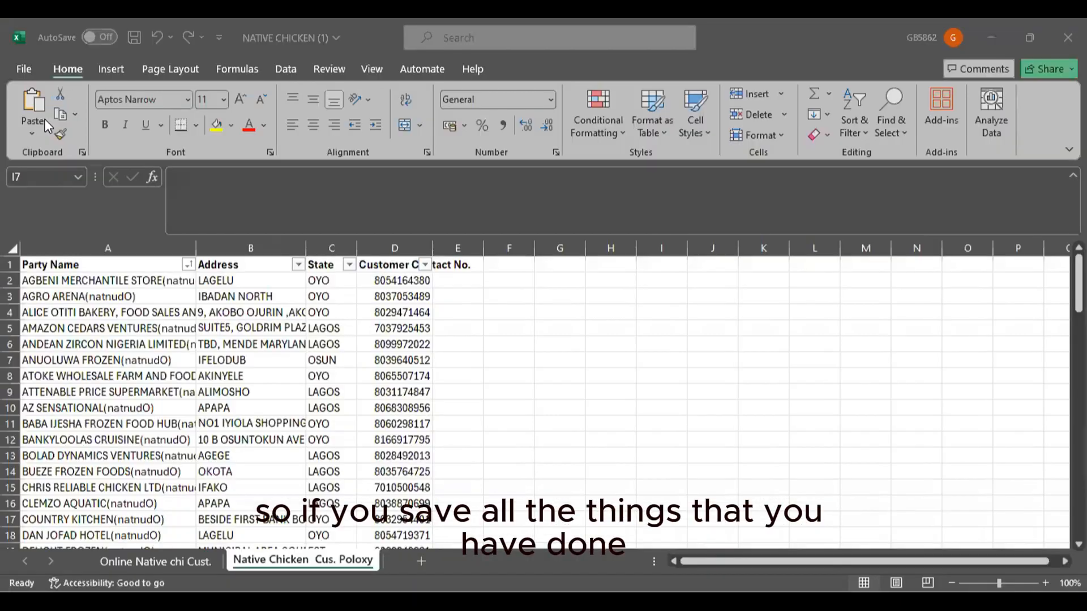